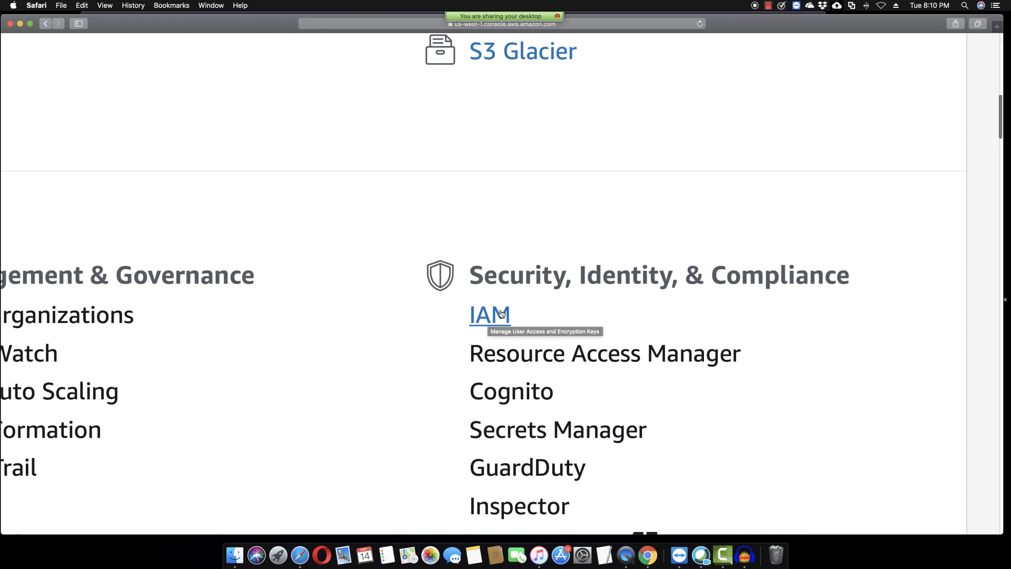
# Step: Expand the browser to full screen and glance at the account menu
pyautogui.scroll(-10, 538, 333)
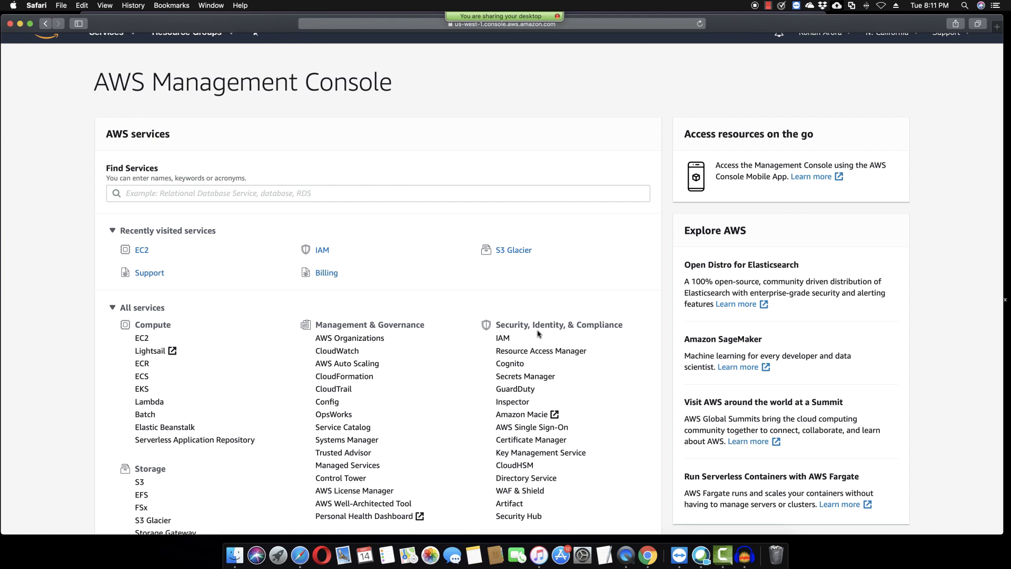
pyautogui.scroll(1, 538, 333)
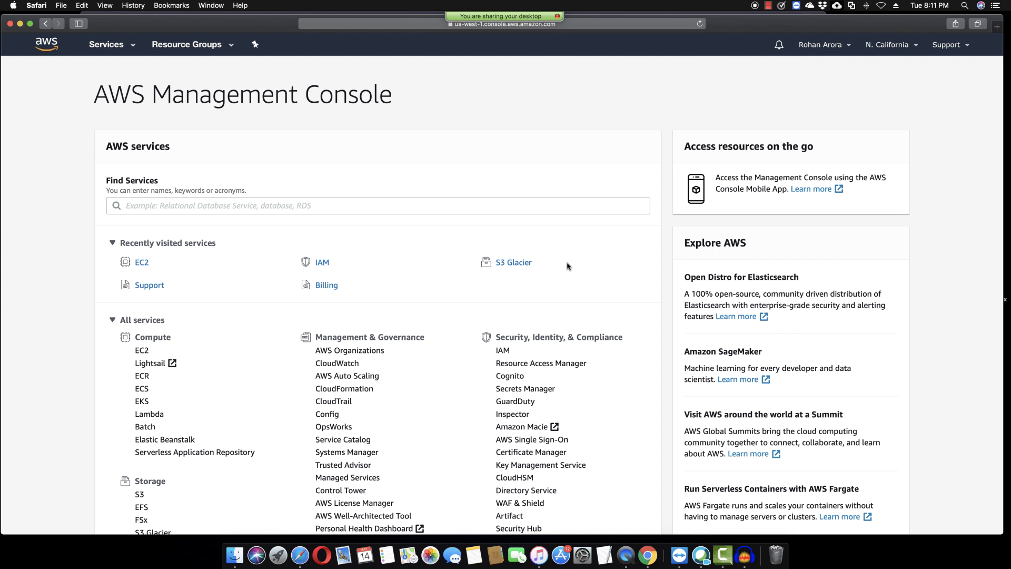
pyautogui.click(32, 24)
pyautogui.click(826, 27)
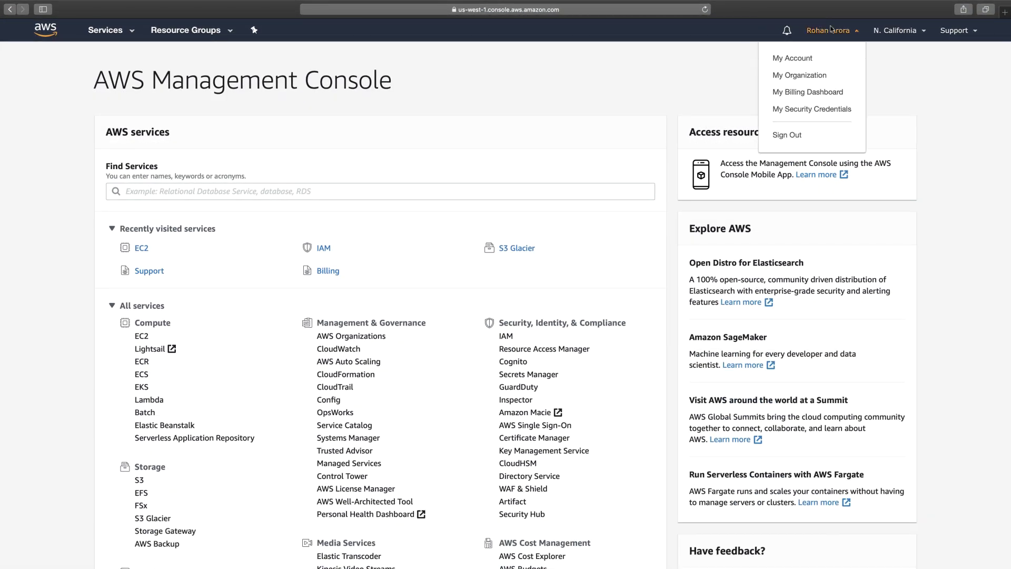
pyautogui.click(833, 37)
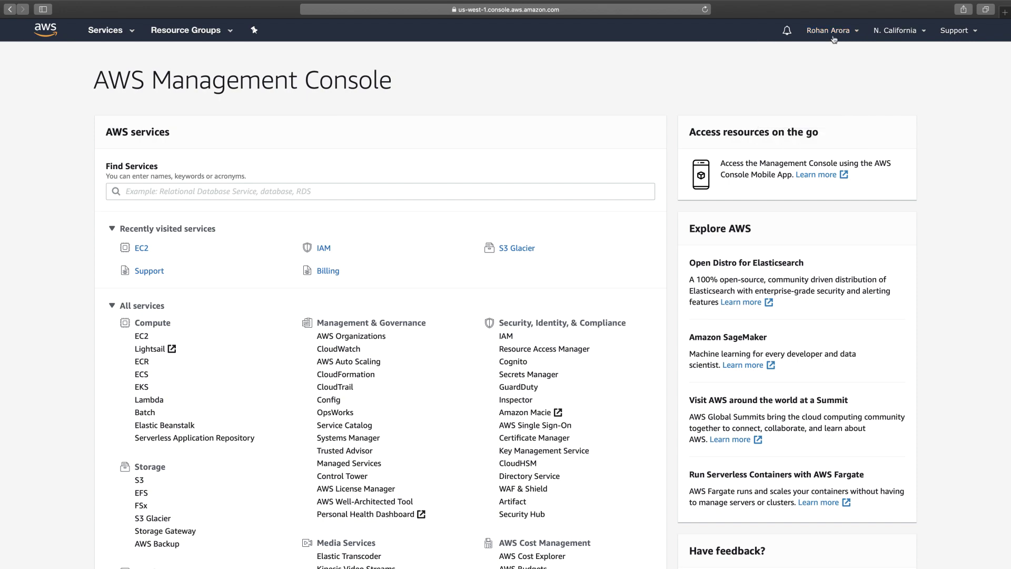
# Step: Restore the browser window and bring the QuickTime mirror of the iPad notes forward
pyautogui.scroll(5, 834, 39)
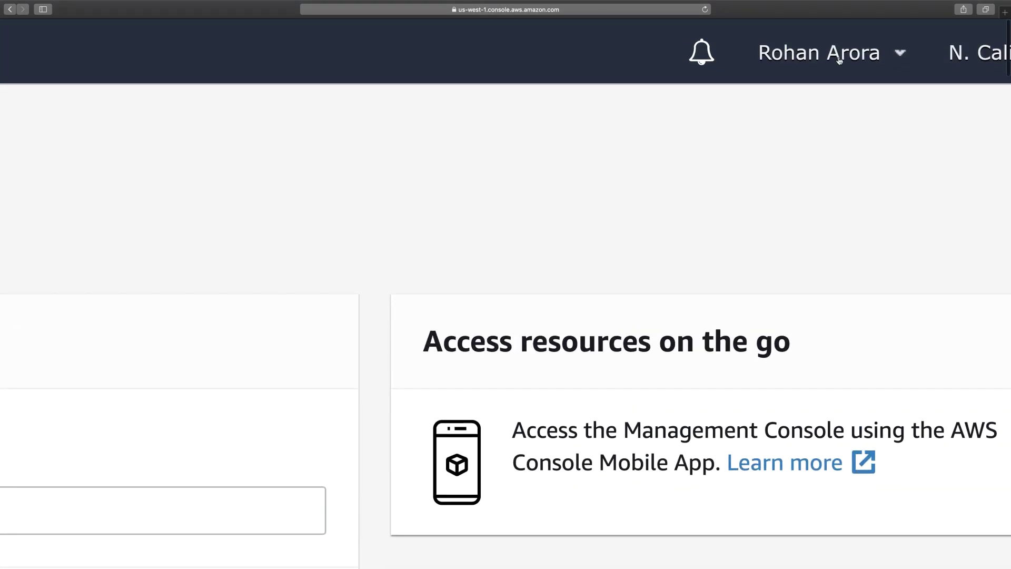
pyautogui.scroll(-5, 840, 64)
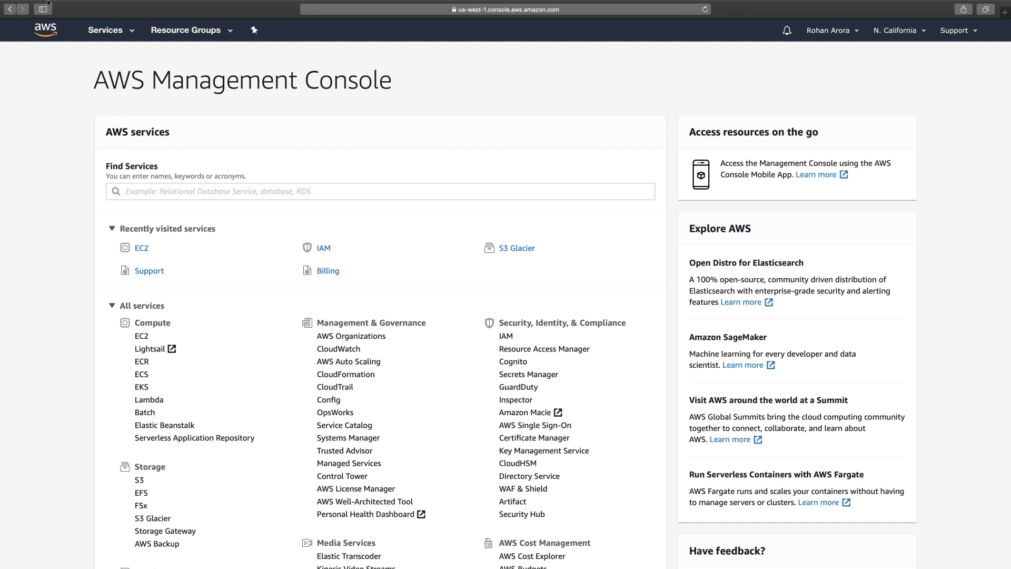
pyautogui.click(30, 20)
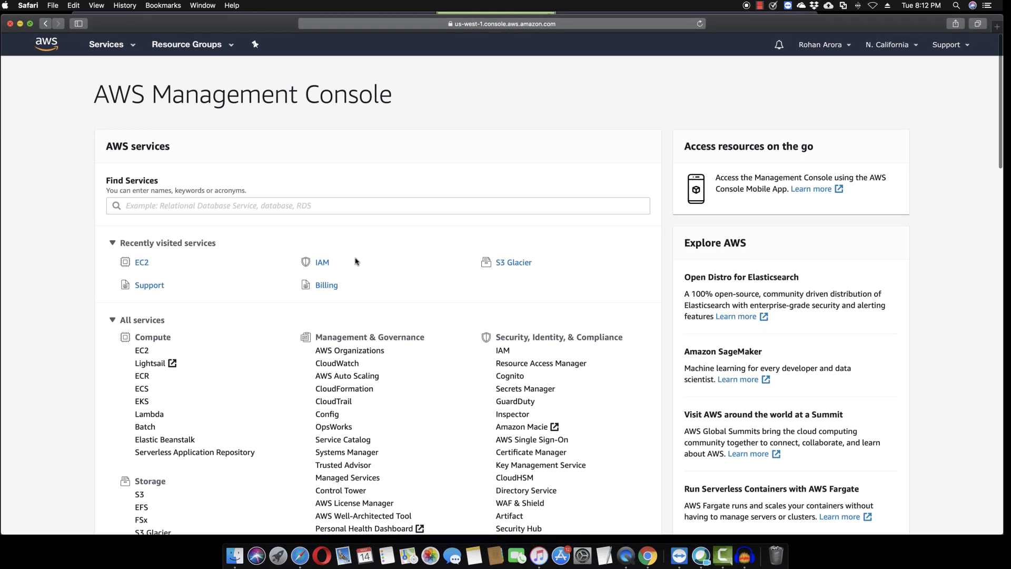
pyautogui.click(626, 545)
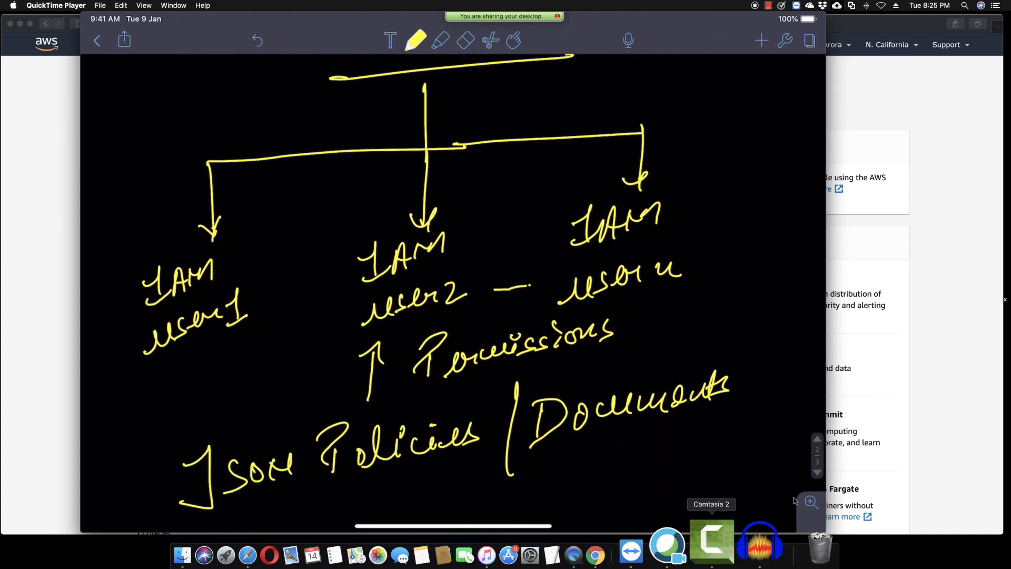
# Step: Leave the iPad whiteboard mirror and return to the AWS console in Safari
pyautogui.click(940, 318)
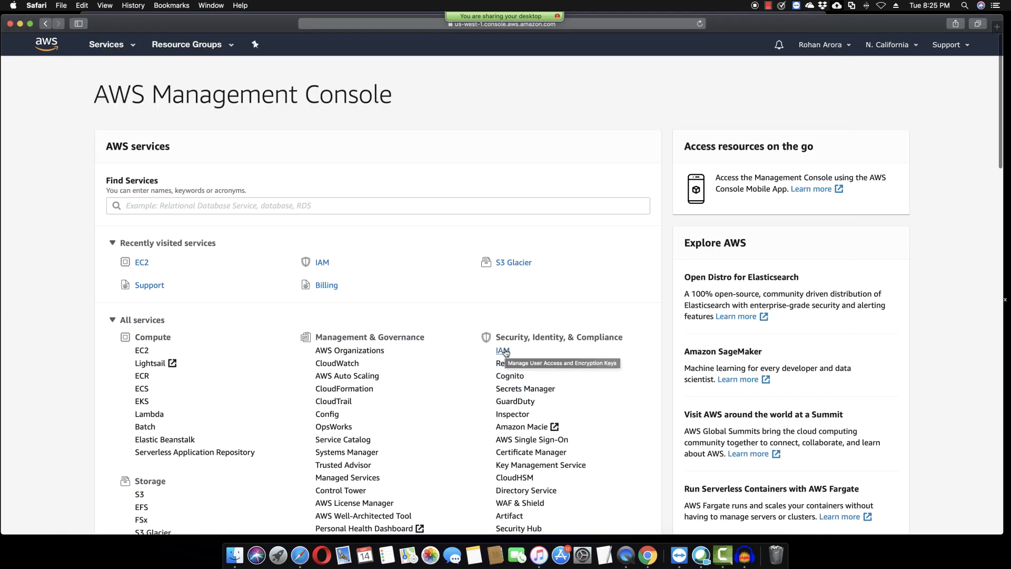
# Step: Open IAM, delete the account alias, and go to the Users: 7 list
pyautogui.scroll(5, 505, 351)
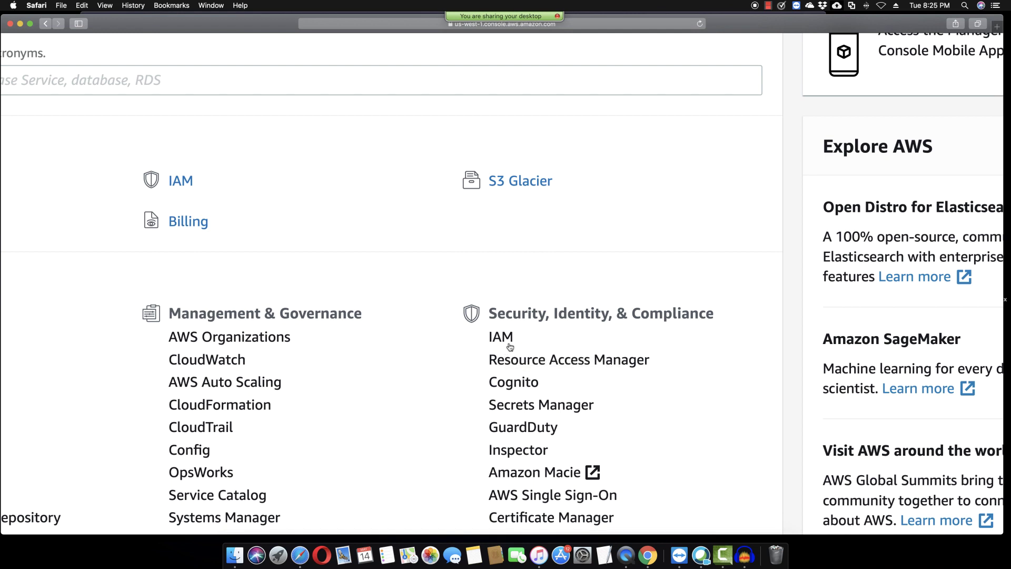
pyautogui.click(500, 339)
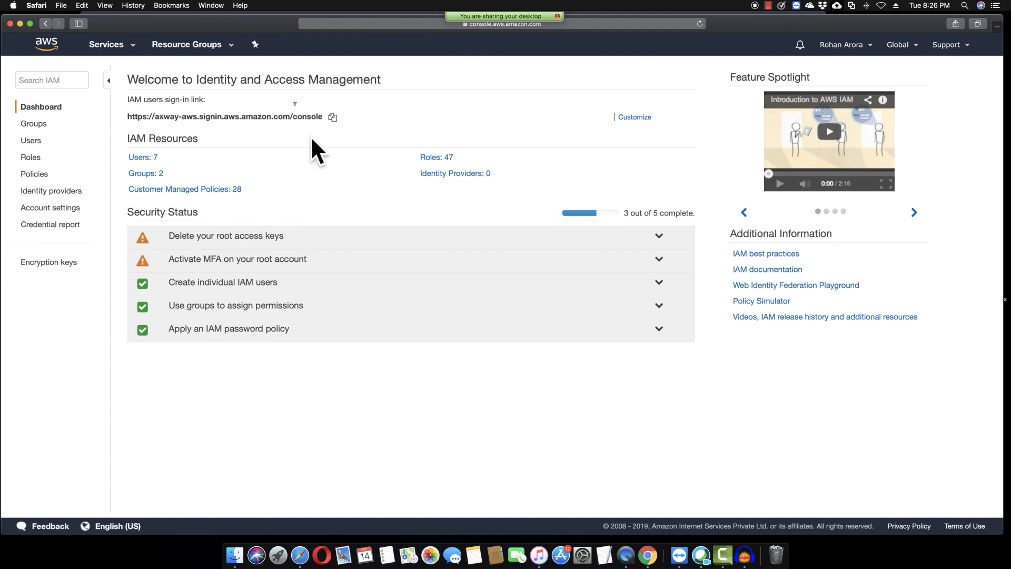
pyautogui.click(637, 117)
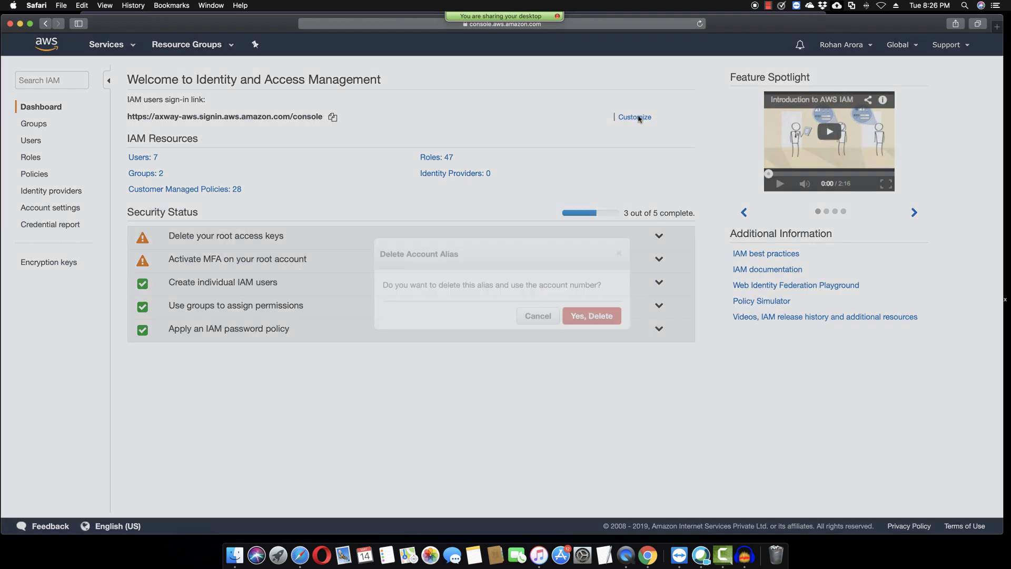
pyautogui.click(595, 316)
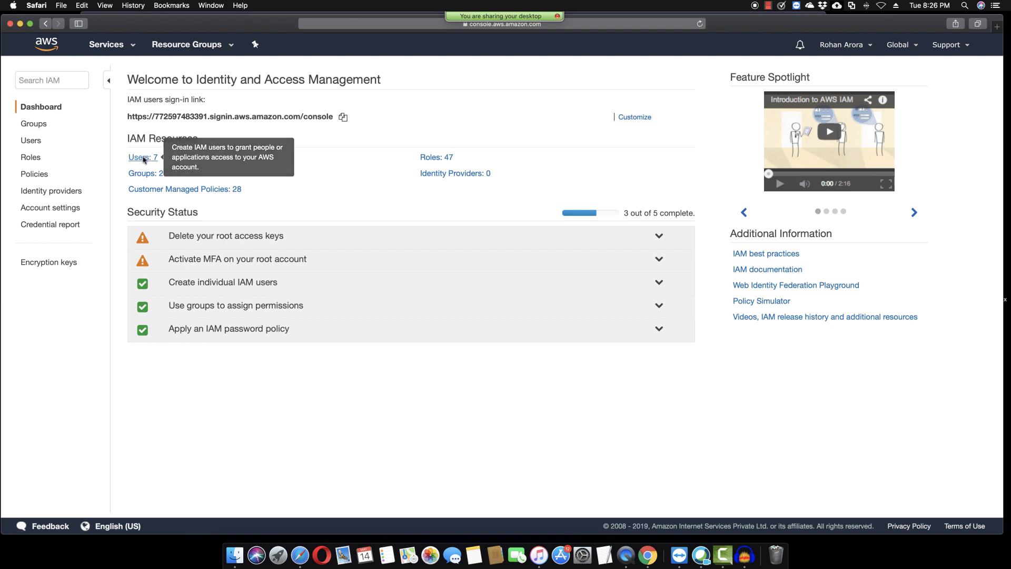
pyautogui.click(143, 158)
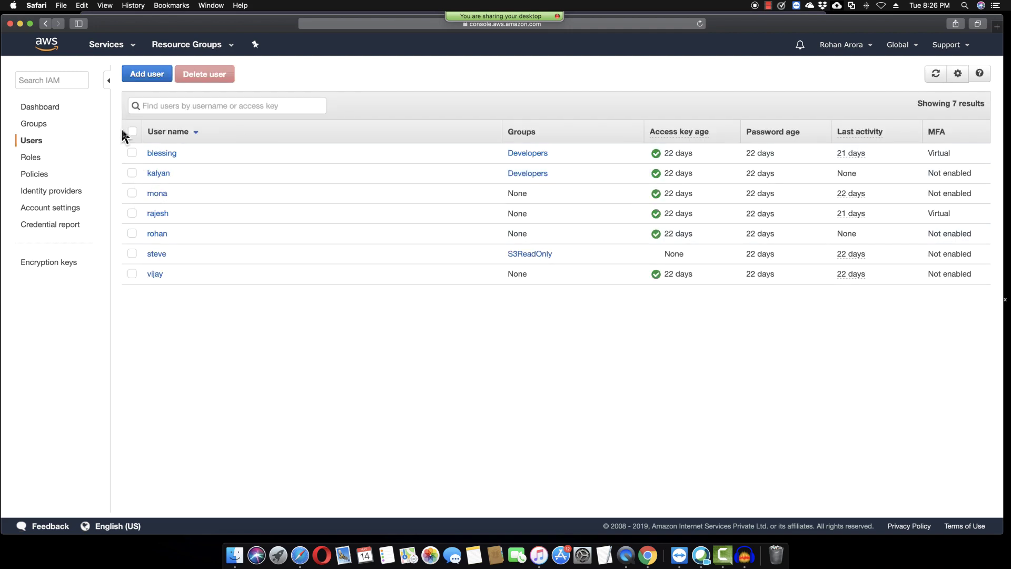
# Step: Delete all seven IAM users, acknowledging the recently-active warning
pyautogui.click(132, 132)
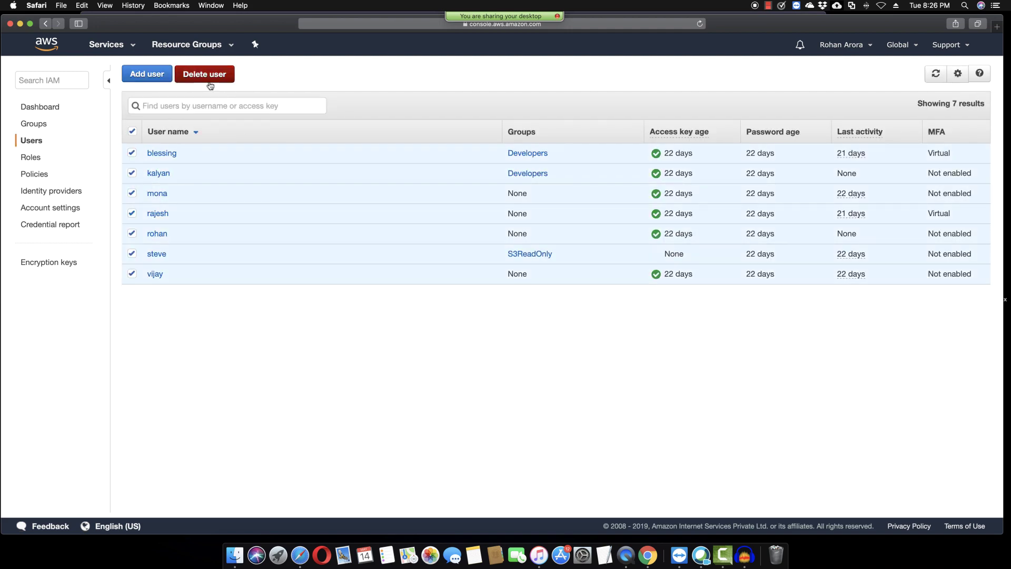
pyautogui.click(210, 86)
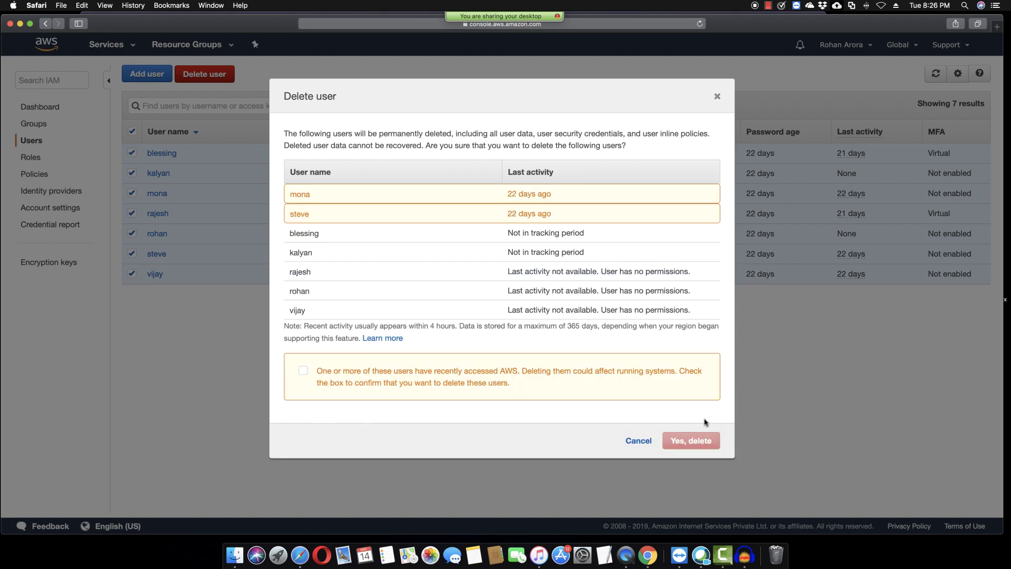
pyautogui.click(303, 370)
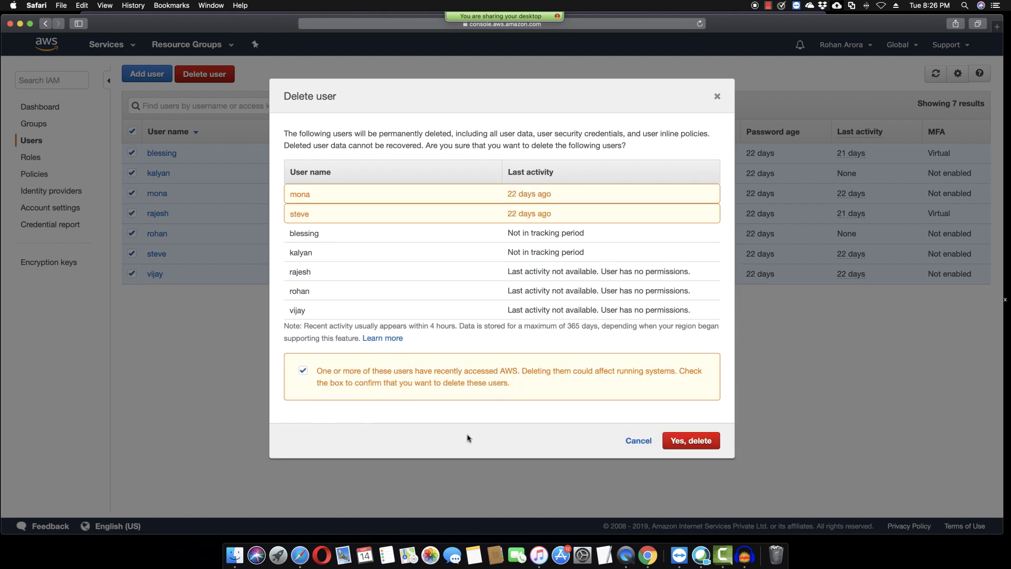
pyautogui.click(691, 442)
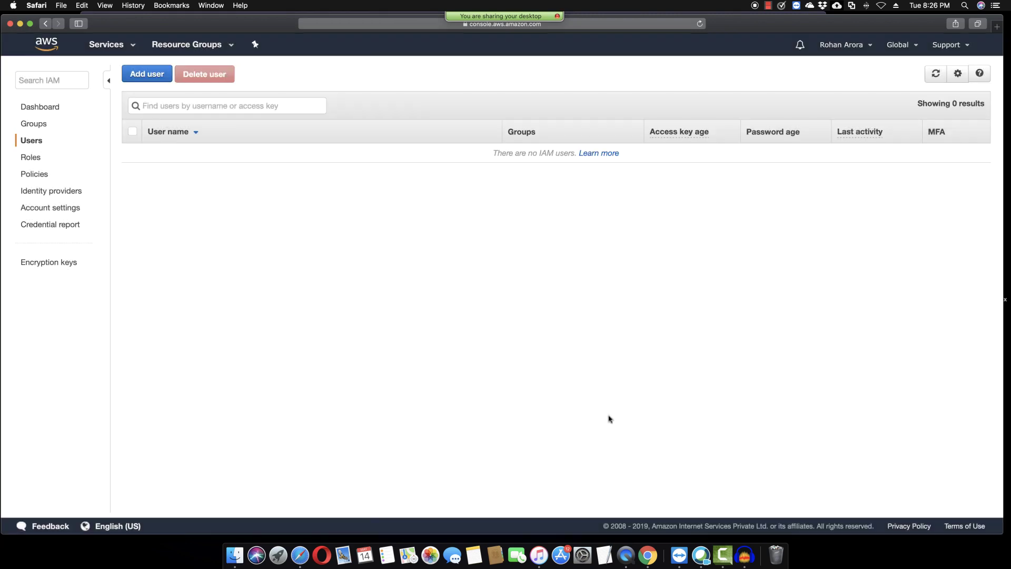
# Step: Delete both IAM groups, Developers and S3ReadOnly
pyautogui.click(32, 124)
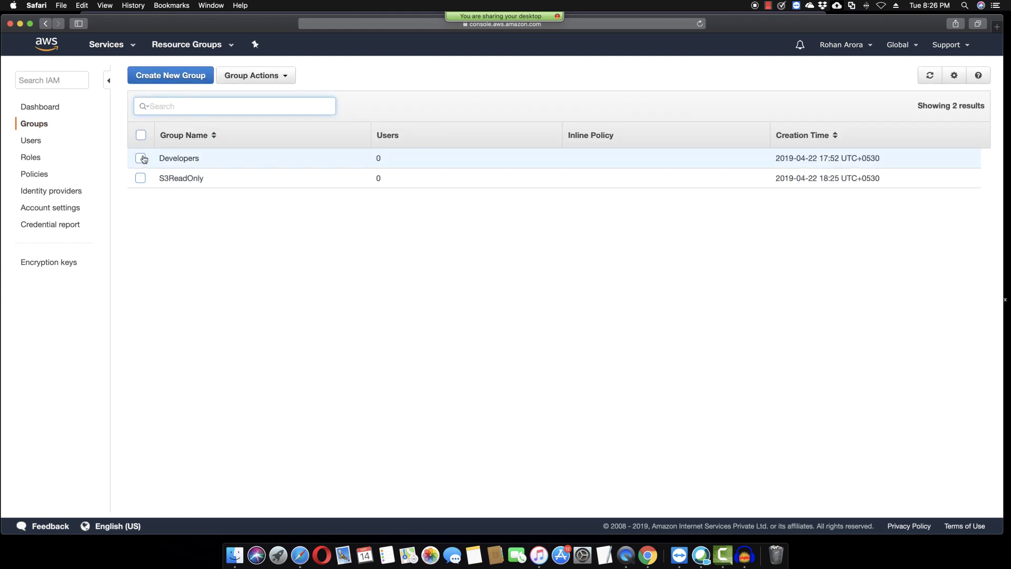
pyautogui.click(140, 135)
pyautogui.click(263, 76)
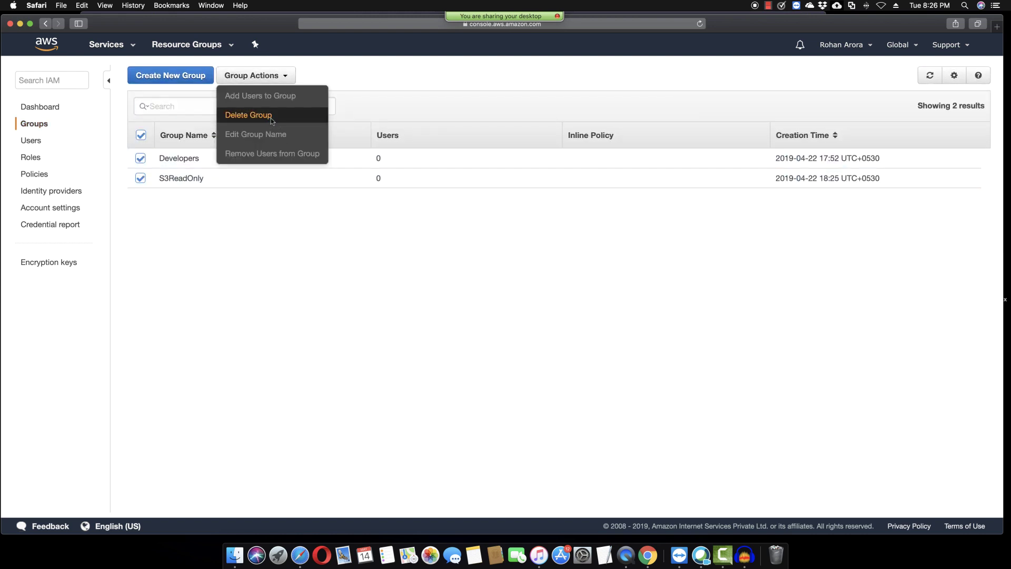
pyautogui.click(272, 121)
pyautogui.click(671, 338)
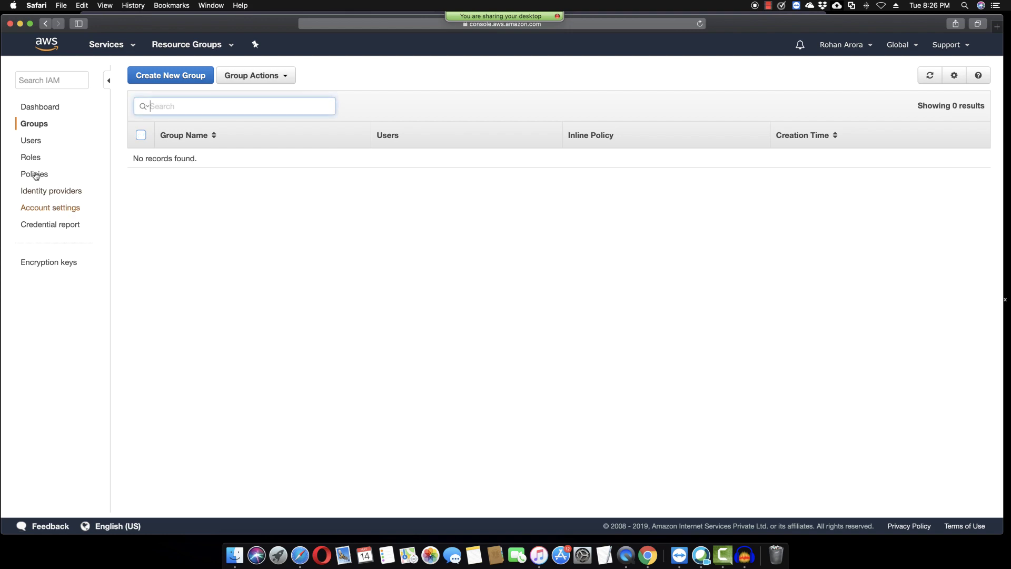
# Step: Check the Roles, Policies and now-empty Groups pages, then return to the IAM dashboard
pyautogui.click(32, 159)
pyautogui.click(33, 174)
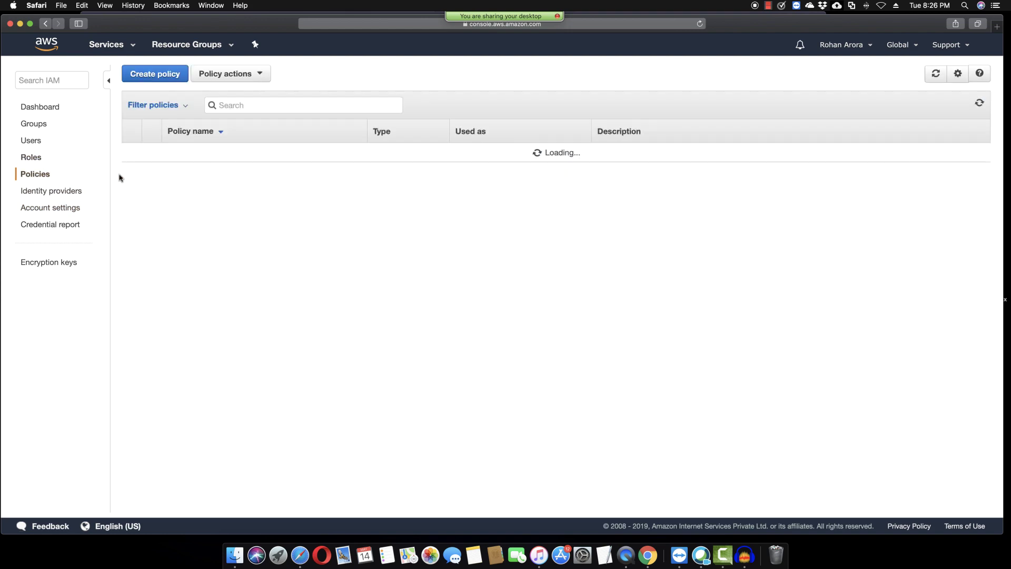
pyautogui.click(44, 127)
pyautogui.click(50, 106)
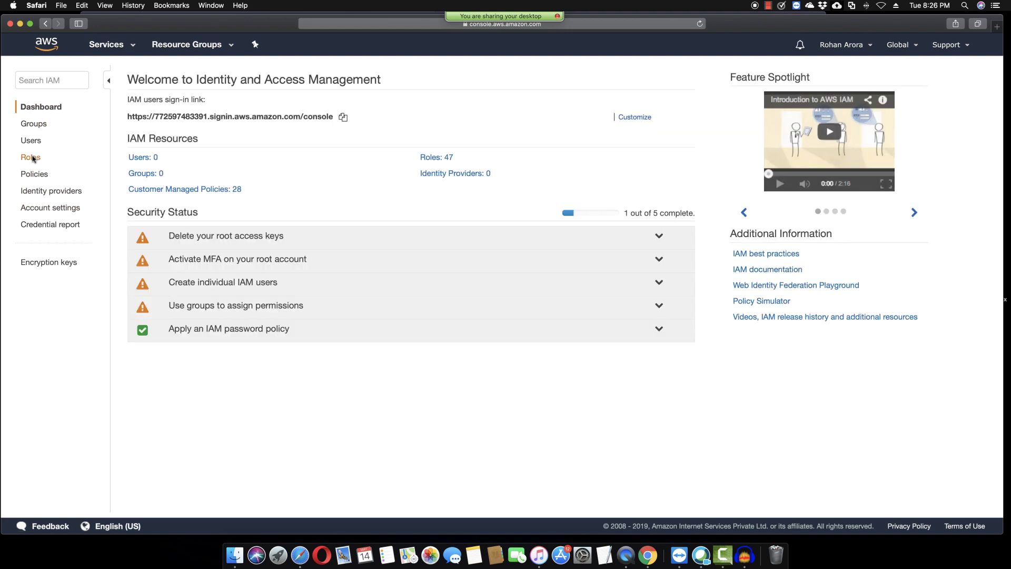
# Step: Return to the IAM dashboard and open the empty Users list showing 0 results
pyautogui.click(32, 158)
pyautogui.click(41, 107)
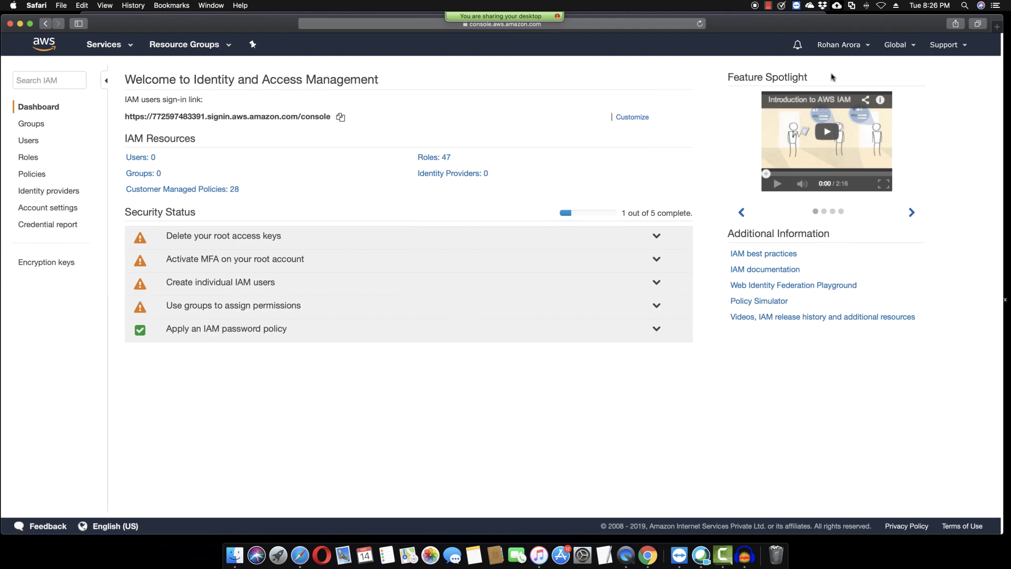
pyautogui.scroll(5, 832, 78)
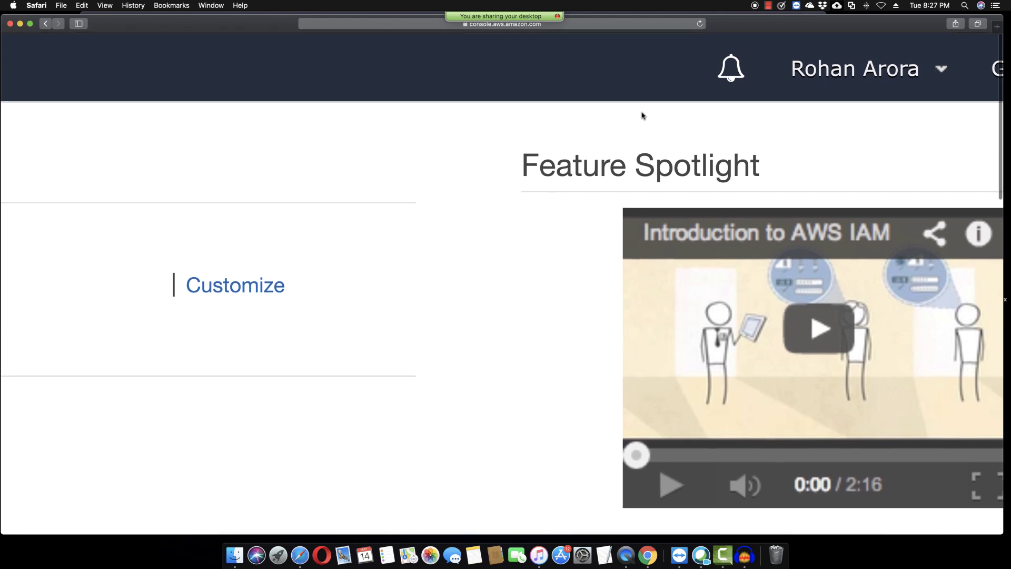
pyautogui.scroll(-8, 382, 167)
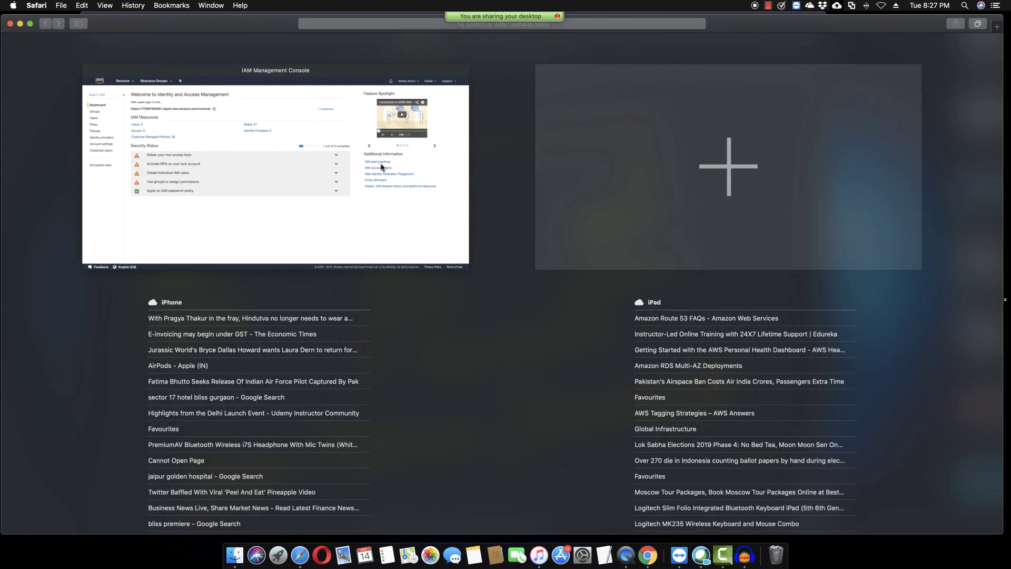
pyautogui.click(377, 156)
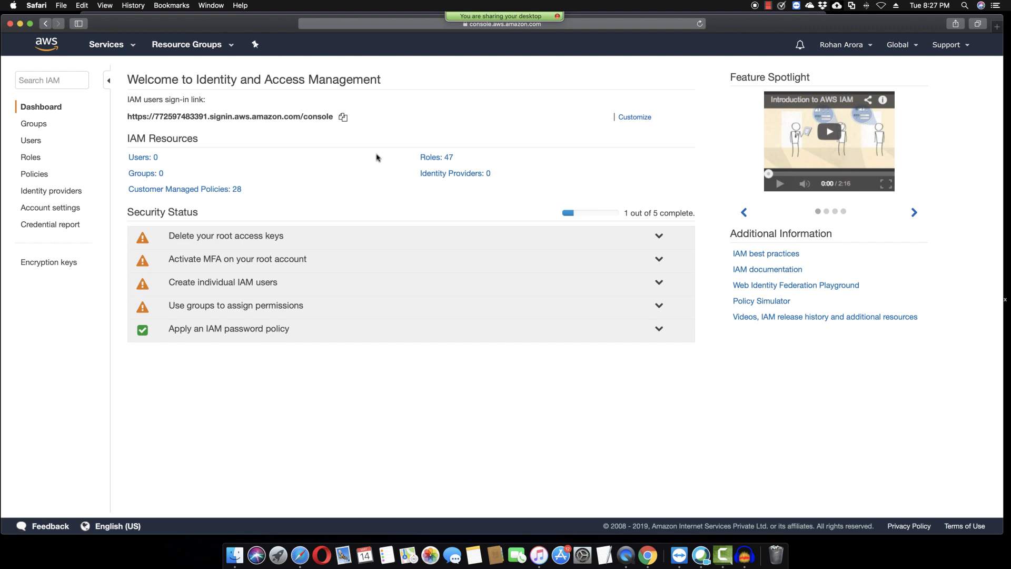
pyautogui.click(138, 157)
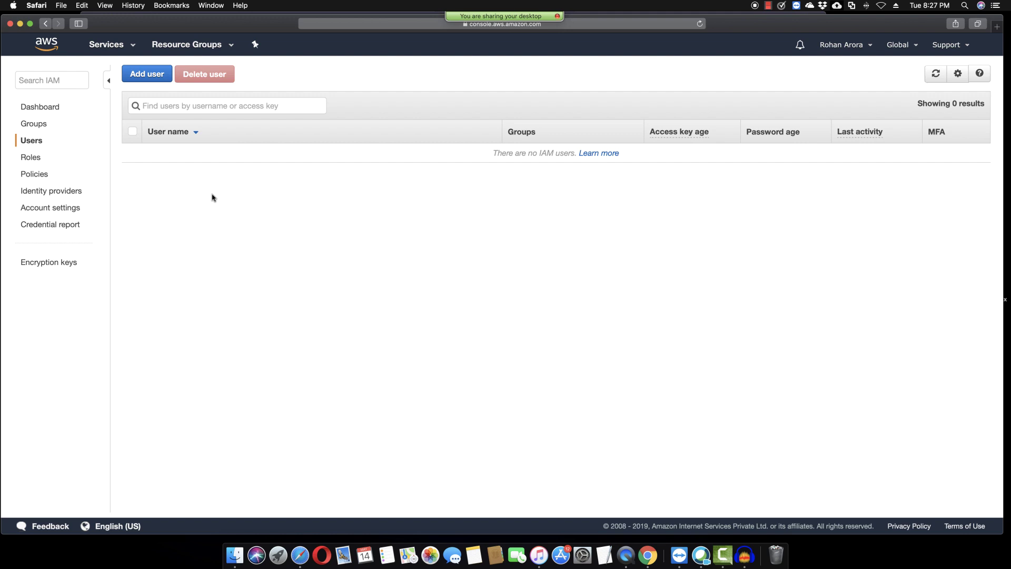
# Step: Start the Add user form and enter the names 'steve' and 'kunal'
pyautogui.click(147, 74)
pyautogui.click(405, 168)
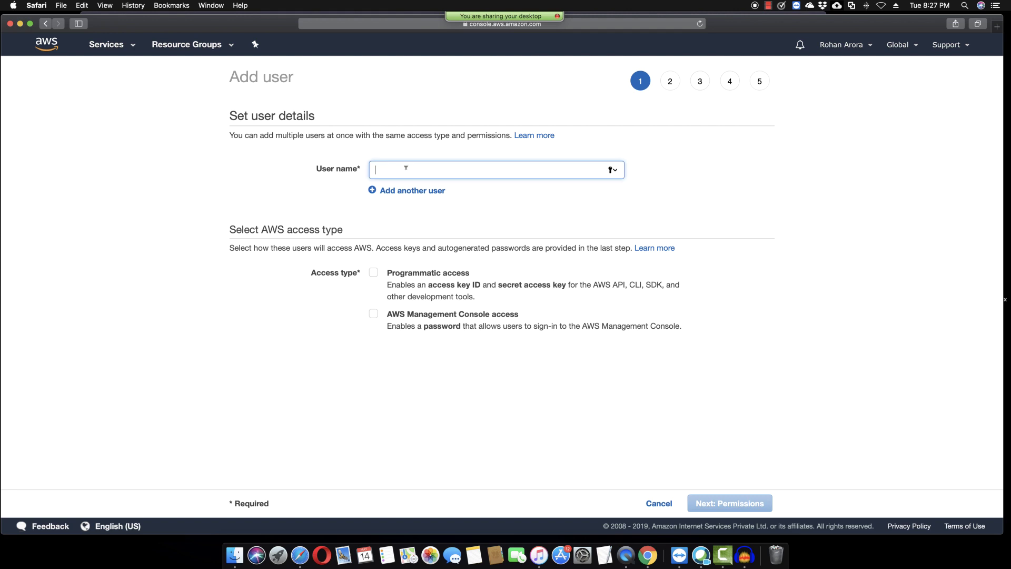
pyautogui.click(405, 168)
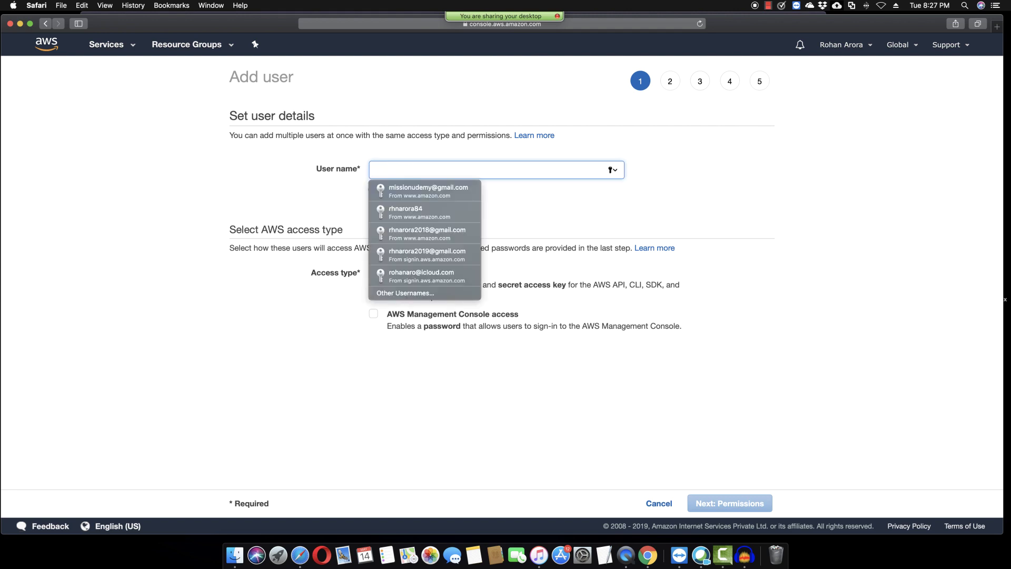
pyautogui.write('steve')
pyautogui.press('BackSpace')
pyautogui.press('BackSpace')
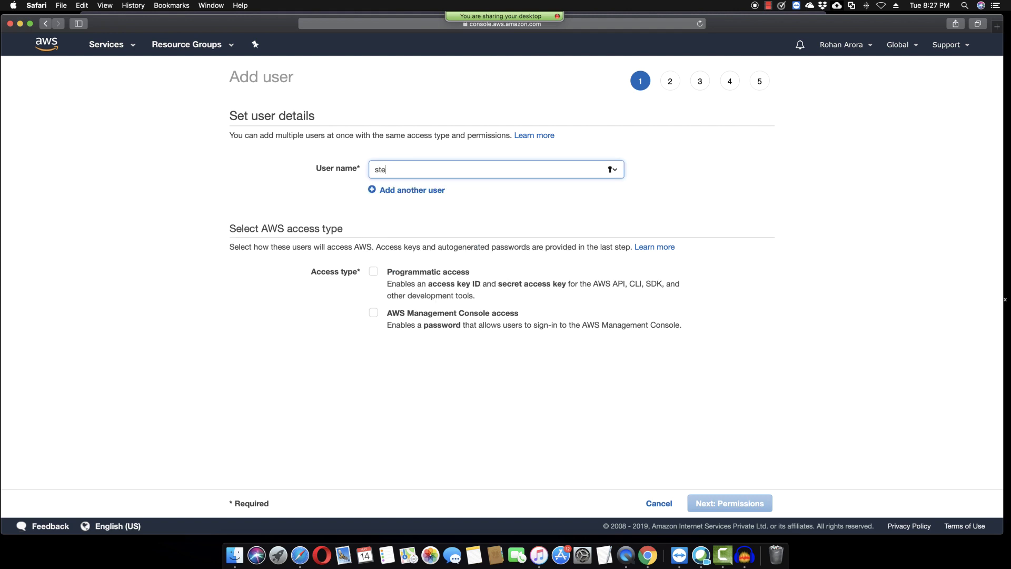
pyautogui.write('ve')
pyautogui.click(436, 189)
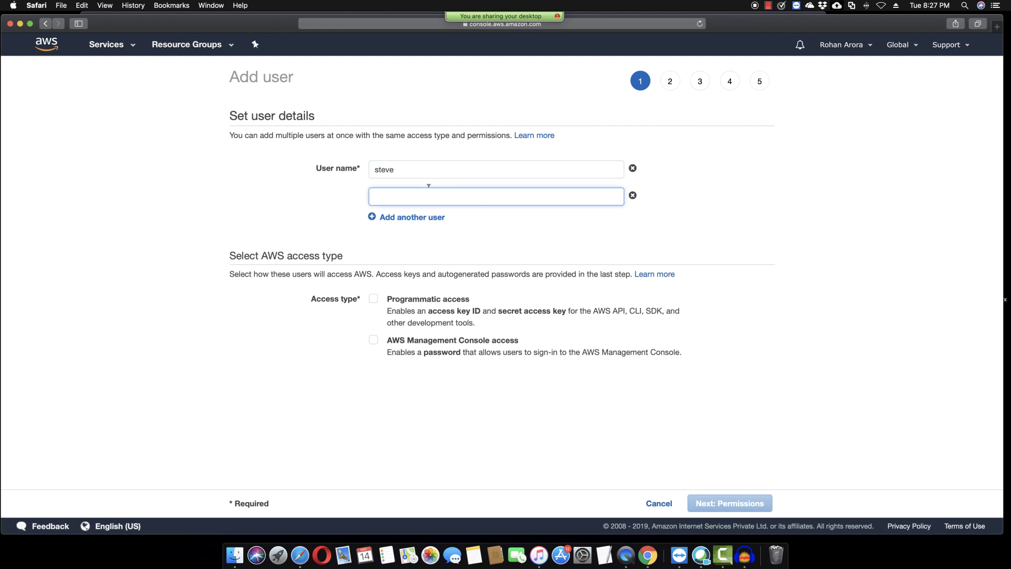
pyautogui.write('kunal')
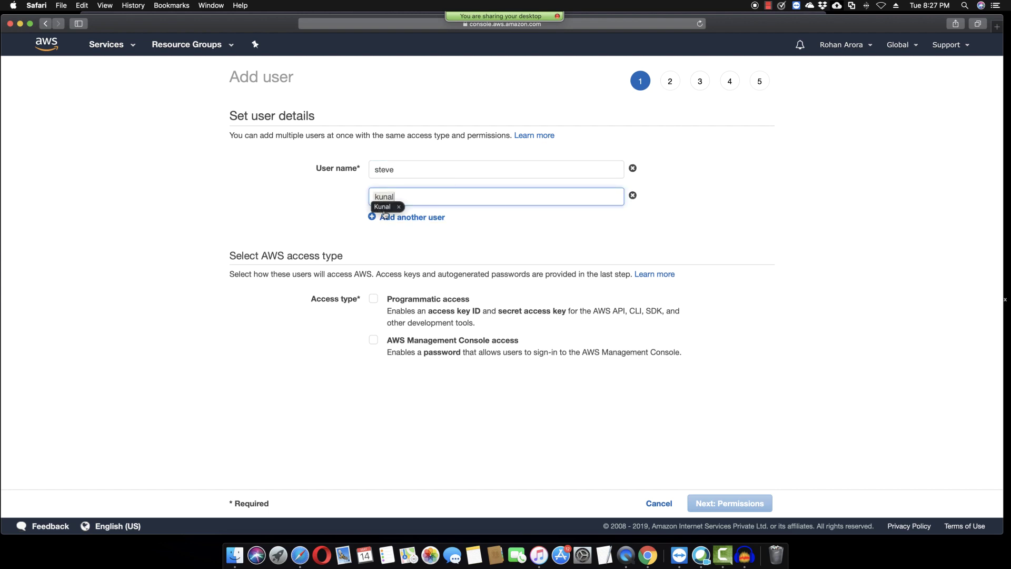
# Step: Add four more user names: 'tom', 'mahesh', 'suresh' and 'daiwik'
pyautogui.click(420, 218)
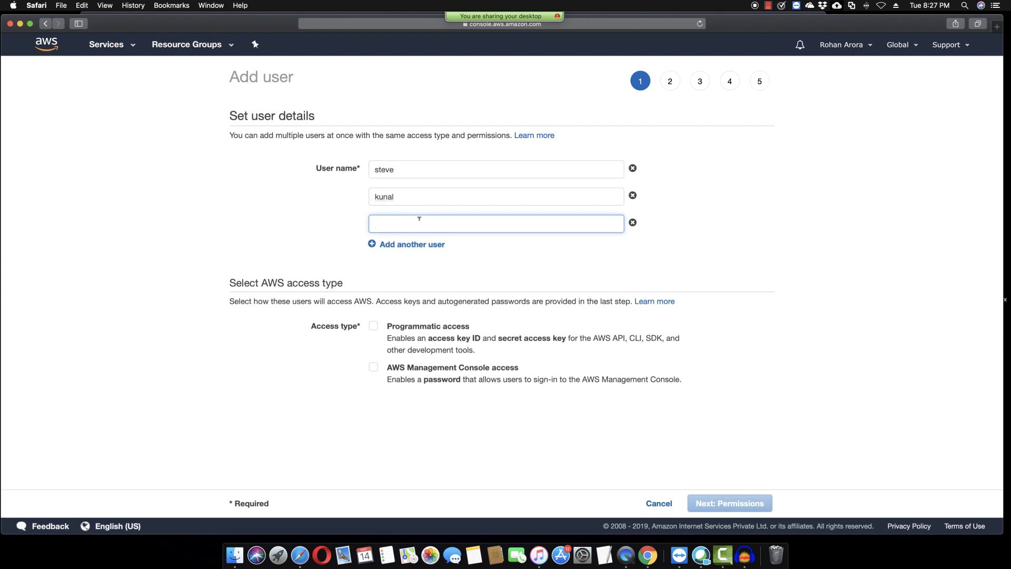
pyautogui.write('tom')
pyautogui.click(414, 244)
pyautogui.write('mah')
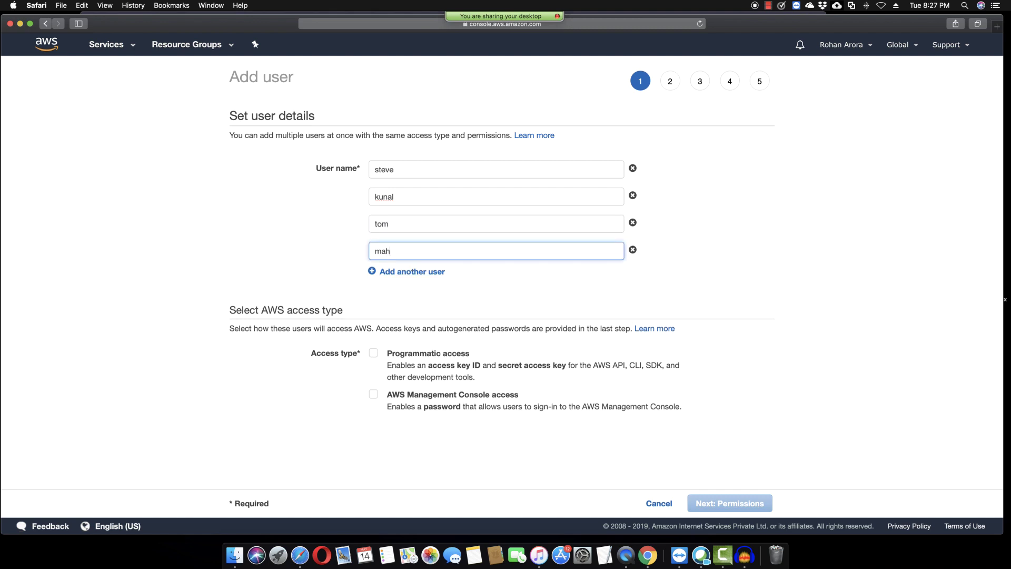
pyautogui.write('esh')
pyautogui.click(411, 270)
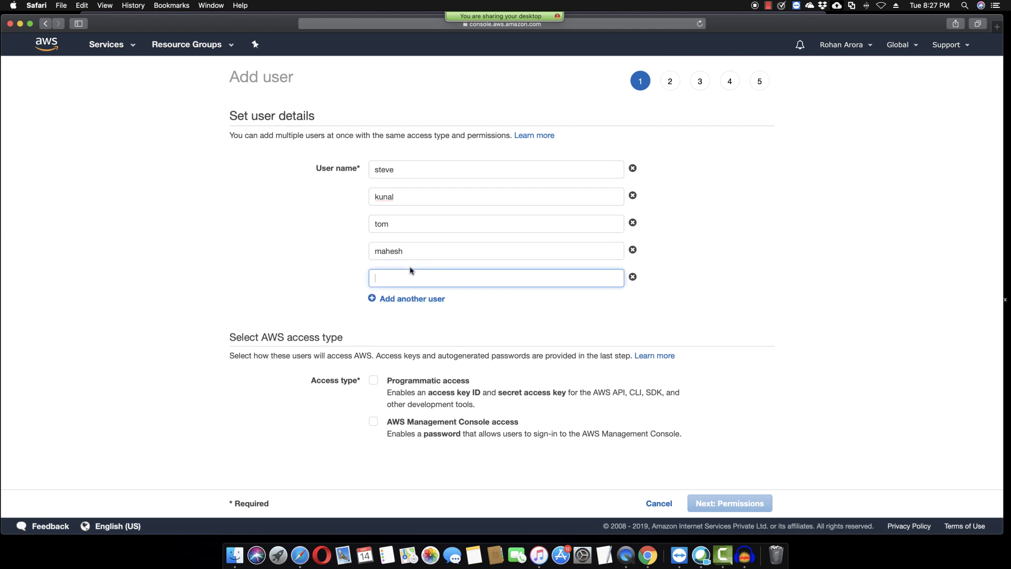
pyautogui.write('suresh')
pyautogui.click(418, 302)
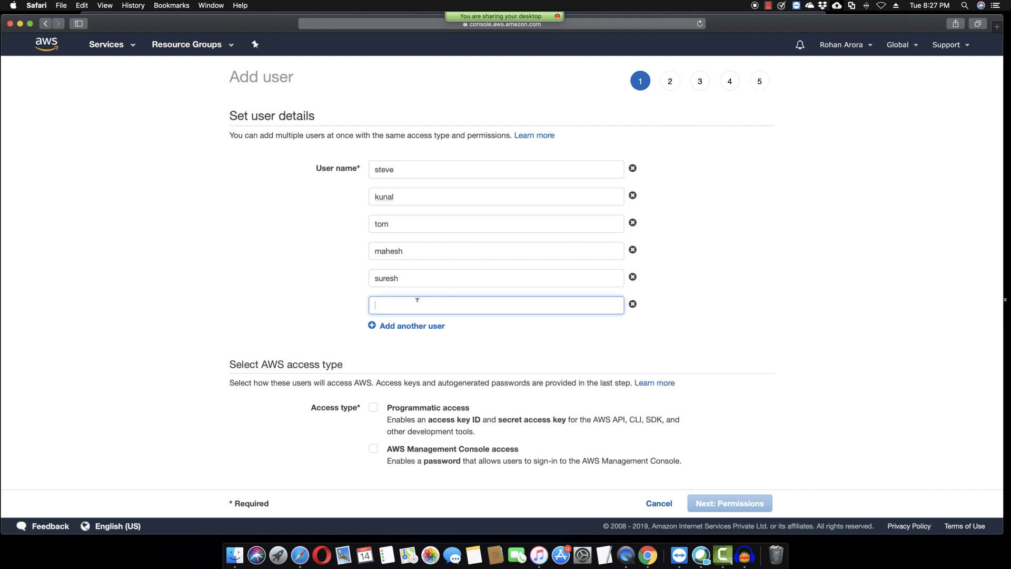
pyautogui.write('daiwik')
pyautogui.click(383, 170)
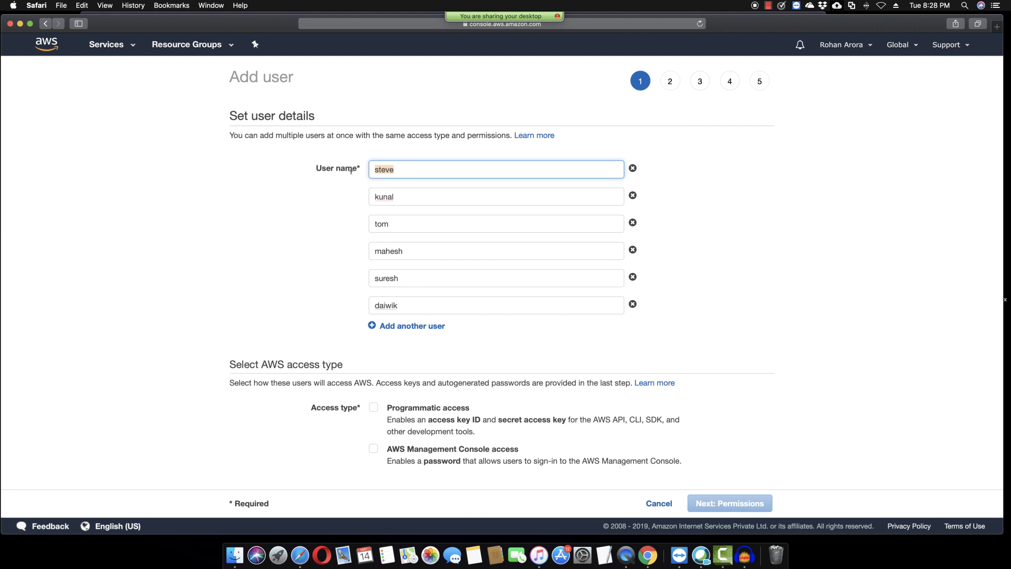
# Step: Correct the spelling of the first user name in the list
pyautogui.doubleClick(383, 170)
pyautogui.click(406, 169)
pyautogui.press('BackSpace')
pyautogui.press('BackSpace')
pyautogui.press('BackSpace')
pyautogui.press('BackSpace')
pyautogui.write('john')
pyautogui.press('BackSpace')
pyautogui.press('BackSpace')
pyautogui.press('BackSpace')
pyautogui.press('BackSpace')
pyautogui.write('teve')
# Step: Select AWS Management Console access as the users' access type
pyautogui.scroll(-1, 721, 388)
pyautogui.click(329, 155)
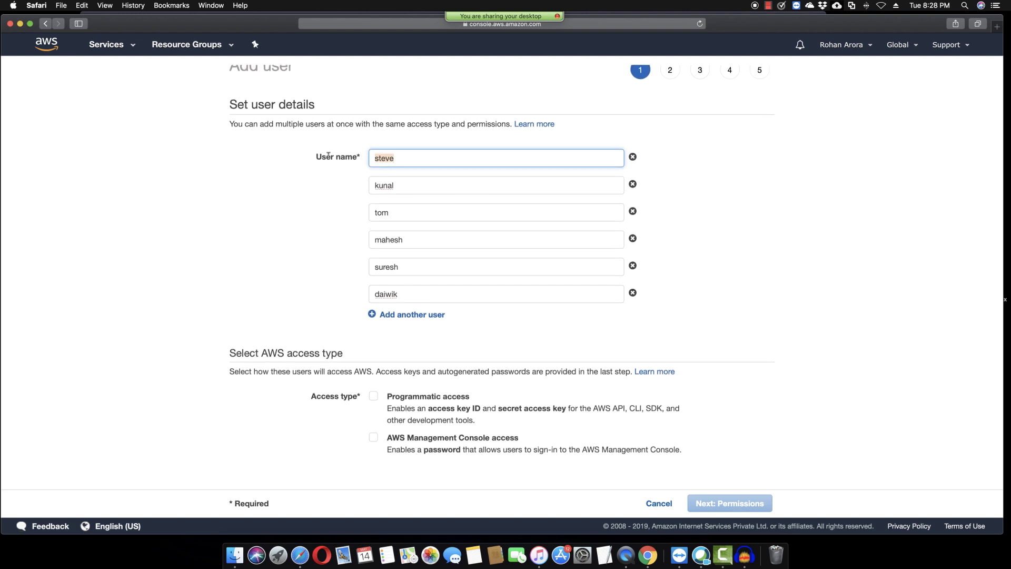
pyautogui.moveTo(235, 353); pyautogui.dragTo(343, 353)
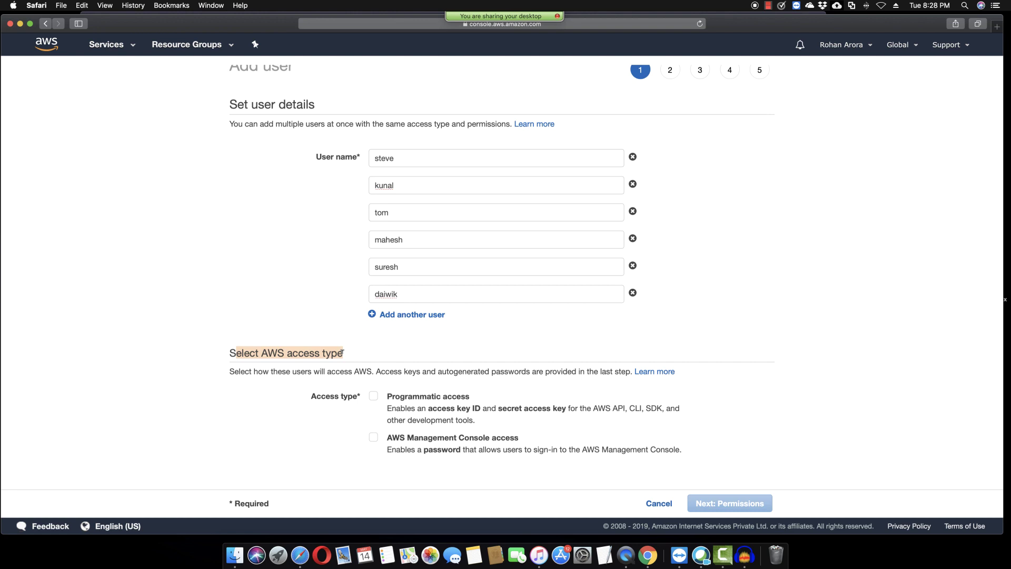
pyautogui.click(373, 438)
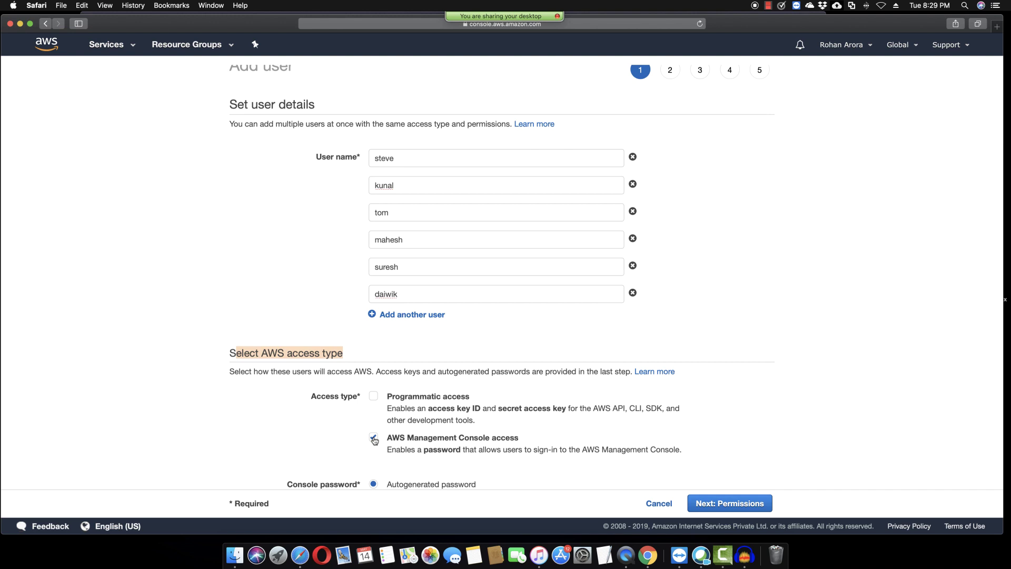
# Step: Tick Programmatic access, review its AWS API description, then untick it
pyautogui.click(373, 399)
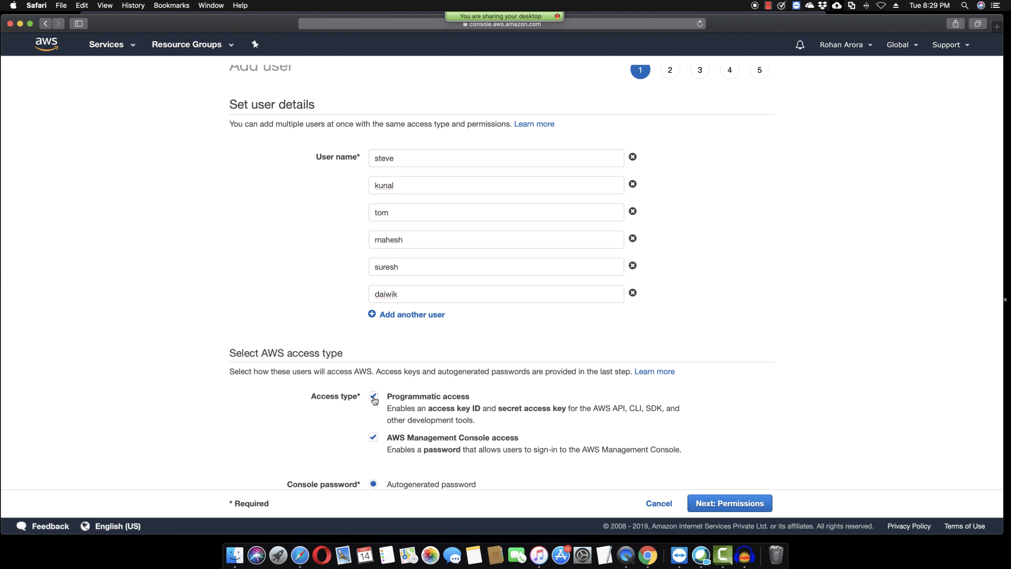
pyautogui.doubleClick(396, 294)
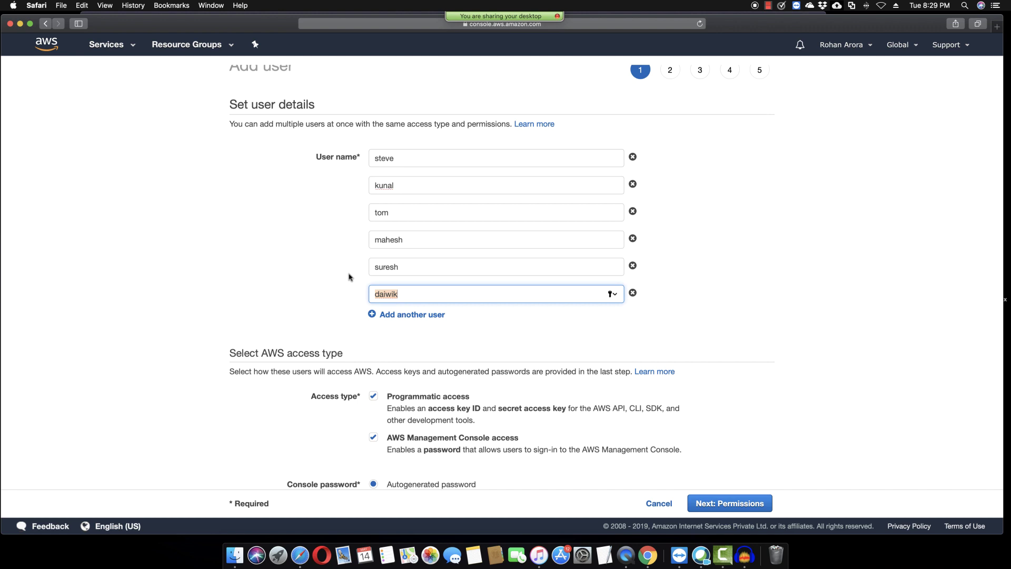
pyautogui.moveTo(593, 408); pyautogui.dragTo(661, 408)
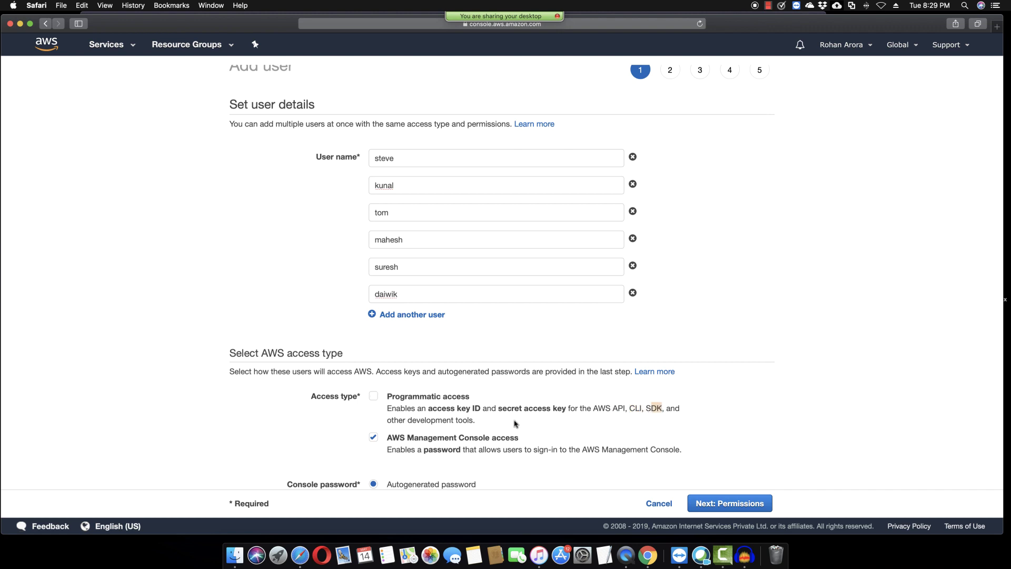
pyautogui.moveTo(476, 421); pyautogui.dragTo(396, 418)
pyautogui.click(376, 399)
# Step: Review the console password options and choose Custom password instead of Autogenerated
pyautogui.scroll(-2, 540, 395)
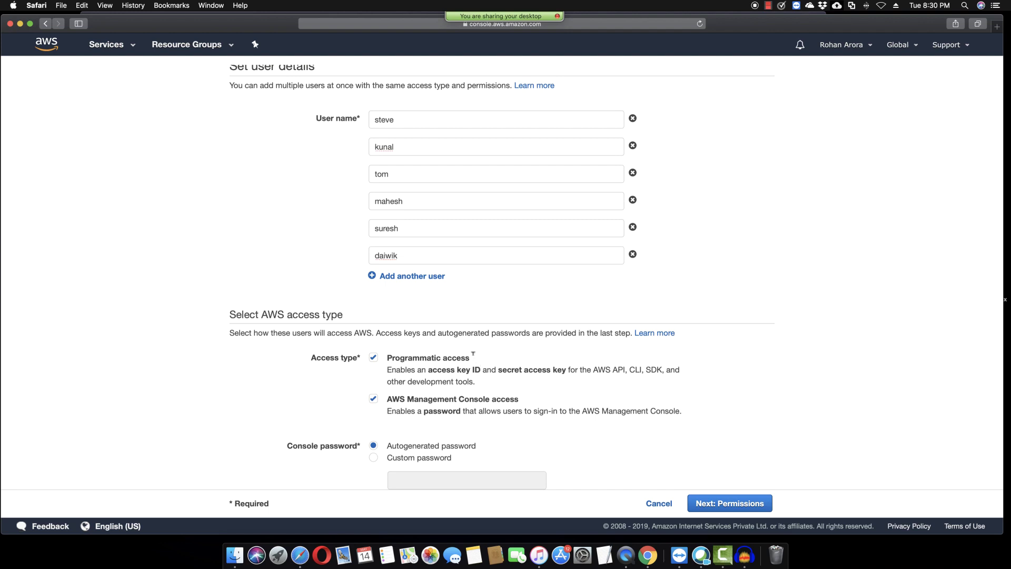
pyautogui.moveTo(470, 358); pyautogui.dragTo(396, 360)
pyautogui.scroll(-2, 463, 424)
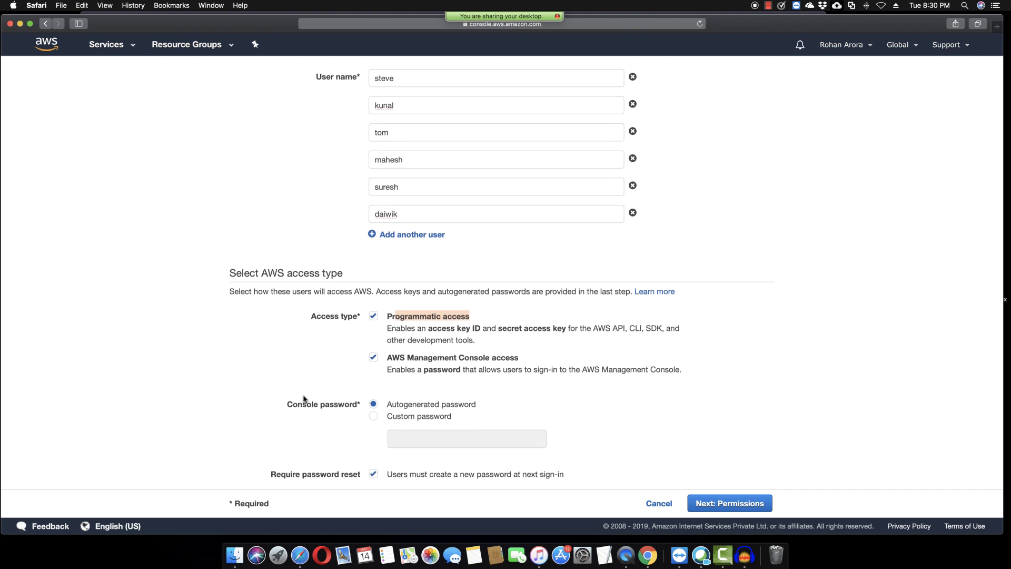
pyautogui.moveTo(292, 408); pyautogui.dragTo(323, 407)
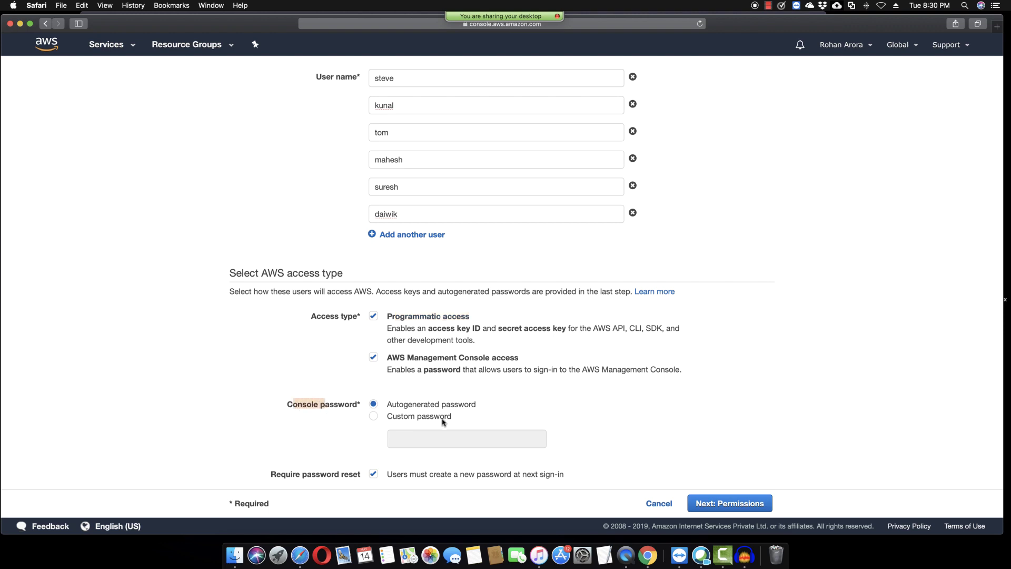
pyautogui.moveTo(478, 406); pyautogui.dragTo(387, 403)
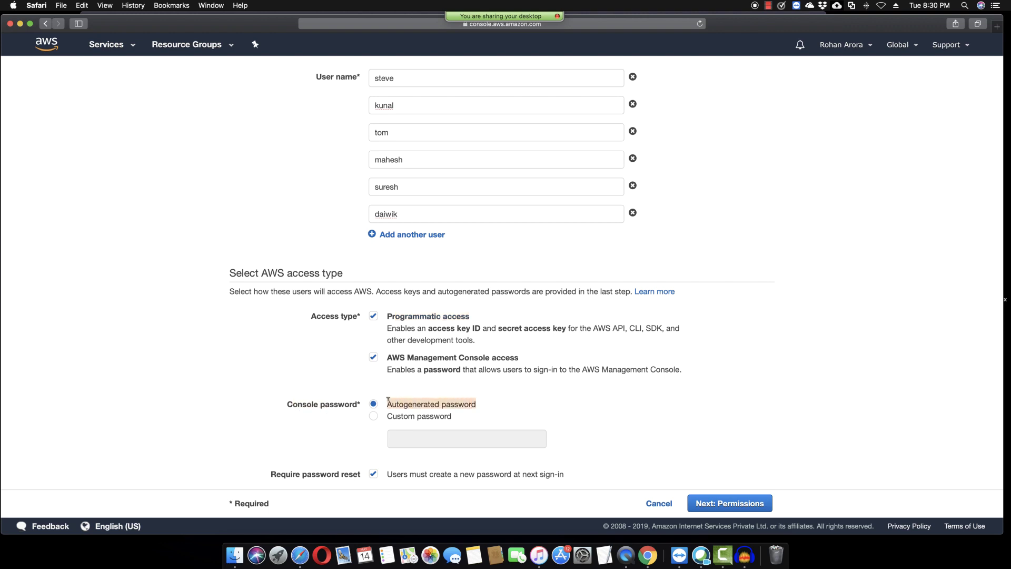
pyautogui.click(374, 415)
# Step: Enter a custom console password that meets the password policy, verifying it with Show password
pyautogui.click(406, 439)
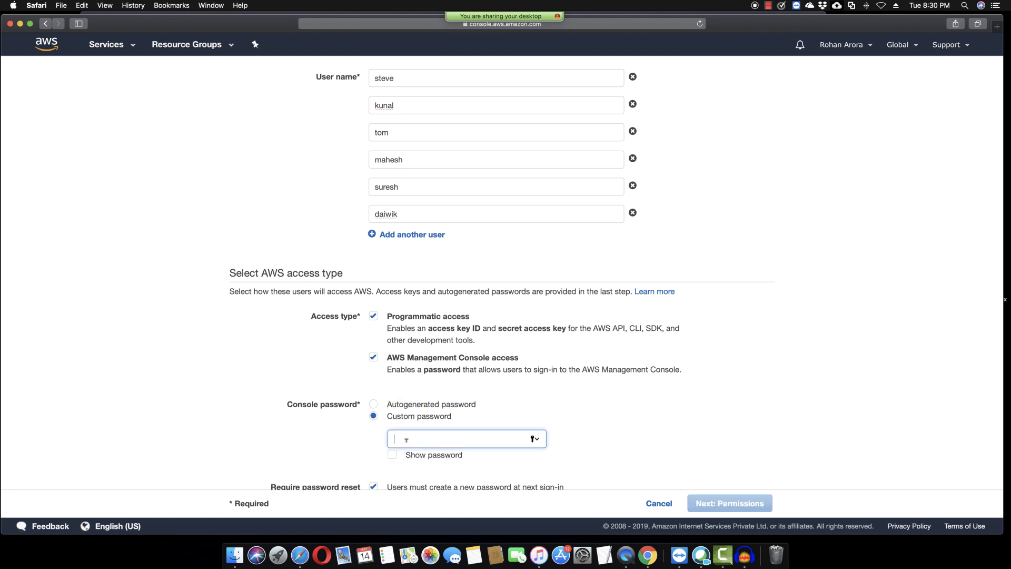
pyautogui.write('••••••••')
pyautogui.click(392, 457)
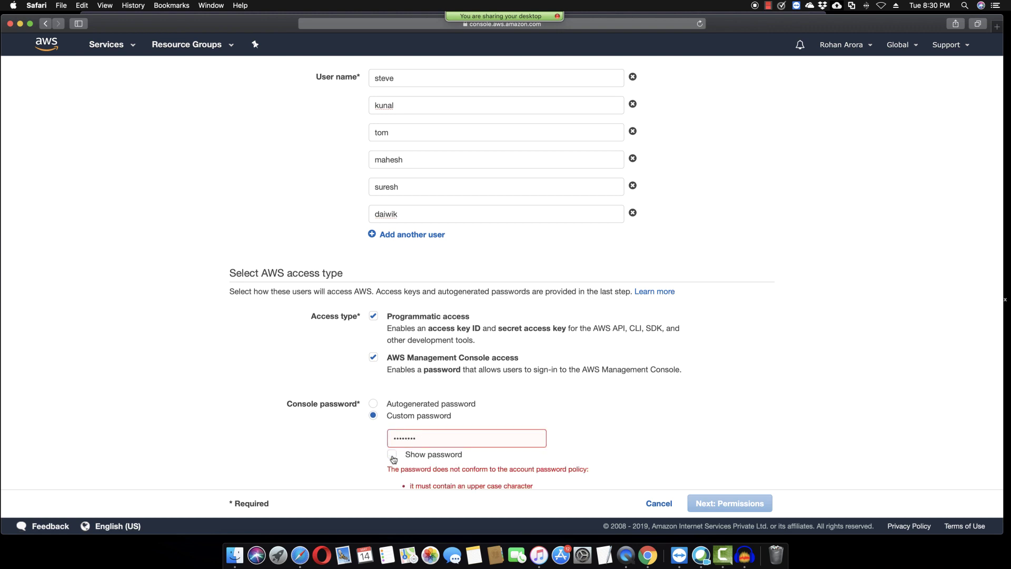
pyautogui.moveTo(442, 438); pyautogui.dragTo(249, 436)
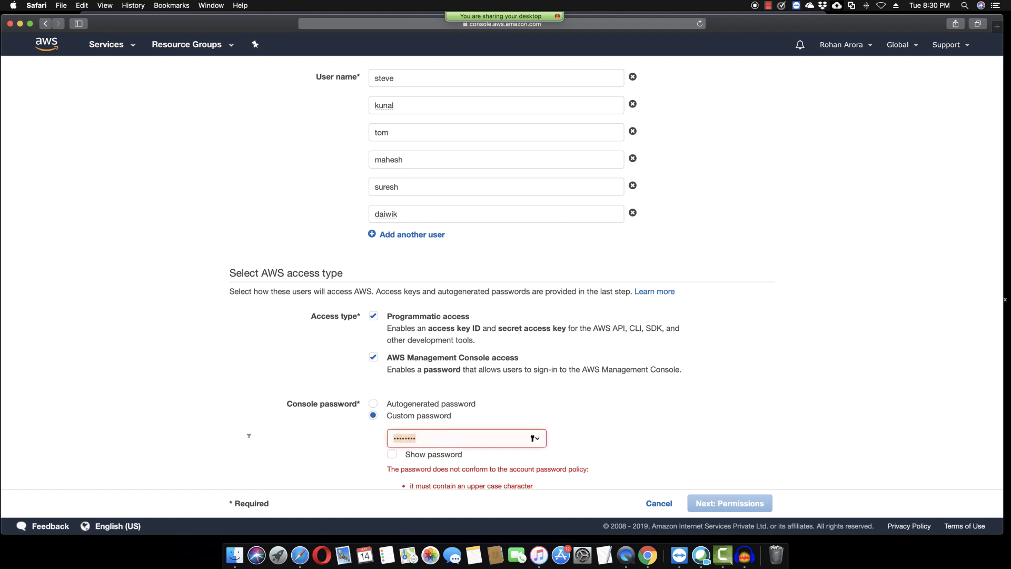
pyautogui.write('••••••••')
pyautogui.click(392, 455)
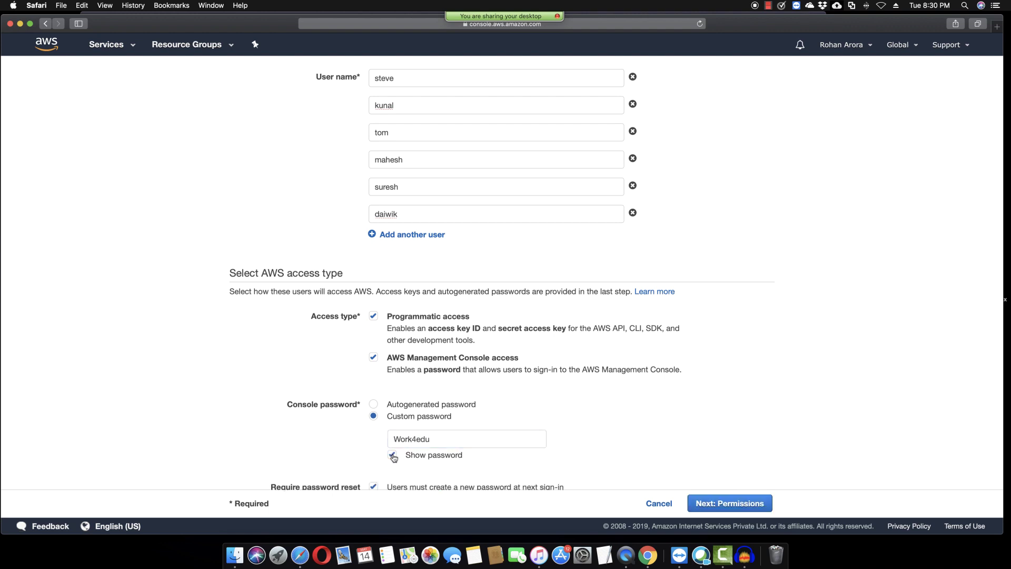
pyautogui.click(392, 455)
pyautogui.scroll(-1, 523, 358)
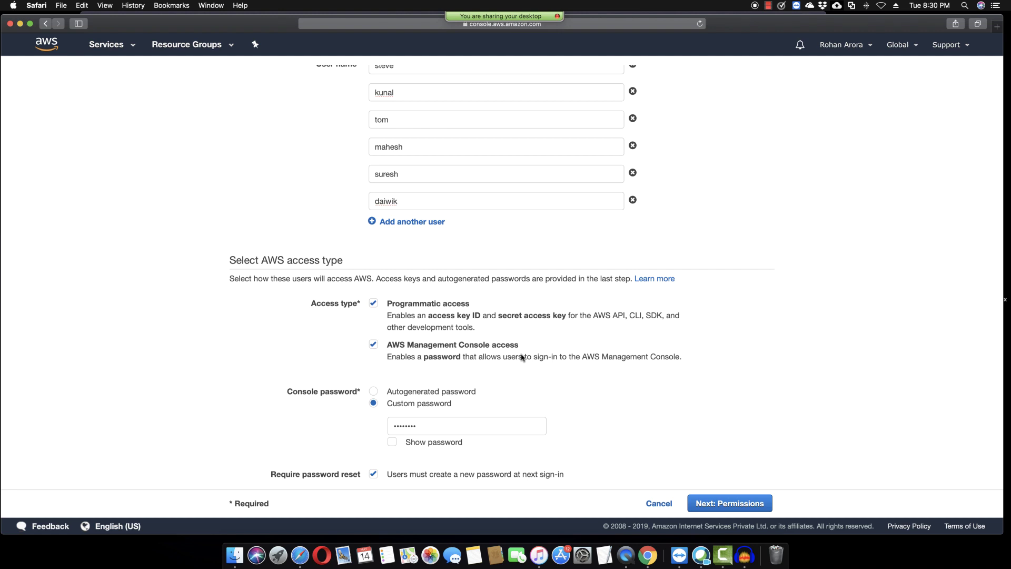
pyautogui.scroll(1, 523, 357)
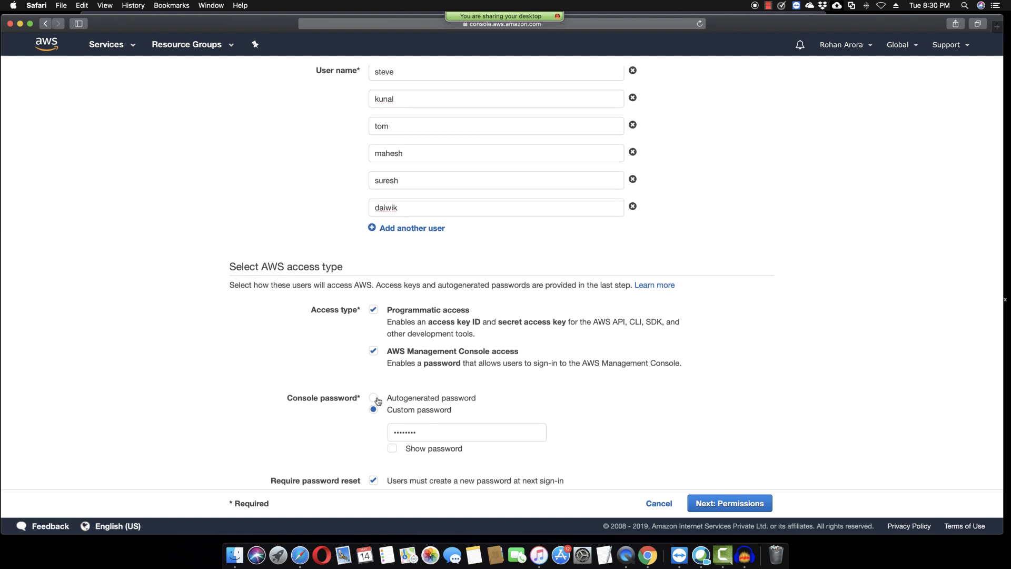
pyautogui.scroll(-1, 404, 434)
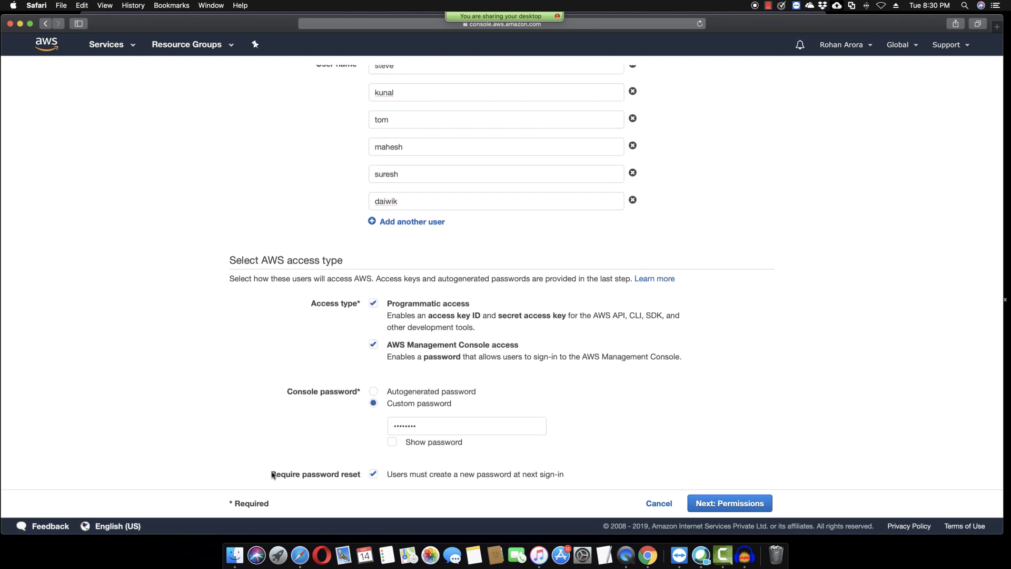
# Step: Untick 'Require password reset' so users keep the custom password at next sign-in
pyautogui.moveTo(270, 474); pyautogui.dragTo(347, 472)
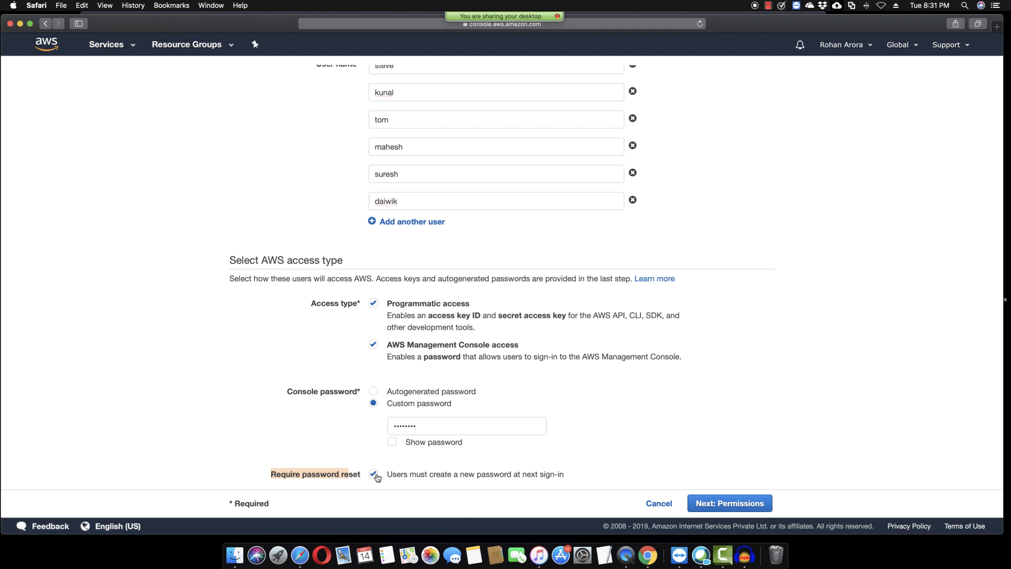
pyautogui.hotkey('shift', 'Tab')
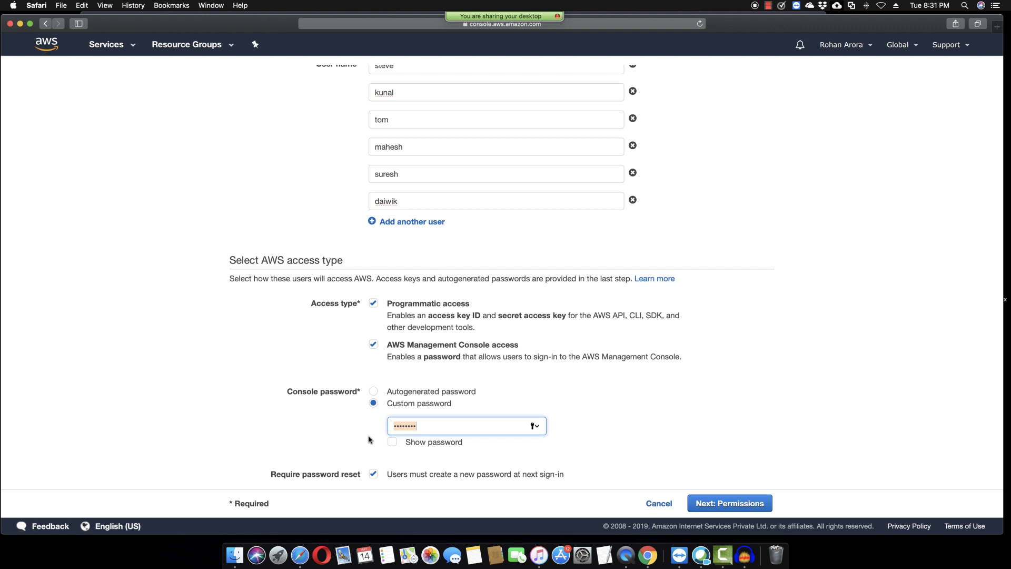
pyautogui.click(373, 475)
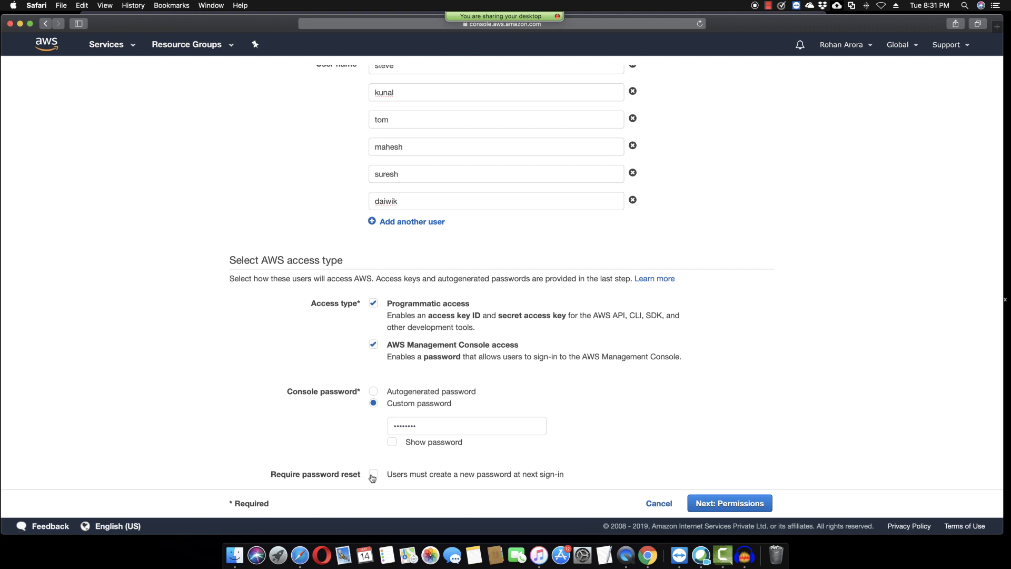
pyautogui.scroll(4, 419, 368)
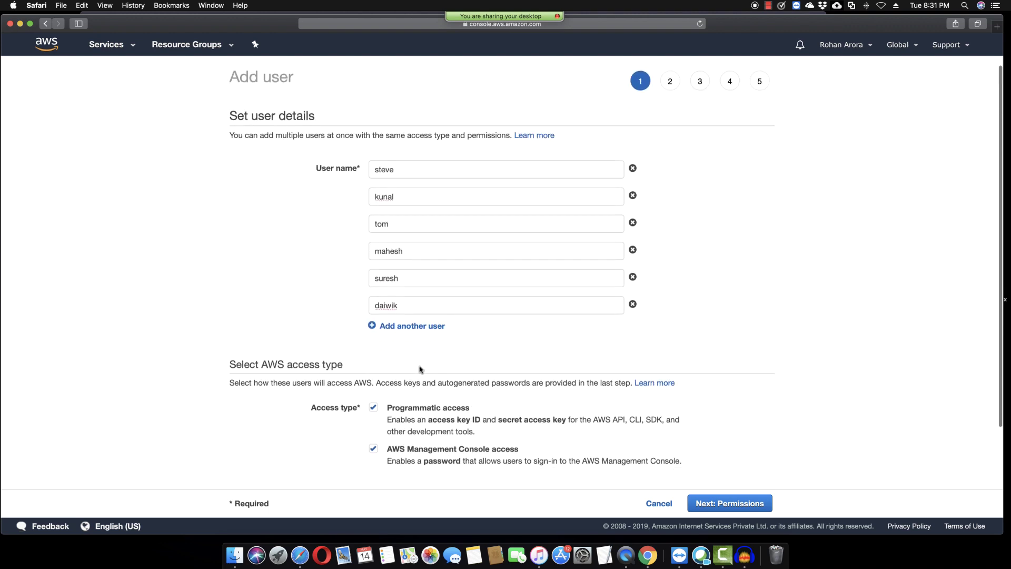
pyautogui.moveTo(419, 251); pyautogui.dragTo(297, 245)
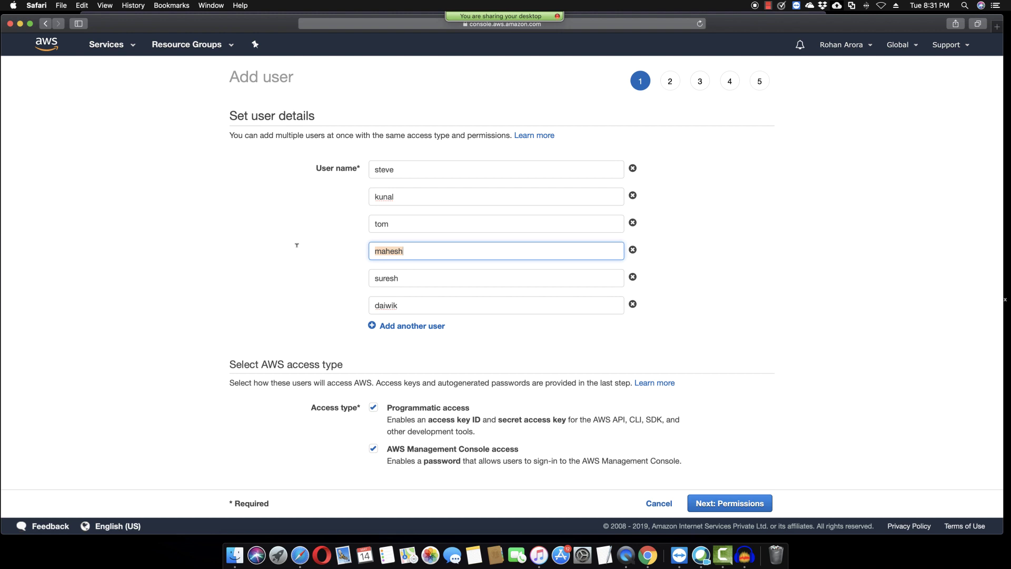
pyautogui.scroll(-4, 443, 246)
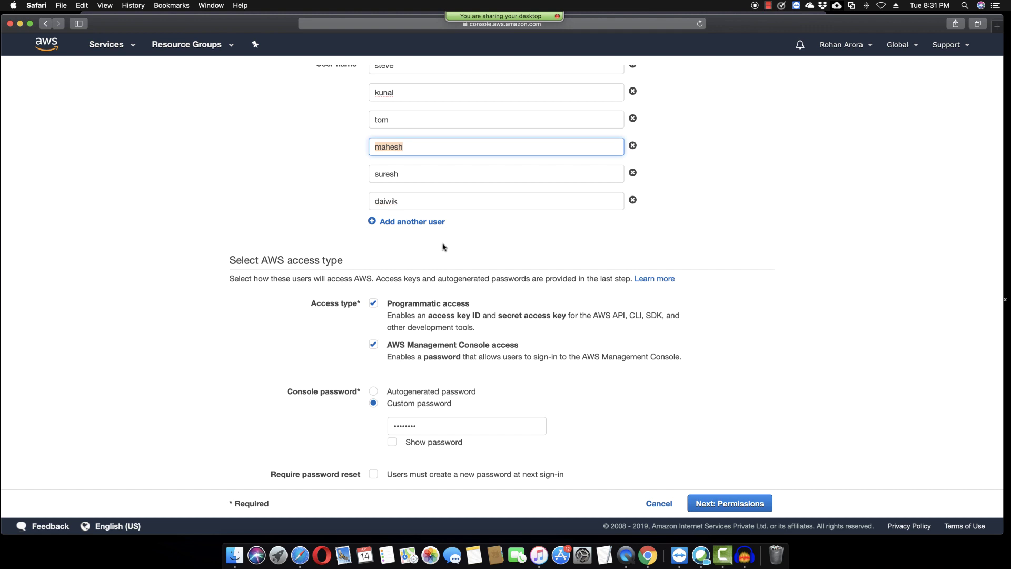
pyautogui.scroll(4, 442, 246)
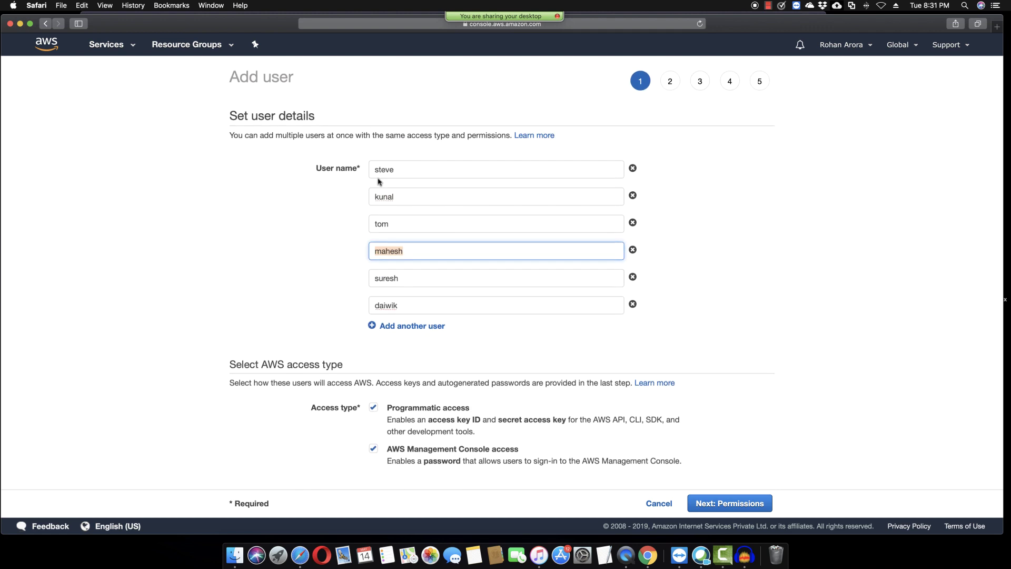
pyautogui.scroll(-1, 378, 181)
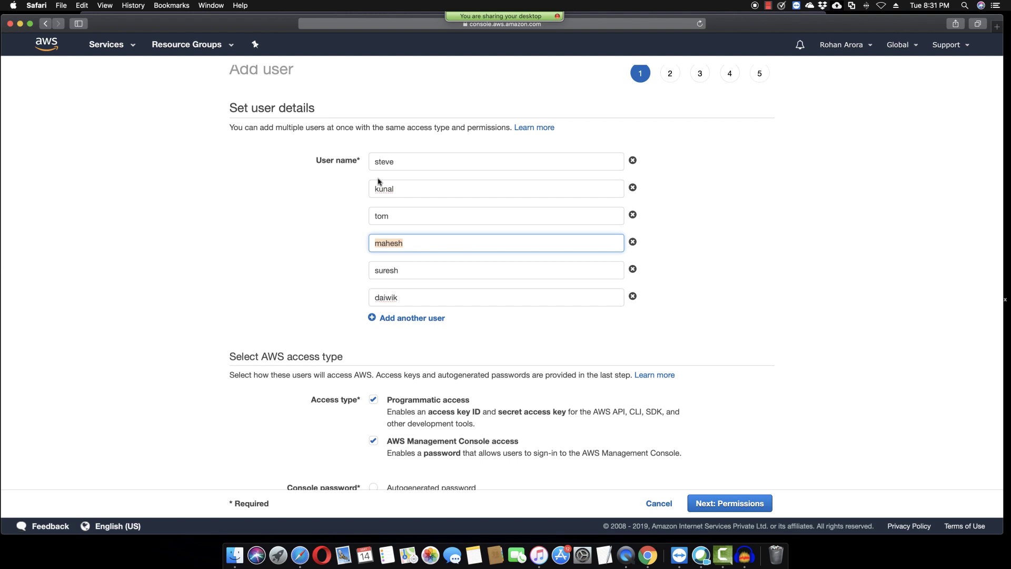
pyautogui.scroll(-4, 428, 289)
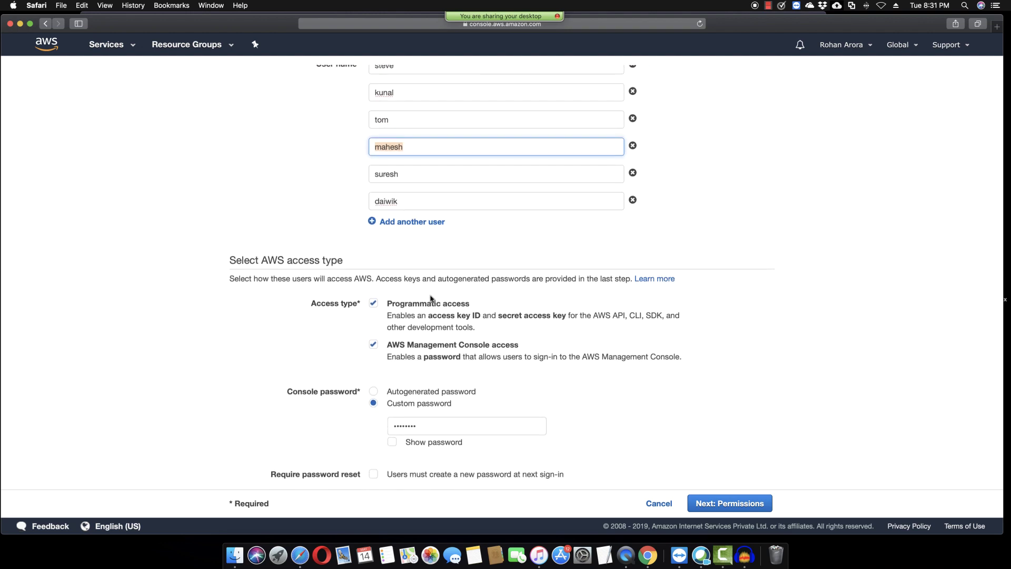
# Step: Re-enable Programmatic access alongside console access with the custom password
pyautogui.moveTo(474, 304); pyautogui.dragTo(385, 305)
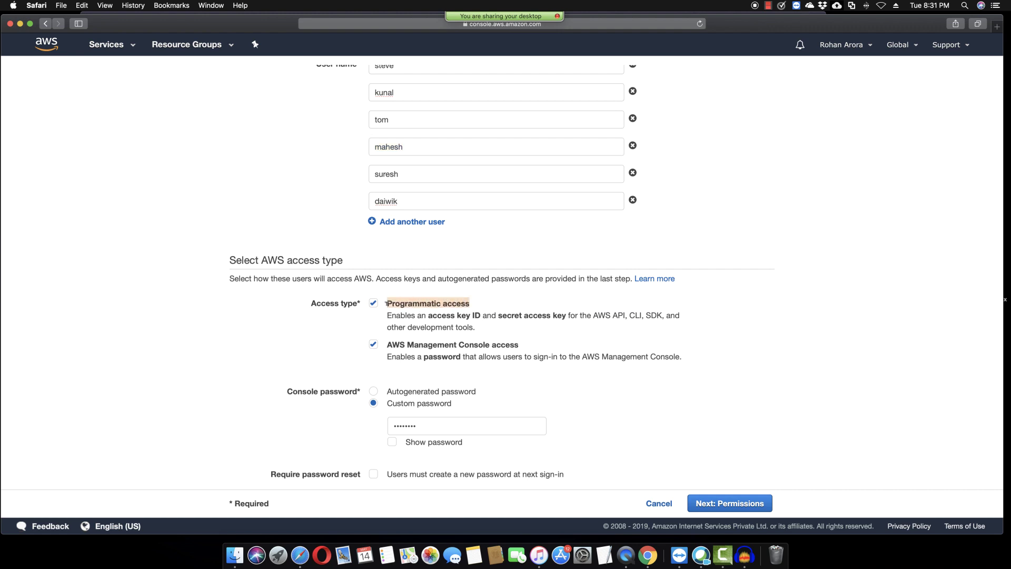
pyautogui.click(443, 316)
pyautogui.moveTo(445, 314); pyautogui.dragTo(498, 313)
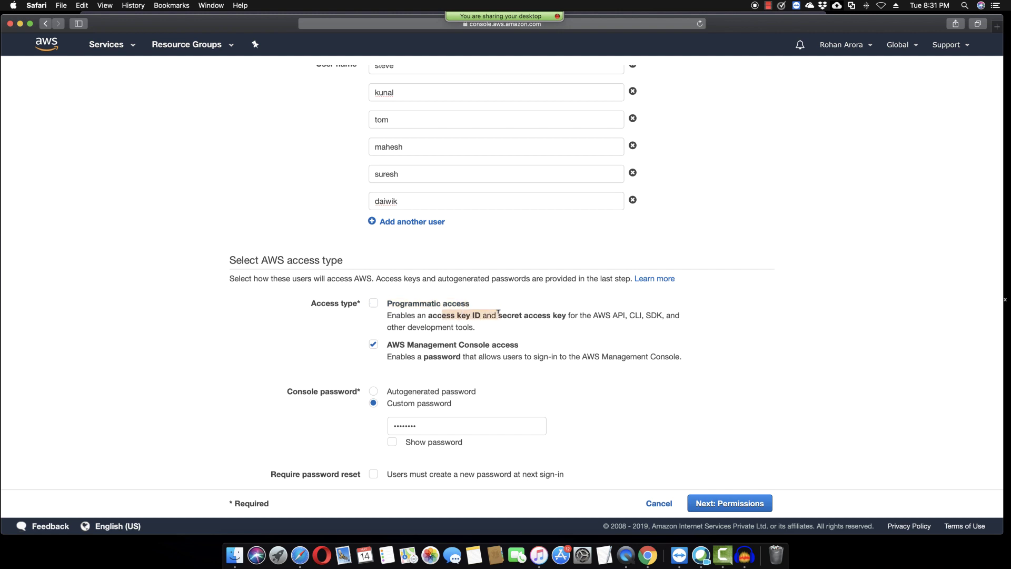
pyautogui.click(372, 305)
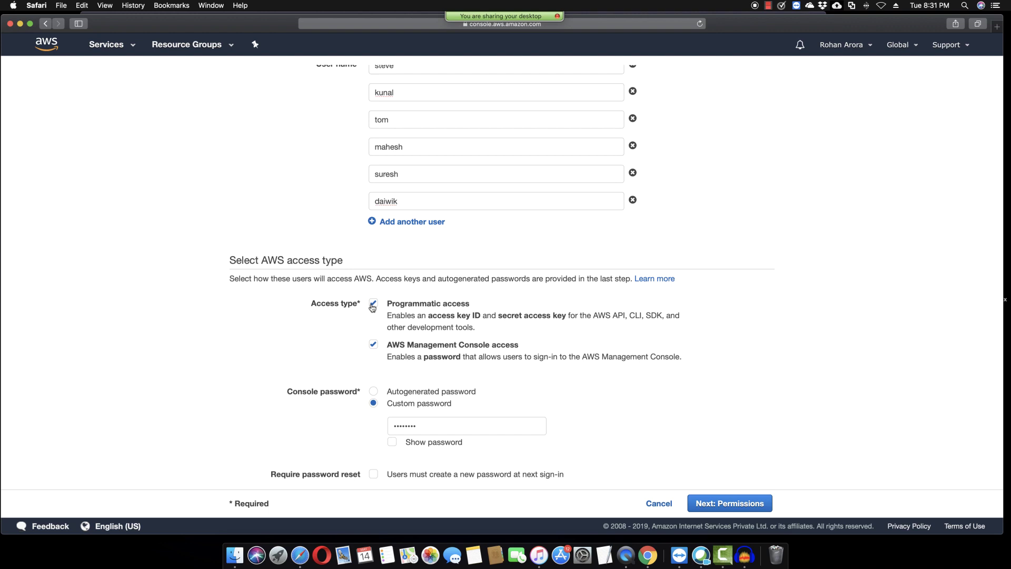
pyautogui.moveTo(518, 346); pyautogui.dragTo(386, 344)
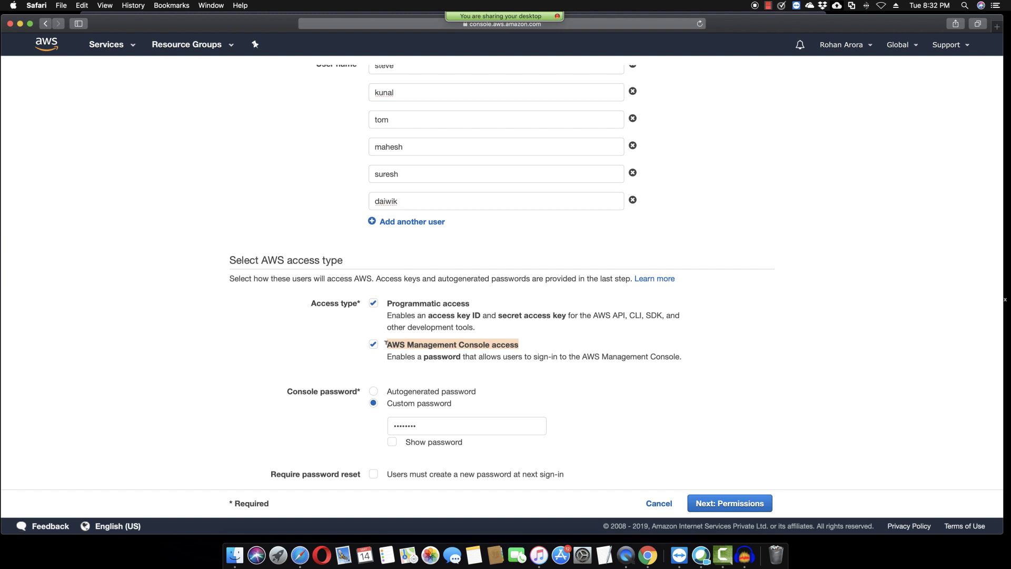
pyautogui.moveTo(452, 403); pyautogui.dragTo(380, 404)
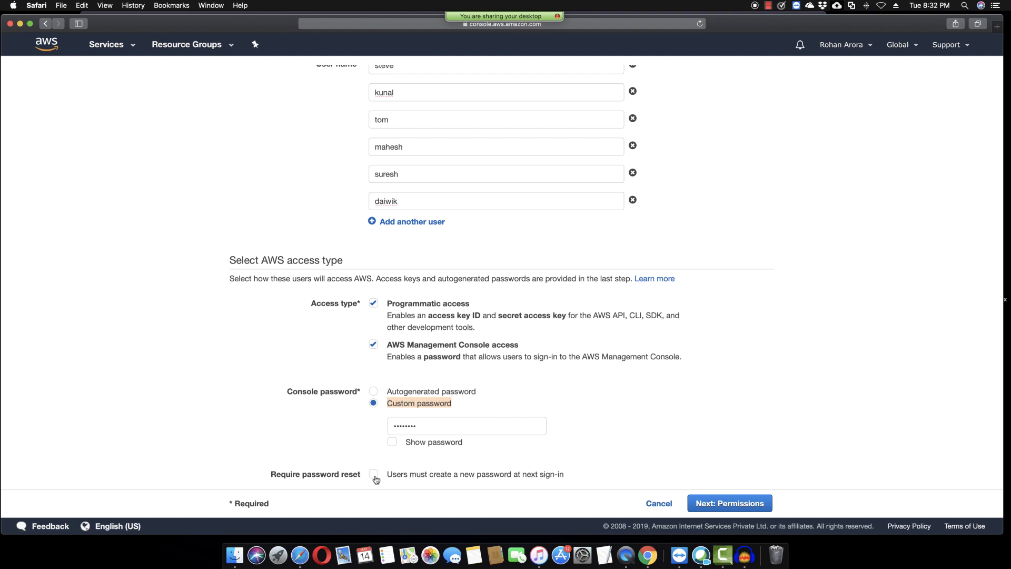
pyautogui.scroll(5, 541, 415)
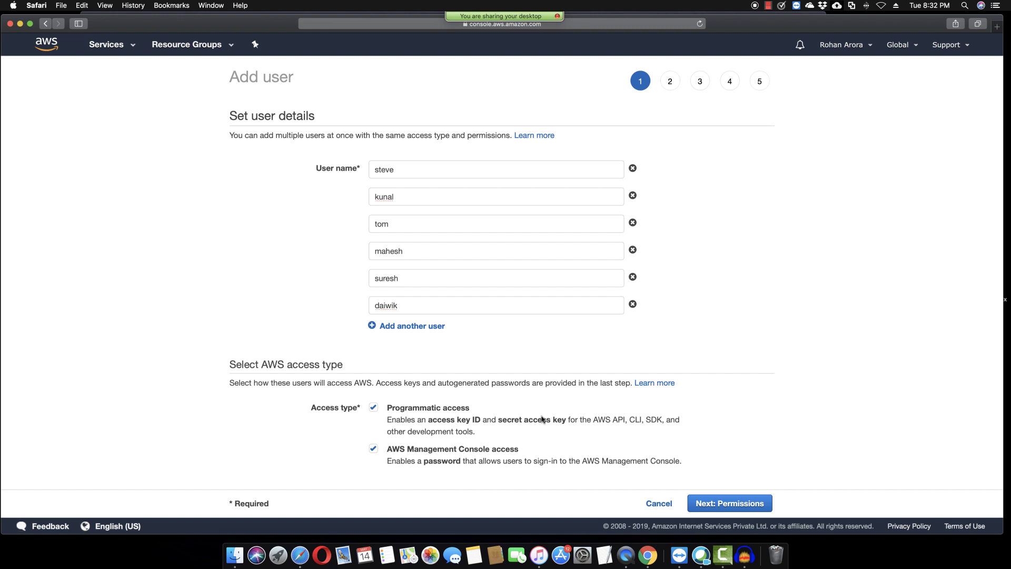
pyautogui.scroll(-3, 541, 419)
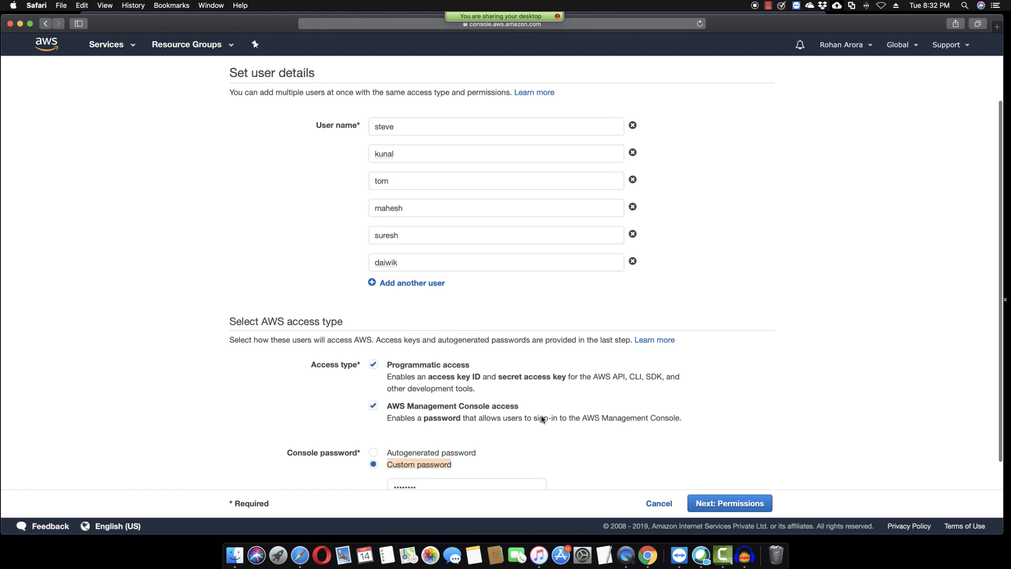
# Step: Advance the Add user wizard to the permissions step and decline Safari's offer to save the password
pyautogui.click(747, 503)
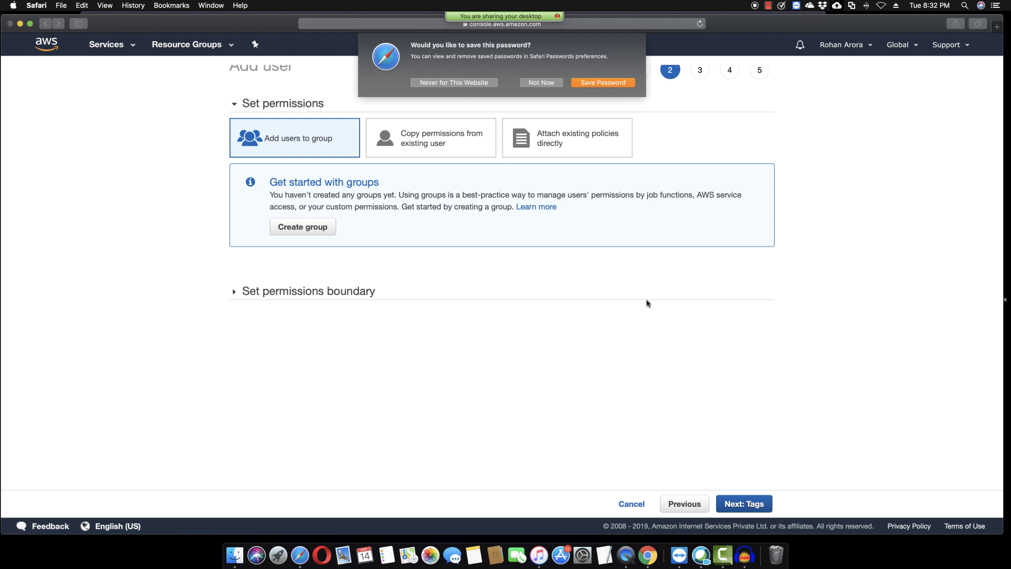
pyautogui.click(543, 83)
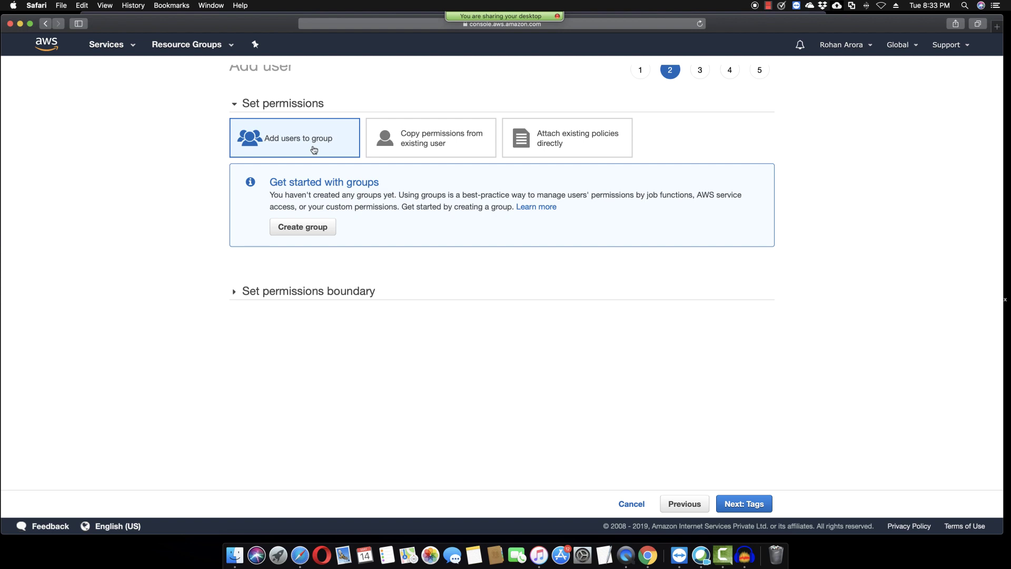
# Step: Choose 'Attach existing policies directly' on the Set permissions step to list the 466 policies
pyautogui.click(418, 136)
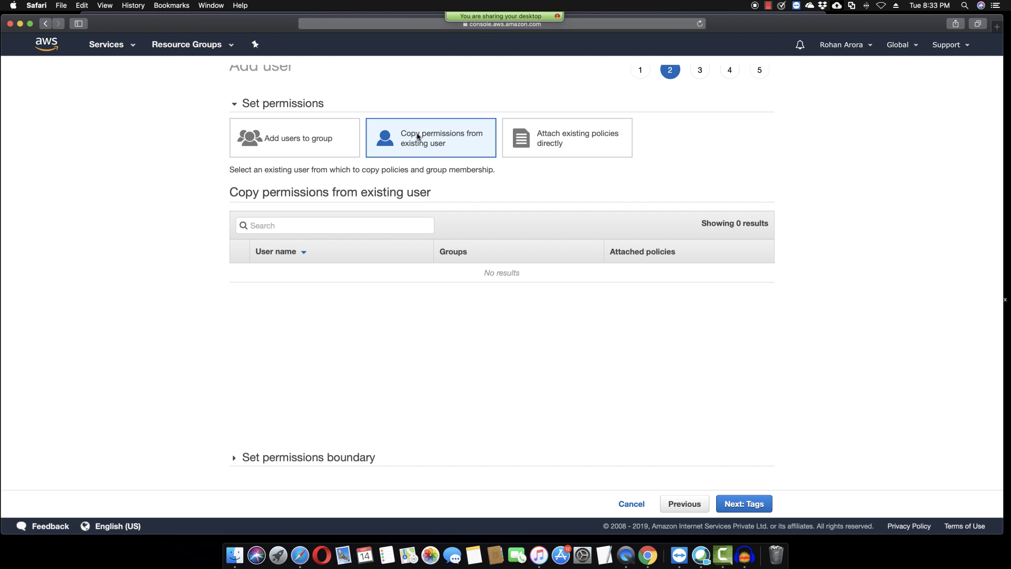
pyautogui.click(554, 141)
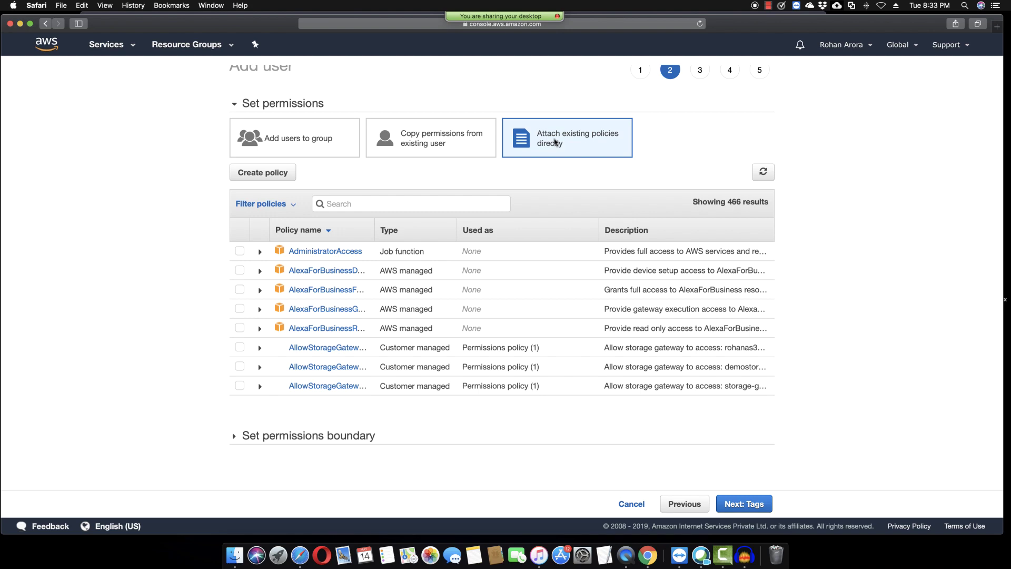
pyautogui.scroll(5, 743, 494)
pyautogui.scroll(-2, 742, 494)
# Step: Pass through the tags step with no tags added and reach the Review page
pyautogui.click(743, 494)
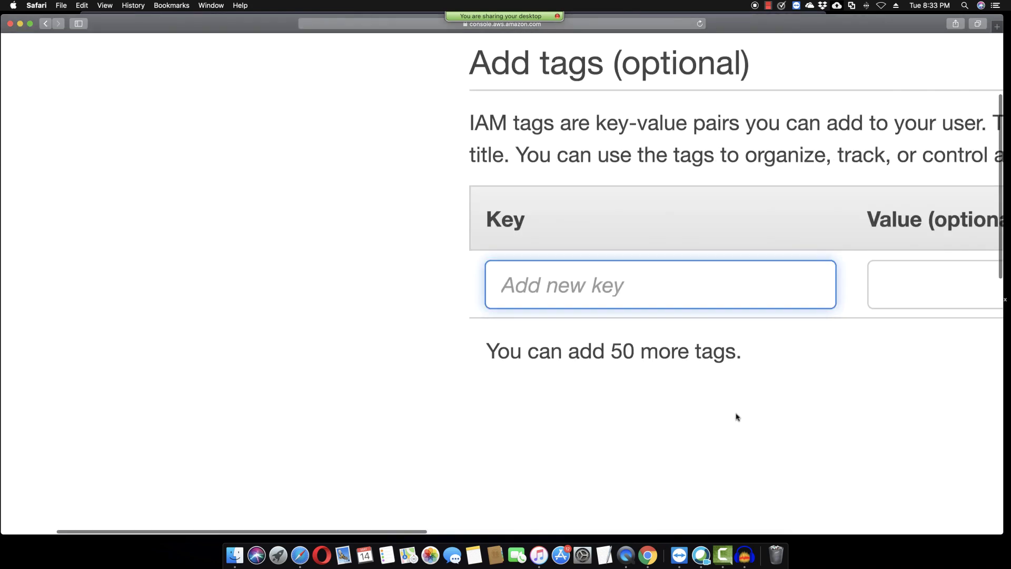
pyautogui.scroll(-5, 736, 416)
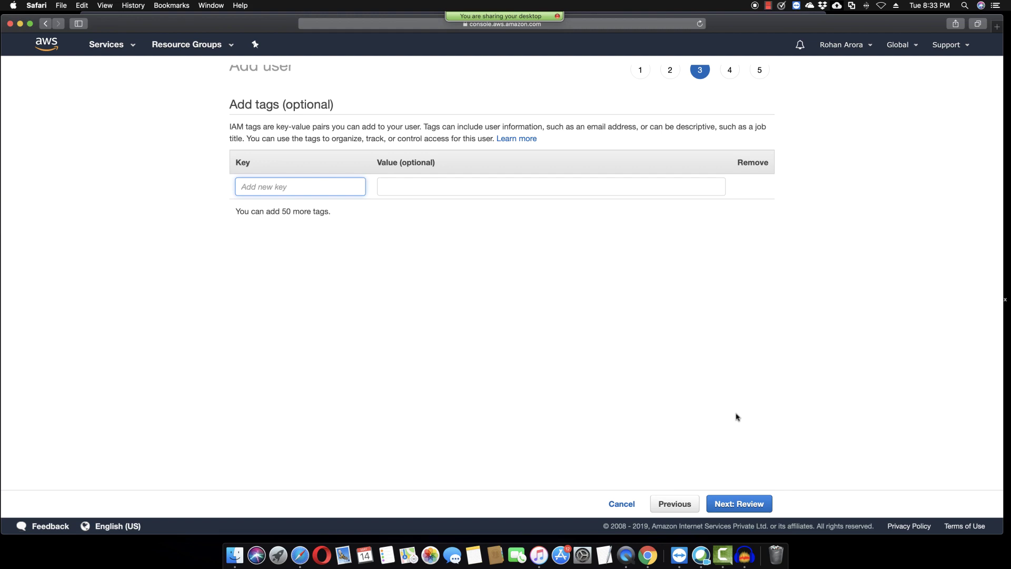
pyautogui.scroll(5, 305, 95)
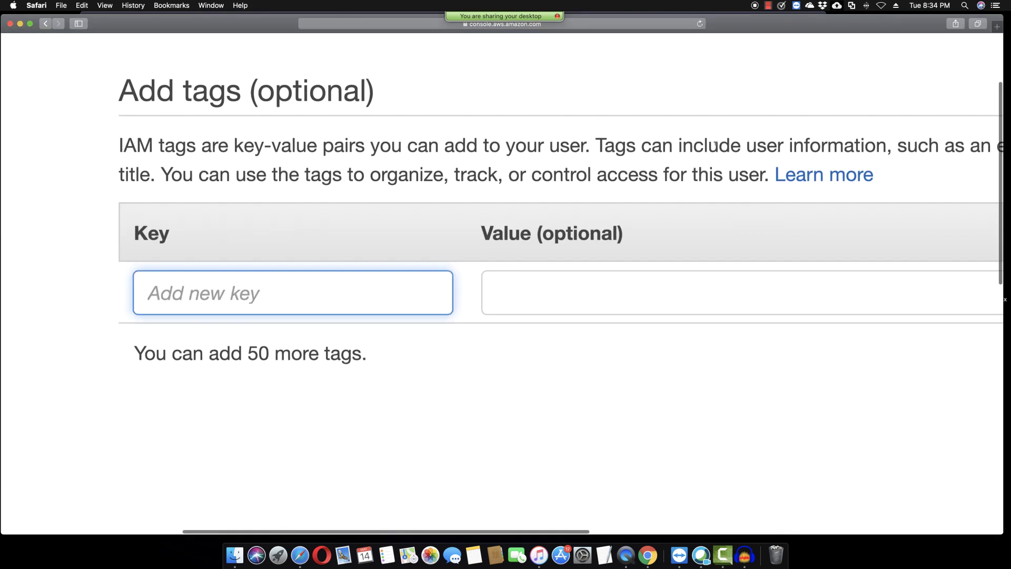
pyautogui.scroll(-5, 717, 144)
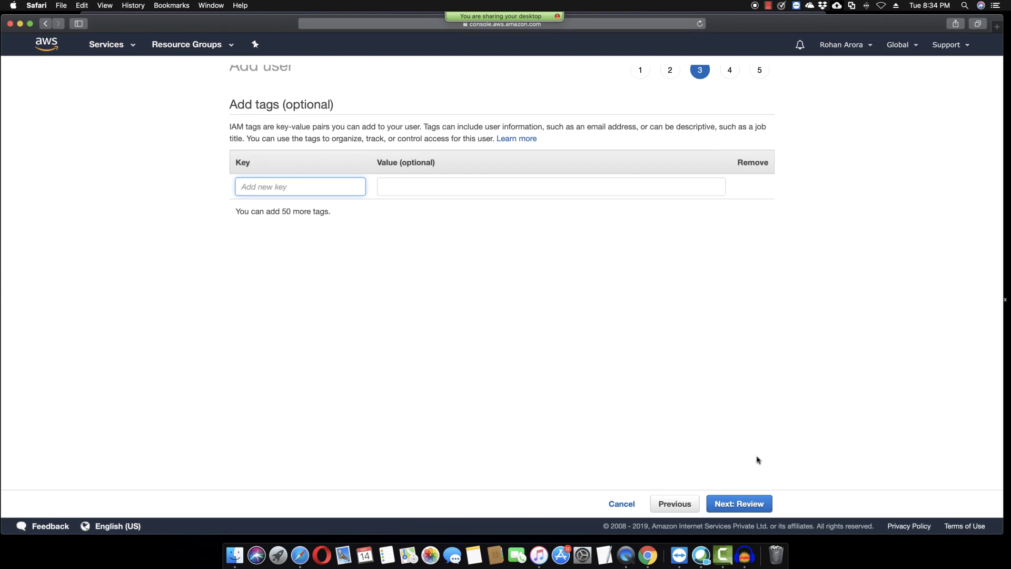
pyautogui.click(738, 502)
pyautogui.scroll(5, 740, 504)
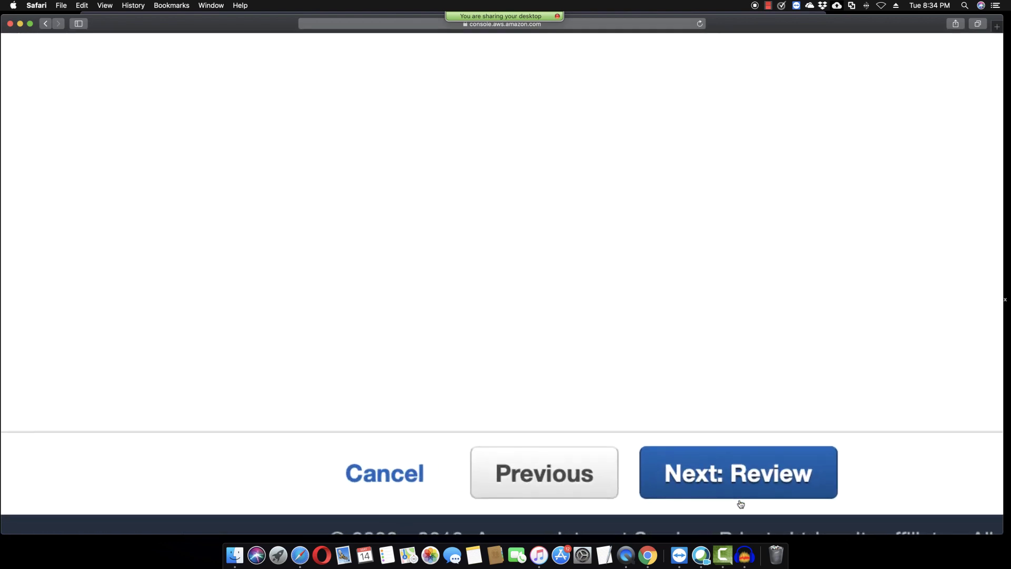
pyautogui.click(747, 491)
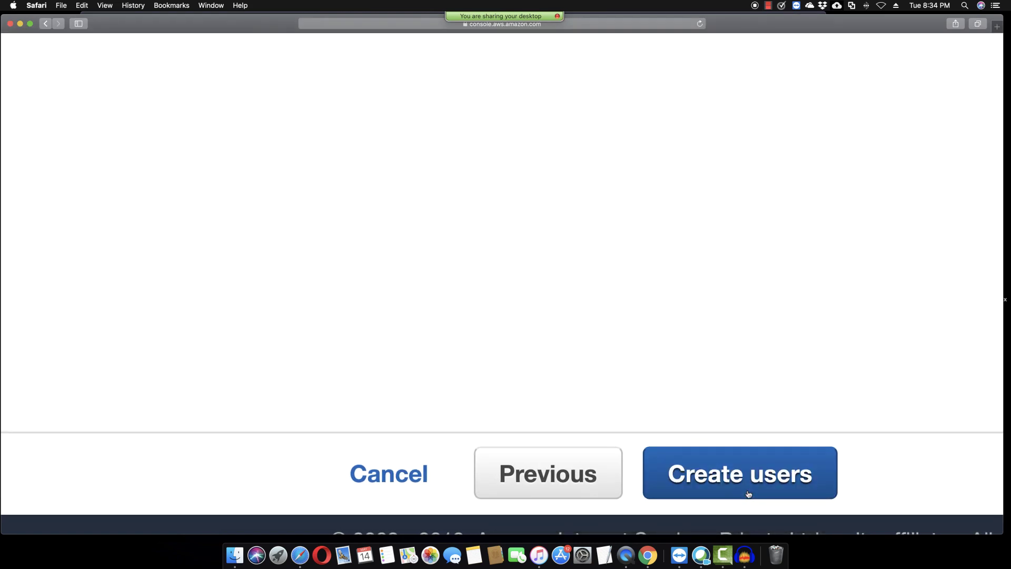
pyautogui.scroll(-5, 758, 477)
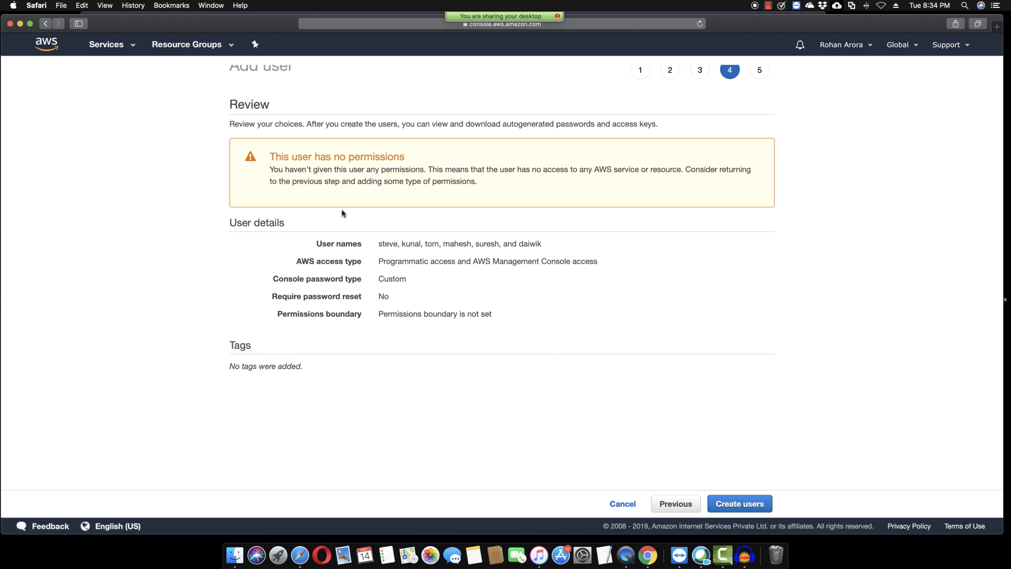
pyautogui.moveTo(277, 155); pyautogui.dragTo(396, 155)
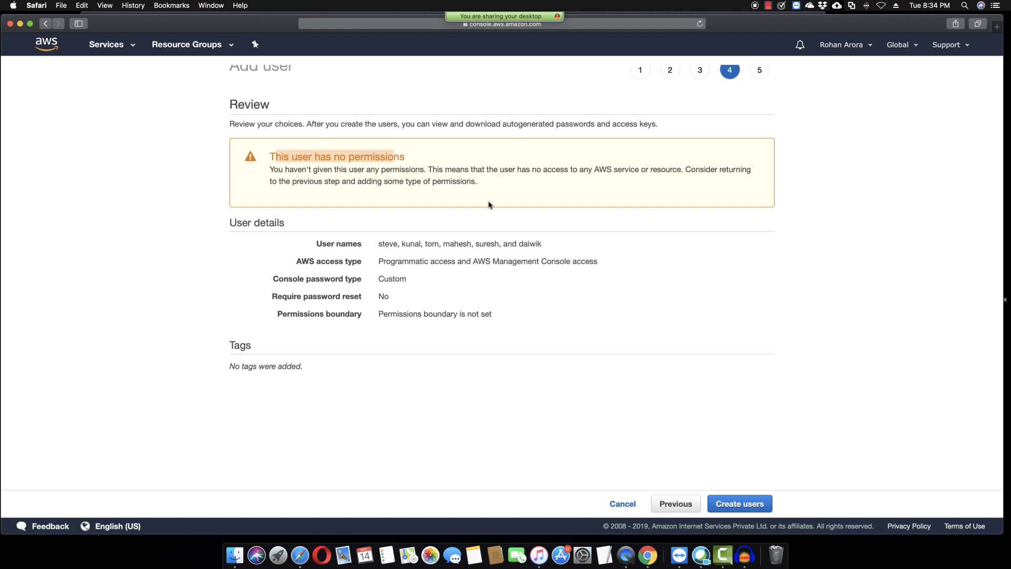
pyautogui.moveTo(378, 243); pyautogui.dragTo(547, 242)
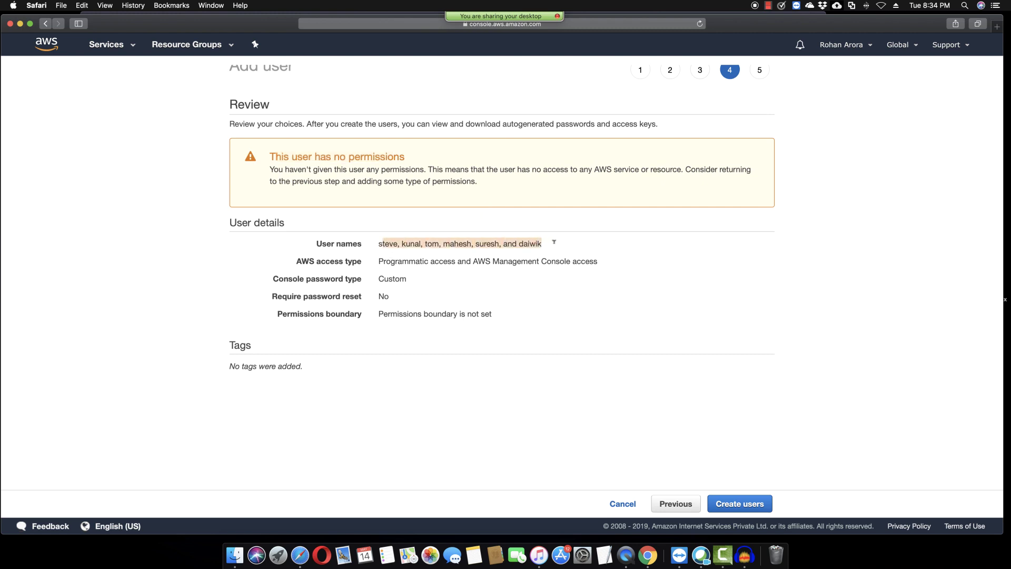
pyautogui.moveTo(386, 262); pyautogui.dragTo(590, 261)
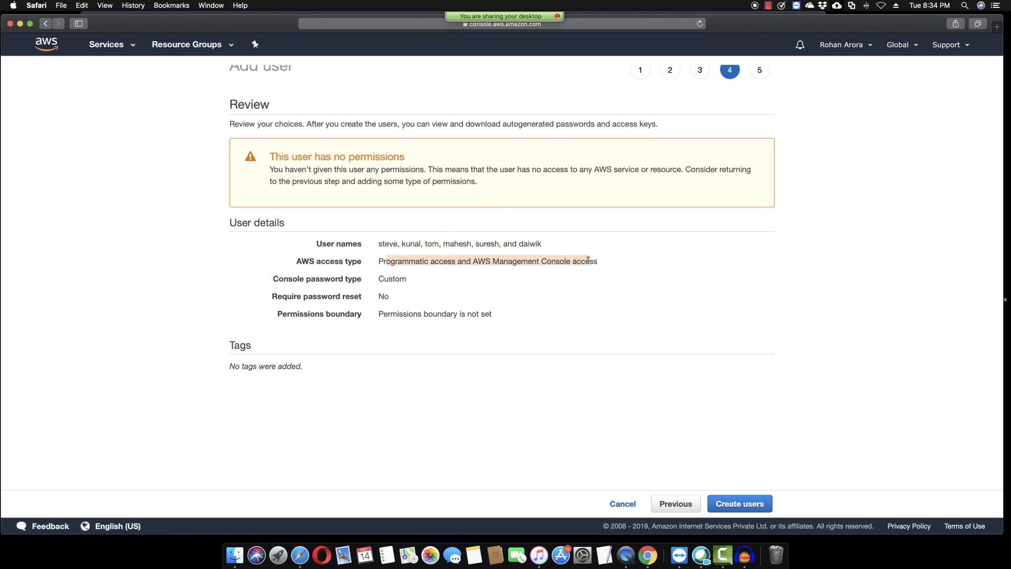
pyautogui.moveTo(385, 279); pyautogui.dragTo(426, 280)
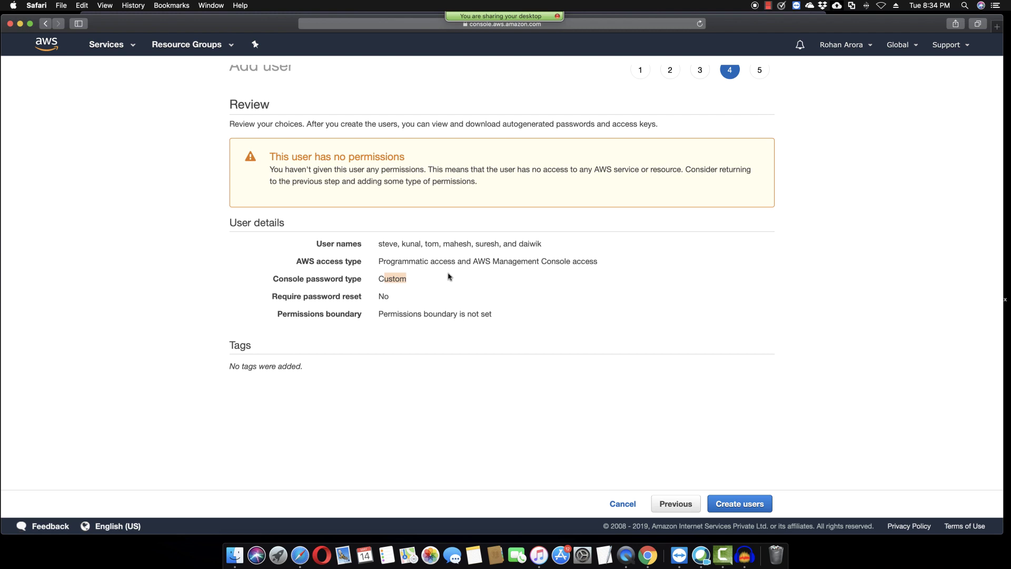
pyautogui.moveTo(311, 302); pyautogui.dragTo(376, 298)
pyautogui.click(385, 296)
pyautogui.moveTo(398, 261); pyautogui.dragTo(607, 256)
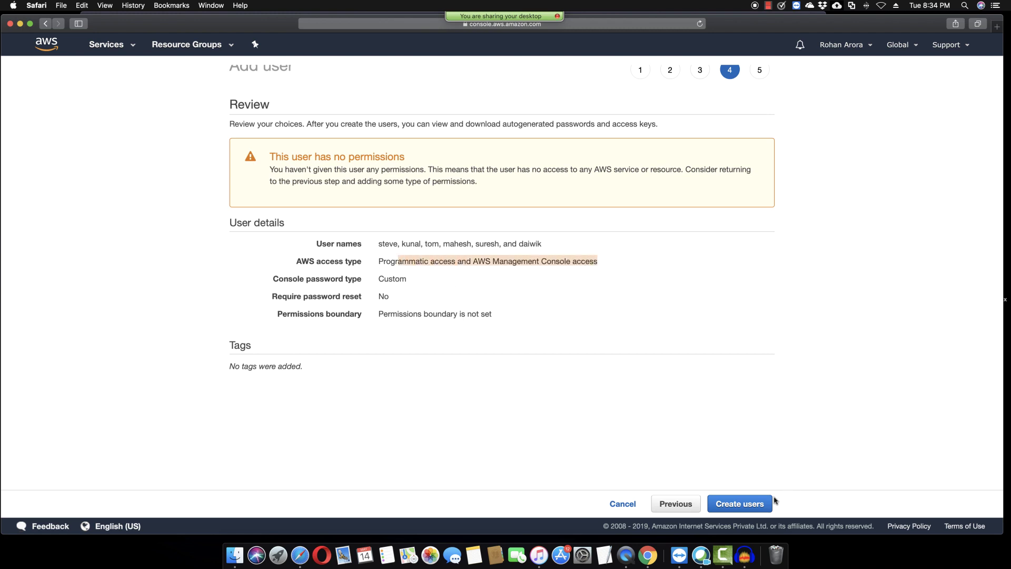
# Step: Create all six users from the Review page
pyautogui.click(751, 506)
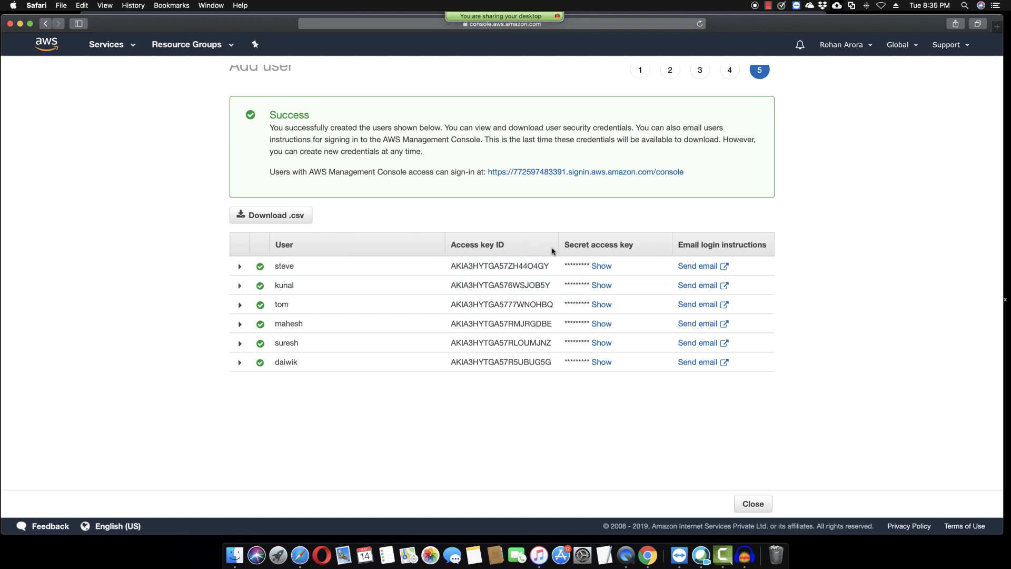
# Step: Reveal the secret access key for each of the six new users
pyautogui.click(595, 265)
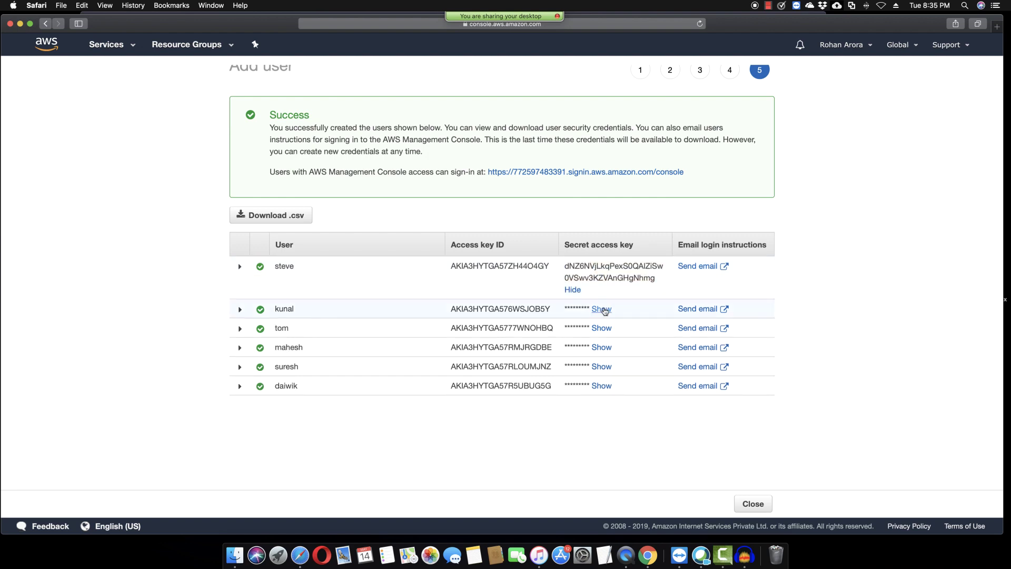
pyautogui.click(602, 309)
pyautogui.click(601, 339)
pyautogui.click(602, 371)
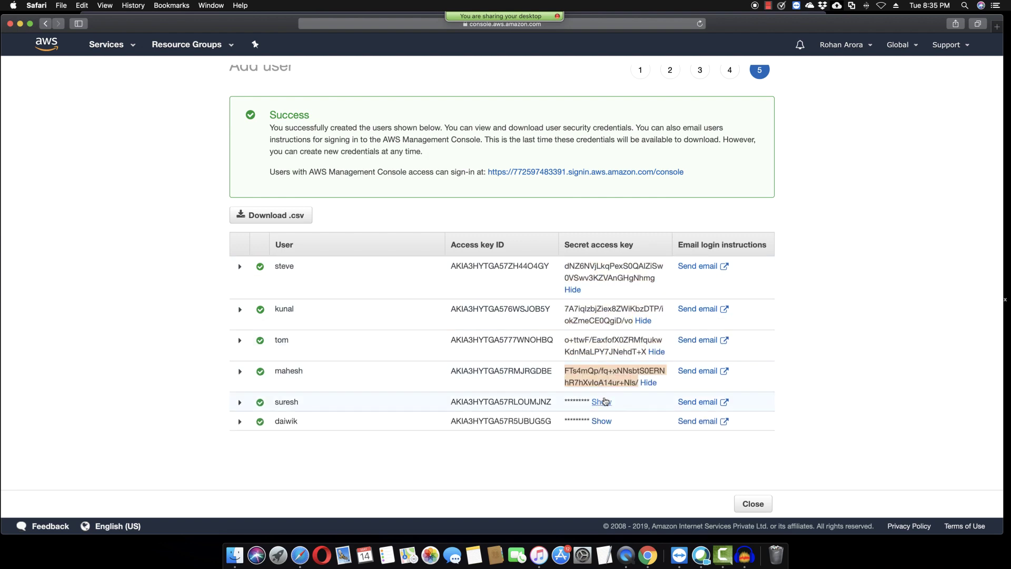
pyautogui.click(603, 402)
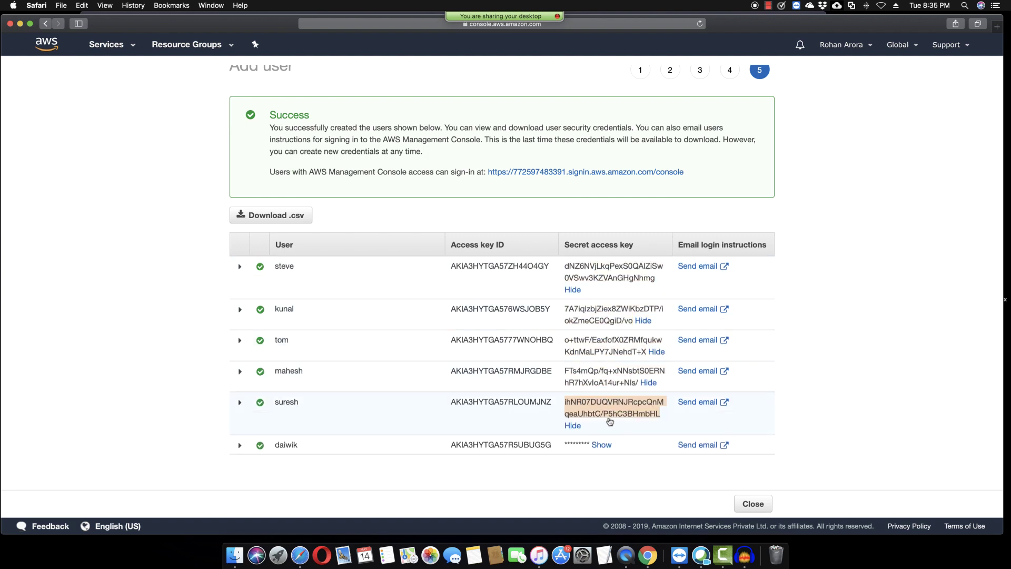
pyautogui.click(604, 445)
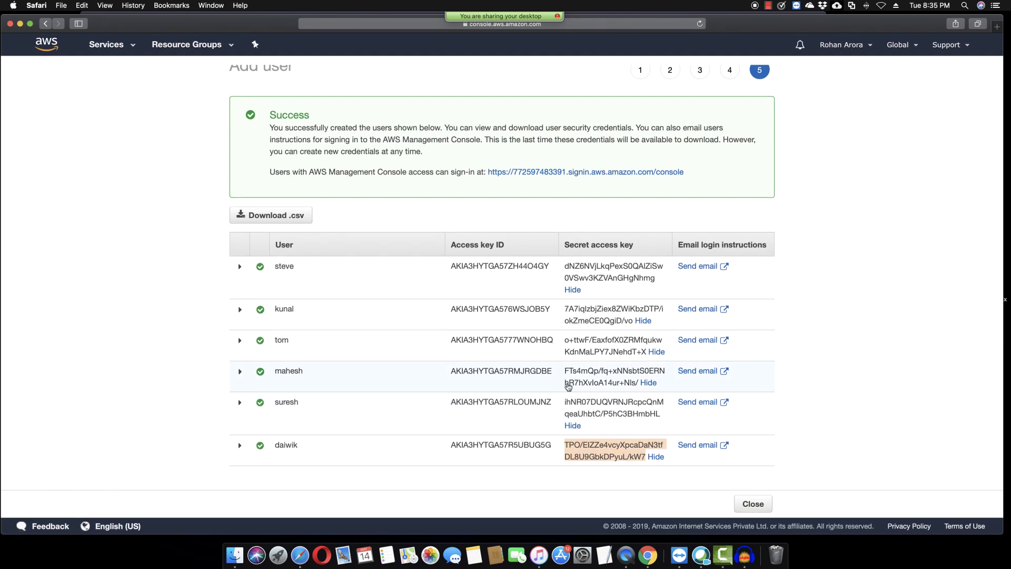
# Step: Highlight the first user's access key ID, open their login-instructions email, then return to the success page
pyautogui.moveTo(451, 267); pyautogui.dragTo(529, 265)
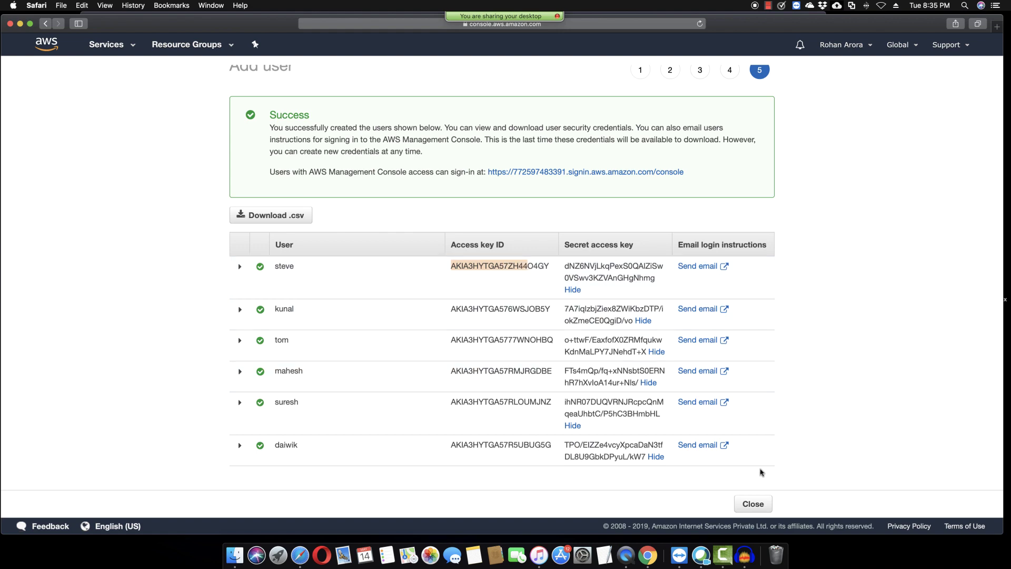
pyautogui.scroll(5, 758, 469)
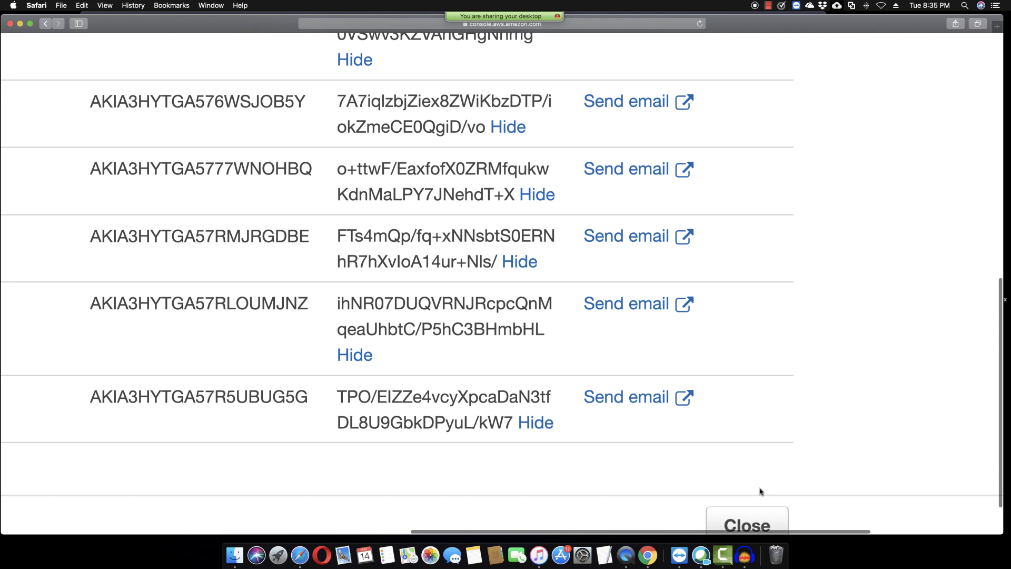
pyautogui.scroll(-5, 759, 491)
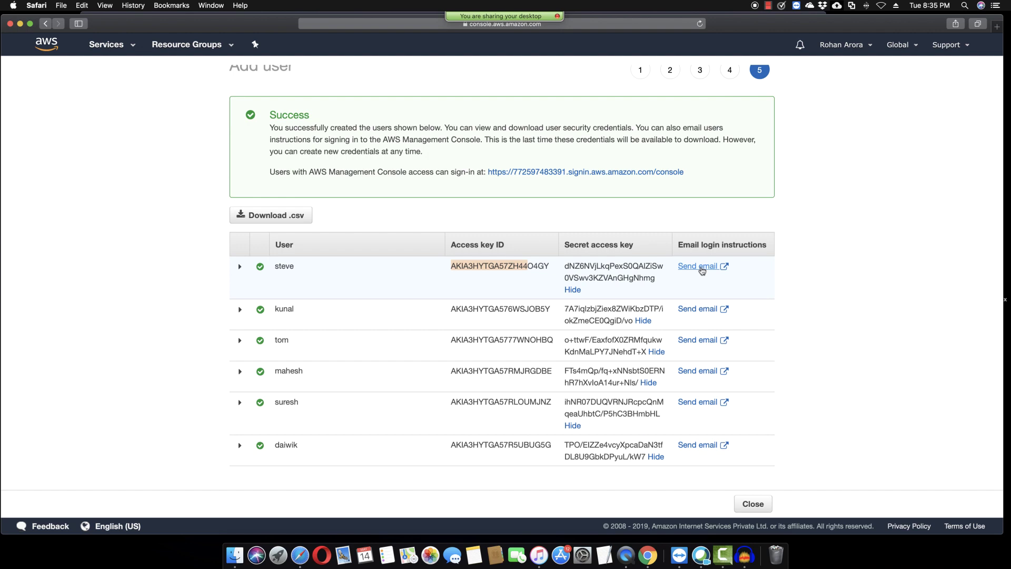
pyautogui.click(702, 270)
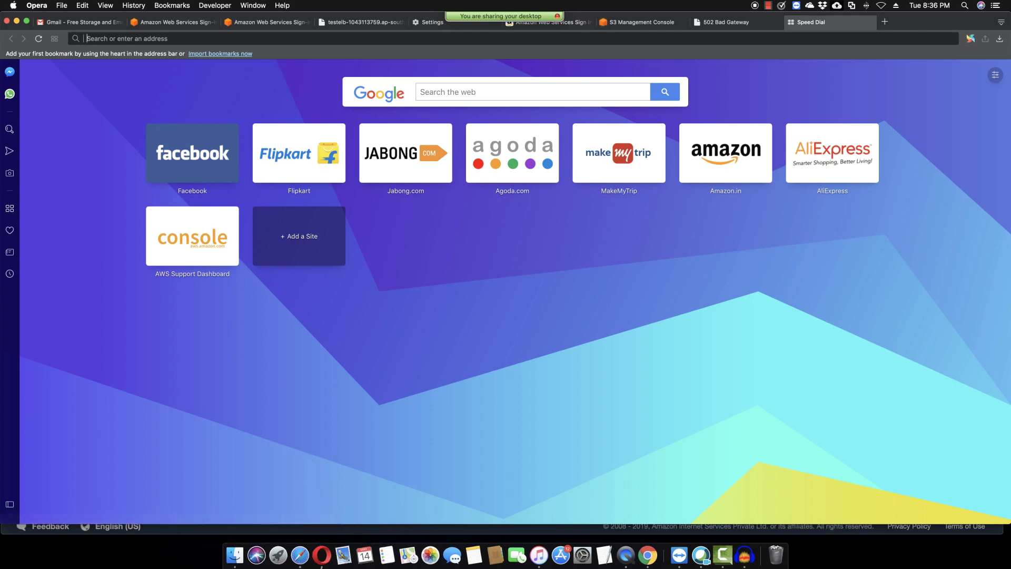
pyautogui.click(304, 562)
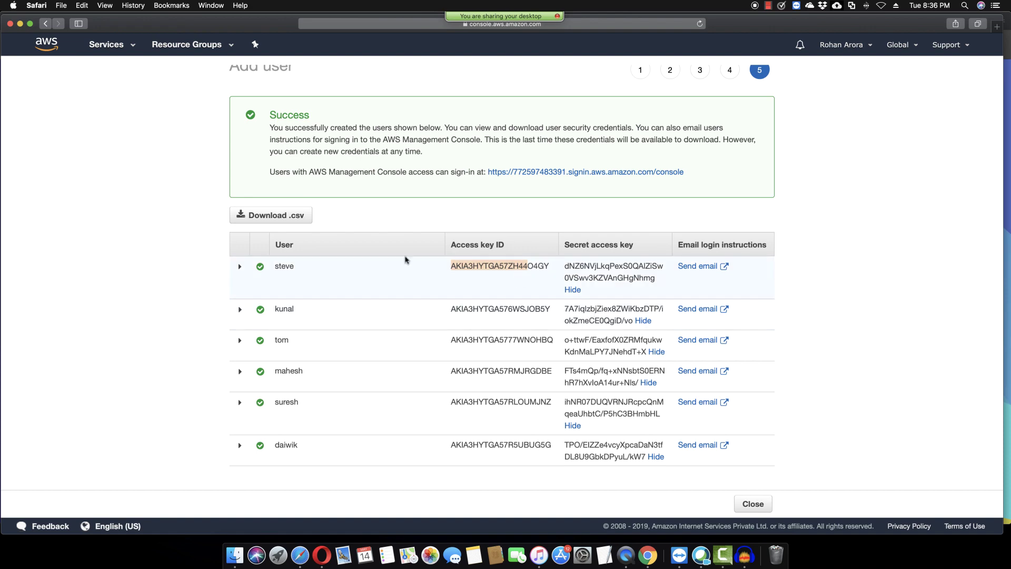
pyautogui.scroll(5, 759, 505)
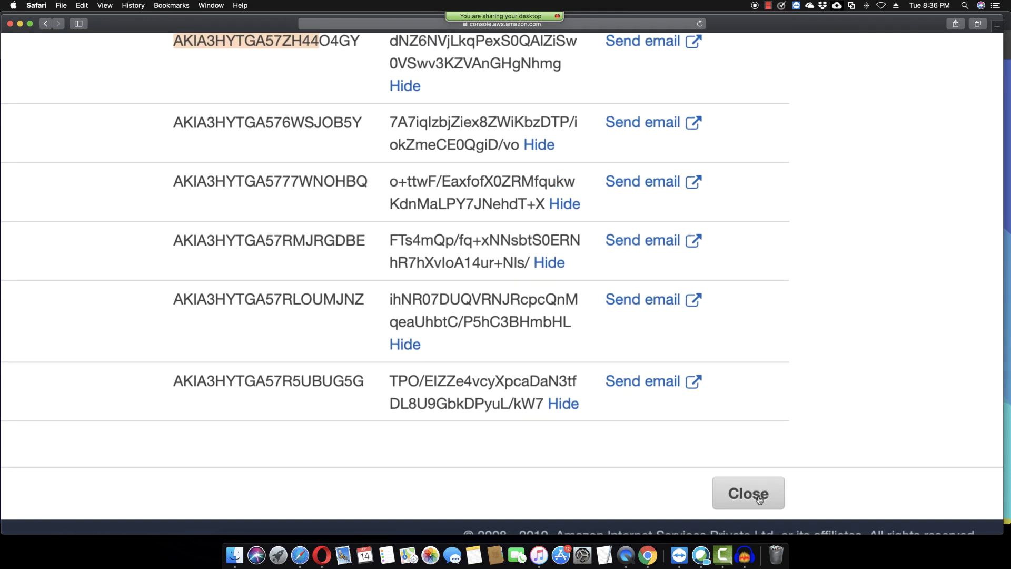
pyautogui.scroll(-5, 759, 499)
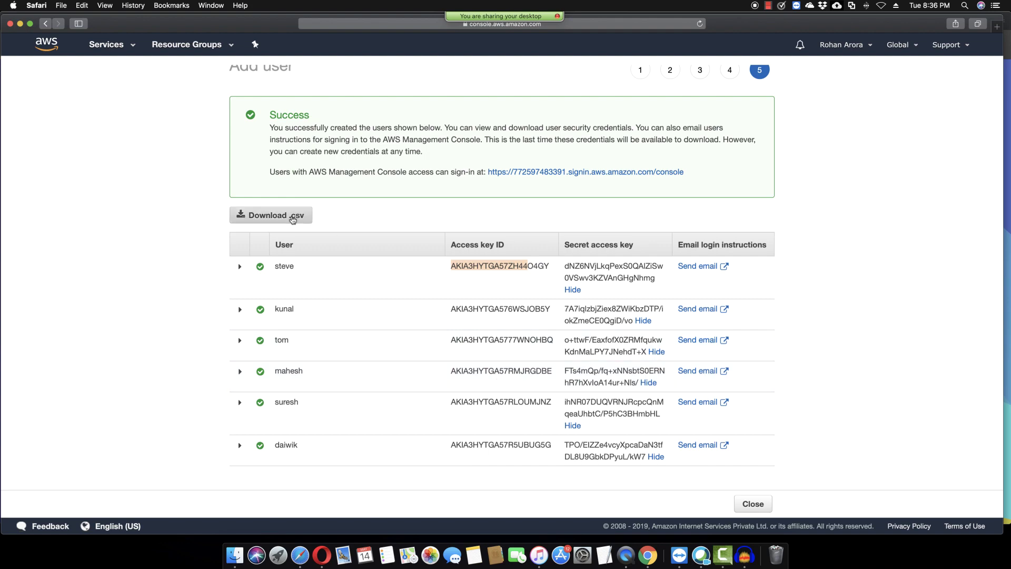
# Step: Download the new users' credentials as a CSV file
pyautogui.scroll(5, 296, 214)
pyautogui.scroll(-5, 293, 220)
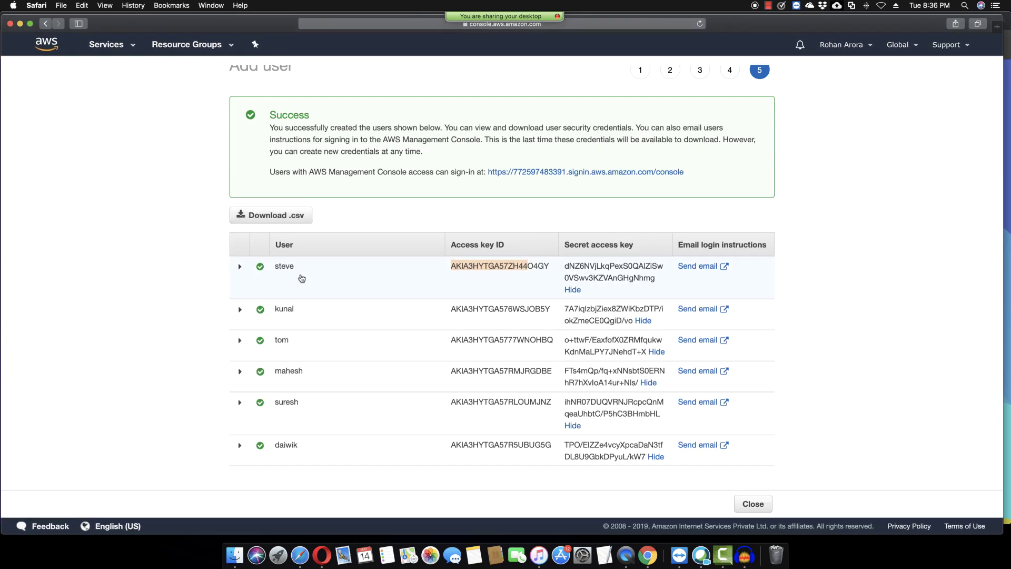
pyautogui.doubleClick(287, 266)
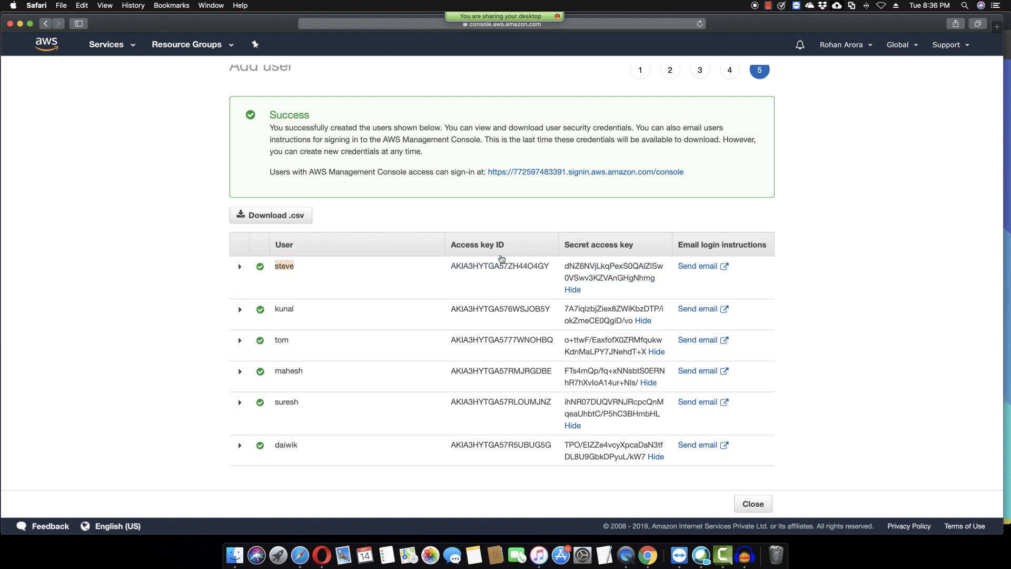
pyautogui.click(289, 221)
# Step: Open credentials-3.csv from Downloads, then close the wizard to return to the six-user list
pyautogui.click(933, 23)
pyautogui.doubleClick(894, 66)
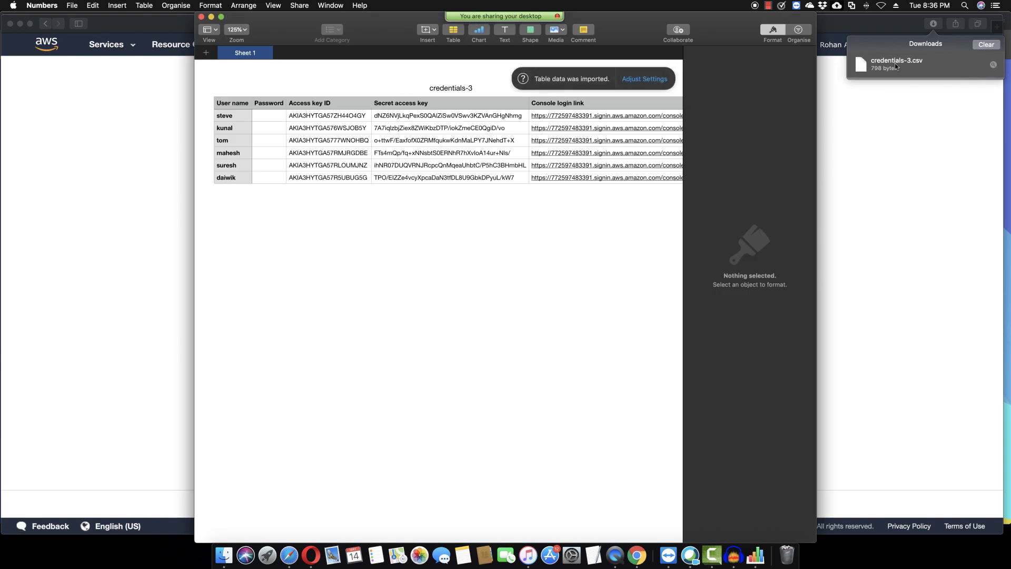
pyautogui.click(898, 361)
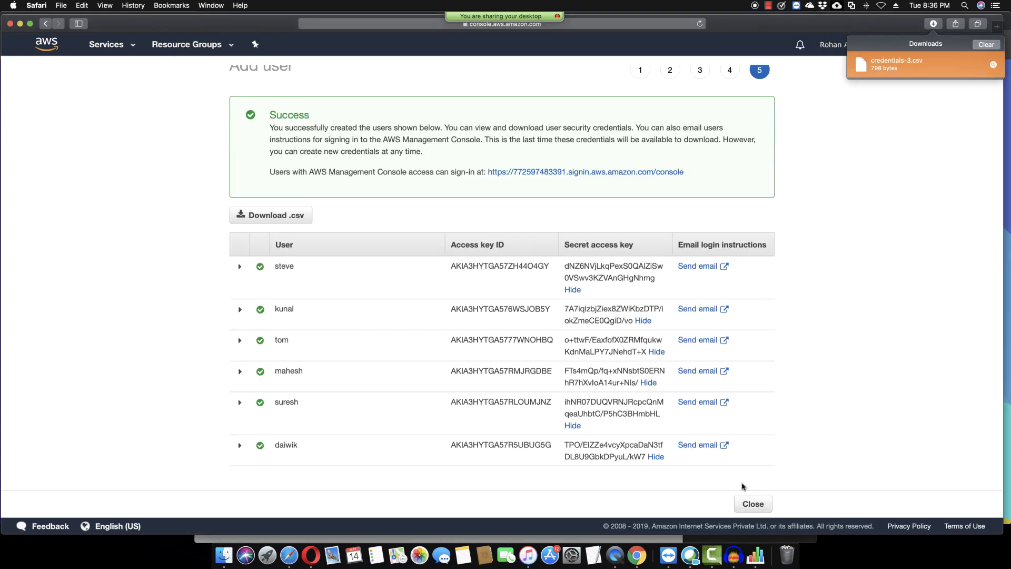
pyautogui.click(756, 502)
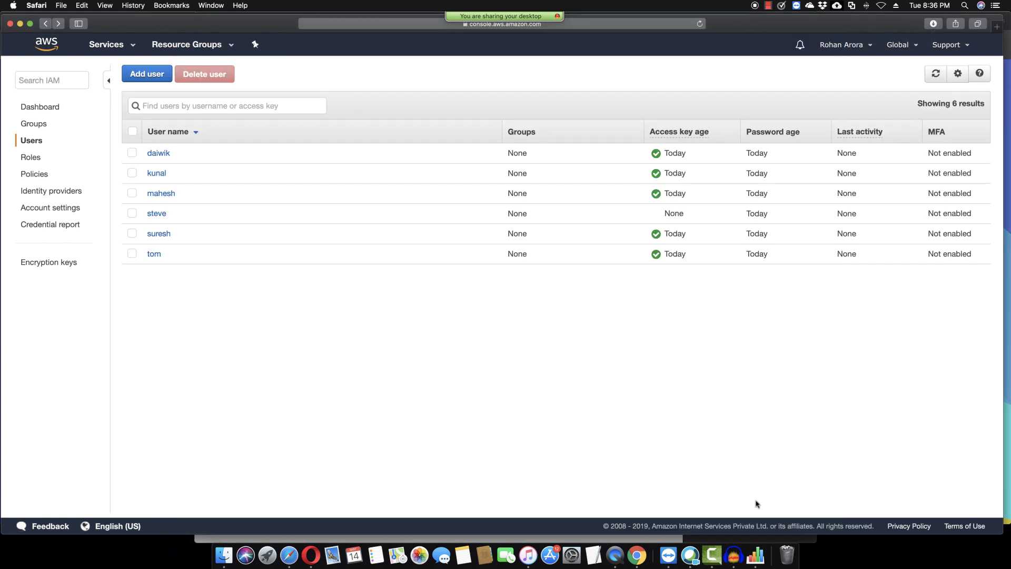
# Step: Open one new user's summary page, copy its ARN, and go back to the Users list
pyautogui.click(159, 153)
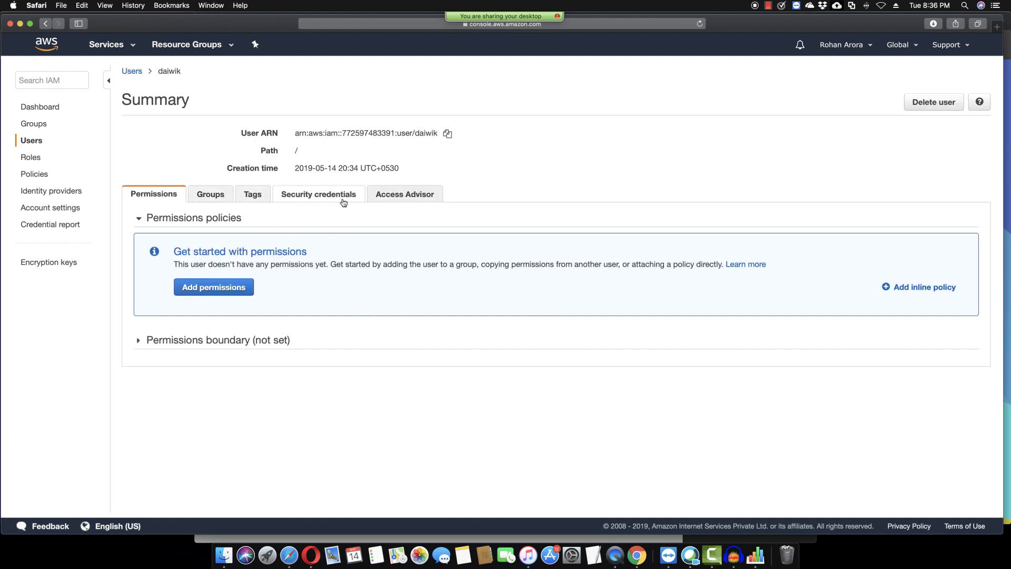
pyautogui.click(448, 133)
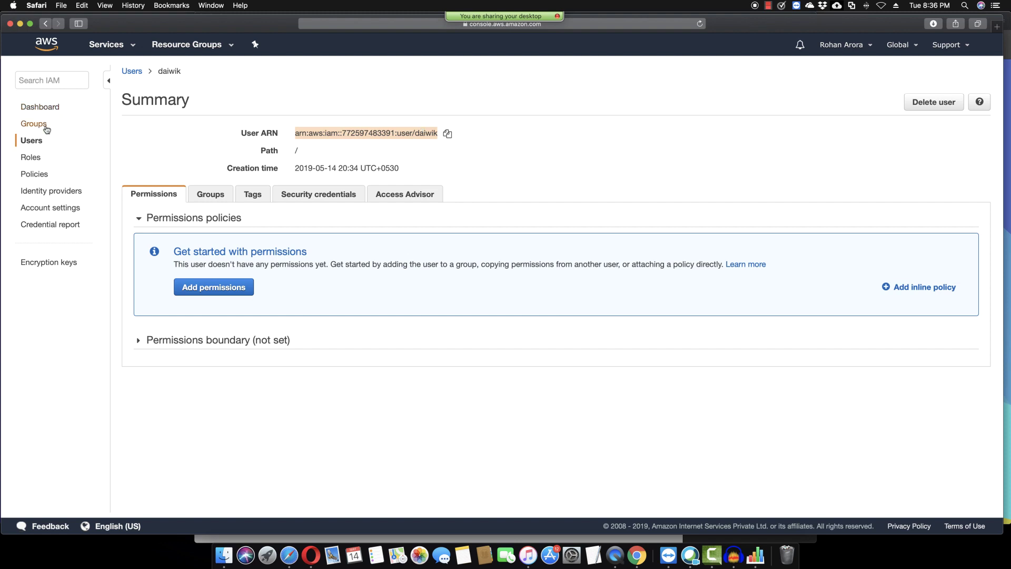
pyautogui.click(31, 140)
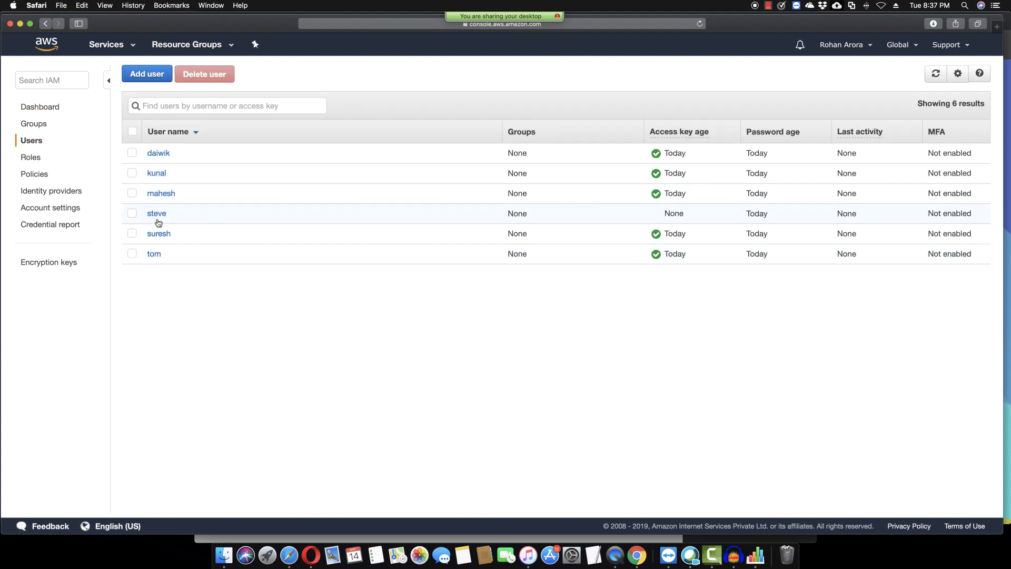
# Step: Open another user's Security credentials tab and review the enabled console password and active access key
pyautogui.click(157, 214)
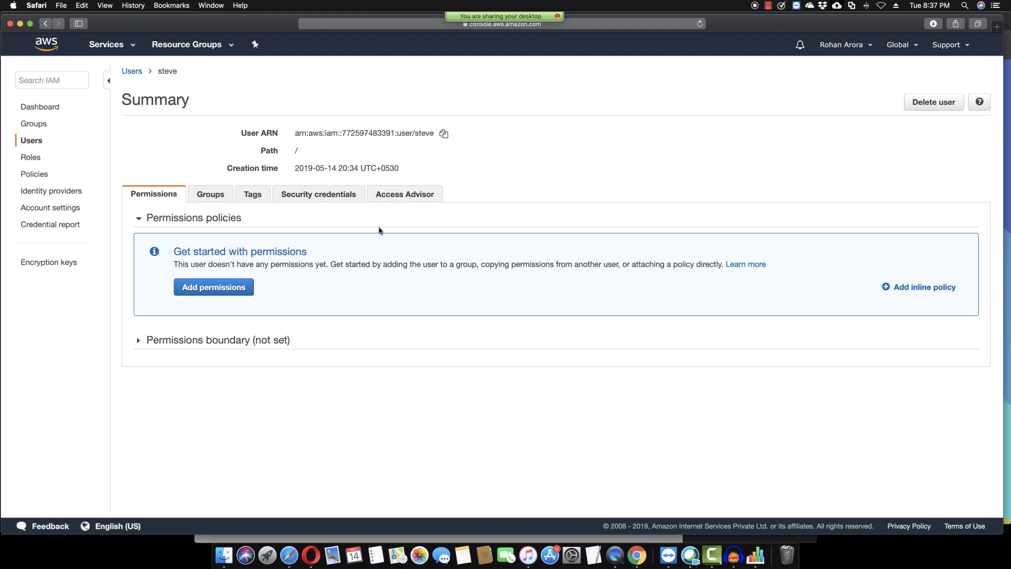
pyautogui.click(345, 200)
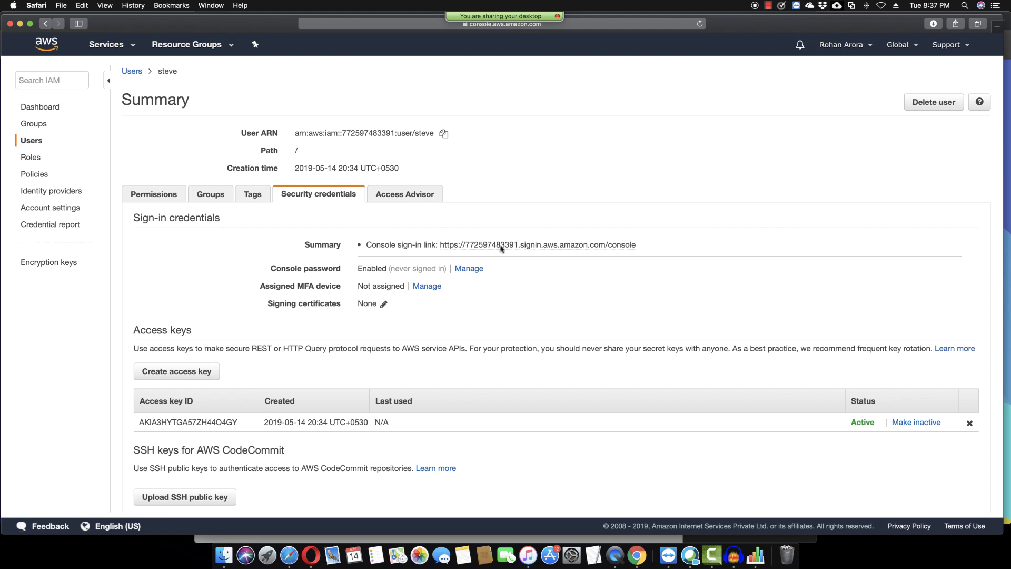
pyautogui.scroll(-4, 481, 350)
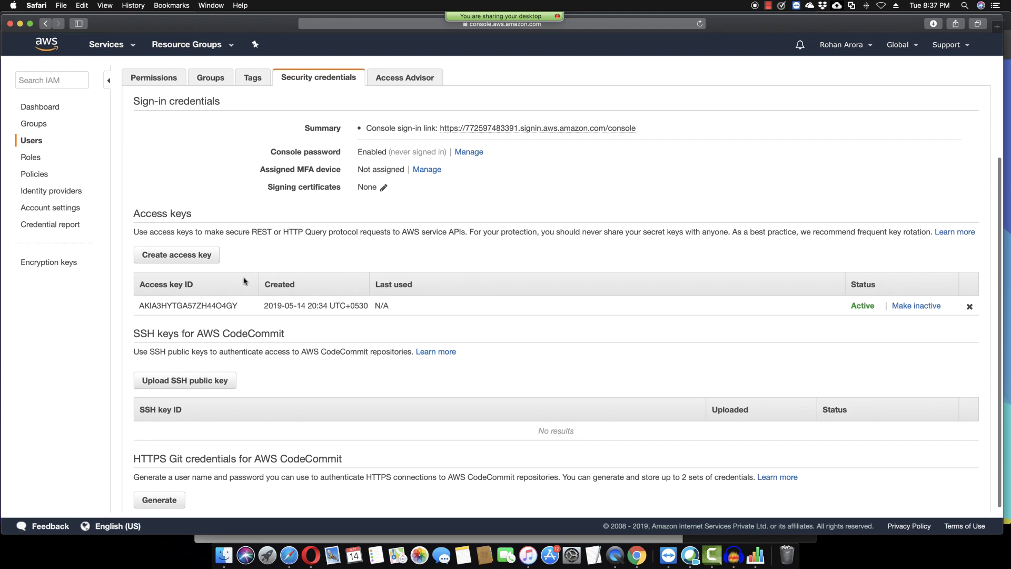
pyautogui.scroll(5, 228, 309)
pyautogui.hscroll(-5, 228, 309)
pyautogui.hscroll(5, 228, 309)
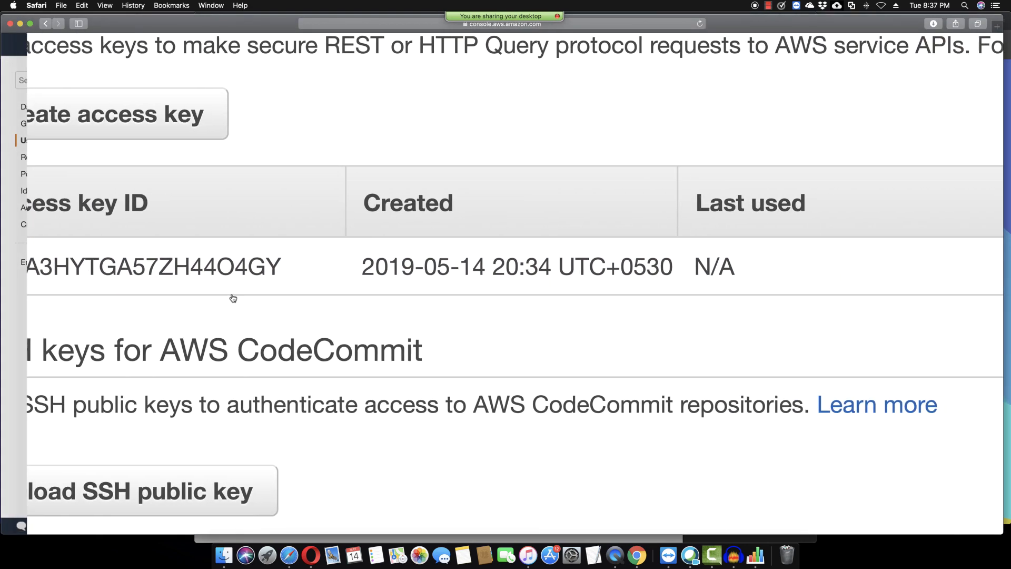
pyautogui.hscroll(-2, 280, 280)
pyautogui.hscroll(-2, 279, 280)
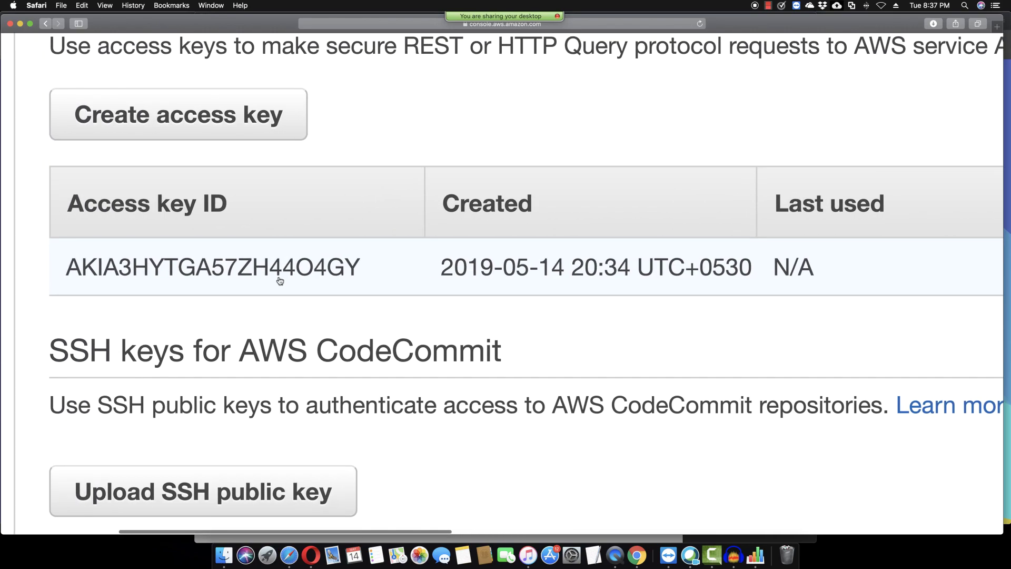
pyautogui.scroll(-5, 305, 281)
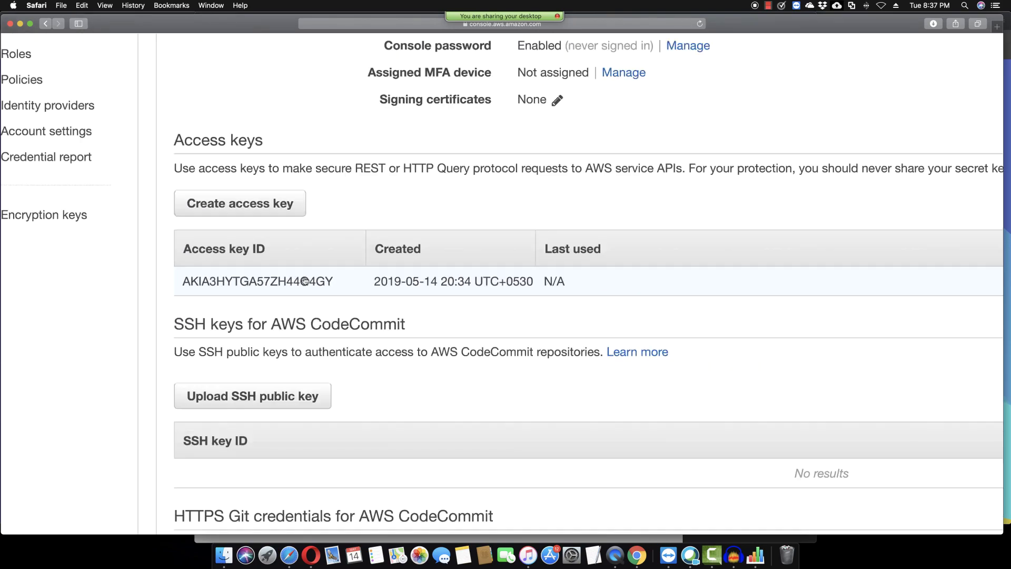
pyautogui.scroll(-3, 304, 281)
pyautogui.scroll(5, 305, 281)
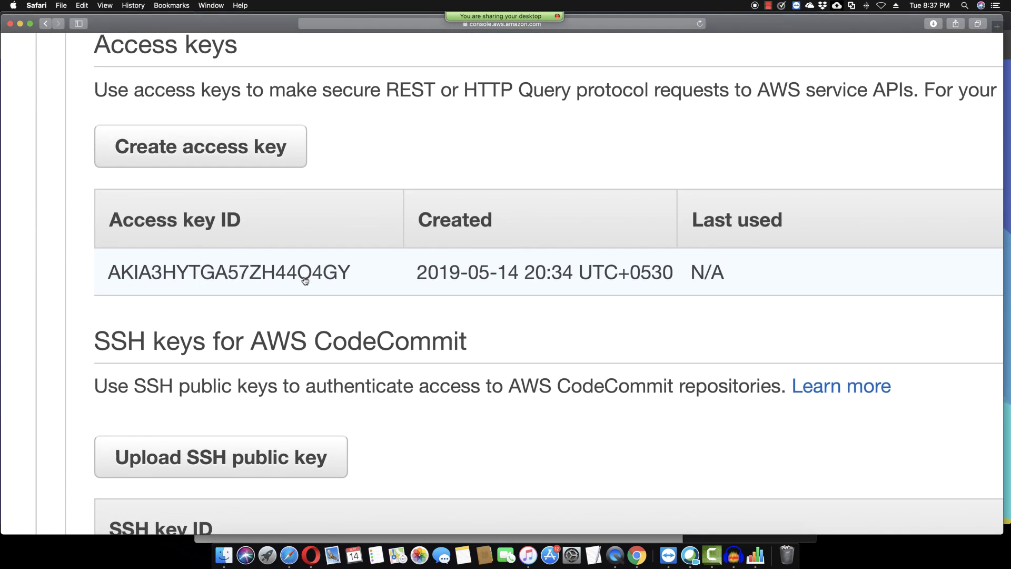
pyautogui.scroll(-2, 305, 281)
pyautogui.scroll(-5, 304, 281)
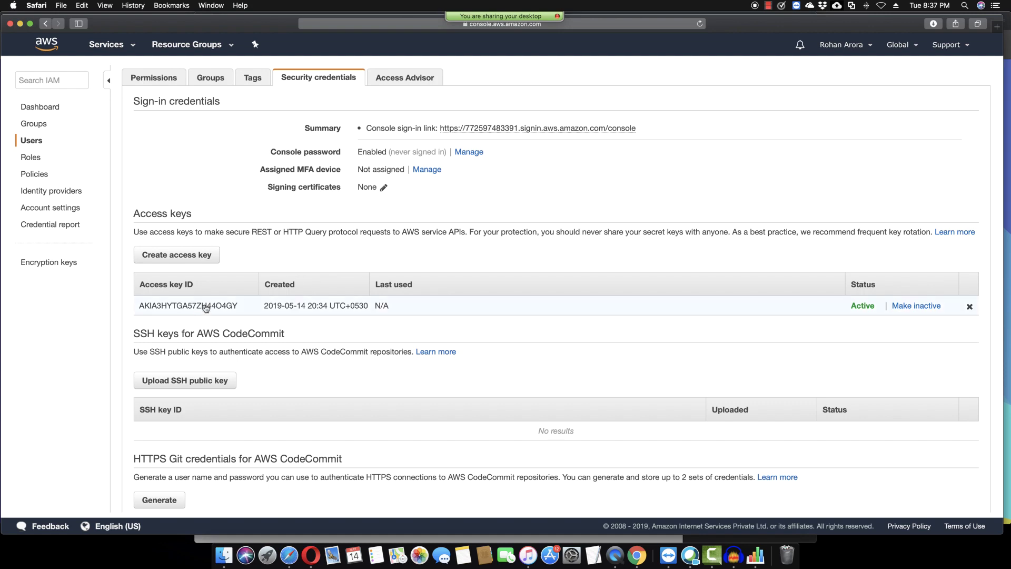
pyautogui.scroll(5, 205, 308)
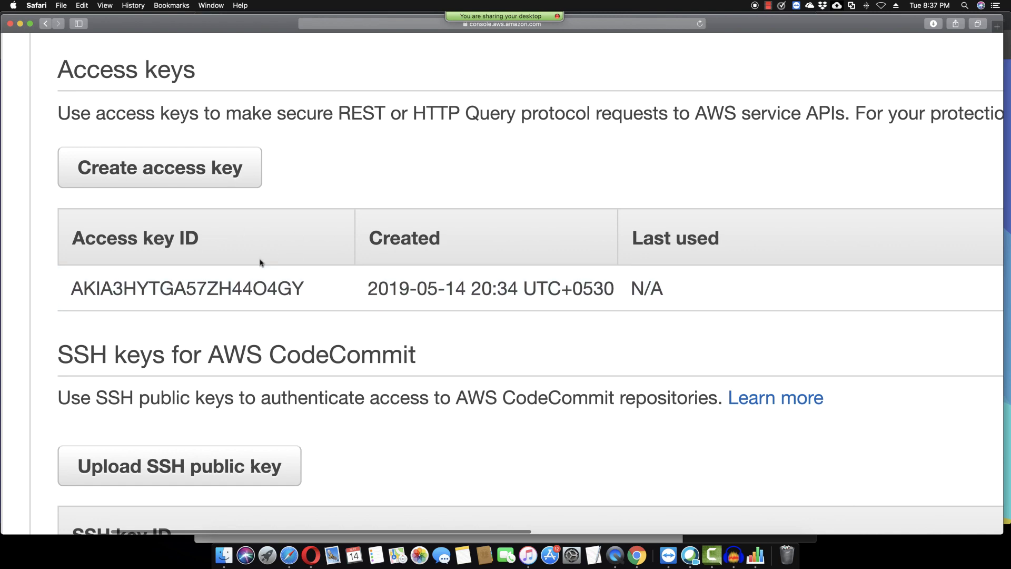
pyautogui.scroll(-5, 343, 284)
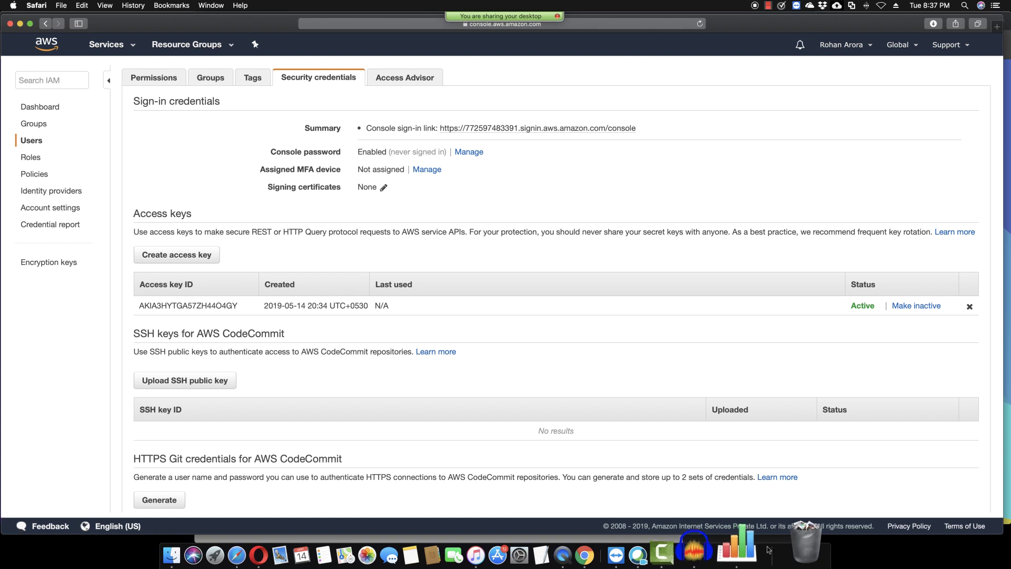
# Step: In Numbers, hide the Format sidebar, inspect credentials-3 cells A2, C2 and D2, then minimize the window
pyautogui.click(743, 548)
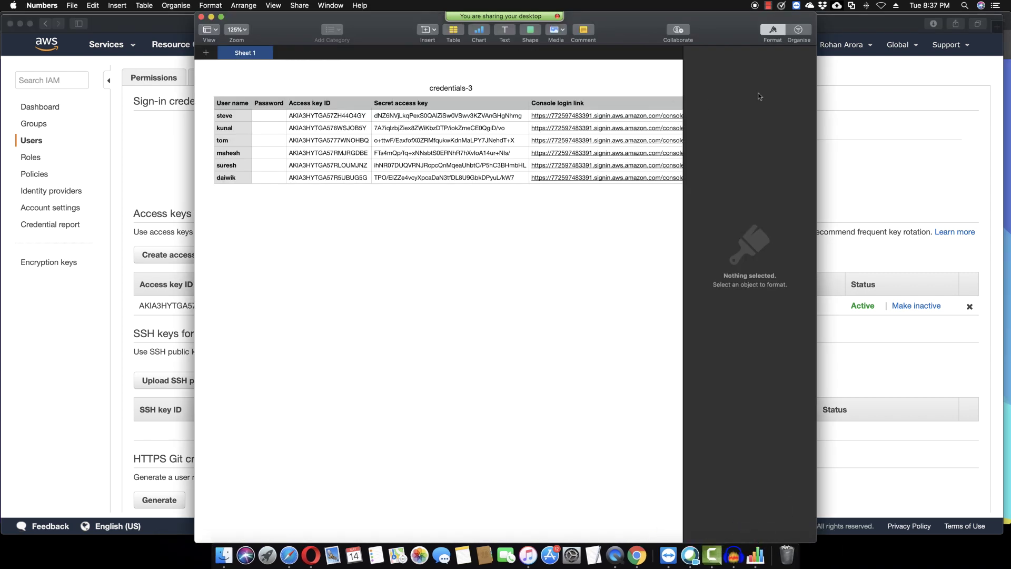
pyautogui.click(771, 31)
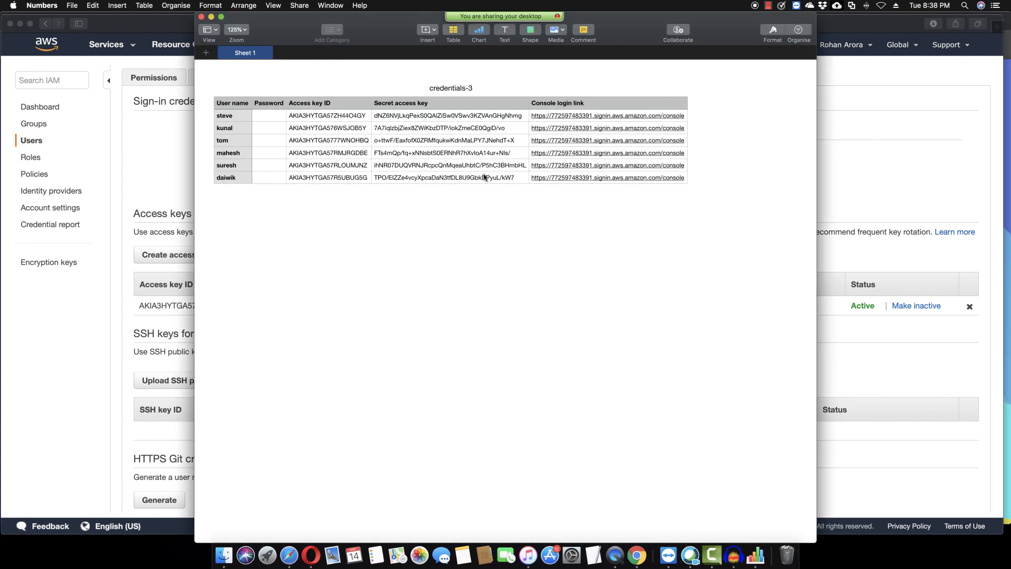
pyautogui.click(237, 117)
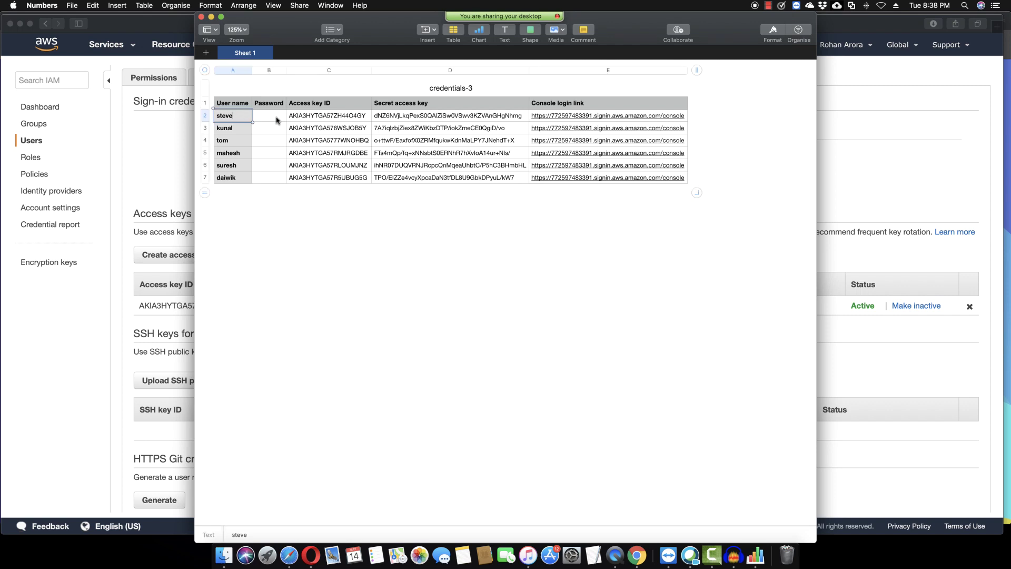
pyautogui.click(289, 118)
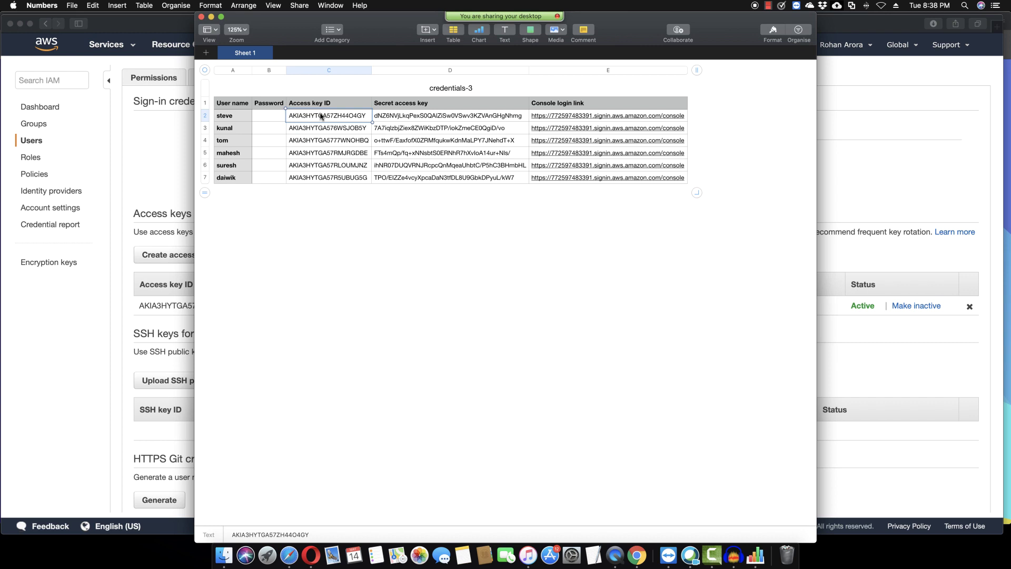
pyautogui.click(409, 120)
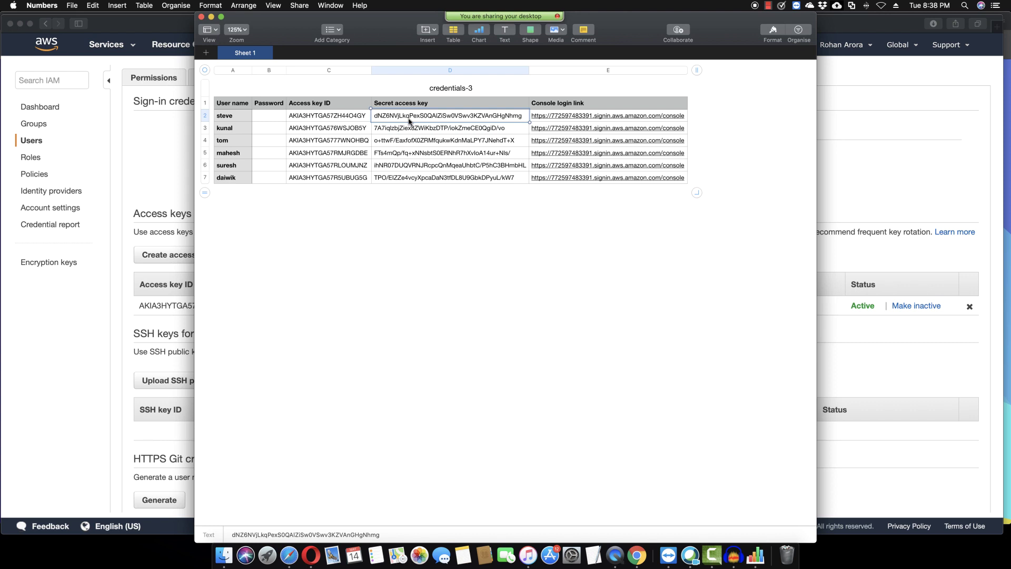
pyautogui.click(212, 17)
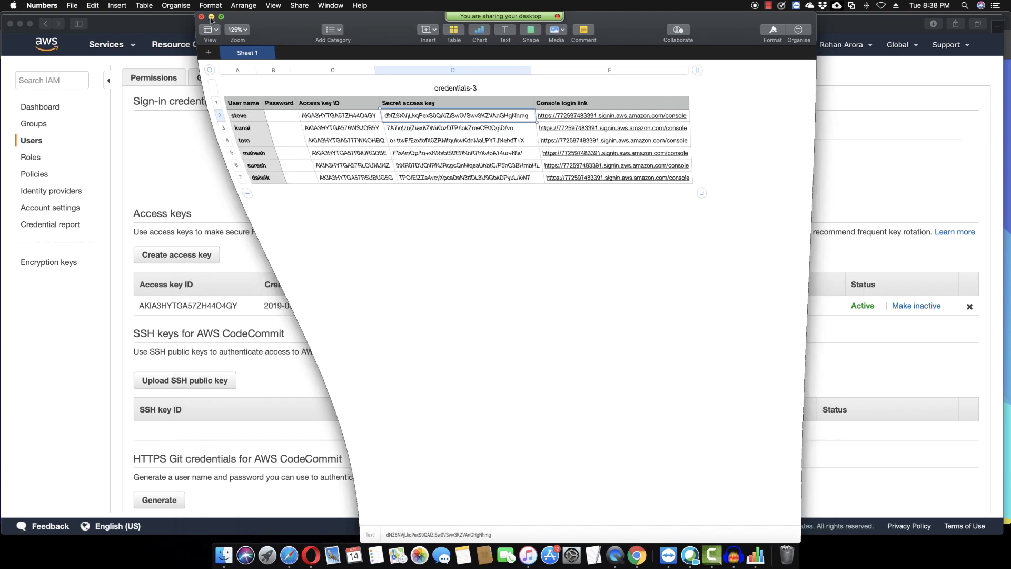
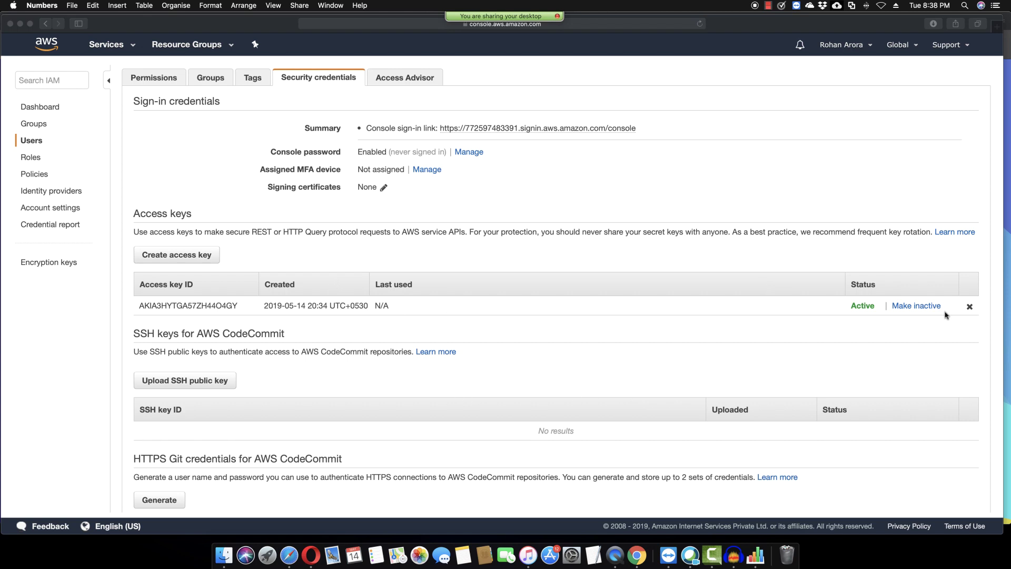
# Step: Make the user's existing access key inactive
pyautogui.click(874, 317)
pyautogui.scroll(5, 908, 316)
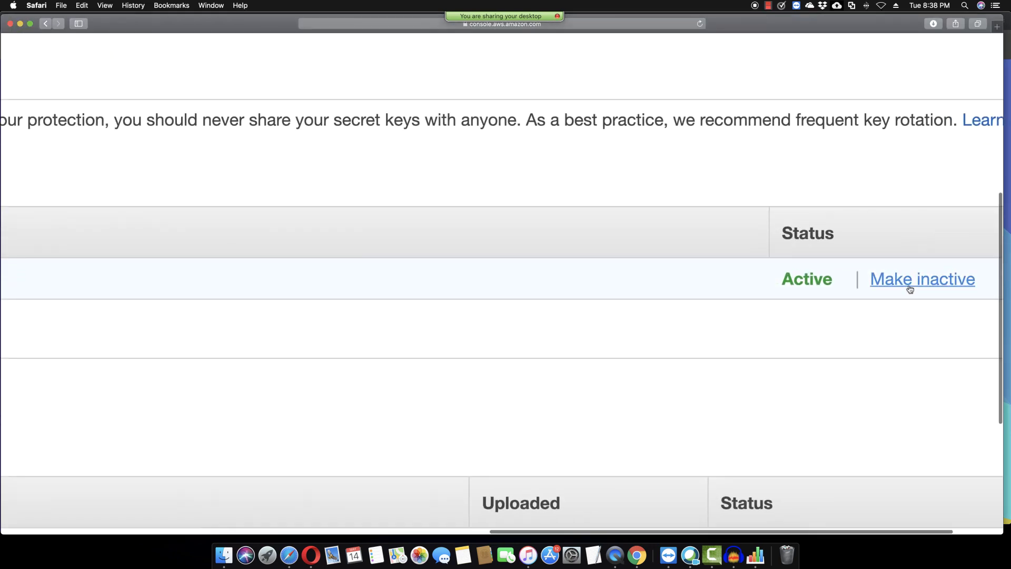
pyautogui.click(941, 274)
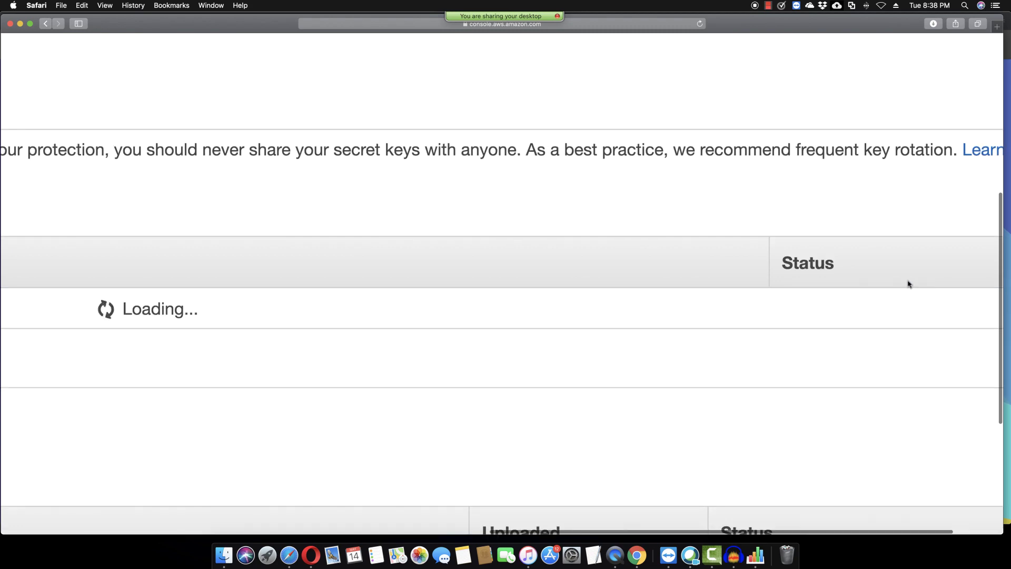
# Step: Create a new access key for the user, reveal its secret, and close the summary
pyautogui.scroll(-5, 937, 274)
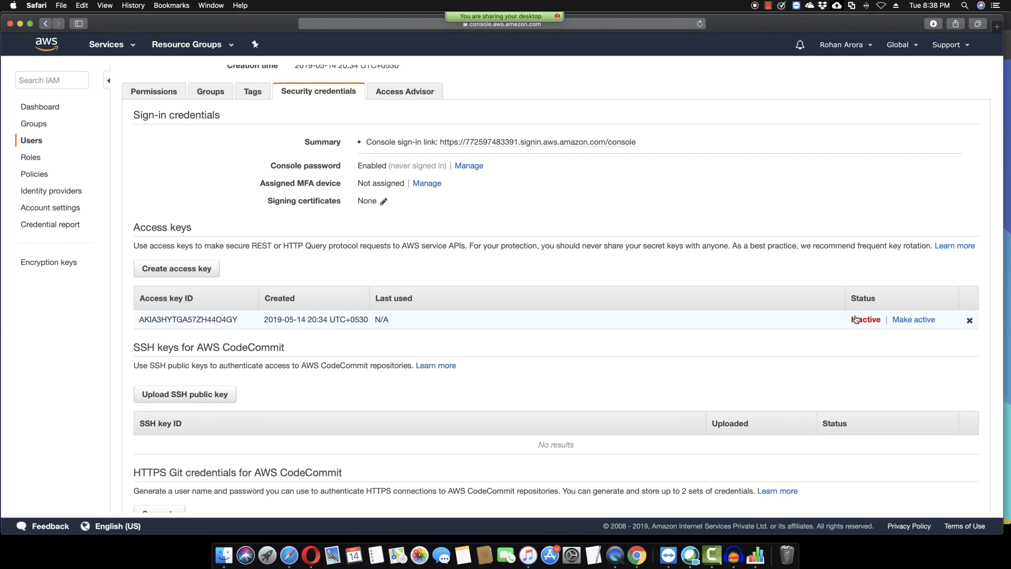
pyautogui.click(175, 274)
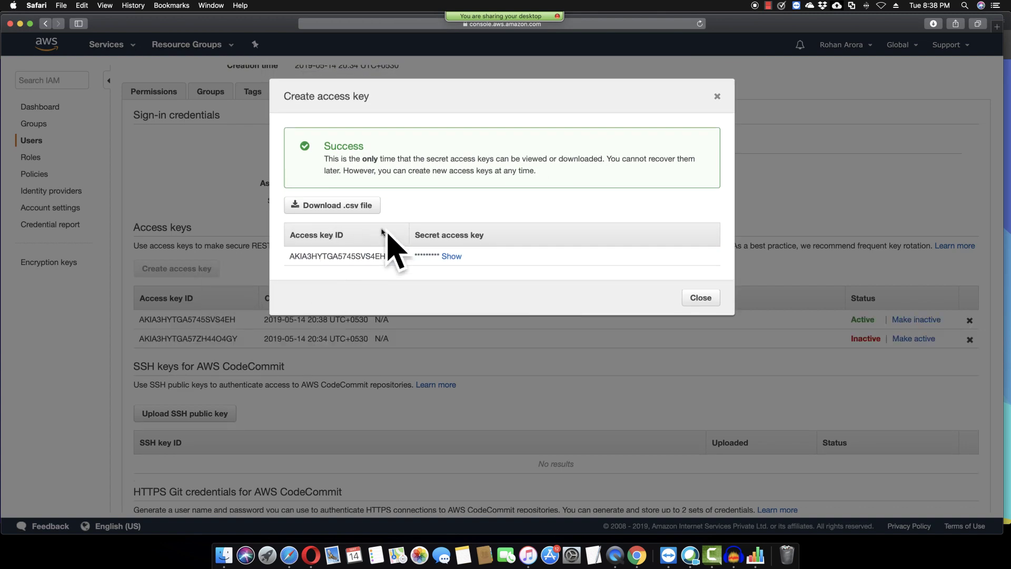
pyautogui.click(451, 256)
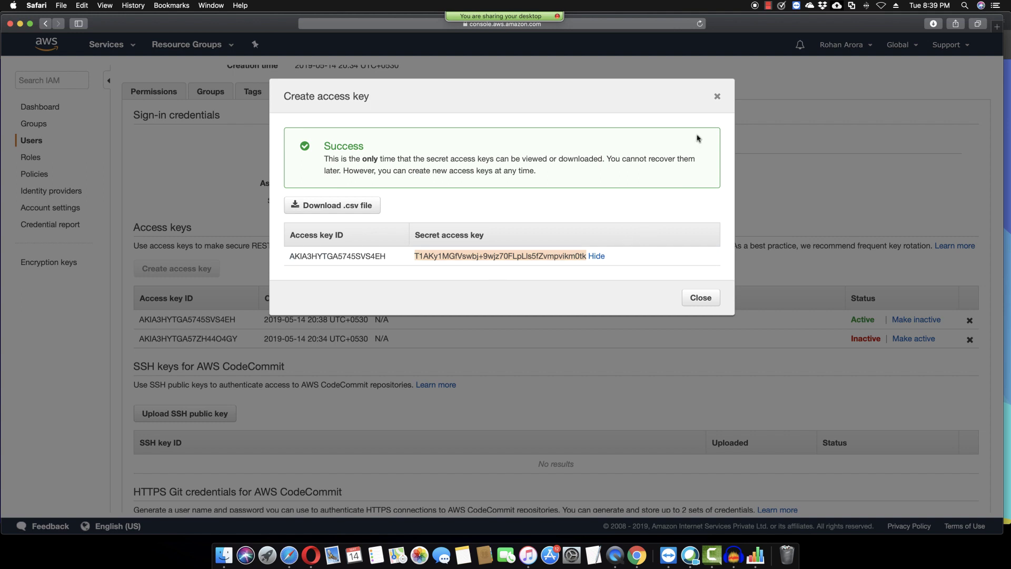
pyautogui.click(717, 96)
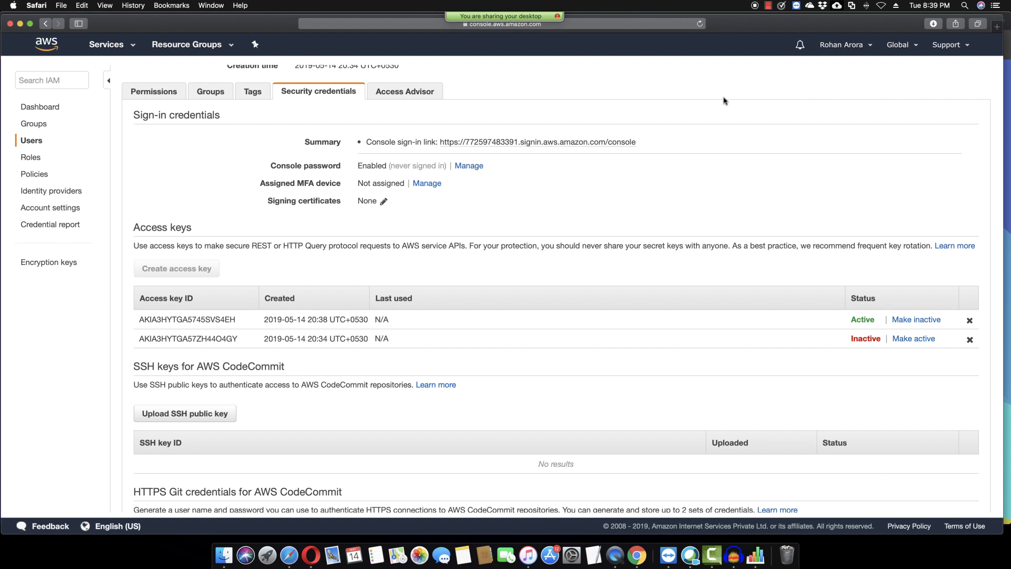
# Step: Open the fourth user's summary from the Users list, then go to the IAM dashboard
pyautogui.click(29, 144)
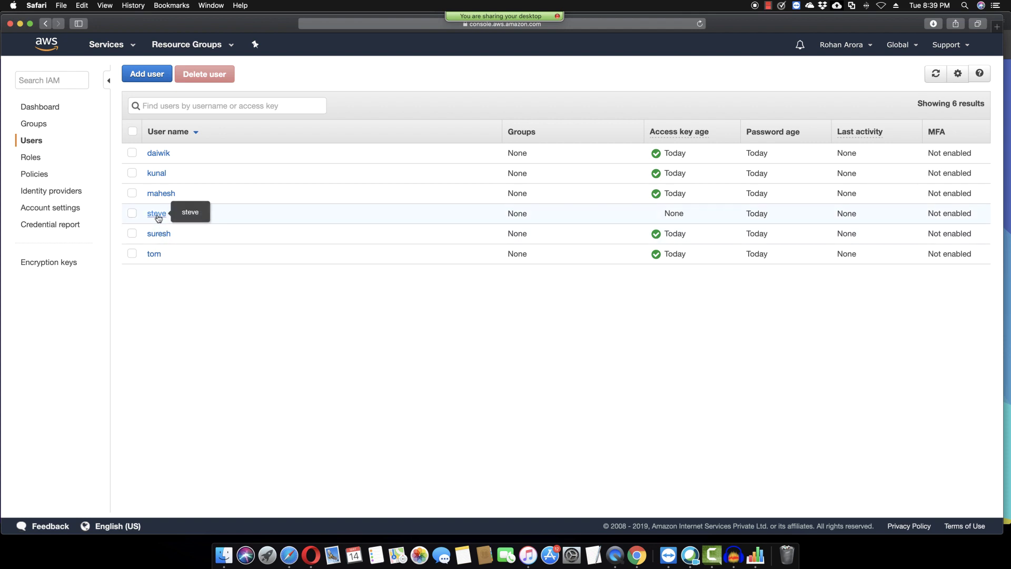
pyautogui.click(158, 215)
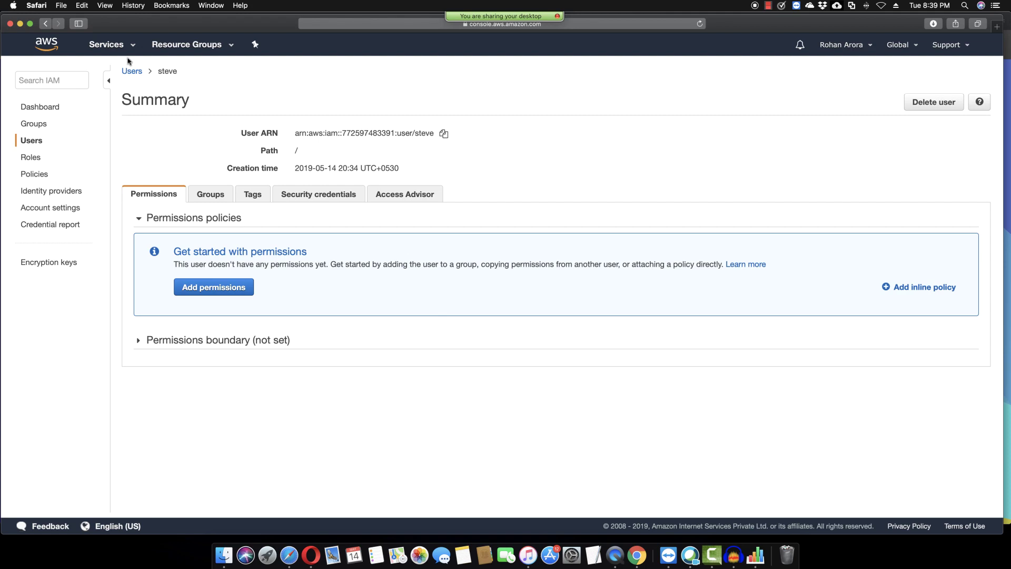
pyautogui.click(51, 107)
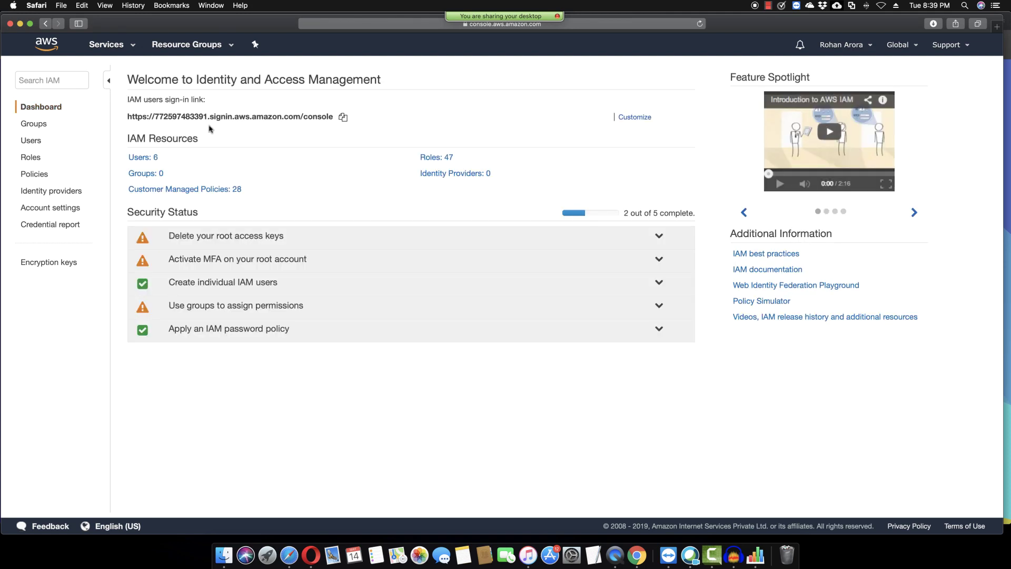
# Step: Select the entire IAM users sign-in link URL on the IAM dashboard
pyautogui.scroll(5, 144, 111)
pyautogui.scroll(2, 209, 128)
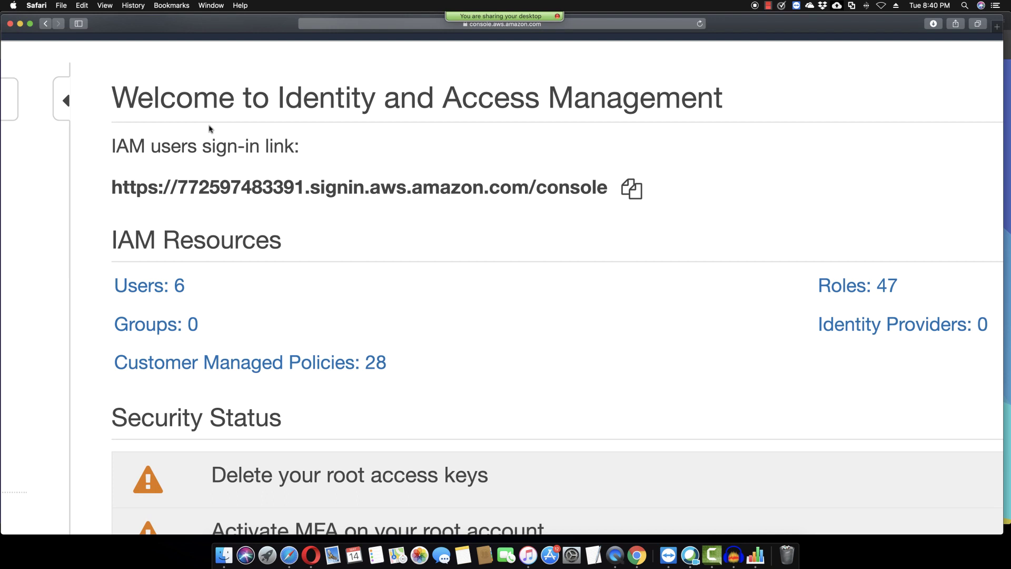
pyautogui.tripleClick(444, 185)
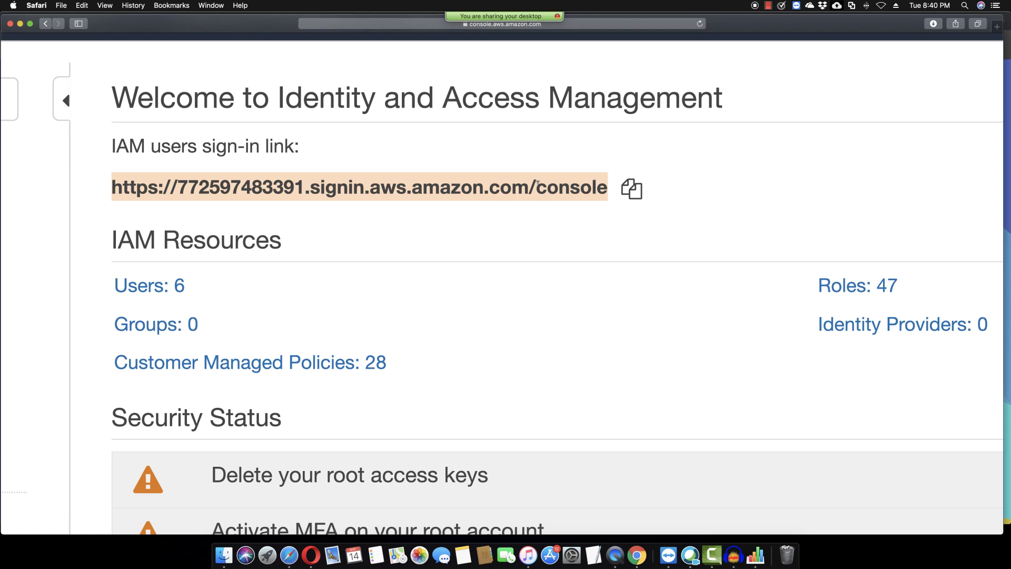
pyautogui.scroll(-5, 531, 185)
pyautogui.scroll(5, 538, 187)
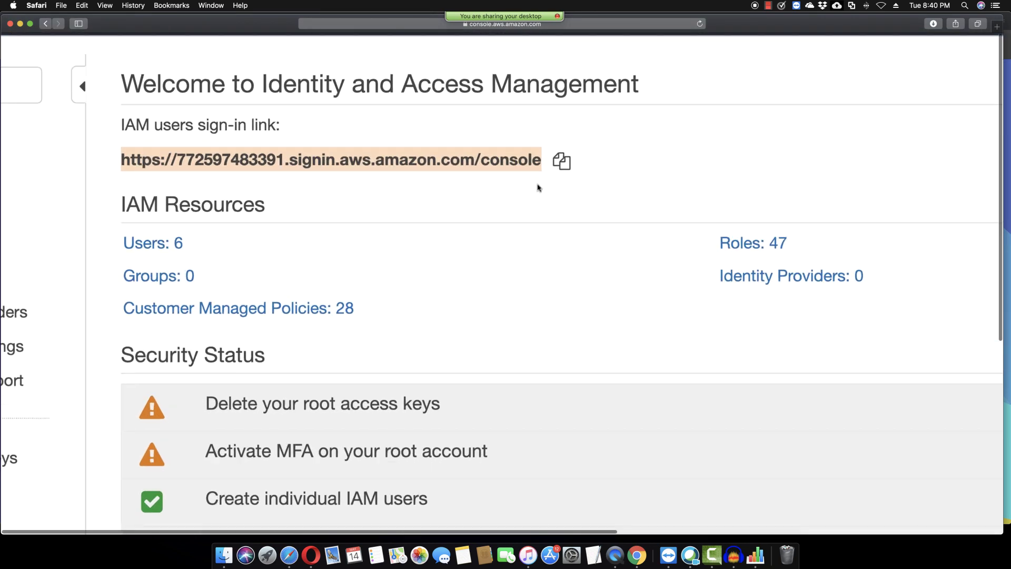
pyautogui.hscroll(-2, 537, 187)
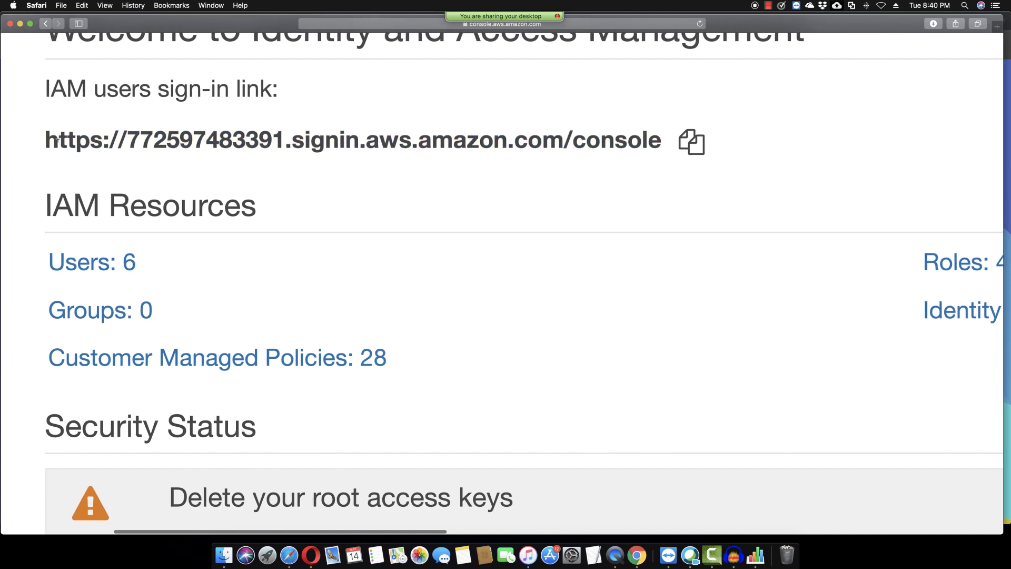
pyautogui.tripleClick(109, 140)
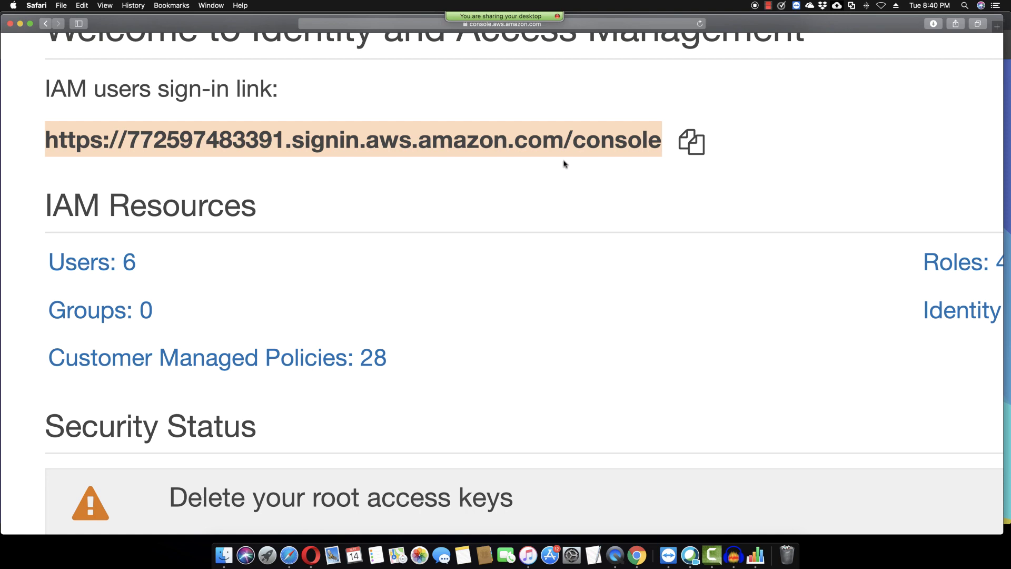
pyautogui.scroll(-3, 647, 163)
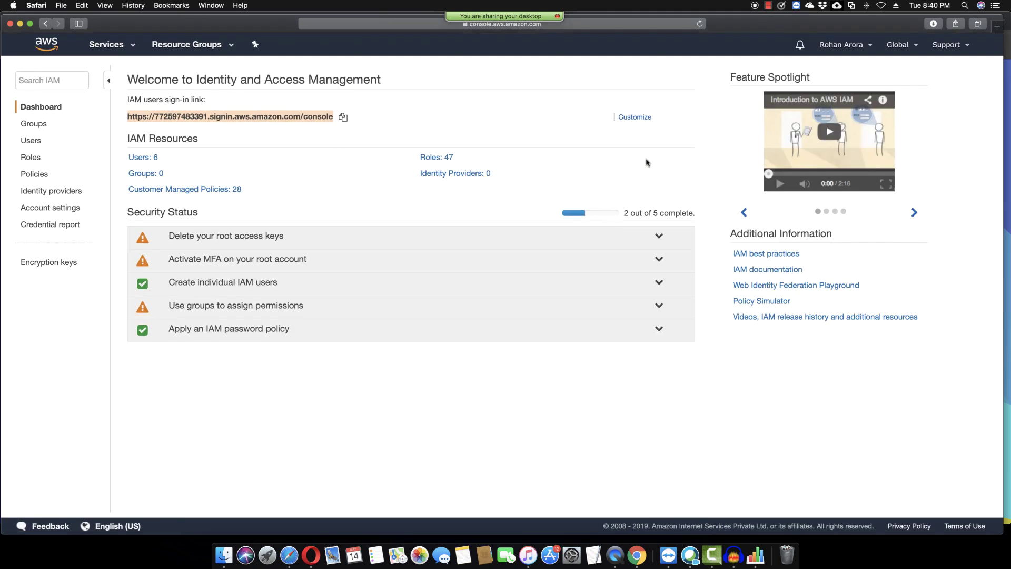
pyautogui.scroll(5, 636, 125)
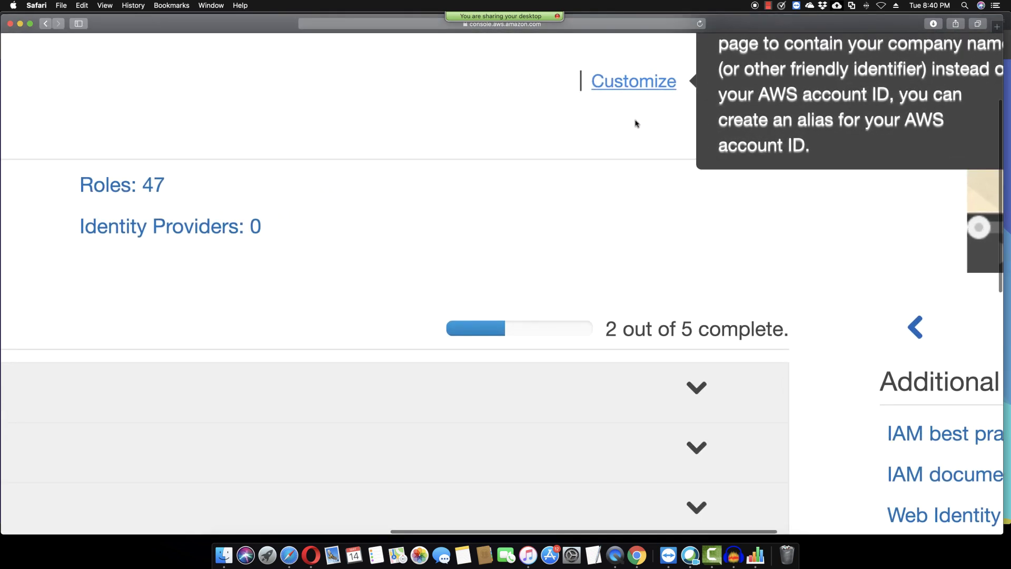
# Step: Try creating the account alias 'xyzaws', which gets rejected
pyautogui.click(640, 166)
pyautogui.scroll(-5, 491, 277)
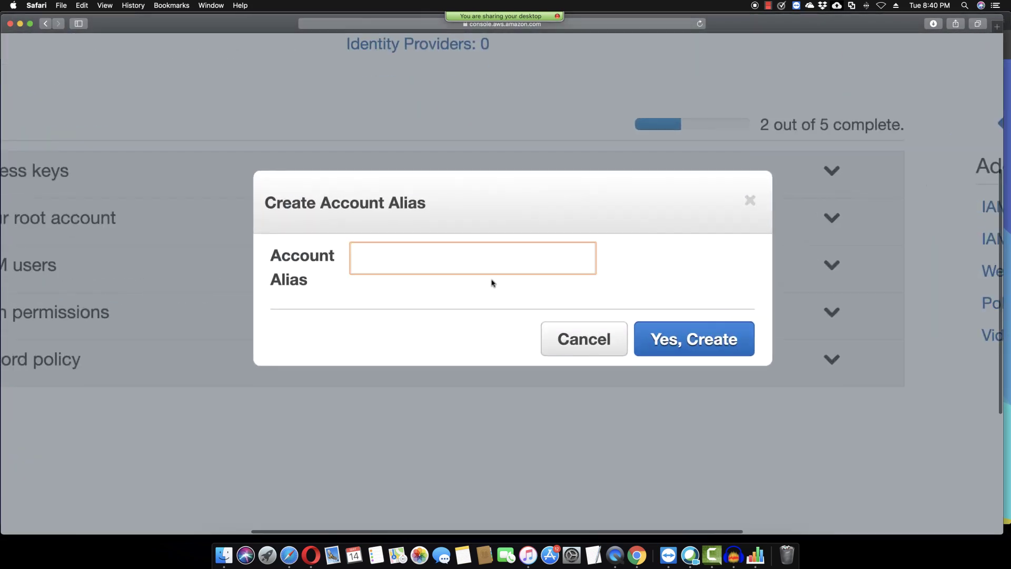
pyautogui.write('xyzaws')
pyautogui.click(729, 343)
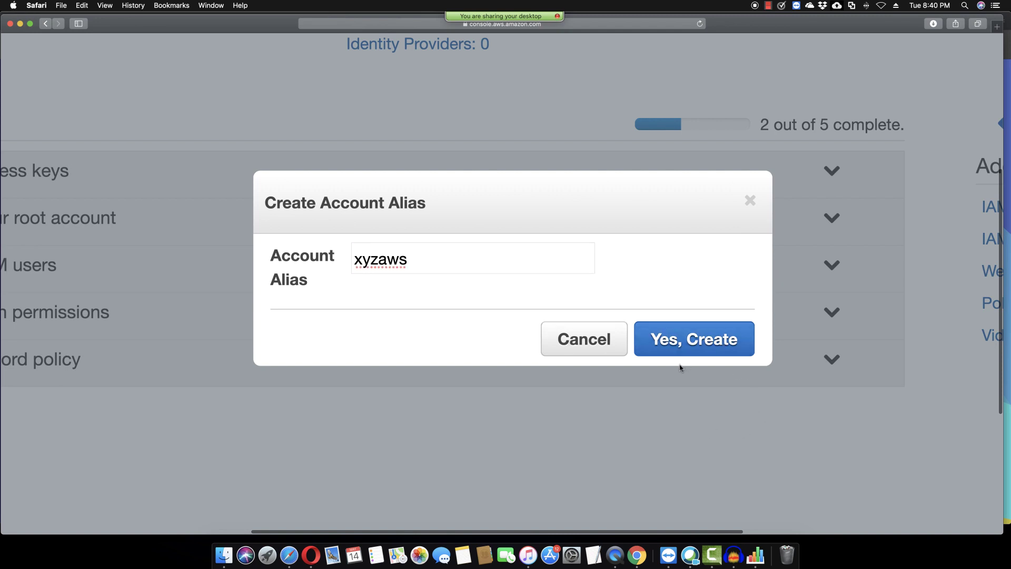
# Step: Change the alias to 'xyzaws-demo' and create it
pyautogui.click(425, 259)
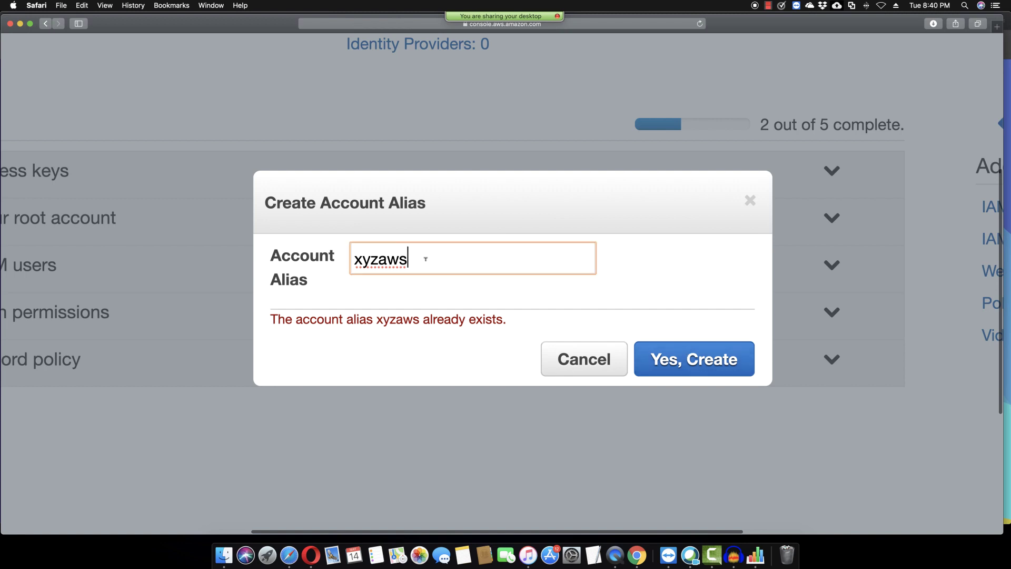
pyautogui.write('-demp')
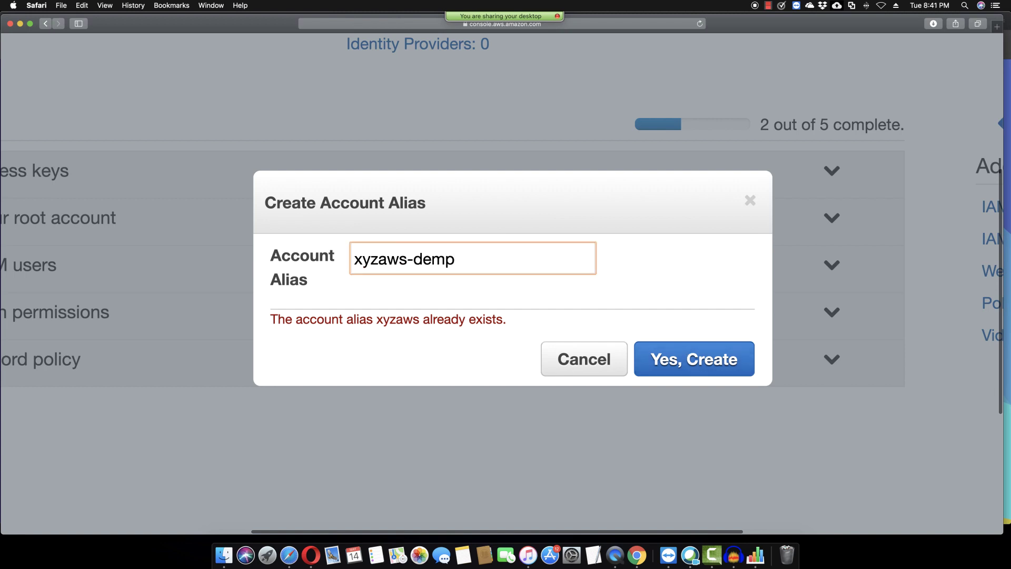
pyautogui.press('BackSpace')
pyautogui.write('o')
pyautogui.scroll(-1, 474, 233)
pyautogui.moveTo(474, 255); pyautogui.dragTo(314, 252)
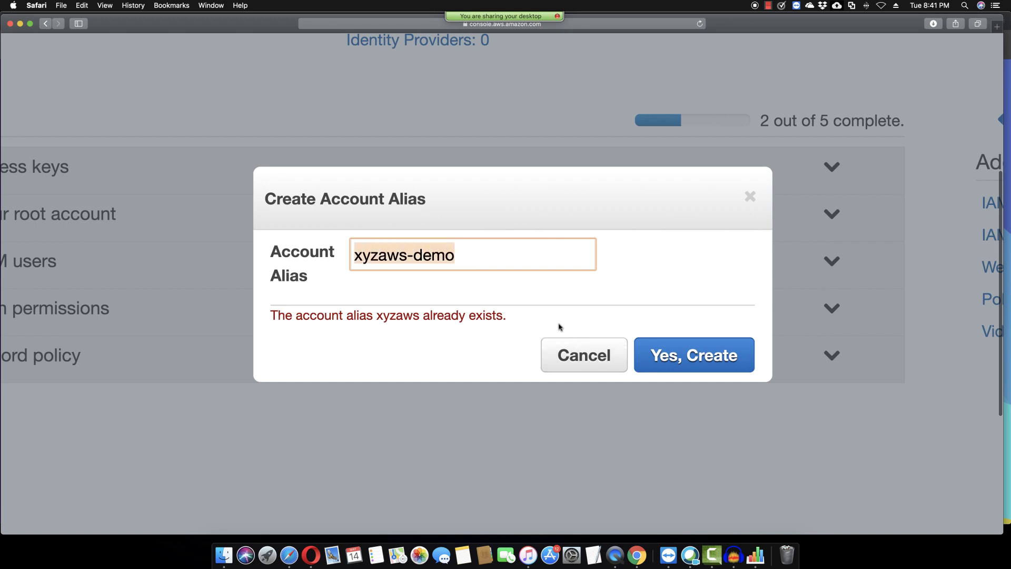
pyautogui.click(691, 364)
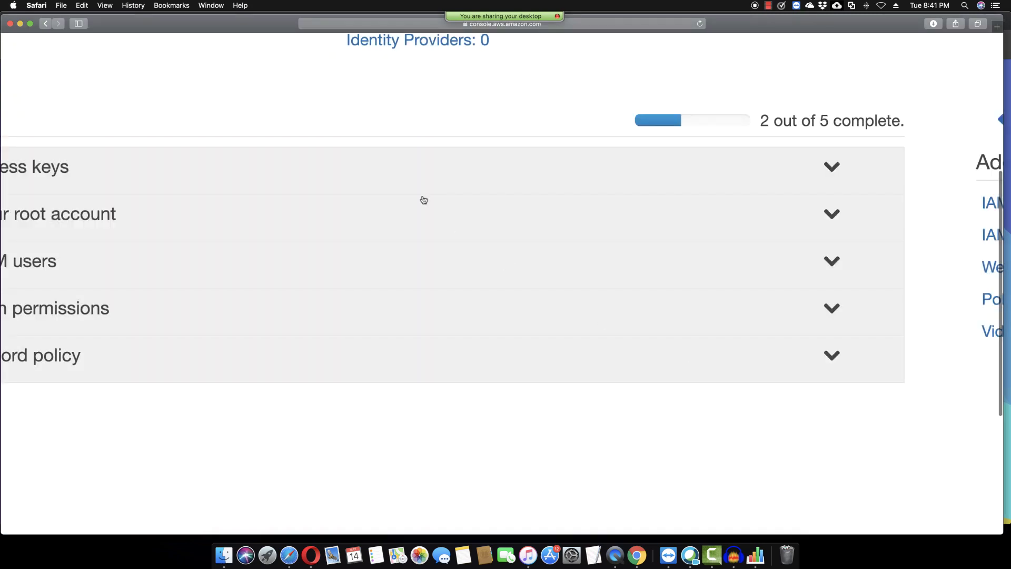
pyautogui.scroll(-5, 423, 199)
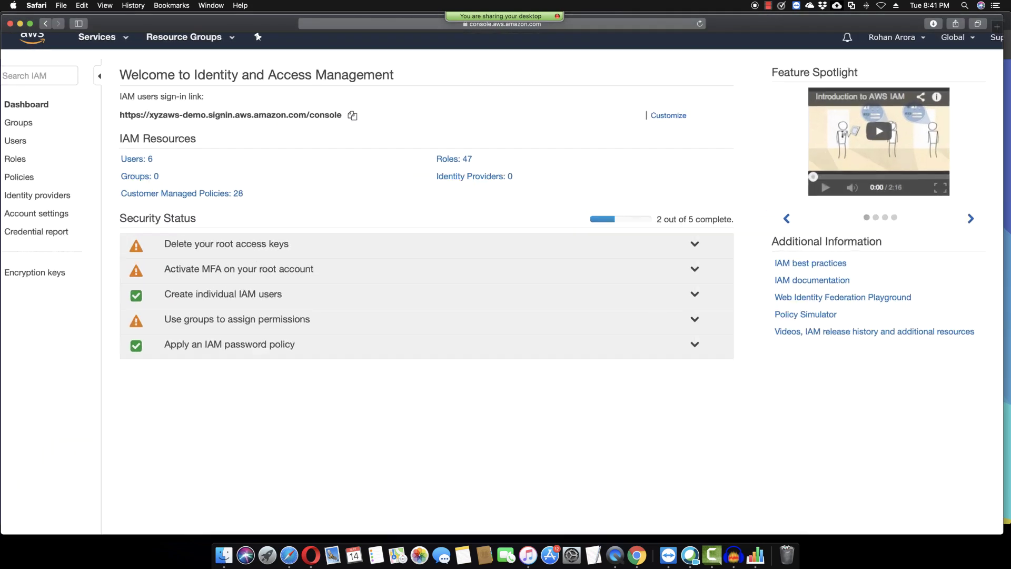
pyautogui.scroll(5, 221, 120)
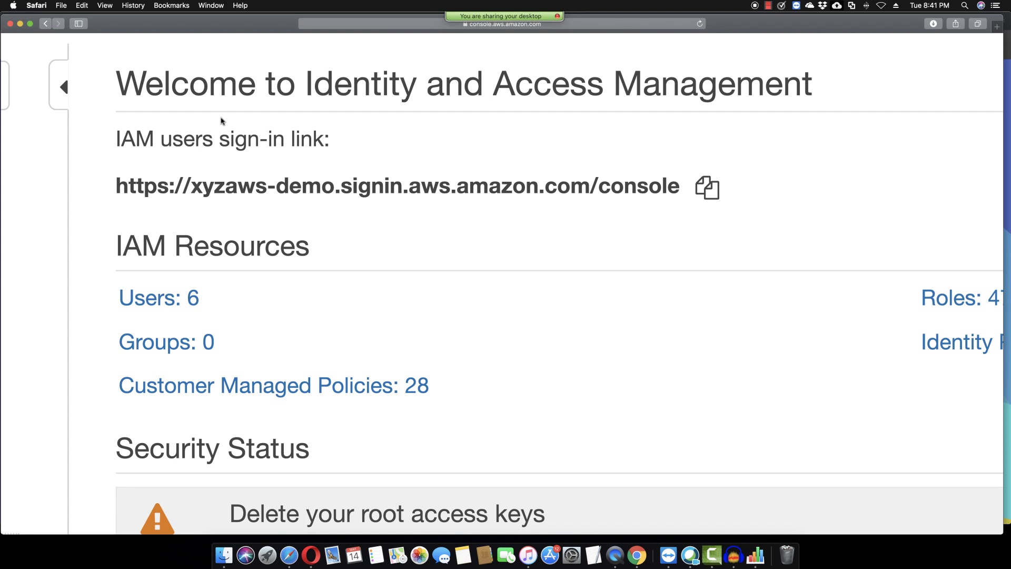
pyautogui.click(708, 192)
pyautogui.click(707, 187)
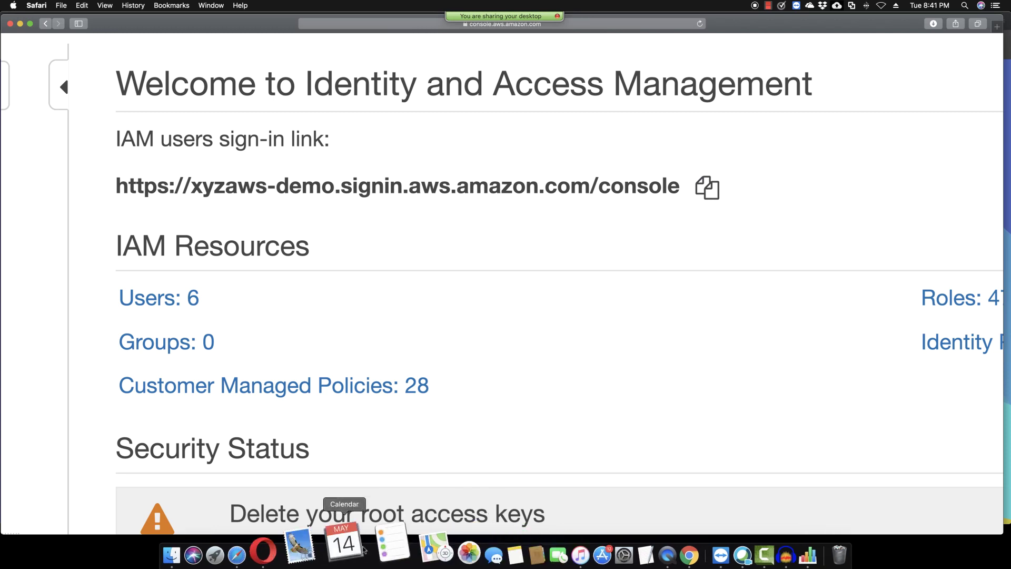
# Step: Paste the xyzaws-demo sign-in link into Opera's address bar and load it
pyautogui.click(309, 542)
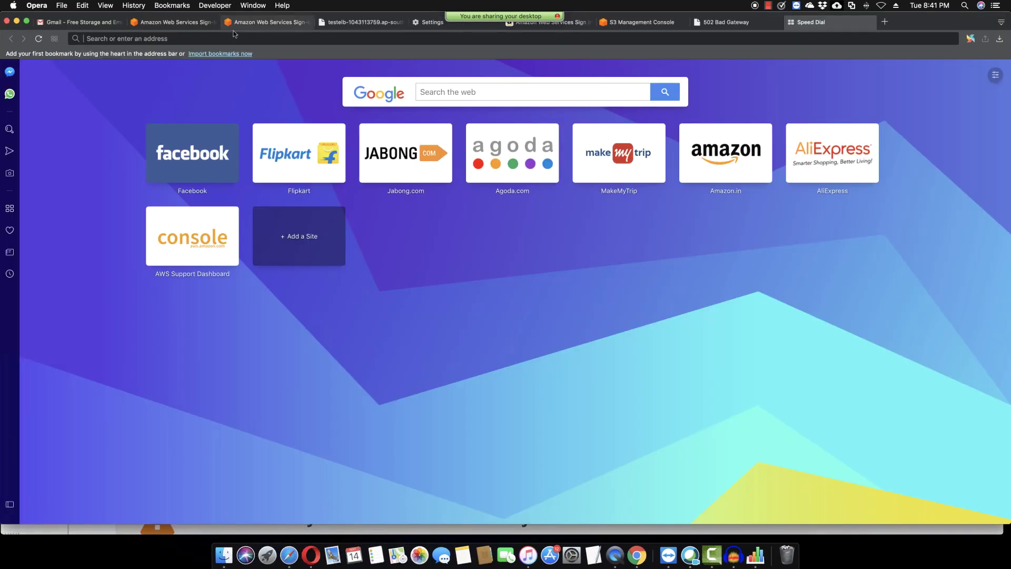
pyautogui.press('super+Tab')
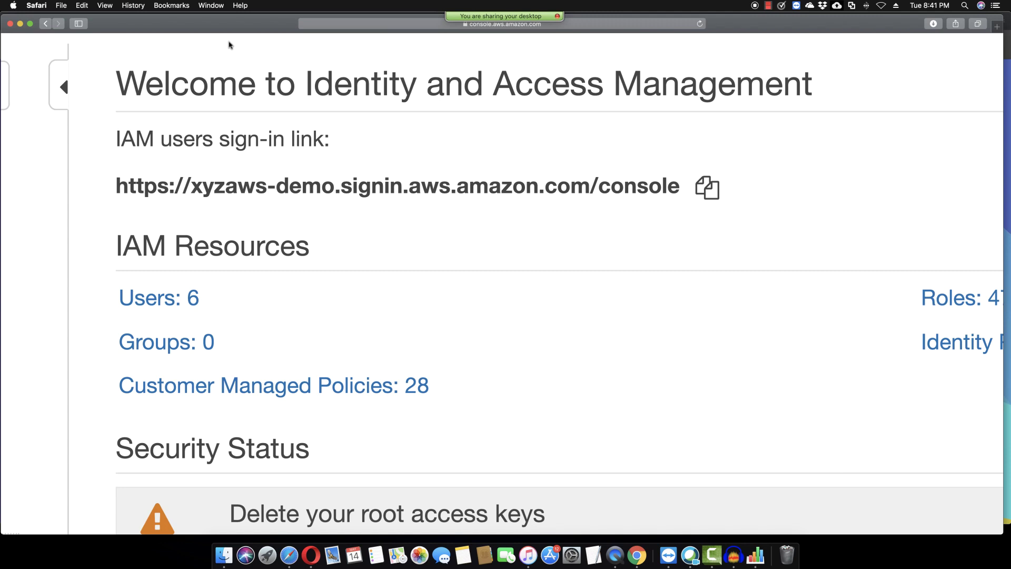
pyautogui.press('super+Tab')
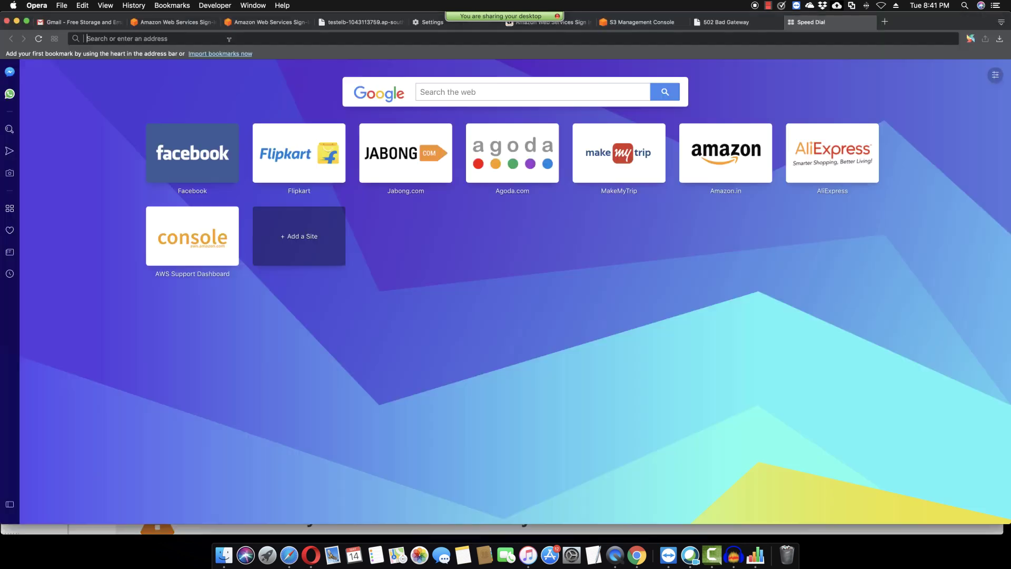
pyautogui.press('super+v')
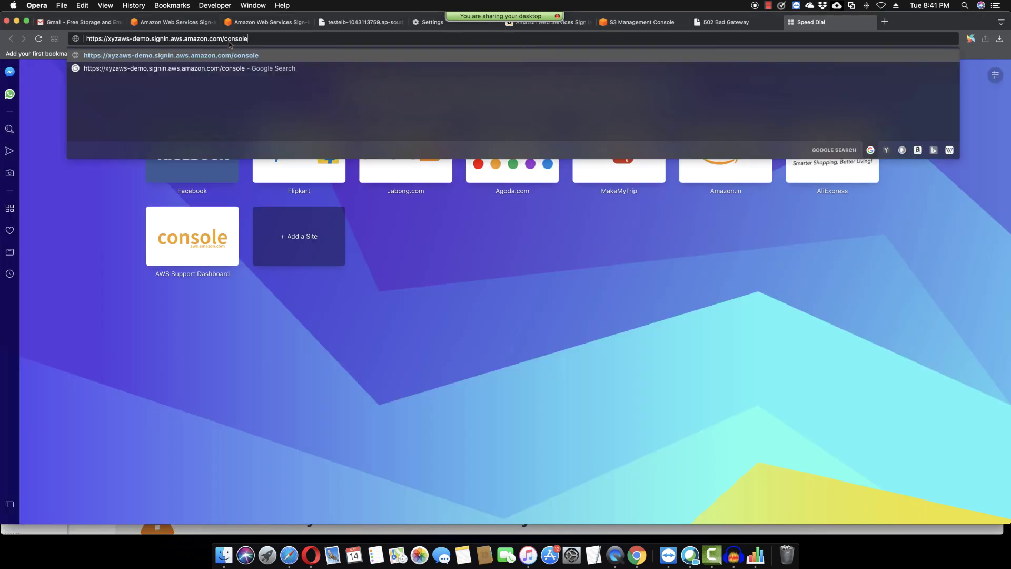
pyautogui.press('Return')
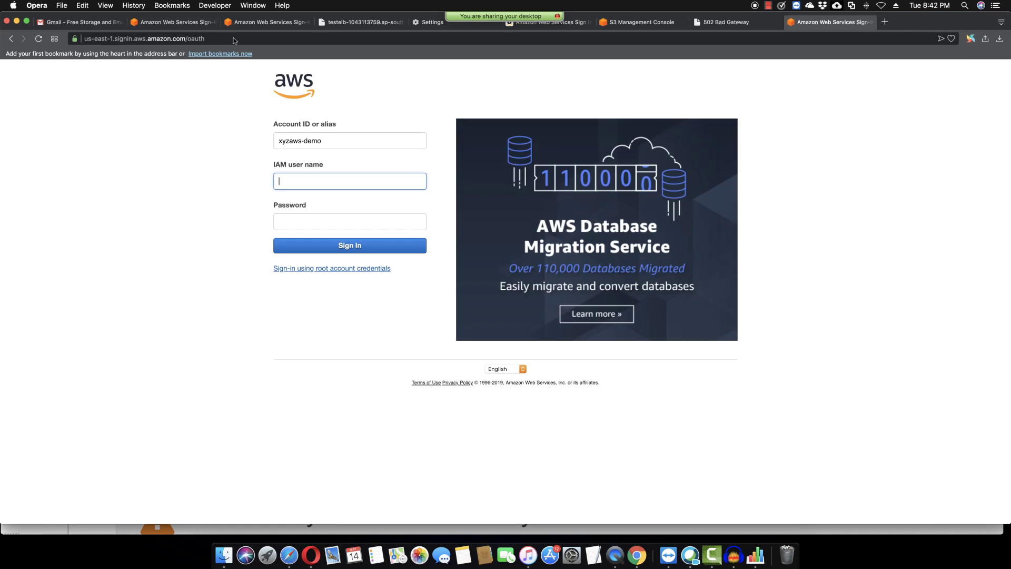
# Step: Check the xyzaws-demo account alias and enter the IAM user name
pyautogui.hotkey('shift', 'Tab')
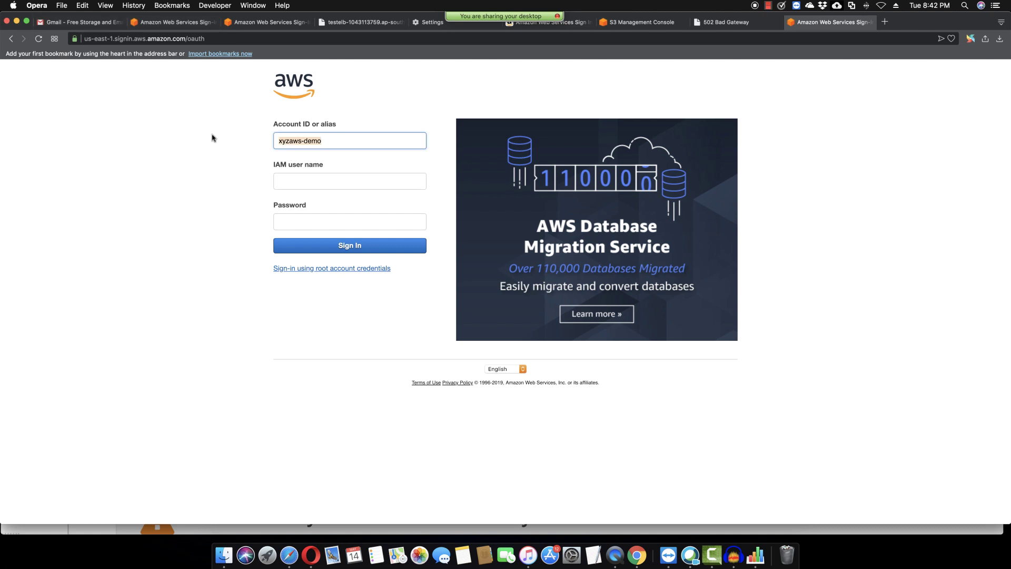
pyautogui.click(325, 180)
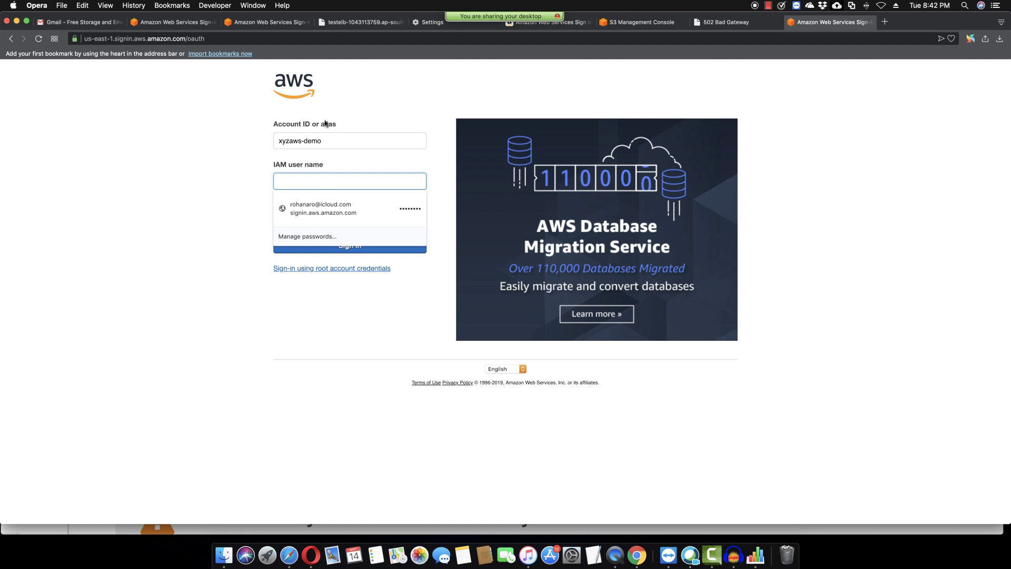
pyautogui.tripleClick(328, 139)
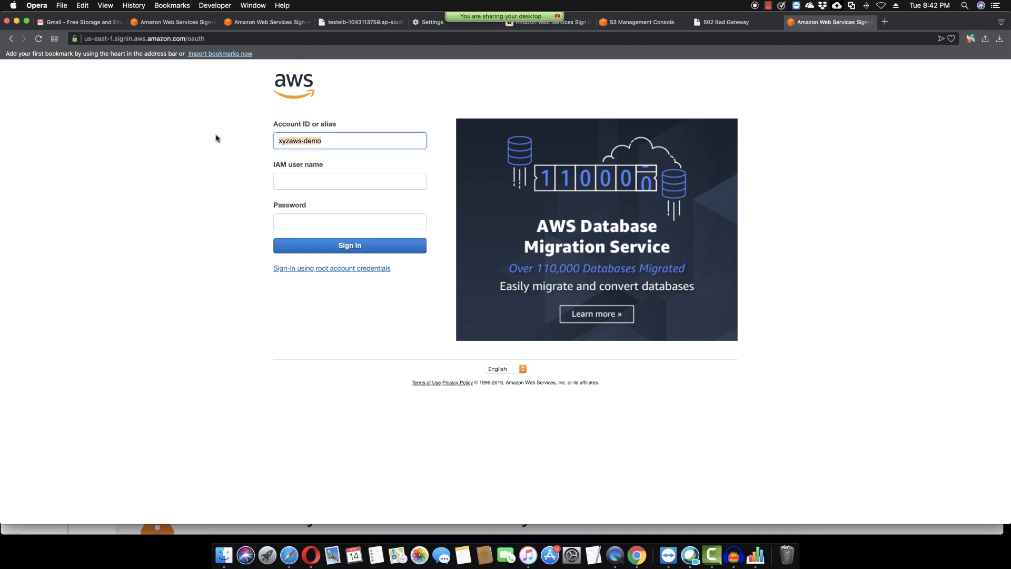
pyautogui.moveTo(293, 132)
pyautogui.mouseDown()
pyautogui.moveTo(255, 125)
pyautogui.moveTo(308, 130)
pyautogui.mouseUp()
pyautogui.click(335, 142)
pyautogui.click(301, 179)
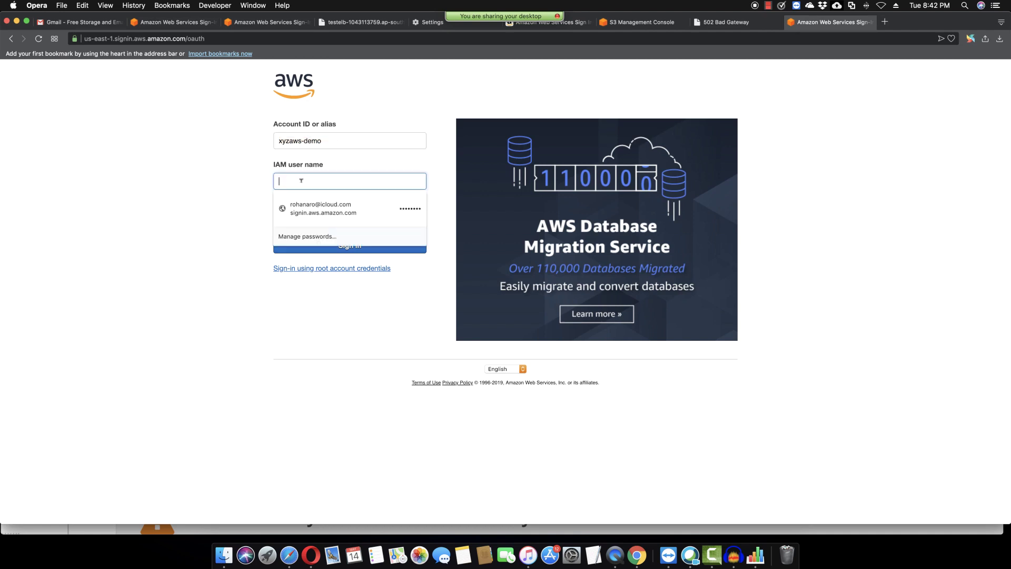
pyautogui.write('steve')
pyautogui.click(221, 214)
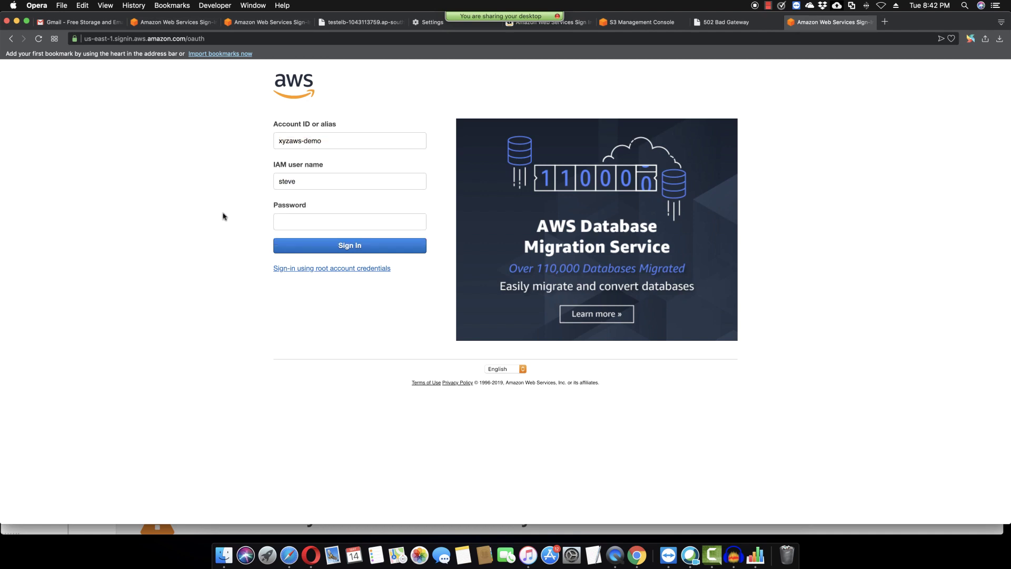
# Step: Enter the user's password and sign in to the console home page
pyautogui.click(318, 222)
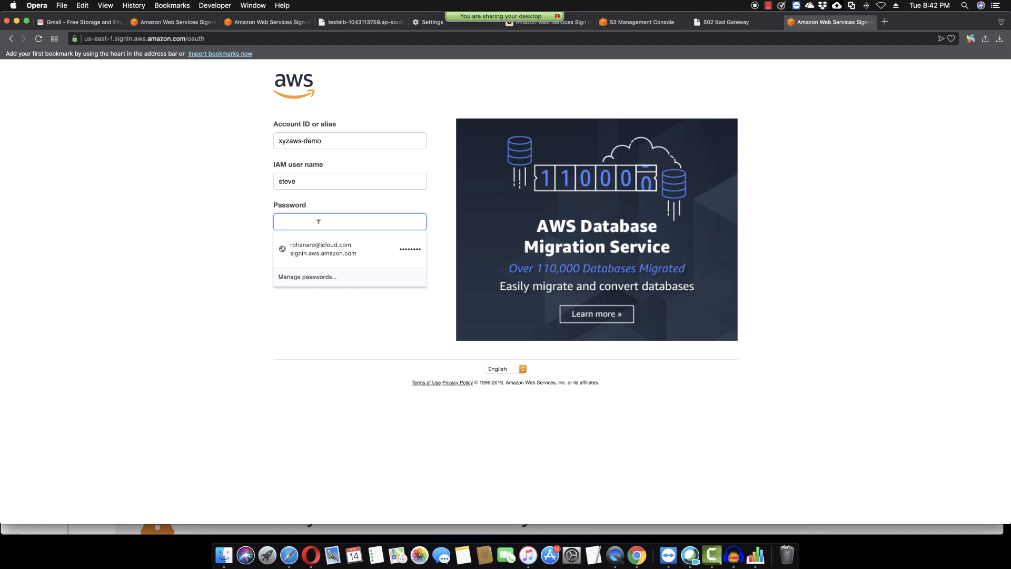
pyautogui.write('••••')
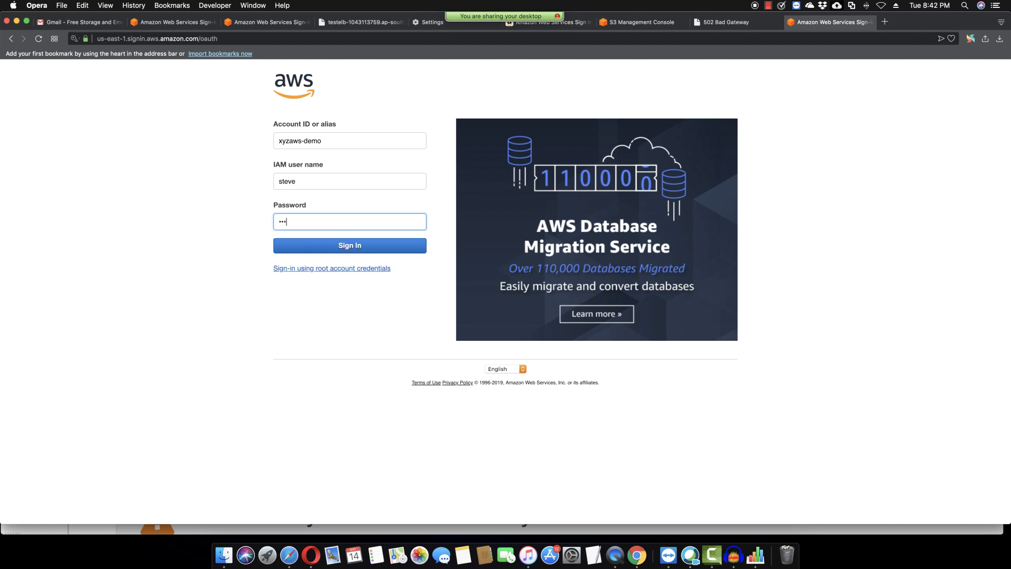
pyautogui.press('BackSpace')
pyautogui.press('BackSpace')
pyautogui.press('BackSpace')
pyautogui.press('BackSpace')
pyautogui.write('••••••••')
pyautogui.click(343, 246)
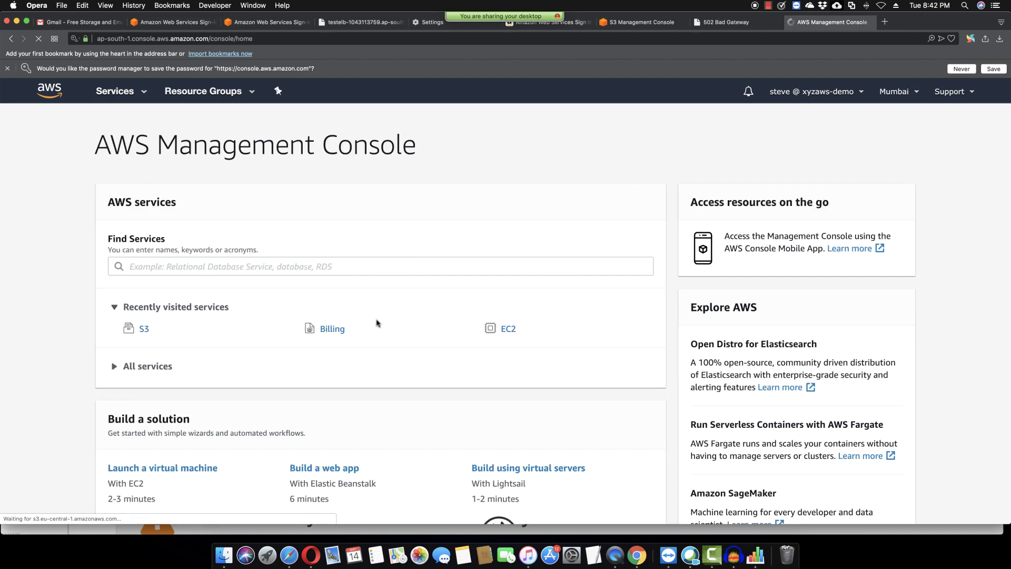
pyautogui.scroll(-1, 358, 318)
pyautogui.scroll(-2, 358, 318)
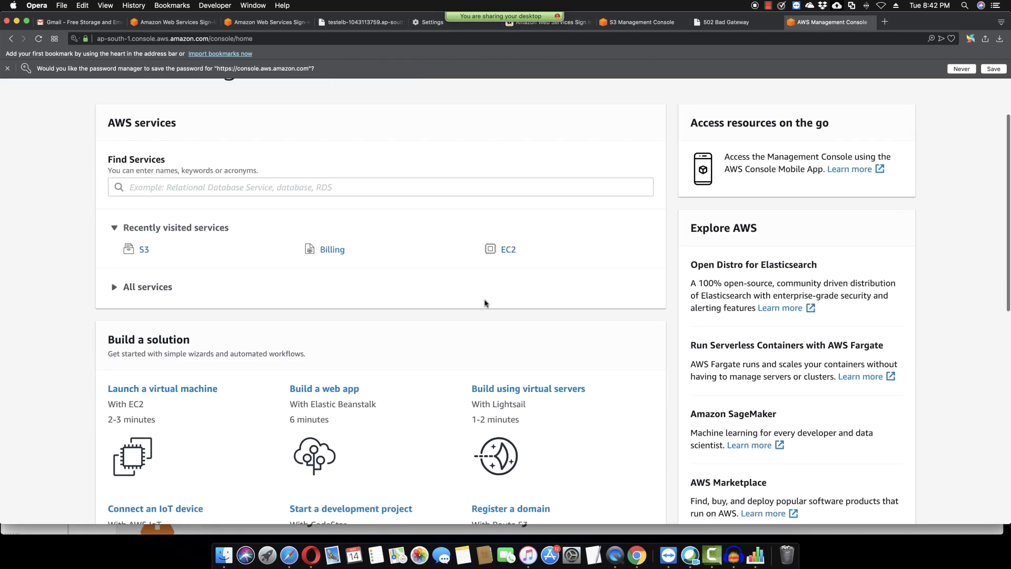
pyautogui.scroll(3, 690, 154)
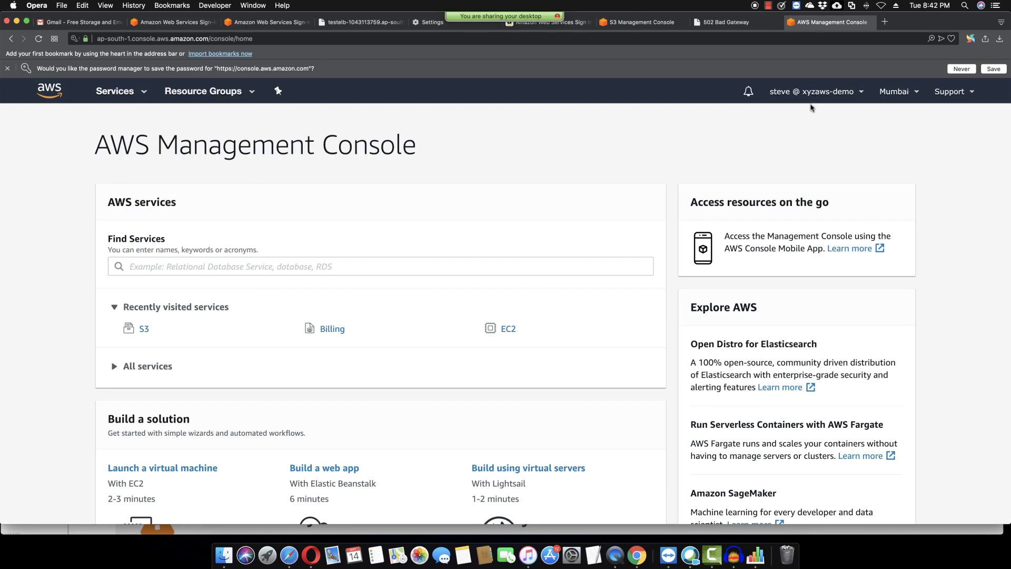
pyautogui.scroll(5, 812, 107)
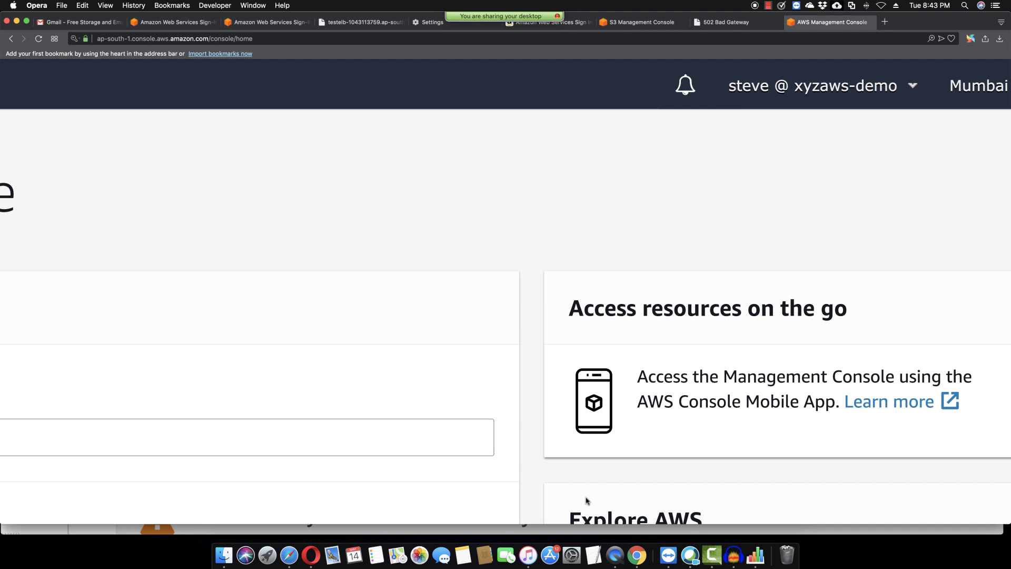
pyautogui.click(287, 552)
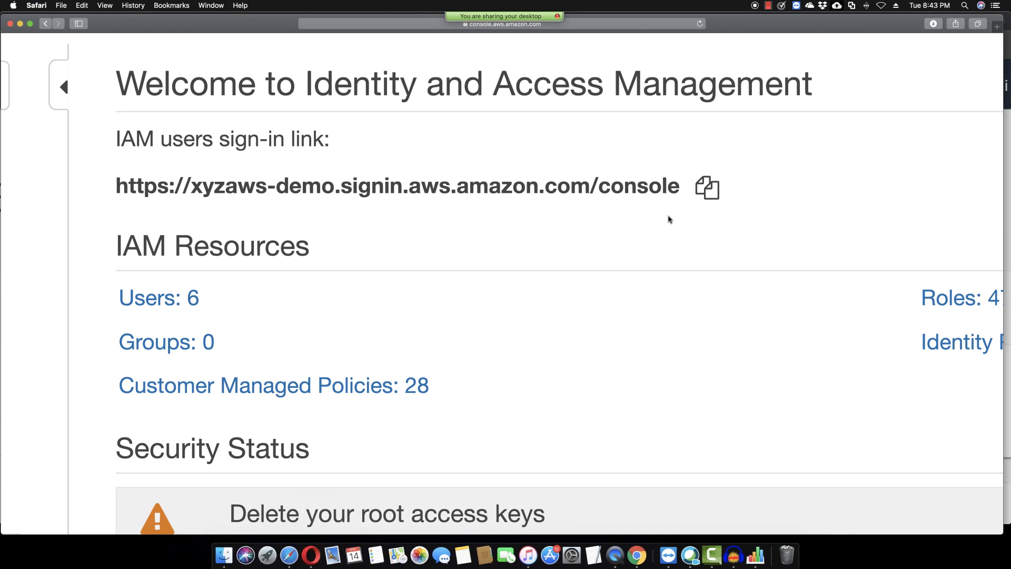
pyautogui.hscroll(2, 671, 219)
pyautogui.scroll(3, 673, 217)
pyautogui.scroll(-1, 674, 217)
pyautogui.hscroll(10, 674, 217)
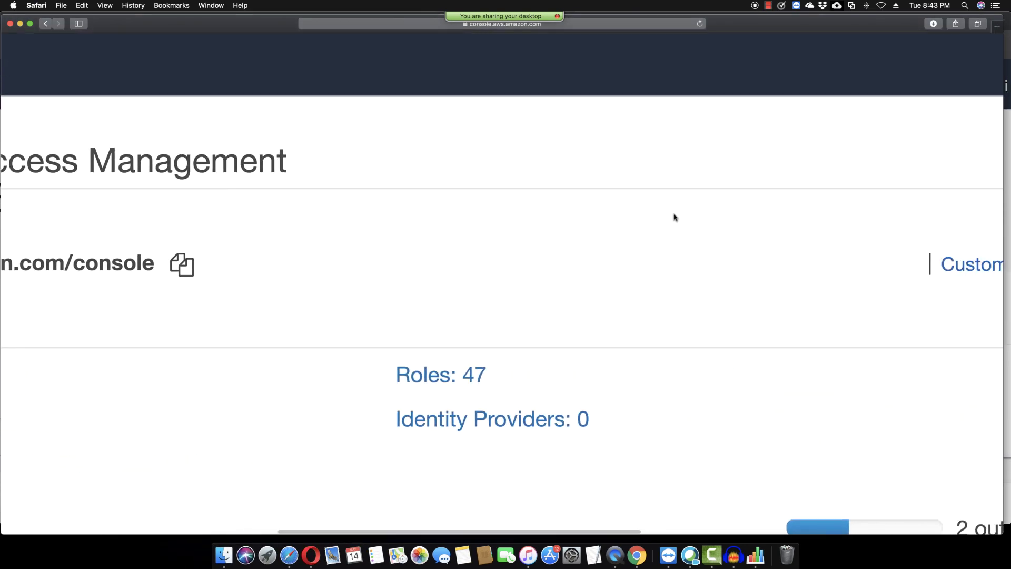
pyautogui.hscroll(2, 674, 214)
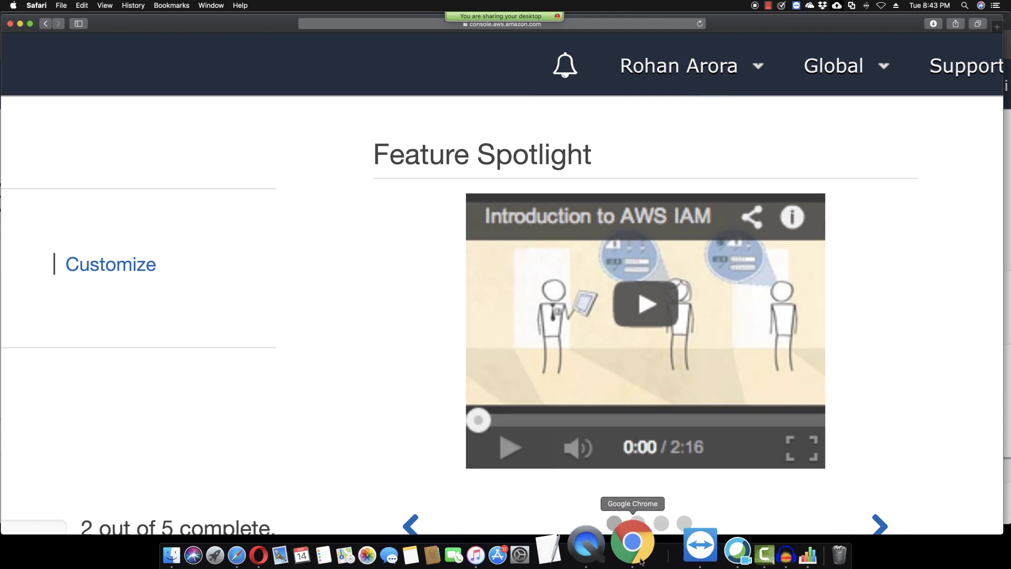
pyautogui.click(625, 545)
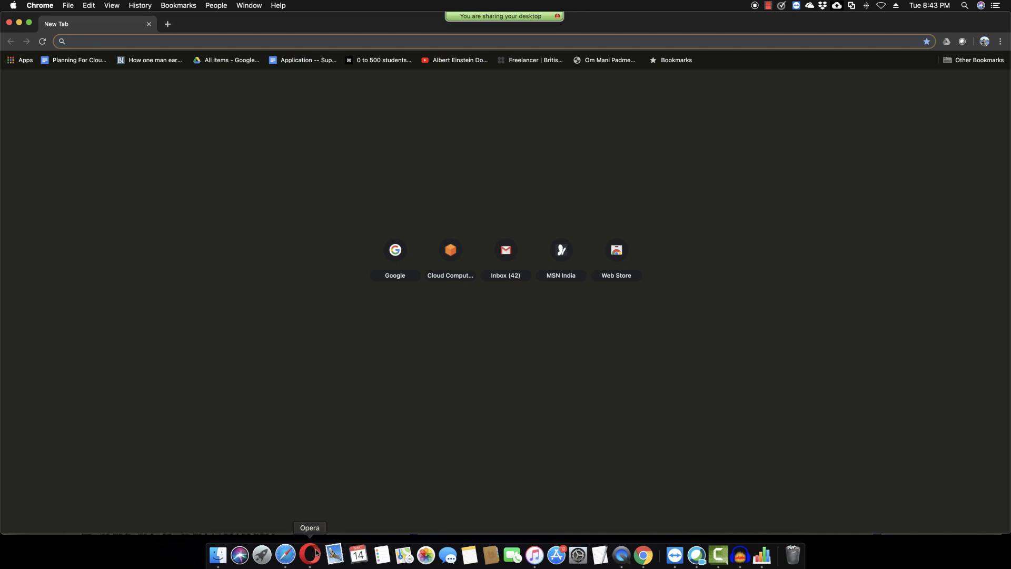
pyautogui.click(313, 553)
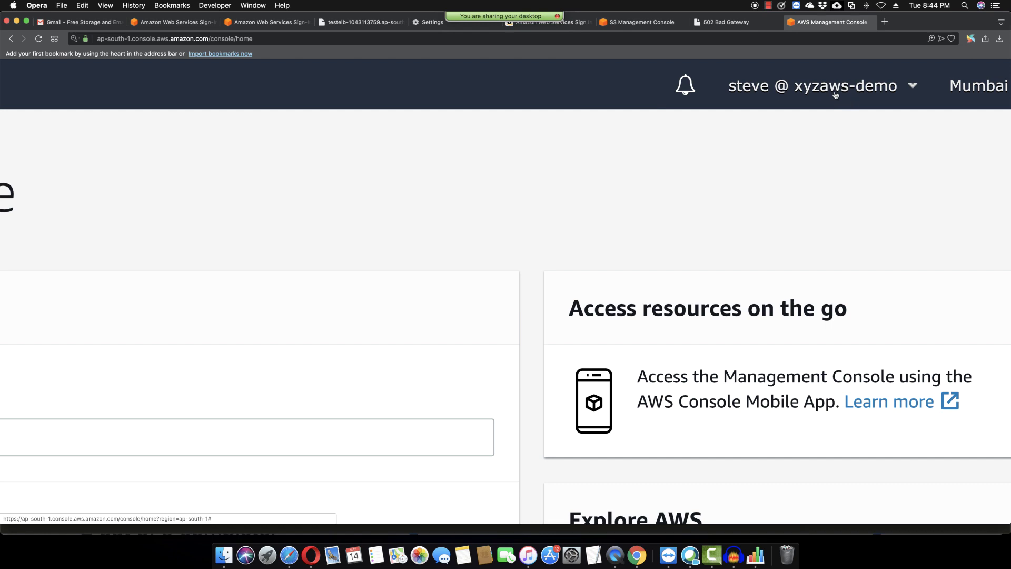
# Step: Open EC2 from All services and highlight its not-authorized errors for Mumbai resources
pyautogui.scroll(-5, 794, 225)
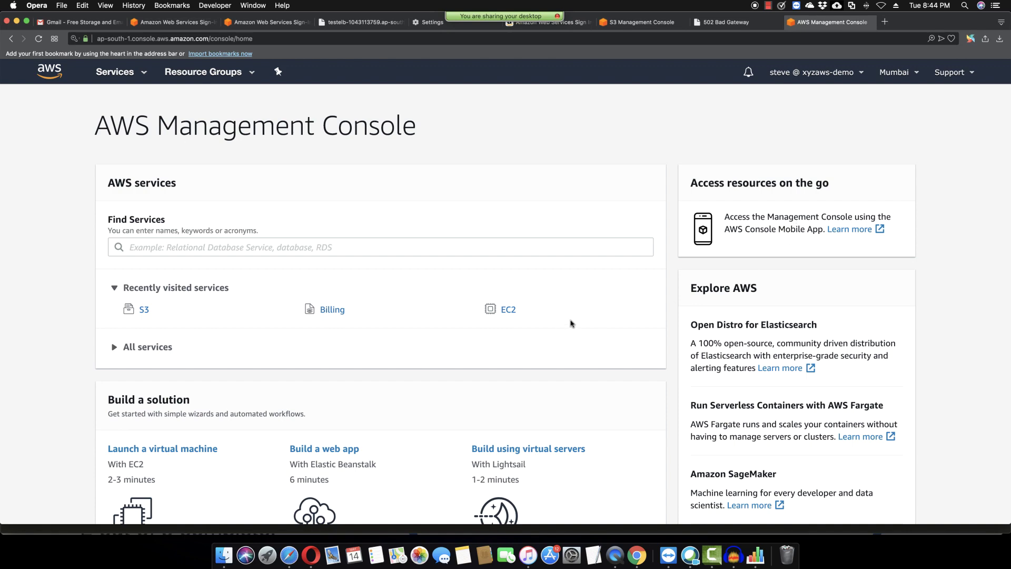
pyautogui.scroll(-3, 588, 311)
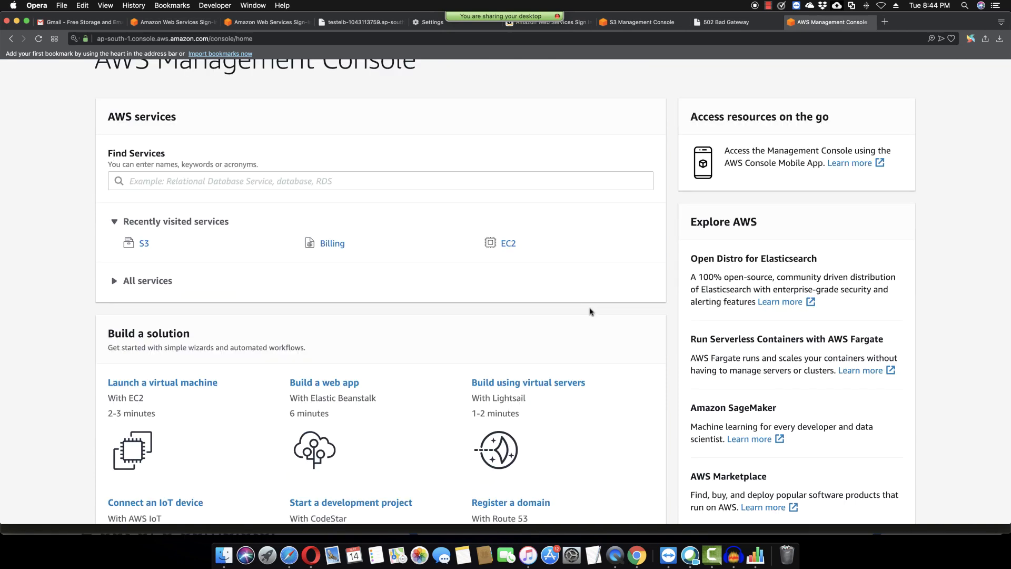
pyautogui.click(158, 280)
pyautogui.scroll(-1, 189, 319)
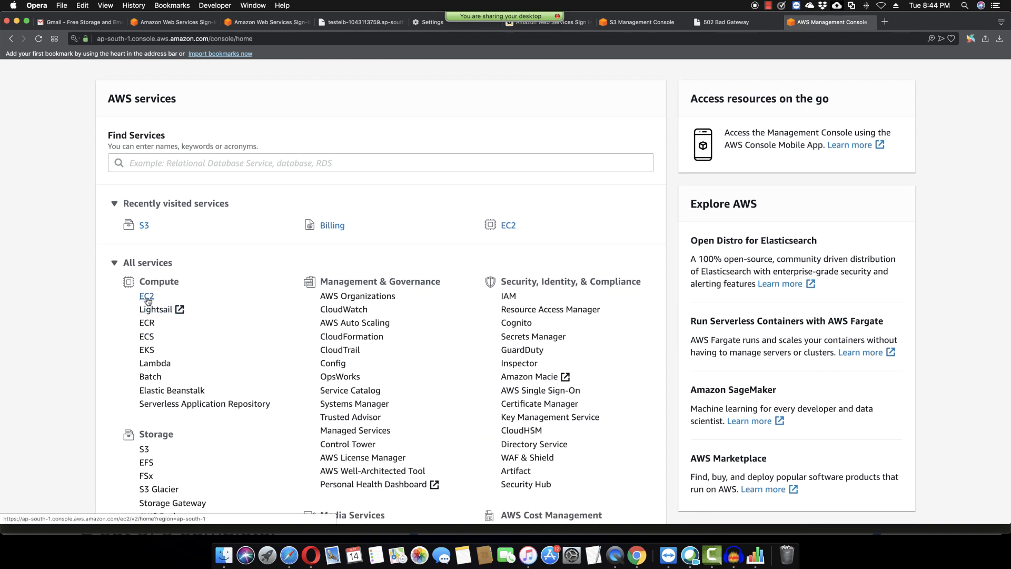
pyautogui.scroll(5, 148, 301)
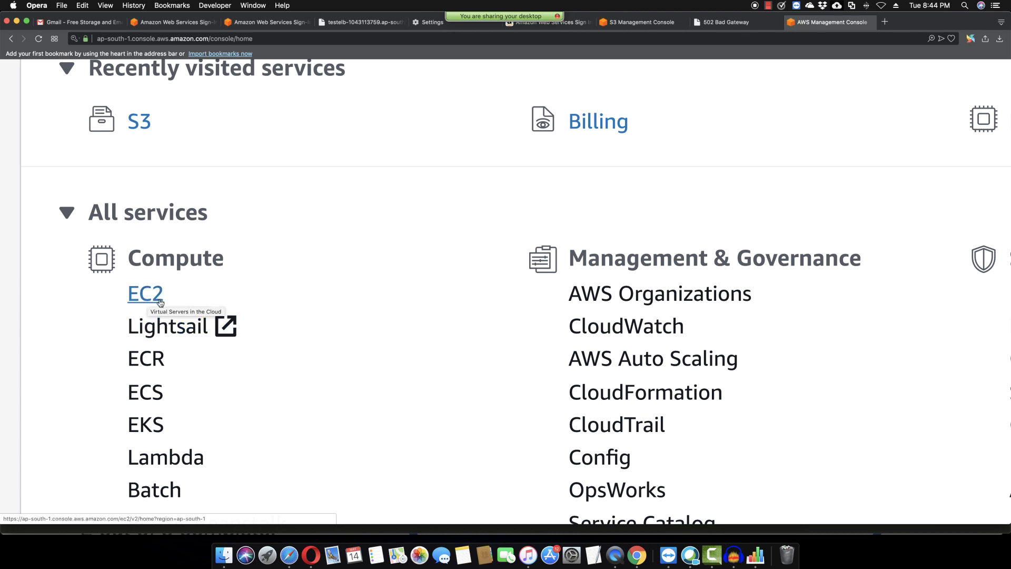
pyautogui.click(146, 296)
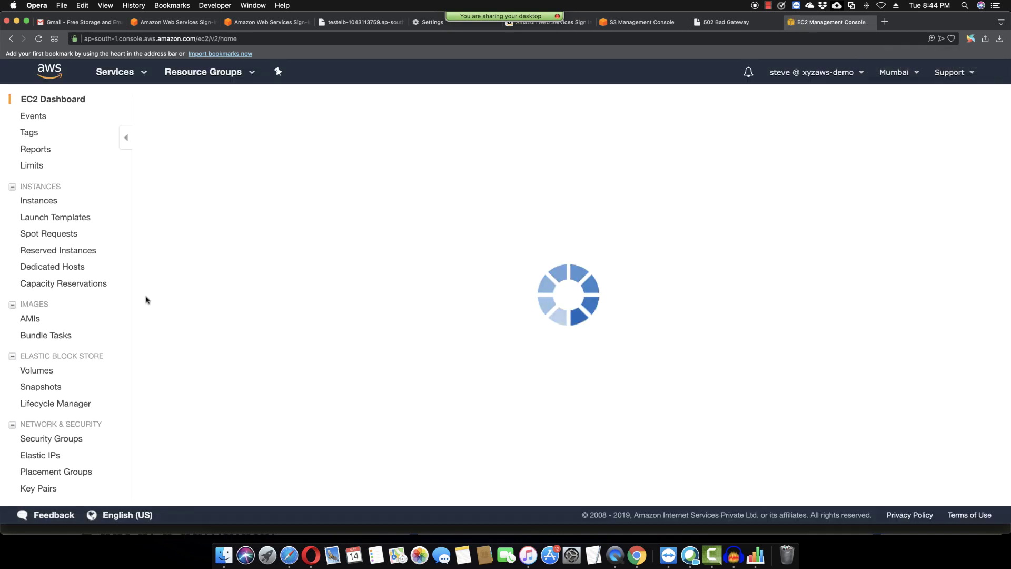
pyautogui.moveTo(185, 138); pyautogui.dragTo(465, 226)
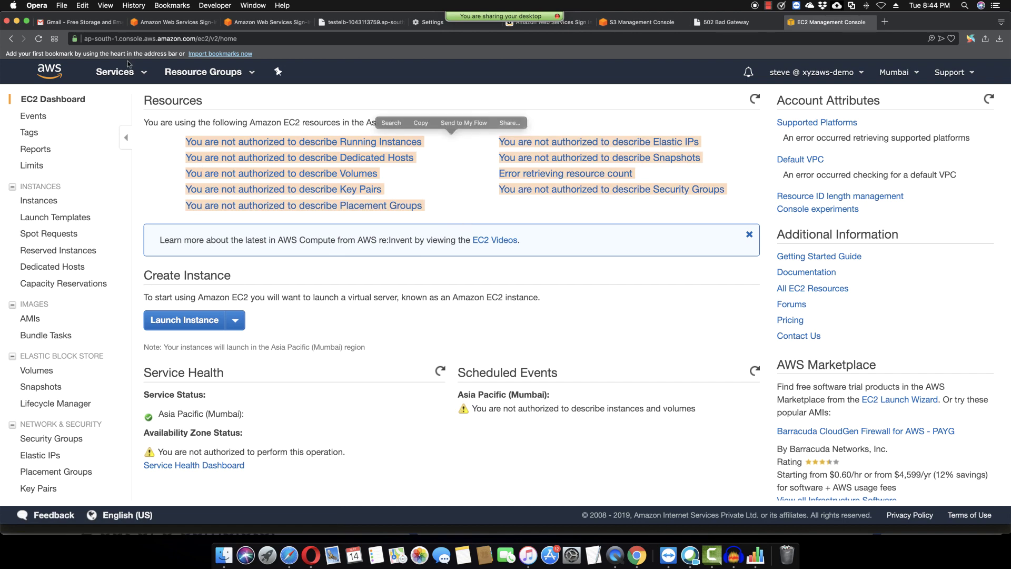
# Step: Open CloudWatch from Services and try its resource group filter
pyautogui.click(141, 77)
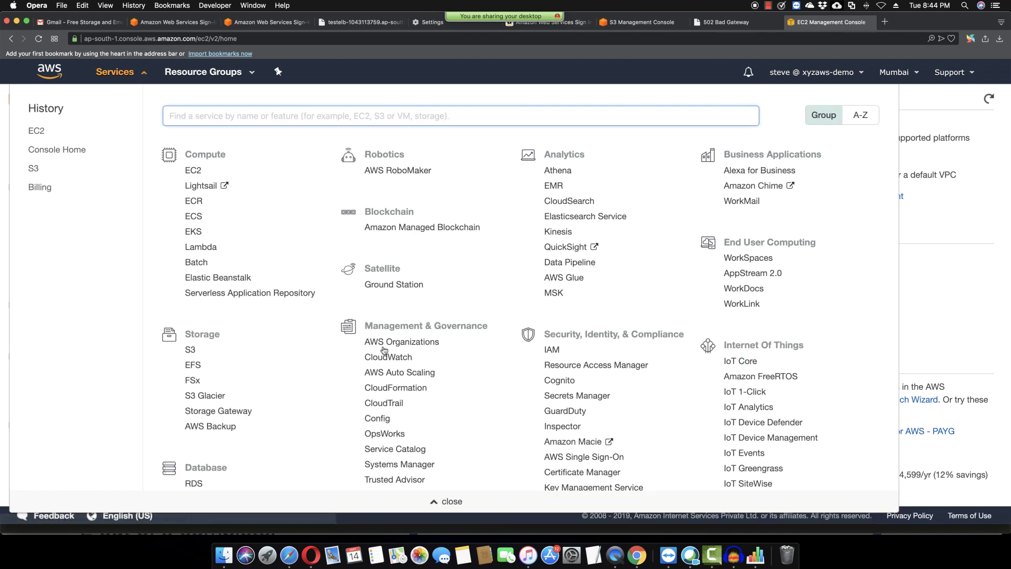
pyautogui.scroll(-3, 386, 348)
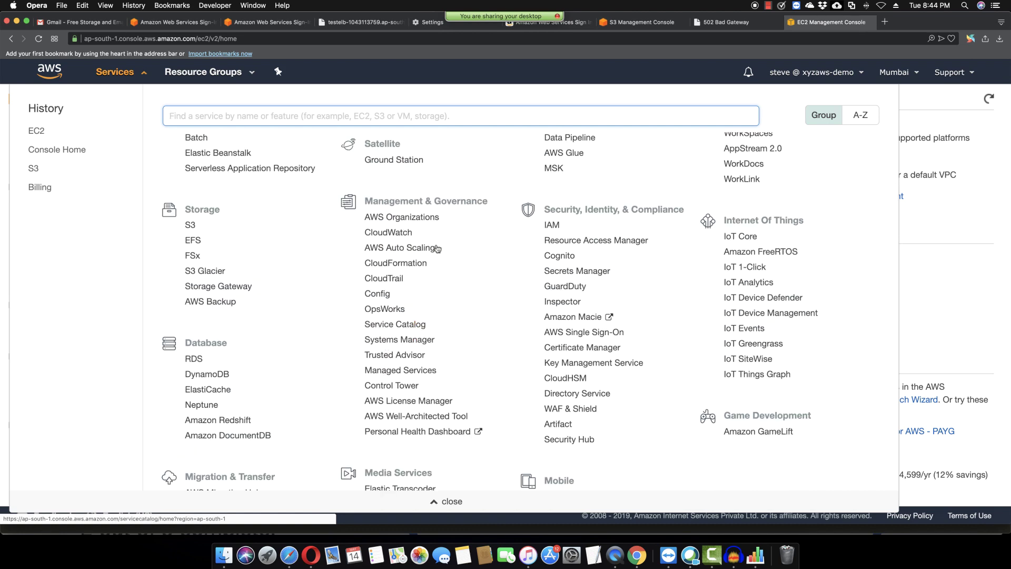
pyautogui.click(390, 232)
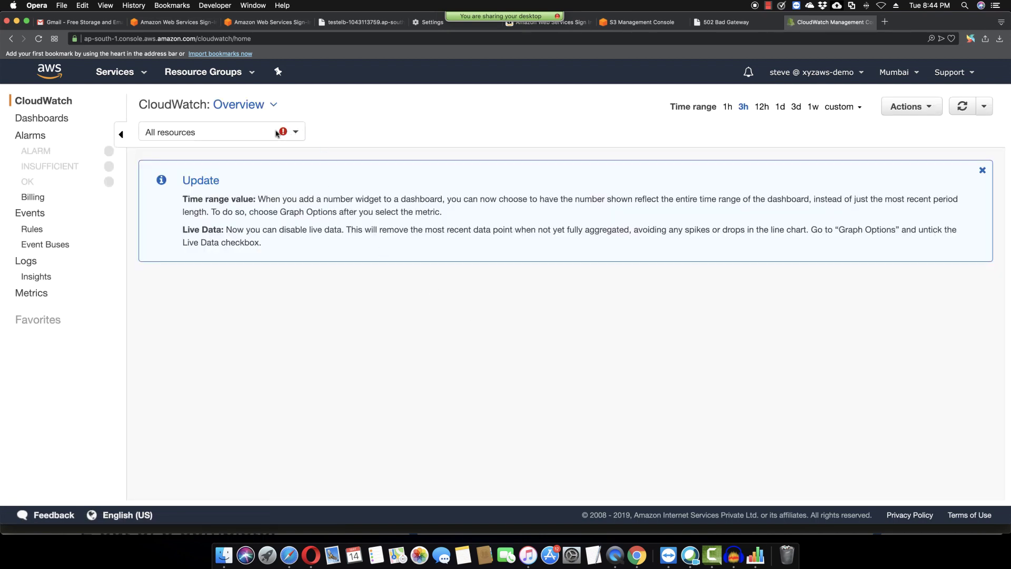
pyautogui.click(285, 135)
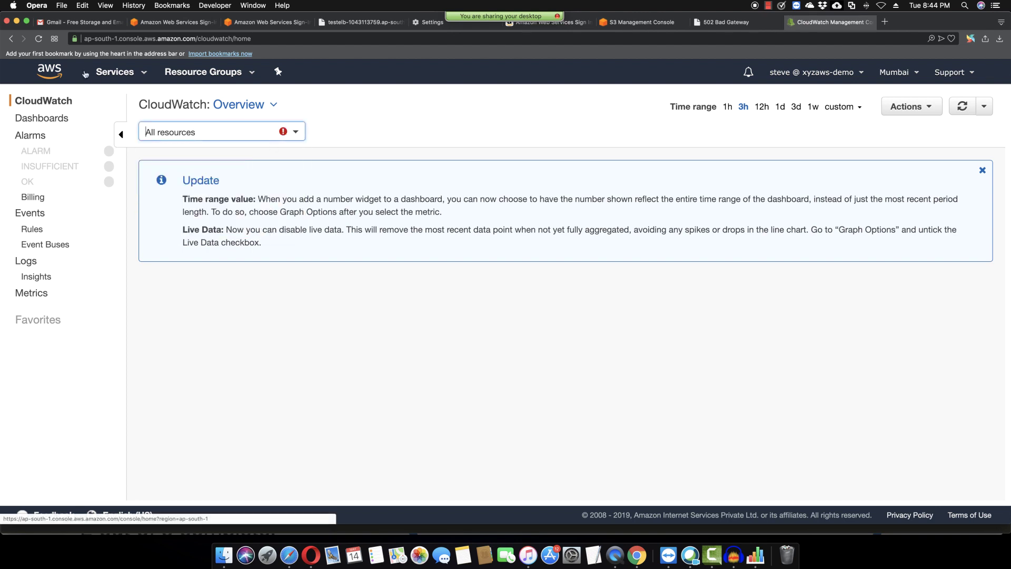
# Step: Open Storage Gateway, then switch to the Safari window with the IAM console
pyautogui.click(144, 77)
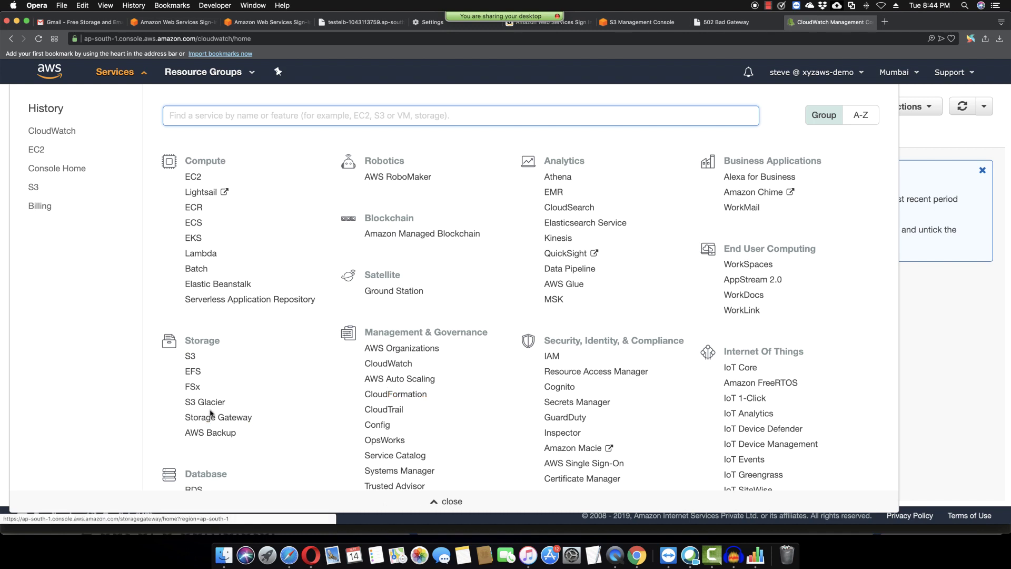
pyautogui.scroll(-1, 230, 417)
pyautogui.click(230, 415)
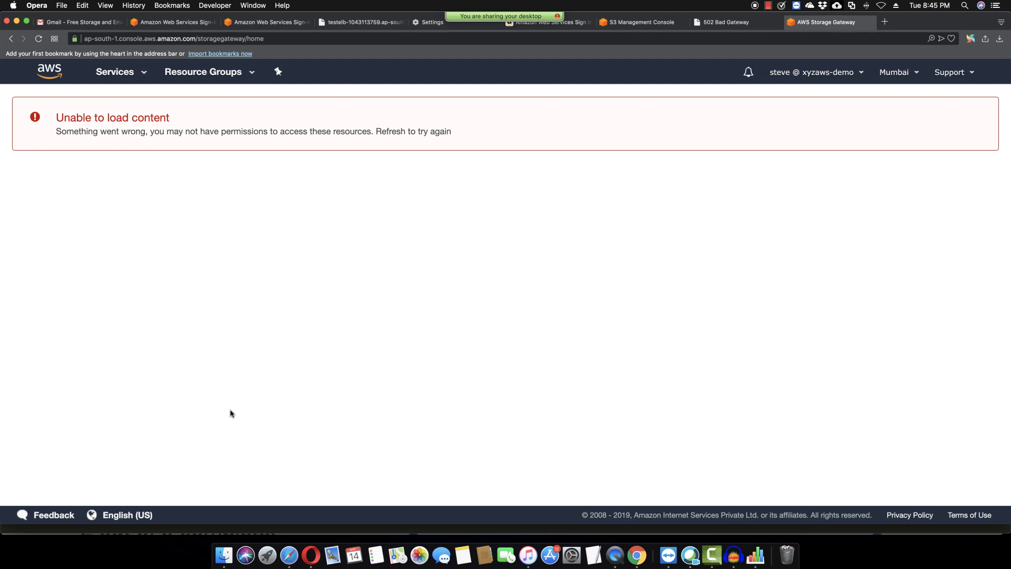
pyautogui.click(289, 554)
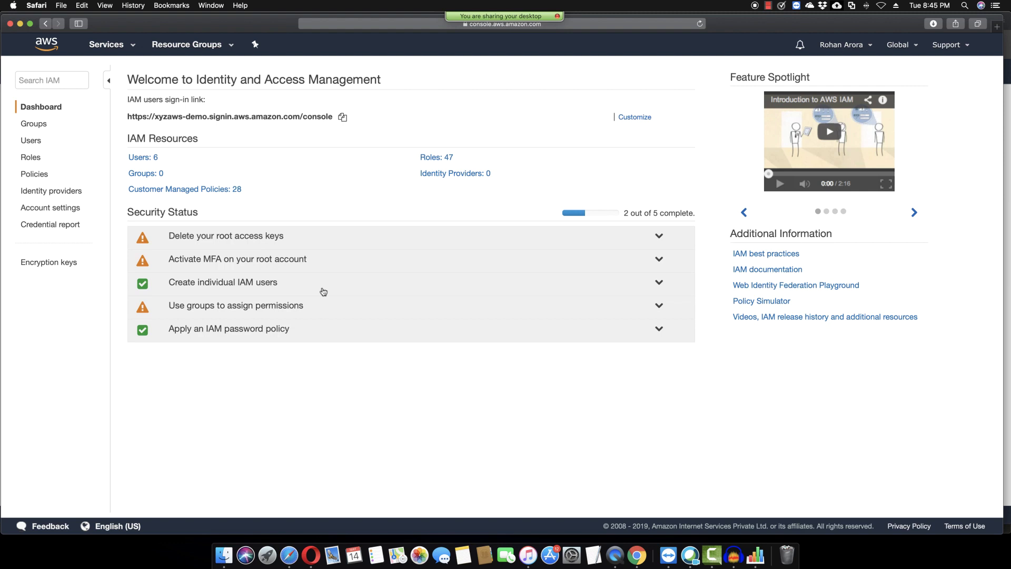
# Step: Open a user's summary from Users and start Add permissions from its Permissions tab
pyautogui.click(140, 158)
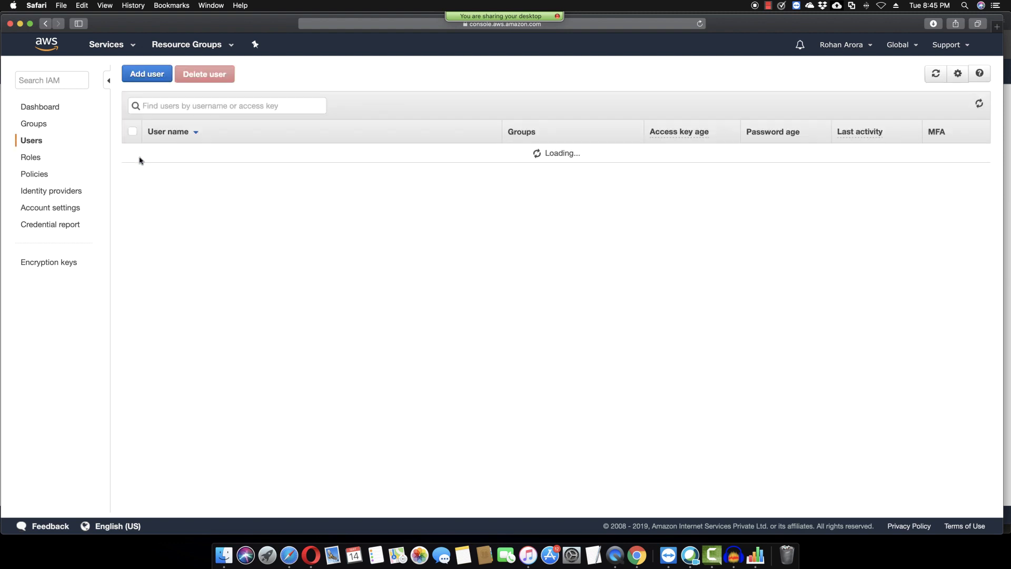
pyautogui.click(157, 214)
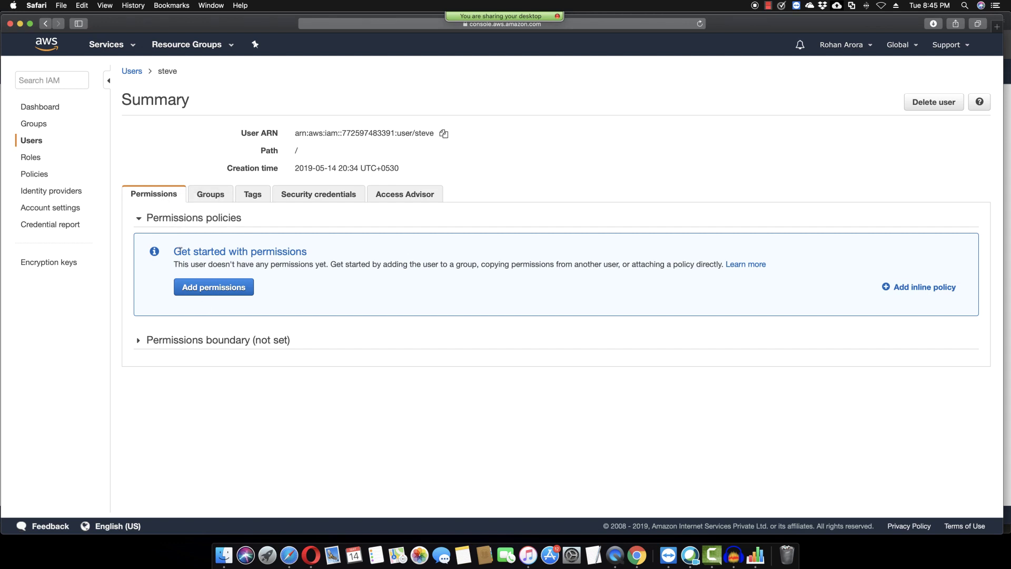
pyautogui.moveTo(179, 251); pyautogui.dragTo(314, 252)
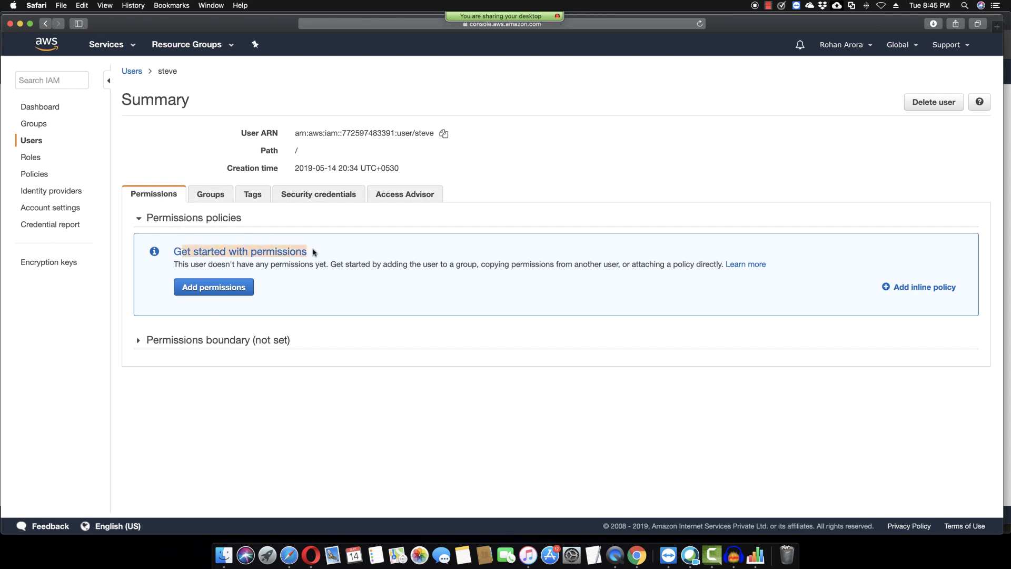
pyautogui.click(227, 296)
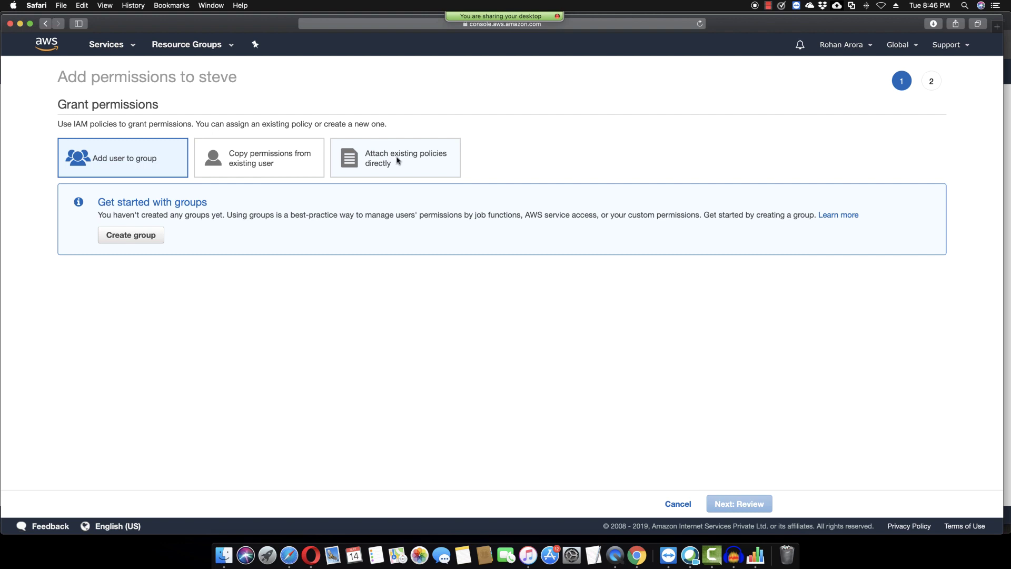
# Step: Switch to attaching existing policies directly and browse the policy table
pyautogui.click(398, 162)
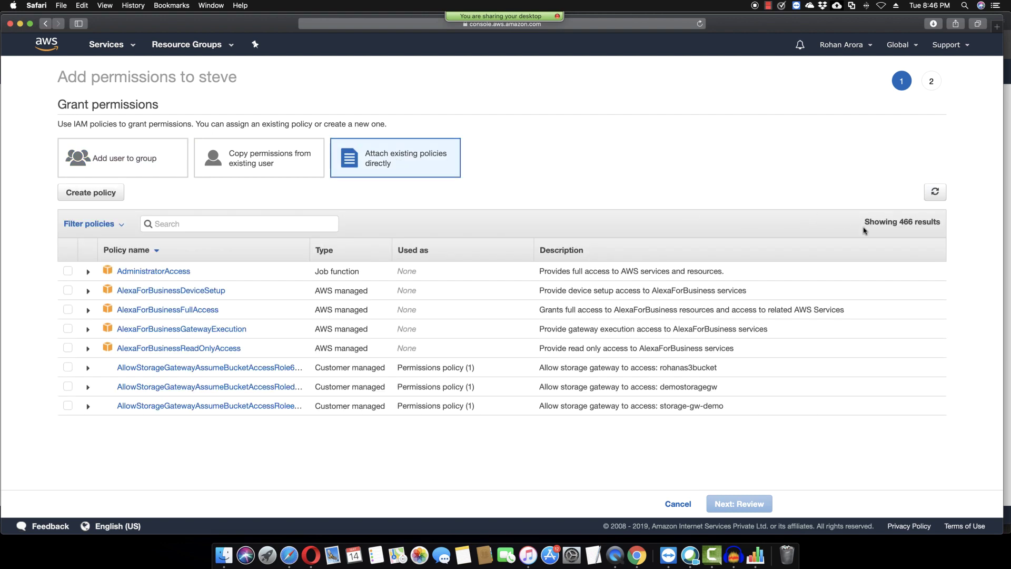
pyautogui.scroll(5, 889, 234)
pyautogui.hscroll(4, 889, 234)
pyautogui.scroll(1, 889, 234)
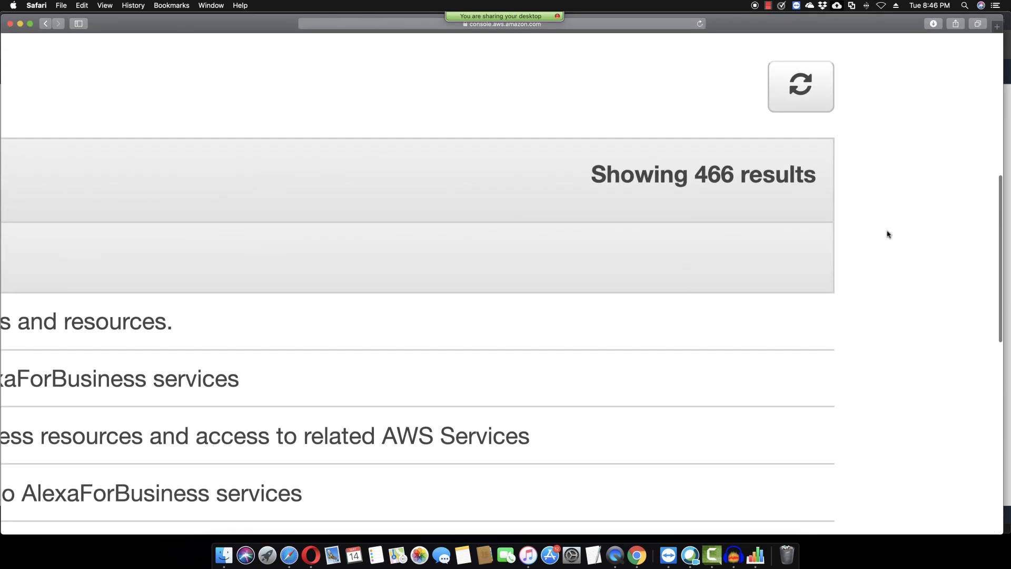
pyautogui.hscroll(-4, 736, 262)
pyautogui.scroll(-5, 735, 262)
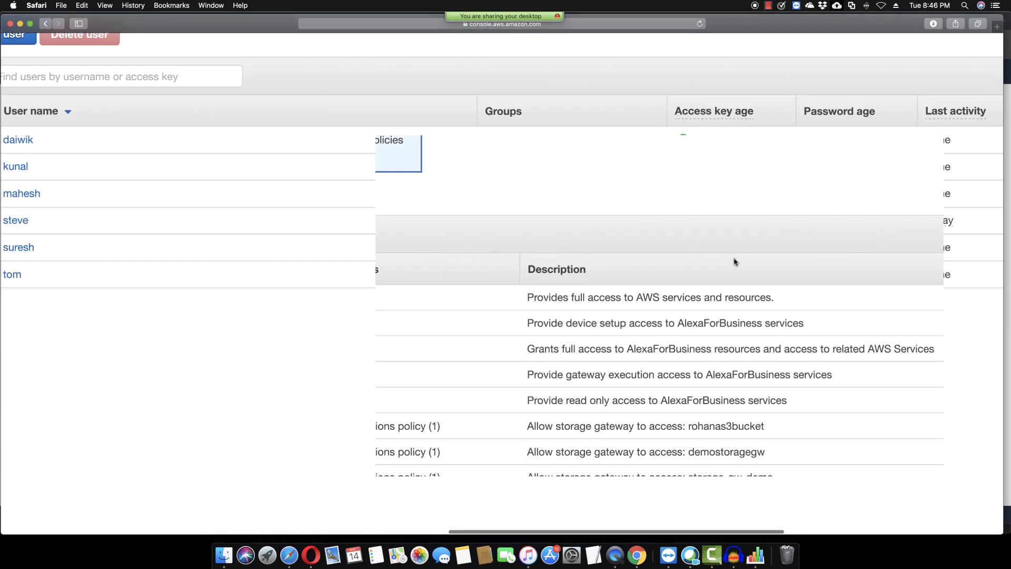
pyautogui.hscroll(-4, 736, 262)
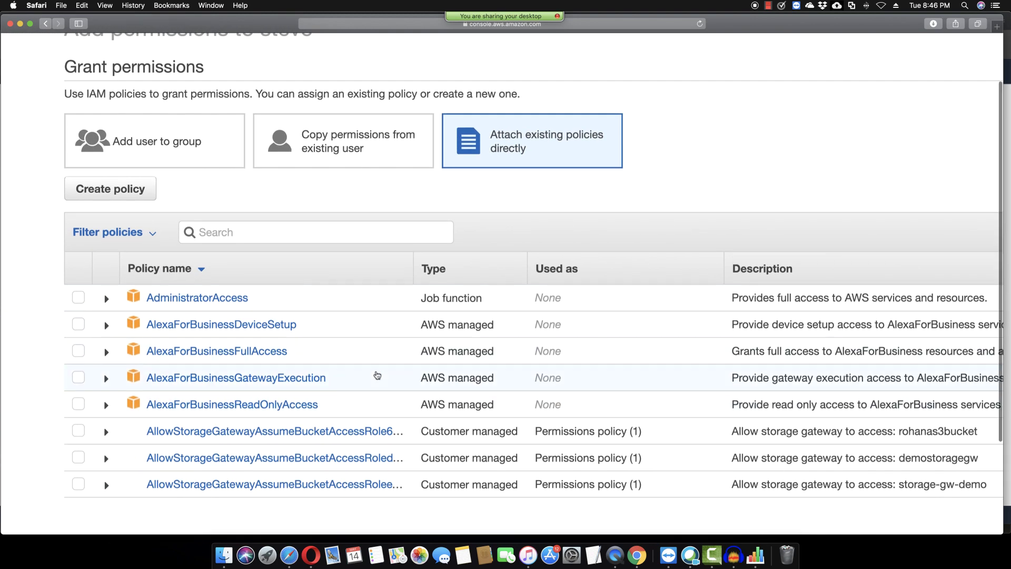
pyautogui.scroll(-2, 375, 374)
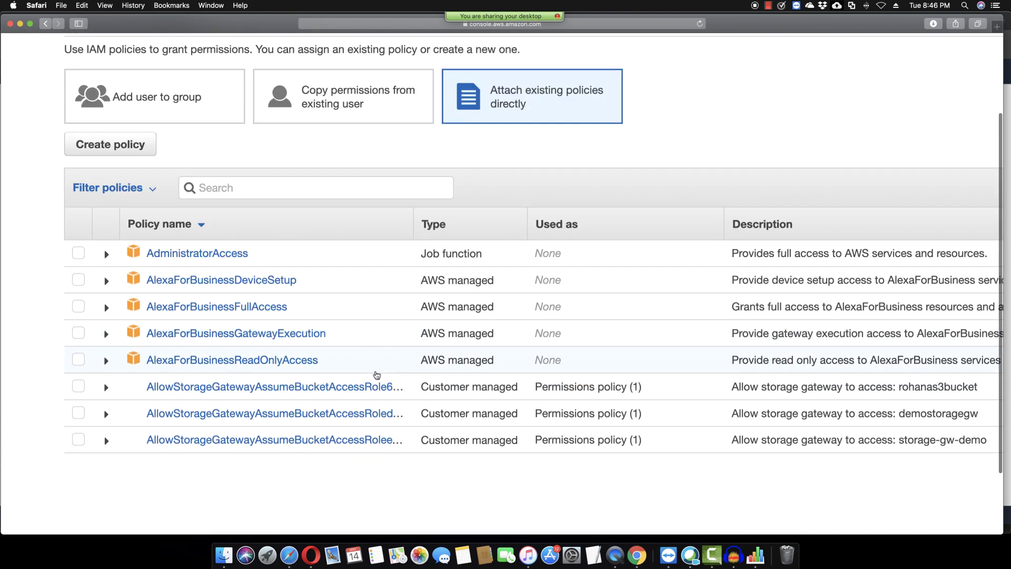
pyautogui.scroll(-3, 375, 376)
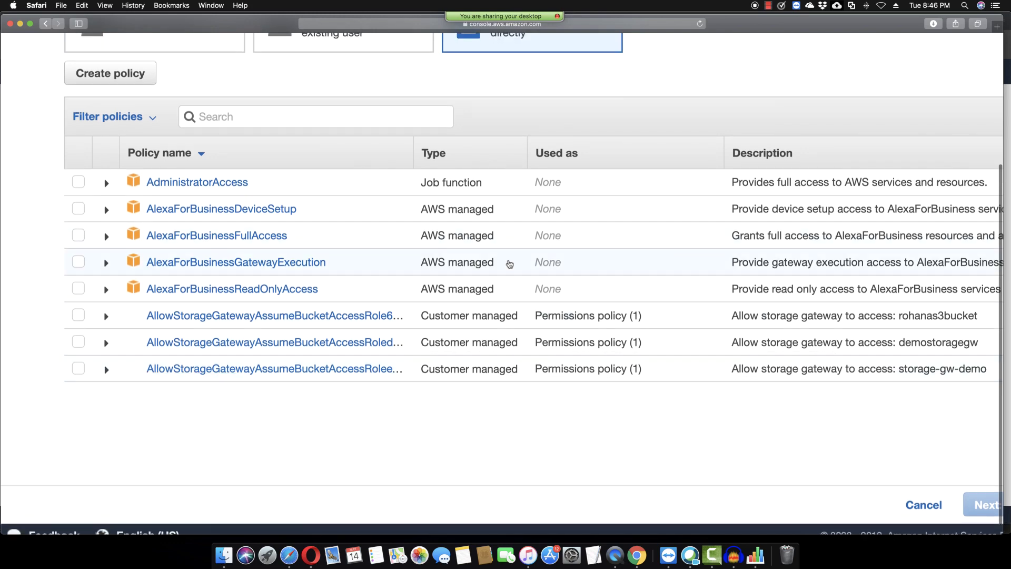
pyautogui.scroll(7, 509, 264)
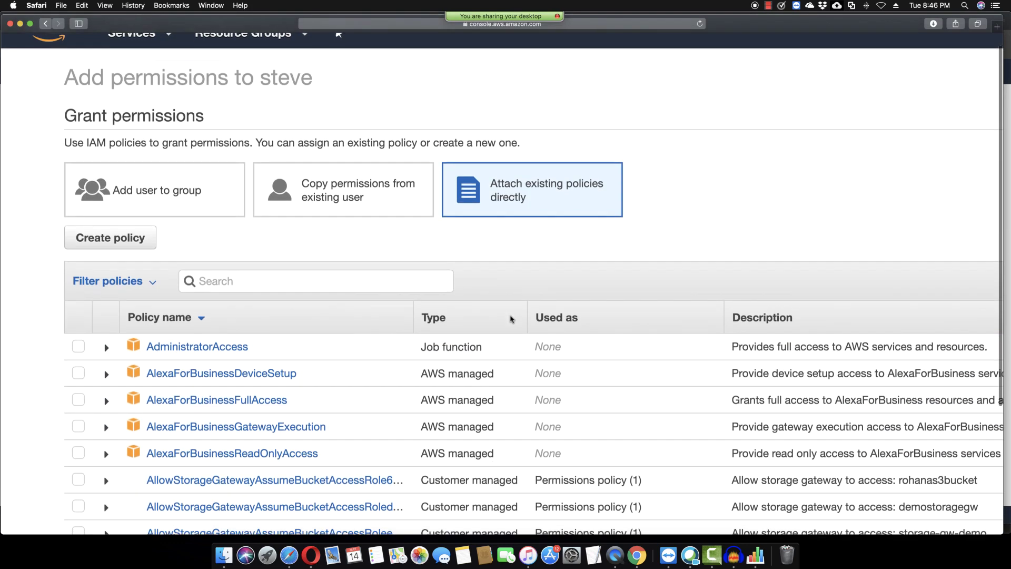
pyautogui.scroll(-10, 509, 318)
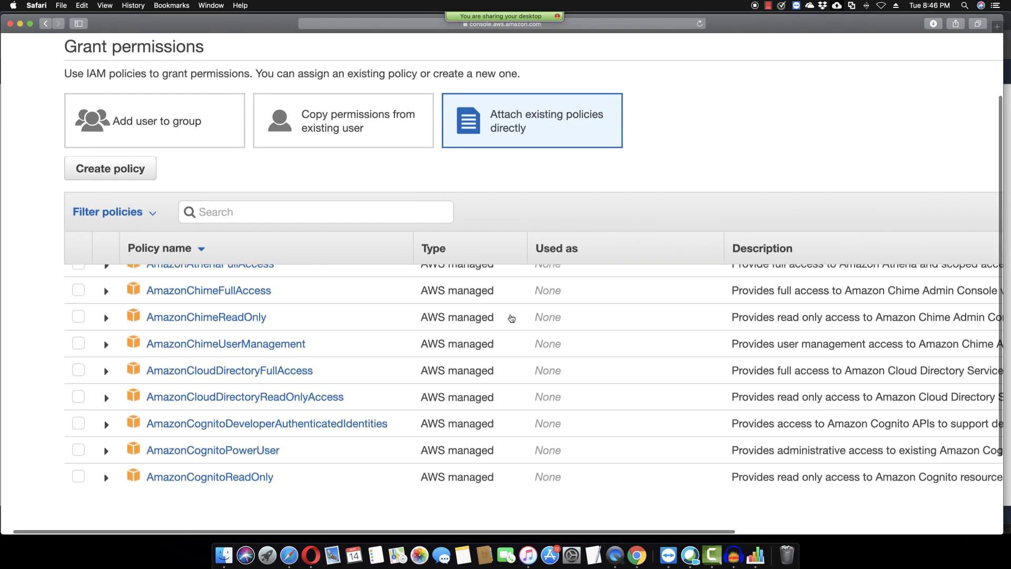
pyautogui.scroll(-15, 511, 318)
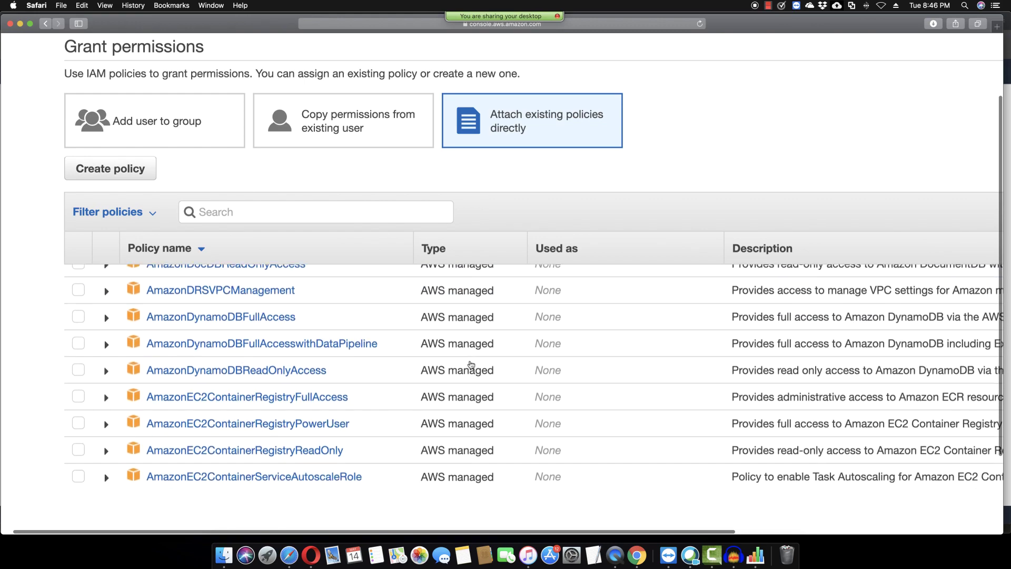
pyautogui.scroll(-3, 471, 364)
pyautogui.scroll(15, 470, 364)
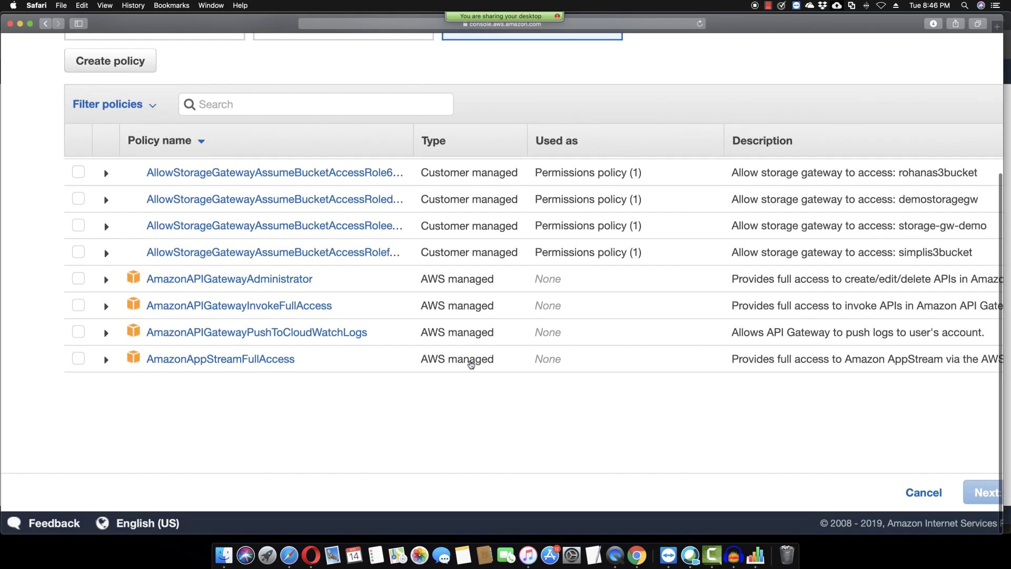
pyautogui.scroll(10, 470, 364)
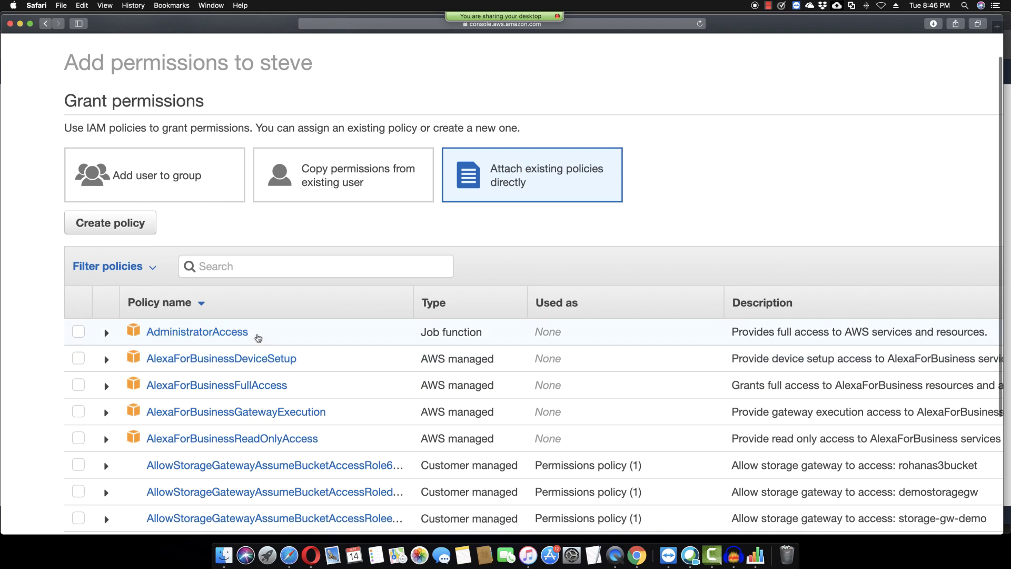
# Step: Point out AdministratorAccess and its Job function type, then bring up the policy filter options
pyautogui.moveTo(246, 331); pyautogui.dragTo(149, 335)
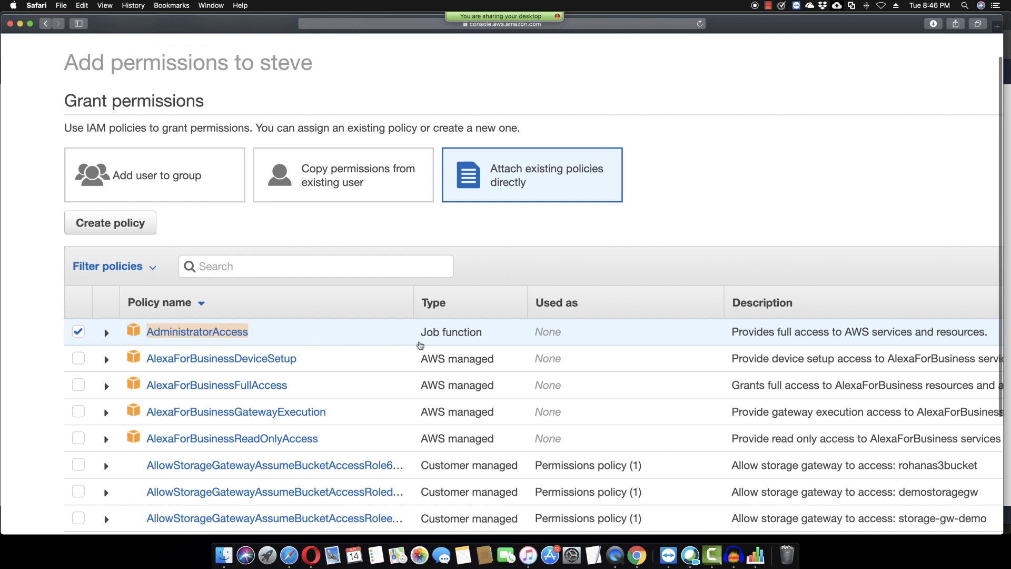
pyautogui.moveTo(483, 332); pyautogui.dragTo(422, 330)
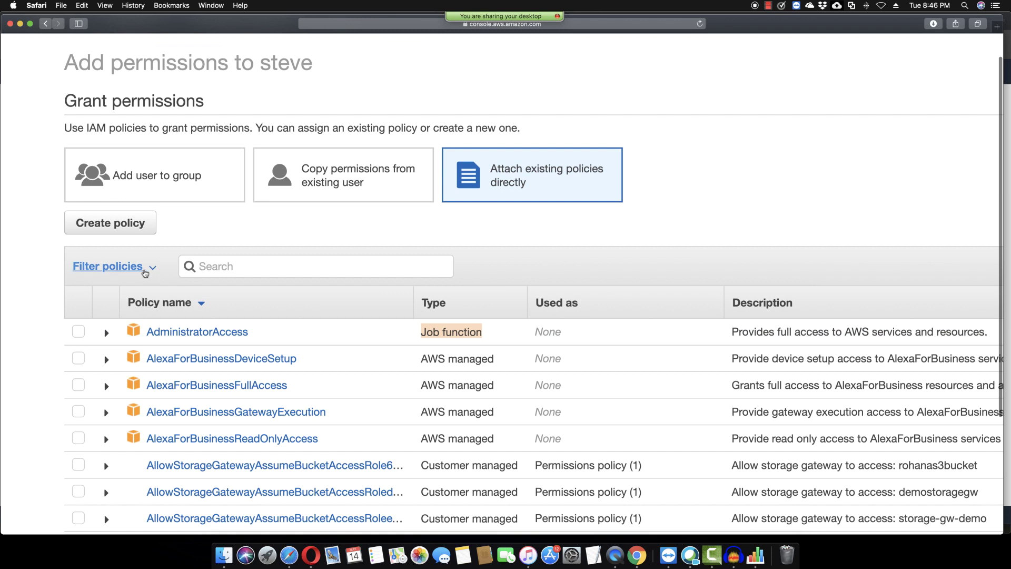
pyautogui.click(151, 269)
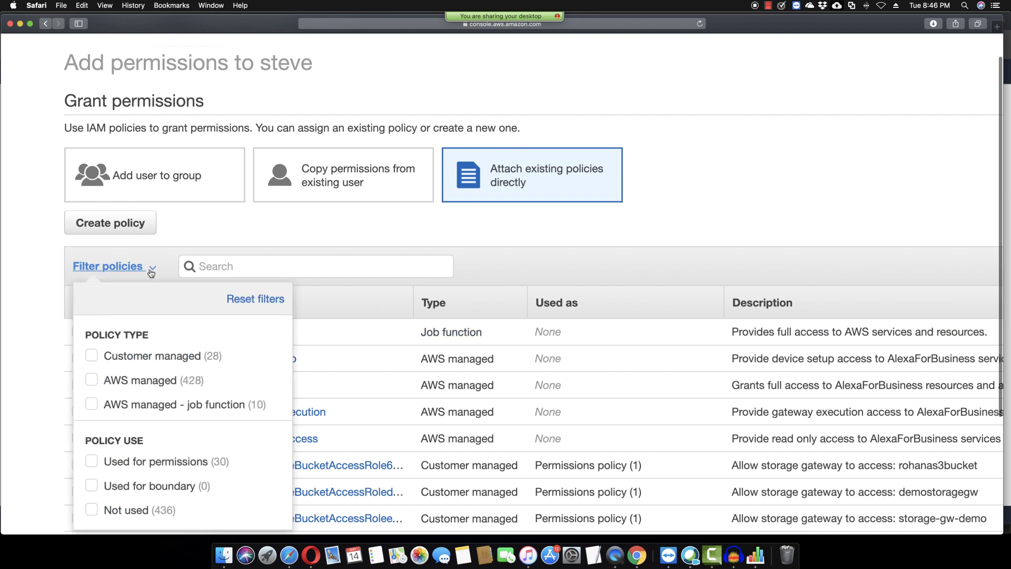
# Step: Filter to AWS managed job function policies and review the list from AdministratorAccess to SecurityAudit
pyautogui.scroll(-1, 140, 379)
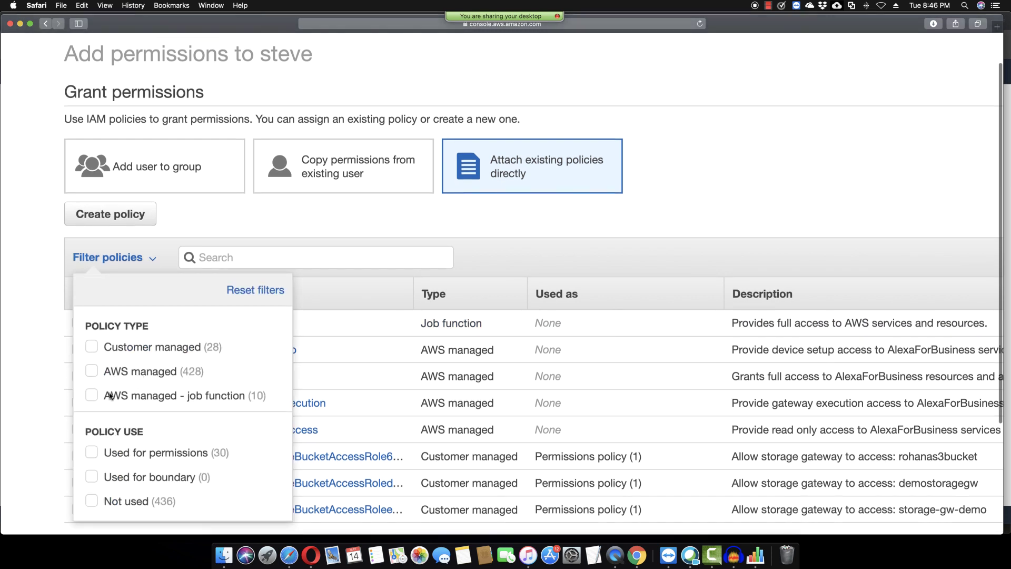
pyautogui.click(92, 394)
pyautogui.click(496, 188)
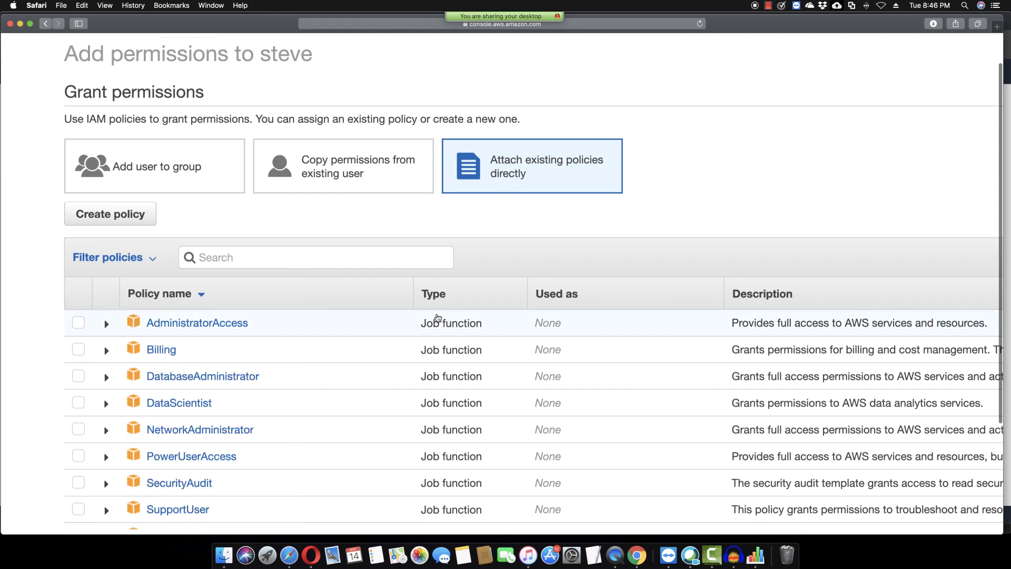
pyautogui.scroll(-1, 435, 320)
pyautogui.scroll(2, 435, 320)
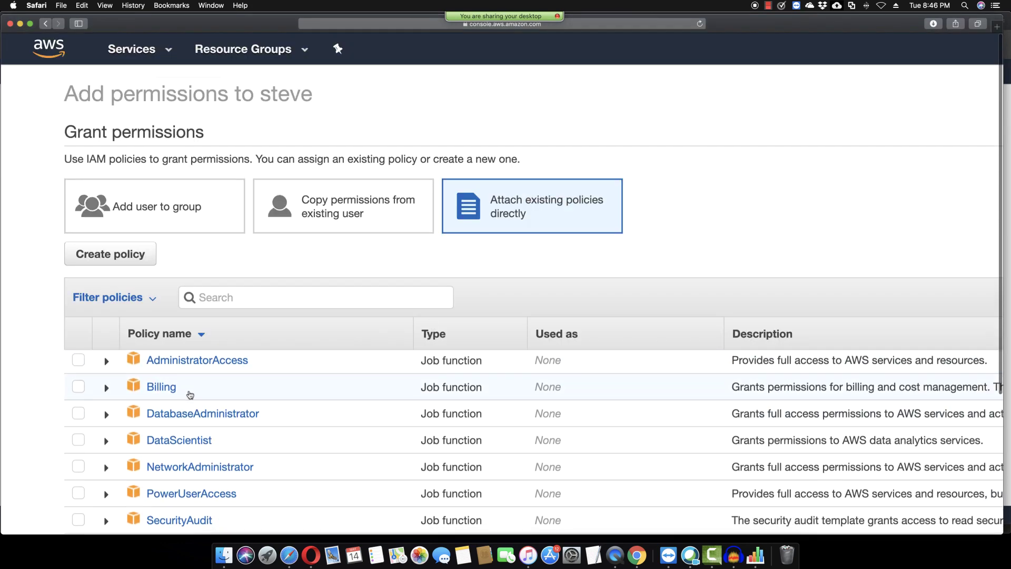
pyautogui.scroll(-2, 202, 415)
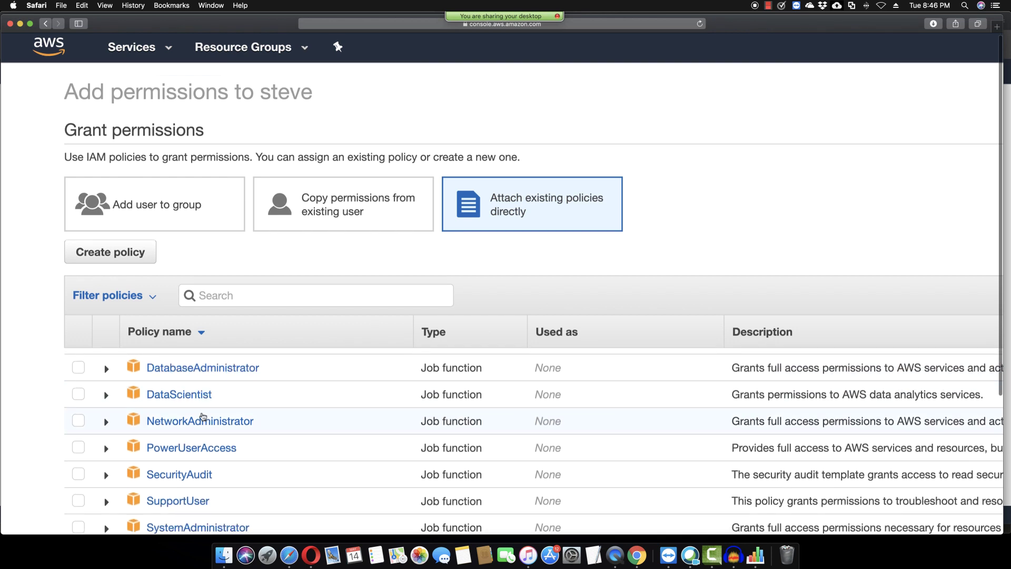
pyautogui.scroll(-1, 203, 416)
pyautogui.scroll(-2, 204, 414)
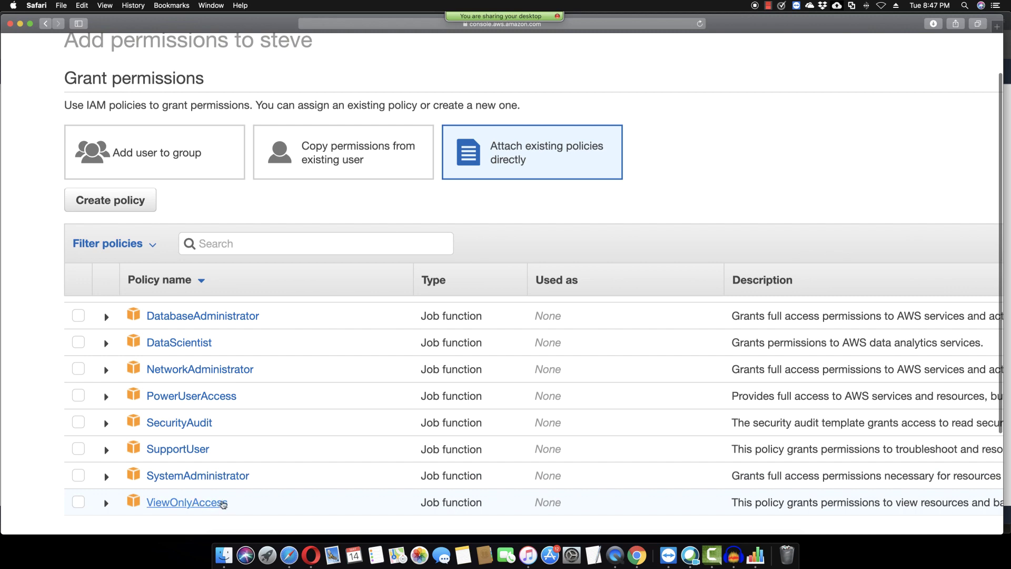
pyautogui.scroll(-6, 200, 503)
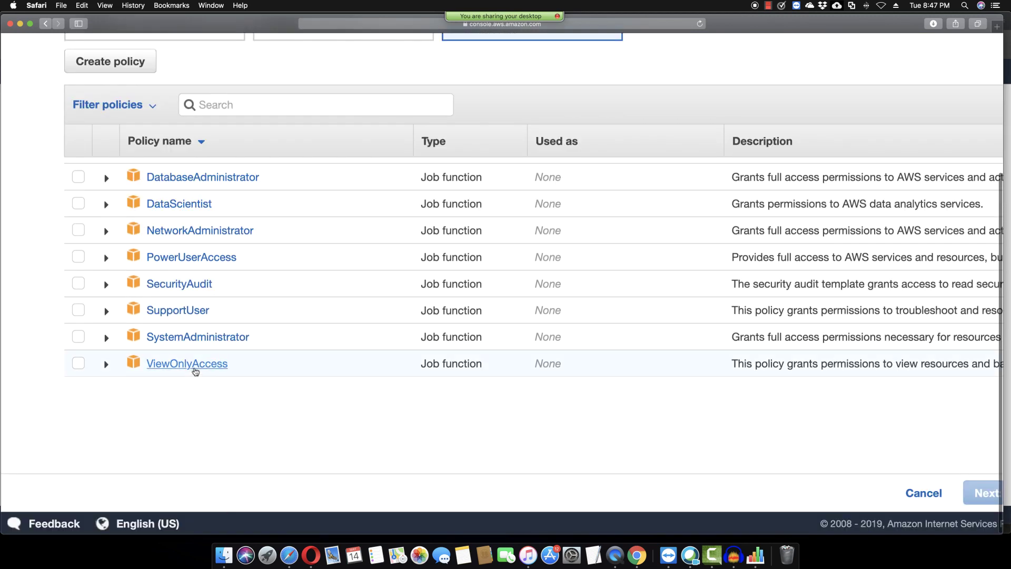
pyautogui.scroll(9, 195, 372)
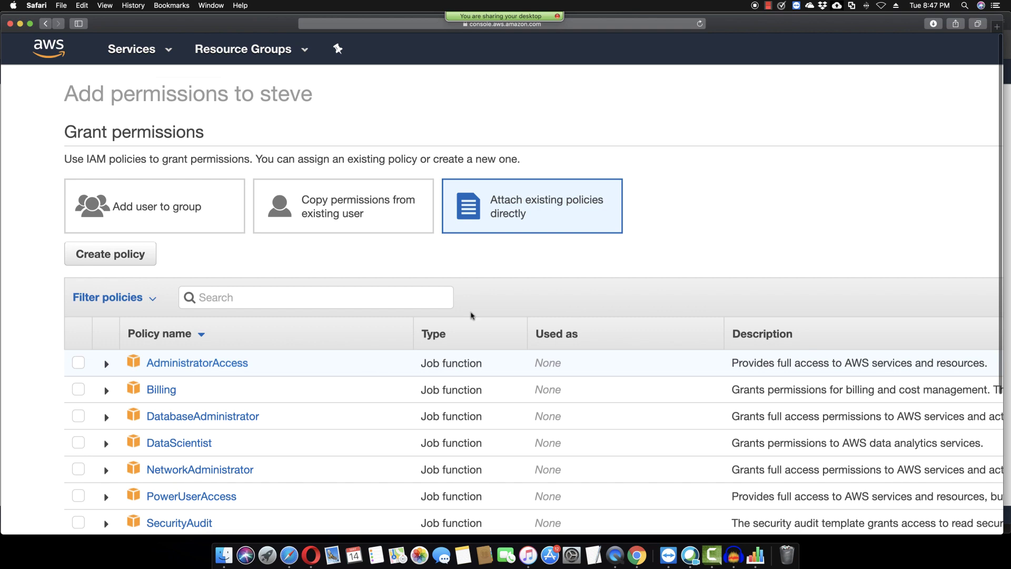
pyautogui.hscroll(3, 788, 357)
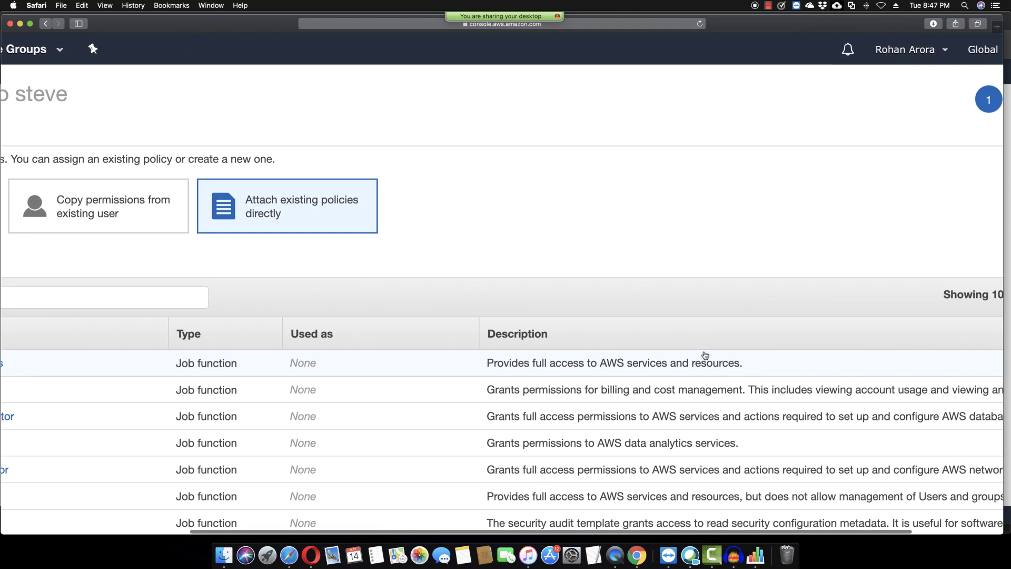
pyautogui.scroll(5, 704, 356)
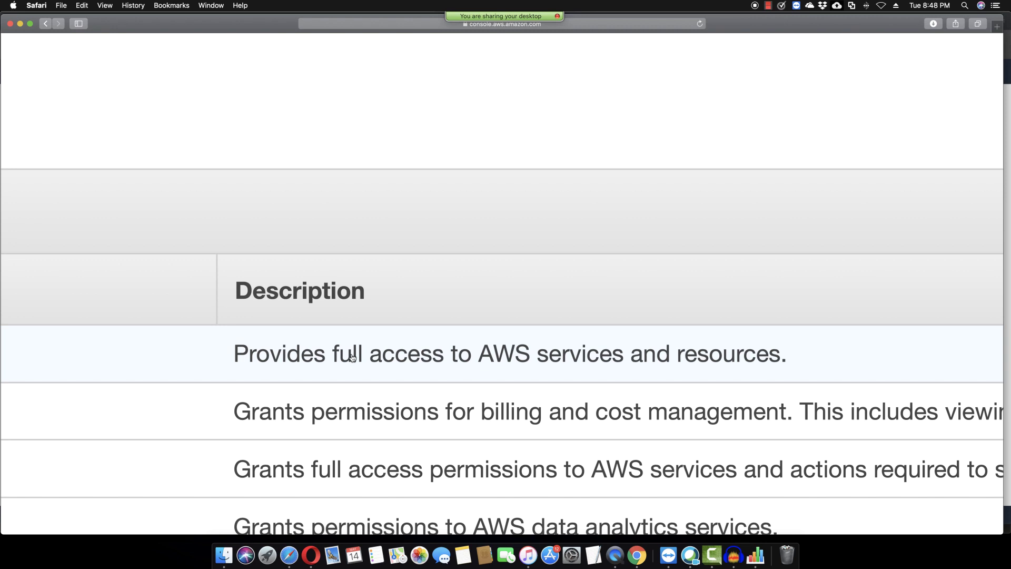
pyautogui.hscroll(-15, 353, 357)
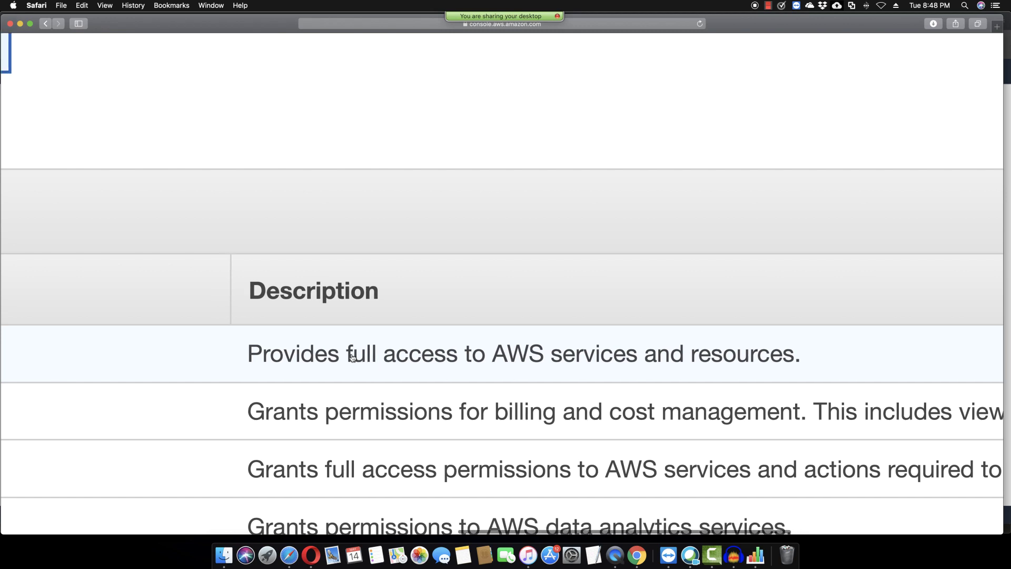
pyautogui.hscroll(-5, 315, 353)
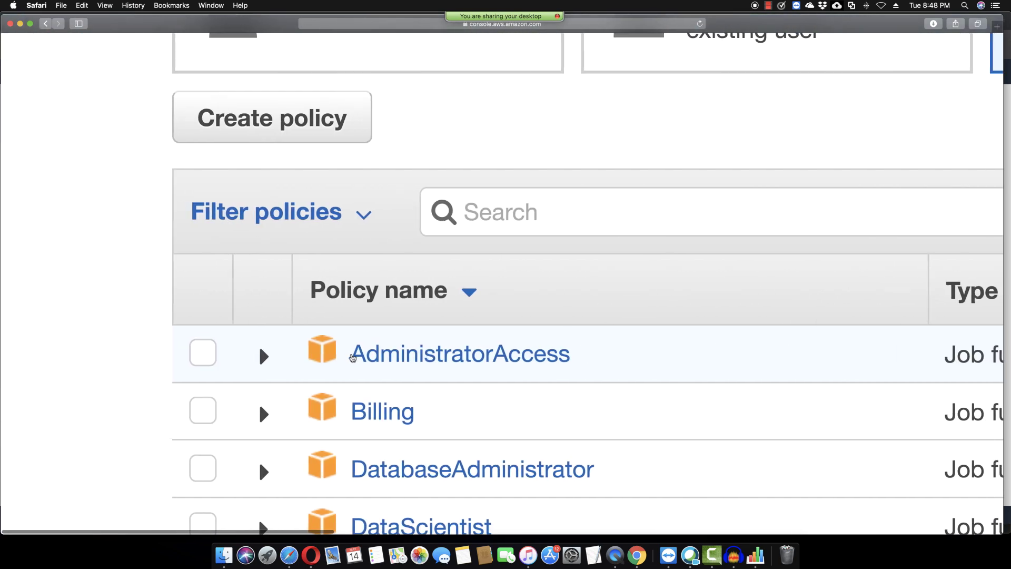
# Step: Expand AdministratorAccess to show its JSON: version 2012-10-17, Allow, Action "*", Resource "*"
pyautogui.click(261, 356)
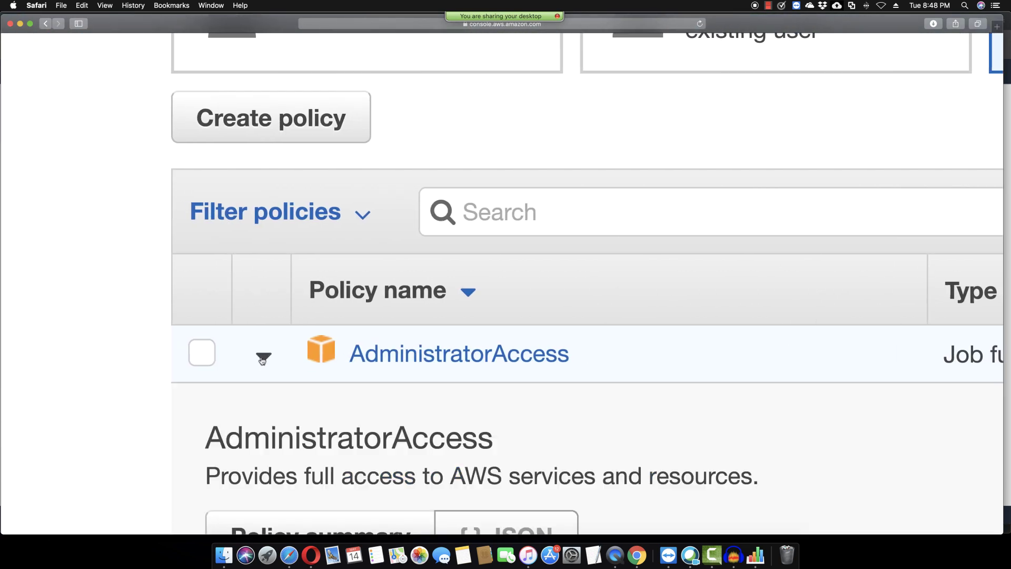
pyautogui.scroll(-3, 363, 383)
pyautogui.scroll(-3, 363, 382)
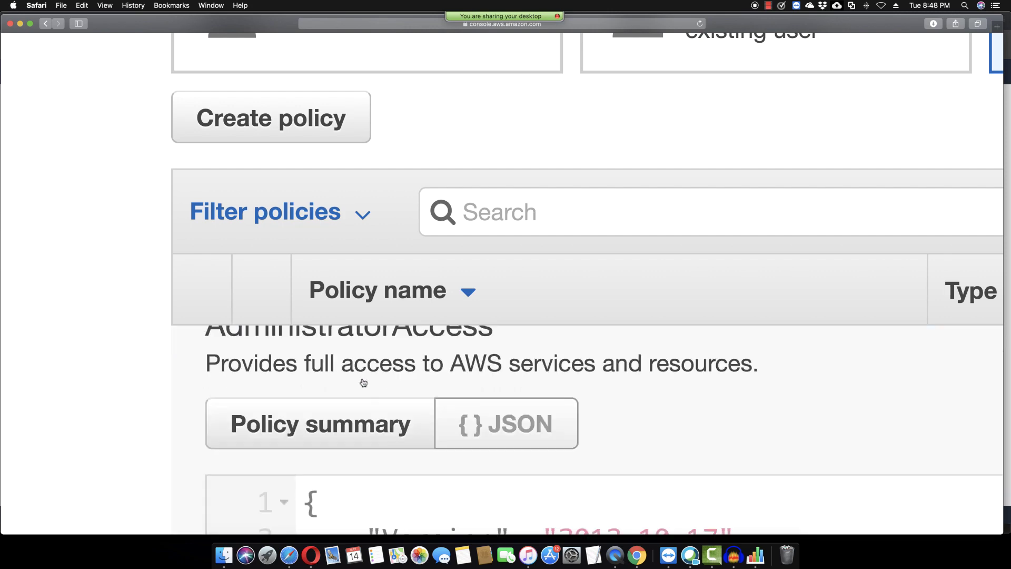
pyautogui.scroll(-5, 362, 377)
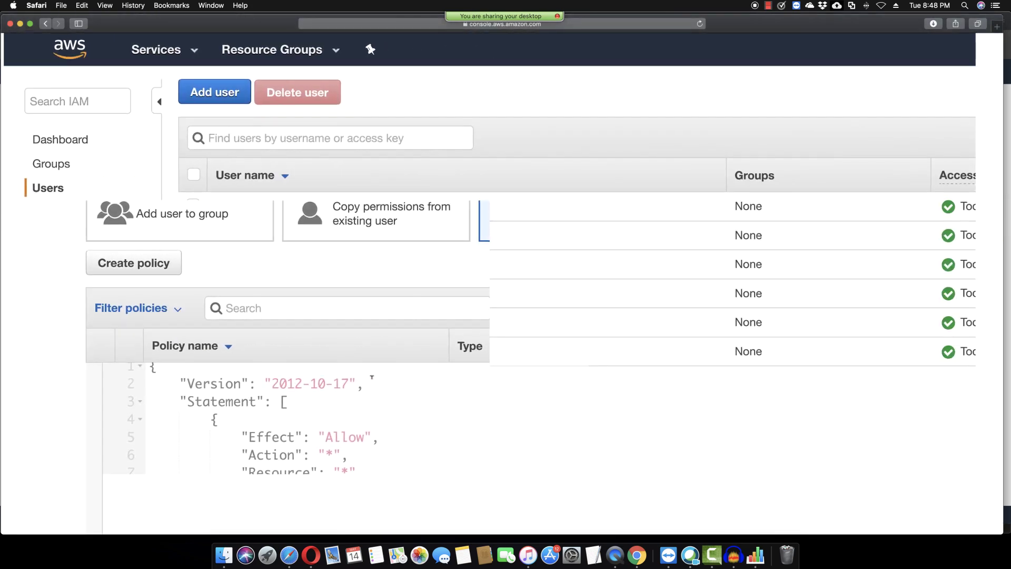
pyautogui.scroll(-1, 295, 410)
pyautogui.scroll(1, 283, 395)
pyautogui.scroll(3, 283, 395)
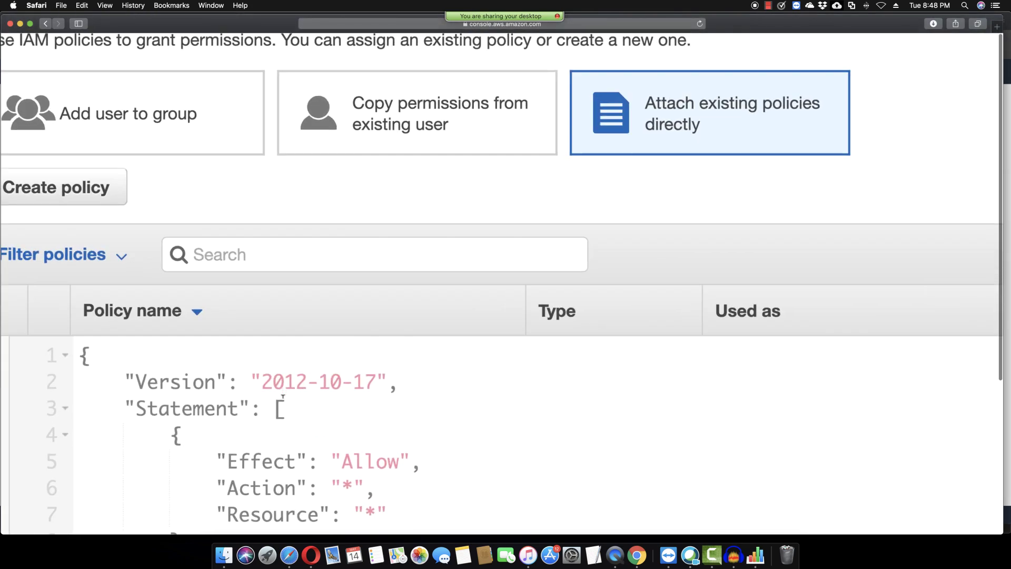
pyautogui.scroll(-2, 293, 366)
pyautogui.scroll(3, 292, 365)
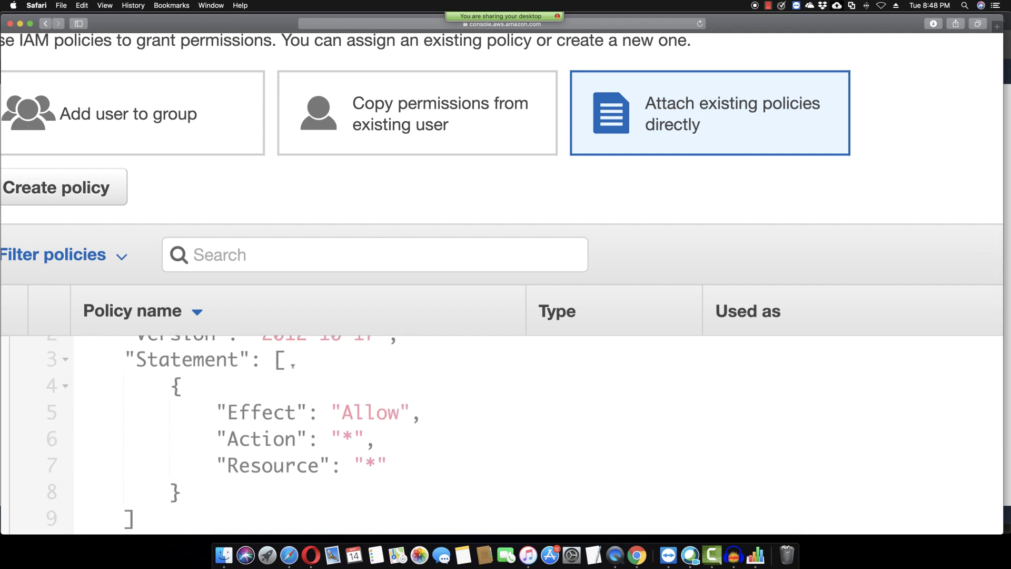
pyautogui.scroll(3, 292, 365)
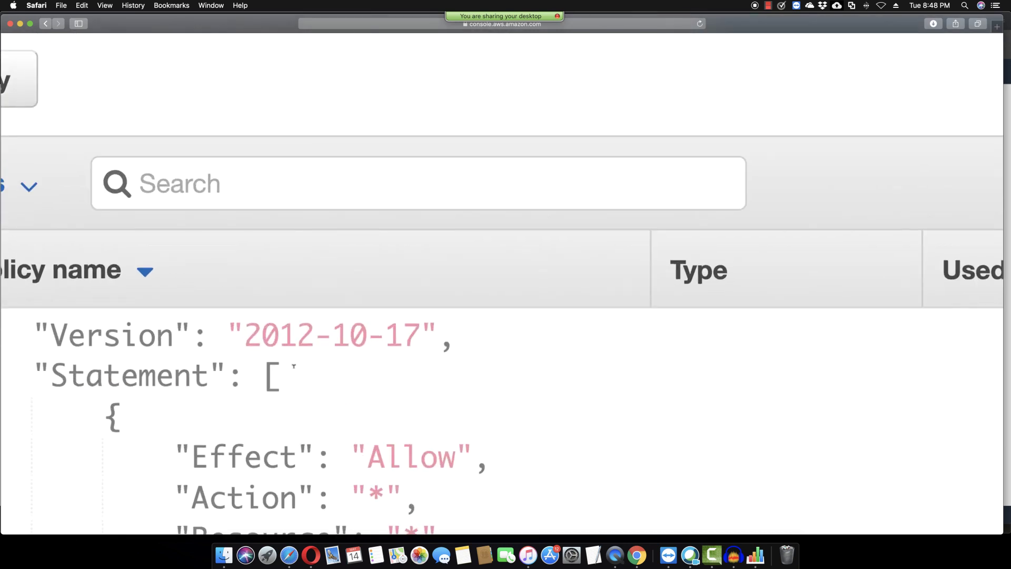
pyautogui.hscroll(-2, 292, 366)
pyautogui.scroll(-1, 293, 365)
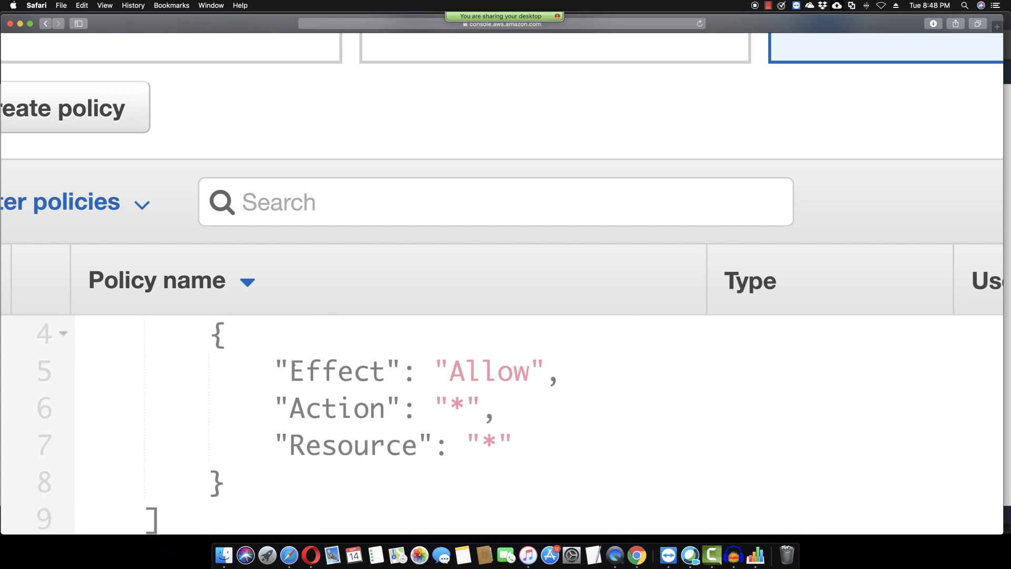
pyautogui.scroll(1, 294, 364)
pyautogui.scroll(-3, 294, 365)
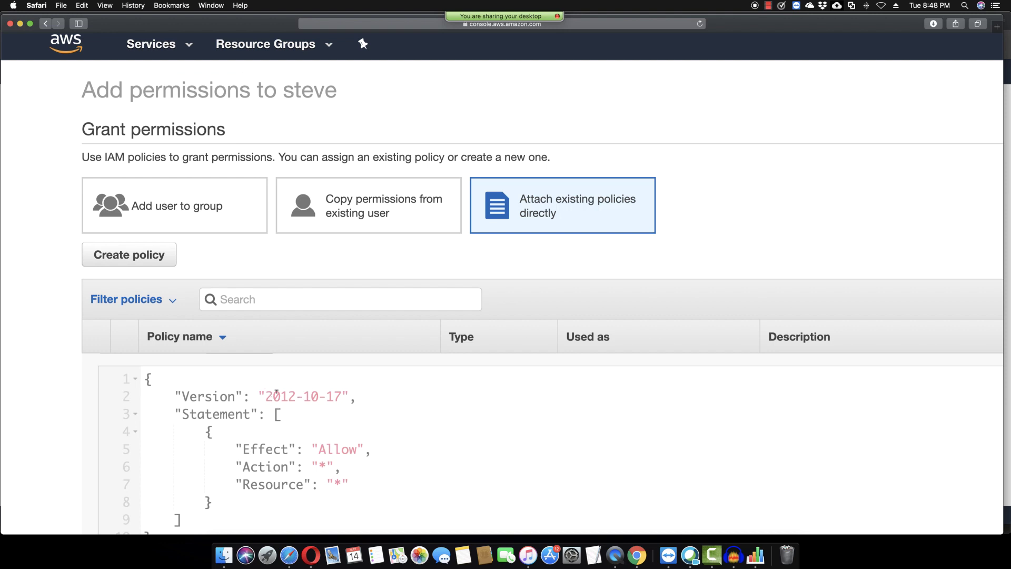
pyautogui.moveTo(266, 395); pyautogui.dragTo(341, 395)
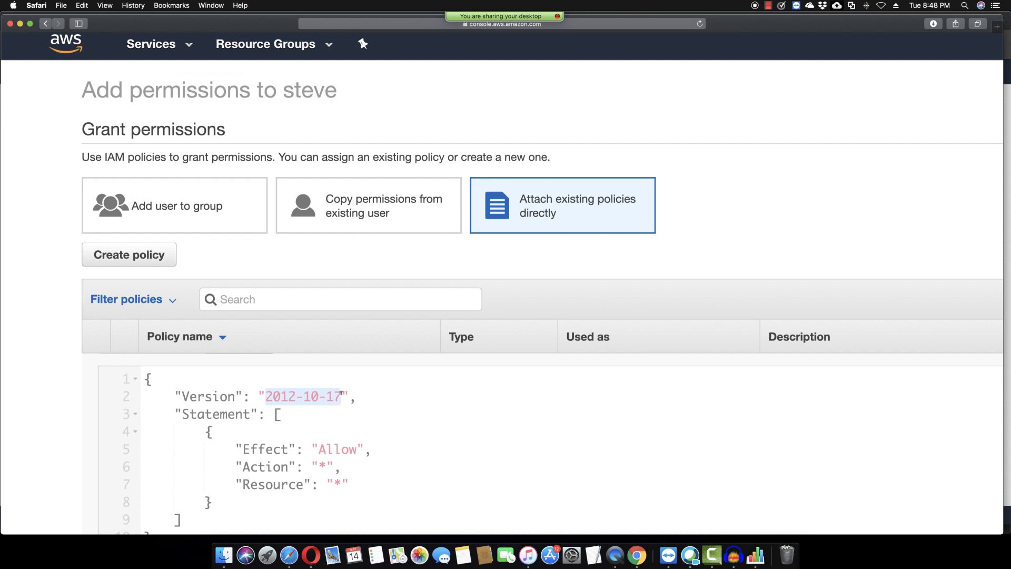
pyautogui.click(252, 436)
pyautogui.moveTo(245, 448); pyautogui.dragTo(356, 449)
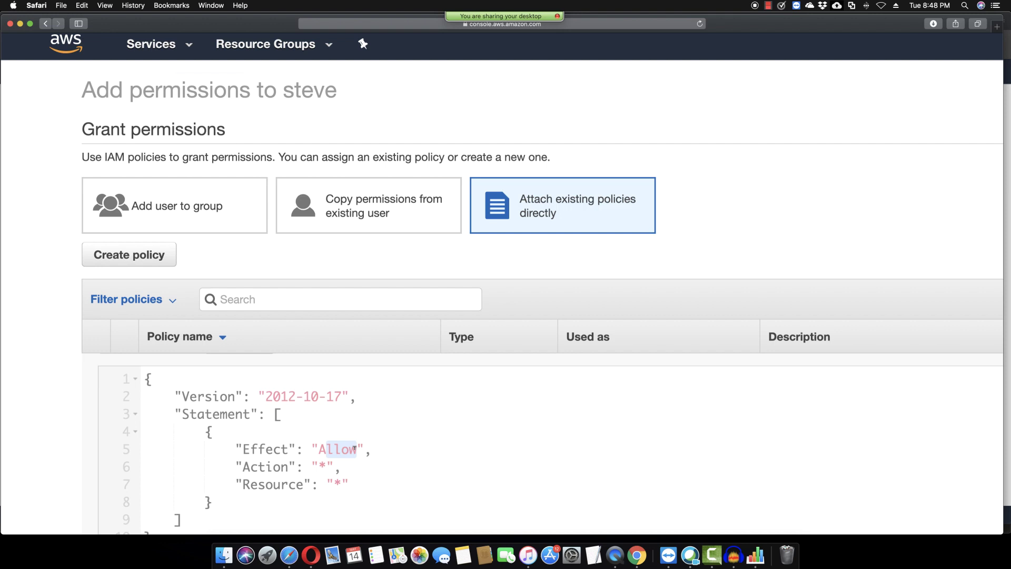
pyautogui.moveTo(251, 467); pyautogui.dragTo(287, 466)
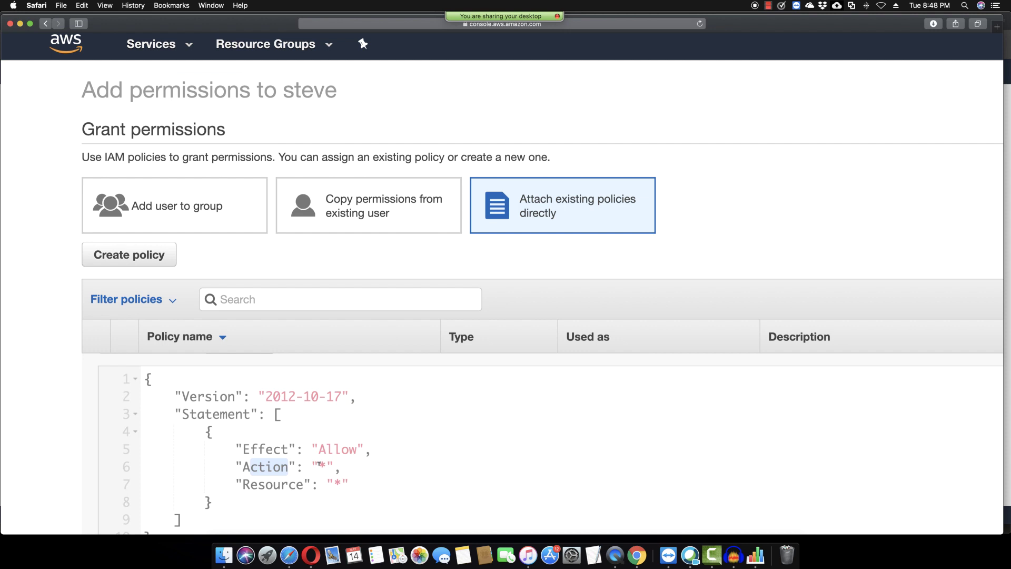
pyautogui.press('F2')
pyautogui.moveTo(319, 466); pyautogui.dragTo(330, 464)
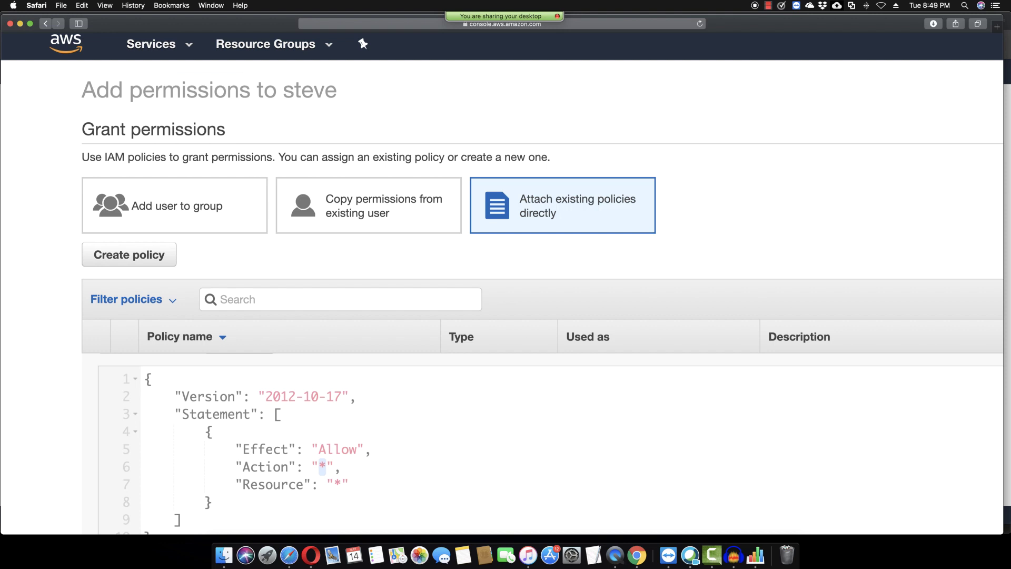
# Step: Bring the QuickTime handwritten notes on JSON policies and Allow/Deny effects to the front
pyautogui.click(616, 550)
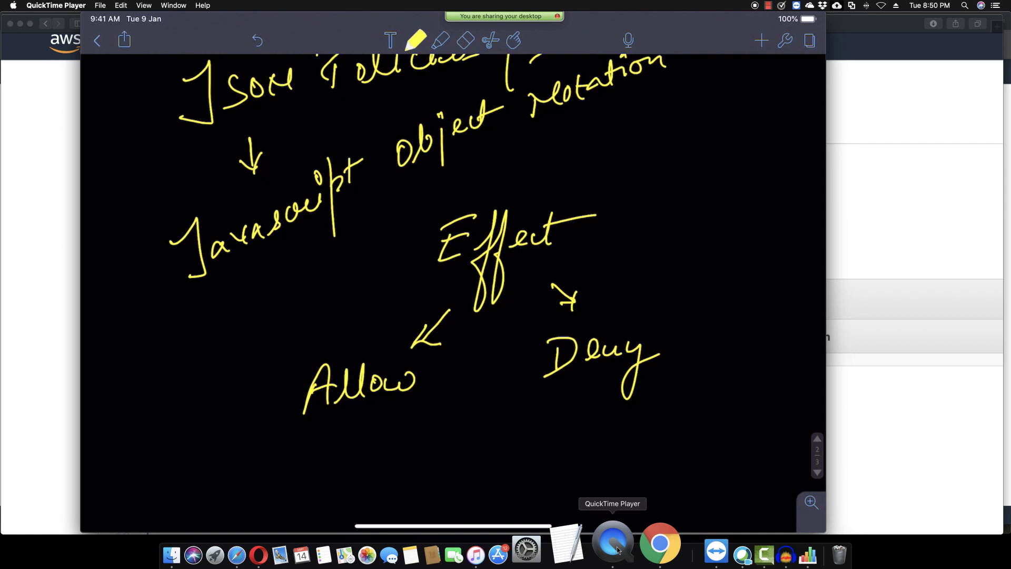
# Step: Select Action in the policy JSON, then underline the asterisk labelled 'All / Everything' in the notes
pyautogui.click(838, 378)
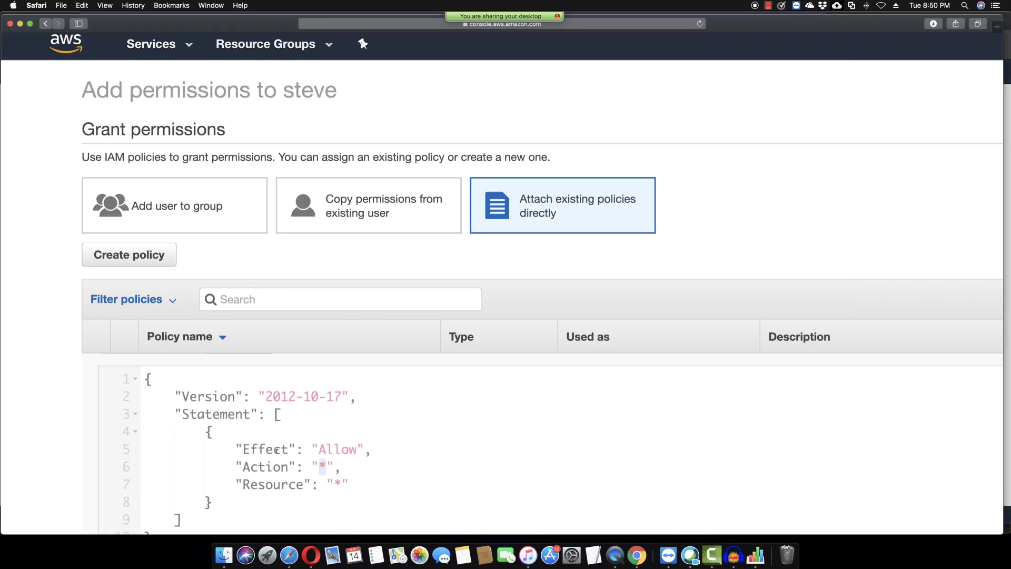
pyautogui.doubleClick(248, 465)
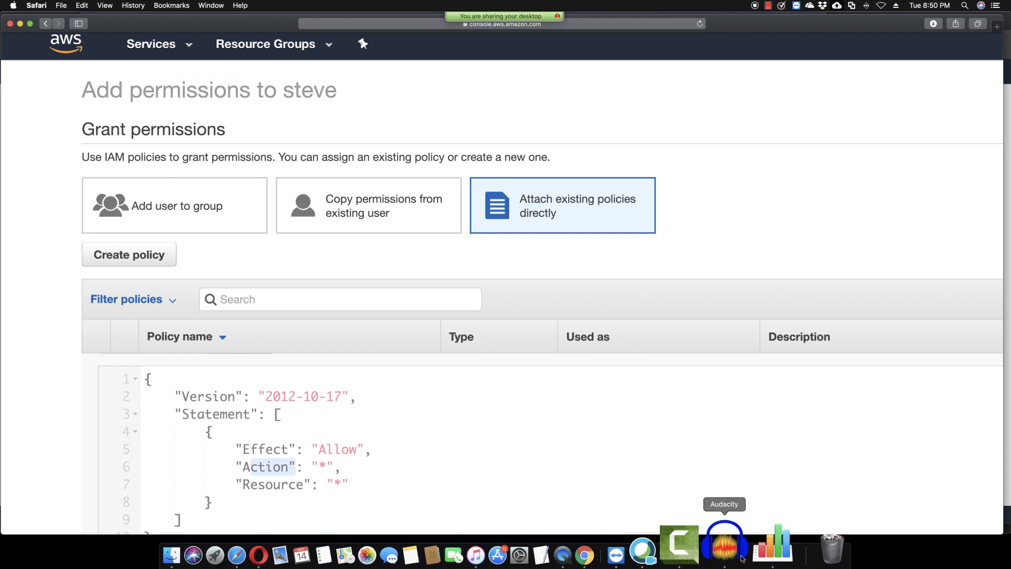
pyautogui.click(562, 554)
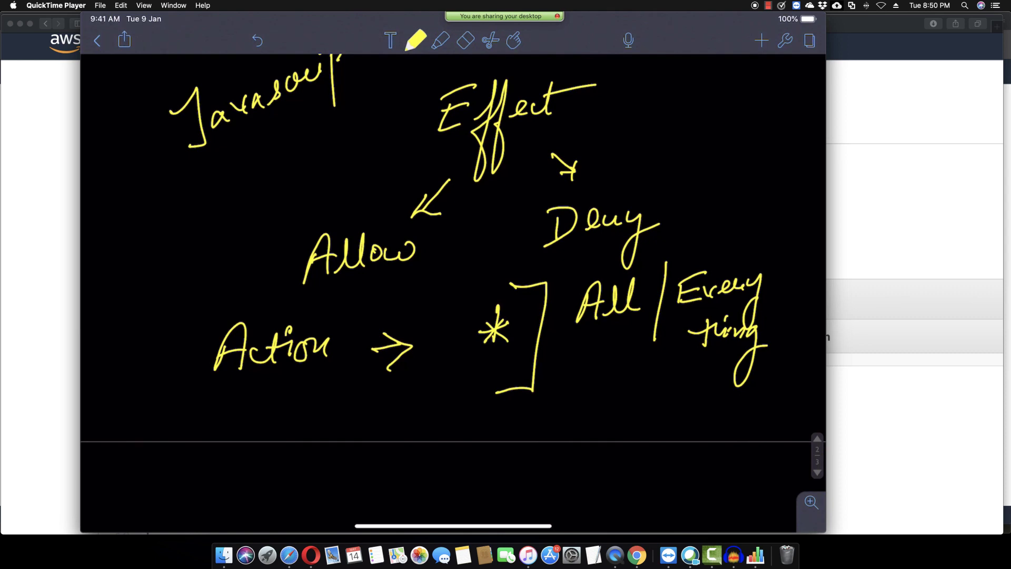
pyautogui.moveTo(497, 352); pyautogui.dragTo(497, 358)
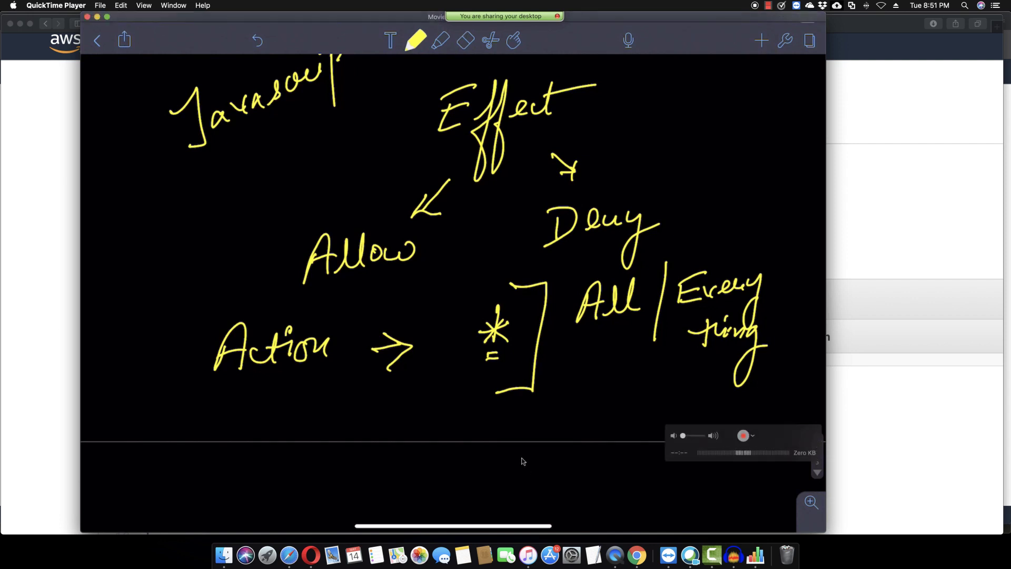
# Step: Highlight Resource and the "*" values of Action and Resource in the AdministratorAccess JSON
pyautogui.click(840, 371)
pyautogui.scroll(-1, 268, 471)
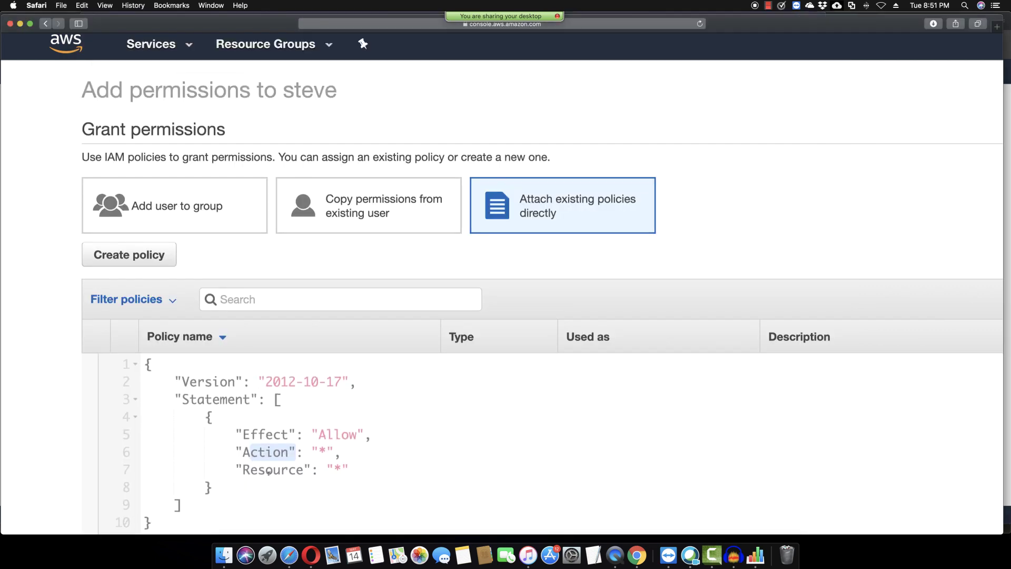
pyautogui.moveTo(244, 468); pyautogui.dragTo(301, 469)
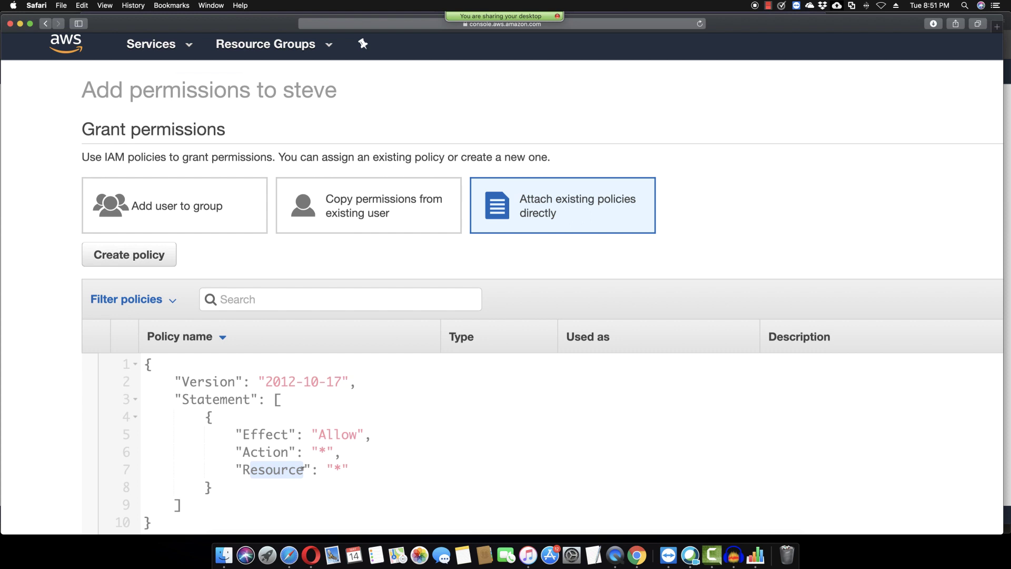
pyautogui.moveTo(334, 469); pyautogui.dragTo(354, 468)
pyautogui.moveTo(258, 452); pyautogui.dragTo(325, 450)
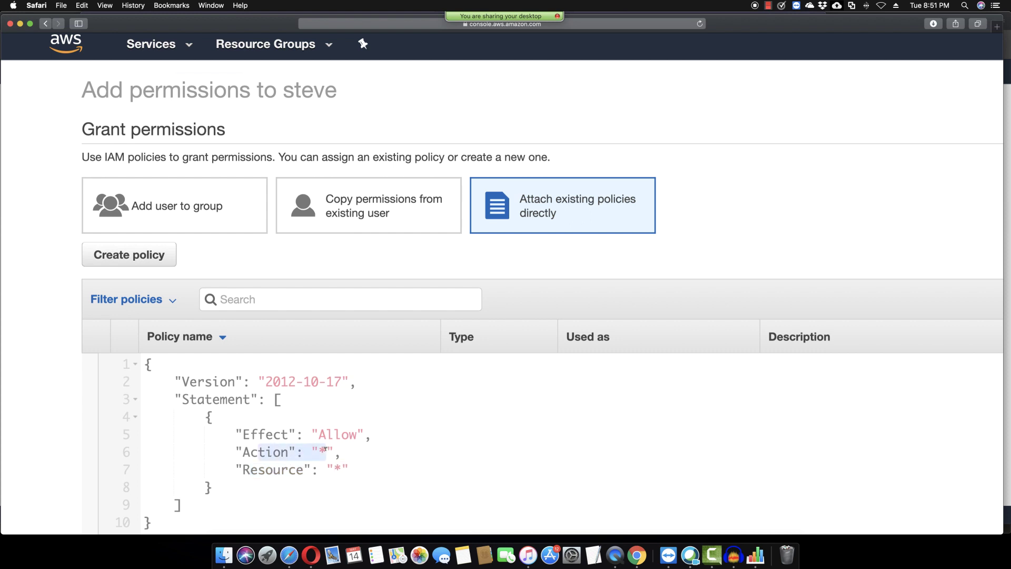
pyautogui.moveTo(254, 468); pyautogui.dragTo(349, 468)
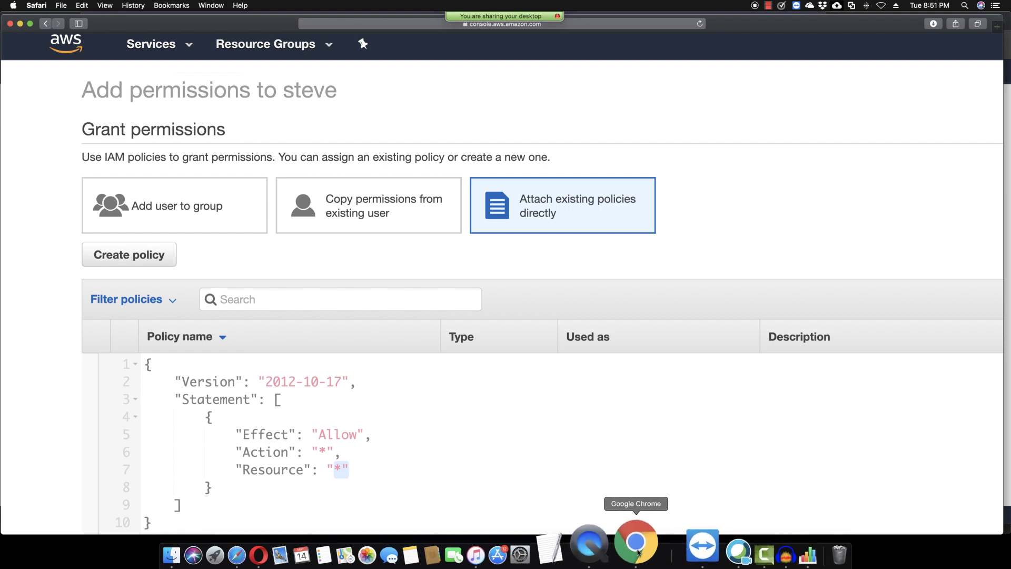
# Step: Show the notes defining Resource as 'Service / feature', with "*" meaning every resource
pyautogui.click(600, 545)
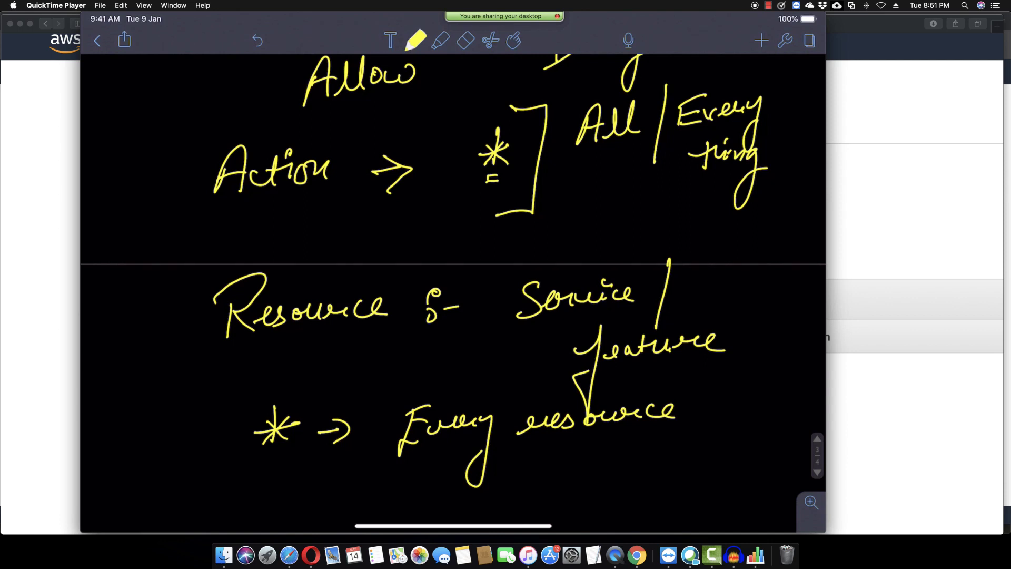
pyautogui.click(846, 394)
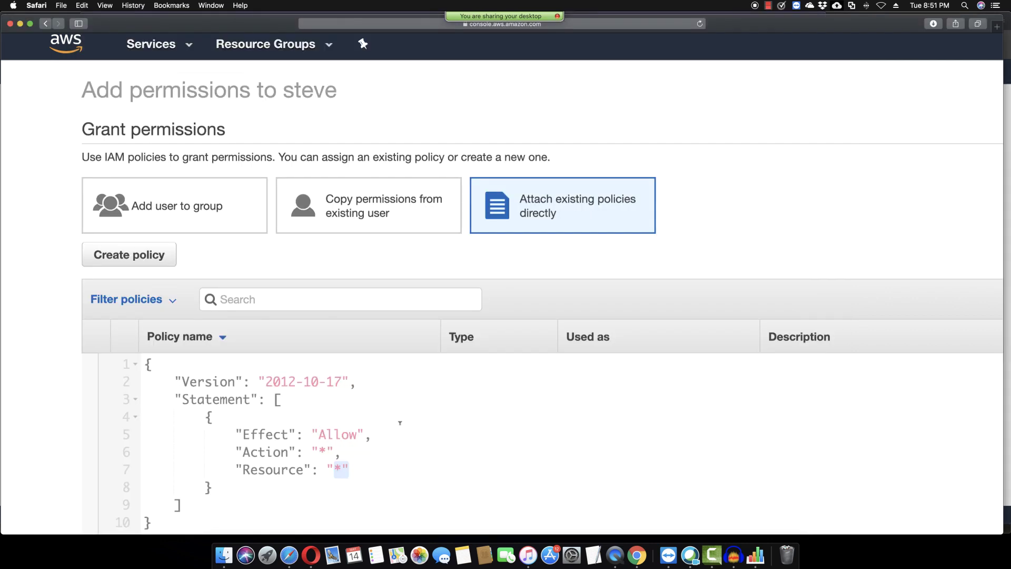
pyautogui.scroll(-1, 318, 449)
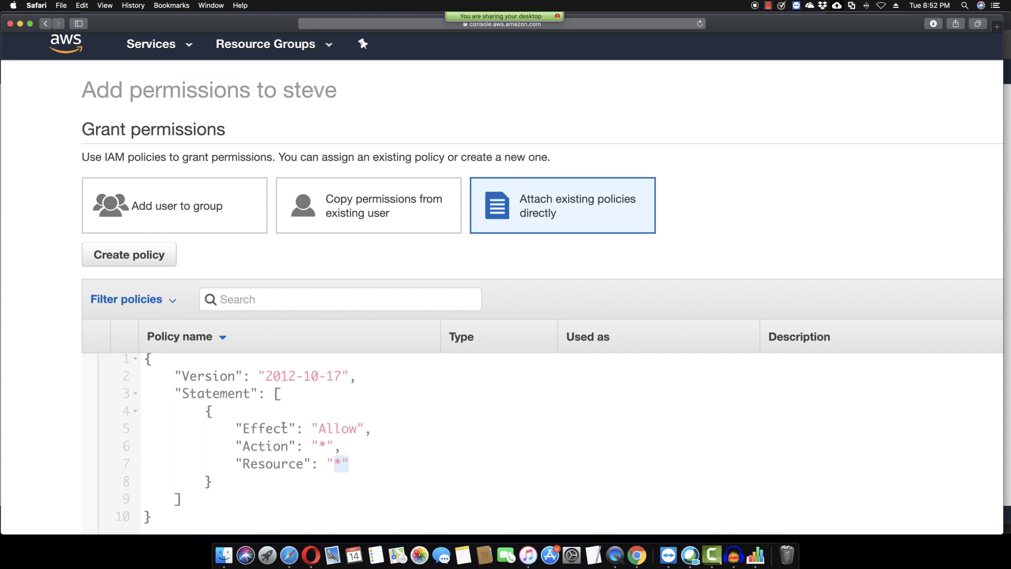
pyautogui.moveTo(282, 427); pyautogui.dragTo(372, 428)
pyautogui.moveTo(258, 445); pyautogui.dragTo(343, 445)
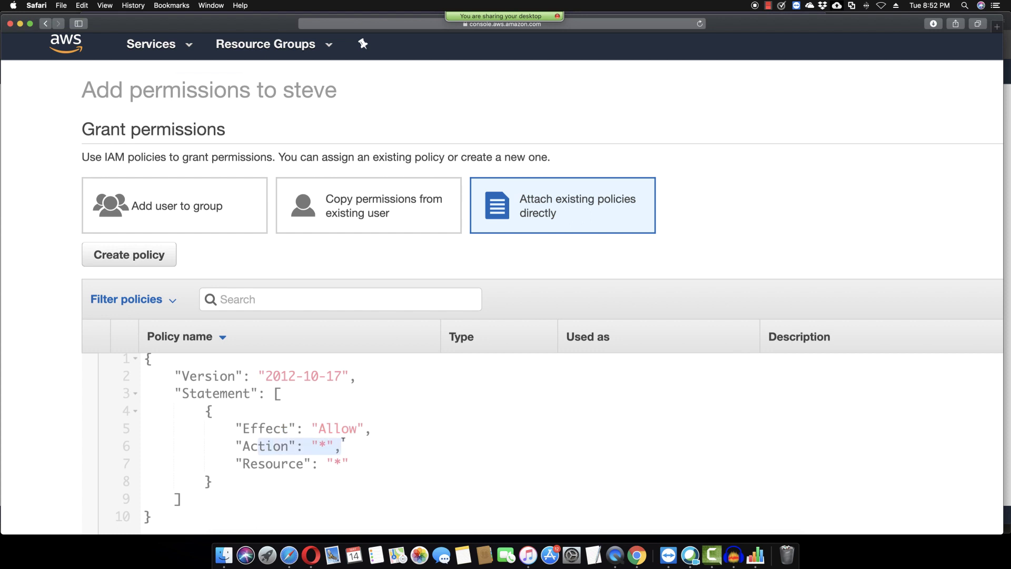
pyautogui.moveTo(265, 464); pyautogui.dragTo(348, 462)
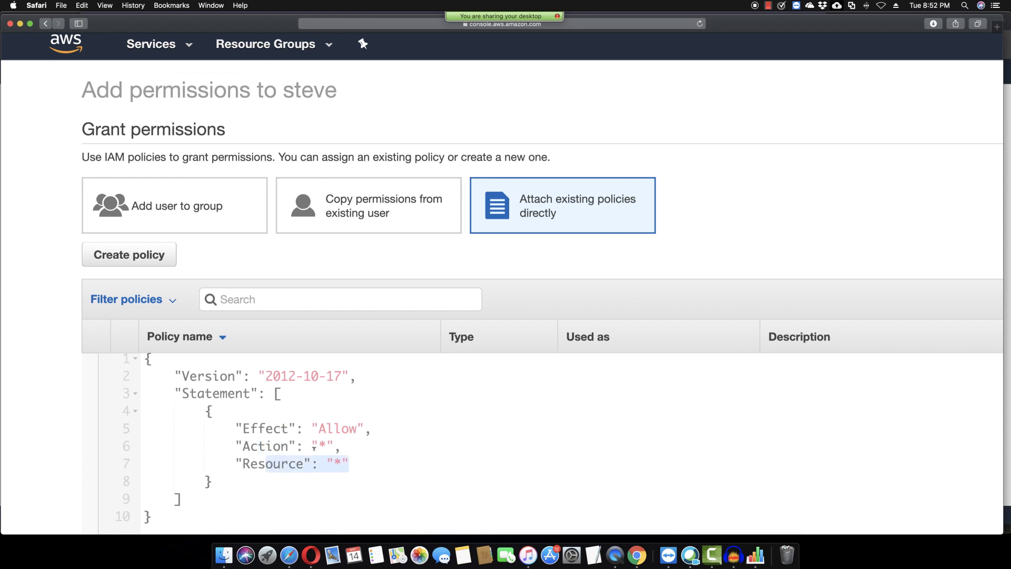
pyautogui.click(353, 461)
pyautogui.doubleClick(323, 446)
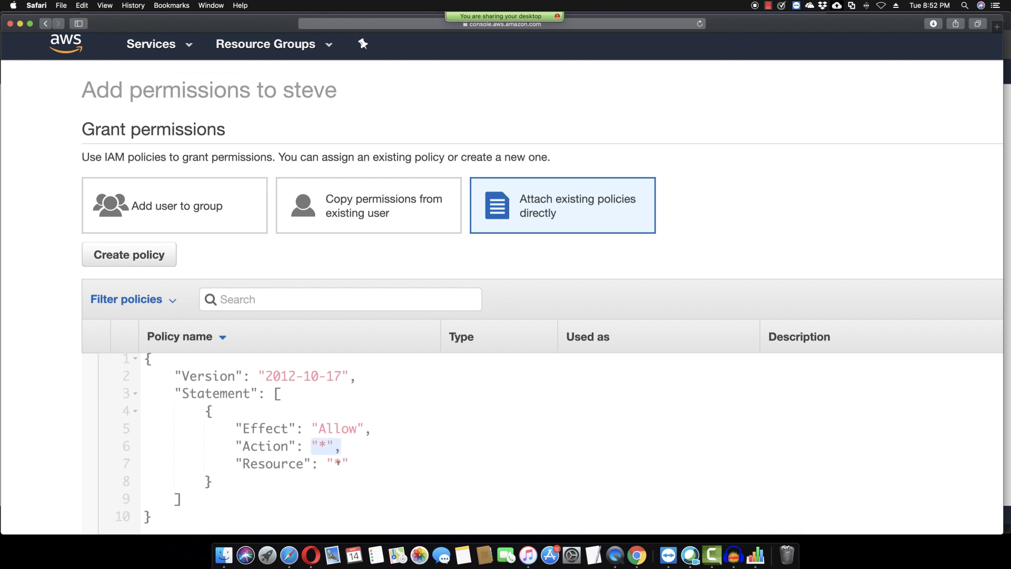
pyautogui.moveTo(327, 464); pyautogui.dragTo(361, 460)
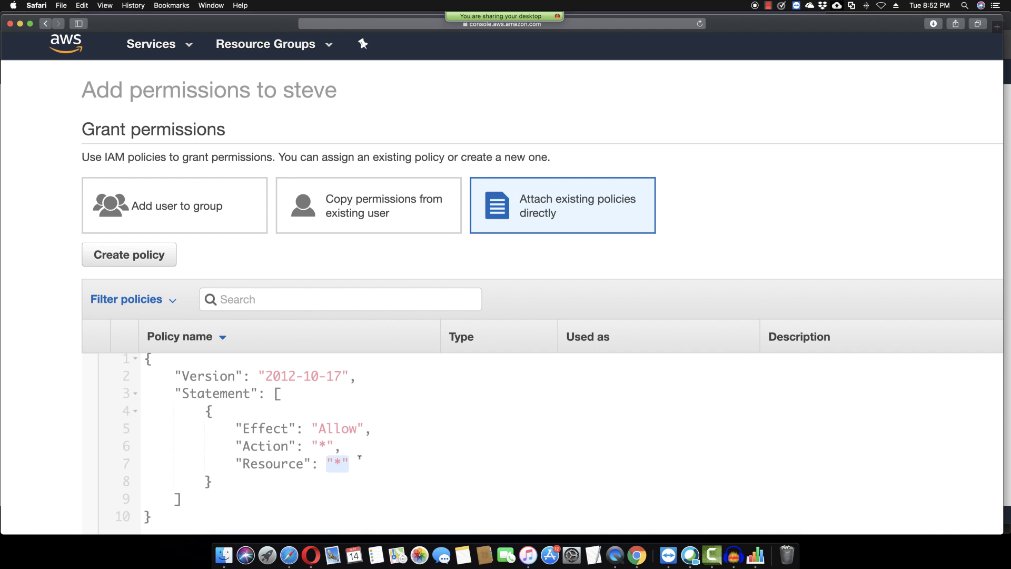
# Step: Add the AWS managed and Customer managed policy types to the policy filter
pyautogui.scroll(2, 322, 436)
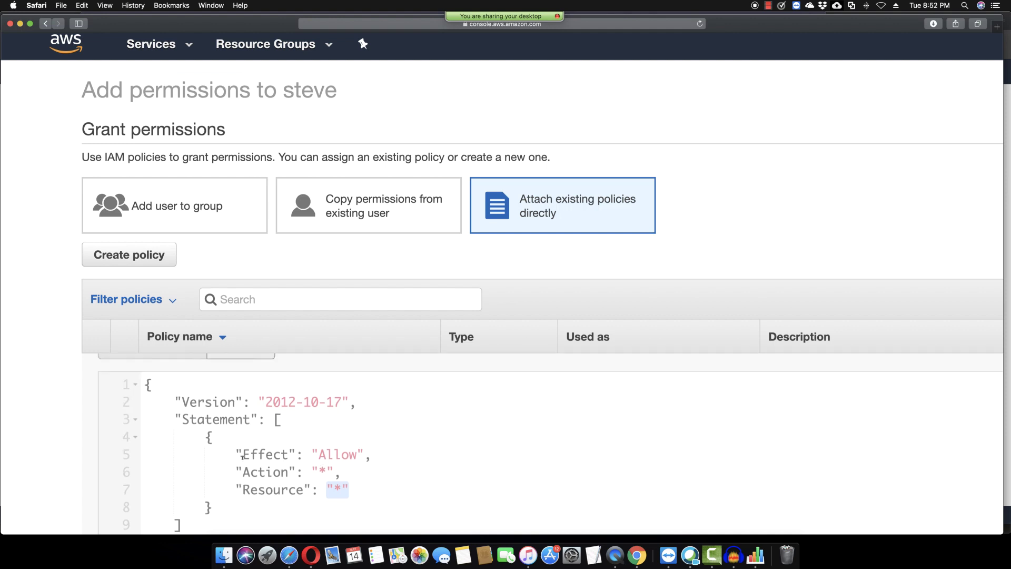
pyautogui.click(172, 311)
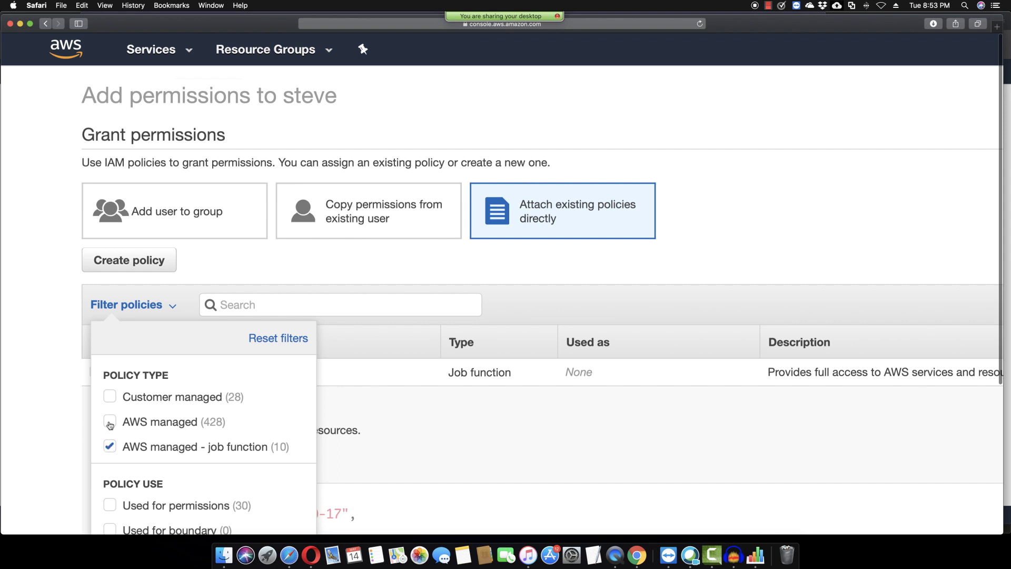
pyautogui.click(109, 422)
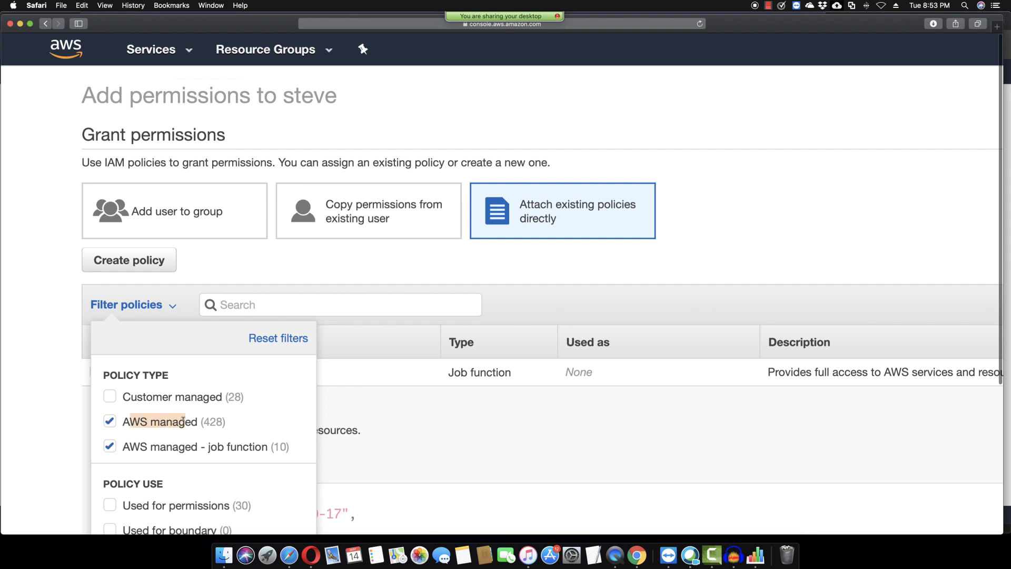
pyautogui.click(137, 423)
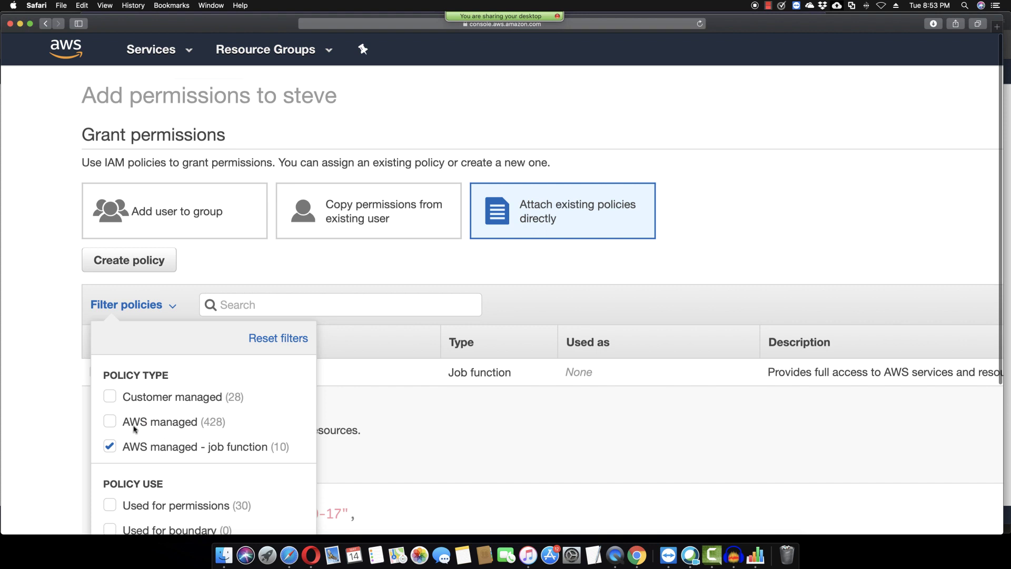
pyautogui.click(111, 421)
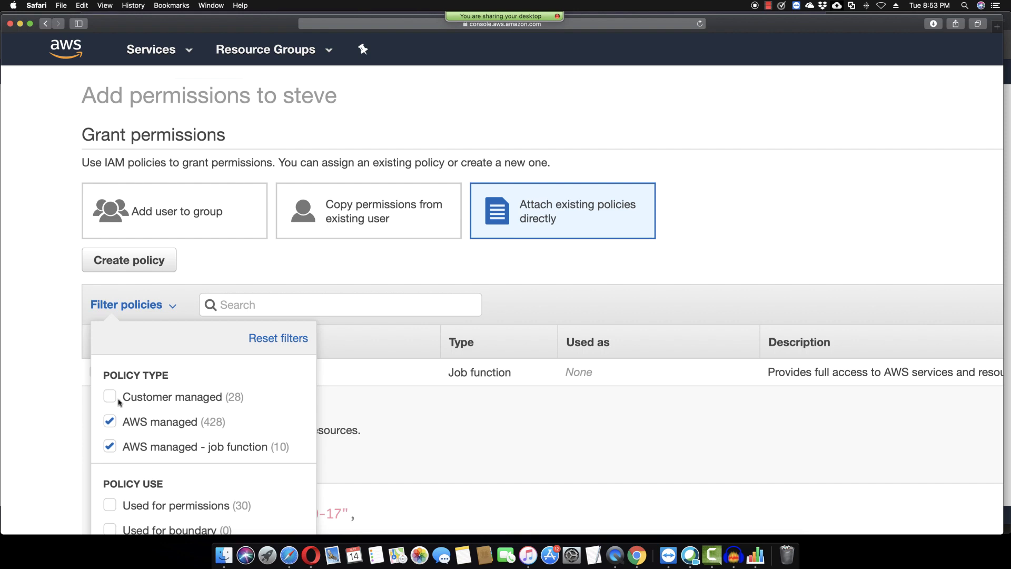
pyautogui.moveTo(149, 396); pyautogui.dragTo(212, 396)
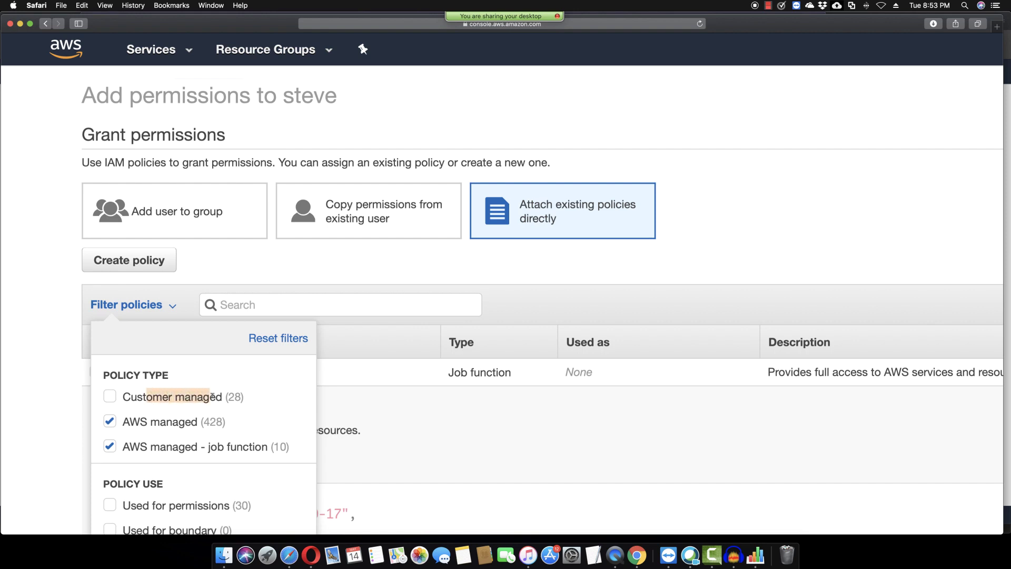
pyautogui.click(212, 397)
# Step: Close the filter and tick AdministratorAccess as the policy to attach to the user
pyautogui.click(395, 280)
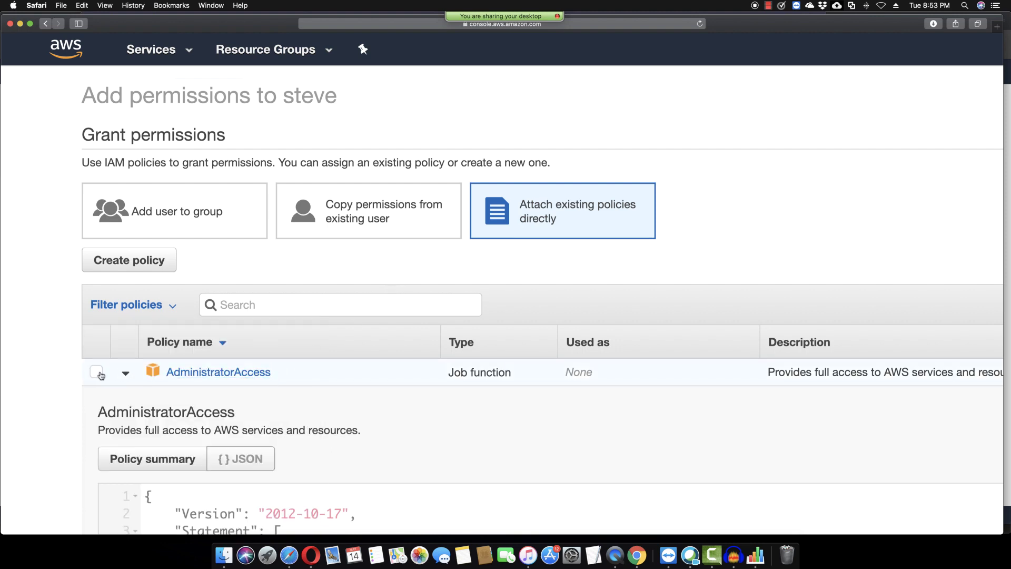
pyautogui.click(100, 374)
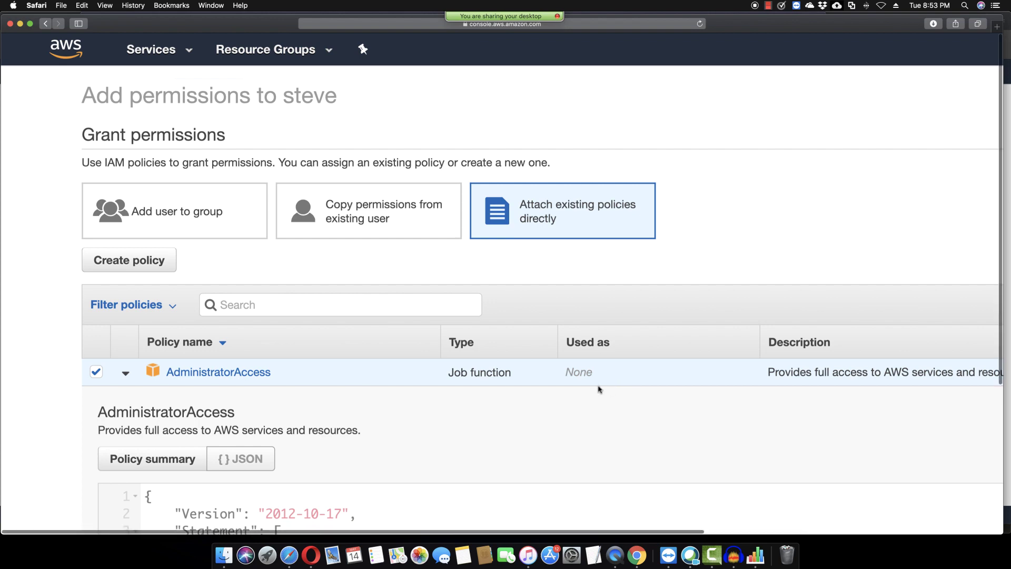
pyautogui.scroll(-15, 598, 389)
pyautogui.scroll(-5, 748, 431)
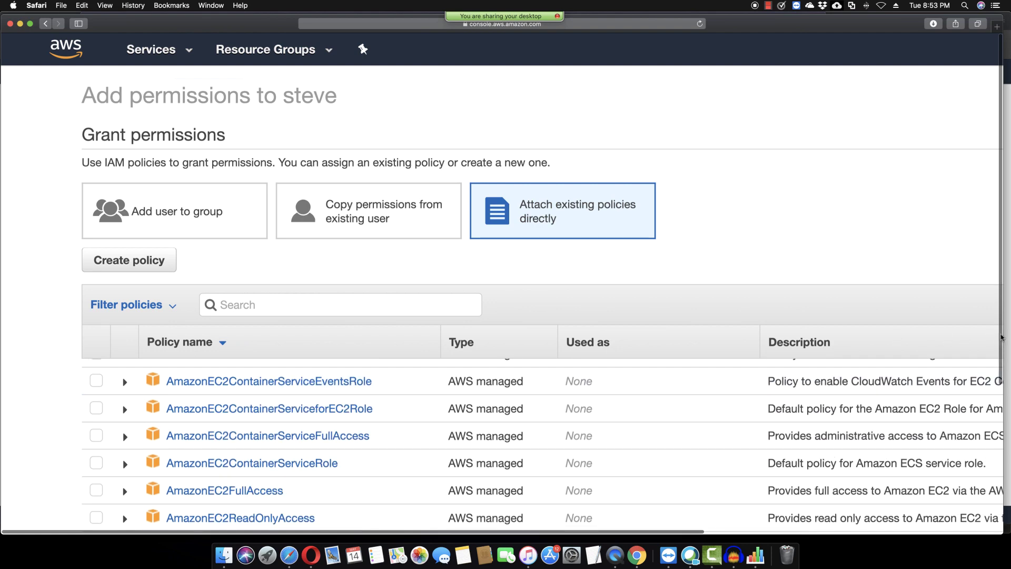
pyautogui.press('super+Tab')
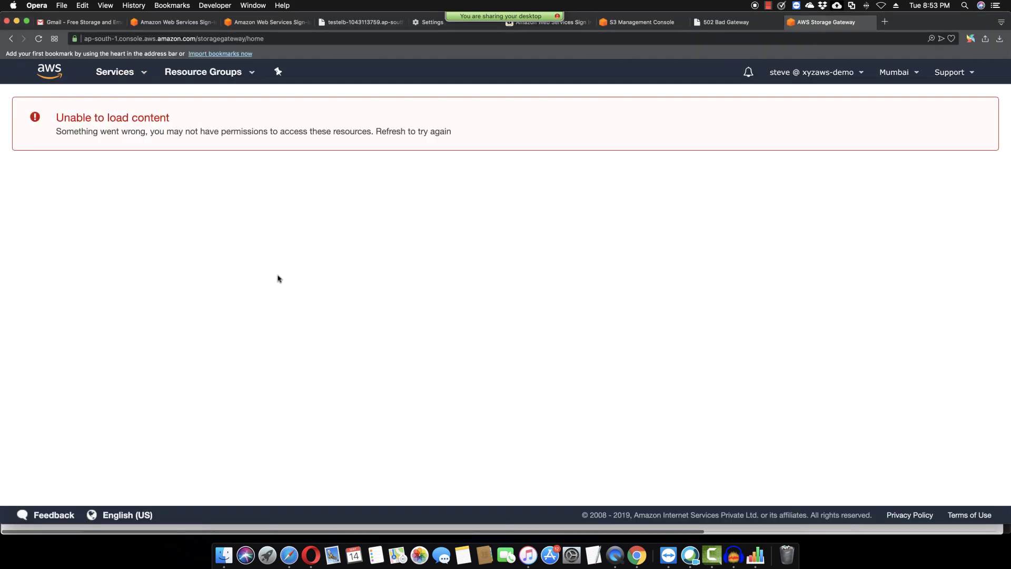
pyautogui.click(289, 552)
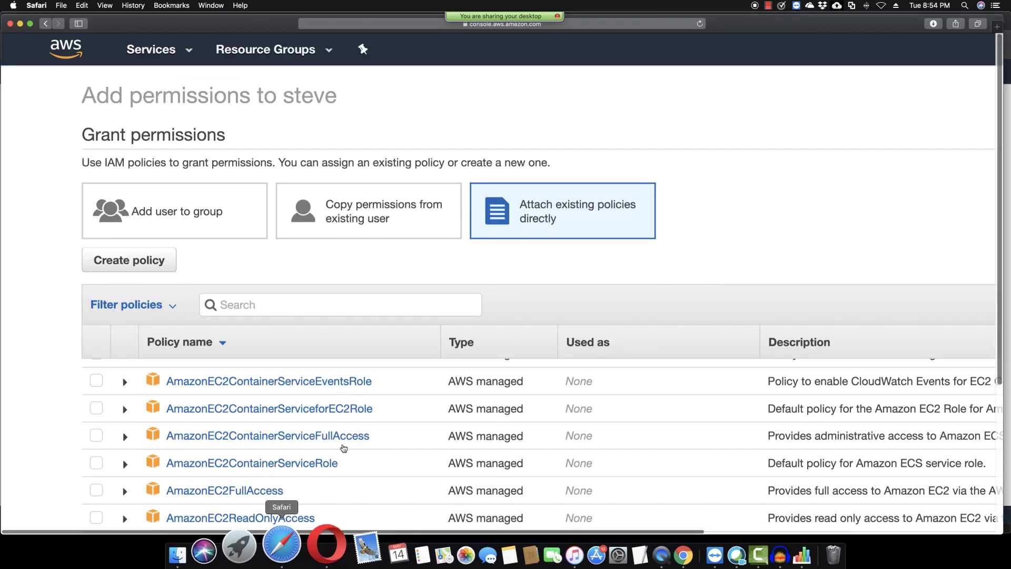
pyautogui.scroll(5, 262, 418)
pyautogui.scroll(10, 262, 418)
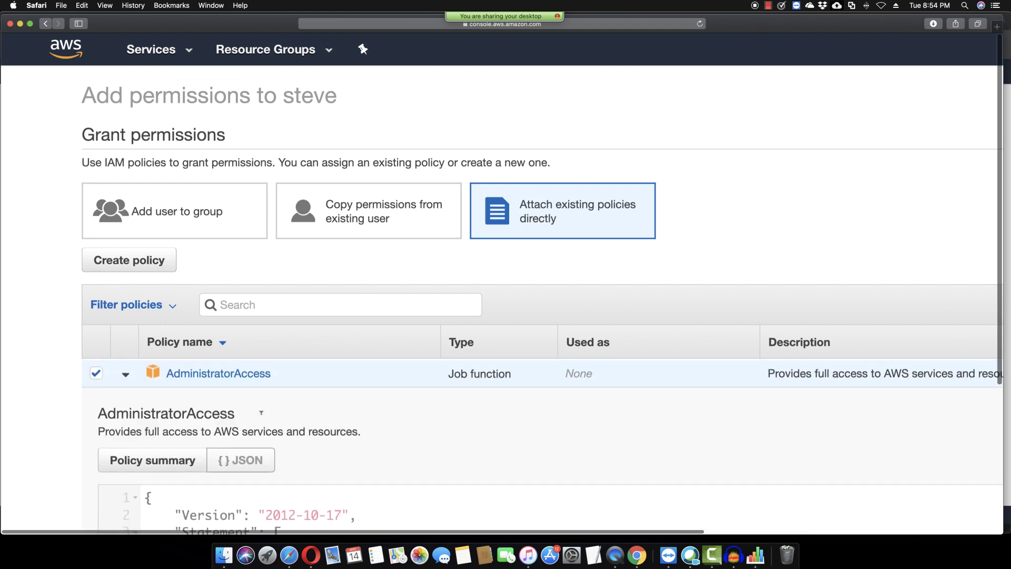
pyautogui.moveTo(289, 381); pyautogui.dragTo(182, 380)
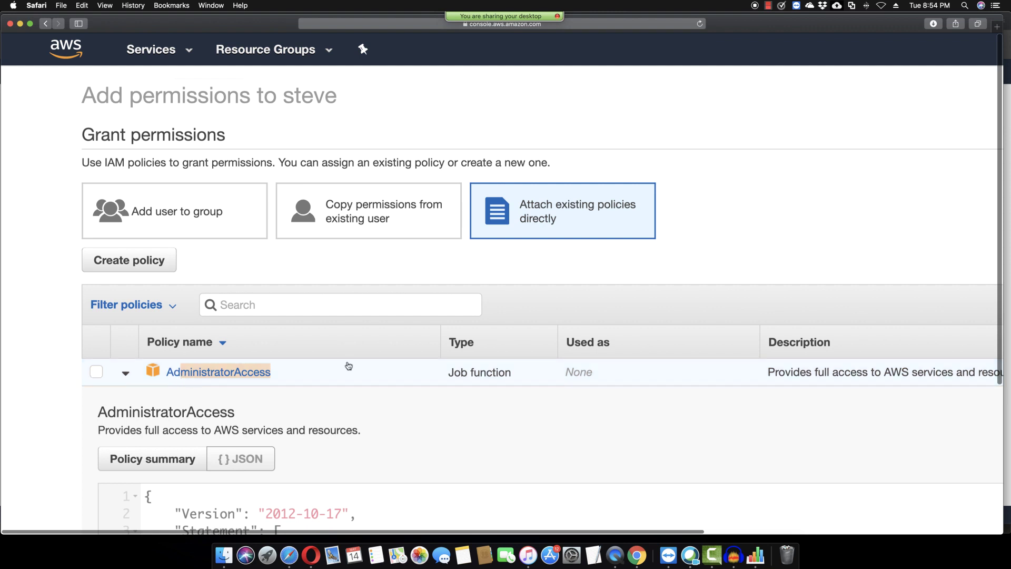
pyautogui.click(97, 371)
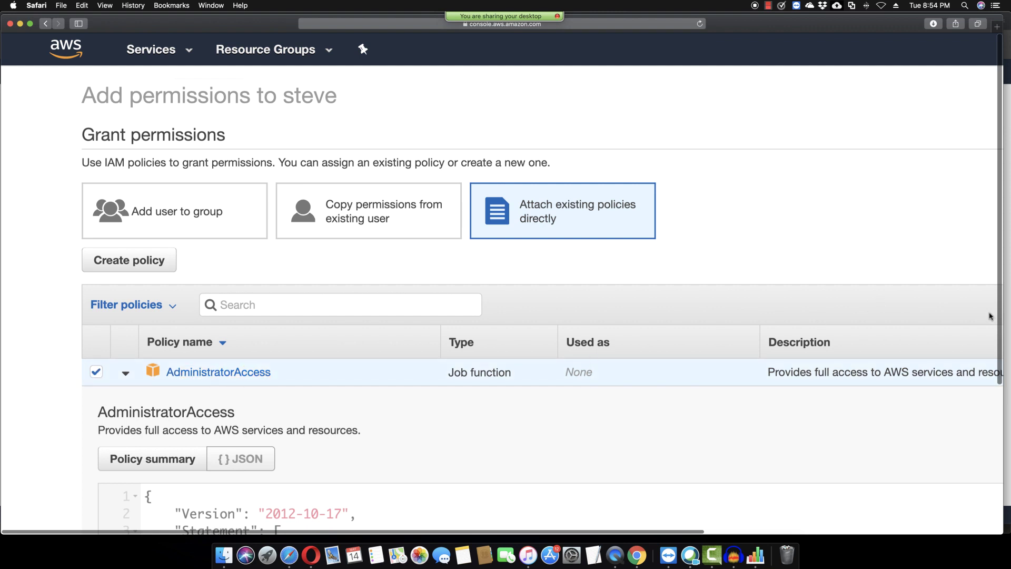
# Step: Return to the Safari IAM permissions page and continue to Next: Review
pyautogui.click(1007, 315)
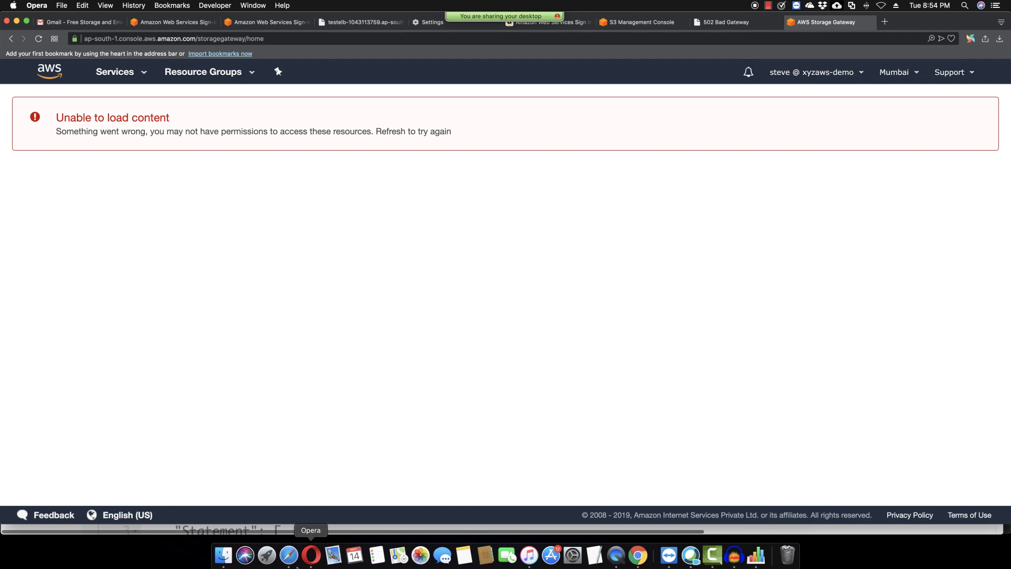
pyautogui.click(289, 554)
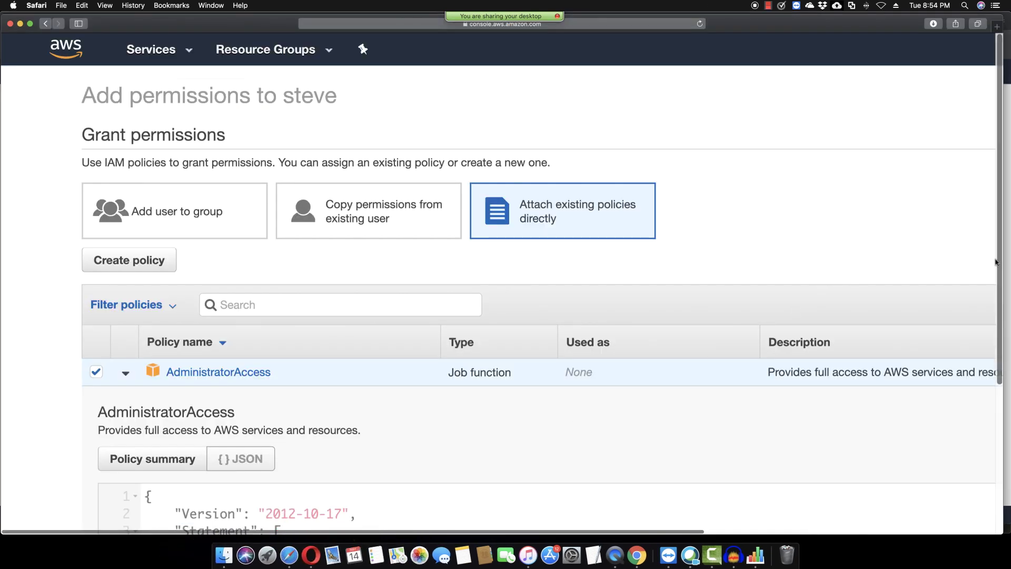
pyautogui.moveTo(995, 260); pyautogui.dragTo(1003, 458)
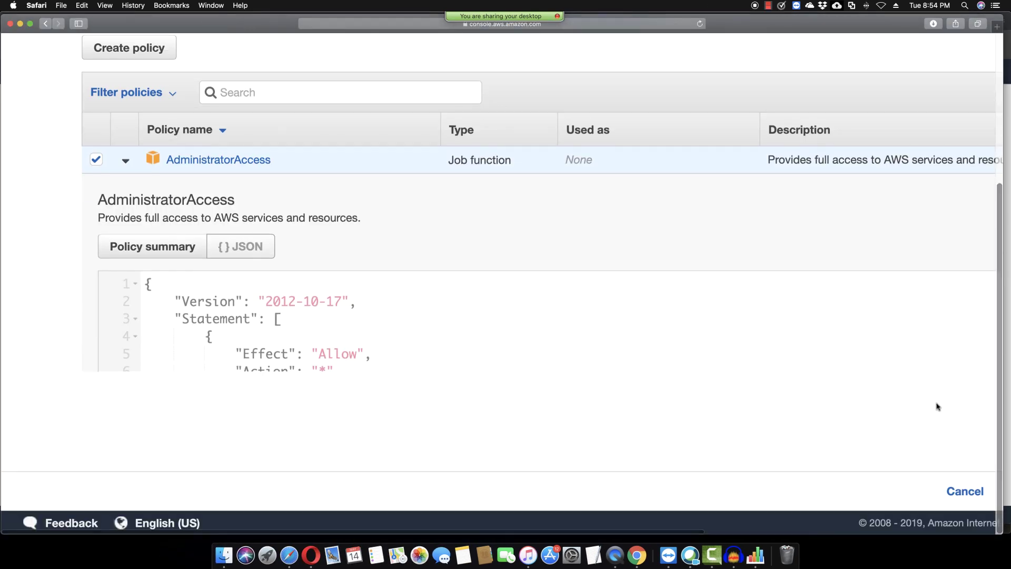
pyautogui.hscroll(5, 864, 451)
pyautogui.click(853, 494)
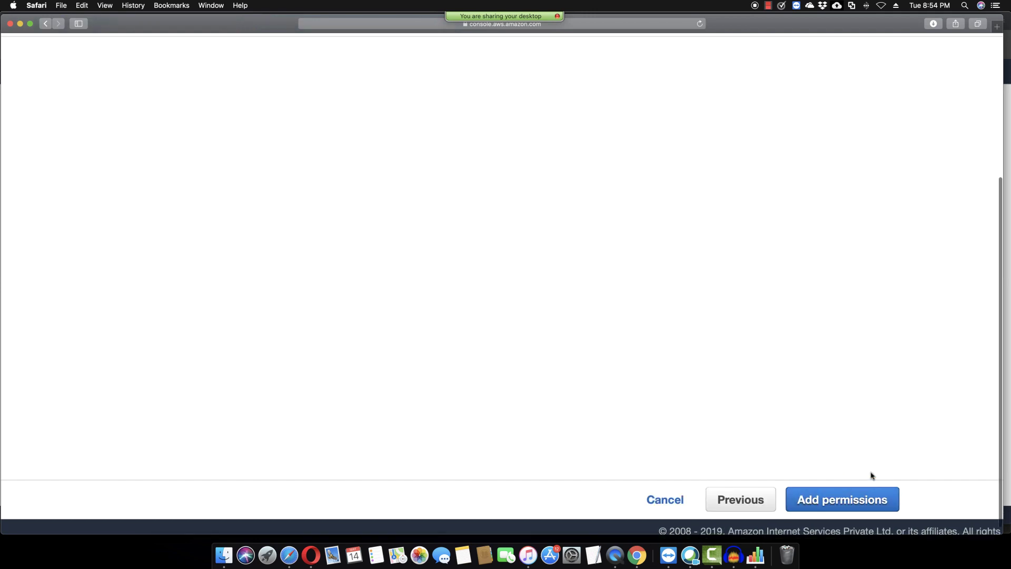
# Step: Confirm AdministratorAccess on the review page and add it as the user's permission
pyautogui.hscroll(-4, 861, 404)
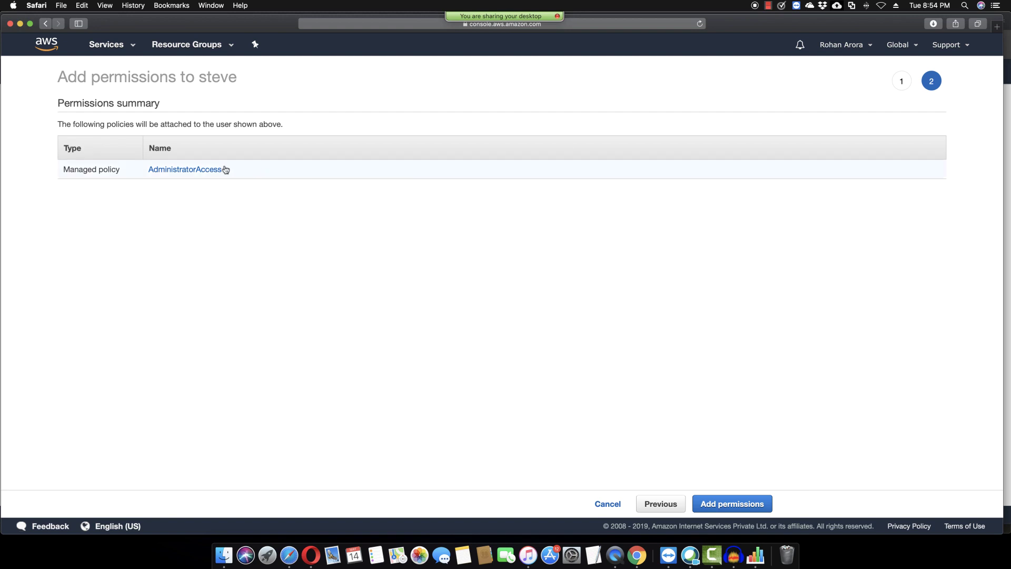
pyautogui.moveTo(223, 168); pyautogui.dragTo(149, 169)
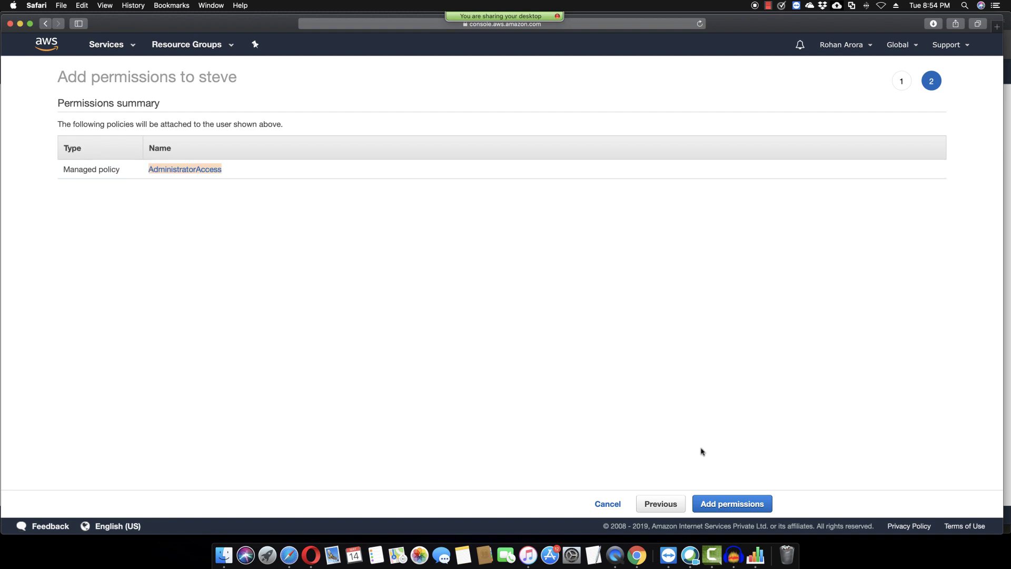
pyautogui.click(739, 504)
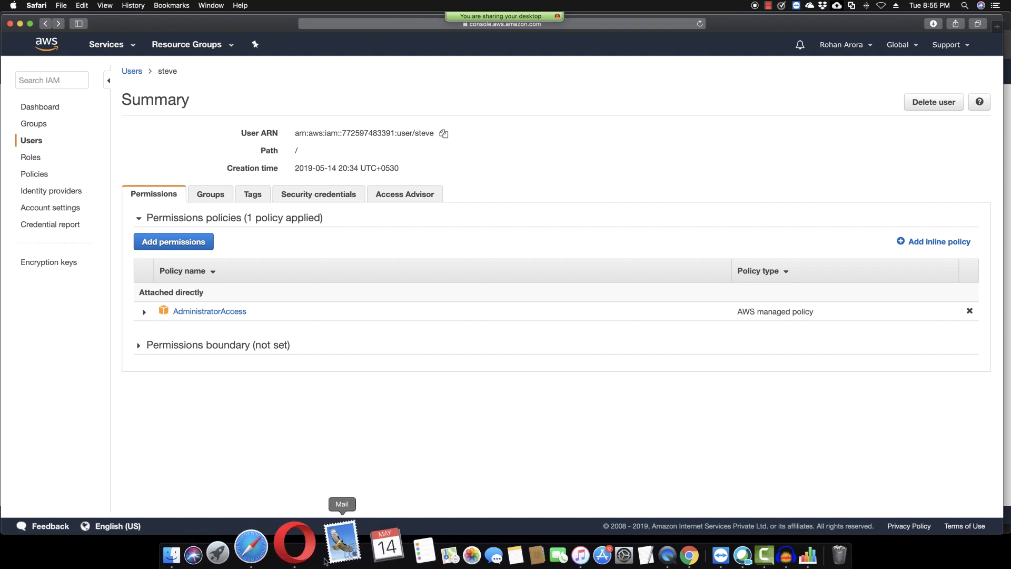
pyautogui.click(296, 545)
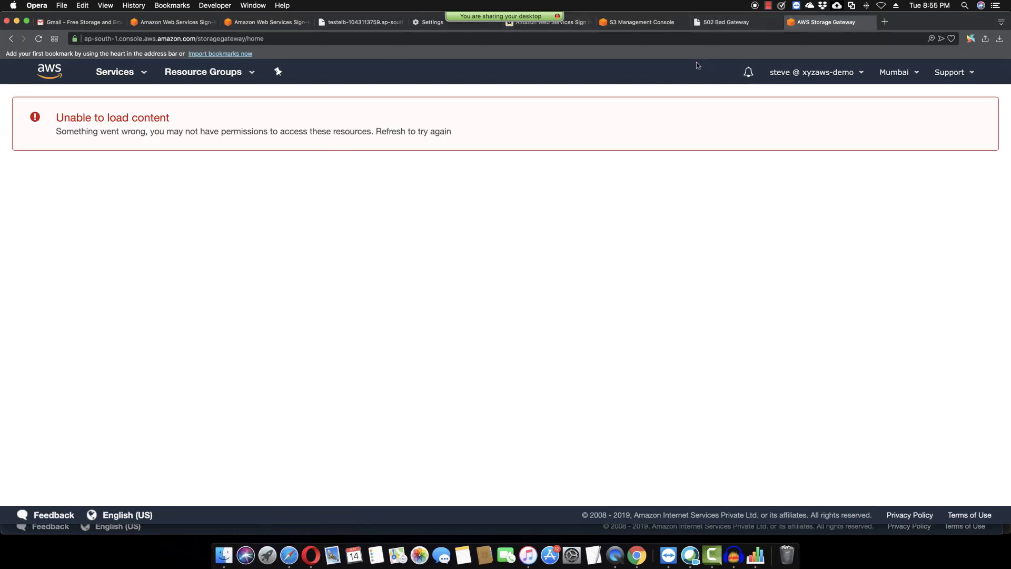
pyautogui.click(53, 72)
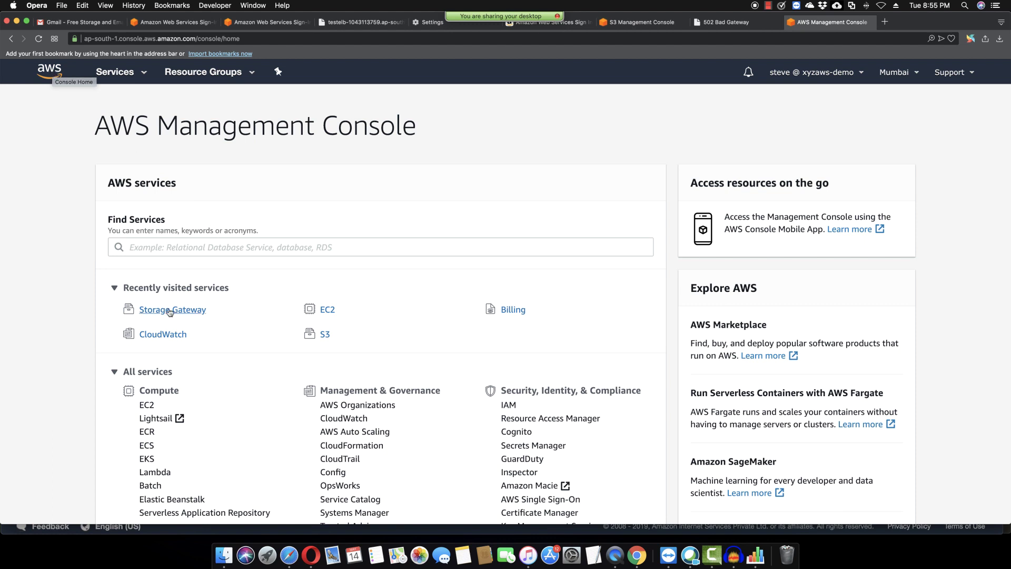
pyautogui.scroll(-2, 174, 316)
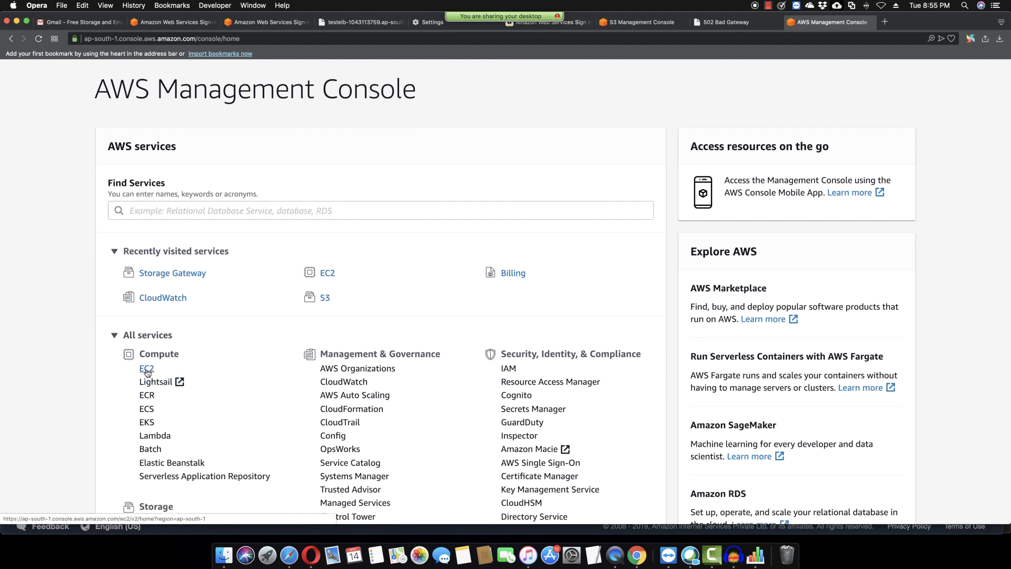
pyautogui.scroll(2, 591, 259)
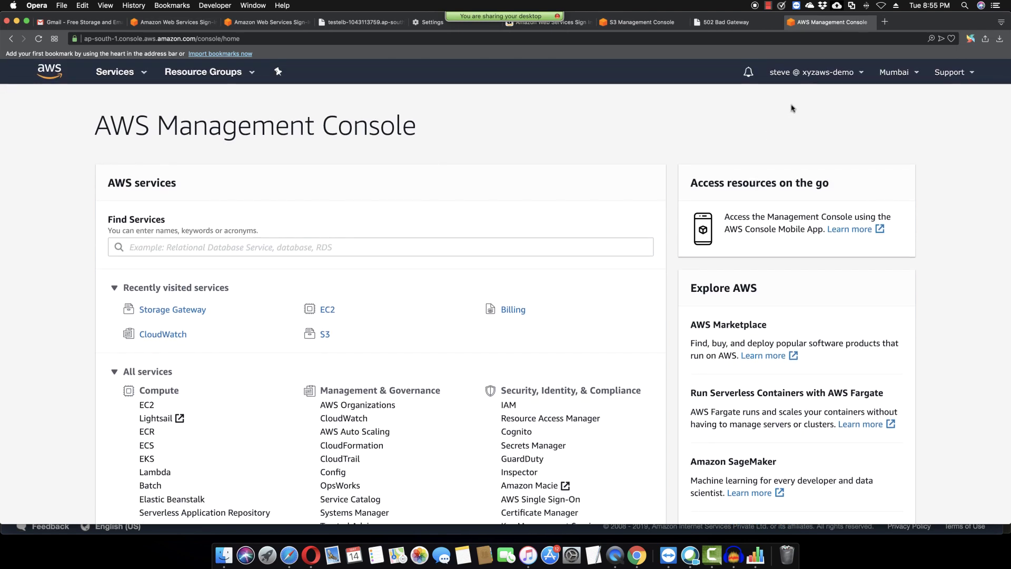
pyautogui.scroll(3, 790, 104)
pyautogui.scroll(-5, 792, 108)
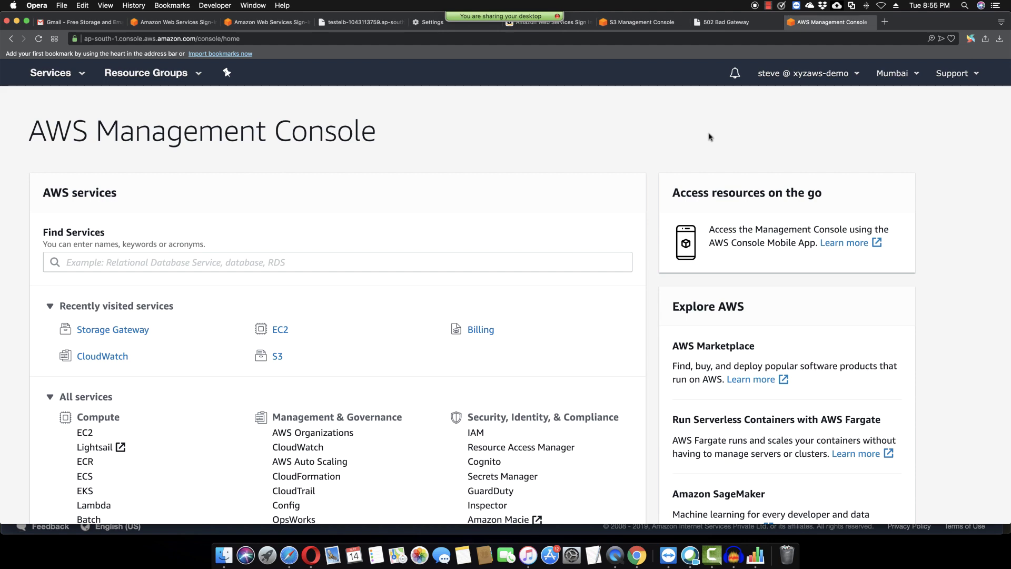
# Step: Go from the EC2 dashboard to the S3 bucket list showing 38 buckets
pyautogui.click(86, 435)
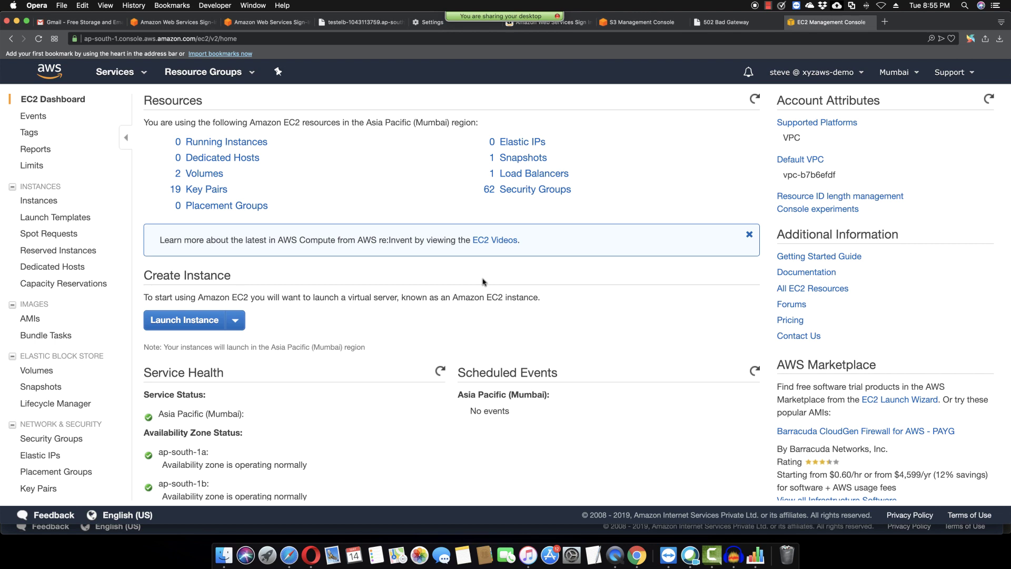
pyautogui.click(142, 78)
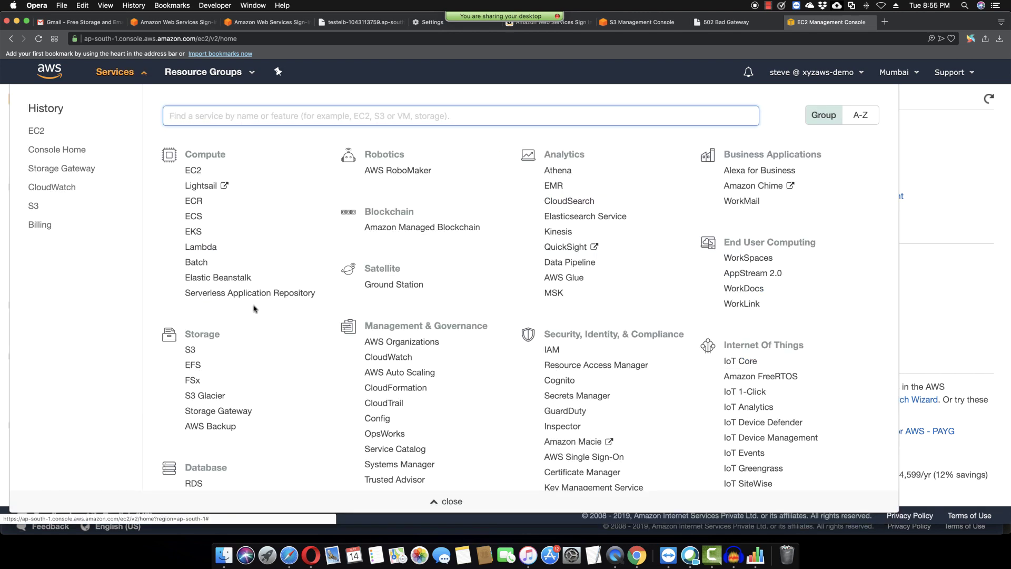
pyautogui.click(191, 350)
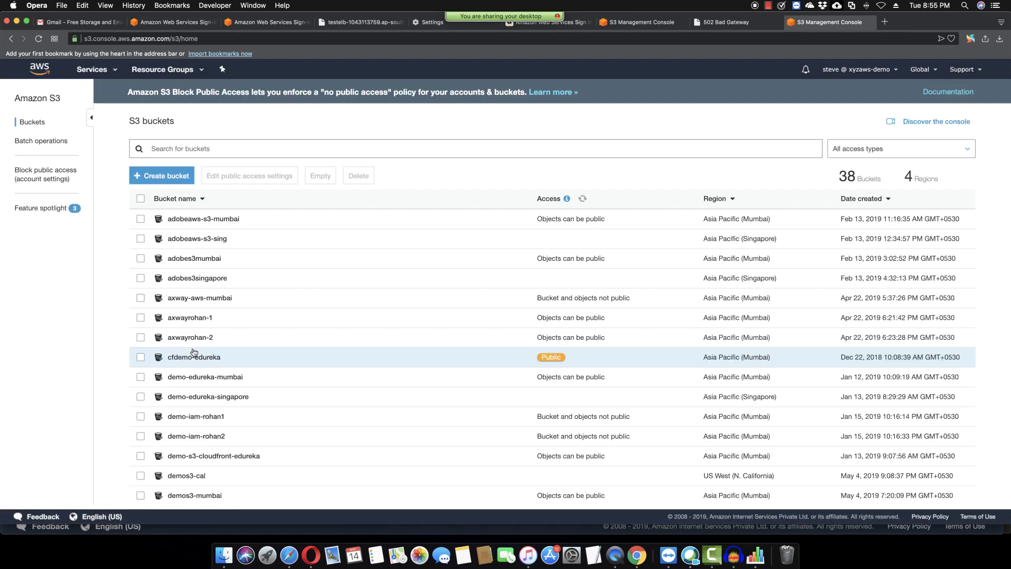
pyautogui.scroll(-2, 193, 353)
pyautogui.scroll(2, 206, 343)
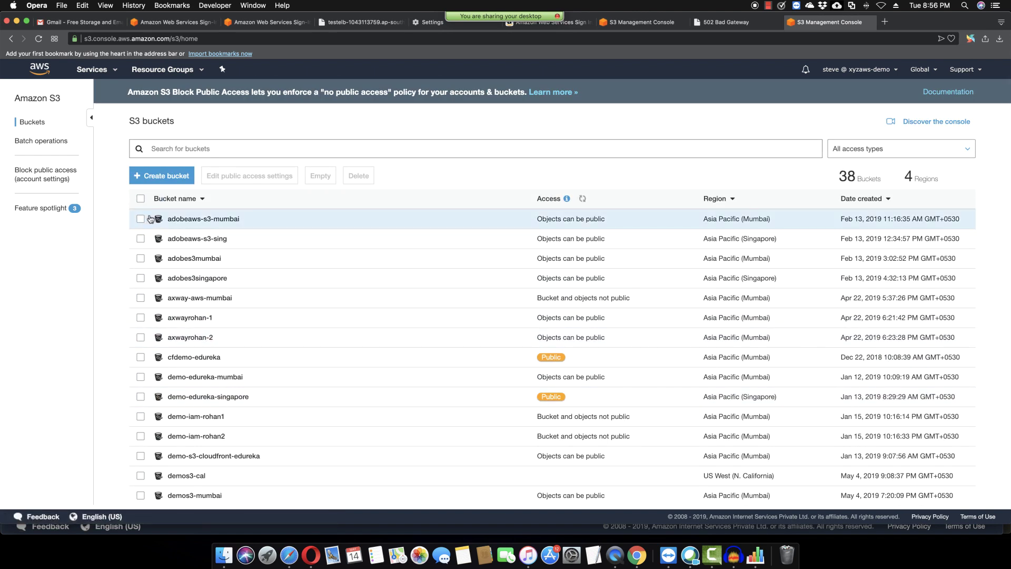
# Step: Delete the adobeaws-s3-mumbai bucket, confirming with its pasted name, leaving 37 buckets
pyautogui.click(140, 220)
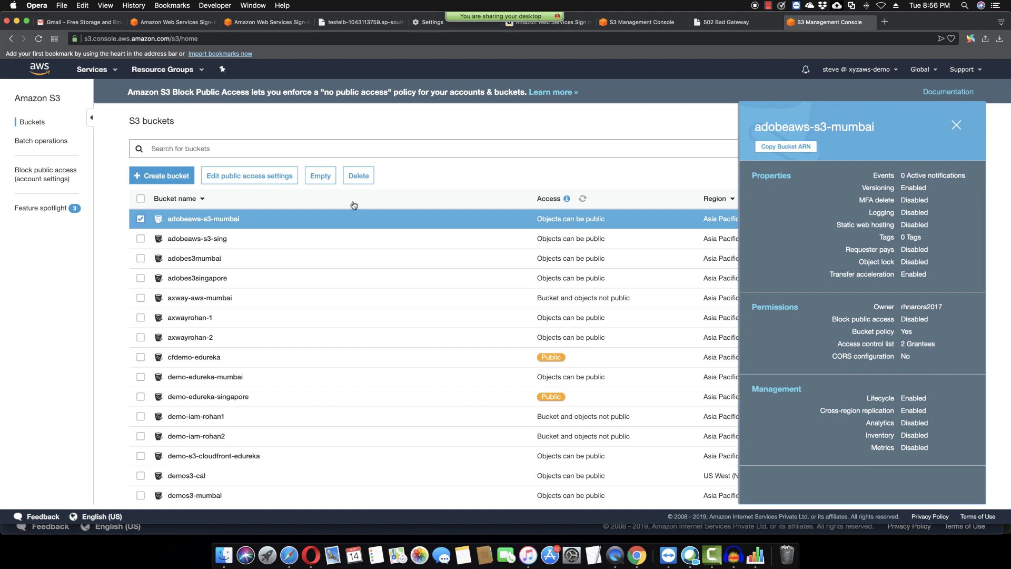
pyautogui.click(365, 179)
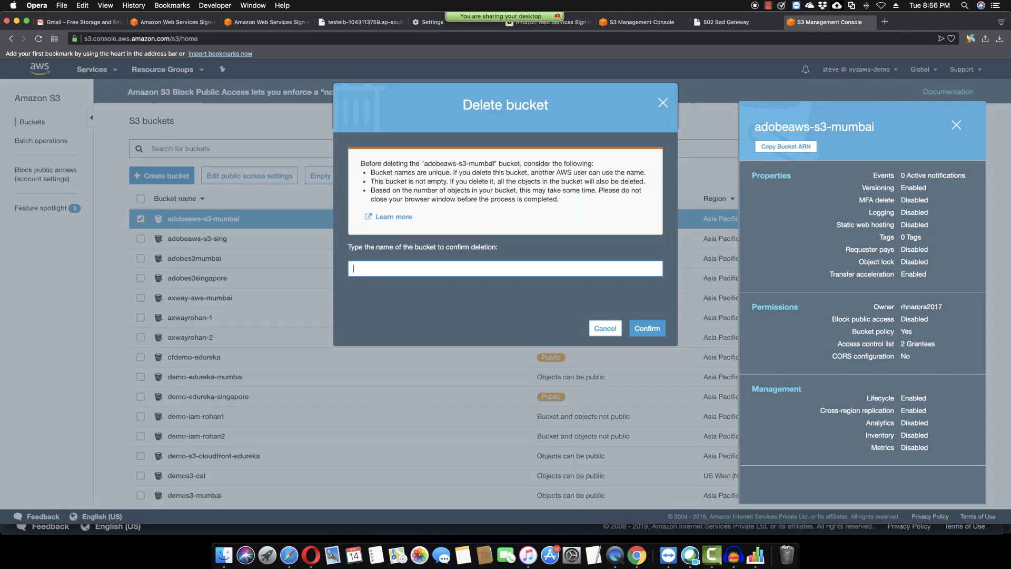
pyautogui.moveTo(495, 164); pyautogui.dragTo(426, 164)
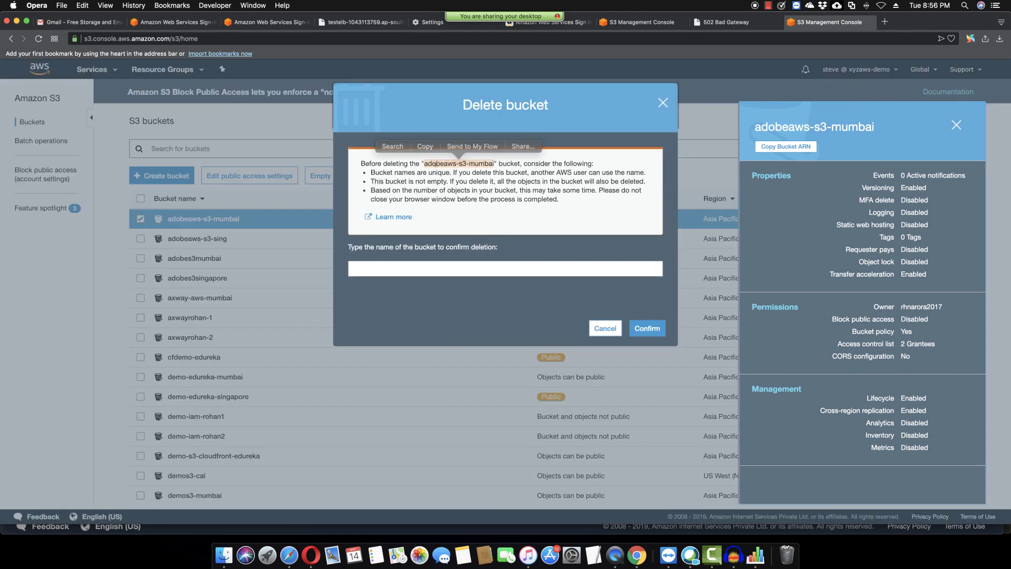
pyautogui.rightClick(436, 165)
pyautogui.click(461, 207)
pyautogui.click(403, 268)
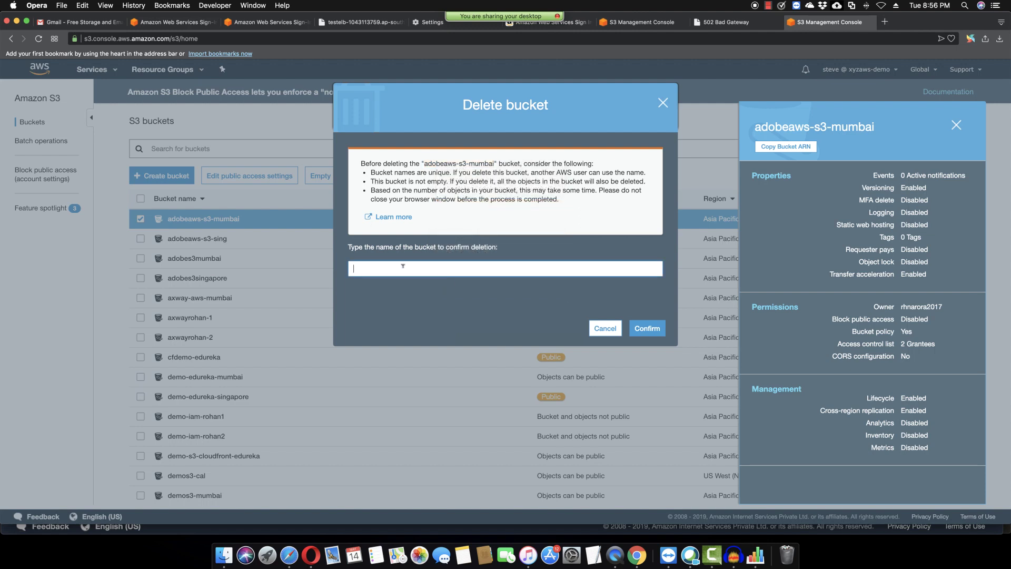
pyautogui.rightClick(442, 267)
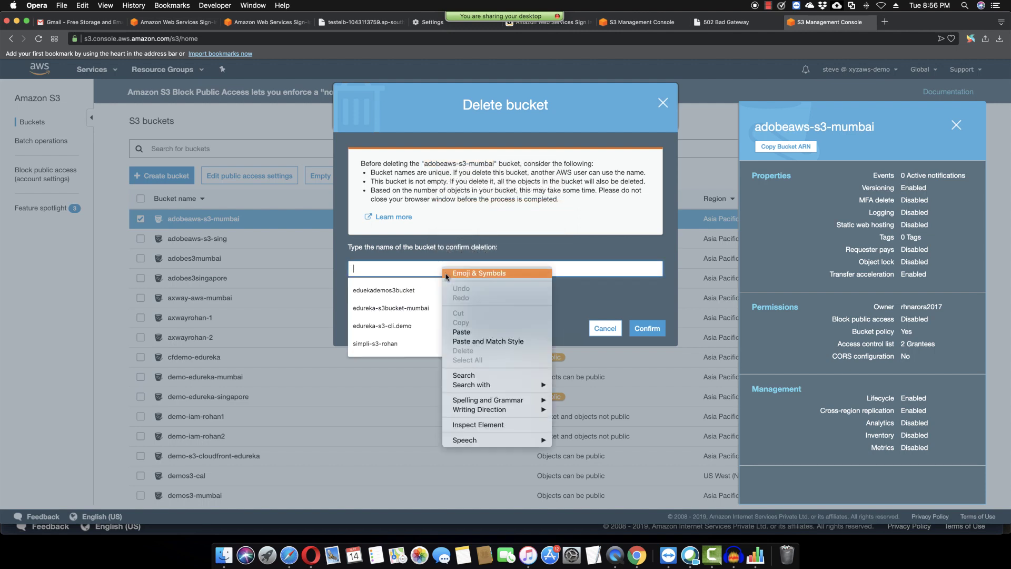
pyautogui.click(461, 331)
pyautogui.click(647, 328)
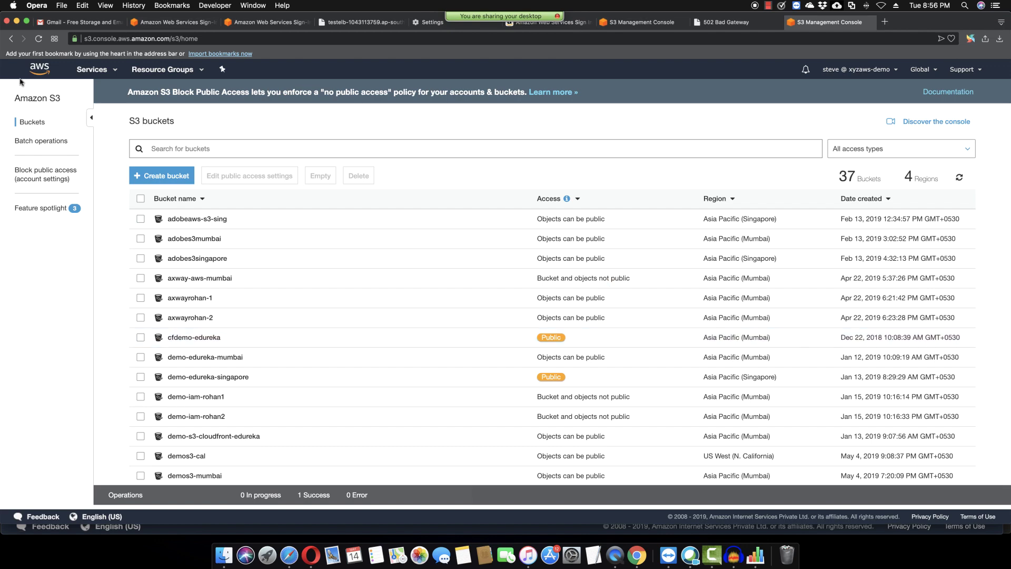
# Step: Return to the console home page, browse All services, then bring the handwritten notes forward
pyautogui.click(39, 72)
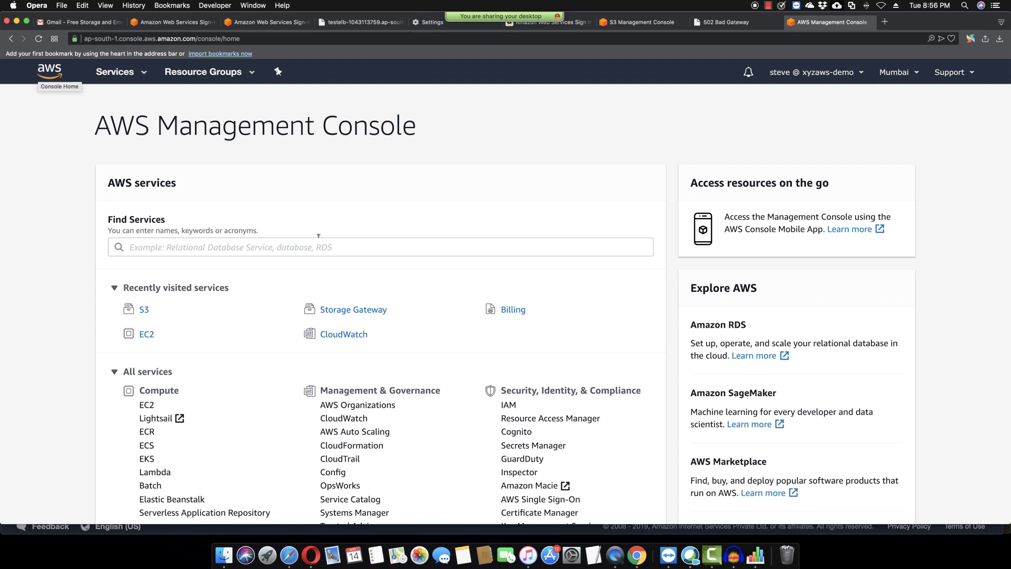
pyautogui.scroll(-5, 319, 239)
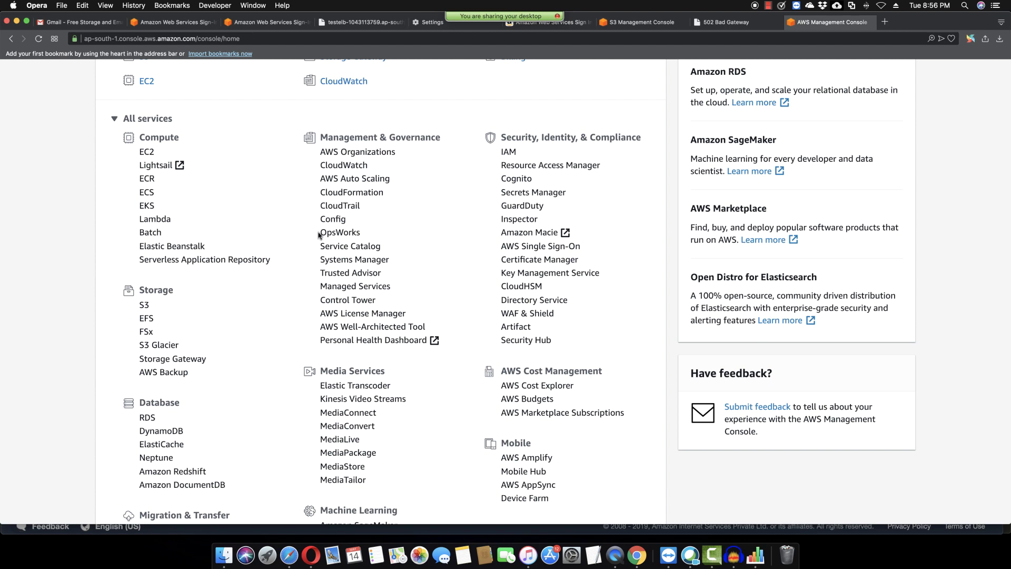
pyautogui.scroll(4, 320, 235)
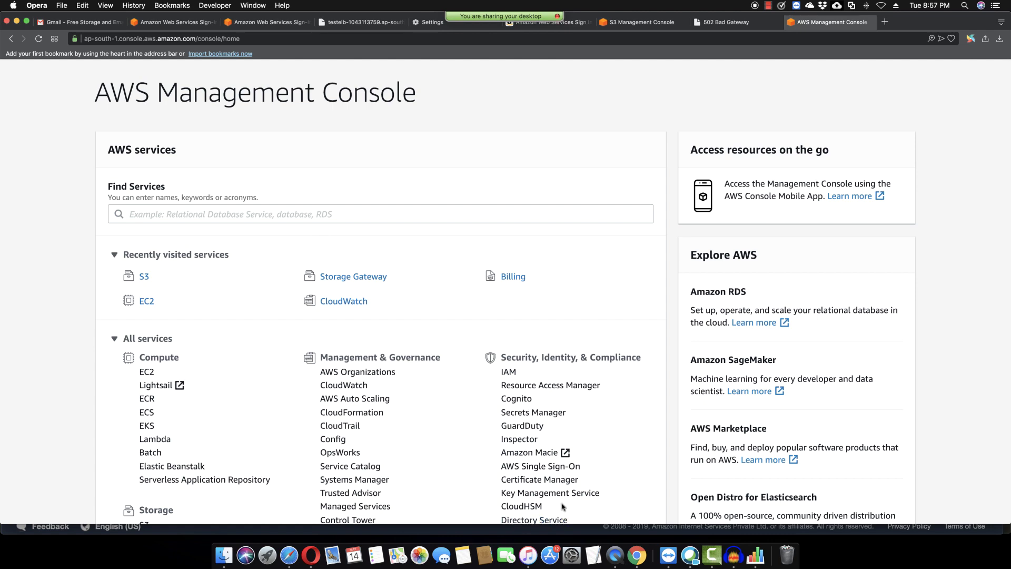
pyautogui.click(610, 550)
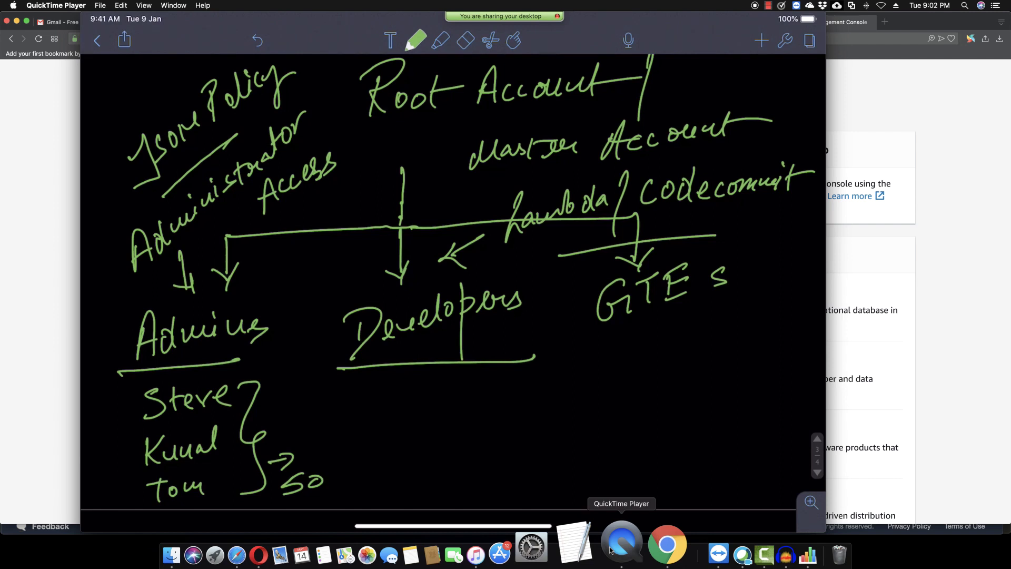
# Step: Bring the browser back in front and open the IAM Policies list
pyautogui.press('super+h')
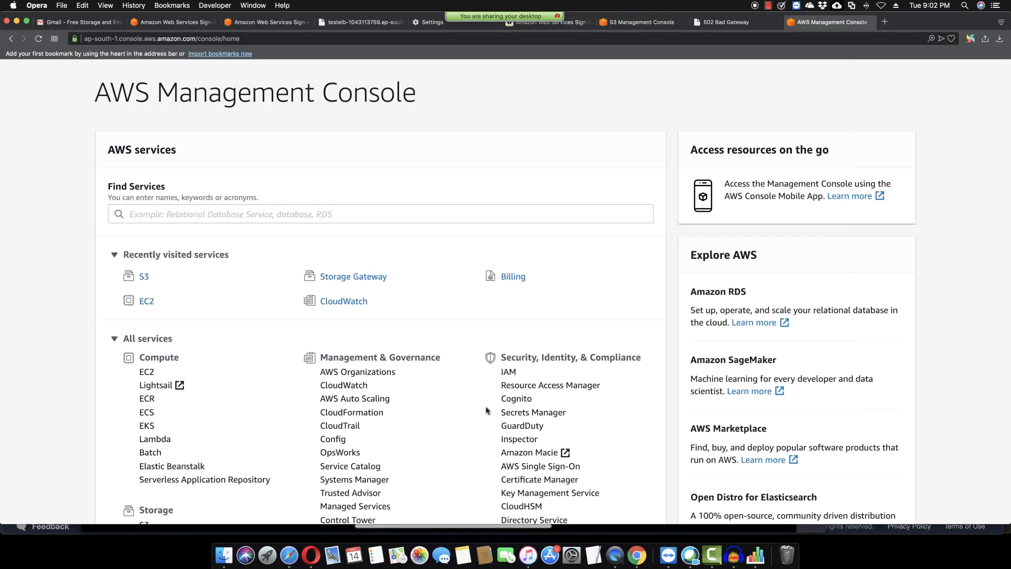
pyautogui.click(289, 554)
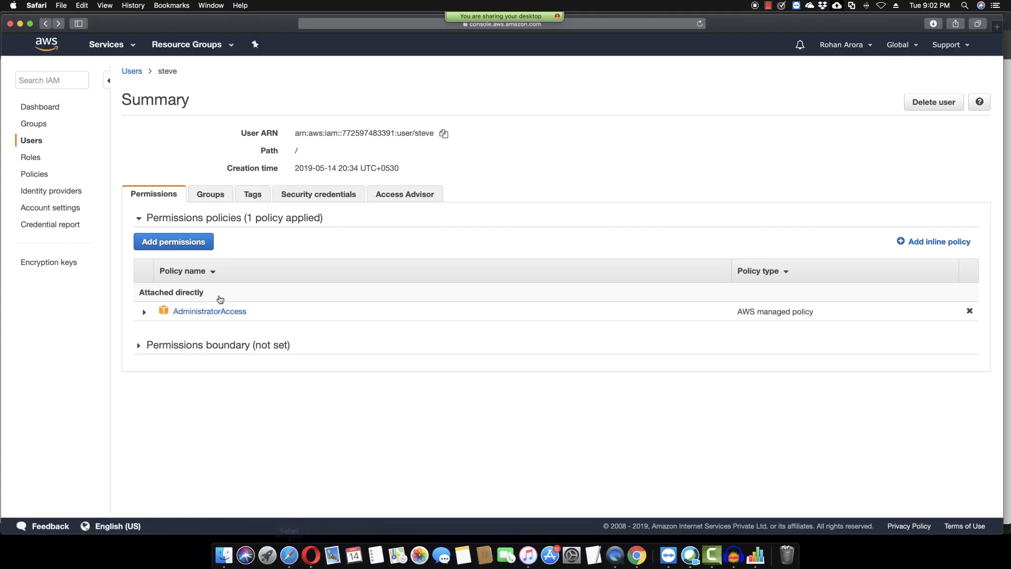
pyautogui.click(43, 106)
pyautogui.click(33, 174)
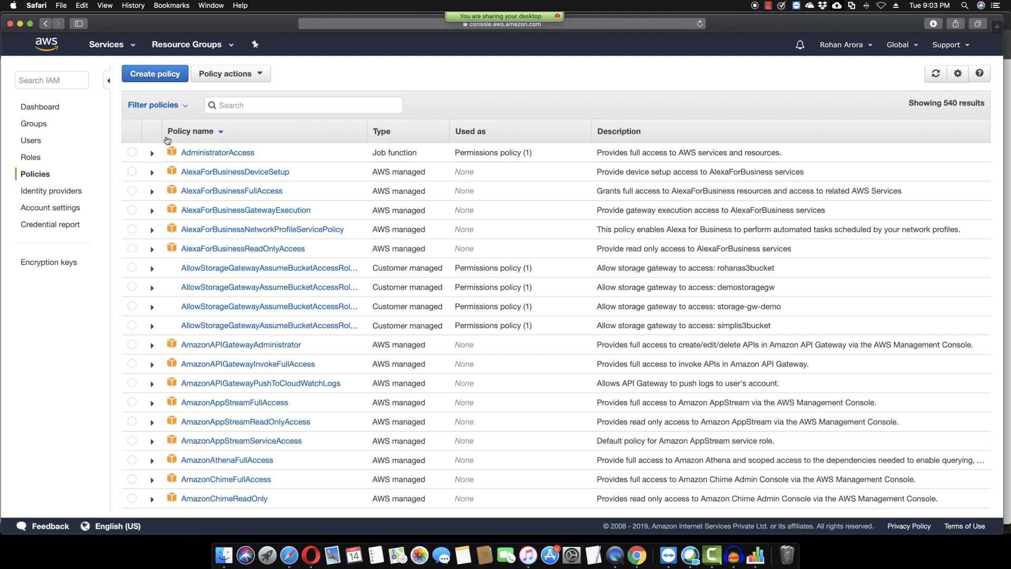
# Step: Search the policies for 'lambda' and select AWSLambdaFullAccess
pyautogui.click(243, 97)
pyautogui.write('Iamb')
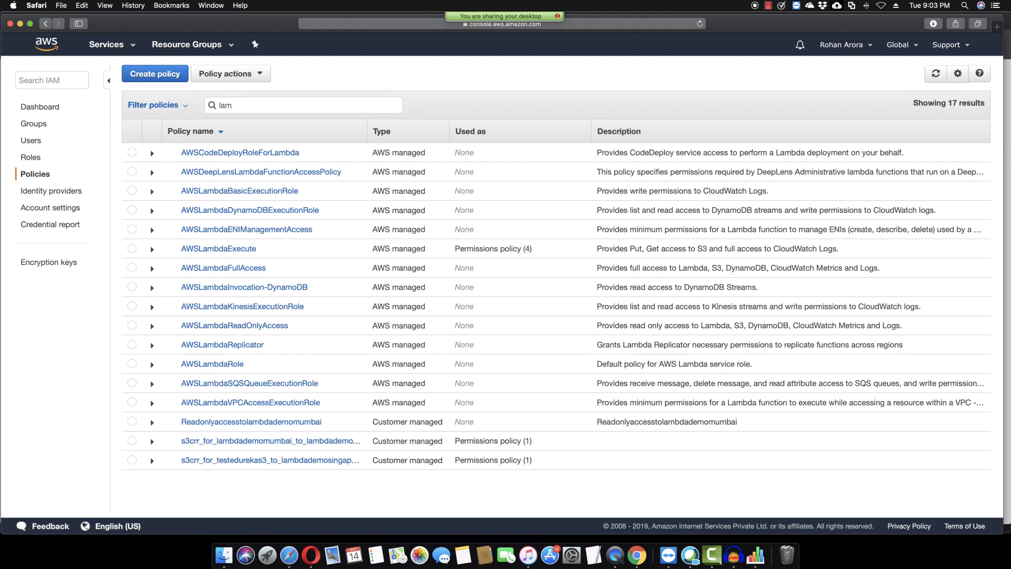
pyautogui.write('da')
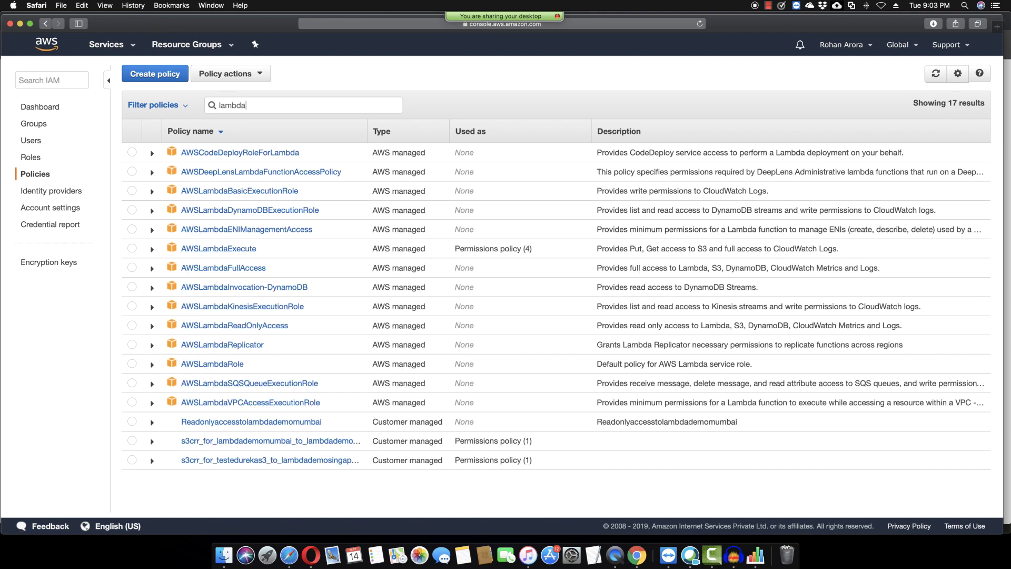
pyautogui.click(132, 269)
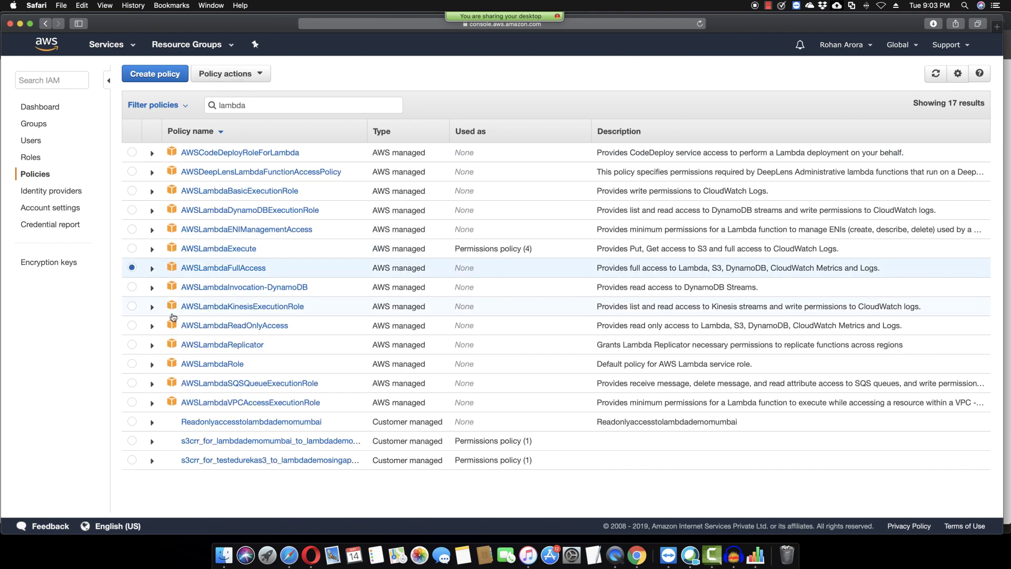
pyautogui.scroll(5, 273, 267)
pyautogui.scroll(-5, 276, 268)
# Step: Search the policies for 'codecommi', then return to the whiteboard recording
pyautogui.press('BackSpace')
pyautogui.write('codecommi')
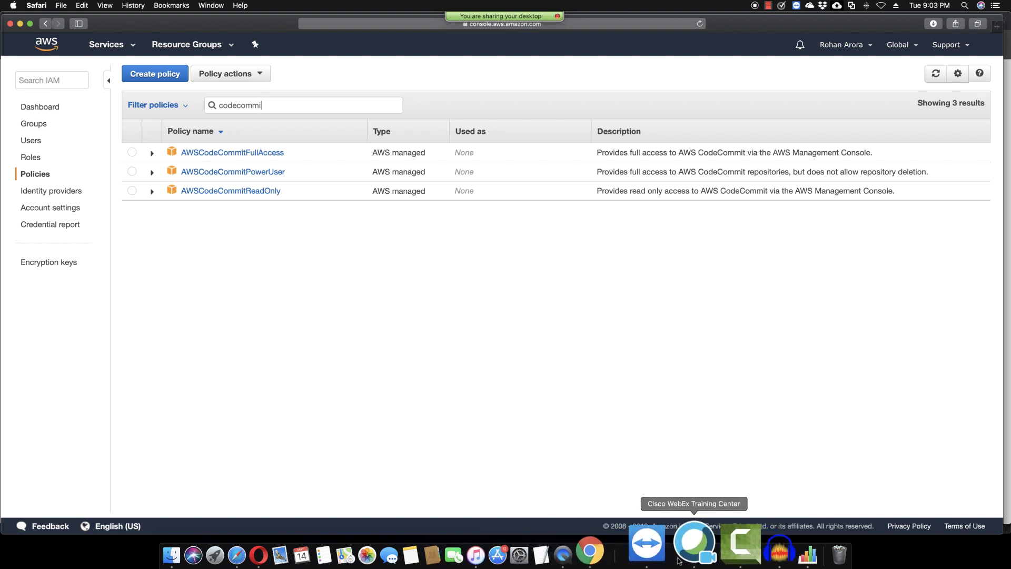
pyautogui.click(614, 550)
pyautogui.moveTo(620, 518)
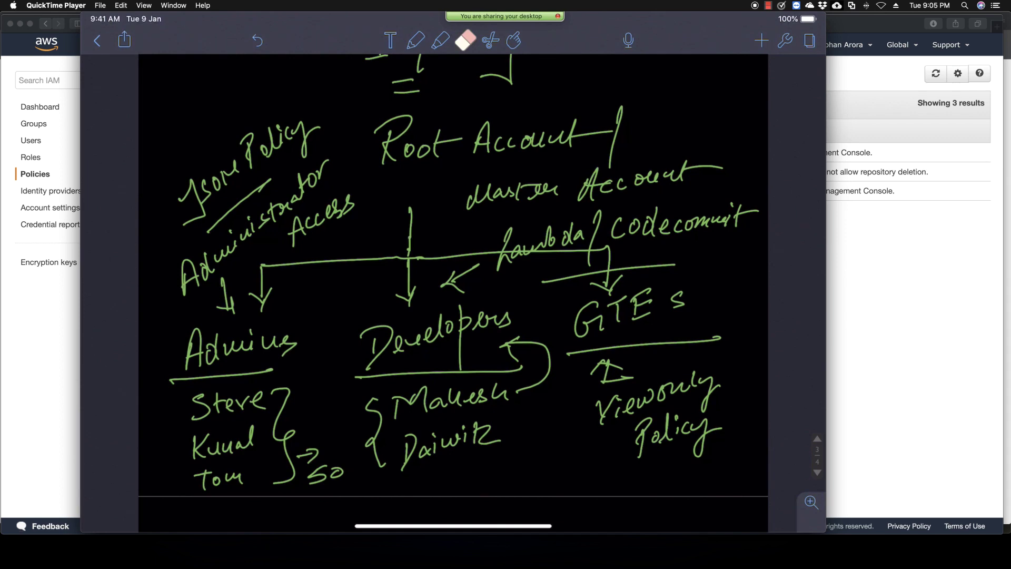
# Step: Bring the Safari window with the IAM policies page back to the front
pyautogui.click(837, 221)
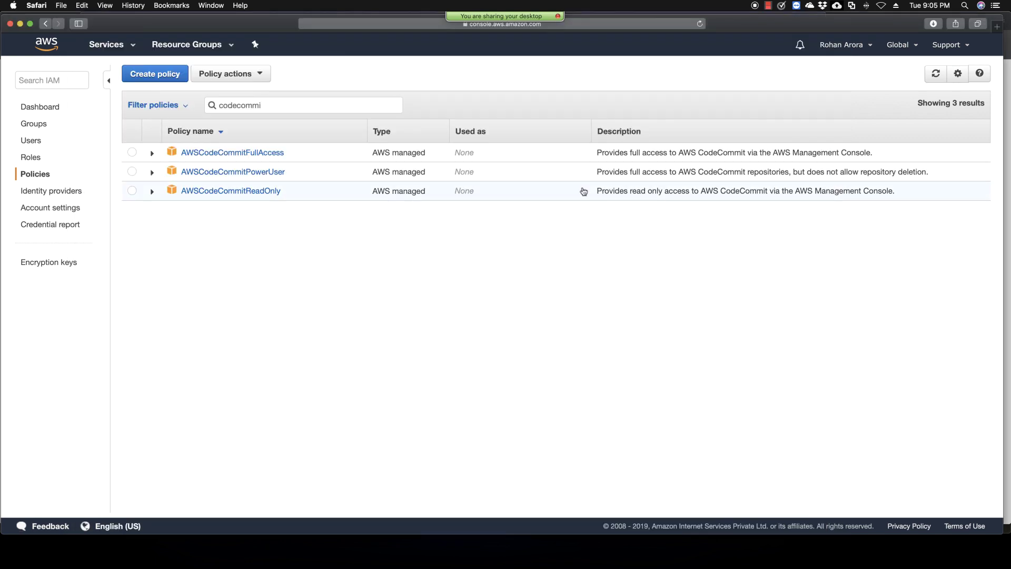
# Step: From IAM Groups, create a new group named 'Admins' with AdministratorAccess attached
pyautogui.click(37, 127)
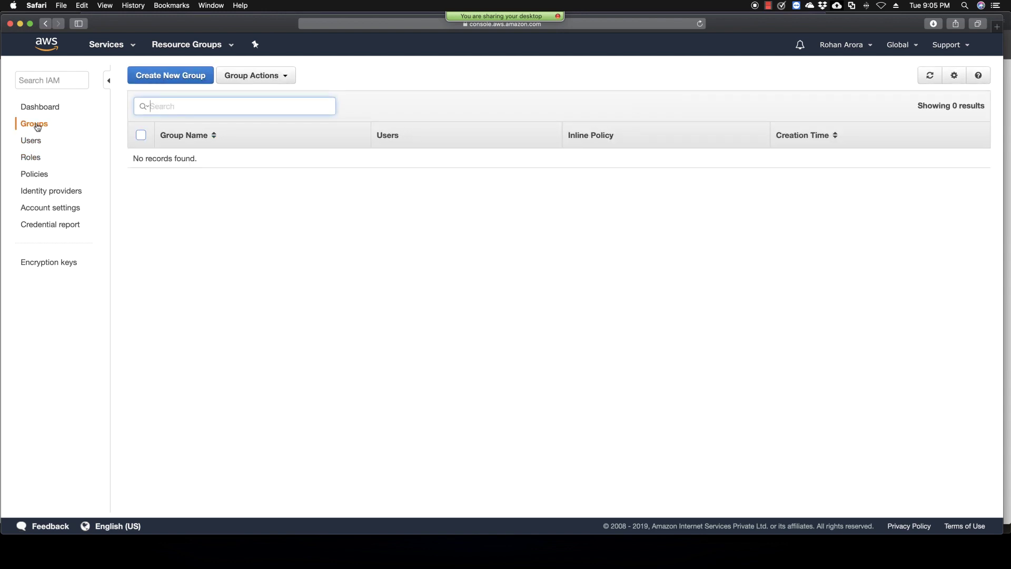
pyautogui.click(183, 79)
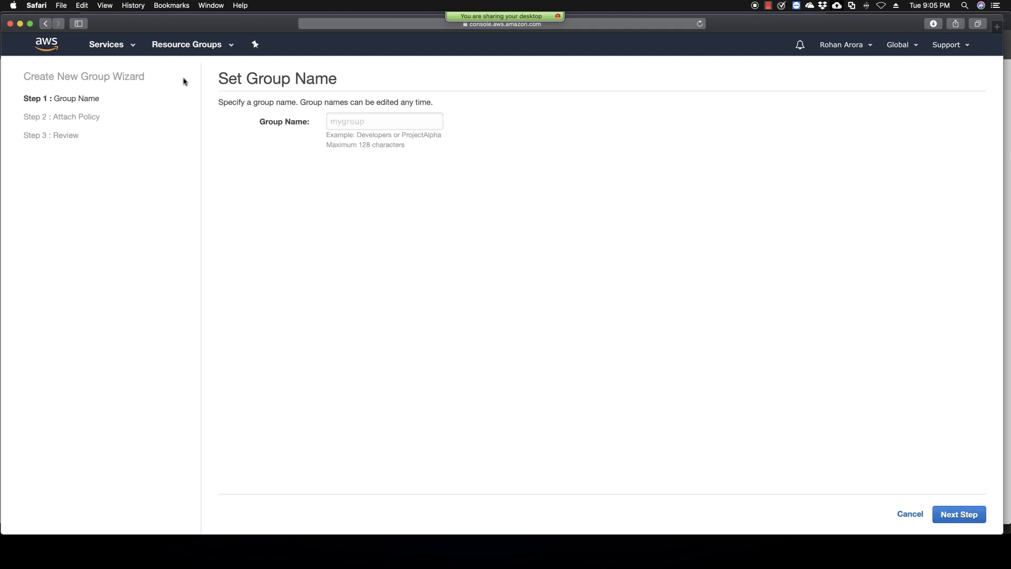
pyautogui.doubleClick(373, 135)
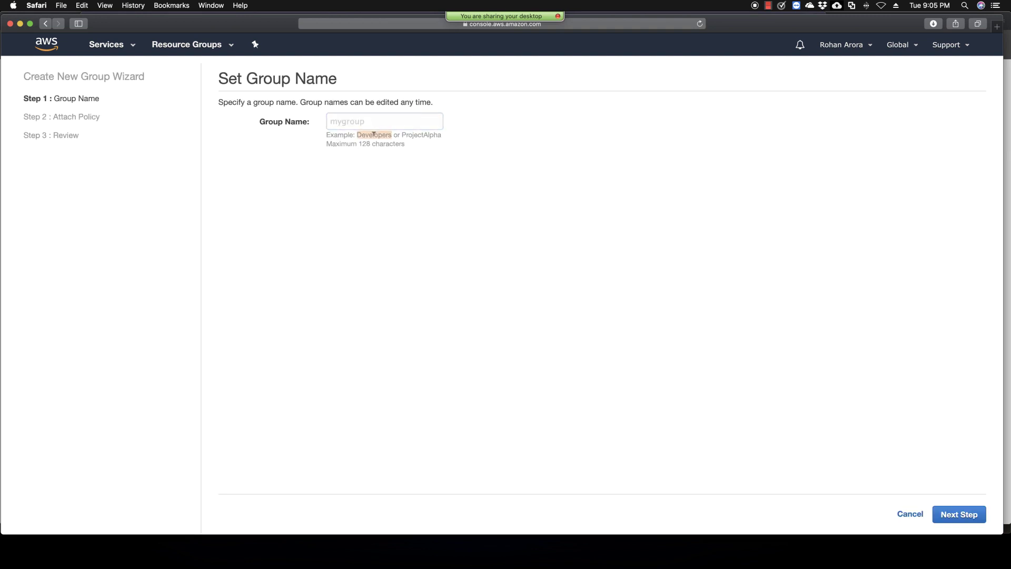
pyautogui.click(369, 122)
pyautogui.write('Admins')
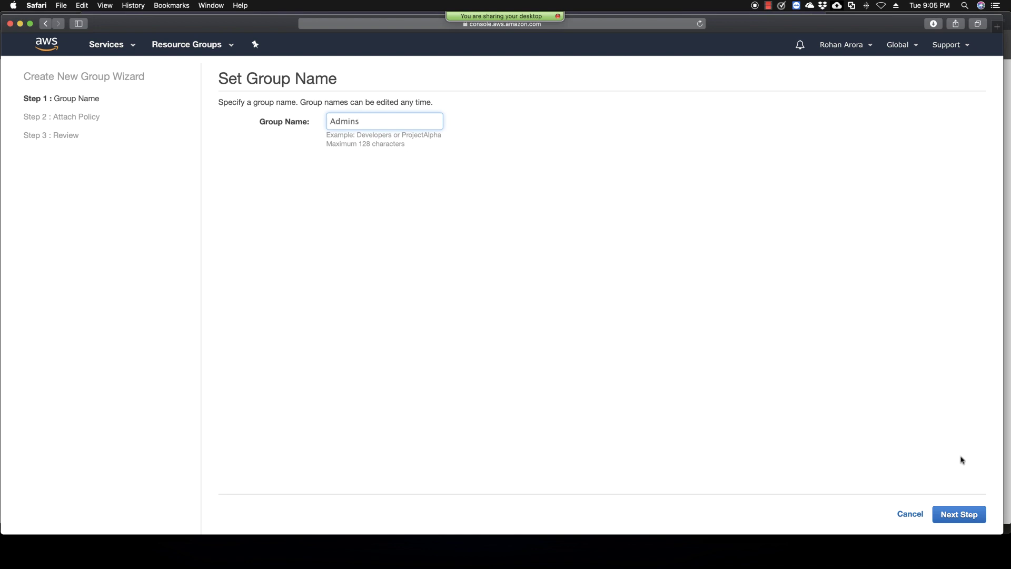
pyautogui.click(957, 513)
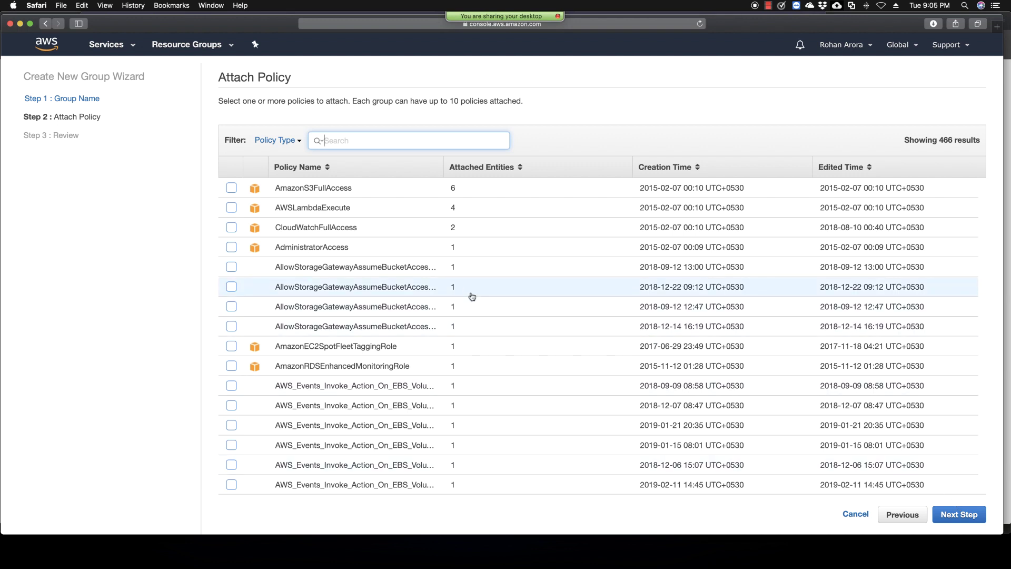
pyautogui.click(230, 249)
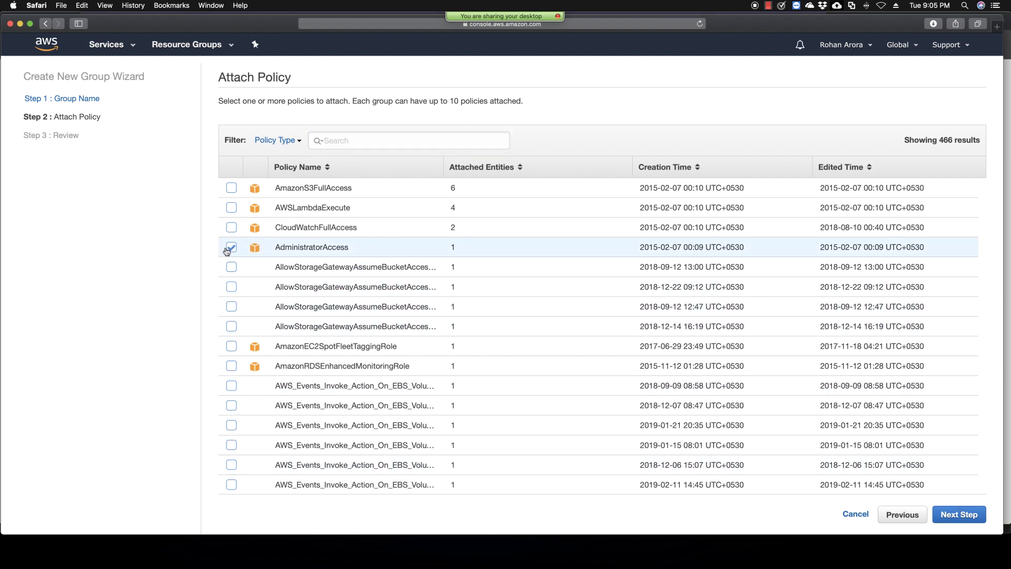
pyautogui.click(956, 514)
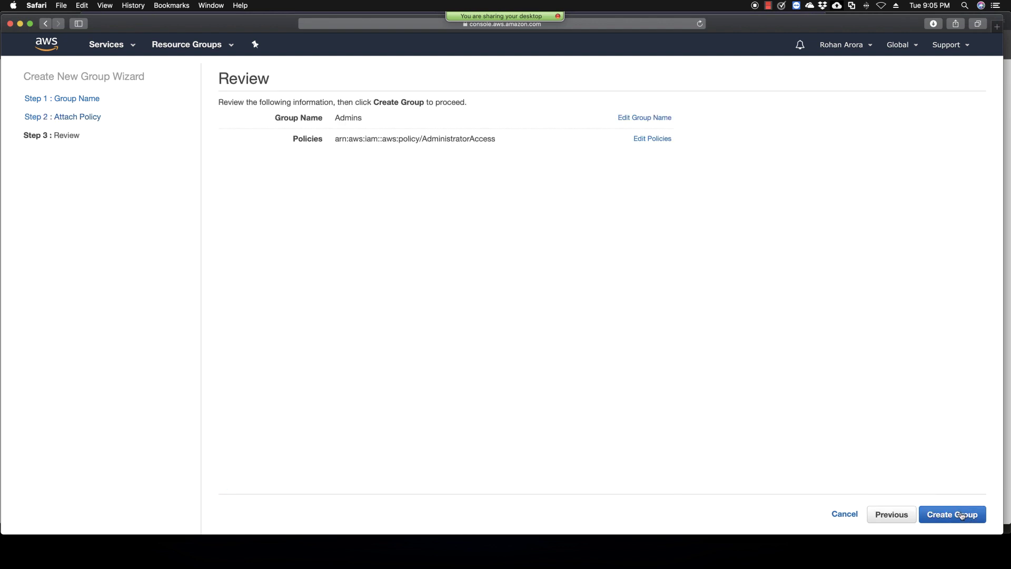
pyautogui.click(962, 515)
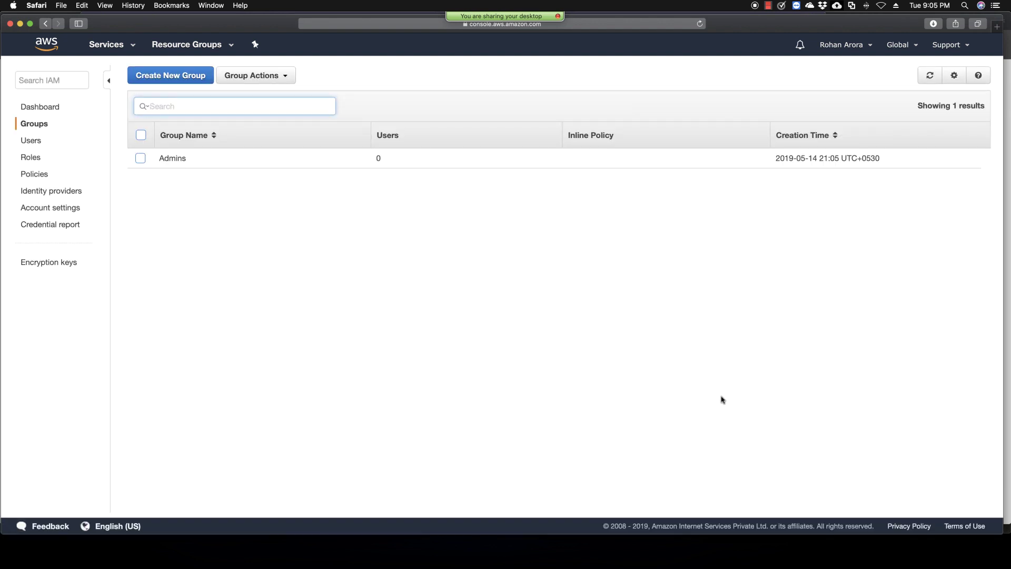
# Step: Start a new group and name it 'Developers'
pyautogui.click(169, 76)
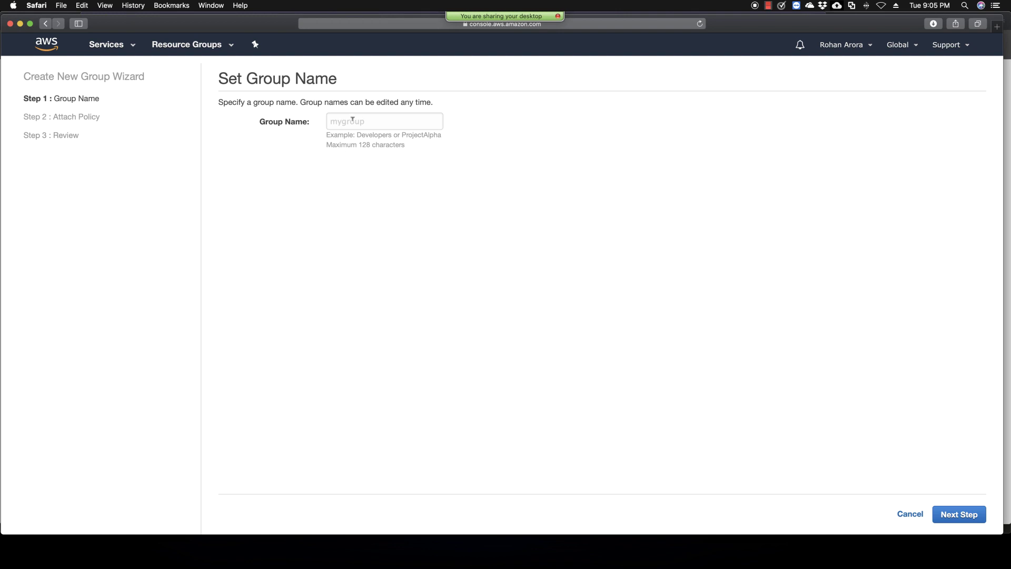
pyautogui.doubleClick(362, 134)
pyautogui.moveTo(375, 118); pyautogui.dragTo(375, 119)
pyautogui.click(963, 519)
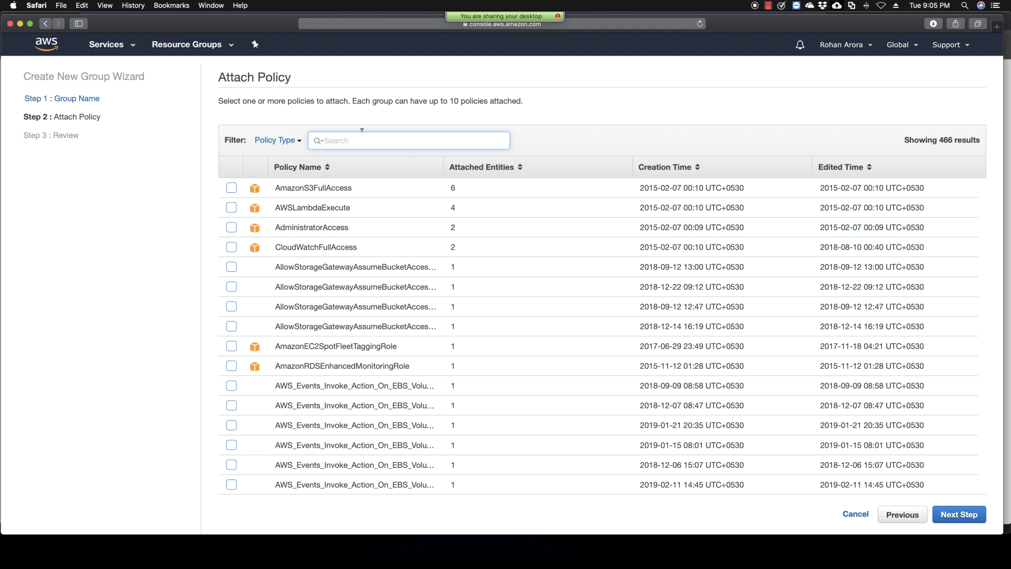
# Step: Attach AWSLambdaFullAccess and AWSCodeCommitFullAccess, review, and create the Developers group
pyautogui.write('lambd')
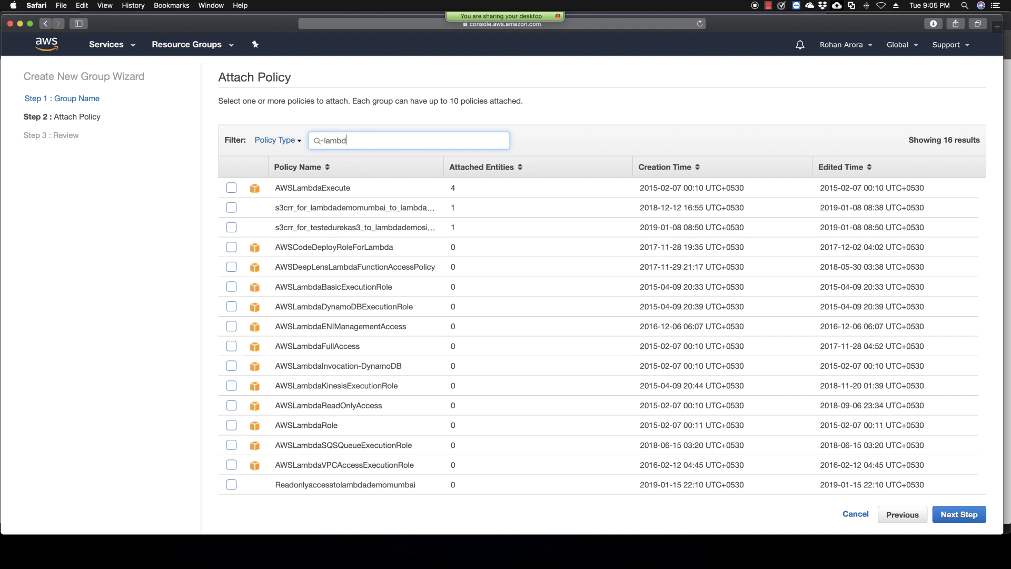
pyautogui.write('afull')
pyautogui.click(232, 188)
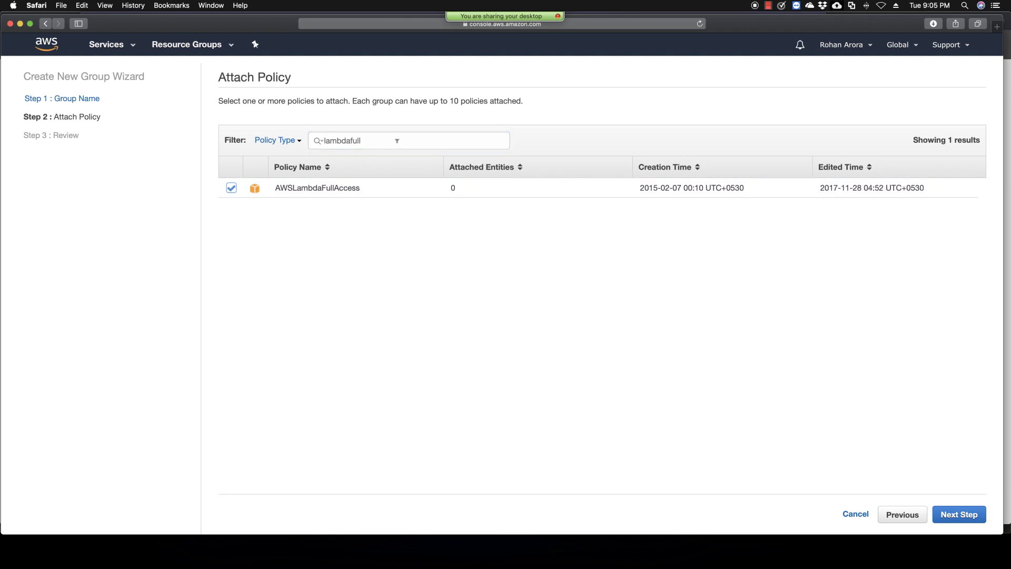
pyautogui.tripleClick(397, 141)
pyautogui.write('c')
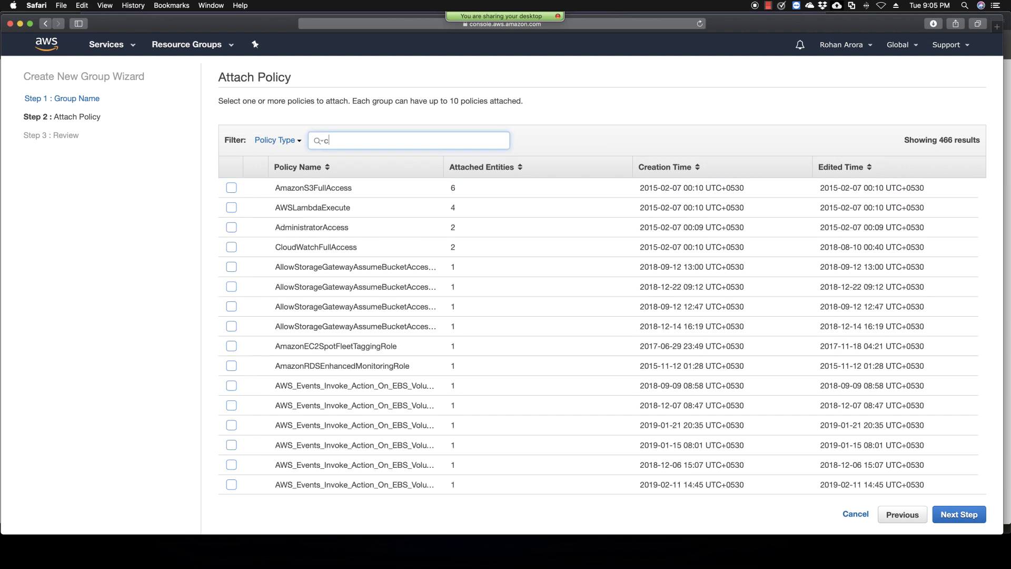
pyautogui.write('ode')
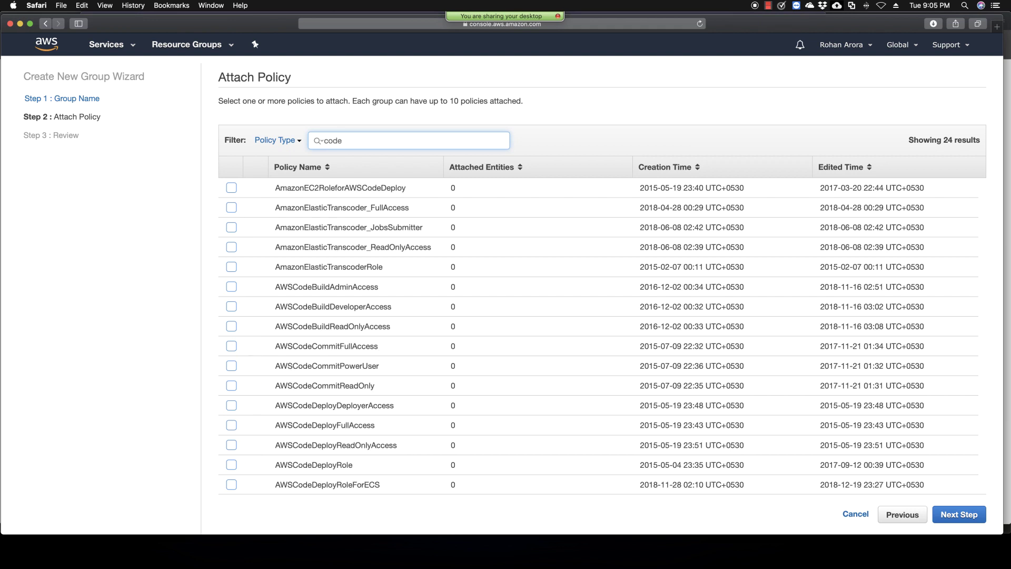
pyautogui.write('com')
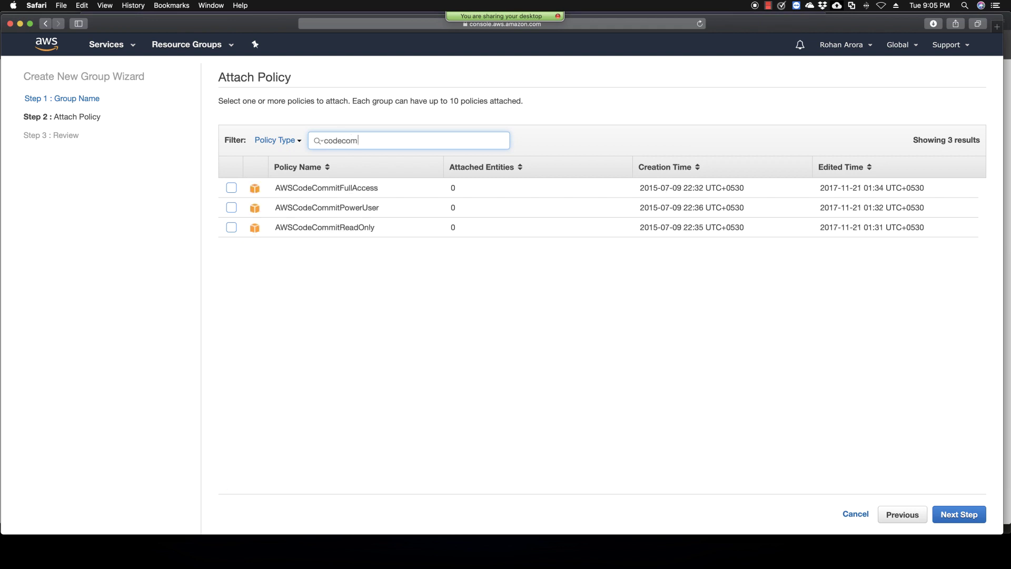
pyautogui.write('mit')
pyautogui.click(231, 188)
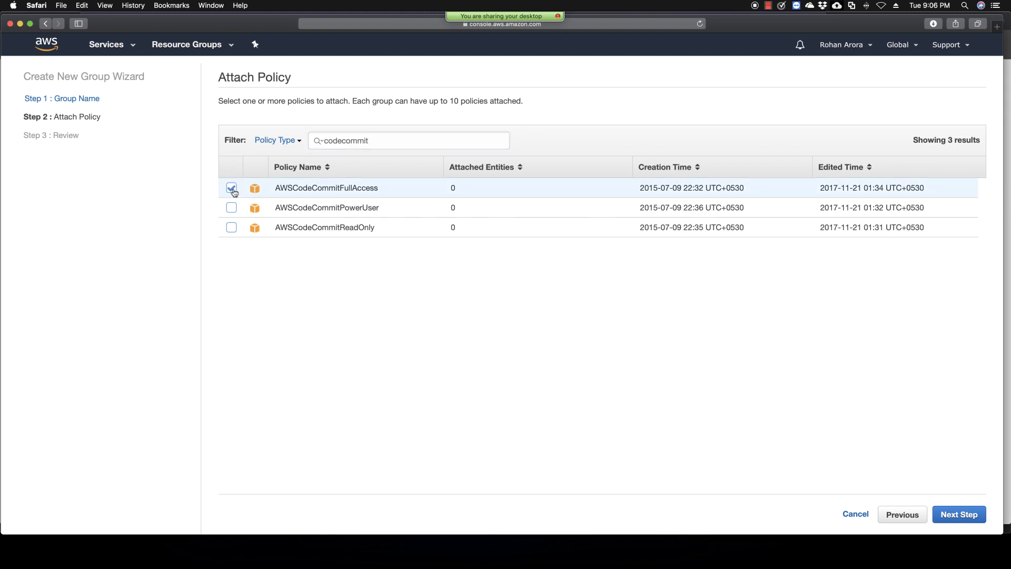
pyautogui.click(962, 514)
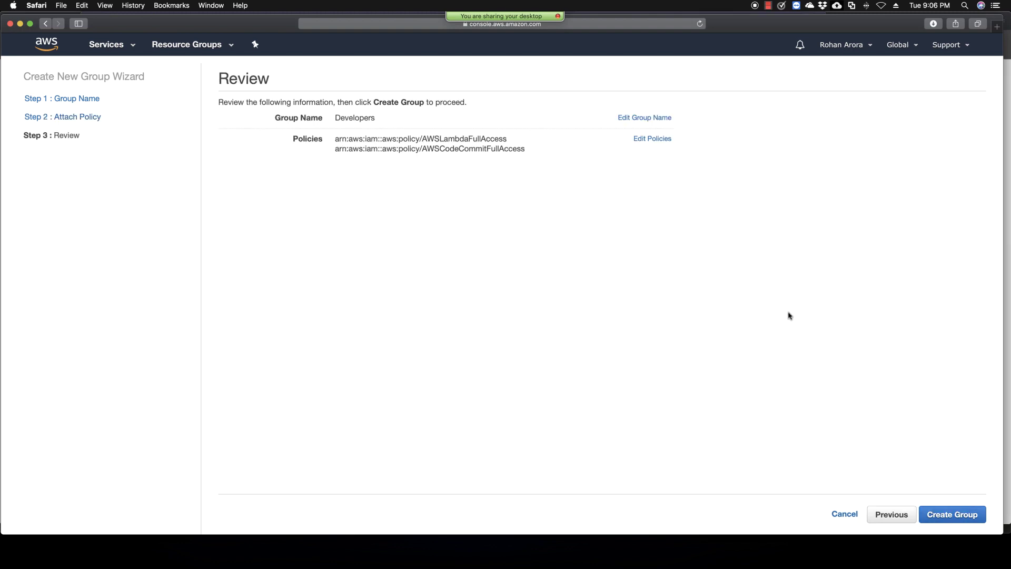
pyautogui.moveTo(525, 152); pyautogui.dragTo(342, 137)
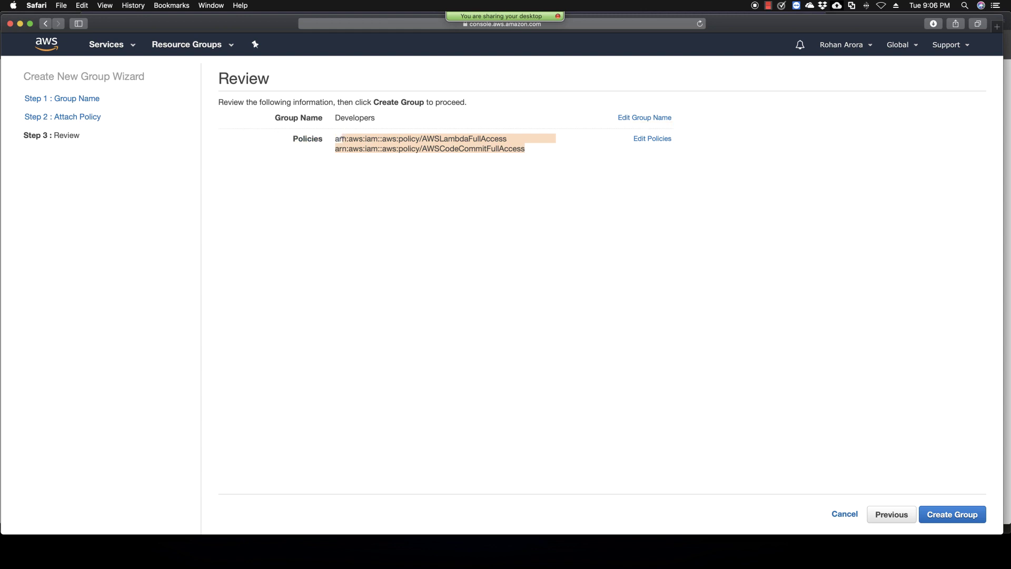
pyautogui.click(978, 522)
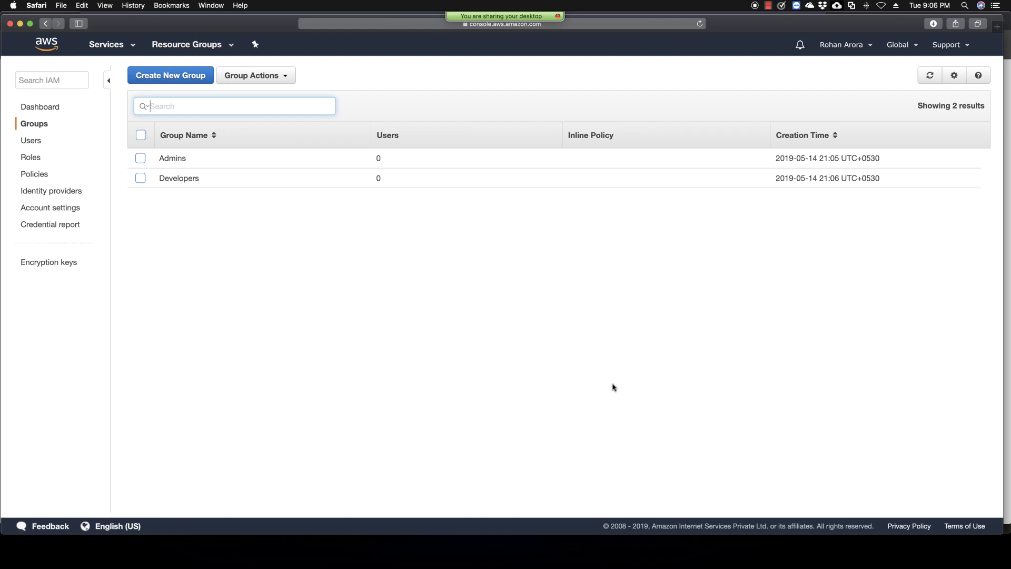
pyautogui.click(199, 79)
# Step: Name the new group 'GTEs' and continue to policy selection
pyautogui.click(359, 125)
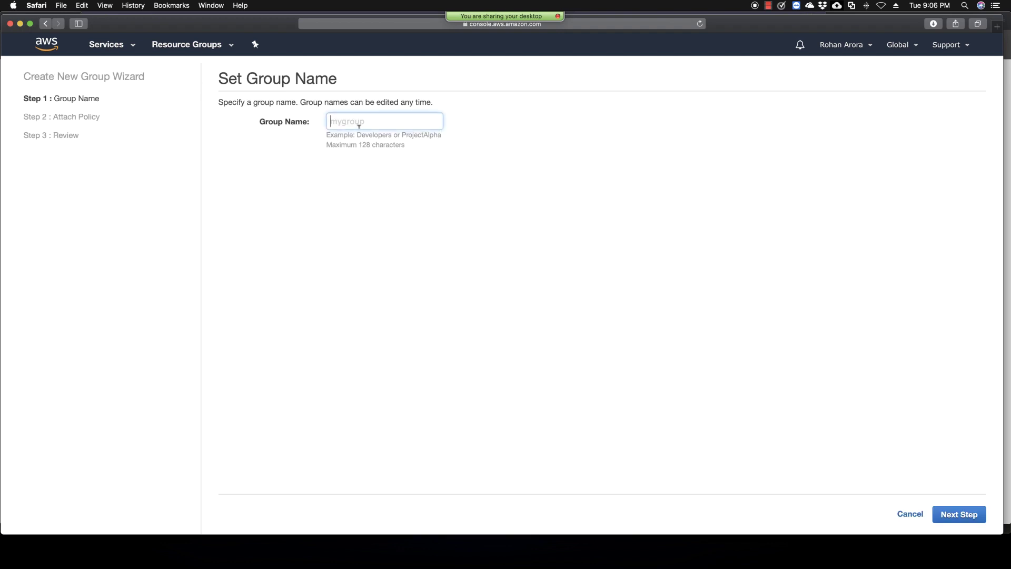
pyautogui.write('Gro')
pyautogui.press('BackSpace')
pyautogui.press('BackSpace')
pyautogui.press('BackSpace')
pyautogui.write('gtE')
pyautogui.press('BackSpace')
pyautogui.press('BackSpace')
pyautogui.press('BackSpace')
pyautogui.write('GTEs')
pyautogui.click(963, 515)
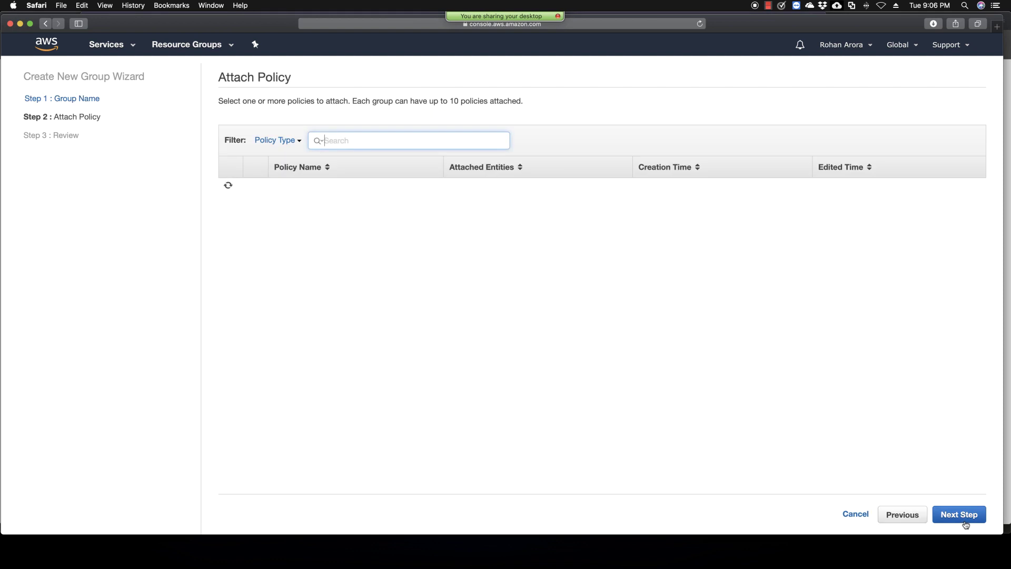
# Step: Attach the ViewOnlyAccess job-function policy, create the group, and open the Developers group summary
pyautogui.click(277, 140)
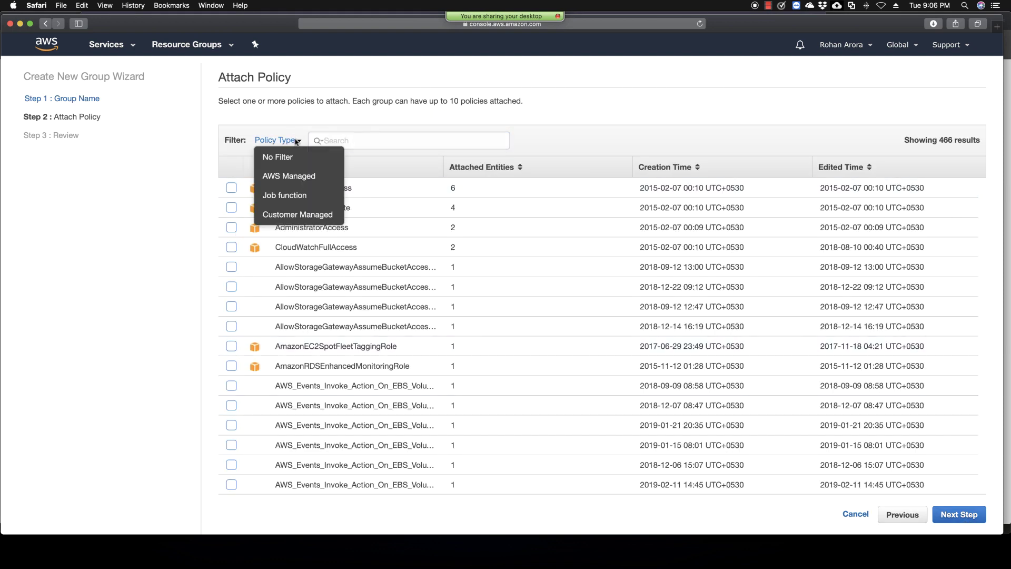
pyautogui.click(271, 197)
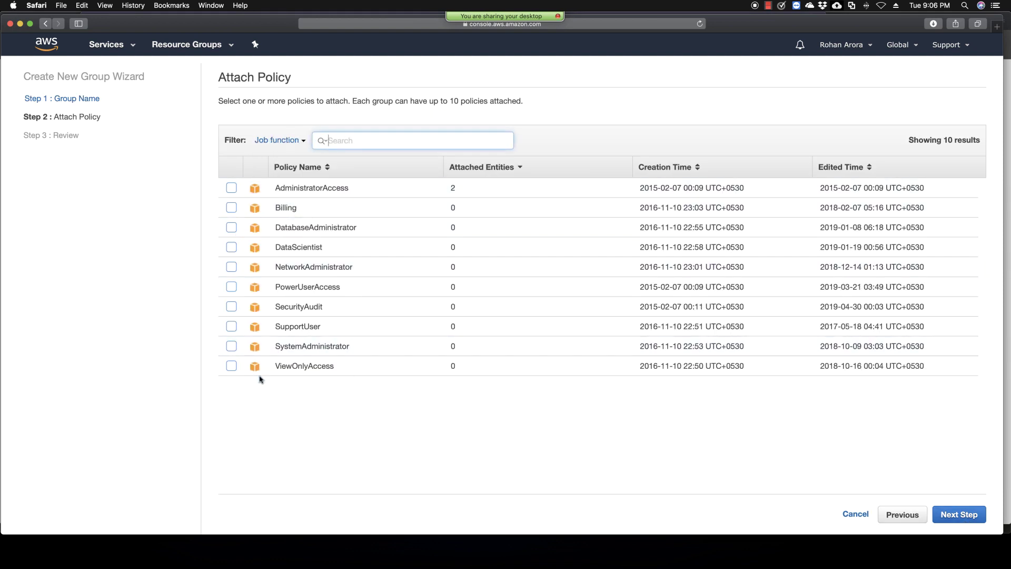
pyautogui.doubleClick(310, 368)
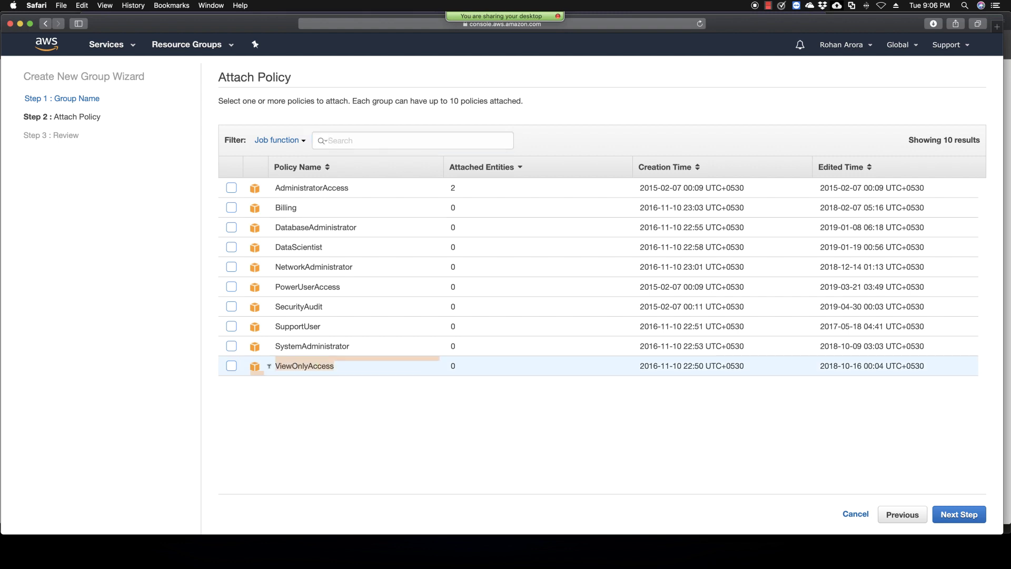
pyautogui.click(231, 367)
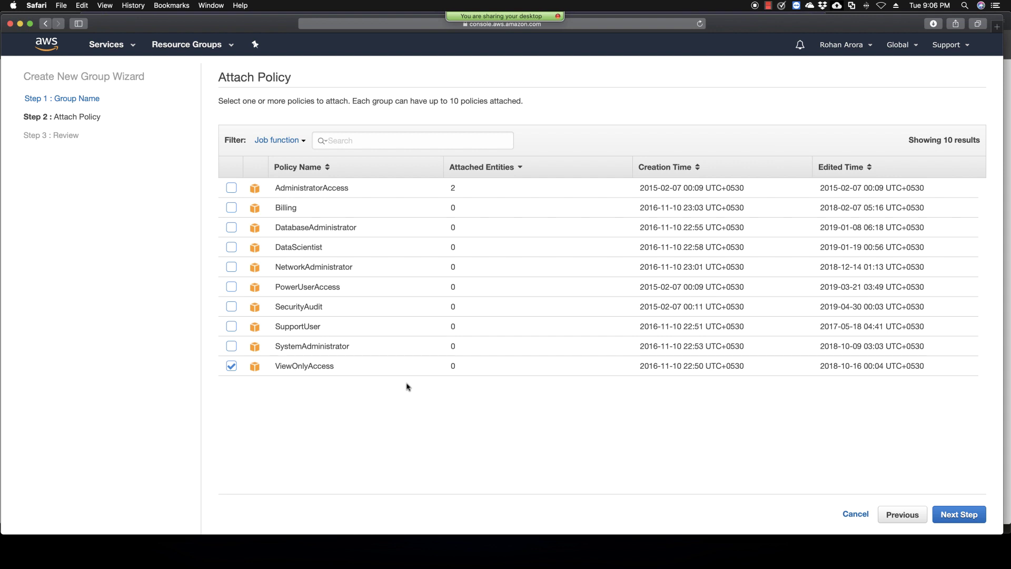
pyautogui.click(971, 519)
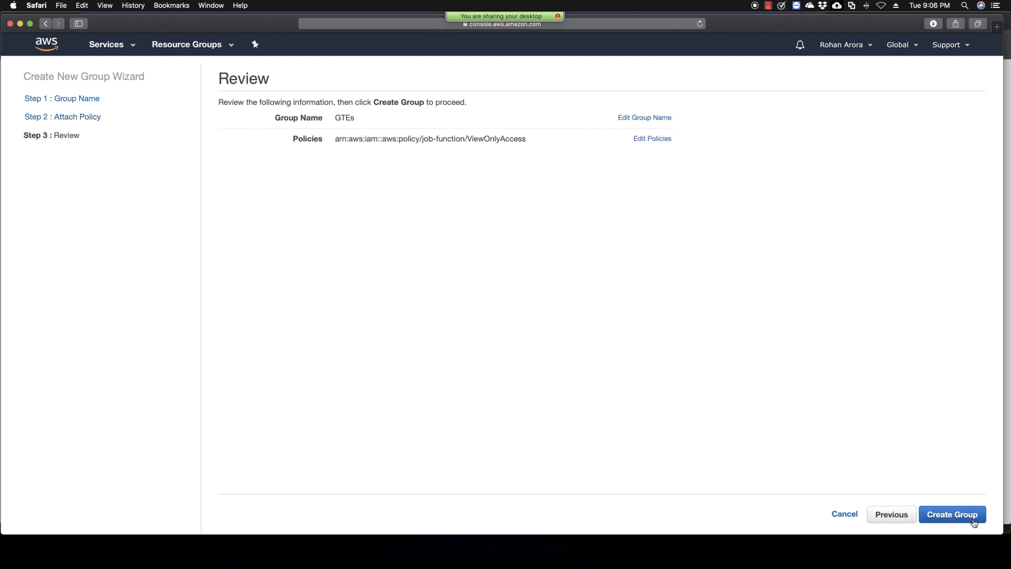
pyautogui.click(974, 521)
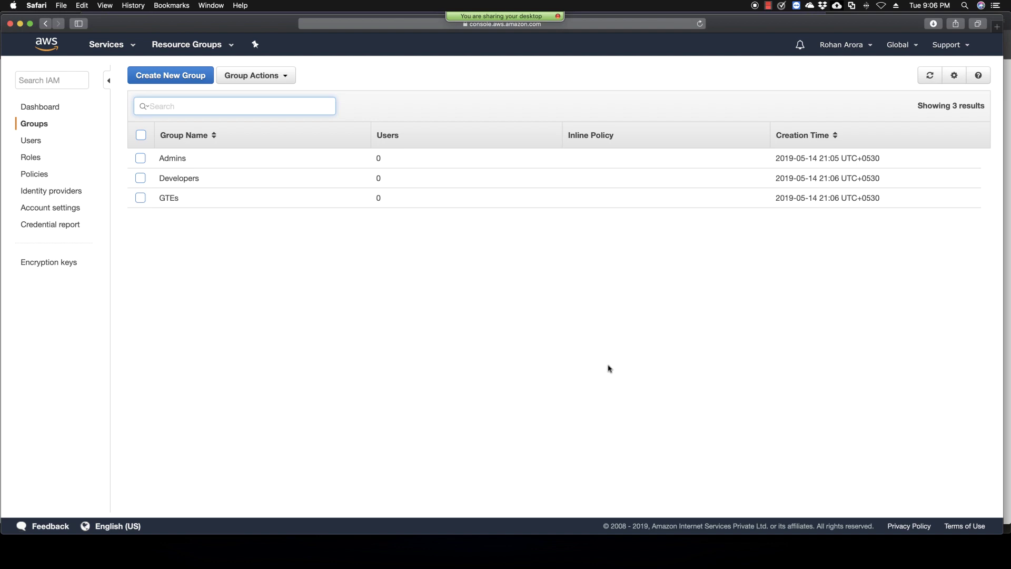
pyautogui.click(182, 175)
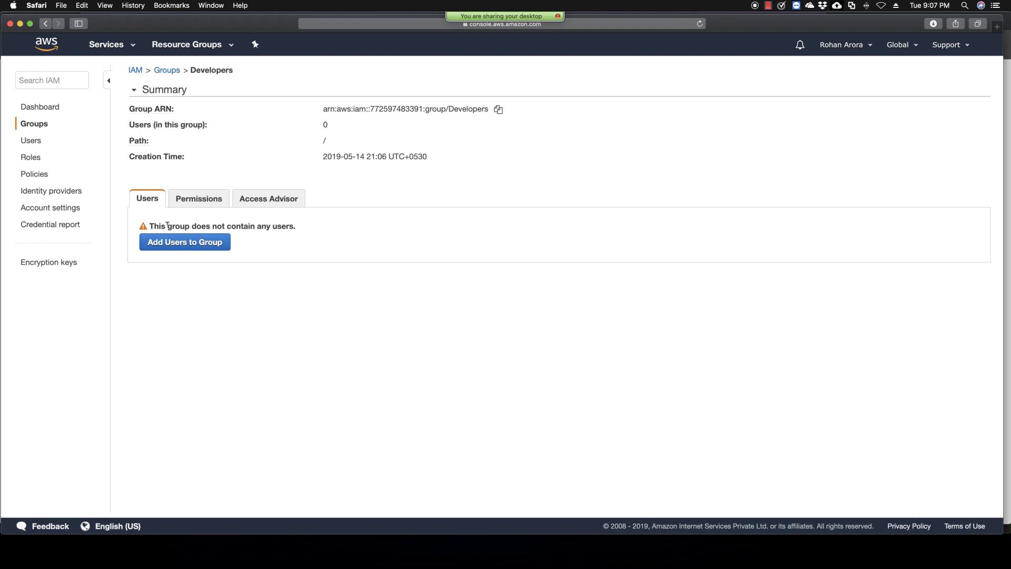
# Step: Add the first two listed users to the empty Developers group
pyautogui.moveTo(167, 225); pyautogui.dragTo(302, 226)
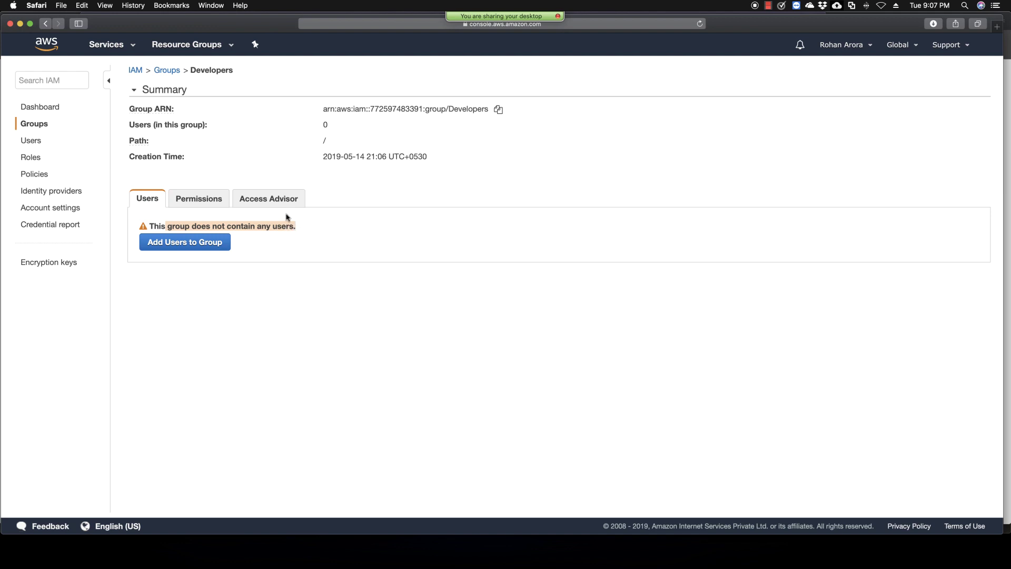
pyautogui.click(200, 247)
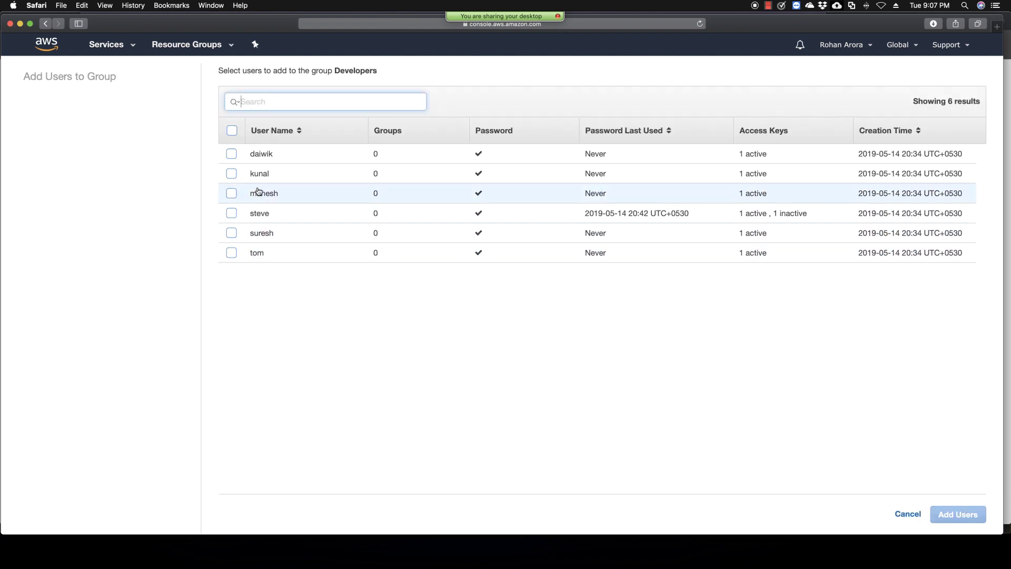
pyautogui.click(232, 156)
pyautogui.click(233, 173)
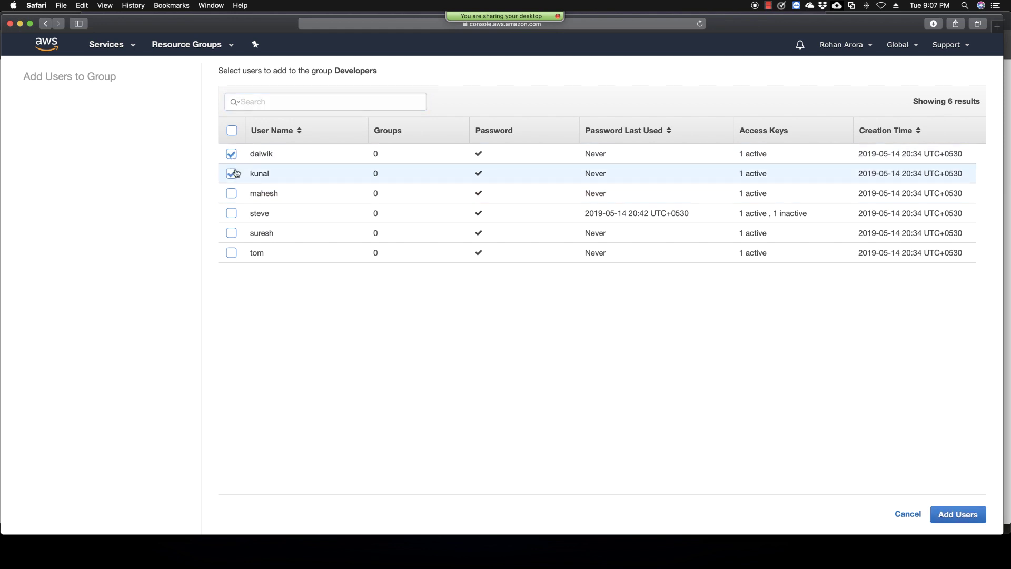
pyautogui.click(956, 515)
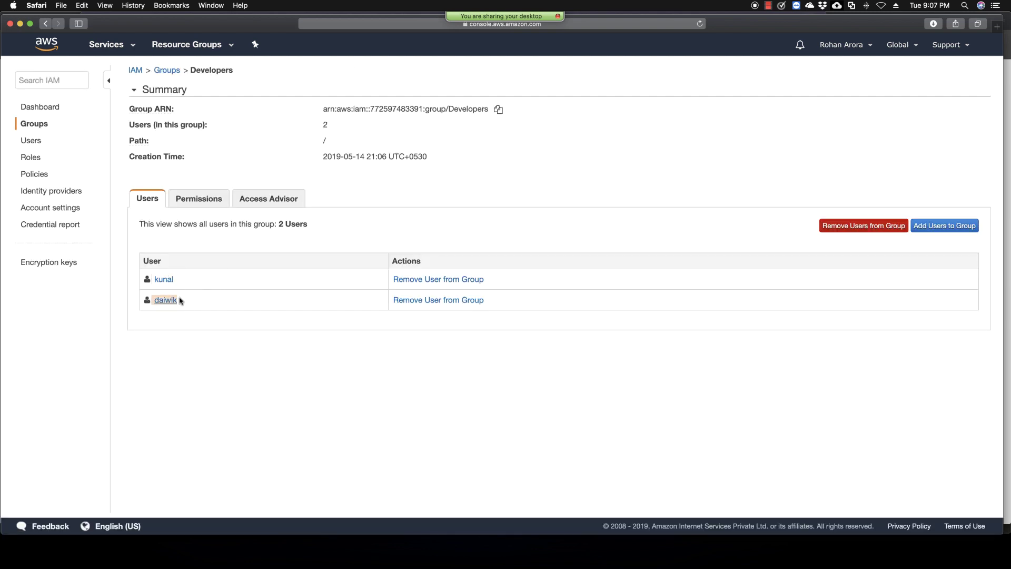
pyautogui.scroll(5, 458, 103)
# Step: Review Developers' CodeCommit and Lambda full-access policies, members and ARN, then return to Groups
pyautogui.click(197, 202)
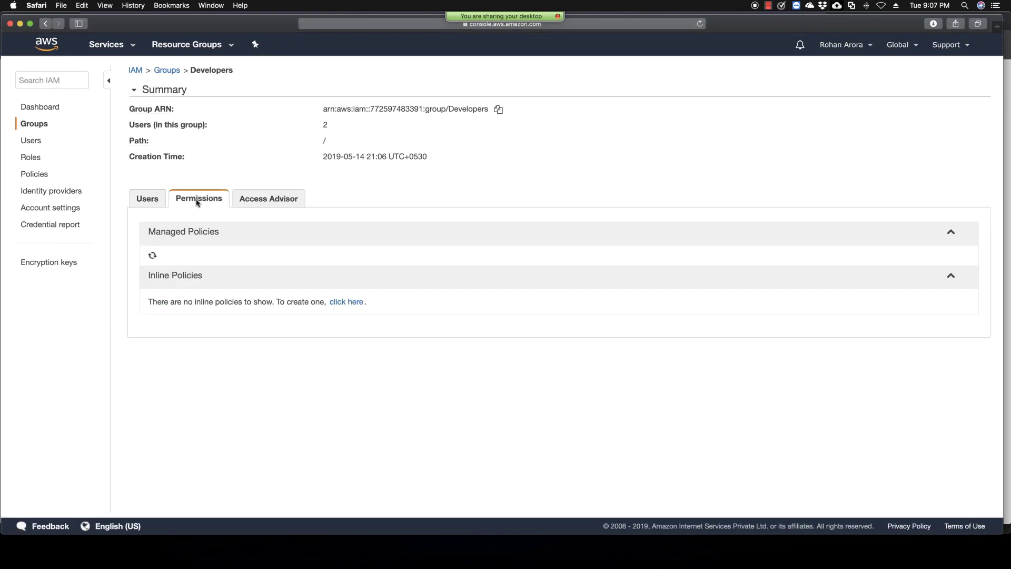
pyautogui.moveTo(303, 317); pyautogui.dragTo(149, 329)
pyautogui.moveTo(262, 340); pyautogui.dragTo(158, 345)
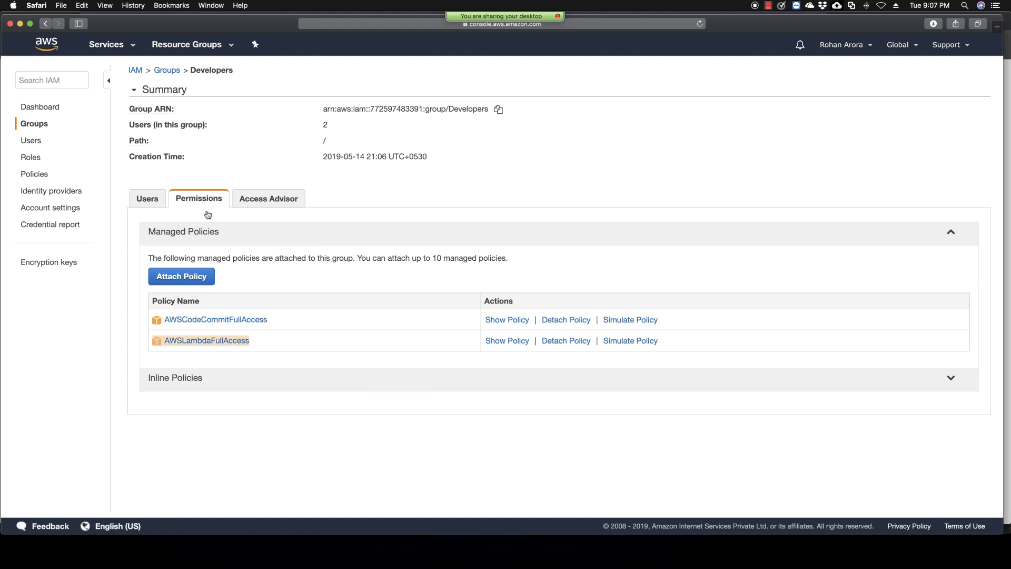
pyautogui.click(138, 196)
pyautogui.moveTo(152, 300); pyautogui.dragTo(155, 279)
pyautogui.tripleClick(474, 108)
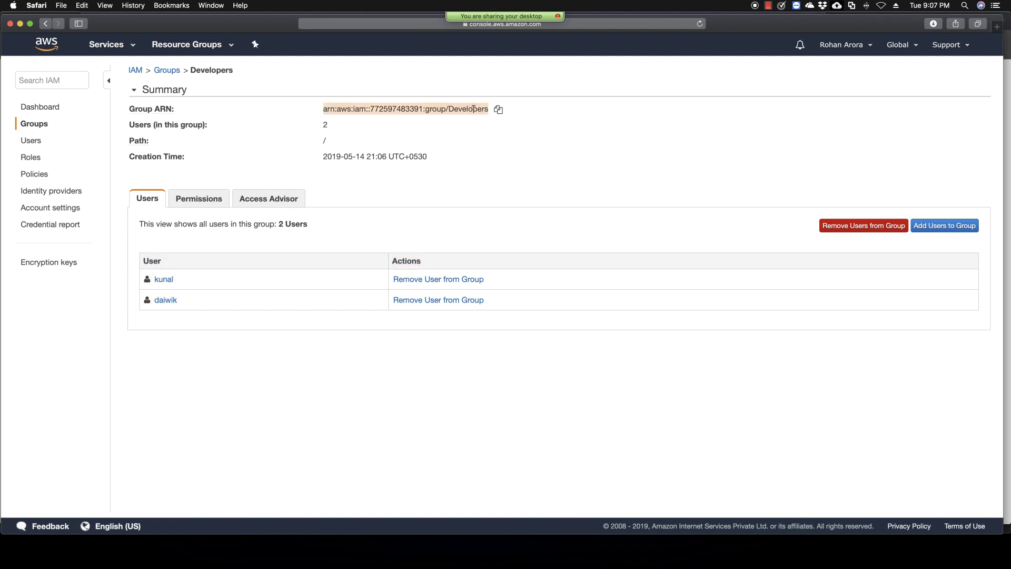
pyautogui.click(212, 201)
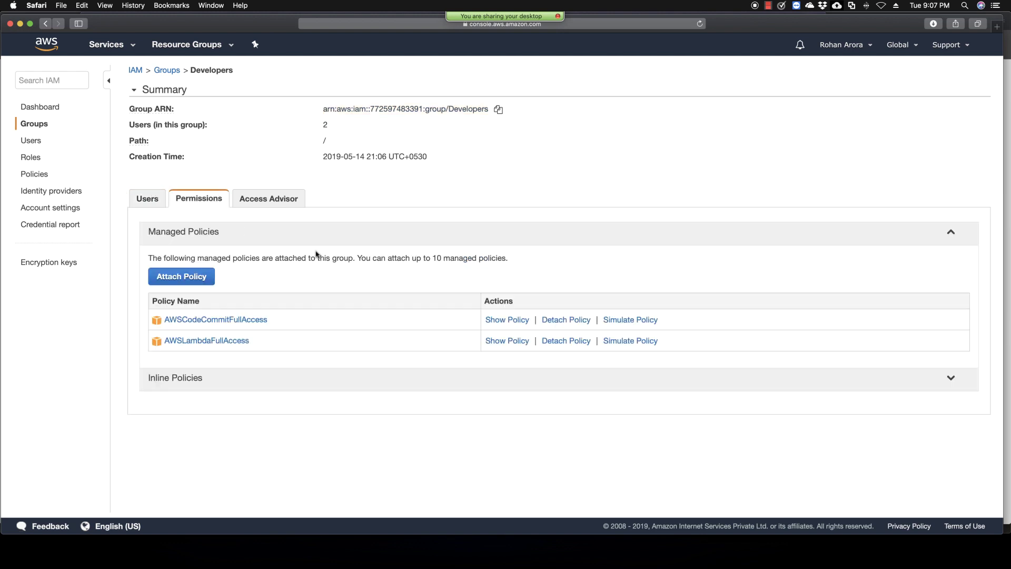
pyautogui.moveTo(277, 318); pyautogui.dragTo(175, 318)
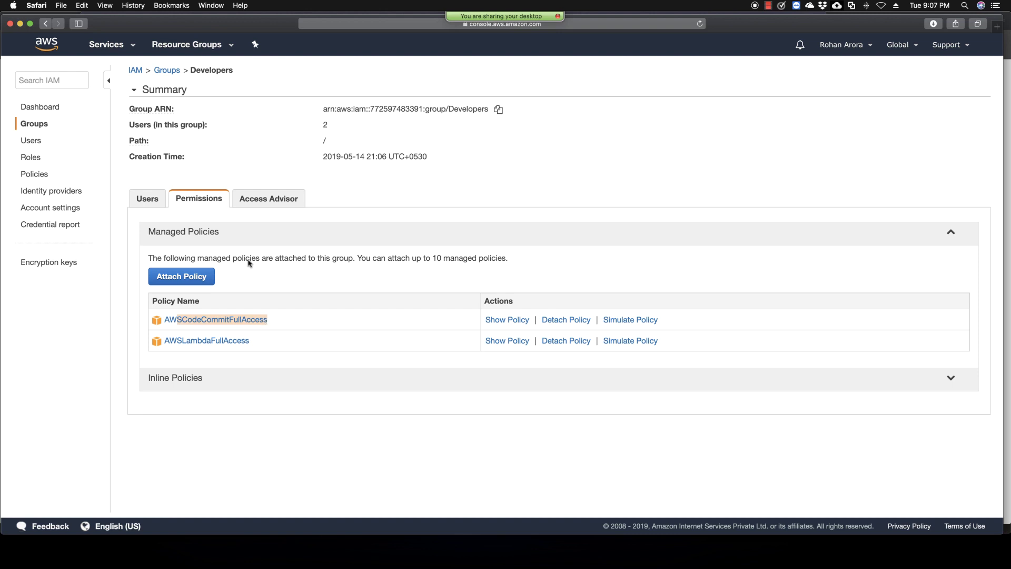
pyautogui.click(43, 126)
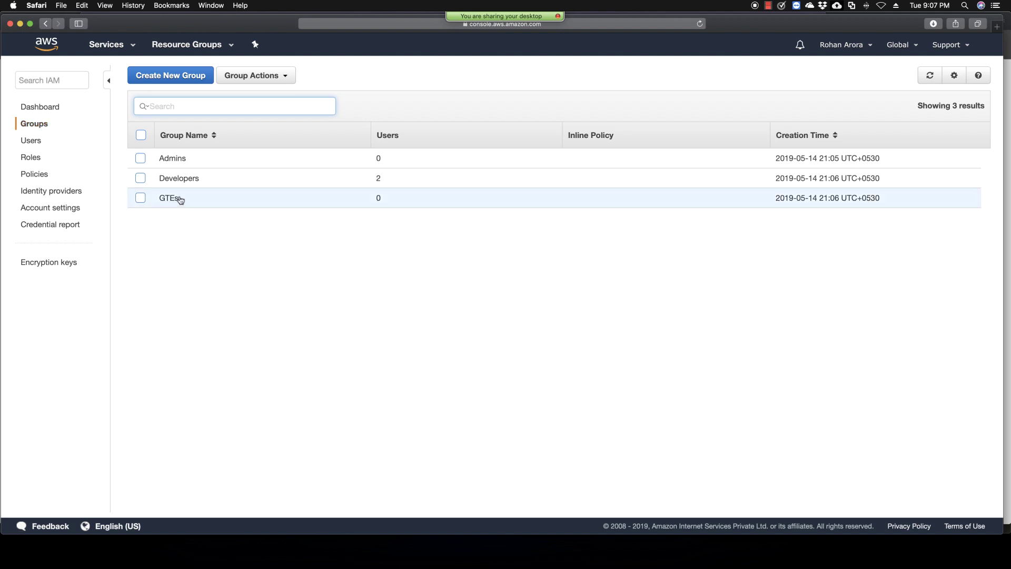
# Step: Open the GTEs group and display its ViewOnlyAccess policy document
pyautogui.click(141, 198)
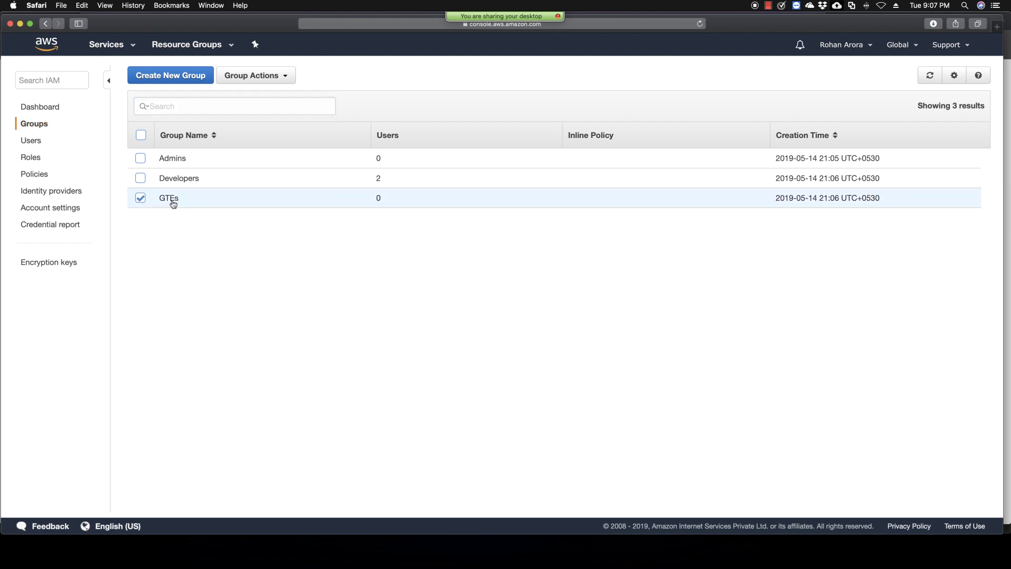
pyautogui.click(170, 198)
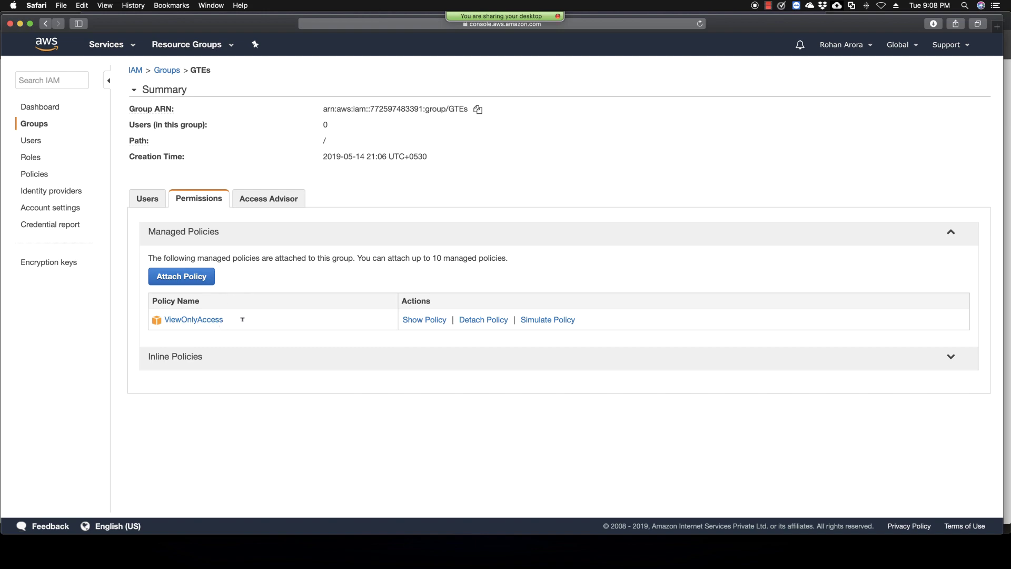
pyautogui.moveTo(241, 319); pyautogui.dragTo(169, 316)
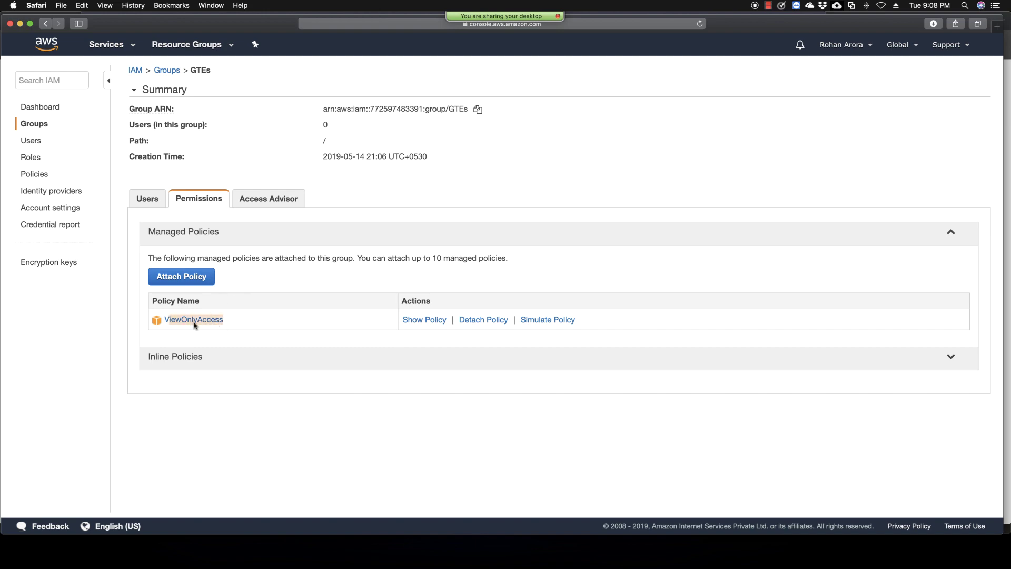
pyautogui.click(425, 319)
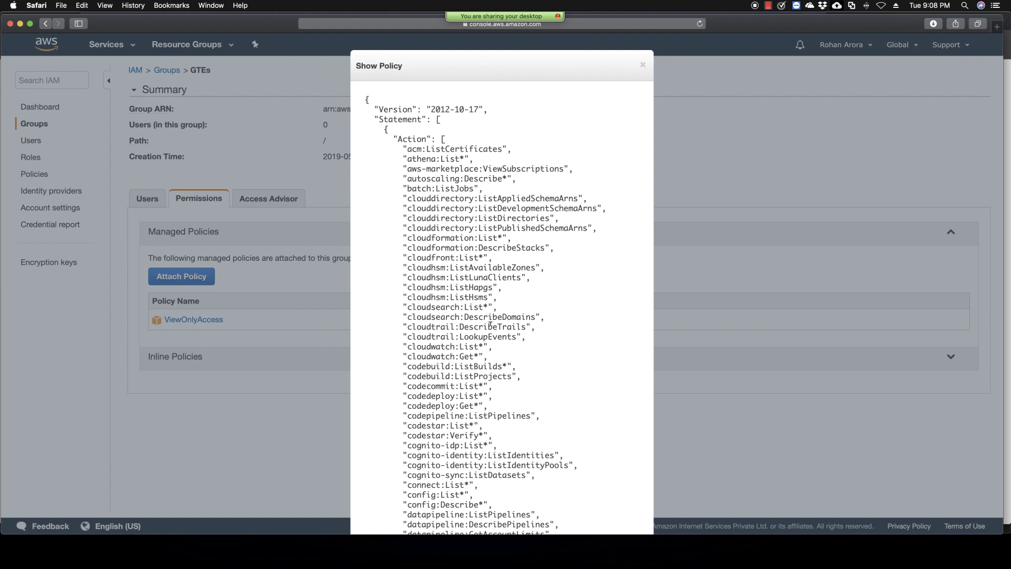
# Step: Read through the ViewOnlyAccess JSON, close it, and show the GTEs member list
pyautogui.moveTo(369, 134); pyautogui.dragTo(623, 225)
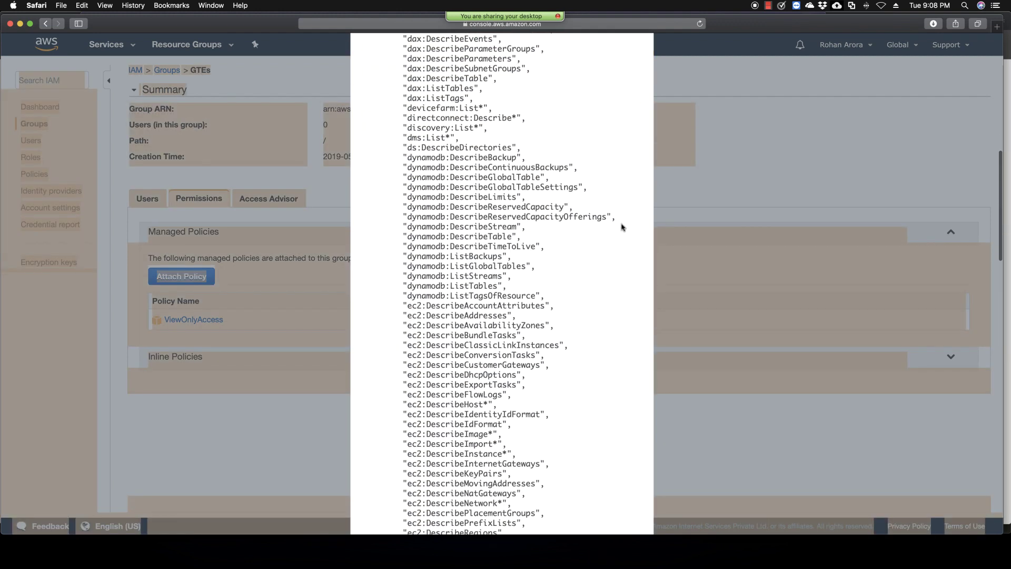
pyautogui.click(562, 196)
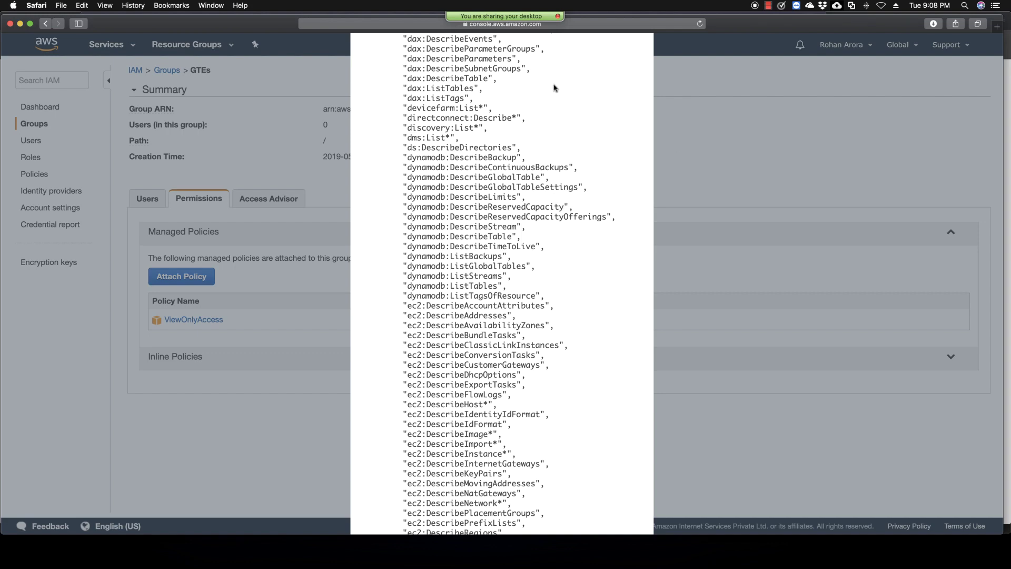
pyautogui.scroll(15, 571, 119)
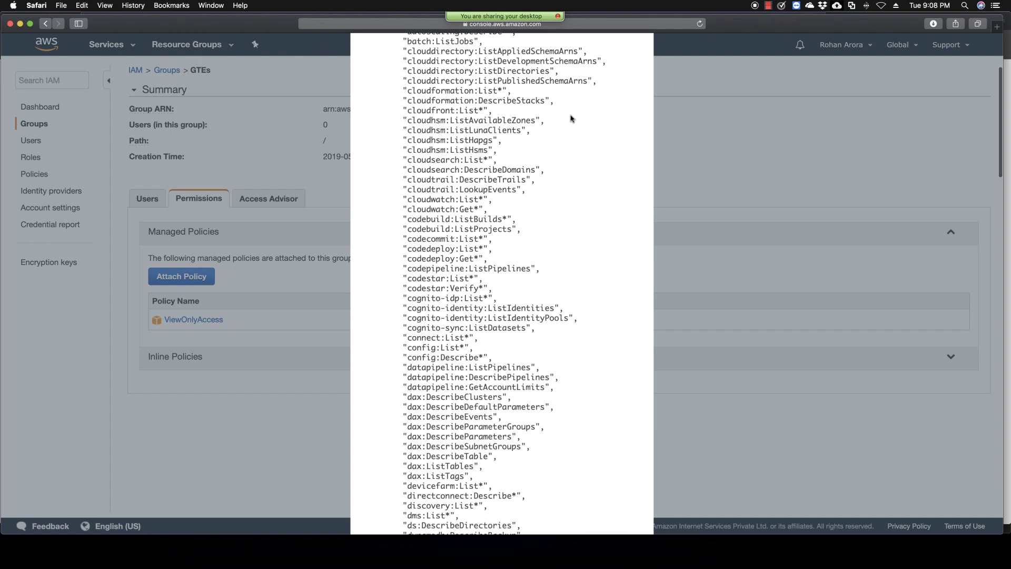
pyautogui.click(642, 67)
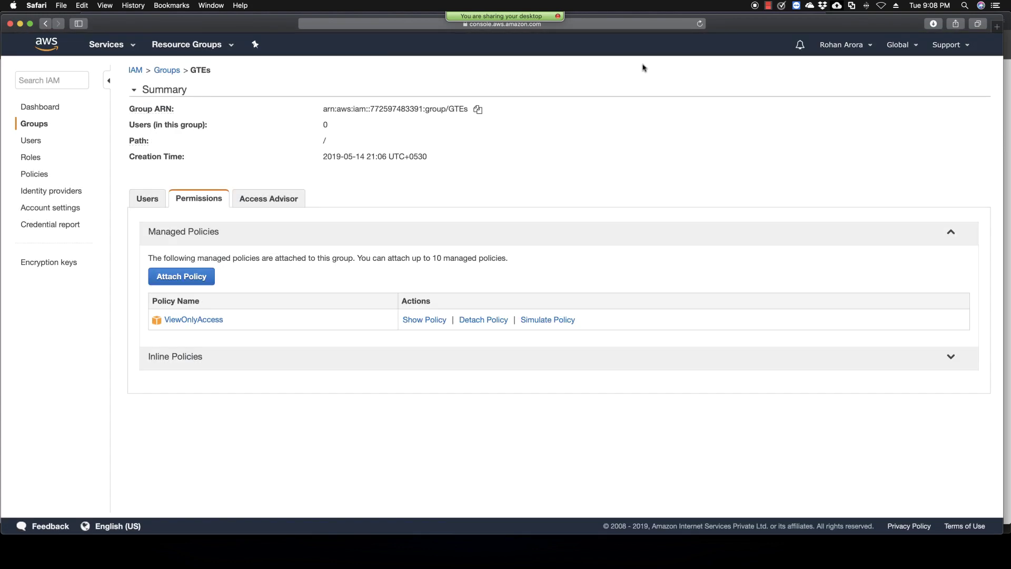
pyautogui.click(148, 205)
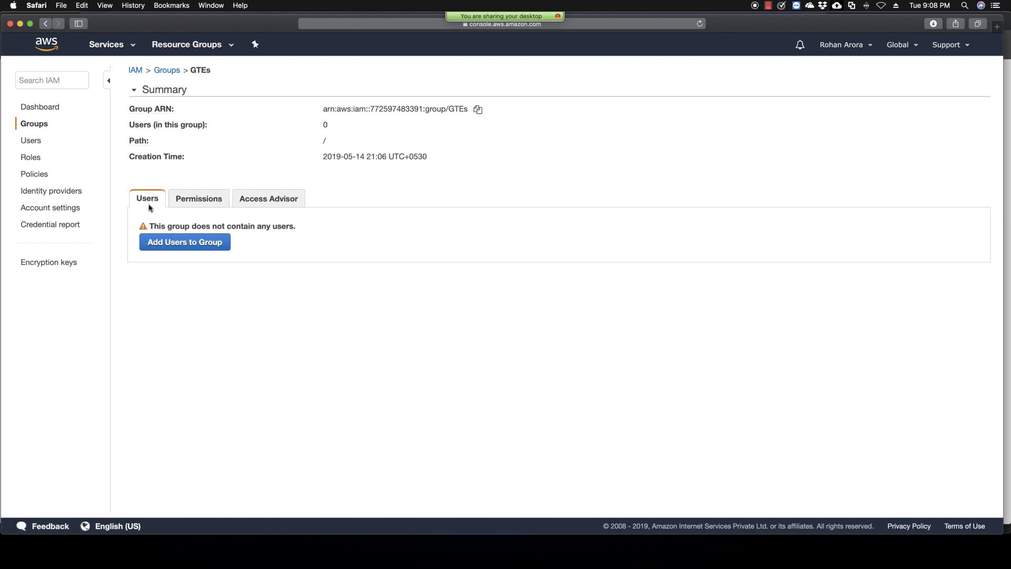
# Step: Add the third, fifth and last listed users to the GTEs group
pyautogui.click(179, 243)
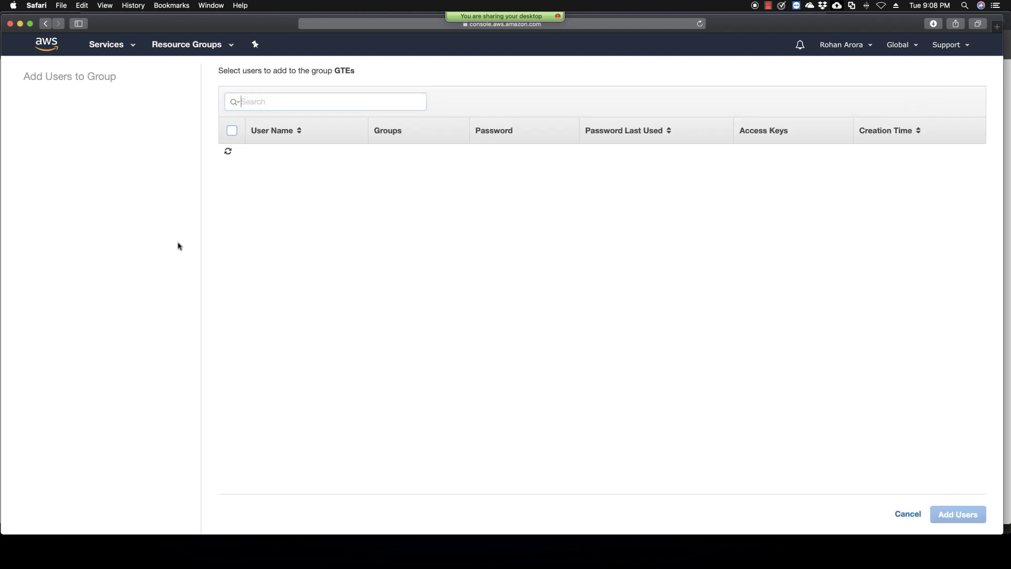
pyautogui.click(231, 193)
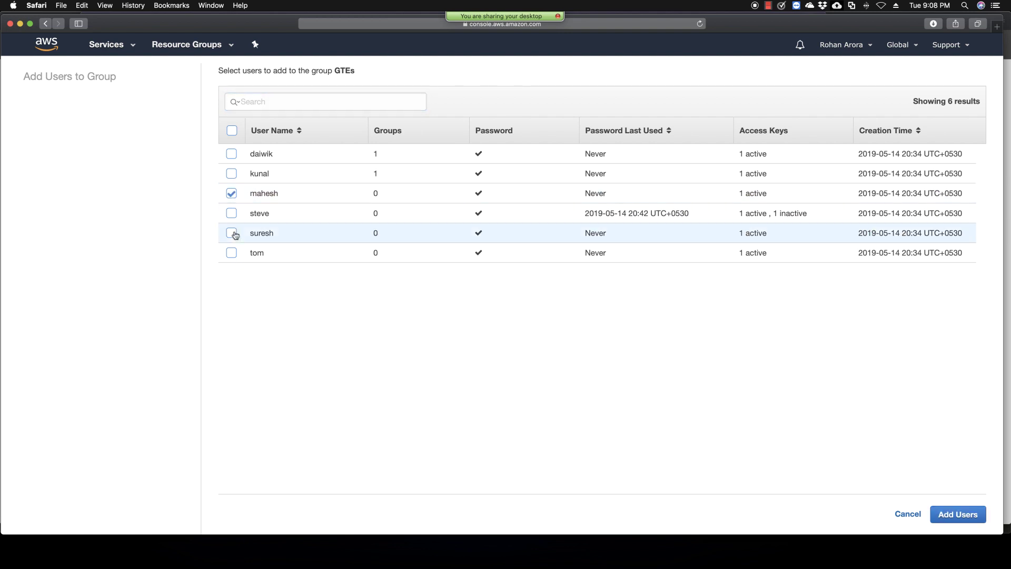
pyautogui.click(231, 233)
pyautogui.click(231, 252)
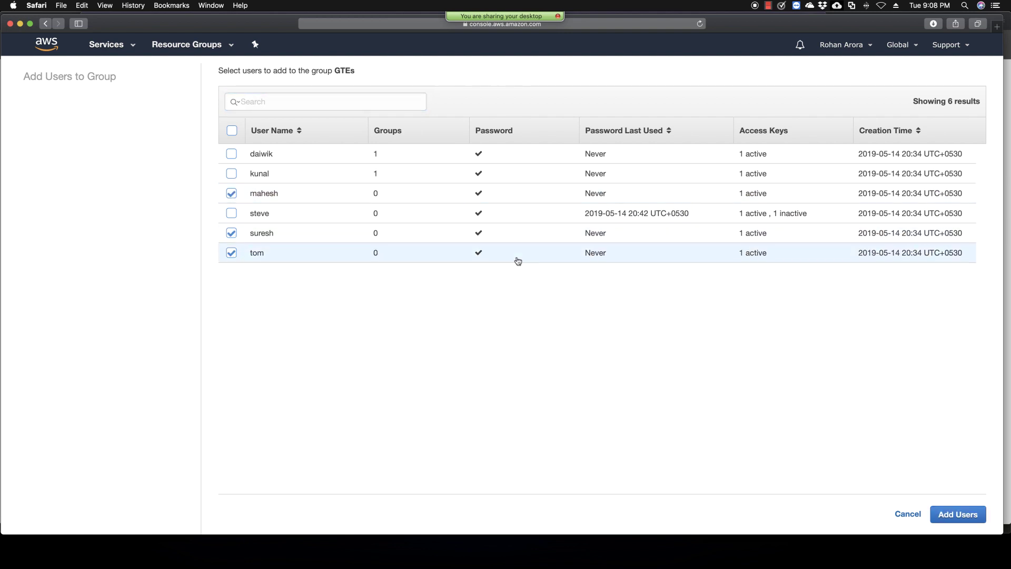
pyautogui.click(958, 513)
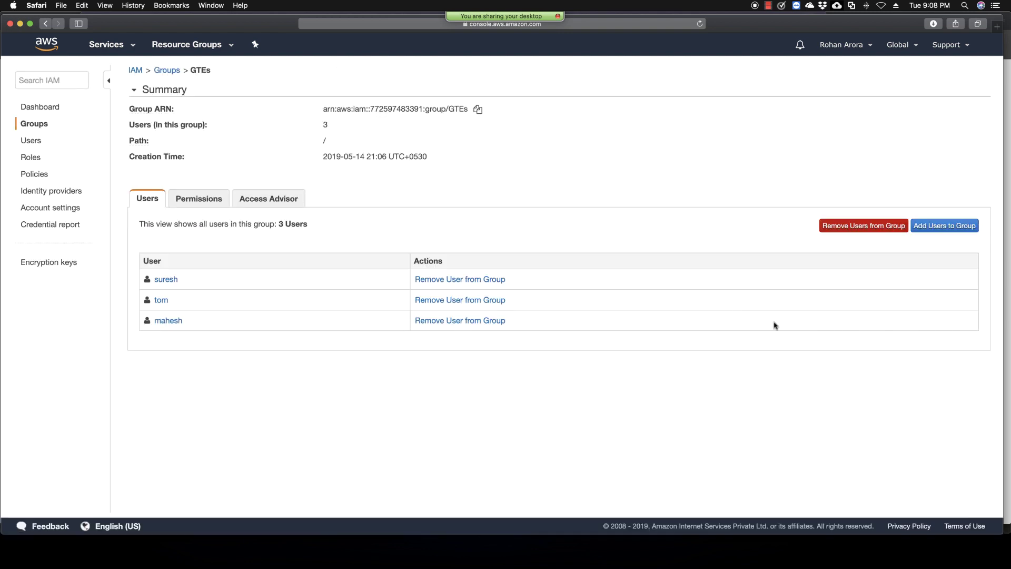
pyautogui.moveTo(187, 282); pyautogui.dragTo(152, 321)
# Step: Check GTEs' ViewOnlyAccess policy and group ARN, then view its three members again
pyautogui.click(209, 199)
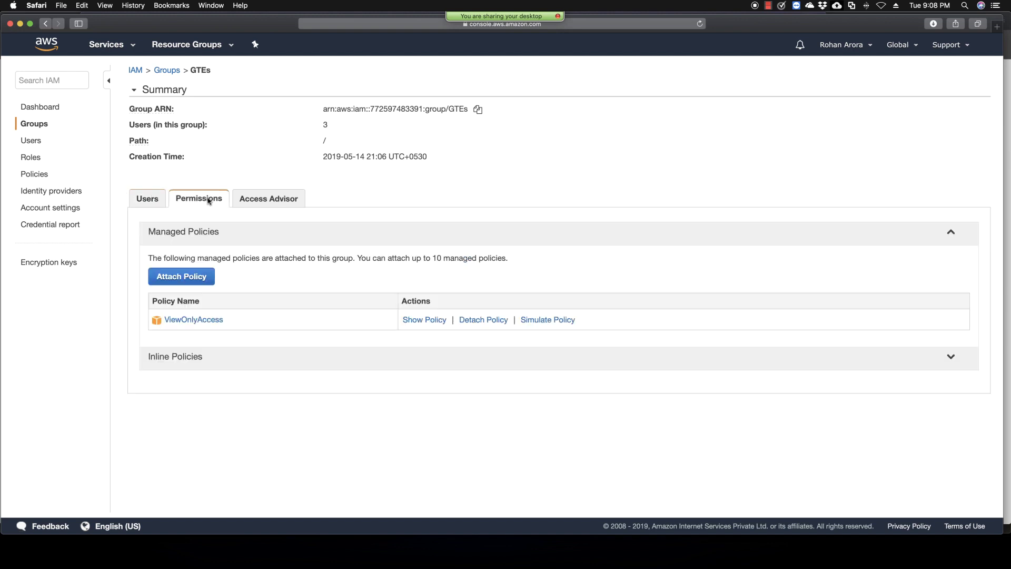
pyautogui.moveTo(231, 319); pyautogui.dragTo(170, 316)
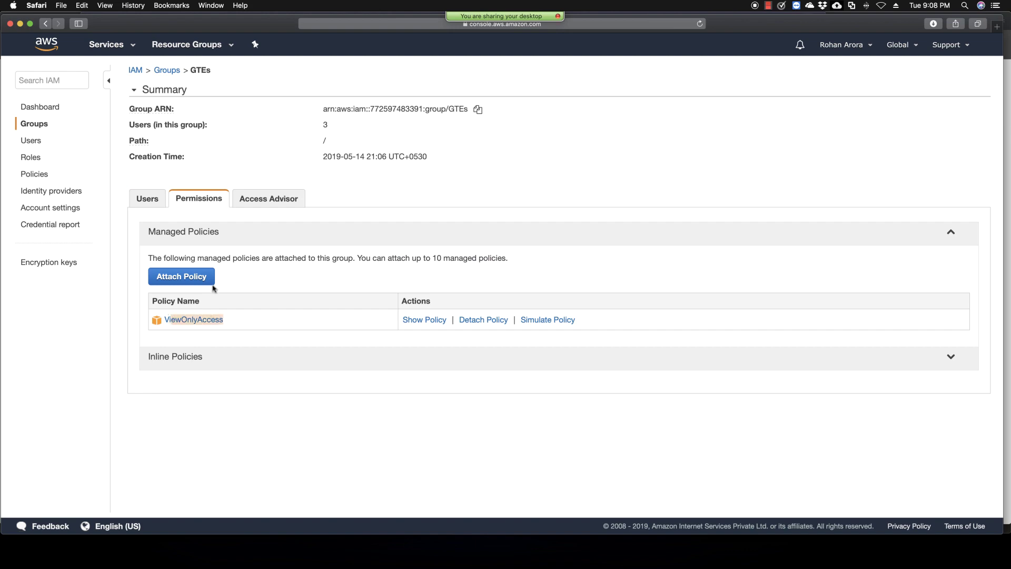
pyautogui.scroll(5, 445, 119)
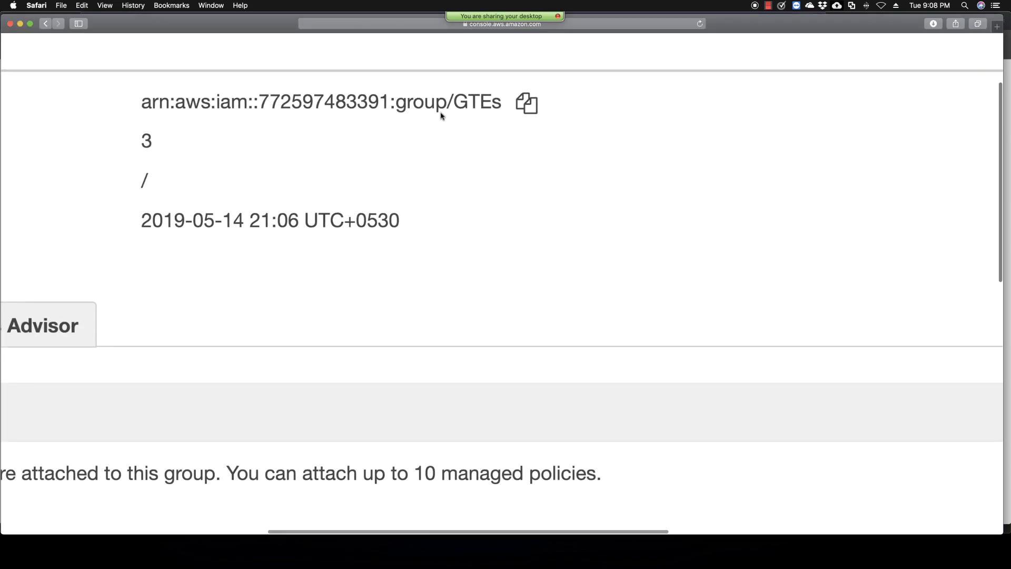
pyautogui.scroll(3, 442, 116)
pyautogui.tripleClick(473, 177)
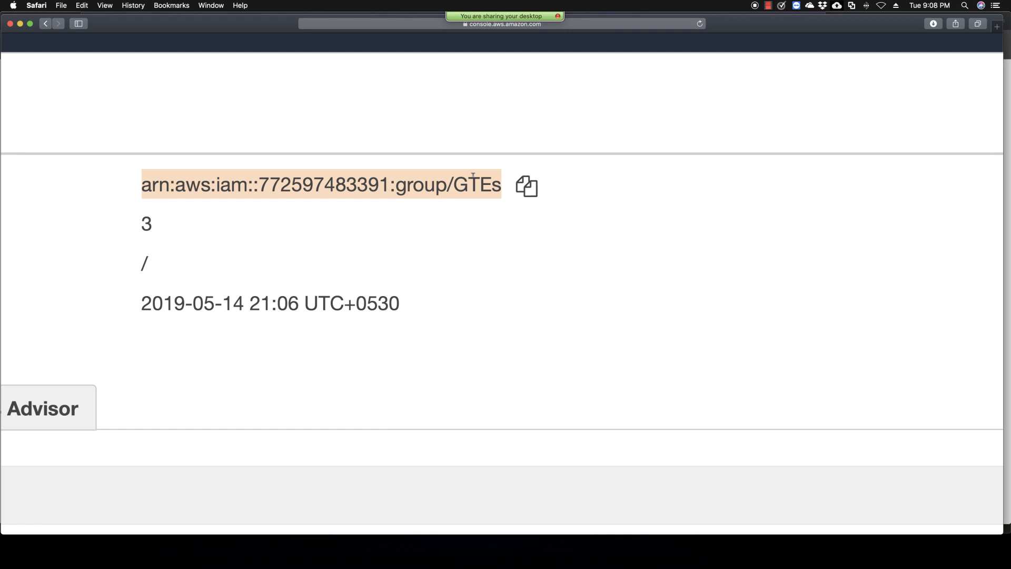
pyautogui.scroll(-5, 473, 177)
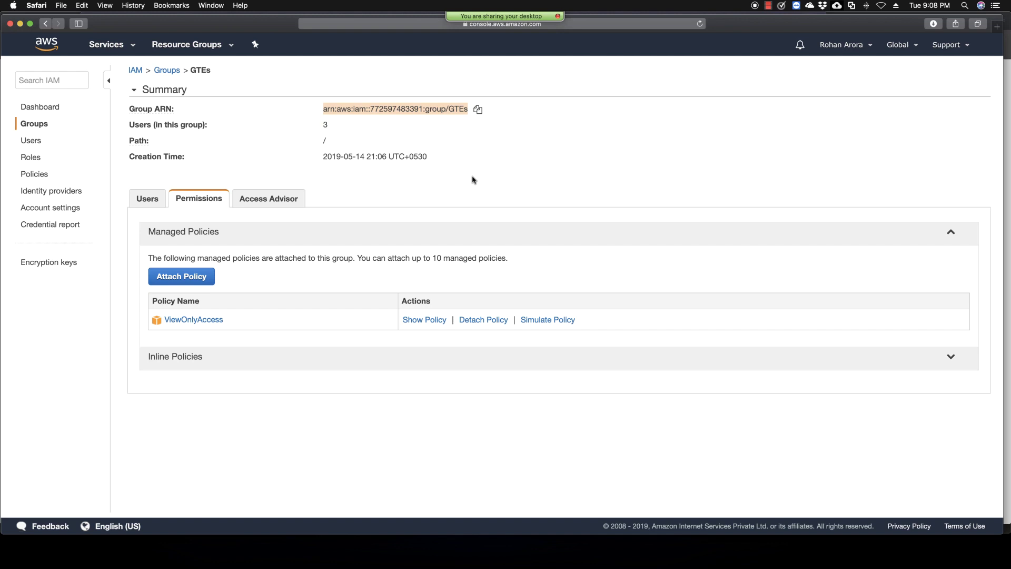
pyautogui.click(155, 201)
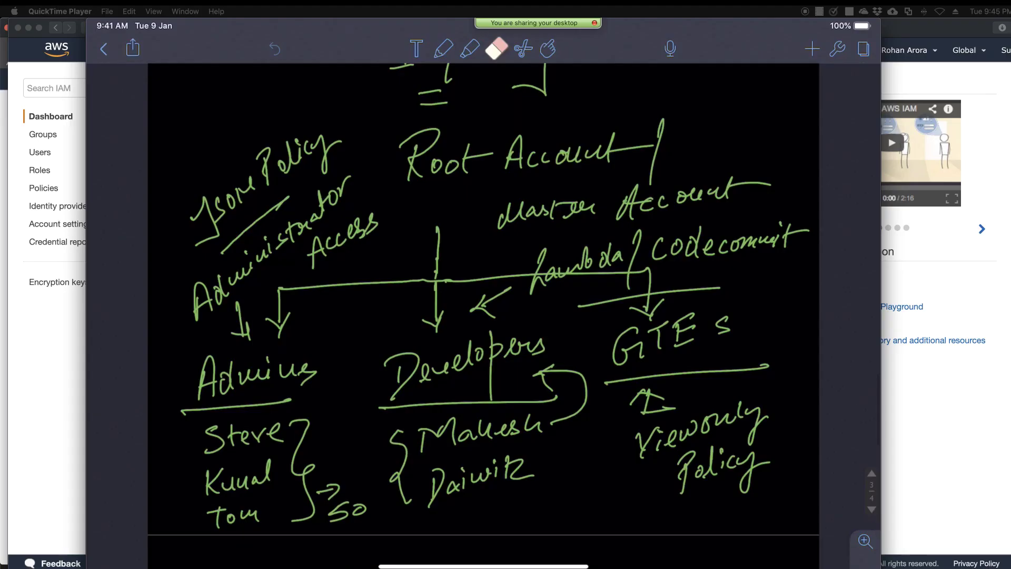
# Step: Scroll the mirrored Notability page to an empty black area with the pen selected
pyautogui.scroll(-10, 483, 294)
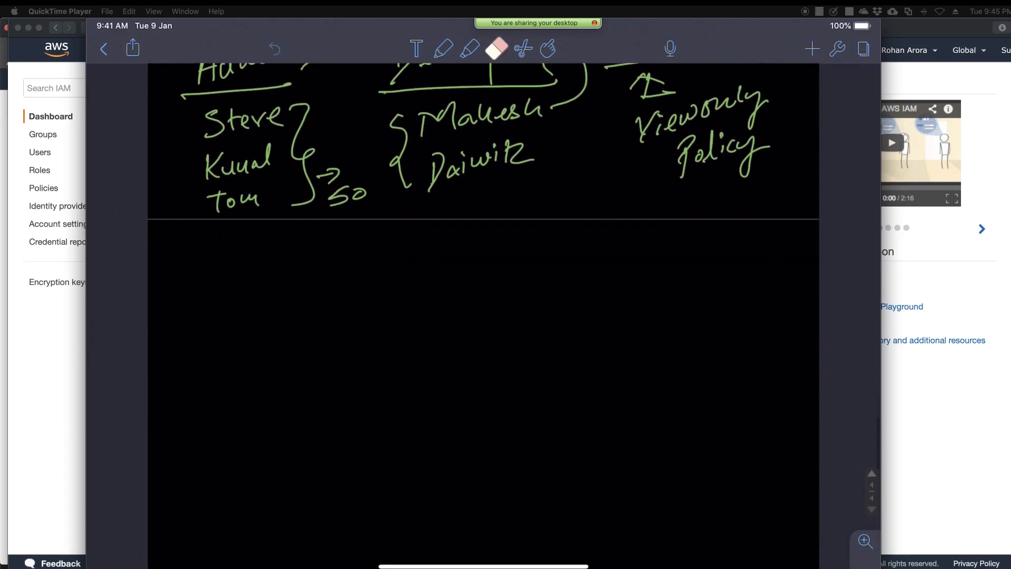
pyautogui.scroll(1, 483, 295)
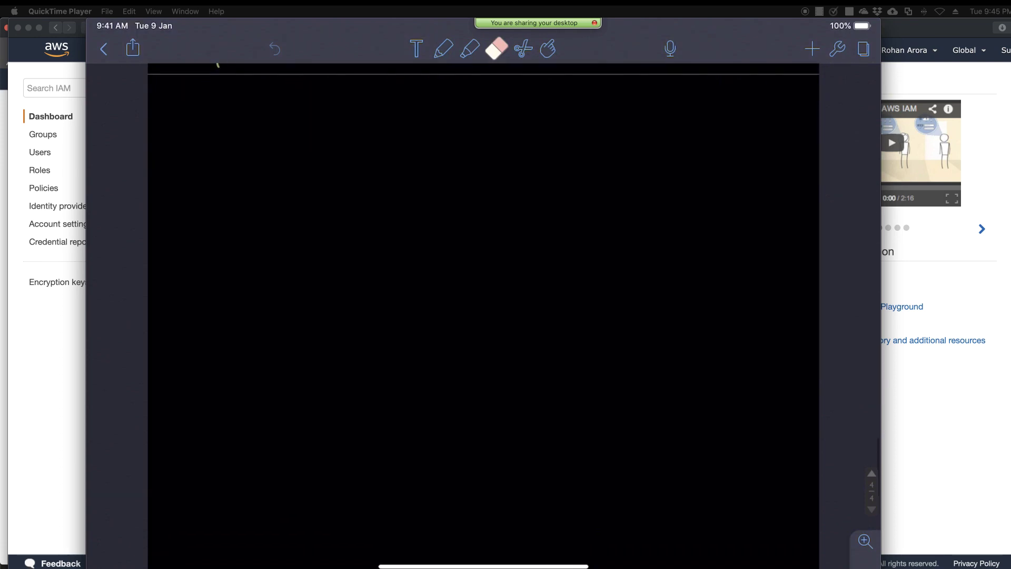
pyautogui.click(443, 49)
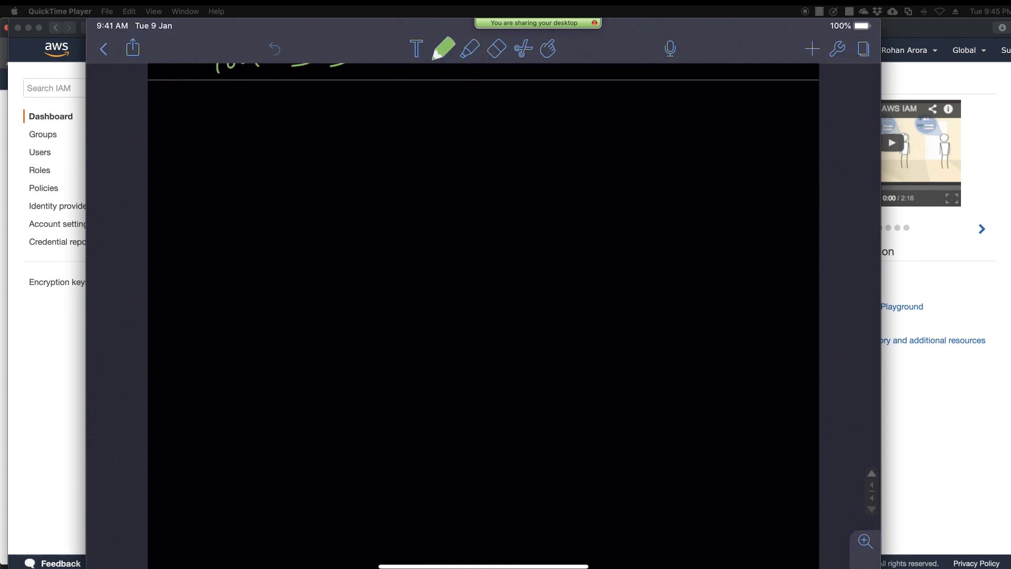
pyautogui.scroll(-1, 483, 316)
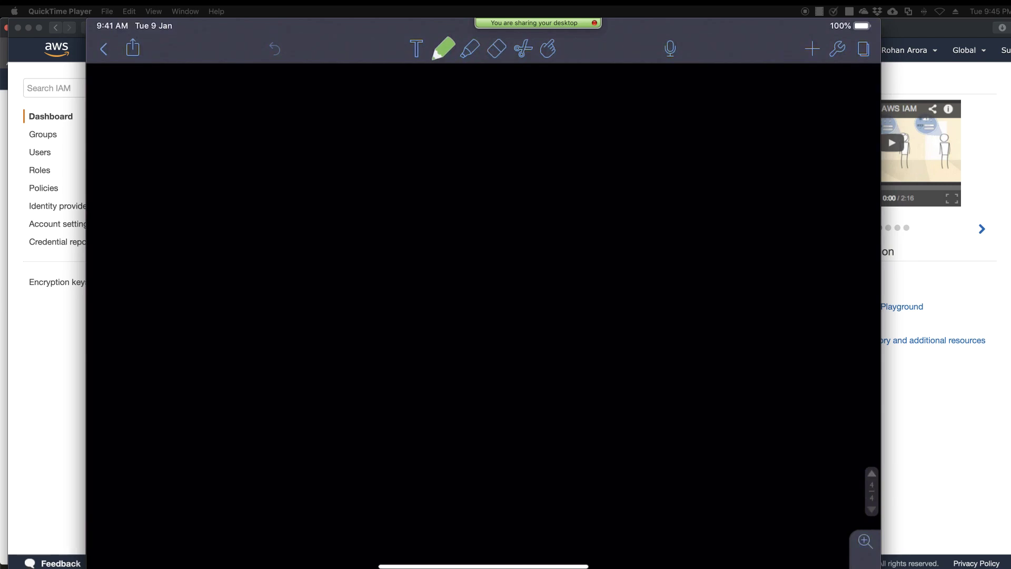
# Step: Switch the pen to yellow and write 'Roles → Define', erasing and redoing a sloppy 'Define'
pyautogui.click(443, 48)
pyautogui.click(467, 106)
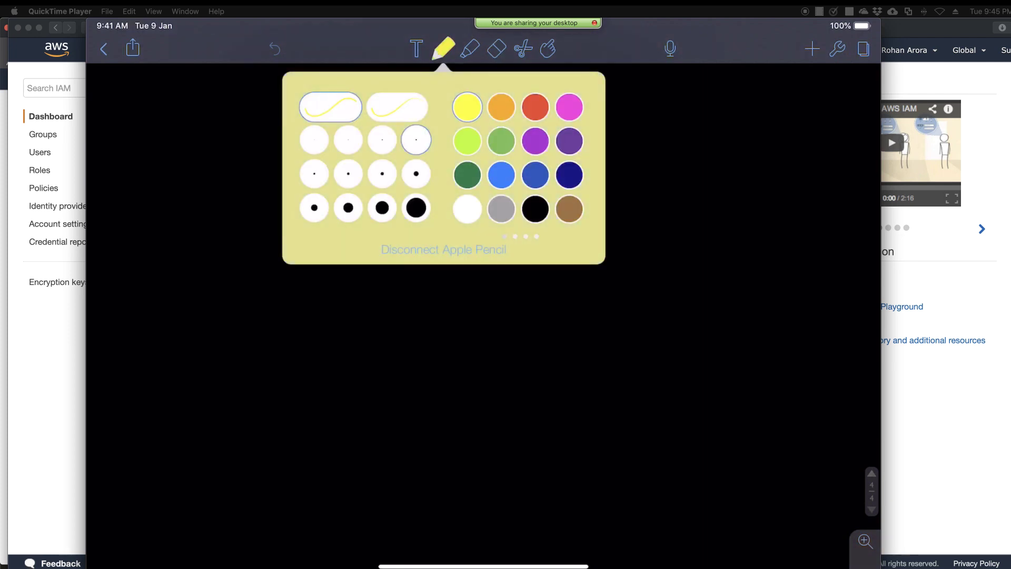
pyautogui.click(190, 116)
pyautogui.moveTo(191, 113)
pyautogui.mouseDown()
pyautogui.moveTo(240, 139)
pyautogui.moveTo(327, 127)
pyautogui.mouseUp()
pyautogui.moveTo(316, 118); pyautogui.dragTo(317, 143)
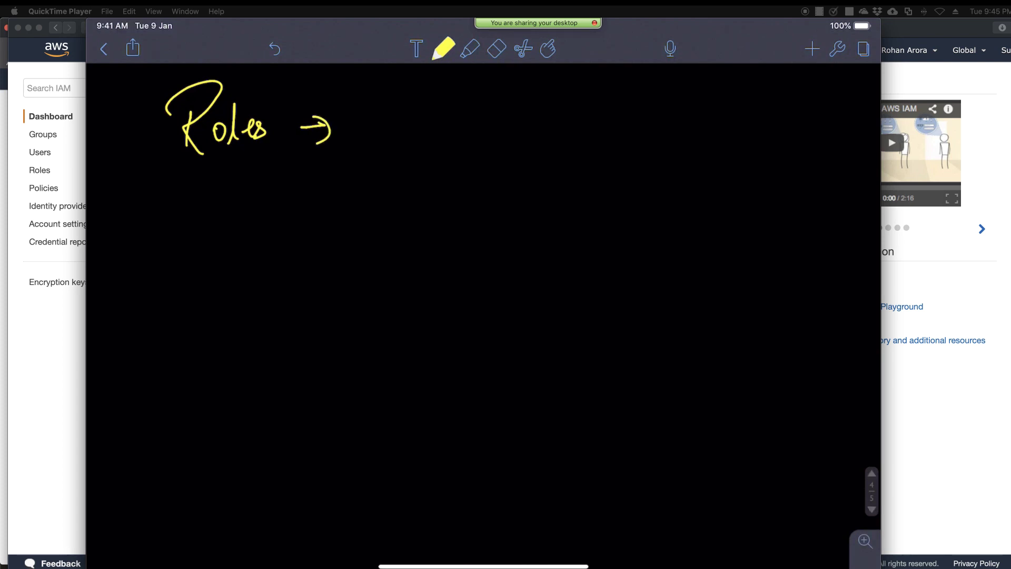
pyautogui.moveTo(400, 108)
pyautogui.mouseDown()
pyautogui.moveTo(447, 121)
pyautogui.moveTo(465, 189)
pyautogui.moveTo(479, 124)
pyautogui.moveTo(518, 129)
pyautogui.mouseUp()
pyautogui.click(495, 49)
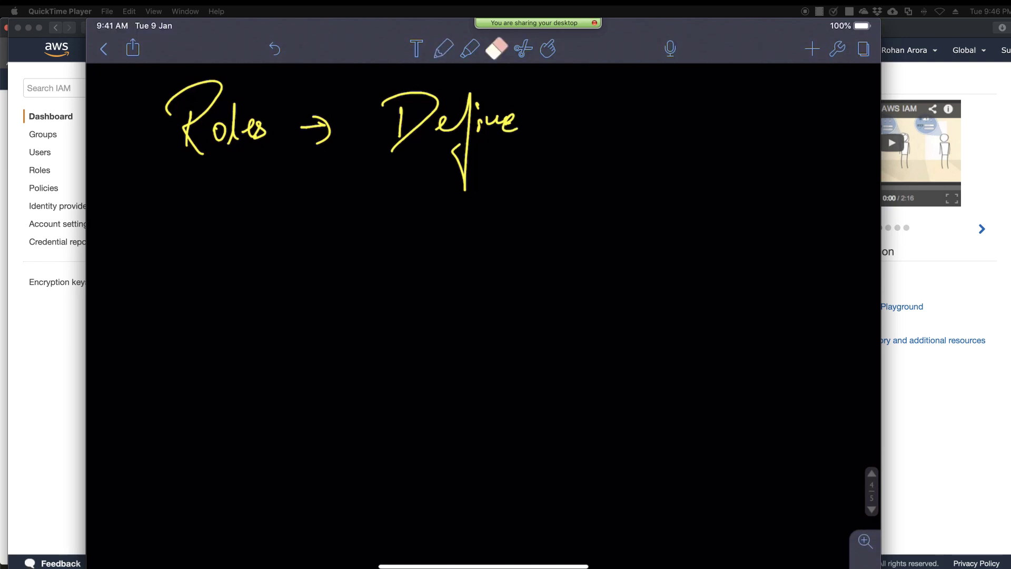
pyautogui.moveTo(390, 145)
pyautogui.mouseDown()
pyautogui.moveTo(513, 113)
pyautogui.moveTo(474, 174)
pyautogui.mouseUp()
pyautogui.click(443, 48)
pyautogui.moveTo(400, 108); pyautogui.dragTo(388, 155)
pyautogui.moveTo(445, 127); pyautogui.dragTo(474, 194)
pyautogui.moveTo(468, 152); pyautogui.dragTo(473, 198)
pyautogui.click(493, 125)
# Step: Finish with 'permissions for resources and external accounts', then bring the Safari IAM dashboard forward
pyautogui.moveTo(494, 103)
pyautogui.mouseDown()
pyautogui.moveTo(495, 91)
pyautogui.moveTo(530, 121)
pyautogui.moveTo(552, 121)
pyautogui.mouseUp()
pyautogui.moveTo(597, 83); pyautogui.dragTo(588, 187)
pyautogui.moveTo(596, 100)
pyautogui.mouseDown()
pyautogui.moveTo(593, 120)
pyautogui.moveTo(698, 100)
pyautogui.moveTo(715, 113)
pyautogui.mouseUp()
pyautogui.click(698, 87)
pyautogui.moveTo(748, 94)
pyautogui.mouseDown()
pyautogui.moveTo(736, 113)
pyautogui.moveTo(803, 104)
pyautogui.mouseUp()
pyautogui.click(756, 84)
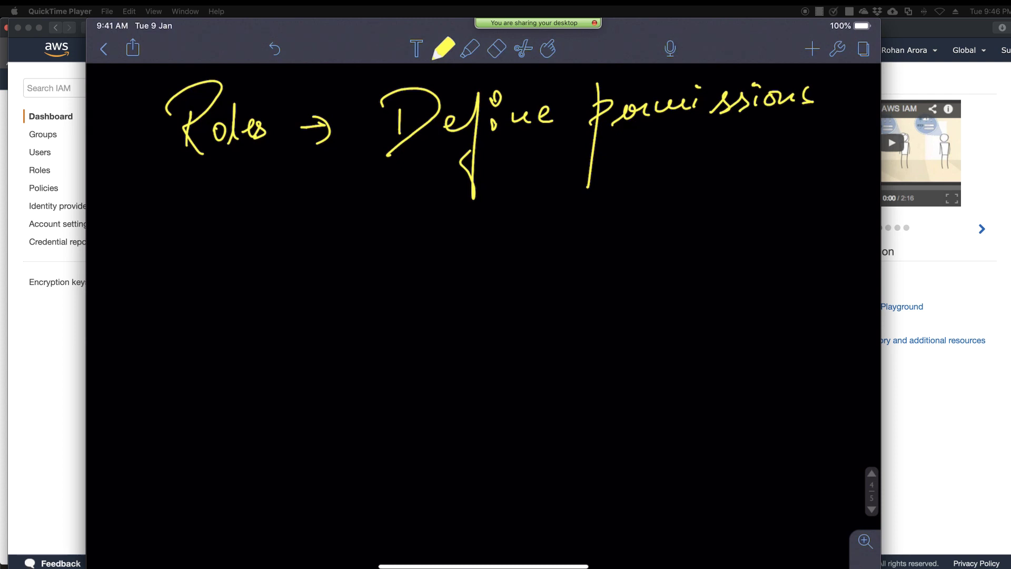
pyautogui.moveTo(163, 229); pyautogui.dragTo(191, 314)
pyautogui.moveTo(188, 247); pyautogui.dragTo(185, 263)
pyautogui.moveTo(204, 227)
pyautogui.mouseDown()
pyautogui.moveTo(327, 233)
pyautogui.moveTo(415, 216)
pyautogui.mouseUp()
pyautogui.moveTo(430, 212)
pyautogui.mouseDown()
pyautogui.moveTo(422, 225)
pyautogui.moveTo(455, 212)
pyautogui.moveTo(570, 211)
pyautogui.moveTo(625, 180)
pyautogui.moveTo(622, 211)
pyautogui.mouseUp()
pyautogui.moveTo(622, 205)
pyautogui.mouseDown()
pyautogui.moveTo(648, 189)
pyautogui.moveTo(651, 204)
pyautogui.mouseUp()
pyautogui.moveTo(654, 188); pyautogui.dragTo(736, 184)
pyautogui.moveTo(753, 182)
pyautogui.mouseDown()
pyautogui.moveTo(745, 189)
pyautogui.moveTo(759, 193)
pyautogui.mouseUp()
pyautogui.moveTo(762, 193); pyautogui.dragTo(785, 192)
pyautogui.moveTo(266, 296)
pyautogui.mouseDown()
pyautogui.moveTo(275, 313)
pyautogui.moveTo(312, 310)
pyautogui.moveTo(378, 276)
pyautogui.moveTo(386, 284)
pyautogui.mouseUp()
pyautogui.moveTo(383, 279); pyautogui.dragTo(385, 299)
pyautogui.moveTo(398, 282); pyautogui.dragTo(392, 298)
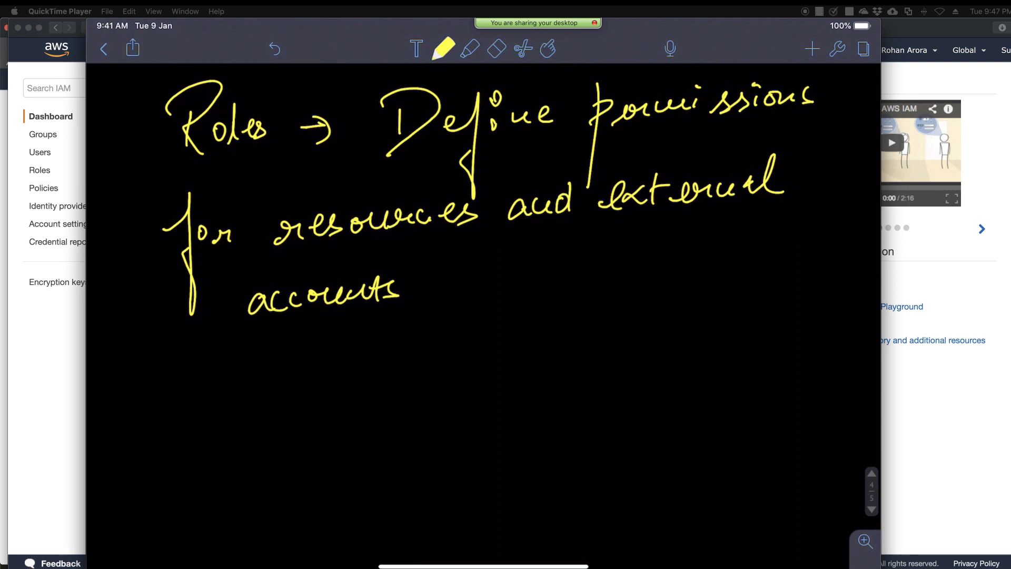
pyautogui.click(938, 402)
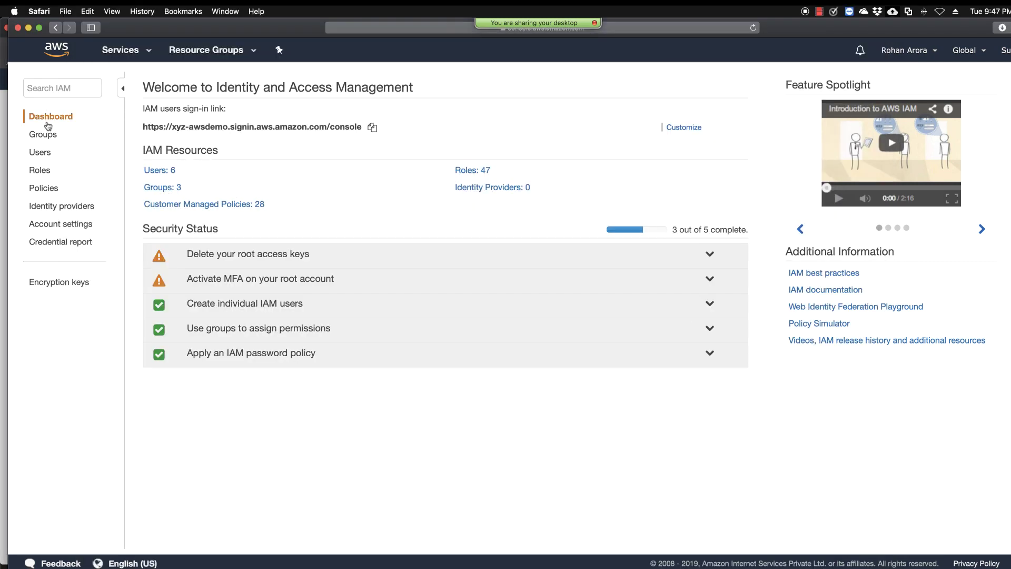
# Step: Open the AWS Services list, then Cmd+Tab back to the QuickTime whiteboard mirror
pyautogui.click(142, 52)
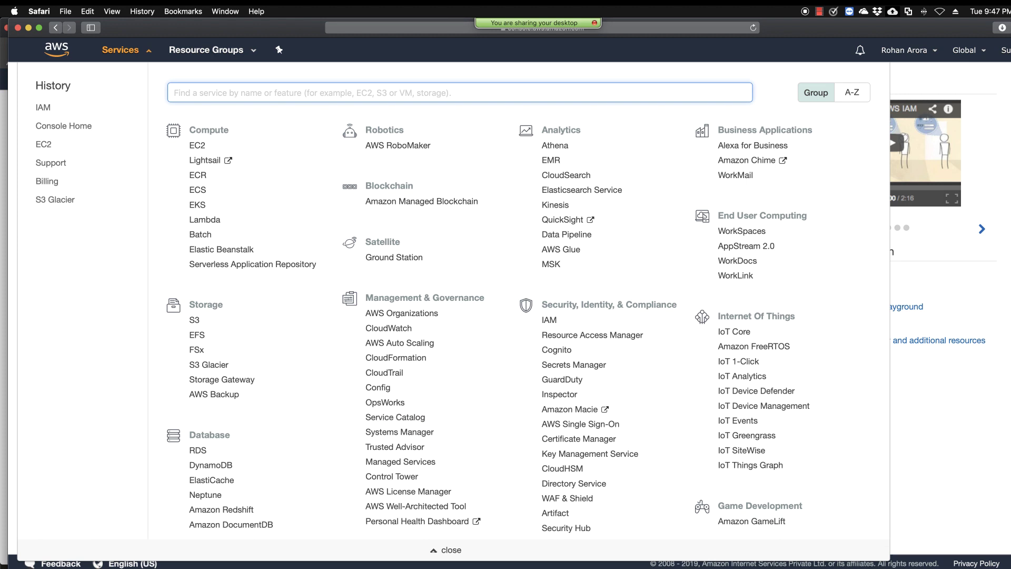
pyautogui.press('super+Tab')
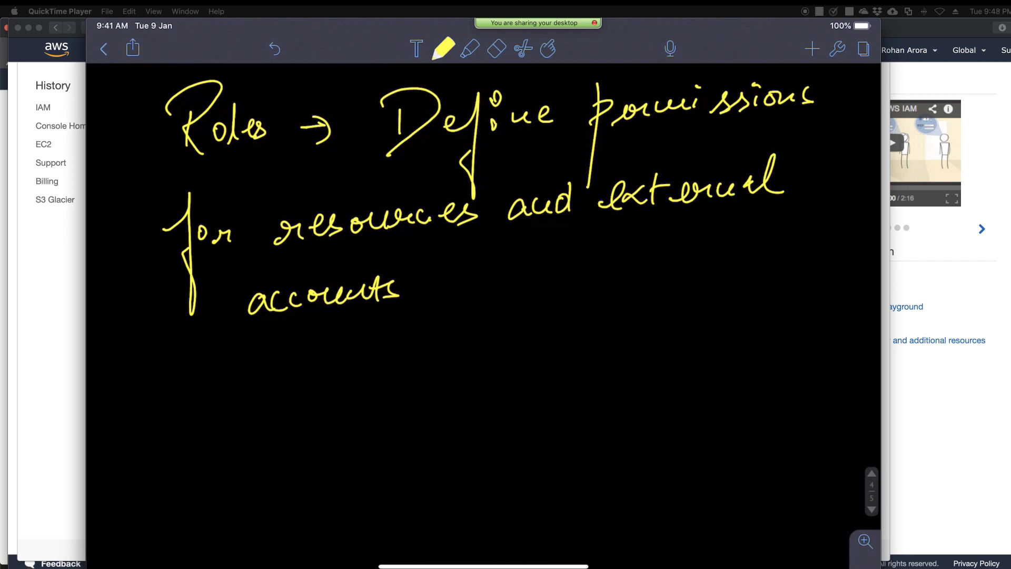
# Step: Write and underline the heading 'Ex: 1' below the notes, redrawing a misdrawn 1
pyautogui.scroll(-5, 484, 316)
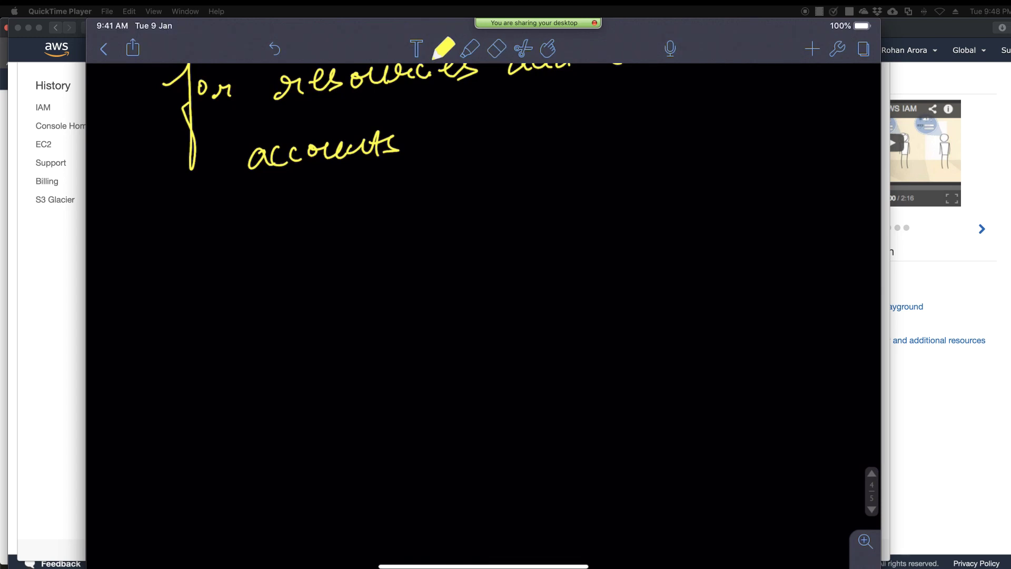
pyautogui.moveTo(156, 254); pyautogui.dragTo(170, 277)
pyautogui.moveTo(143, 255)
pyautogui.mouseDown()
pyautogui.moveTo(171, 227)
pyautogui.moveTo(171, 248)
pyautogui.mouseUp()
pyautogui.moveTo(188, 231); pyautogui.dragTo(175, 257)
pyautogui.moveTo(170, 247)
pyautogui.mouseDown()
pyautogui.moveTo(189, 251)
pyautogui.moveTo(195, 229)
pyautogui.mouseUp()
pyautogui.moveTo(198, 242); pyautogui.dragTo(203, 242)
pyautogui.moveTo(214, 206)
pyautogui.mouseDown()
pyautogui.moveTo(219, 222)
pyautogui.moveTo(235, 215)
pyautogui.mouseUp()
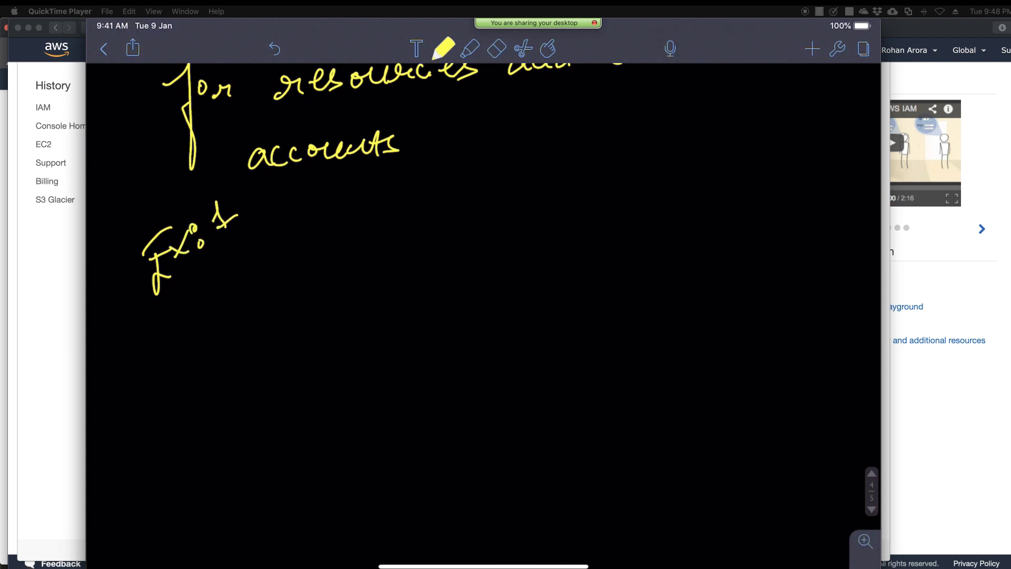
pyautogui.moveTo(201, 268); pyautogui.dragTo(190, 279)
pyautogui.moveTo(213, 274); pyautogui.dragTo(194, 286)
pyautogui.click(496, 49)
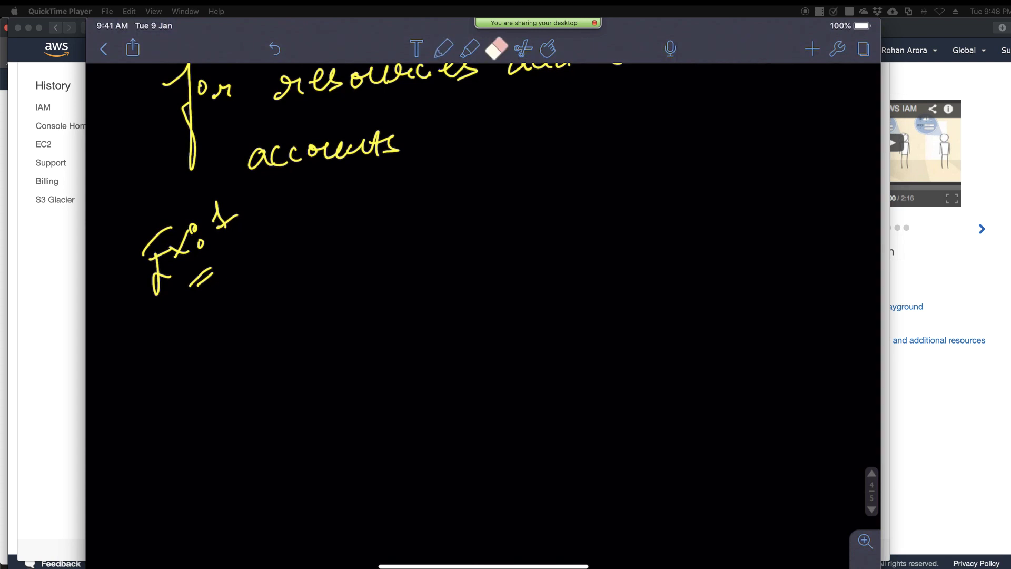
pyautogui.moveTo(214, 204); pyautogui.dragTo(226, 224)
pyautogui.click(443, 48)
pyautogui.moveTo(225, 238); pyautogui.dragTo(251, 221)
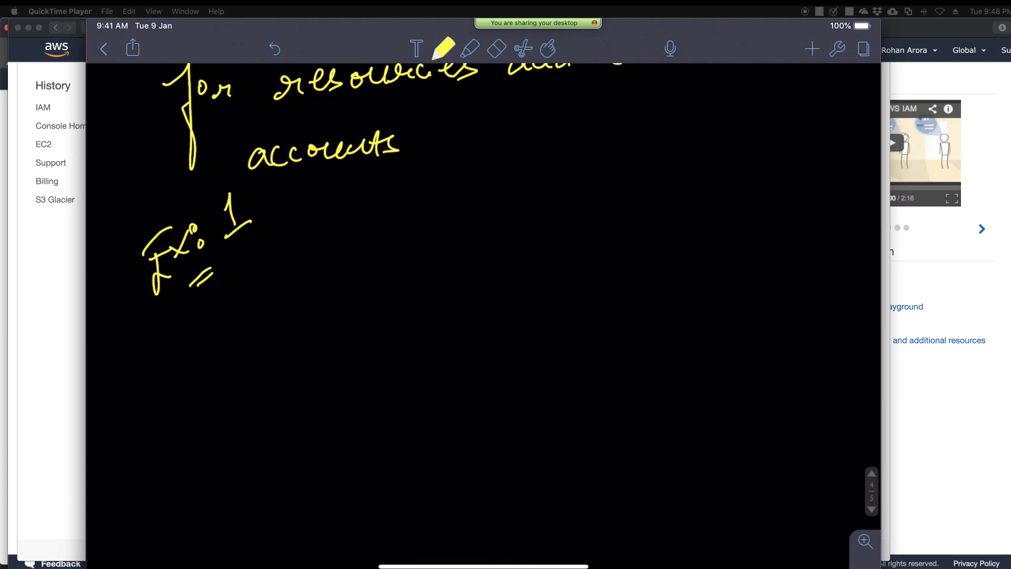
# Step: Draw a square and label it 'EC2 instance' underneath
pyautogui.scroll(-4, 474, 263)
pyautogui.moveTo(412, 223); pyautogui.dragTo(412, 327)
pyautogui.moveTo(400, 227)
pyautogui.mouseDown()
pyautogui.moveTo(497, 297)
pyautogui.moveTo(495, 322)
pyautogui.mouseUp()
pyautogui.moveTo(399, 332); pyautogui.dragTo(502, 322)
pyautogui.moveTo(393, 366); pyautogui.dragTo(391, 391)
pyautogui.moveTo(386, 367)
pyautogui.mouseDown()
pyautogui.moveTo(418, 352)
pyautogui.moveTo(413, 376)
pyautogui.mouseUp()
pyautogui.moveTo(388, 397); pyautogui.dragTo(421, 383)
pyautogui.moveTo(443, 357)
pyautogui.mouseDown()
pyautogui.moveTo(429, 361)
pyautogui.moveTo(445, 375)
pyautogui.mouseUp()
pyautogui.moveTo(448, 367); pyautogui.dragTo(475, 370)
pyautogui.moveTo(375, 442); pyautogui.dragTo(376, 462)
pyautogui.moveTo(363, 412); pyautogui.dragTo(369, 433)
pyautogui.moveTo(393, 435)
pyautogui.mouseDown()
pyautogui.moveTo(407, 433)
pyautogui.moveTo(413, 449)
pyautogui.mouseUp()
pyautogui.moveTo(417, 429)
pyautogui.mouseDown()
pyautogui.moveTo(424, 446)
pyautogui.moveTo(440, 438)
pyautogui.mouseUp()
pyautogui.moveTo(430, 431); pyautogui.dragTo(493, 421)
pyautogui.moveTo(503, 416); pyautogui.dragTo(524, 413)
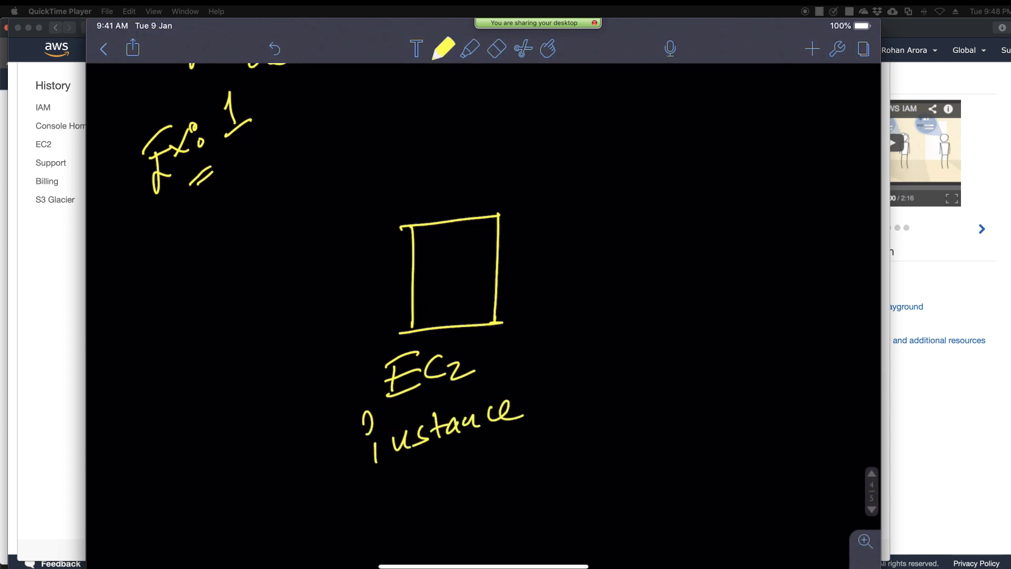
# Step: Draw an arrow from the box and write 'wordpress site' at its tip
pyautogui.scroll(2, 332, 263)
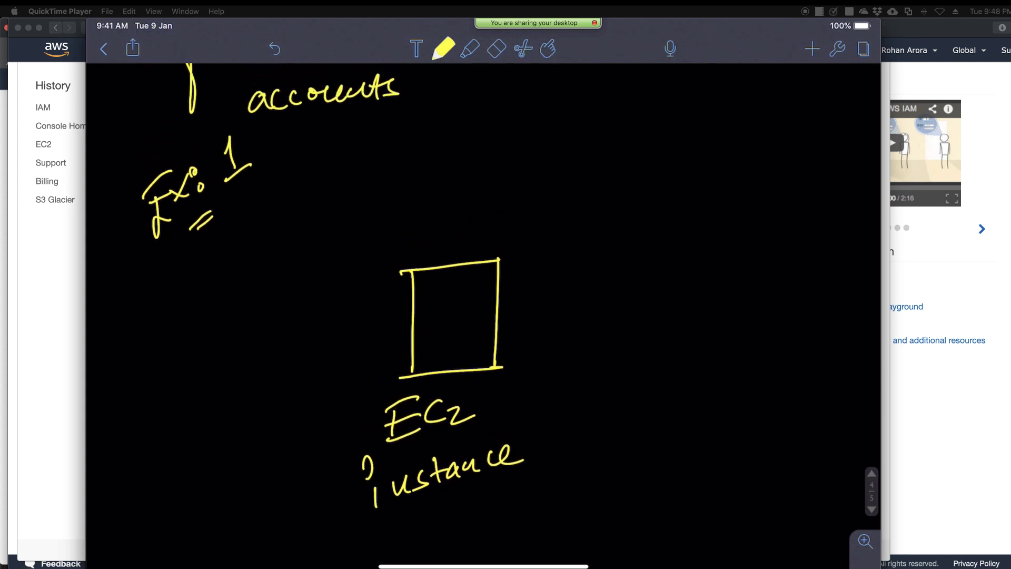
pyautogui.moveTo(459, 238)
pyautogui.mouseDown()
pyautogui.moveTo(494, 209)
pyautogui.moveTo(485, 245)
pyautogui.mouseUp()
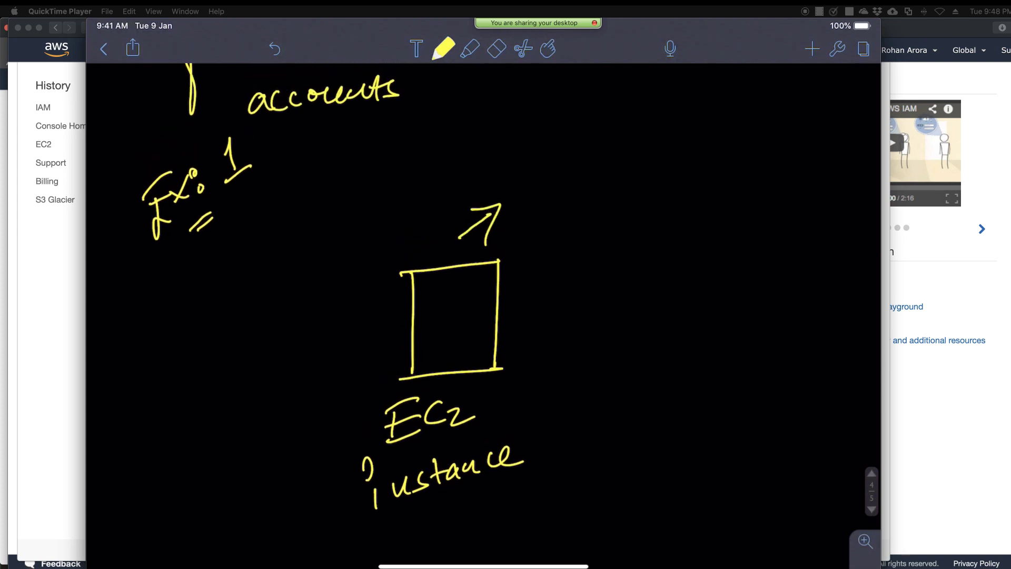
pyautogui.moveTo(528, 154)
pyautogui.mouseDown()
pyautogui.moveTo(550, 166)
pyautogui.moveTo(563, 142)
pyautogui.mouseUp()
pyautogui.moveTo(574, 150)
pyautogui.mouseDown()
pyautogui.moveTo(629, 129)
pyautogui.moveTo(635, 115)
pyautogui.mouseUp()
pyautogui.click(630, 113)
pyautogui.moveTo(650, 95); pyautogui.dragTo(648, 176)
pyautogui.moveTo(651, 119)
pyautogui.mouseDown()
pyautogui.moveTo(665, 123)
pyautogui.moveTo(684, 106)
pyautogui.mouseUp()
pyautogui.moveTo(680, 120); pyautogui.dragTo(732, 88)
pyautogui.moveTo(699, 120); pyautogui.dragTo(738, 97)
pyautogui.moveTo(584, 183); pyautogui.dragTo(569, 216)
pyautogui.moveTo(597, 193); pyautogui.dragTo(596, 206)
pyautogui.moveTo(595, 168); pyautogui.dragTo(598, 177)
pyautogui.moveTo(611, 174)
pyautogui.mouseDown()
pyautogui.moveTo(608, 201)
pyautogui.moveTo(622, 181)
pyautogui.mouseUp()
pyautogui.moveTo(621, 187); pyautogui.dragTo(650, 184)
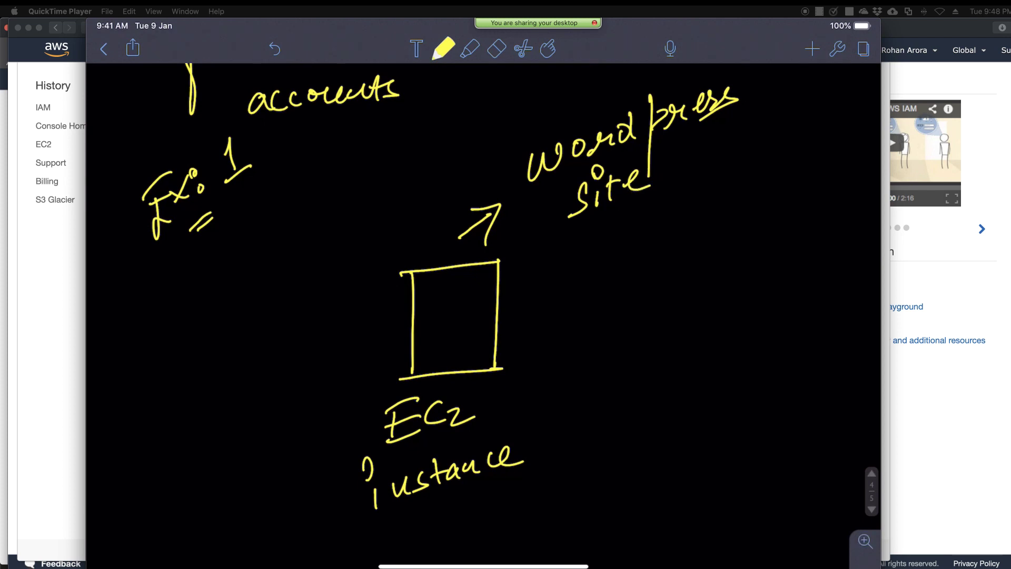
pyautogui.scroll(1, 483, 316)
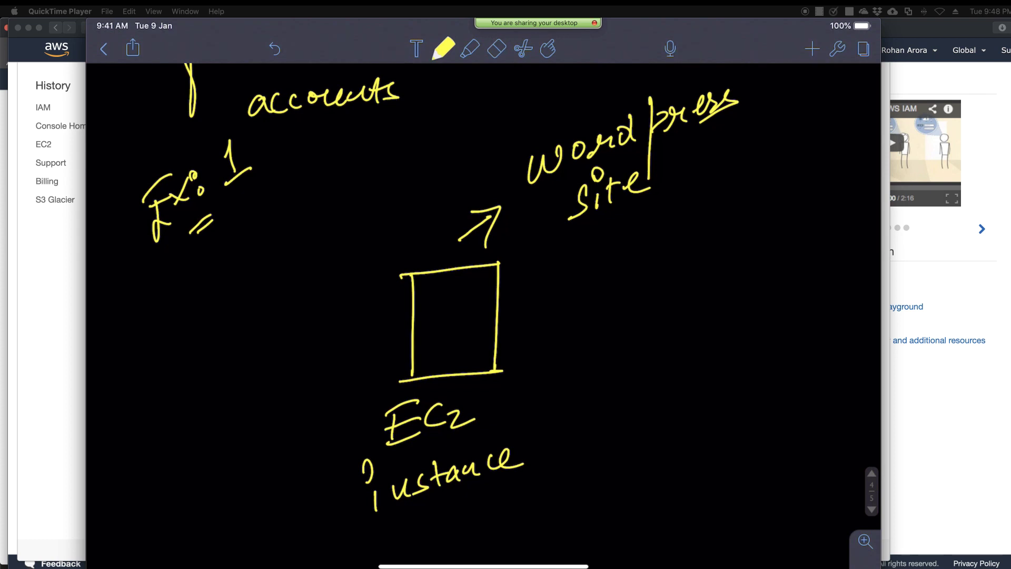
# Step: Sketch a bucket, erasing the lopsided first attempt and redrawing it in yellow
pyautogui.moveTo(714, 243)
pyautogui.mouseDown()
pyautogui.moveTo(704, 241)
pyautogui.moveTo(748, 279)
pyautogui.moveTo(714, 238)
pyautogui.mouseUp()
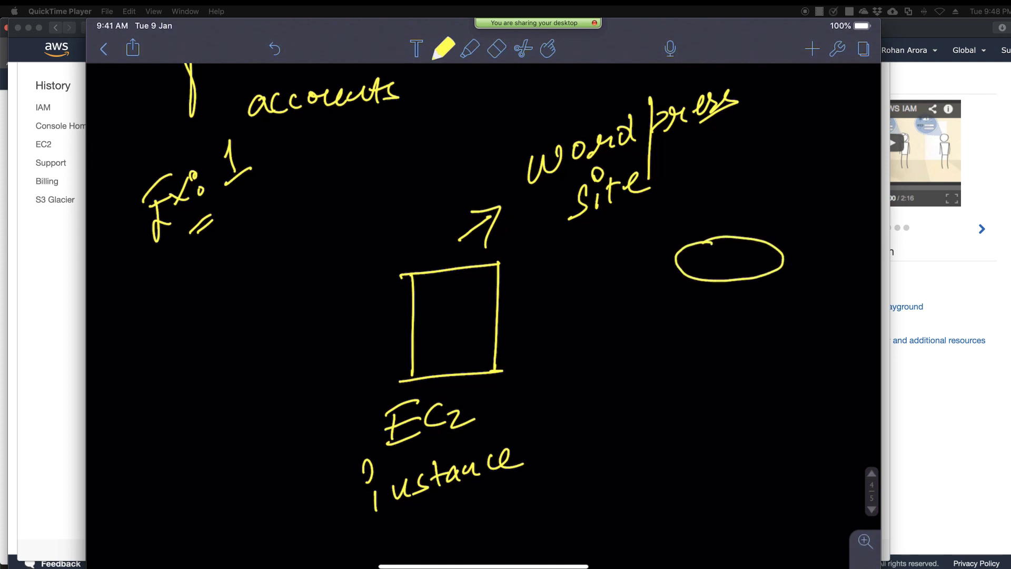
pyautogui.moveTo(672, 267); pyautogui.dragTo(716, 352)
pyautogui.moveTo(784, 264)
pyautogui.mouseDown()
pyautogui.moveTo(756, 346)
pyautogui.moveTo(779, 348)
pyautogui.mouseUp()
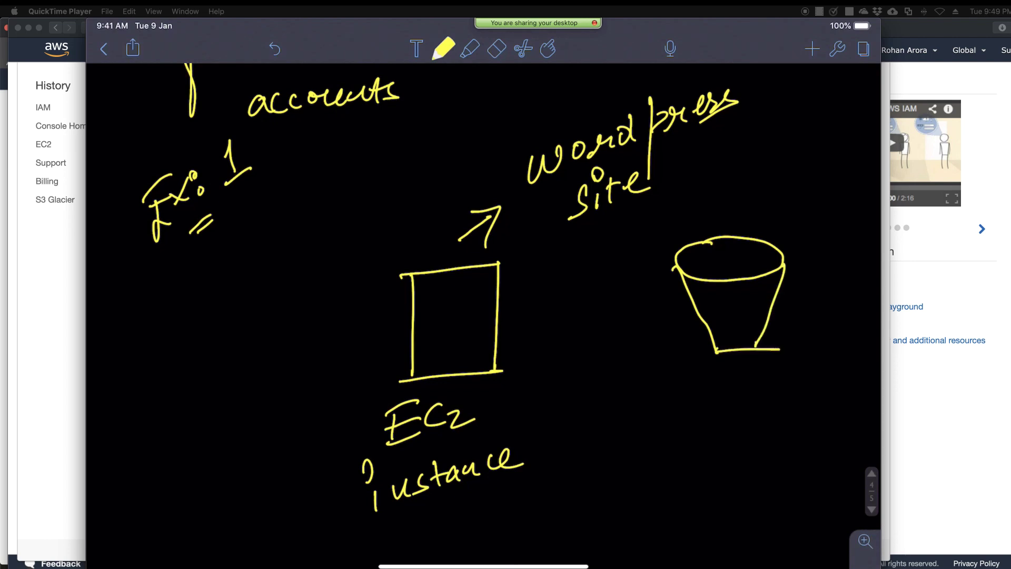
pyautogui.click(496, 48)
pyautogui.moveTo(736, 299)
pyautogui.mouseDown()
pyautogui.moveTo(694, 263)
pyautogui.moveTo(779, 336)
pyautogui.moveTo(790, 315)
pyautogui.mouseUp()
pyautogui.click(443, 49)
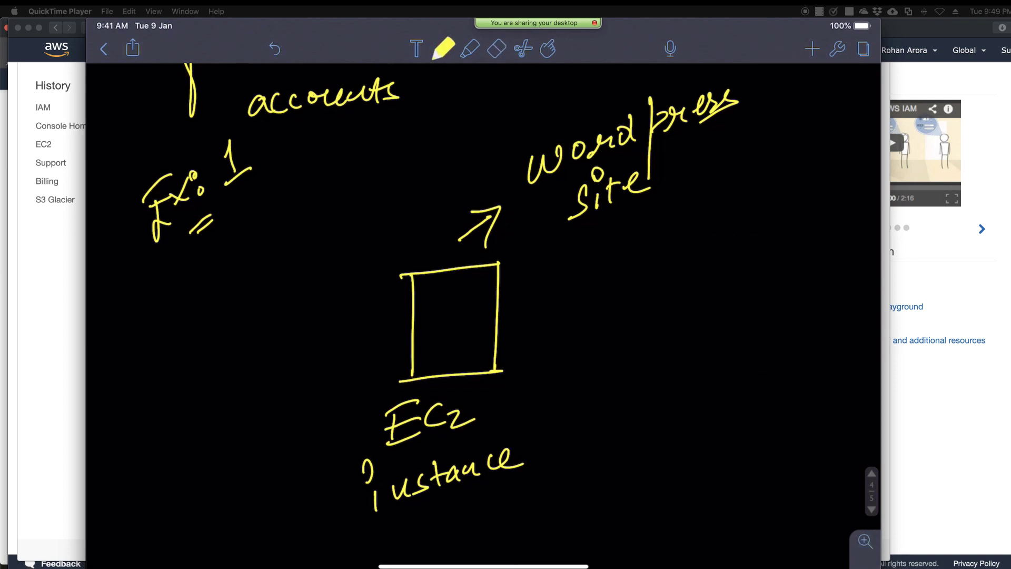
pyautogui.moveTo(727, 245)
pyautogui.mouseDown()
pyautogui.moveTo(689, 251)
pyautogui.moveTo(795, 250)
pyautogui.moveTo(711, 242)
pyautogui.moveTo(711, 348)
pyautogui.moveTo(760, 343)
pyautogui.mouseUp()
pyautogui.moveTo(799, 257)
pyautogui.mouseDown()
pyautogui.moveTo(770, 346)
pyautogui.moveTo(753, 346)
pyautogui.mouseUp()
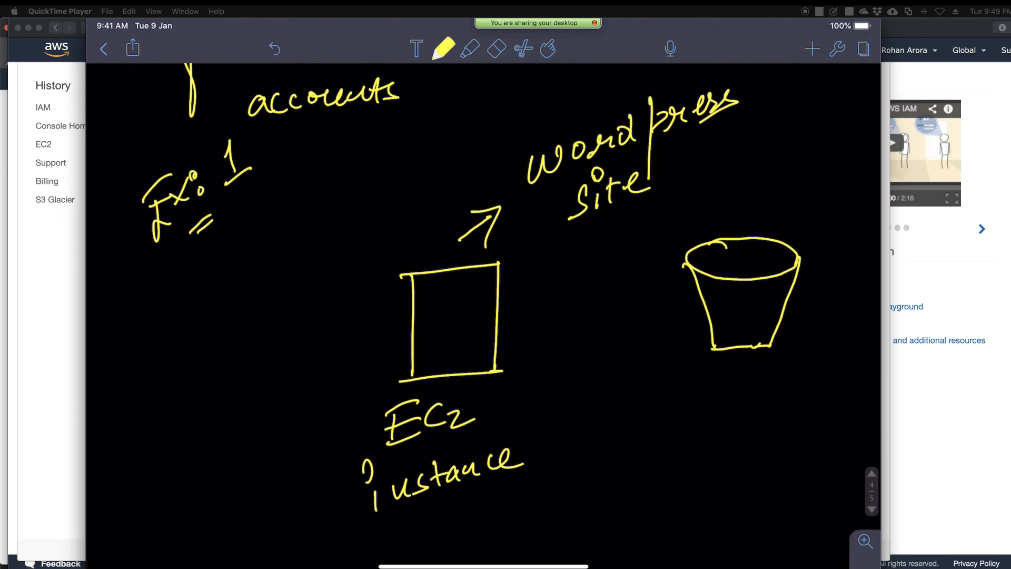
# Step: Label the bucket 'S3 Bucket'
pyautogui.moveTo(666, 378)
pyautogui.mouseDown()
pyautogui.moveTo(640, 416)
pyautogui.moveTo(667, 420)
pyautogui.mouseUp()
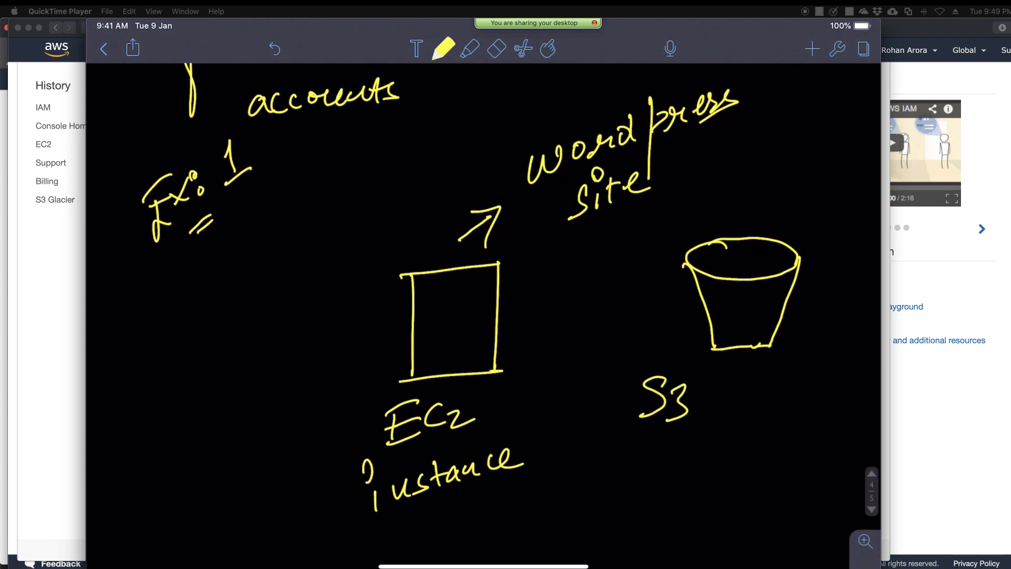
pyautogui.moveTo(721, 384); pyautogui.dragTo(717, 412)
pyautogui.moveTo(708, 382)
pyautogui.mouseDown()
pyautogui.moveTo(727, 370)
pyautogui.moveTo(722, 419)
pyautogui.mouseUp()
pyautogui.moveTo(740, 394); pyautogui.dragTo(758, 408)
pyautogui.moveTo(777, 395)
pyautogui.mouseDown()
pyautogui.moveTo(762, 406)
pyautogui.moveTo(817, 400)
pyautogui.mouseUp()
pyautogui.moveTo(830, 367)
pyautogui.mouseDown()
pyautogui.moveTo(815, 406)
pyautogui.moveTo(865, 380)
pyautogui.mouseUp()
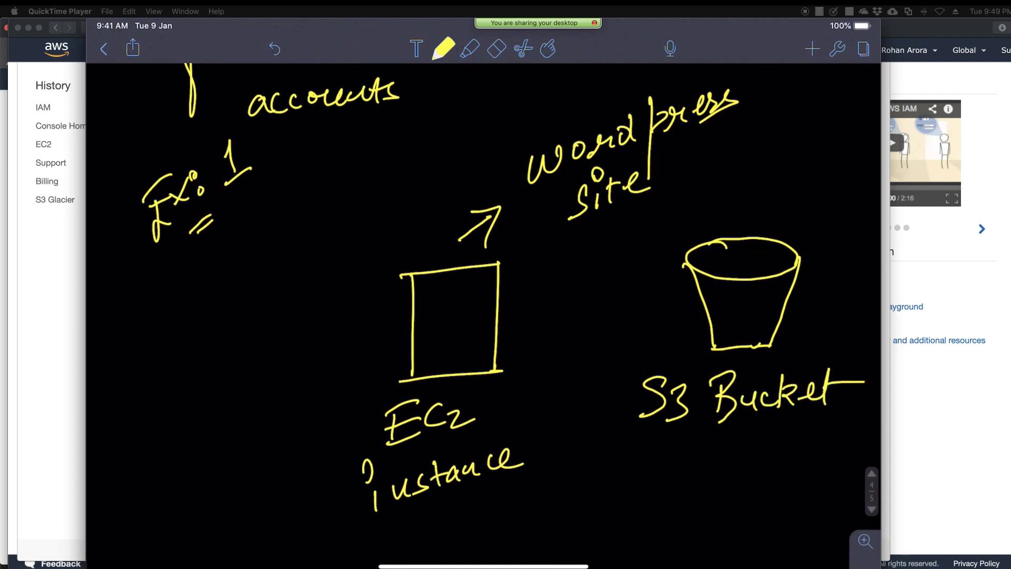
# Step: Draw two stick figures labelled 'External users' with an arrow into the EC2 box
pyautogui.moveTo(182, 362)
pyautogui.mouseDown()
pyautogui.moveTo(169, 368)
pyautogui.moveTo(180, 360)
pyautogui.moveTo(183, 417)
pyautogui.mouseUp()
pyautogui.click(221, 361)
pyautogui.moveTo(231, 363)
pyautogui.mouseDown()
pyautogui.moveTo(220, 370)
pyautogui.moveTo(216, 405)
pyautogui.mouseUp()
pyautogui.moveTo(239, 392); pyautogui.dragTo(238, 405)
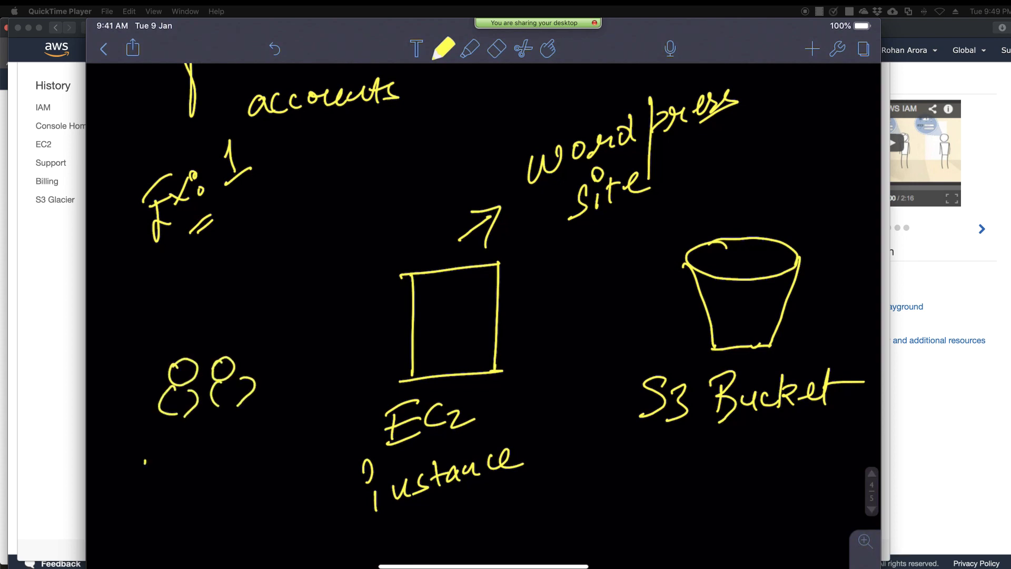
pyautogui.moveTo(146, 458); pyautogui.dragTo(156, 493)
pyautogui.moveTo(143, 465)
pyautogui.mouseDown()
pyautogui.moveTo(166, 448)
pyautogui.moveTo(164, 463)
pyautogui.mouseUp()
pyautogui.moveTo(227, 383); pyautogui.dragTo(245, 379)
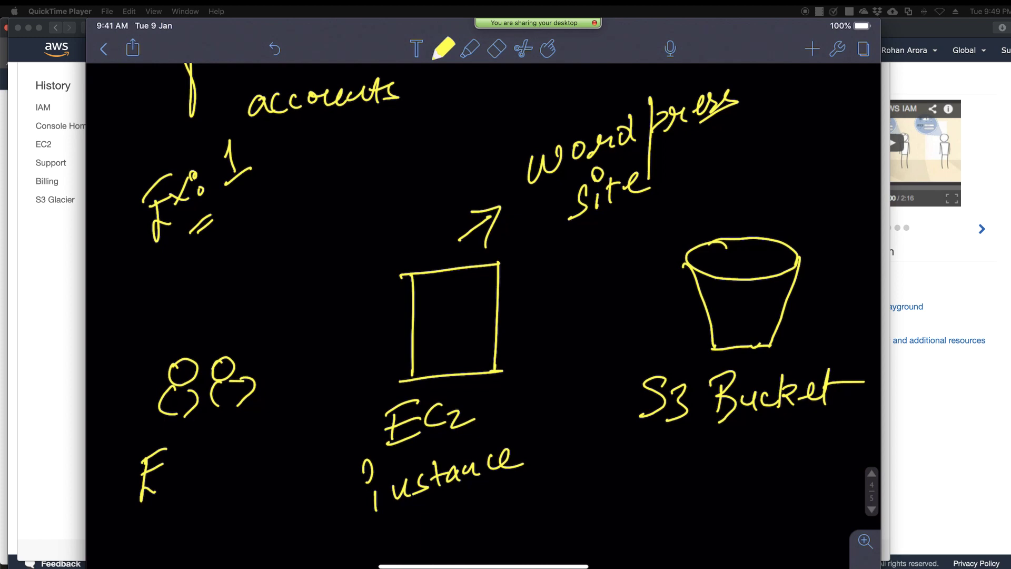
pyautogui.moveTo(171, 462)
pyautogui.mouseDown()
pyautogui.moveTo(188, 489)
pyautogui.moveTo(176, 478)
pyautogui.mouseUp()
pyautogui.moveTo(204, 442)
pyautogui.mouseDown()
pyautogui.moveTo(200, 474)
pyautogui.moveTo(213, 451)
pyautogui.mouseUp()
pyautogui.moveTo(212, 464)
pyautogui.mouseDown()
pyautogui.moveTo(272, 421)
pyautogui.moveTo(287, 396)
pyautogui.mouseUp()
pyautogui.moveTo(187, 527)
pyautogui.mouseDown()
pyautogui.moveTo(232, 487)
pyautogui.moveTo(298, 466)
pyautogui.mouseUp()
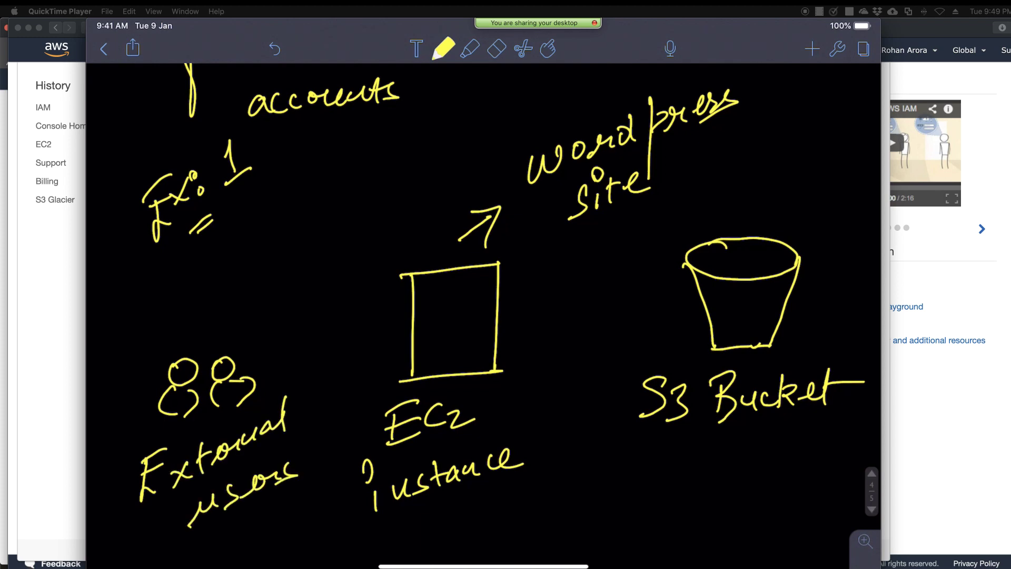
pyautogui.moveTo(266, 341); pyautogui.dragTo(422, 331)
pyautogui.moveTo(388, 361); pyautogui.dragTo(417, 328)
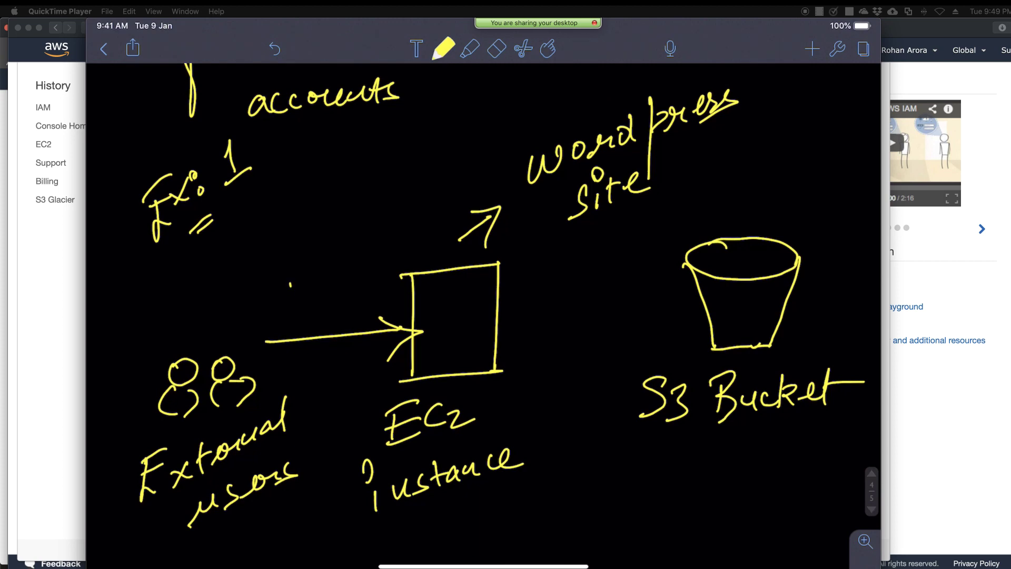
# Step: Add 'images' arrows linking users to EC2, EC2 to the S3 bucket and back
pyautogui.moveTo(289, 282); pyautogui.dragTo(291, 300)
pyautogui.moveTo(279, 256)
pyautogui.mouseDown()
pyautogui.moveTo(281, 266)
pyautogui.moveTo(332, 270)
pyautogui.moveTo(346, 326)
pyautogui.moveTo(363, 253)
pyautogui.moveTo(379, 247)
pyautogui.mouseUp()
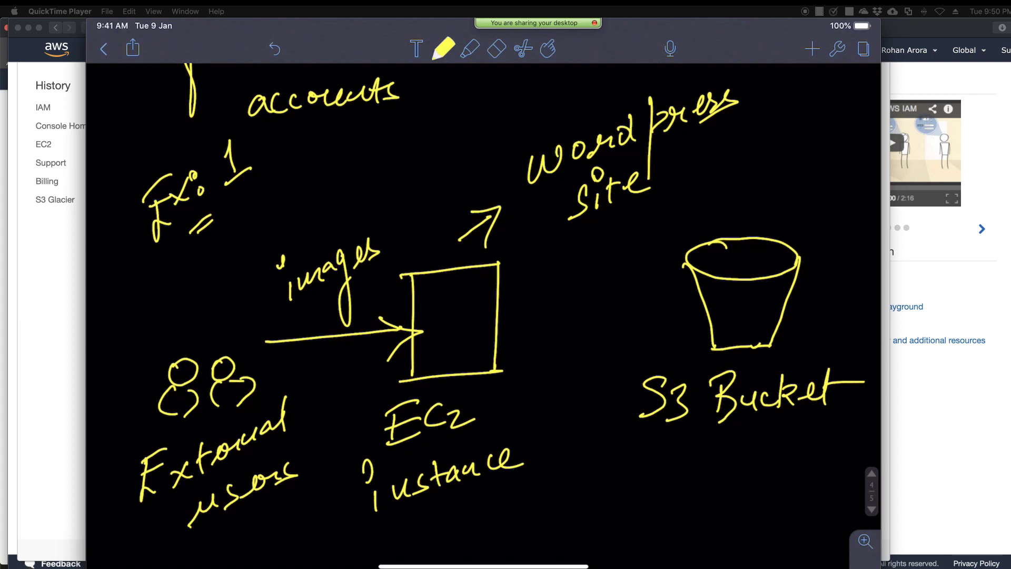
pyautogui.moveTo(508, 312)
pyautogui.mouseDown()
pyautogui.moveTo(653, 307)
pyautogui.moveTo(652, 327)
pyautogui.mouseUp()
pyautogui.moveTo(548, 273)
pyautogui.mouseDown()
pyautogui.moveTo(550, 284)
pyautogui.moveTo(590, 273)
pyautogui.moveTo(605, 327)
pyautogui.mouseUp()
pyautogui.moveTo(629, 269)
pyautogui.mouseDown()
pyautogui.moveTo(638, 252)
pyautogui.moveTo(656, 266)
pyautogui.mouseUp()
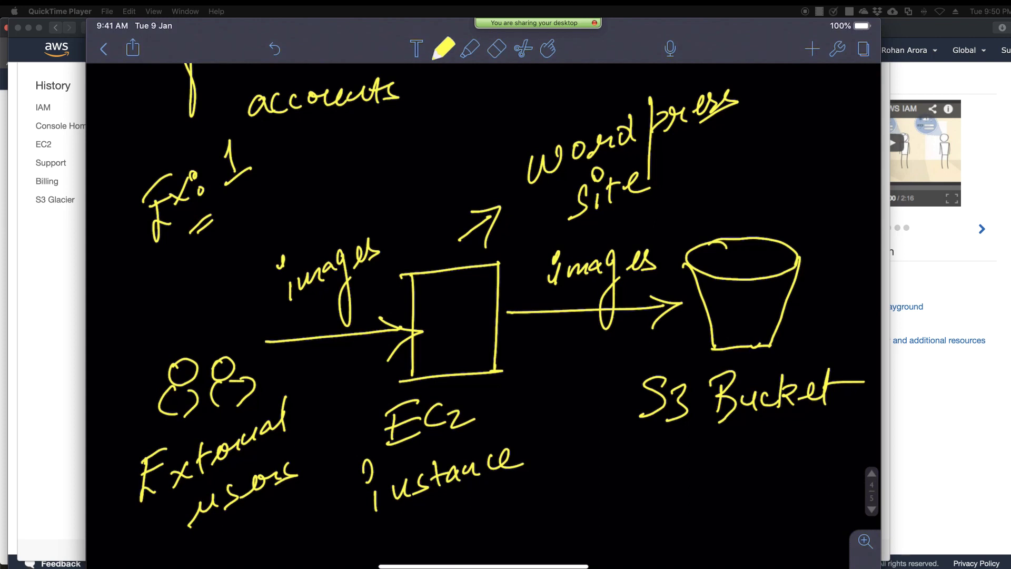
pyautogui.moveTo(524, 352); pyautogui.dragTo(649, 341)
pyautogui.moveTo(538, 337)
pyautogui.mouseDown()
pyautogui.moveTo(512, 365)
pyautogui.moveTo(540, 375)
pyautogui.mouseUp()
pyautogui.moveTo(389, 361)
pyautogui.mouseDown()
pyautogui.moveTo(327, 406)
pyautogui.moveTo(362, 408)
pyautogui.mouseUp()
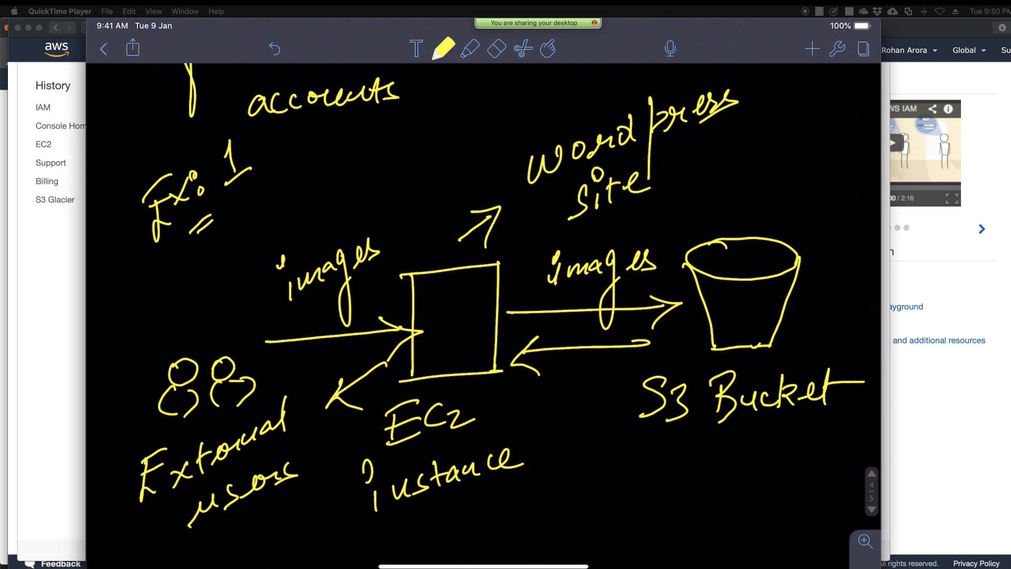
# Step: Write 'Communication' beneath the instance between arrows toward EC2 and the bucket side
pyautogui.scroll(-5, 502, 296)
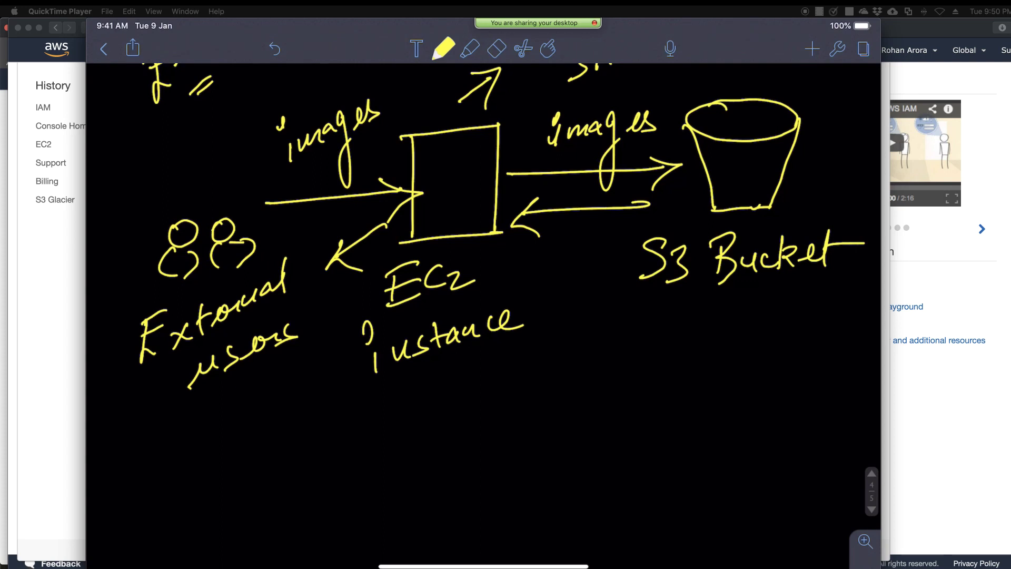
pyautogui.scroll(-1, 483, 309)
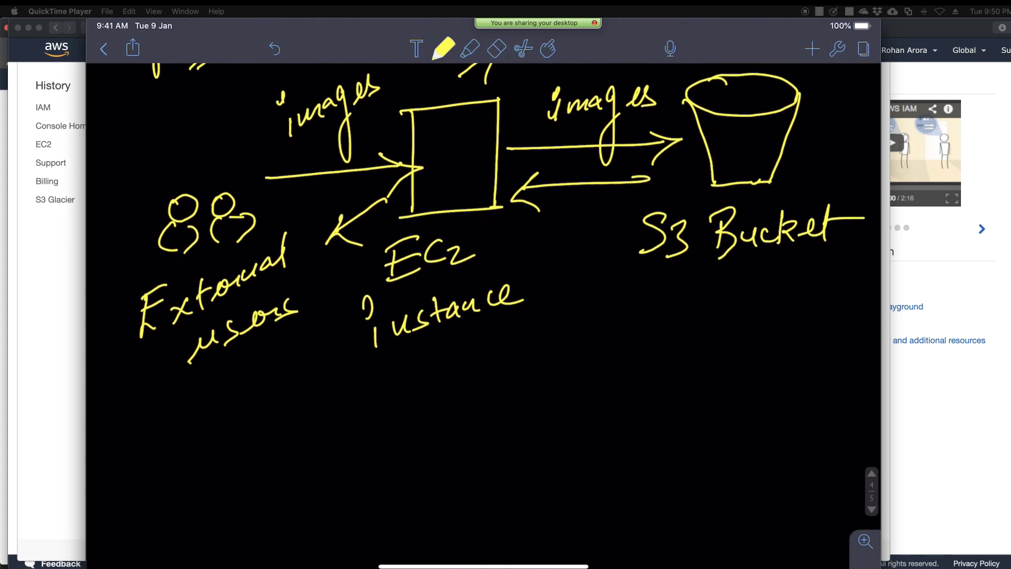
pyautogui.moveTo(428, 361); pyautogui.dragTo(426, 407)
pyautogui.moveTo(780, 317); pyautogui.dragTo(770, 380)
pyautogui.moveTo(444, 381)
pyautogui.mouseDown()
pyautogui.moveTo(505, 374)
pyautogui.moveTo(471, 405)
pyautogui.mouseUp()
pyautogui.moveTo(711, 354)
pyautogui.mouseDown()
pyautogui.moveTo(758, 349)
pyautogui.moveTo(730, 371)
pyautogui.mouseUp()
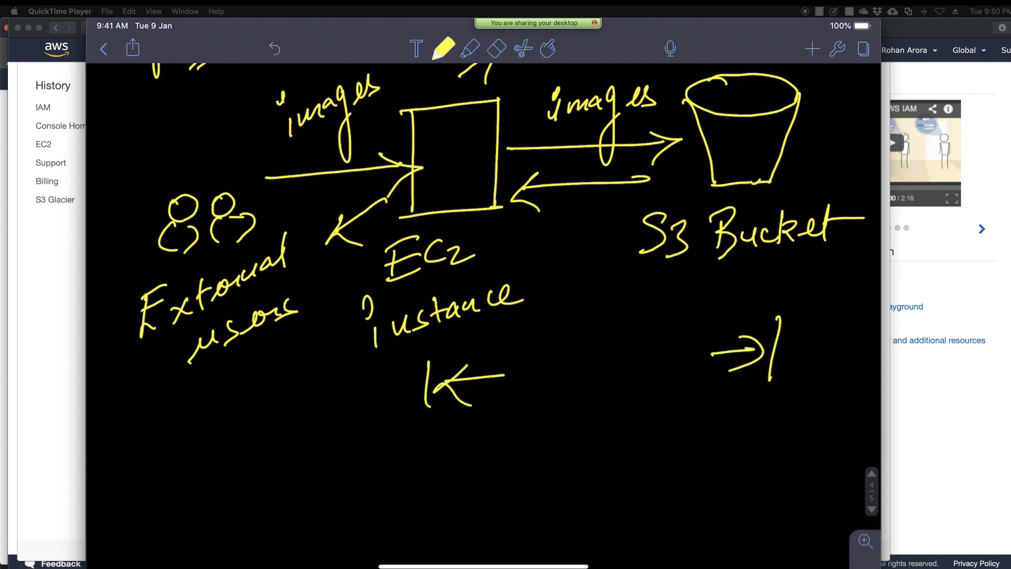
pyautogui.moveTo(548, 387)
pyautogui.mouseDown()
pyautogui.moveTo(550, 416)
pyautogui.moveTo(627, 392)
pyautogui.moveTo(712, 387)
pyautogui.moveTo(730, 368)
pyautogui.moveTo(743, 387)
pyautogui.moveTo(767, 375)
pyautogui.mouseUp()
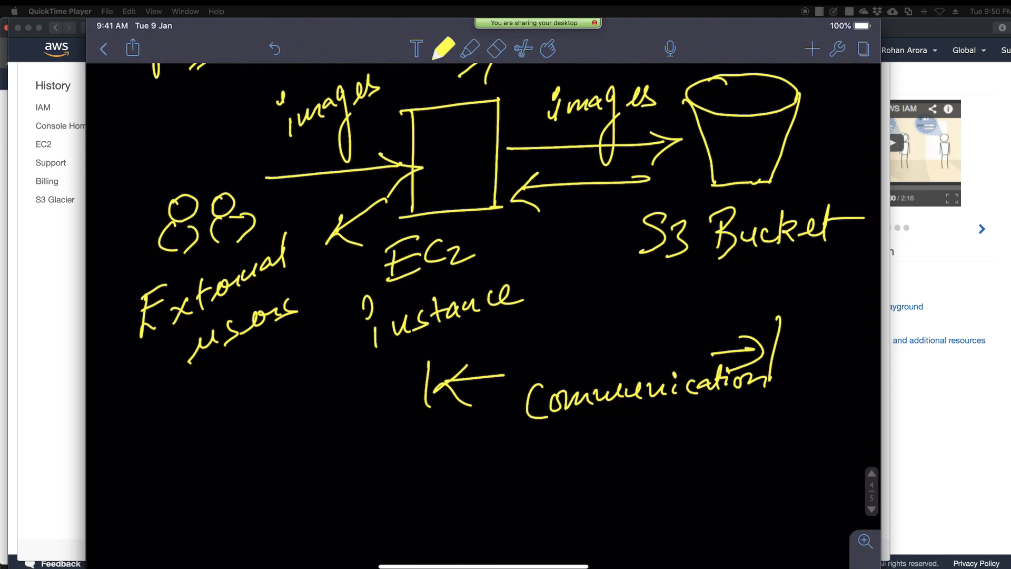
pyautogui.scroll(-3, 503, 210)
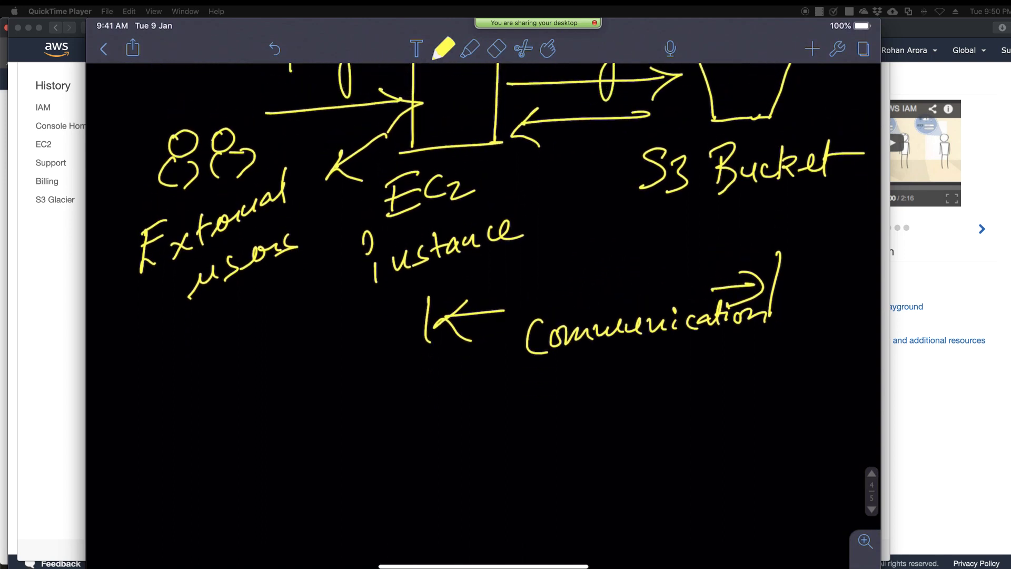
# Step: Write 'IAM Role' with an arrow feeding into it from 'JSON Policy'
pyautogui.moveTo(358, 425)
pyautogui.mouseDown()
pyautogui.moveTo(395, 420)
pyautogui.moveTo(368, 469)
pyautogui.mouseUp()
pyautogui.moveTo(351, 474)
pyautogui.mouseDown()
pyautogui.moveTo(384, 468)
pyautogui.moveTo(409, 431)
pyautogui.moveTo(420, 466)
pyautogui.mouseUp()
pyautogui.moveTo(403, 453)
pyautogui.mouseDown()
pyautogui.moveTo(431, 427)
pyautogui.moveTo(456, 427)
pyautogui.moveTo(464, 462)
pyautogui.moveTo(484, 424)
pyautogui.mouseUp()
pyautogui.moveTo(477, 418)
pyautogui.mouseDown()
pyautogui.moveTo(514, 450)
pyautogui.moveTo(522, 440)
pyautogui.moveTo(535, 451)
pyautogui.mouseUp()
pyautogui.moveTo(537, 441); pyautogui.dragTo(555, 448)
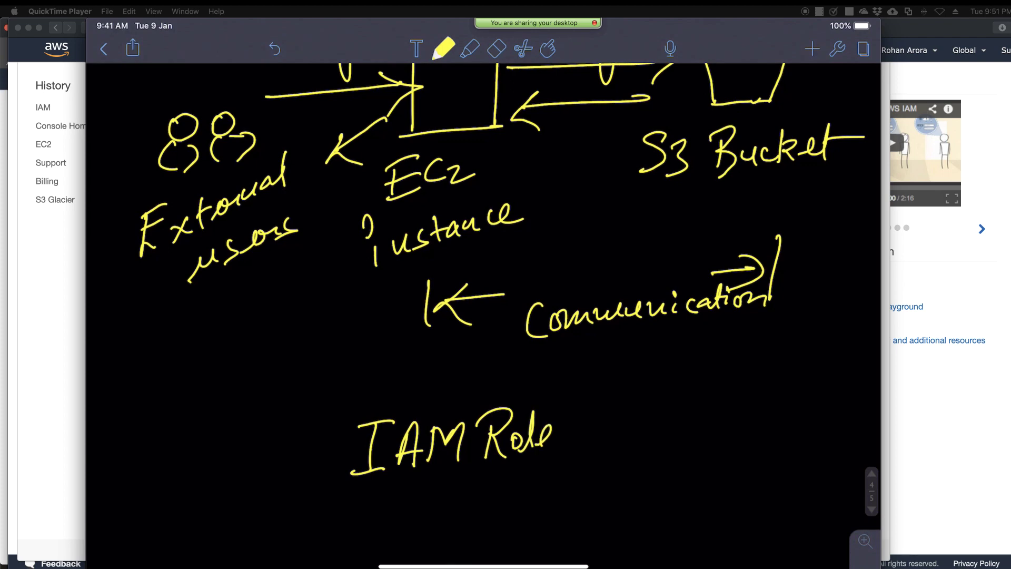
pyautogui.moveTo(622, 420)
pyautogui.mouseDown()
pyautogui.moveTo(593, 427)
pyautogui.moveTo(613, 441)
pyautogui.mouseUp()
pyautogui.moveTo(658, 380); pyautogui.dragTo(687, 366)
pyautogui.moveTo(679, 368); pyautogui.dragTo(661, 412)
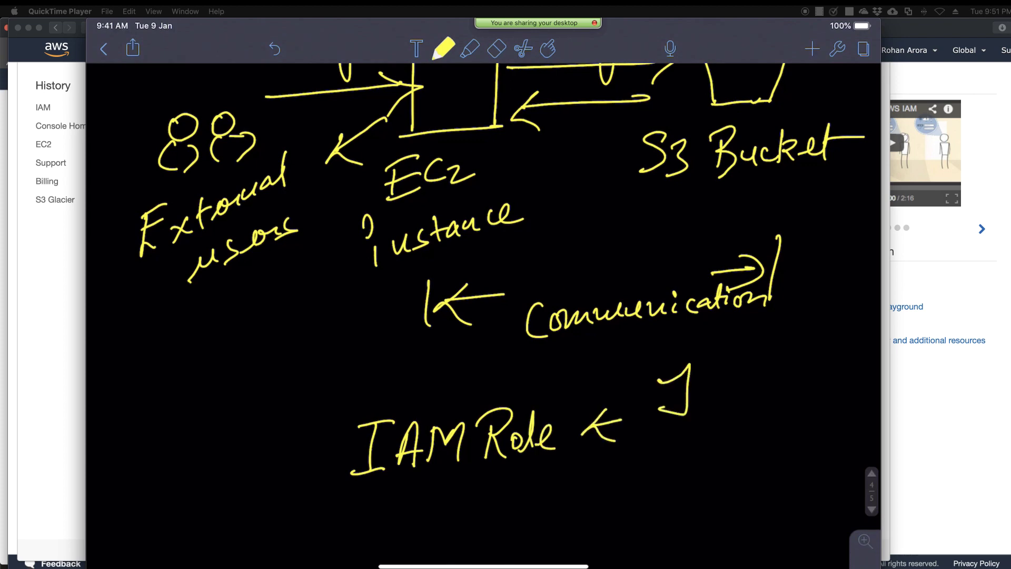
pyautogui.moveTo(711, 371)
pyautogui.mouseDown()
pyautogui.moveTo(696, 395)
pyautogui.moveTo(730, 372)
pyautogui.mouseUp()
pyautogui.moveTo(745, 387)
pyautogui.mouseDown()
pyautogui.moveTo(746, 366)
pyautogui.moveTo(770, 384)
pyautogui.mouseUp()
pyautogui.moveTo(649, 436); pyautogui.dragTo(658, 478)
pyautogui.moveTo(643, 445)
pyautogui.mouseDown()
pyautogui.moveTo(661, 459)
pyautogui.moveTo(687, 454)
pyautogui.mouseUp()
pyautogui.moveTo(694, 462)
pyautogui.mouseDown()
pyautogui.moveTo(717, 423)
pyautogui.moveTo(724, 448)
pyautogui.mouseUp()
pyautogui.moveTo(739, 428)
pyautogui.mouseDown()
pyautogui.moveTo(733, 445)
pyautogui.moveTo(758, 478)
pyautogui.mouseUp()
# Step: Underline the JSON Policy label and write 'S3 Full Access' beneath it
pyautogui.scroll(-5, 483, 305)
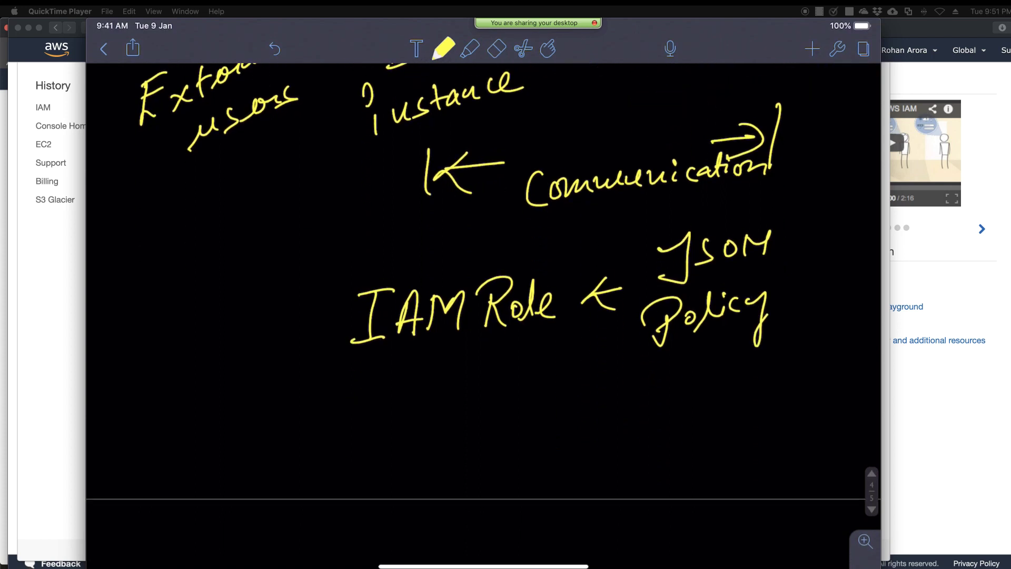
pyautogui.moveTo(574, 374); pyautogui.dragTo(791, 361)
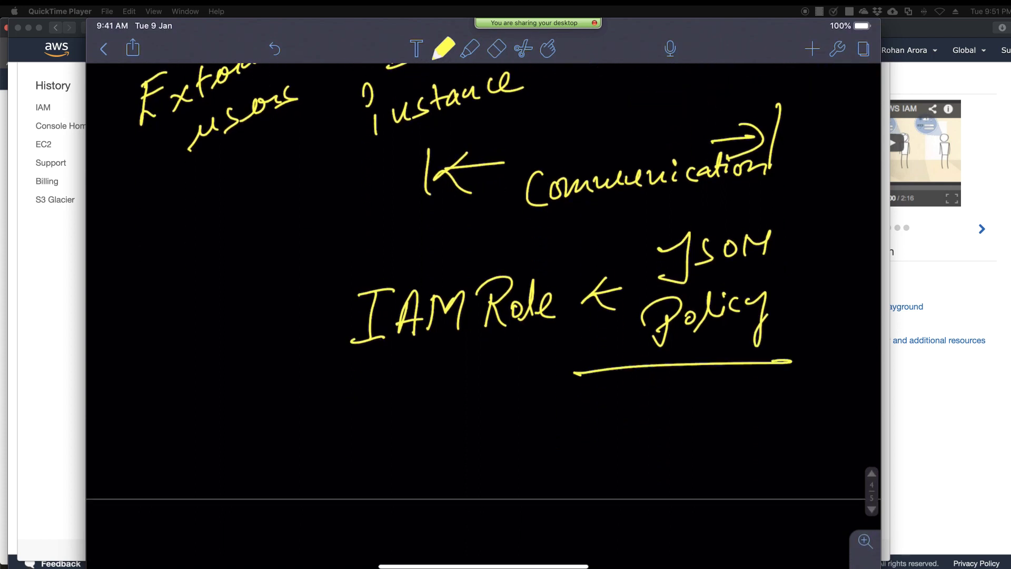
pyautogui.moveTo(503, 416)
pyautogui.mouseDown()
pyautogui.moveTo(477, 449)
pyautogui.moveTo(552, 449)
pyautogui.moveTo(588, 404)
pyautogui.mouseUp()
pyautogui.moveTo(556, 432); pyautogui.dragTo(578, 427)
pyautogui.moveTo(579, 424); pyautogui.dragTo(600, 437)
pyautogui.moveTo(633, 402)
pyautogui.mouseDown()
pyautogui.moveTo(621, 436)
pyautogui.moveTo(673, 442)
pyautogui.mouseUp()
pyautogui.moveTo(653, 424)
pyautogui.mouseDown()
pyautogui.moveTo(669, 421)
pyautogui.moveTo(684, 436)
pyautogui.mouseUp()
pyautogui.moveTo(714, 415)
pyautogui.mouseDown()
pyautogui.moveTo(708, 433)
pyautogui.moveTo(744, 431)
pyautogui.mouseUp()
pyautogui.moveTo(774, 406); pyautogui.dragTo(747, 435)
pyautogui.moveTo(748, 434); pyautogui.dragTo(786, 431)
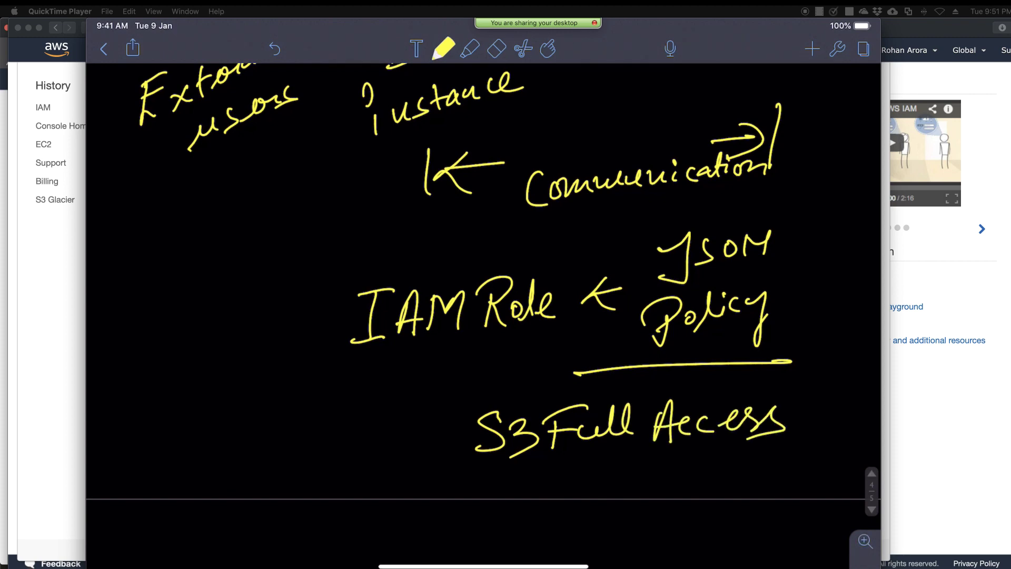
# Step: Draw an arrow from IAM Role up to the EC2 instance
pyautogui.scroll(3, 483, 308)
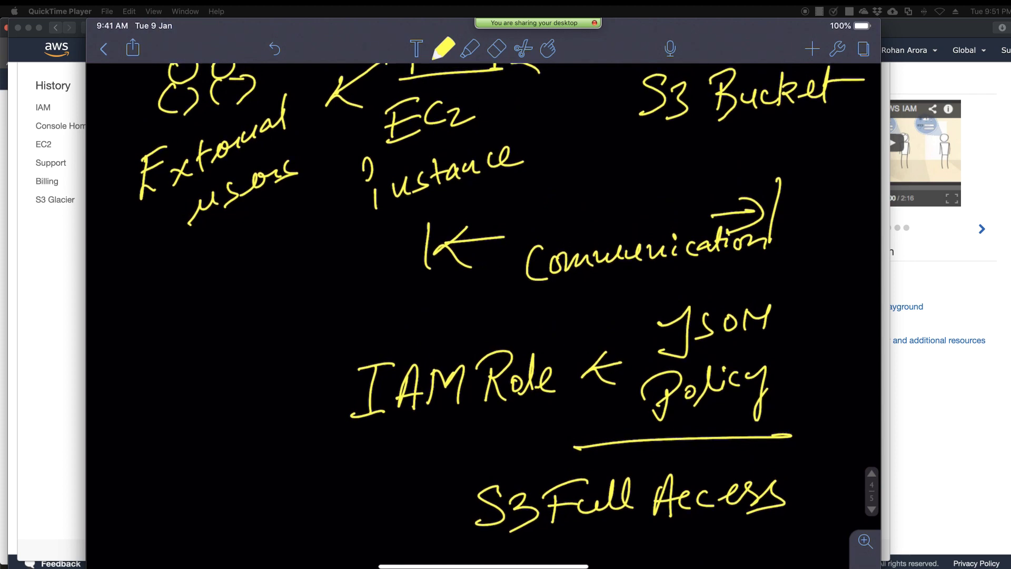
pyautogui.moveTo(392, 345)
pyautogui.mouseDown()
pyautogui.moveTo(382, 248)
pyautogui.moveTo(398, 218)
pyautogui.moveTo(405, 256)
pyautogui.mouseUp()
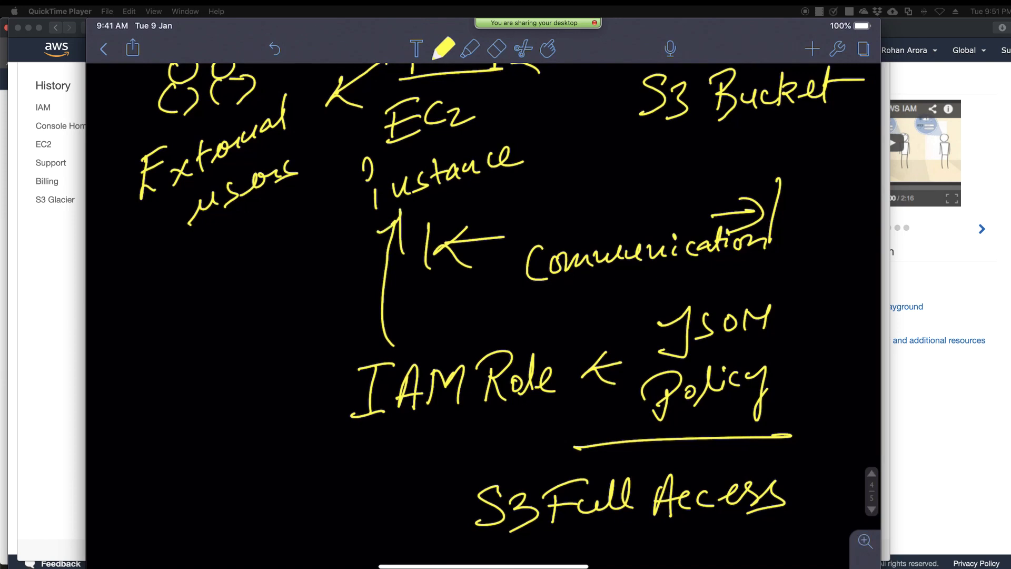
pyautogui.scroll(-5, 484, 316)
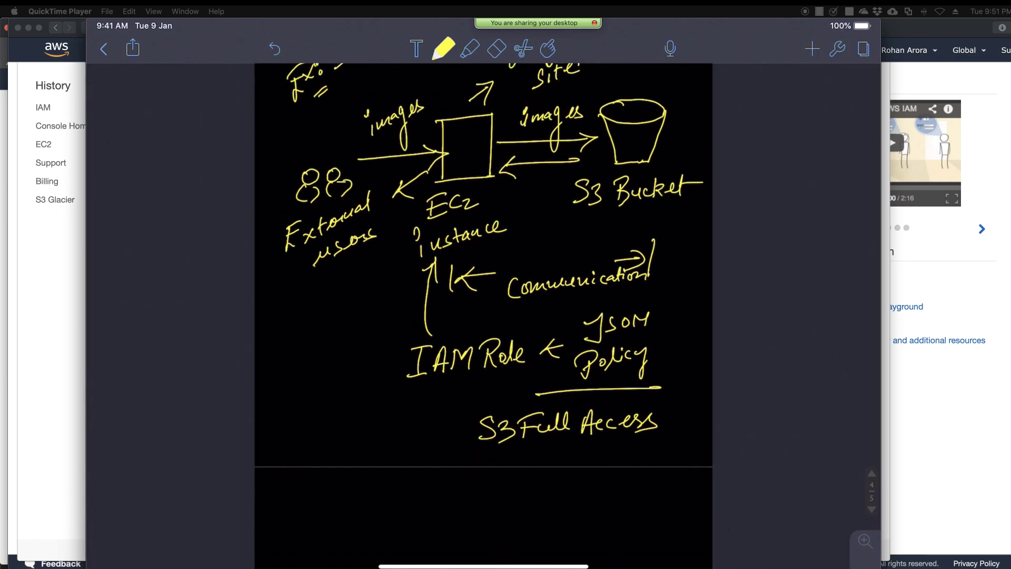
pyautogui.scroll(2, 483, 316)
pyautogui.scroll(1, 483, 309)
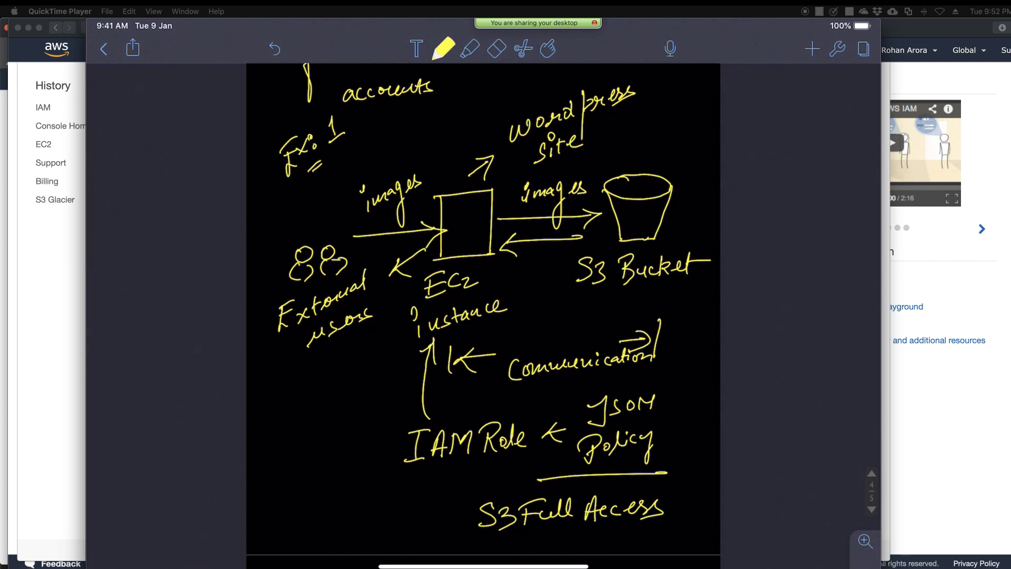
# Step: Write 'Attach' on the role-to-instance arrow, erasing and rewriting it closer to the arrow
pyautogui.moveTo(310, 400); pyautogui.dragTo(312, 413)
pyautogui.moveTo(309, 425)
pyautogui.mouseDown()
pyautogui.moveTo(328, 422)
pyautogui.moveTo(331, 402)
pyautogui.mouseUp()
pyautogui.moveTo(334, 379)
pyautogui.mouseDown()
pyautogui.moveTo(340, 415)
pyautogui.moveTo(345, 404)
pyautogui.mouseUp()
pyautogui.moveTo(331, 398); pyautogui.dragTo(356, 398)
pyautogui.moveTo(365, 387); pyautogui.dragTo(366, 398)
pyautogui.moveTo(375, 368)
pyautogui.mouseDown()
pyautogui.moveTo(372, 395)
pyautogui.moveTo(392, 392)
pyautogui.mouseUp()
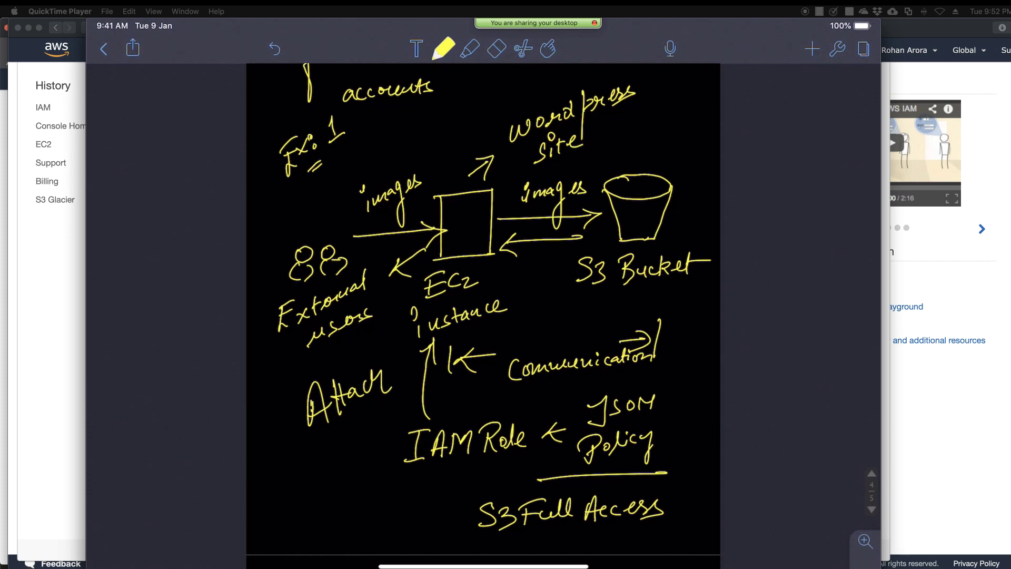
pyautogui.click(496, 48)
pyautogui.scroll(3, 474, 316)
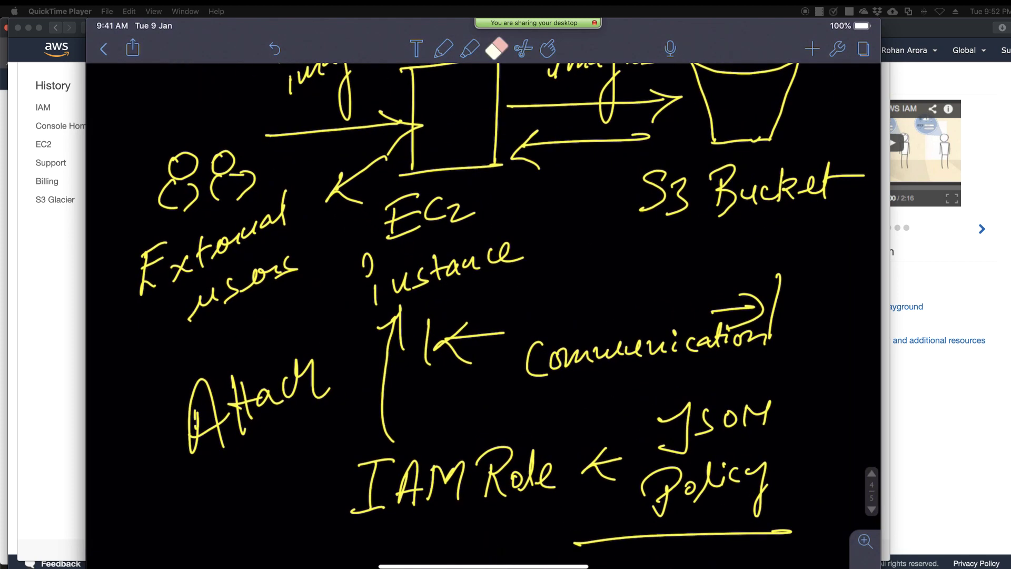
pyautogui.moveTo(176, 418)
pyautogui.mouseDown()
pyautogui.moveTo(274, 365)
pyautogui.moveTo(324, 387)
pyautogui.mouseUp()
pyautogui.click(443, 49)
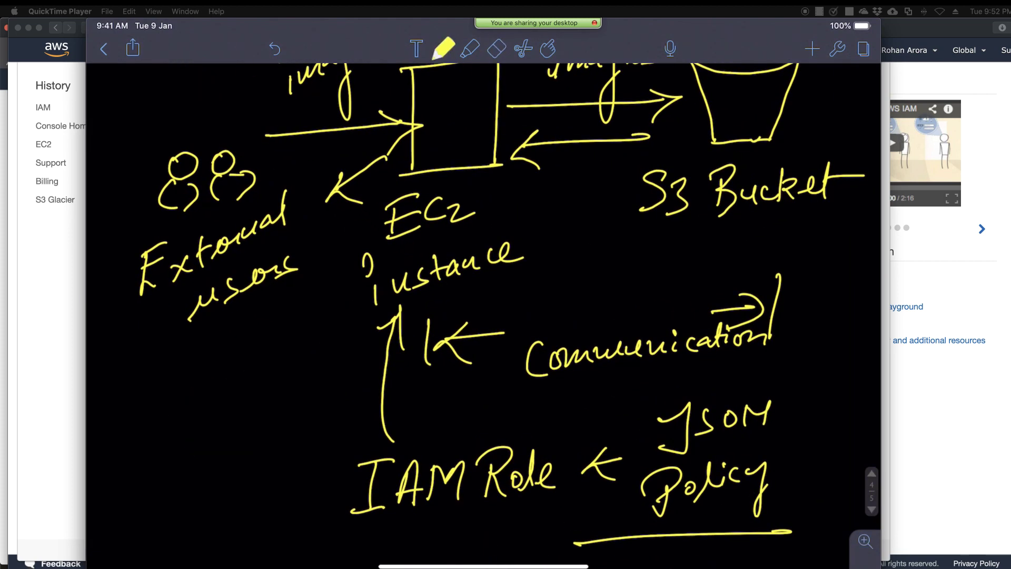
pyautogui.moveTo(268, 420)
pyautogui.mouseDown()
pyautogui.moveTo(272, 396)
pyautogui.moveTo(287, 414)
pyautogui.mouseUp()
pyautogui.moveTo(270, 401); pyautogui.dragTo(292, 393)
pyautogui.moveTo(302, 371); pyautogui.dragTo(301, 401)
pyautogui.moveTo(312, 364); pyautogui.dragTo(312, 392)
pyautogui.moveTo(295, 391)
pyautogui.mouseDown()
pyautogui.moveTo(335, 384)
pyautogui.moveTo(364, 360)
pyautogui.mouseUp()
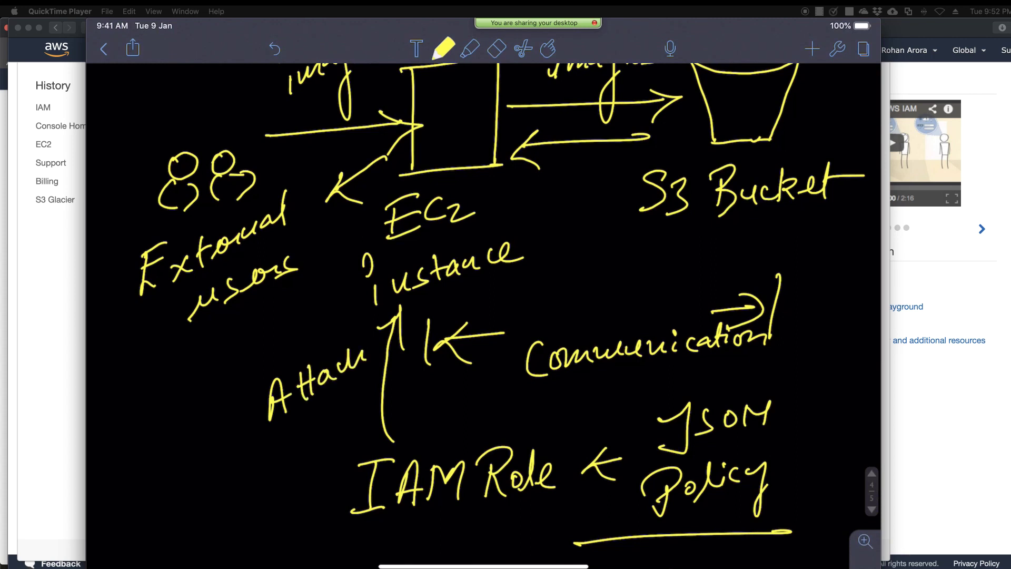
# Step: Write 'Attach' above JSON Policy on the policy-to-role link
pyautogui.moveTo(568, 433)
pyautogui.mouseDown()
pyautogui.moveTo(573, 417)
pyautogui.moveTo(585, 431)
pyautogui.mouseUp()
pyautogui.moveTo(570, 423); pyautogui.dragTo(602, 423)
pyautogui.moveTo(607, 394)
pyautogui.mouseDown()
pyautogui.moveTo(610, 421)
pyautogui.moveTo(627, 402)
pyautogui.mouseUp()
pyautogui.moveTo(617, 412)
pyautogui.mouseDown()
pyautogui.moveTo(637, 398)
pyautogui.moveTo(658, 401)
pyautogui.mouseUp()
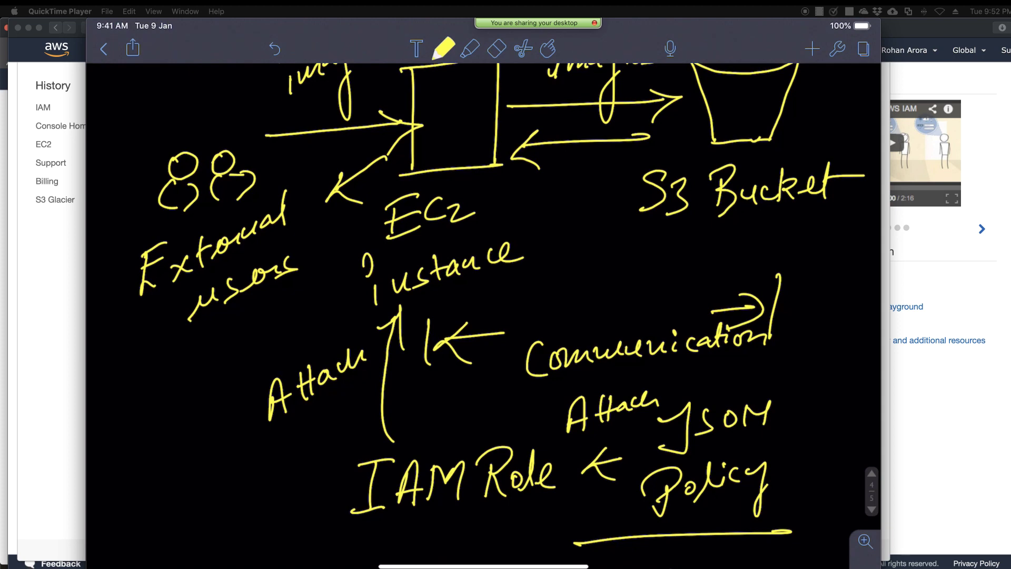
# Step: Scroll to an empty page area and switch the pen colour to lime green
pyautogui.scroll(1, 483, 315)
pyautogui.scroll(-1, 483, 316)
pyautogui.scroll(5, 483, 315)
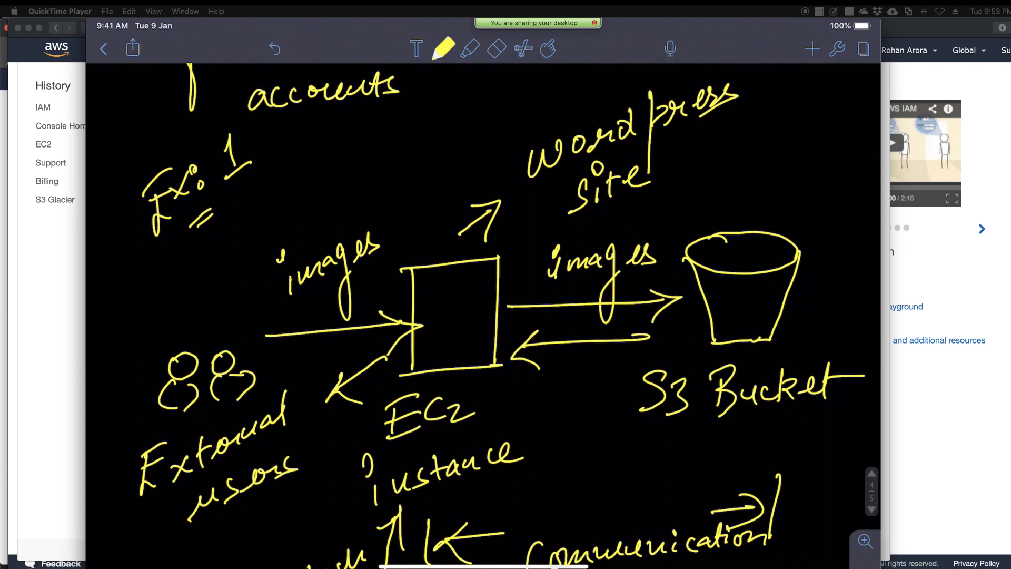
pyautogui.click(497, 49)
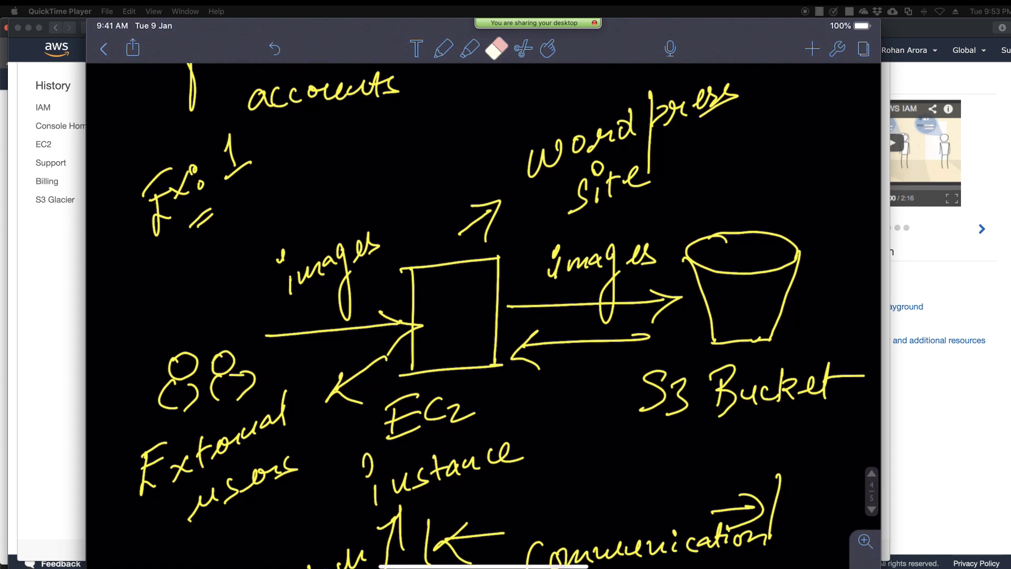
pyautogui.scroll(-10, 502, 314)
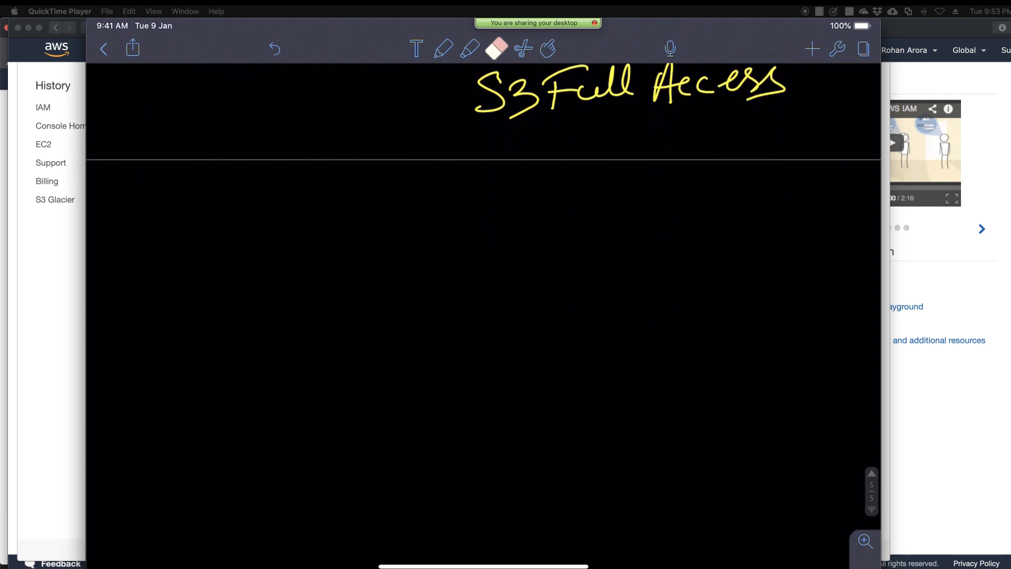
pyautogui.click(443, 49)
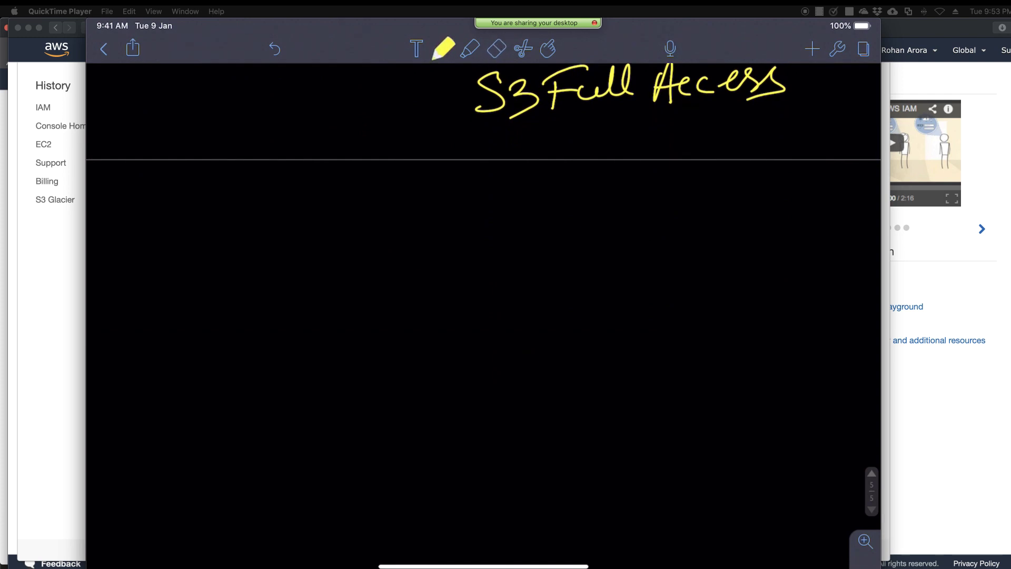
pyautogui.click(444, 48)
pyautogui.click(467, 141)
pyautogui.scroll(-3, 483, 316)
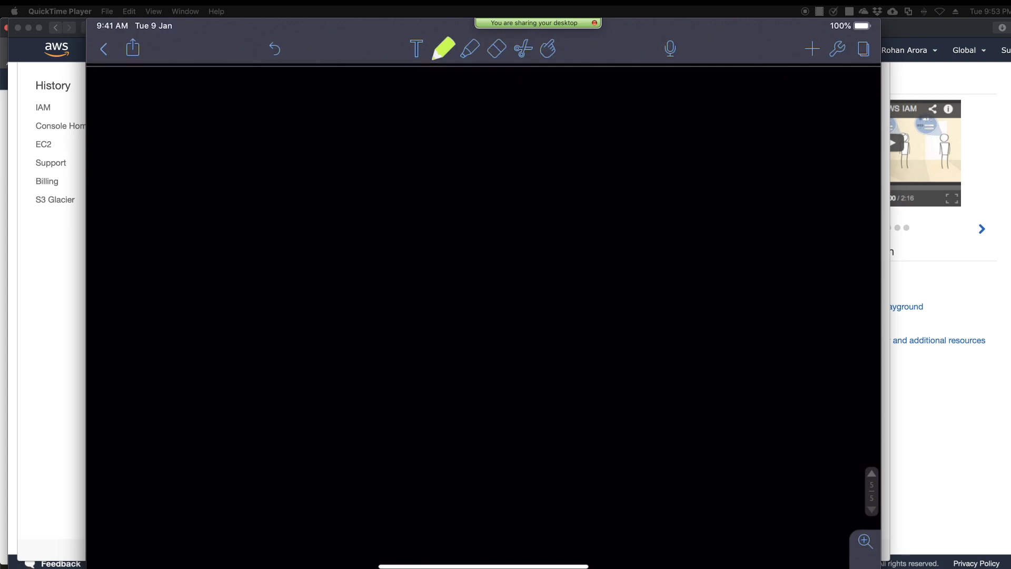
# Step: Write 'Ex-2' at the page's top-left and double-underline it
pyautogui.moveTo(138, 98)
pyautogui.mouseDown()
pyautogui.moveTo(120, 153)
pyautogui.moveTo(158, 129)
pyautogui.mouseUp()
pyautogui.moveTo(171, 94)
pyautogui.mouseDown()
pyautogui.moveTo(173, 127)
pyautogui.moveTo(193, 112)
pyautogui.mouseUp()
pyautogui.moveTo(154, 166); pyautogui.dragTo(170, 165)
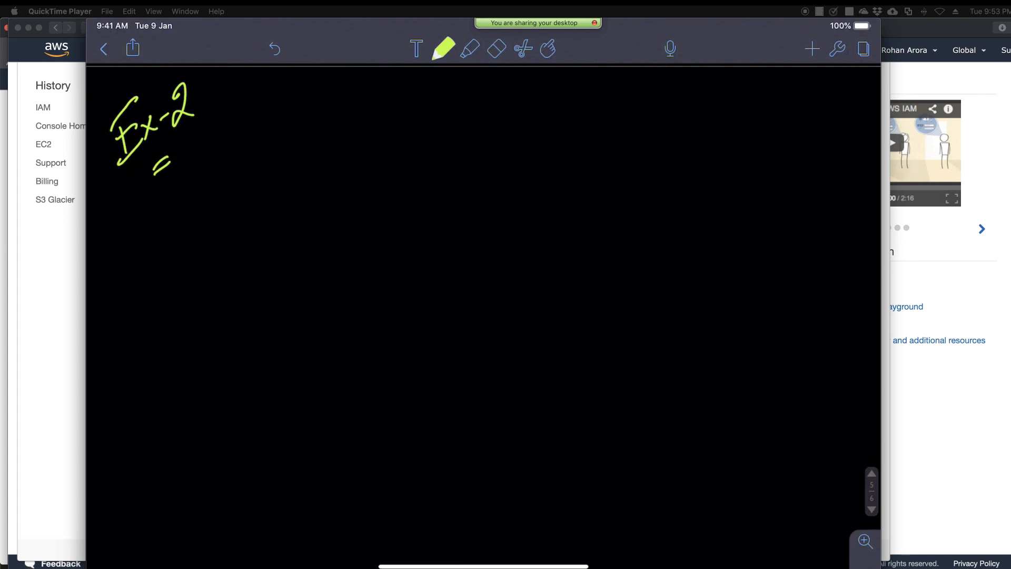
# Step: Handwrite the heading 'Cross Region Replication' in green
pyautogui.moveTo(348, 93)
pyautogui.mouseDown()
pyautogui.moveTo(347, 140)
pyautogui.moveTo(389, 114)
pyautogui.moveTo(421, 130)
pyautogui.mouseUp()
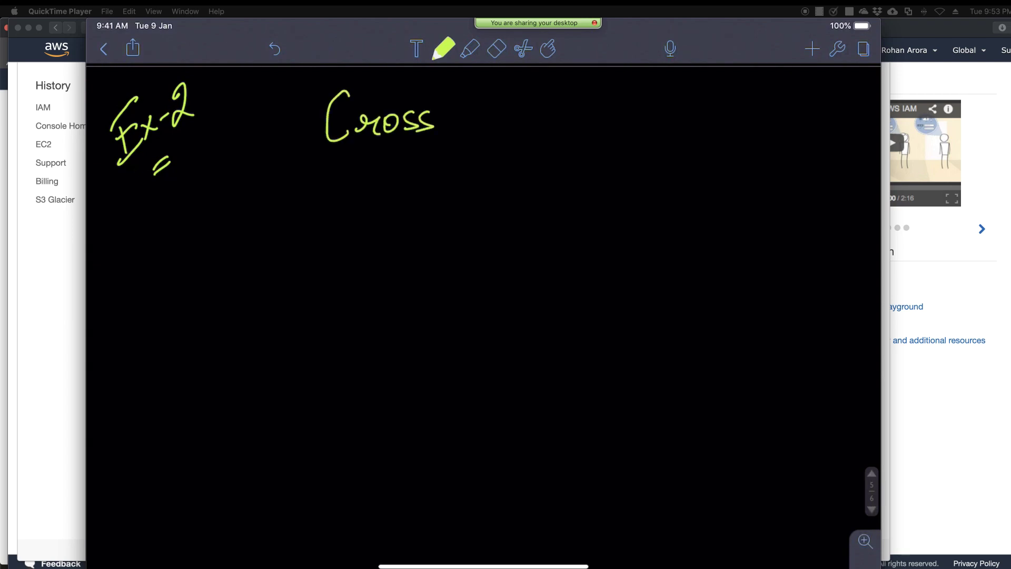
pyautogui.click(497, 48)
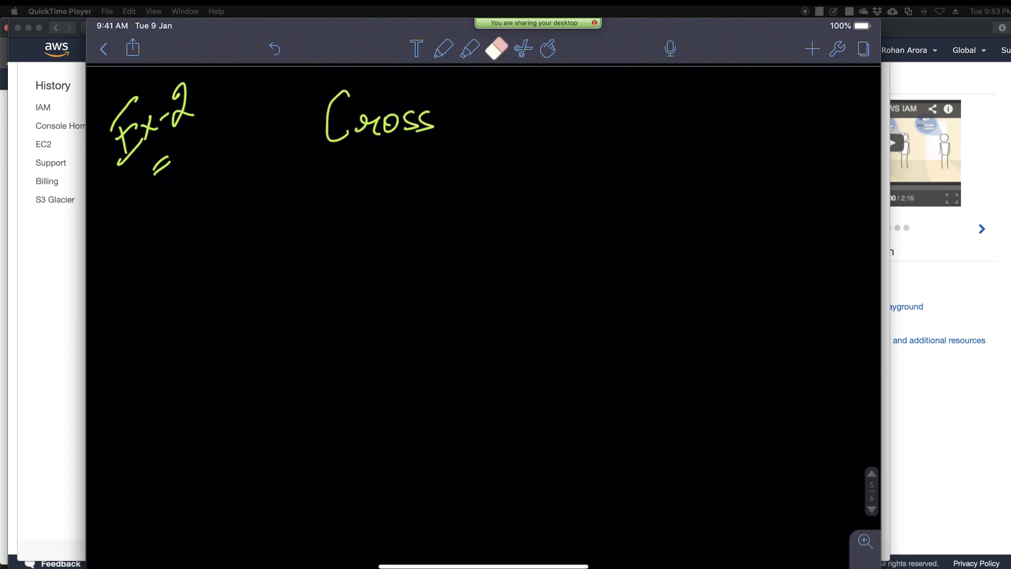
pyautogui.click(443, 48)
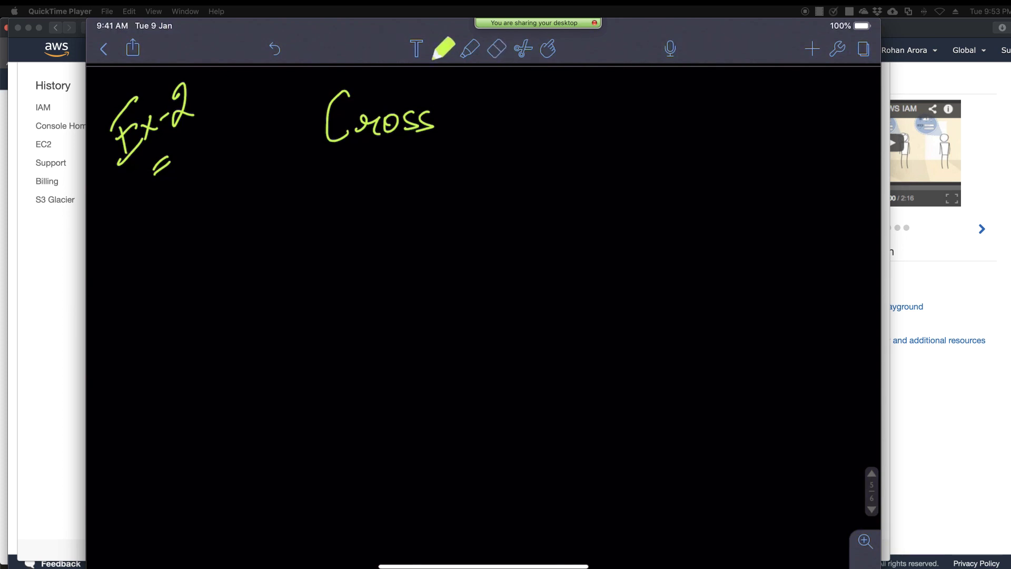
pyautogui.moveTo(464, 93)
pyautogui.mouseDown()
pyautogui.moveTo(464, 124)
pyautogui.moveTo(471, 104)
pyautogui.moveTo(482, 127)
pyautogui.mouseUp()
pyautogui.moveTo(488, 109); pyautogui.dragTo(490, 117)
pyautogui.moveTo(502, 184); pyautogui.dragTo(507, 136)
pyautogui.moveTo(522, 108)
pyautogui.mouseDown()
pyautogui.moveTo(522, 122)
pyautogui.moveTo(523, 100)
pyautogui.mouseUp()
pyautogui.moveTo(533, 108)
pyautogui.mouseDown()
pyautogui.moveTo(553, 121)
pyautogui.moveTo(630, 122)
pyautogui.moveTo(626, 171)
pyautogui.mouseUp()
pyautogui.moveTo(629, 117); pyautogui.dragTo(700, 120)
pyautogui.moveTo(708, 105); pyautogui.dragTo(730, 115)
pyautogui.moveTo(729, 105)
pyautogui.mouseDown()
pyautogui.moveTo(742, 108)
pyautogui.moveTo(742, 85)
pyautogui.mouseUp()
pyautogui.moveTo(748, 100)
pyautogui.mouseDown()
pyautogui.moveTo(756, 116)
pyautogui.moveTo(762, 108)
pyautogui.mouseUp()
pyautogui.moveTo(764, 110); pyautogui.dragTo(780, 98)
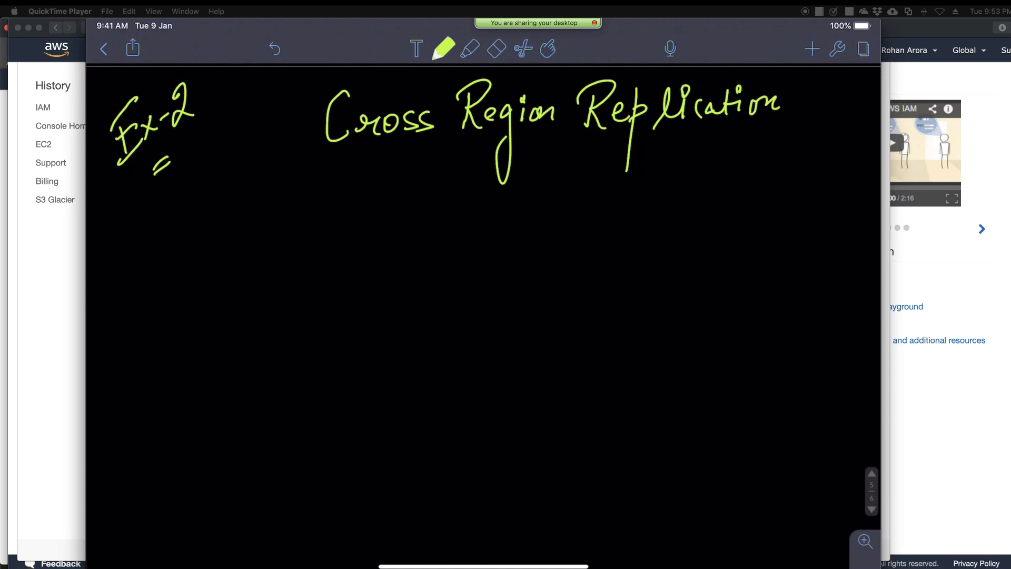
# Step: Add the bracketed abbreviation '[CRR]' below the title
pyautogui.moveTo(568, 159); pyautogui.dragTo(568, 221)
pyautogui.moveTo(595, 179); pyautogui.dragTo(605, 206)
pyautogui.moveTo(605, 179); pyautogui.dragTo(627, 203)
pyautogui.moveTo(635, 182)
pyautogui.mouseDown()
pyautogui.moveTo(640, 203)
pyautogui.moveTo(660, 197)
pyautogui.mouseUp()
pyautogui.moveTo(657, 161)
pyautogui.mouseDown()
pyautogui.moveTo(684, 158)
pyautogui.moveTo(656, 209)
pyautogui.mouseUp()
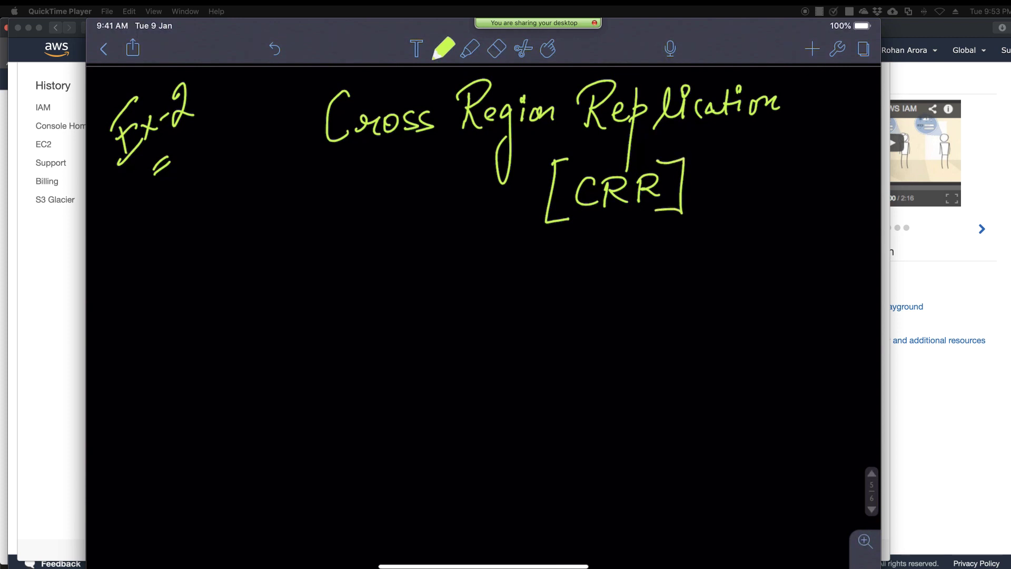
pyautogui.scroll(-2, 483, 158)
pyautogui.scroll(3, 483, 158)
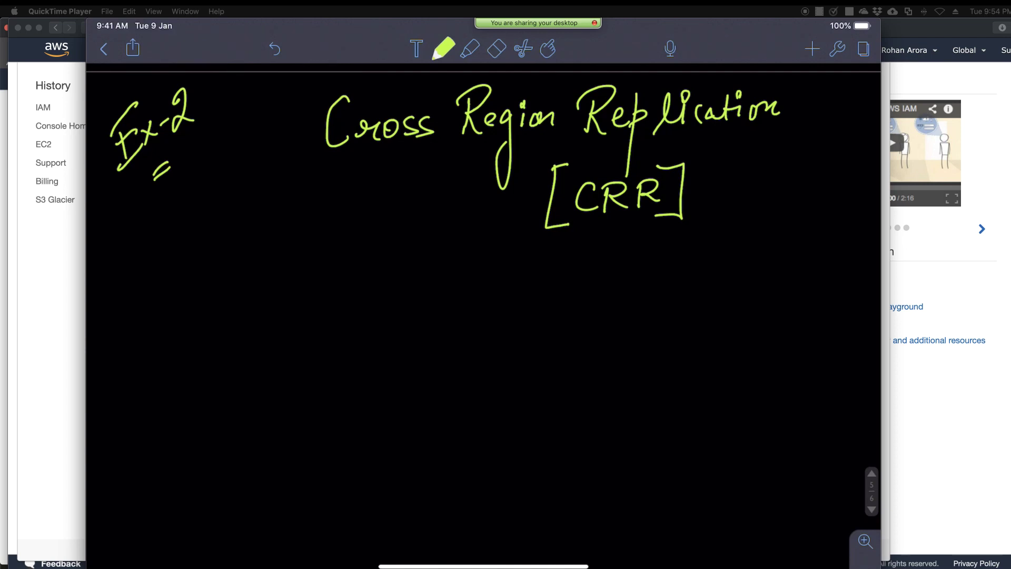
pyautogui.scroll(-3, 484, 316)
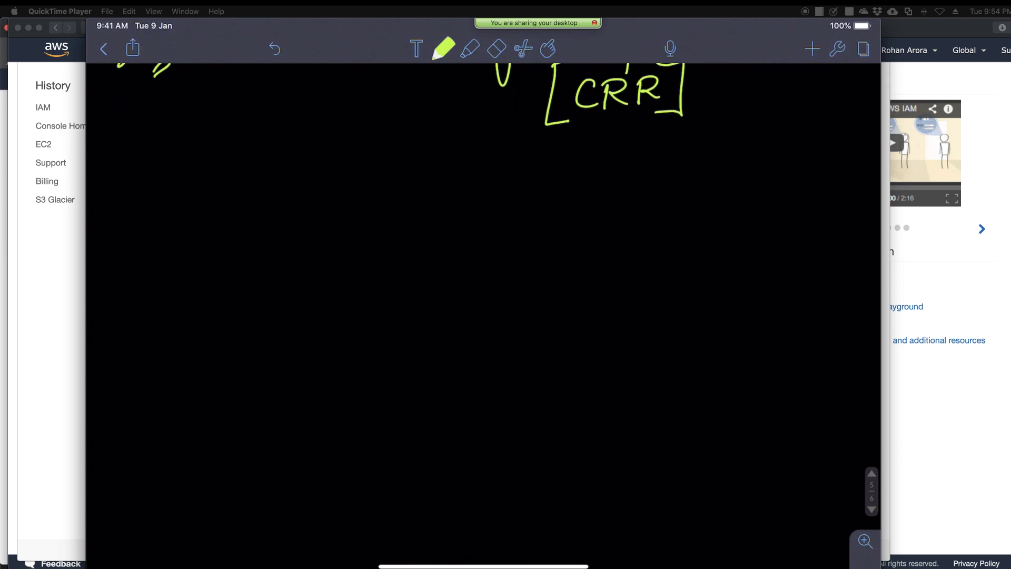
# Step: Sketch a bucket shape with the yellow pen under the Ex-2 heading
pyautogui.scroll(3, 483, 316)
pyautogui.scroll(-3, 483, 316)
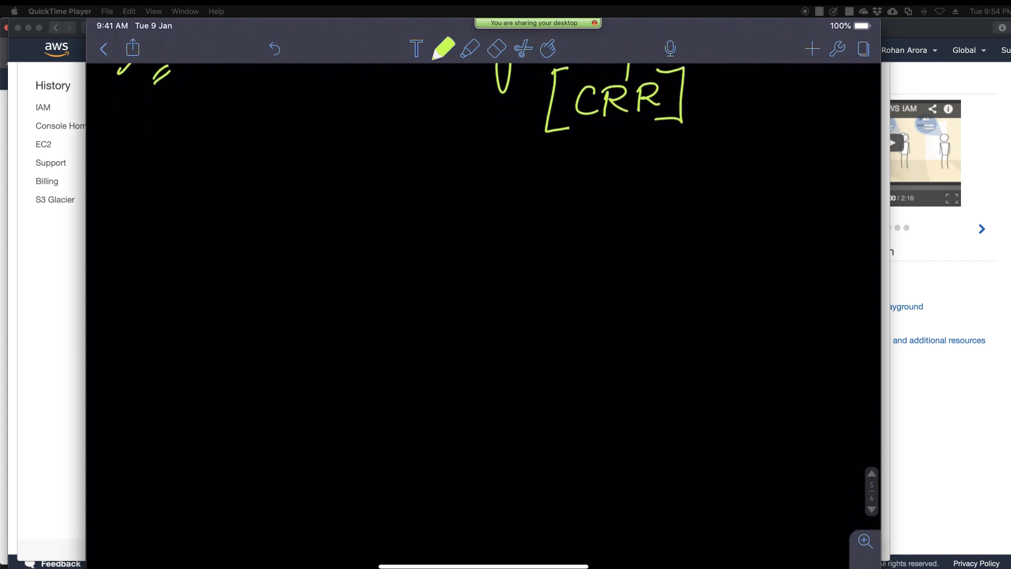
pyautogui.moveTo(274, 241)
pyautogui.mouseDown()
pyautogui.moveTo(257, 245)
pyautogui.moveTo(367, 272)
pyautogui.moveTo(275, 240)
pyautogui.moveTo(274, 362)
pyautogui.moveTo(329, 374)
pyautogui.mouseUp()
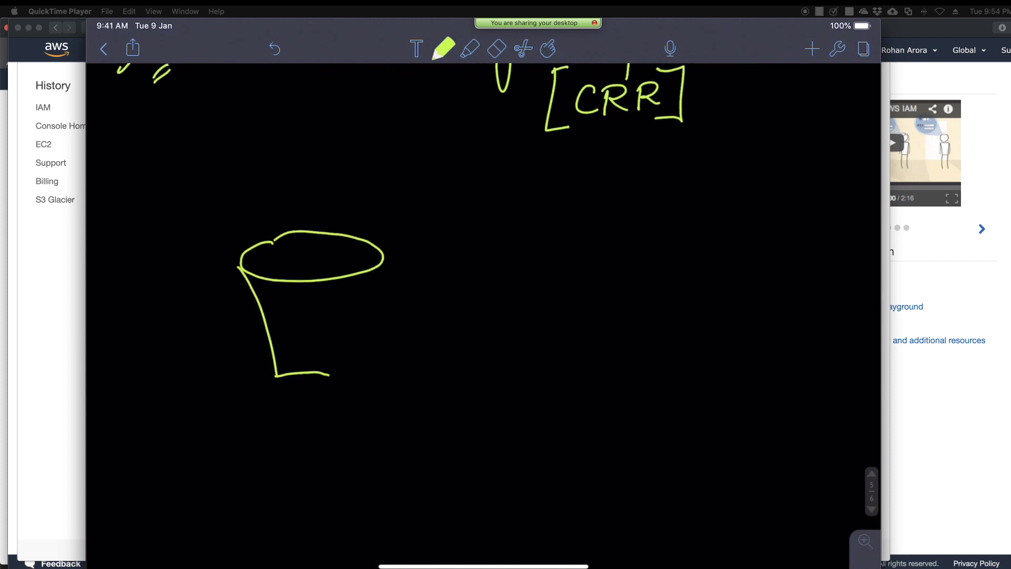
pyautogui.moveTo(388, 256)
pyautogui.mouseDown()
pyautogui.moveTo(342, 367)
pyautogui.moveTo(322, 376)
pyautogui.mouseUp()
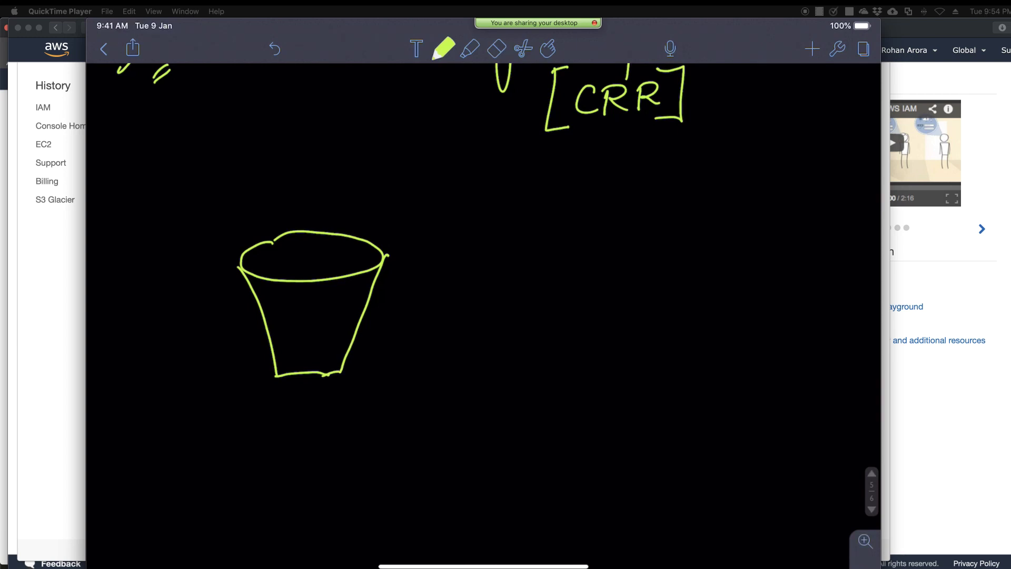
pyautogui.moveTo(194, 408)
pyautogui.mouseDown()
pyautogui.moveTo(199, 440)
pyautogui.moveTo(215, 448)
pyautogui.mouseUp()
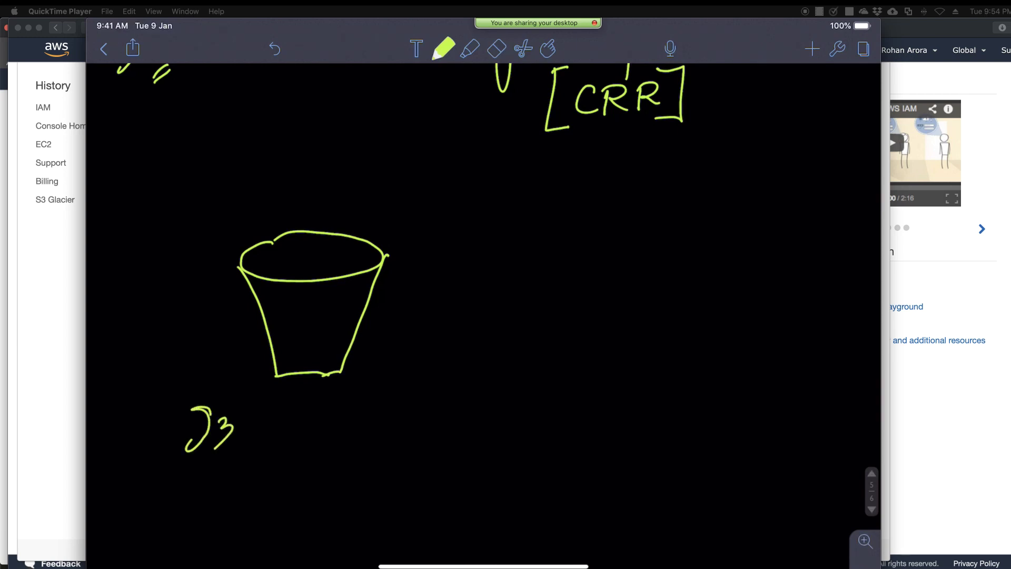
# Step: Erase the rough label and write 'S3 Bucket' beneath the bucket
pyautogui.click(497, 48)
pyautogui.moveTo(195, 414); pyautogui.dragTo(218, 445)
pyautogui.click(443, 49)
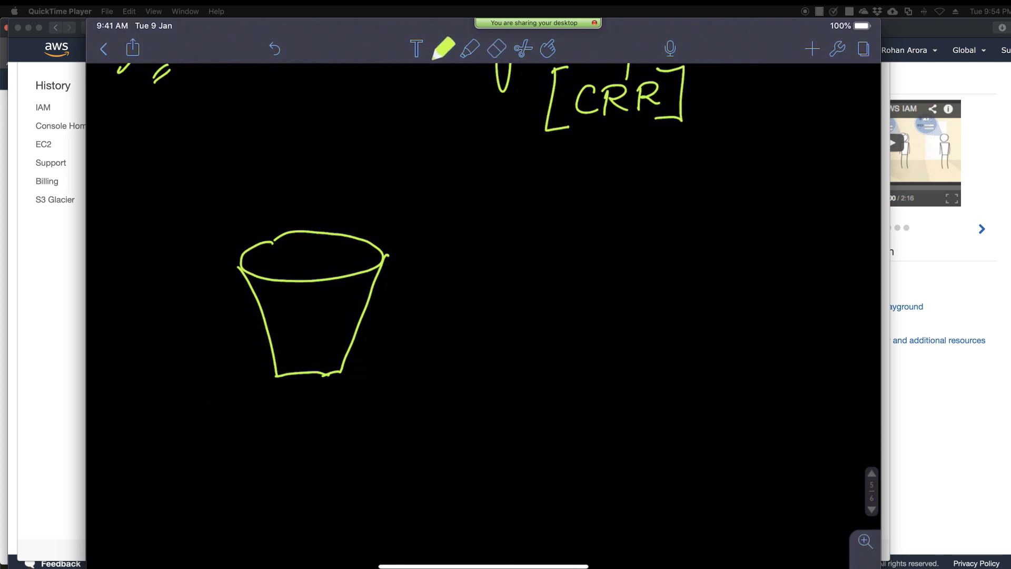
pyautogui.moveTo(215, 408); pyautogui.dragTo(210, 450)
pyautogui.moveTo(221, 421)
pyautogui.mouseDown()
pyautogui.moveTo(231, 440)
pyautogui.moveTo(221, 460)
pyautogui.mouseUp()
pyautogui.moveTo(264, 421)
pyautogui.mouseDown()
pyautogui.moveTo(266, 455)
pyautogui.moveTo(312, 437)
pyautogui.mouseUp()
pyautogui.moveTo(322, 405)
pyautogui.mouseDown()
pyautogui.moveTo(317, 438)
pyautogui.moveTo(337, 431)
pyautogui.mouseUp()
pyautogui.moveTo(340, 424); pyautogui.dragTo(353, 421)
pyautogui.moveTo(358, 408); pyautogui.dragTo(394, 395)
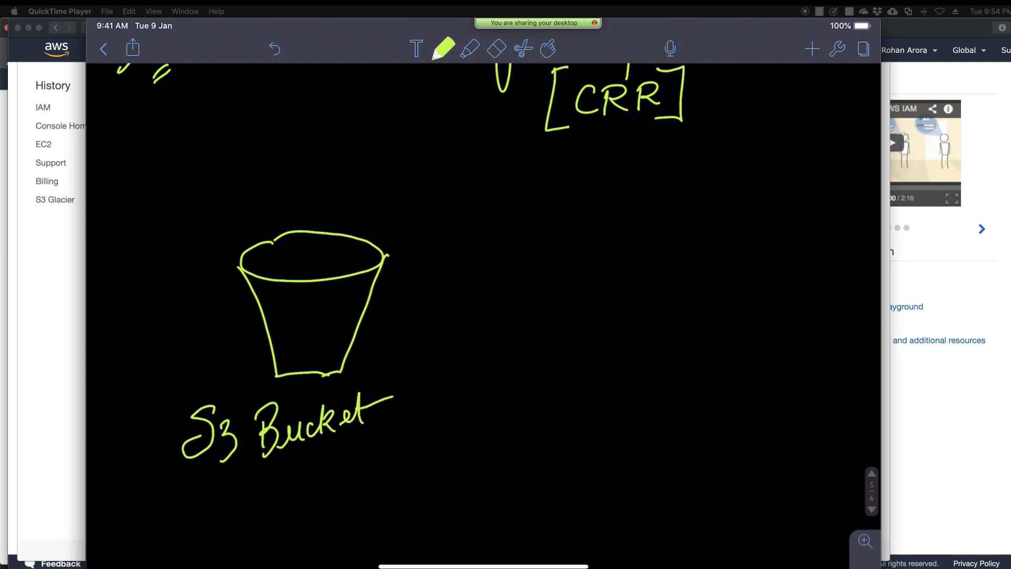
pyautogui.scroll(-3, 400, 264)
pyautogui.moveTo(168, 396); pyautogui.dragTo(436, 383)
# Step: Underline the label, write 'Mumbai', bracket it, and add 'Source' below
pyautogui.moveTo(194, 447)
pyautogui.mouseDown()
pyautogui.moveTo(226, 418)
pyautogui.moveTo(258, 429)
pyautogui.moveTo(347, 416)
pyautogui.mouseUp()
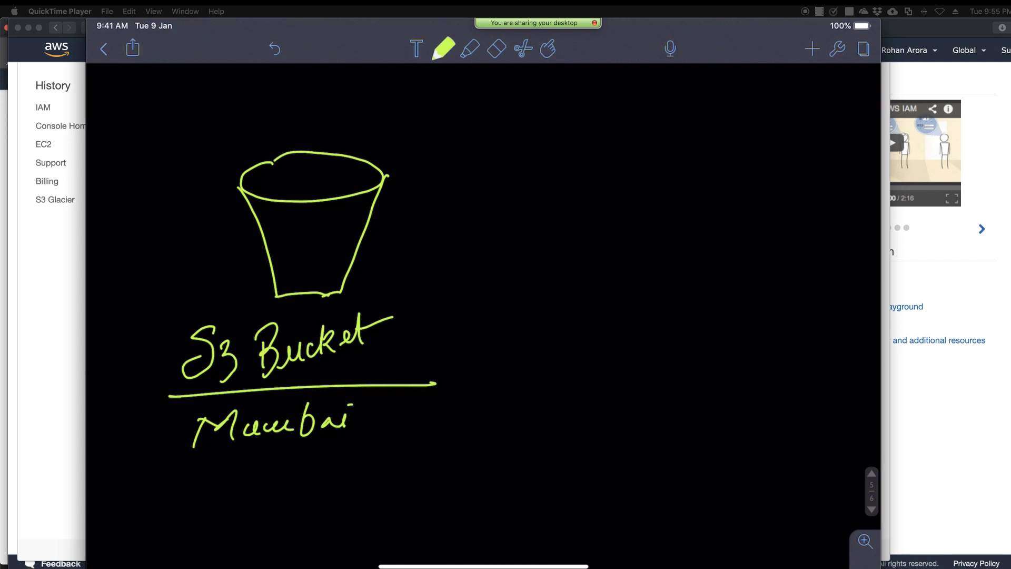
pyautogui.scroll(-2, 303, 279)
pyautogui.moveTo(152, 404)
pyautogui.mouseDown()
pyautogui.moveTo(161, 434)
pyautogui.moveTo(439, 371)
pyautogui.mouseUp()
pyautogui.moveTo(213, 449)
pyautogui.mouseDown()
pyautogui.moveTo(181, 482)
pyautogui.moveTo(284, 452)
pyautogui.mouseUp()
pyautogui.moveTo(303, 447)
pyautogui.mouseDown()
pyautogui.moveTo(292, 462)
pyautogui.moveTo(328, 457)
pyautogui.mouseUp()
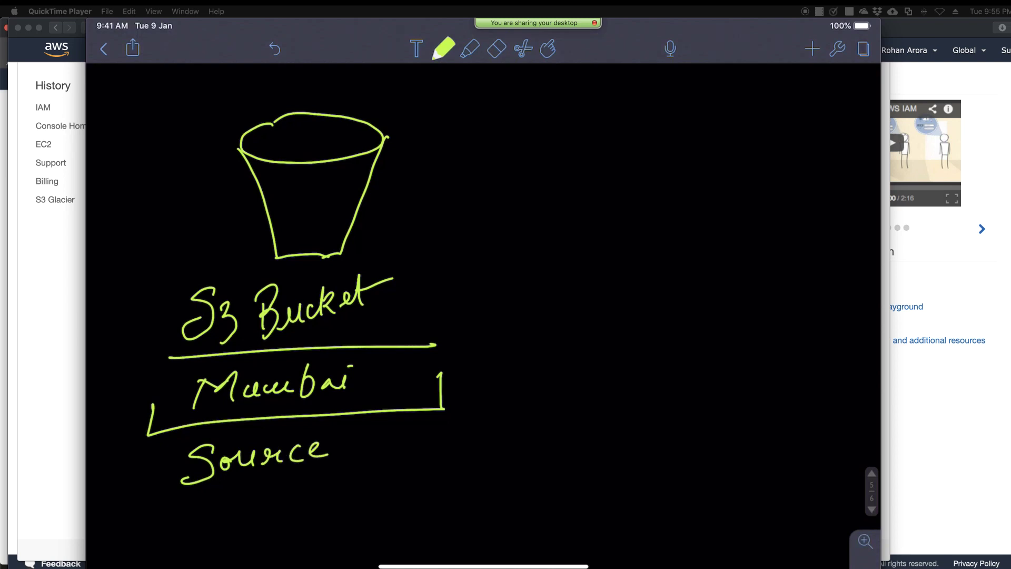
pyautogui.scroll(2, 295, 306)
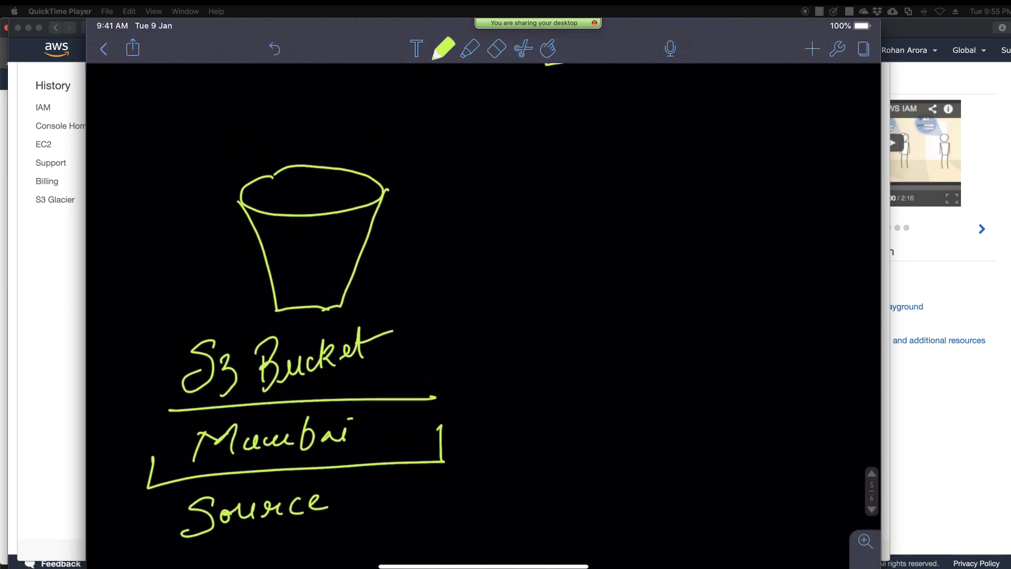
# Step: Draw a second bucket on the right and label it 'S3 Bucket', underlined
pyautogui.moveTo(682, 138)
pyautogui.mouseDown()
pyautogui.moveTo(648, 168)
pyautogui.moveTo(789, 152)
pyautogui.moveTo(679, 138)
pyautogui.mouseUp()
pyautogui.moveTo(639, 164)
pyautogui.mouseDown()
pyautogui.moveTo(684, 256)
pyautogui.moveTo(736, 251)
pyautogui.mouseUp()
pyautogui.moveTo(788, 161)
pyautogui.mouseDown()
pyautogui.moveTo(749, 254)
pyautogui.moveTo(675, 261)
pyautogui.mouseUp()
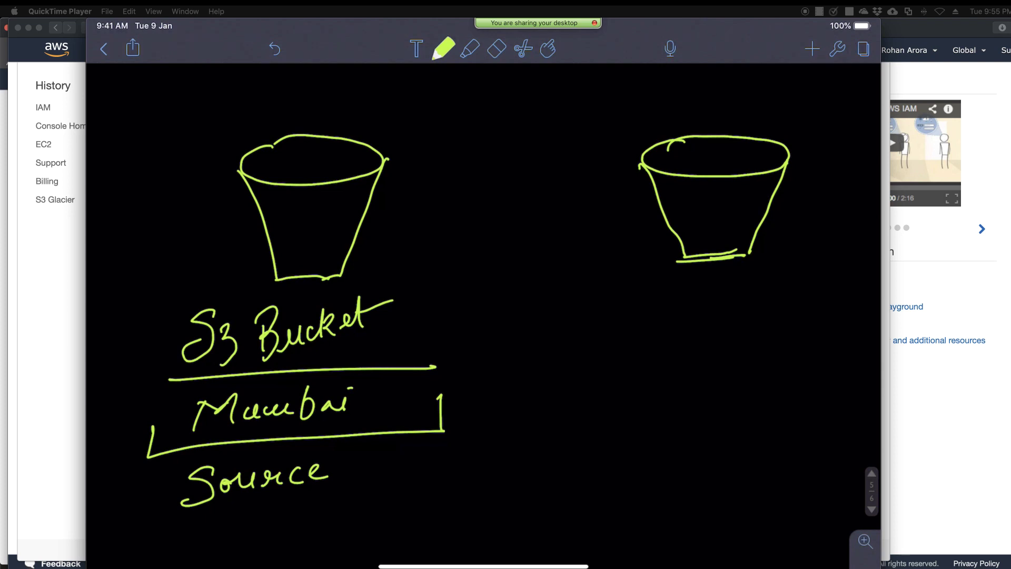
pyautogui.moveTo(626, 288)
pyautogui.mouseDown()
pyautogui.moveTo(615, 284)
pyautogui.moveTo(612, 311)
pyautogui.moveTo(627, 316)
pyautogui.mouseUp()
pyautogui.moveTo(670, 287)
pyautogui.mouseDown()
pyautogui.moveTo(672, 319)
pyautogui.moveTo(790, 279)
pyautogui.moveTo(787, 298)
pyautogui.mouseUp()
pyautogui.moveTo(780, 287); pyautogui.dragTo(818, 273)
pyautogui.moveTo(555, 347); pyautogui.dragTo(840, 316)
# Step: Write 'N. California', underline it, and add 'Destination' under the right bucket
pyautogui.moveTo(569, 398)
pyautogui.mouseDown()
pyautogui.moveTo(579, 373)
pyautogui.moveTo(604, 368)
pyautogui.moveTo(639, 383)
pyautogui.moveTo(690, 355)
pyautogui.mouseUp()
pyautogui.click(611, 382)
pyautogui.moveTo(690, 373)
pyautogui.mouseDown()
pyautogui.moveTo(699, 439)
pyautogui.moveTo(692, 400)
pyautogui.mouseUp()
pyautogui.moveTo(725, 364)
pyautogui.mouseDown()
pyautogui.moveTo(733, 371)
pyautogui.moveTo(806, 360)
pyautogui.mouseUp()
pyautogui.click(779, 347)
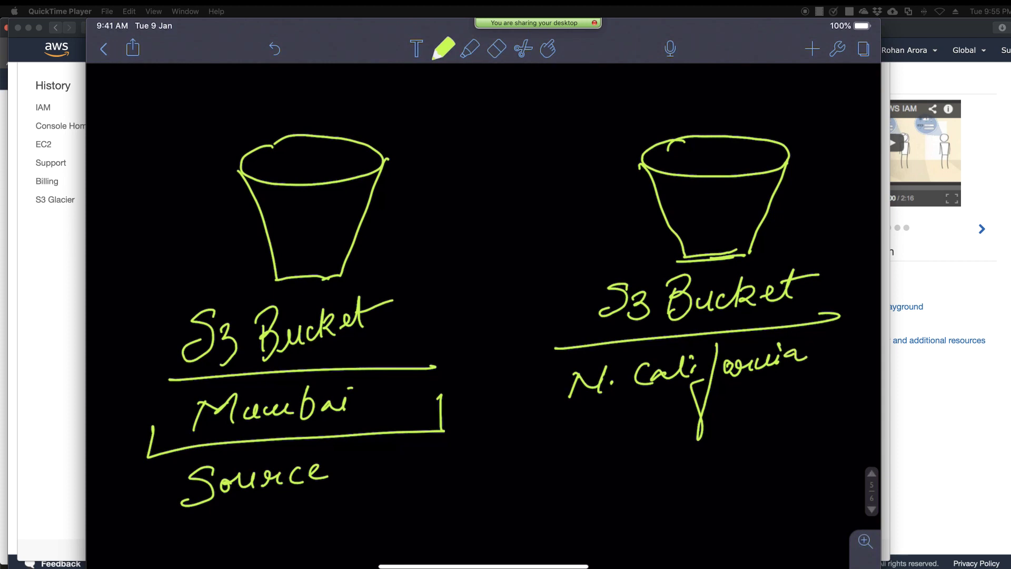
pyautogui.moveTo(527, 418); pyautogui.dragTo(831, 398)
pyautogui.moveTo(548, 455)
pyautogui.mouseDown()
pyautogui.moveTo(536, 480)
pyautogui.moveTo(601, 458)
pyautogui.moveTo(613, 467)
pyautogui.mouseUp()
pyautogui.moveTo(601, 453)
pyautogui.mouseDown()
pyautogui.moveTo(645, 459)
pyautogui.moveTo(738, 442)
pyautogui.mouseUp()
pyautogui.click(632, 434)
pyautogui.scroll(5, 483, 316)
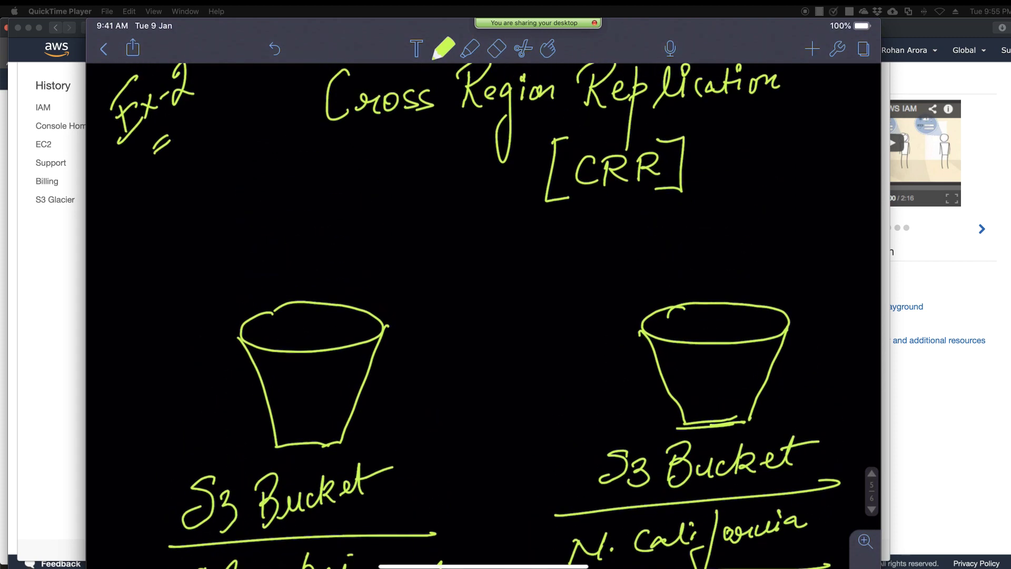
pyautogui.scroll(-5, 483, 316)
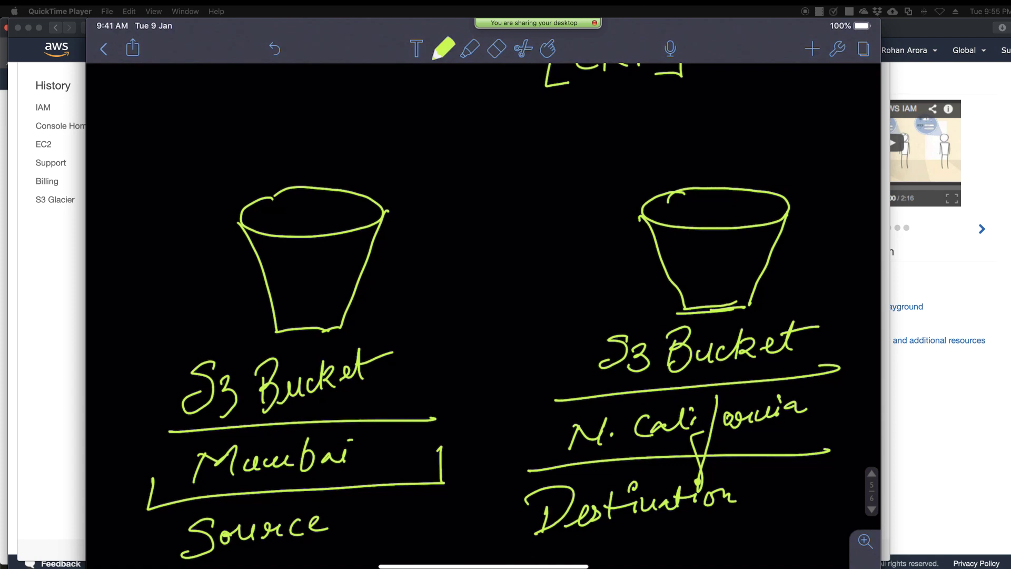
# Step: Draw a boxed 'n' labelled 'video file' with an arrow into the Mumbai bucket
pyautogui.click(496, 49)
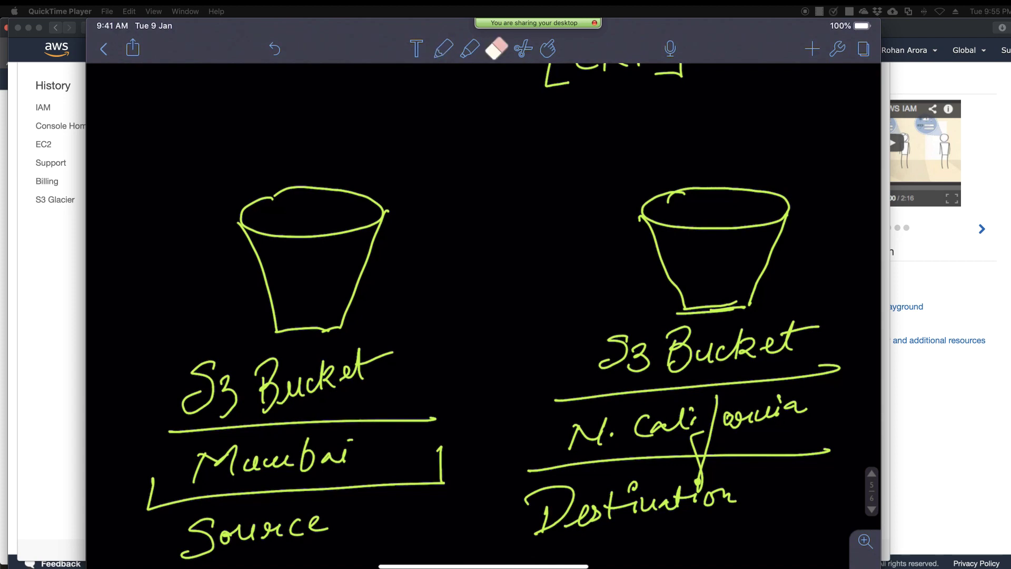
pyautogui.click(444, 49)
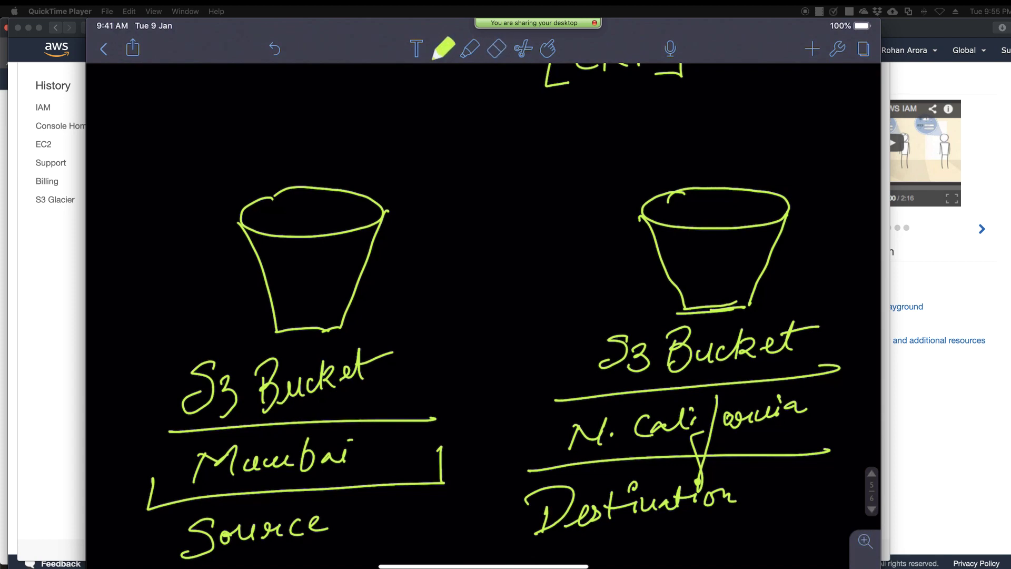
pyautogui.moveTo(189, 102); pyautogui.dragTo(193, 143)
pyautogui.moveTo(183, 103)
pyautogui.mouseDown()
pyautogui.moveTo(238, 79)
pyautogui.moveTo(193, 147)
pyautogui.moveTo(230, 113)
pyautogui.mouseUp()
pyautogui.moveTo(167, 188); pyautogui.dragTo(190, 177)
pyautogui.moveTo(116, 230)
pyautogui.mouseDown()
pyautogui.moveTo(138, 222)
pyautogui.moveTo(144, 237)
pyautogui.moveTo(161, 205)
pyautogui.moveTo(179, 211)
pyautogui.mouseUp()
pyautogui.moveTo(129, 283)
pyautogui.mouseDown()
pyautogui.moveTo(141, 274)
pyautogui.moveTo(158, 330)
pyautogui.mouseUp()
pyautogui.moveTo(166, 268); pyautogui.dragTo(203, 247)
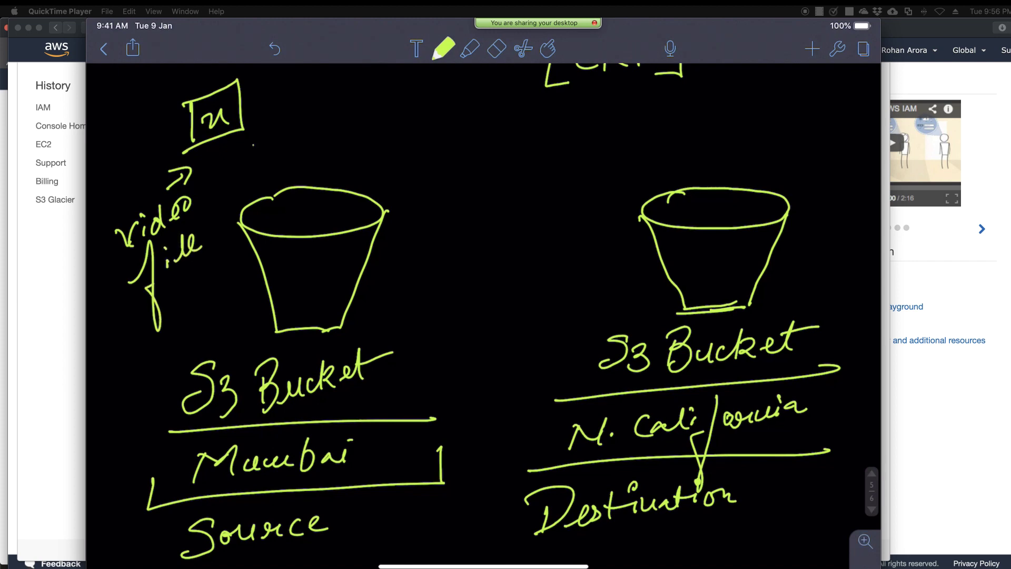
pyautogui.moveTo(250, 141); pyautogui.dragTo(285, 169)
# Step: Link the video box to a 'copy' box arrowing into the N. California bucket
pyautogui.scroll(1, 483, 316)
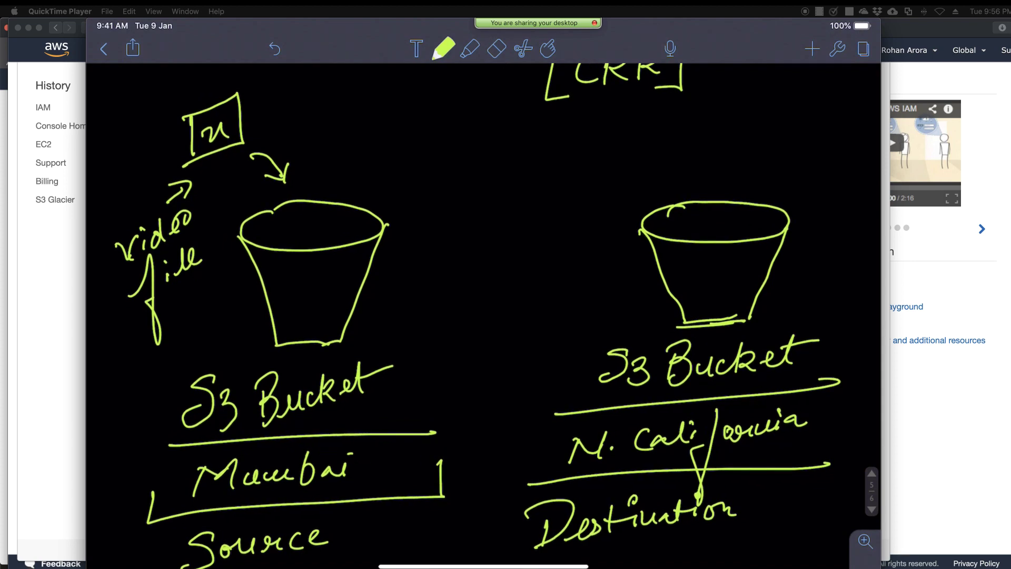
pyautogui.moveTo(266, 120)
pyautogui.mouseDown()
pyautogui.moveTo(294, 112)
pyautogui.moveTo(537, 139)
pyautogui.moveTo(540, 171)
pyautogui.mouseUp()
pyautogui.moveTo(542, 124)
pyautogui.mouseDown()
pyautogui.moveTo(611, 112)
pyautogui.moveTo(605, 157)
pyautogui.moveTo(541, 172)
pyautogui.moveTo(631, 143)
pyautogui.mouseUp()
pyautogui.moveTo(644, 126)
pyautogui.mouseDown()
pyautogui.moveTo(658, 124)
pyautogui.moveTo(679, 166)
pyautogui.mouseUp()
pyautogui.moveTo(608, 175)
pyautogui.mouseDown()
pyautogui.moveTo(671, 187)
pyautogui.moveTo(642, 208)
pyautogui.mouseUp()
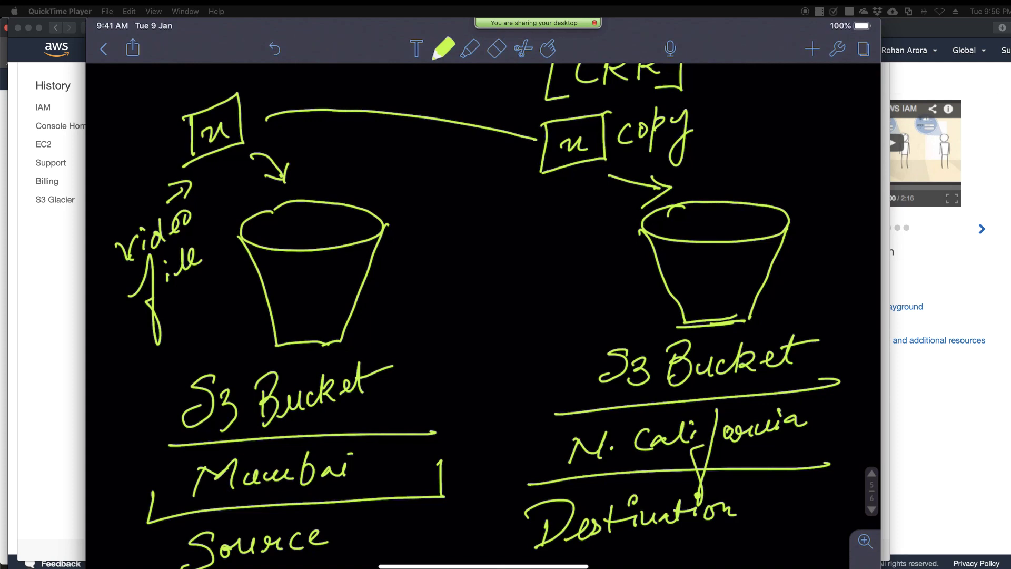
pyautogui.scroll(3, 484, 316)
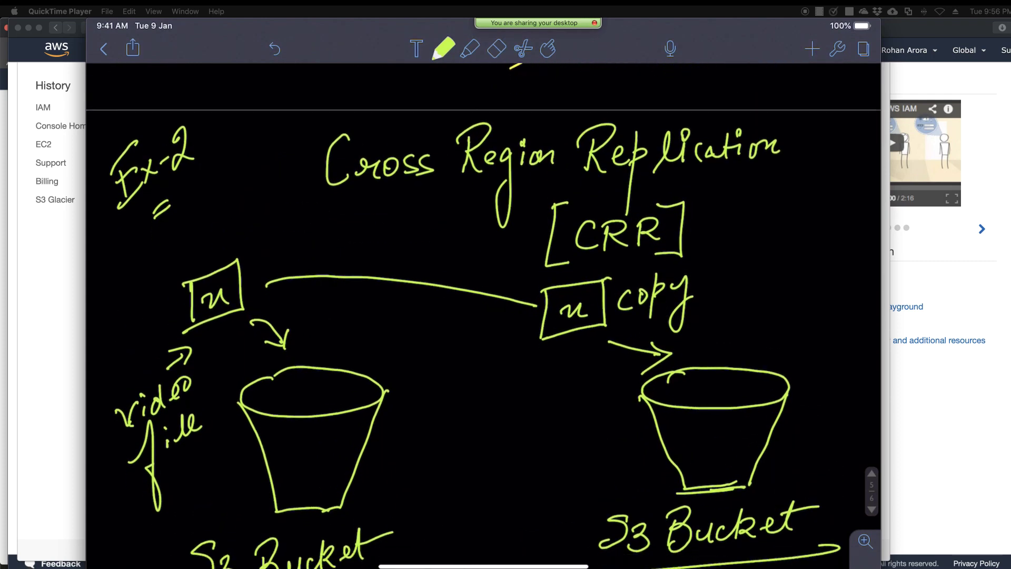
pyautogui.scroll(-3, 483, 316)
pyautogui.scroll(-1, 483, 316)
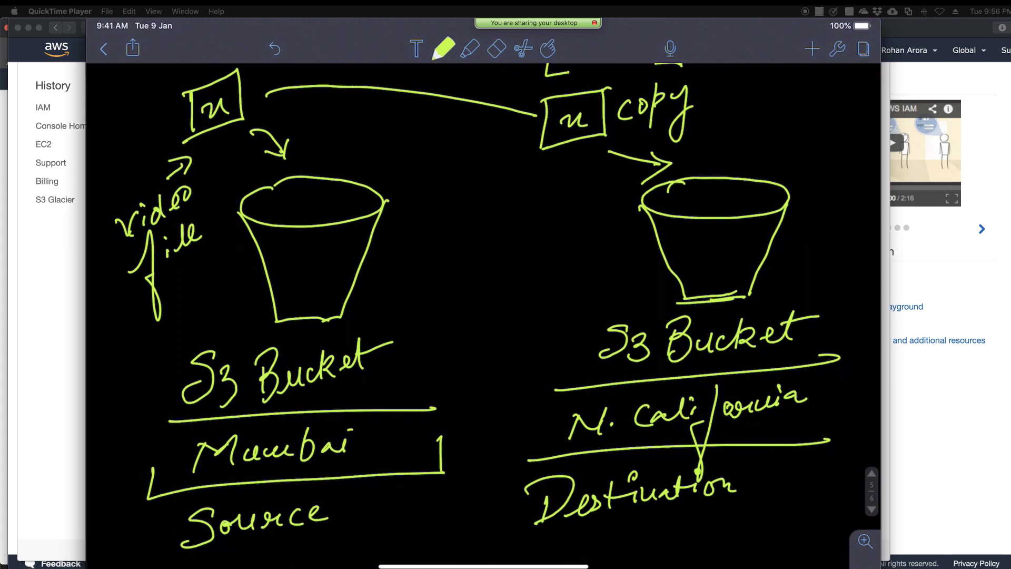
pyautogui.scroll(2, 483, 316)
pyautogui.scroll(3, 483, 316)
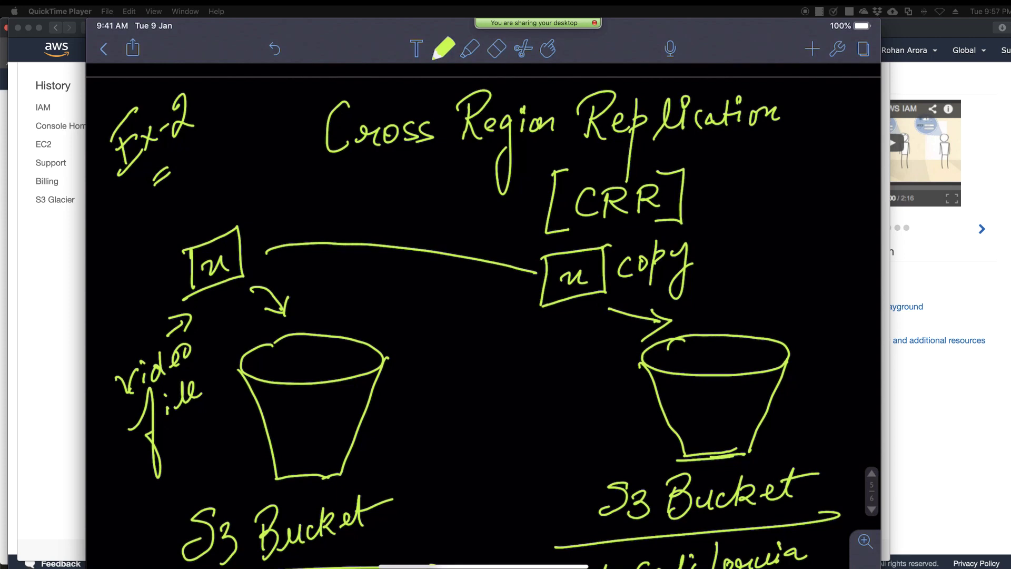
pyautogui.scroll(-3, 483, 315)
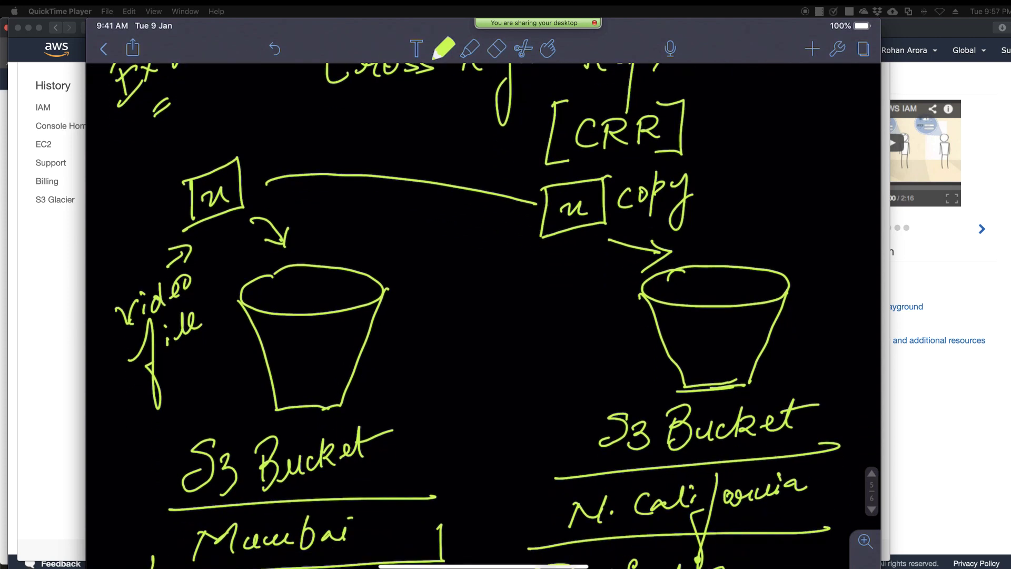
pyautogui.scroll(2, 483, 316)
pyautogui.scroll(-5, 483, 316)
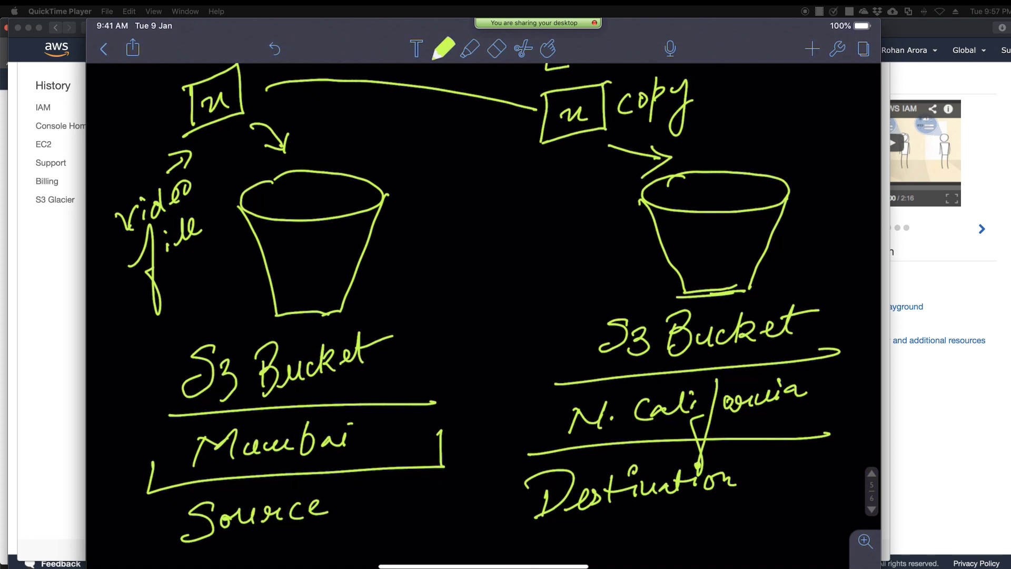
# Step: Write 'IAM Role' between the buckets with an arrow to the Mumbai bucket, plus 'Policy' beneath
pyautogui.moveTo(440, 245); pyautogui.dragTo(465, 235)
pyautogui.moveTo(456, 241)
pyautogui.mouseDown()
pyautogui.moveTo(453, 269)
pyautogui.moveTo(469, 265)
pyautogui.mouseUp()
pyautogui.moveTo(470, 269)
pyautogui.mouseDown()
pyautogui.moveTo(480, 241)
pyautogui.moveTo(491, 261)
pyautogui.mouseUp()
pyautogui.moveTo(471, 255)
pyautogui.mouseDown()
pyautogui.moveTo(525, 228)
pyautogui.moveTo(524, 244)
pyautogui.mouseUp()
pyautogui.moveTo(452, 305)
pyautogui.mouseDown()
pyautogui.moveTo(445, 337)
pyautogui.moveTo(466, 330)
pyautogui.moveTo(492, 277)
pyautogui.moveTo(538, 288)
pyautogui.mouseUp()
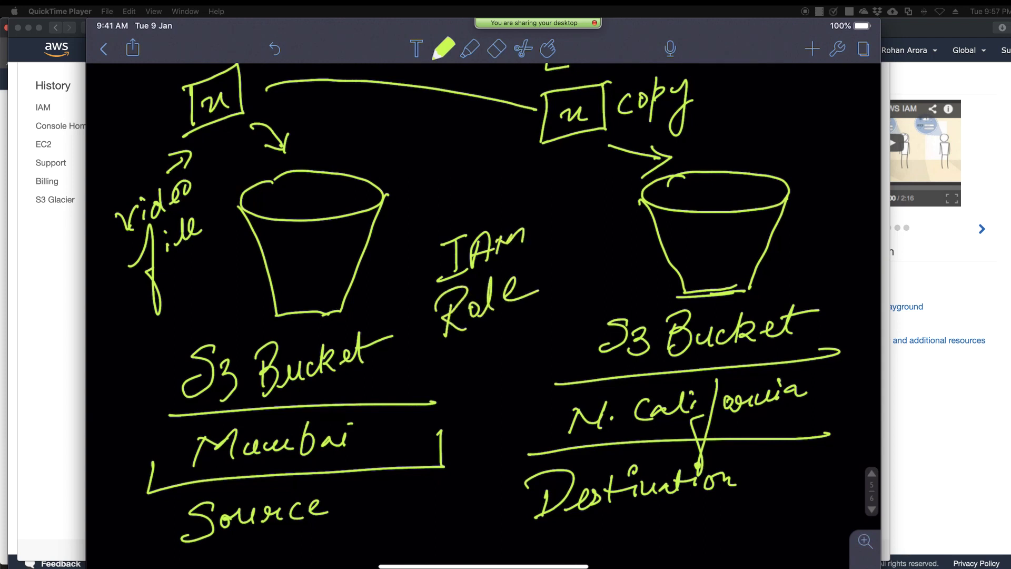
pyautogui.moveTo(470, 345)
pyautogui.mouseDown()
pyautogui.moveTo(468, 375)
pyautogui.moveTo(489, 365)
pyautogui.moveTo(485, 349)
pyautogui.moveTo(507, 360)
pyautogui.moveTo(511, 346)
pyautogui.mouseUp()
pyautogui.moveTo(536, 336); pyautogui.dragTo(531, 349)
pyautogui.moveTo(547, 316); pyautogui.dragTo(544, 348)
pyautogui.moveTo(553, 332)
pyautogui.mouseDown()
pyautogui.moveTo(554, 345)
pyautogui.moveTo(574, 335)
pyautogui.moveTo(586, 353)
pyautogui.mouseUp()
pyautogui.click(558, 319)
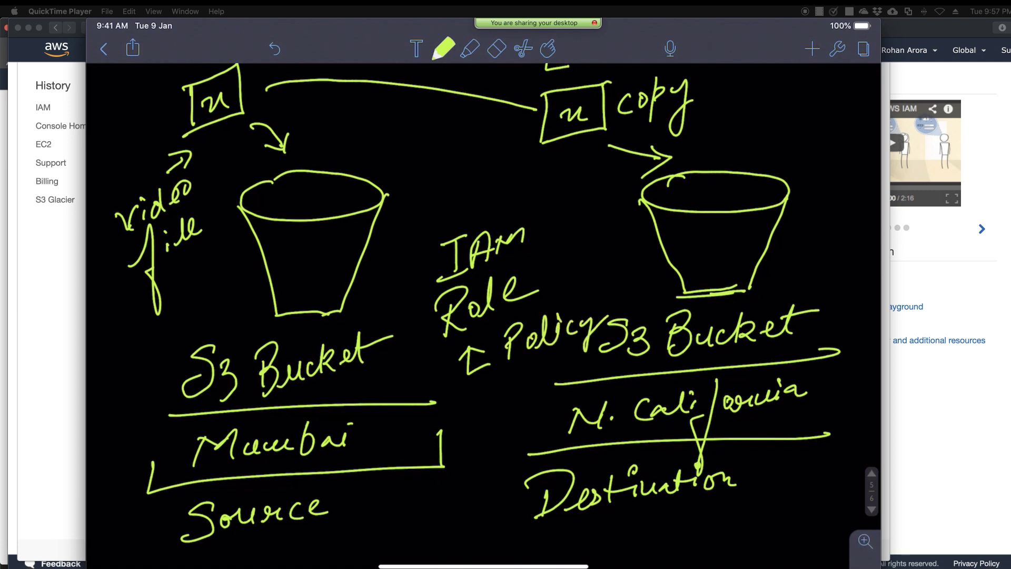
pyautogui.moveTo(421, 255)
pyautogui.mouseDown()
pyautogui.moveTo(374, 273)
pyautogui.moveTo(414, 281)
pyautogui.mouseUp()
# Step: Erase 'Policy' below the role and redraw it above 'IAM Role' with an arrow
pyautogui.click(496, 48)
pyautogui.moveTo(458, 368)
pyautogui.mouseDown()
pyautogui.moveTo(557, 329)
pyautogui.moveTo(595, 337)
pyautogui.moveTo(505, 342)
pyautogui.moveTo(573, 330)
pyautogui.moveTo(474, 358)
pyautogui.mouseUp()
pyautogui.click(443, 48)
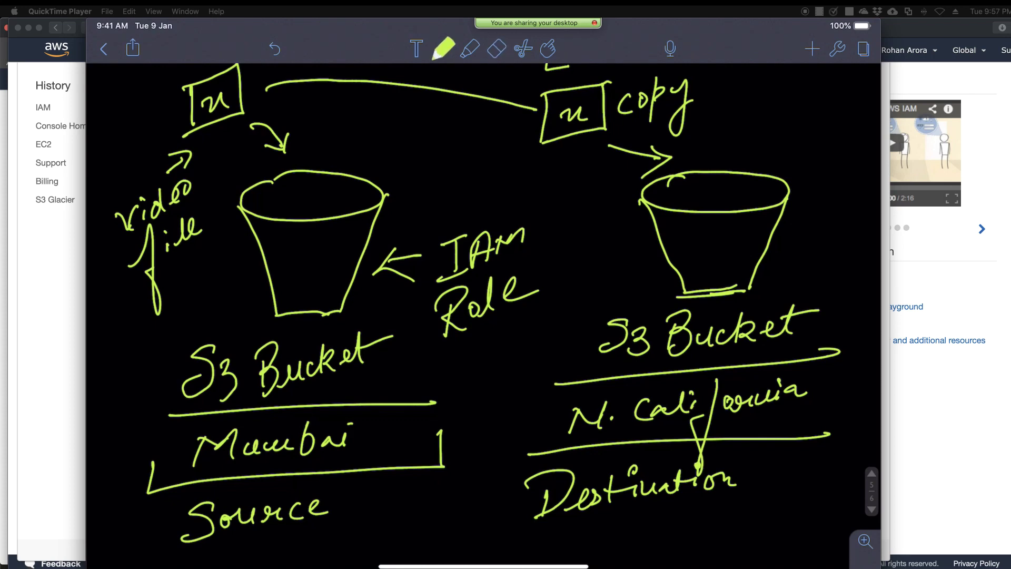
pyautogui.moveTo(493, 195)
pyautogui.mouseDown()
pyautogui.moveTo(464, 216)
pyautogui.moveTo(494, 212)
pyautogui.mouseUp()
pyautogui.moveTo(508, 178); pyautogui.dragTo(510, 203)
pyautogui.moveTo(500, 173)
pyautogui.mouseDown()
pyautogui.moveTo(527, 191)
pyautogui.moveTo(565, 181)
pyautogui.moveTo(579, 217)
pyautogui.mouseUp()
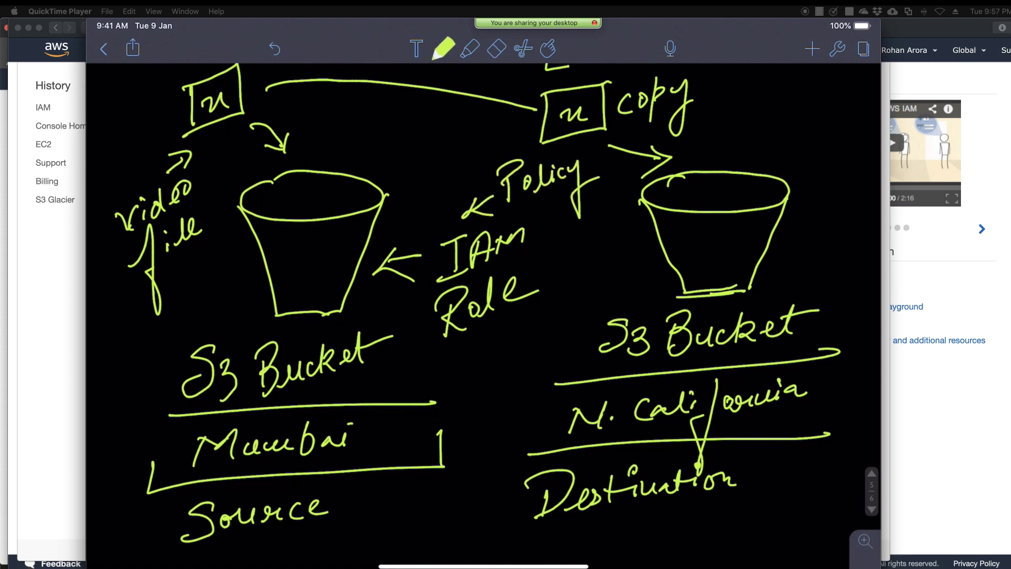
# Step: Scroll back up through the notes to review the Ex-1 and Ex-2 examples
pyautogui.scroll(-5, 484, 316)
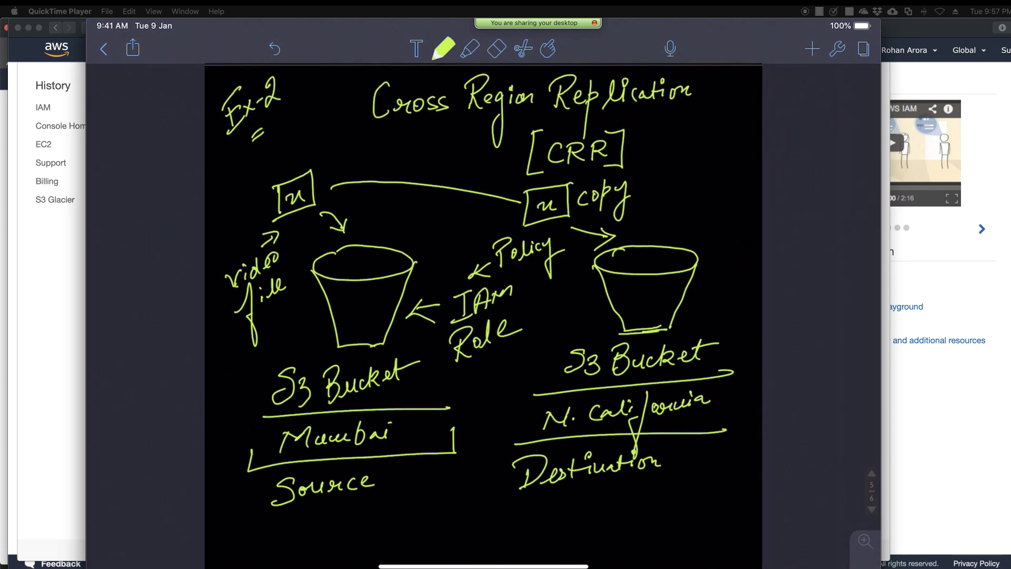
pyautogui.scroll(3, 484, 316)
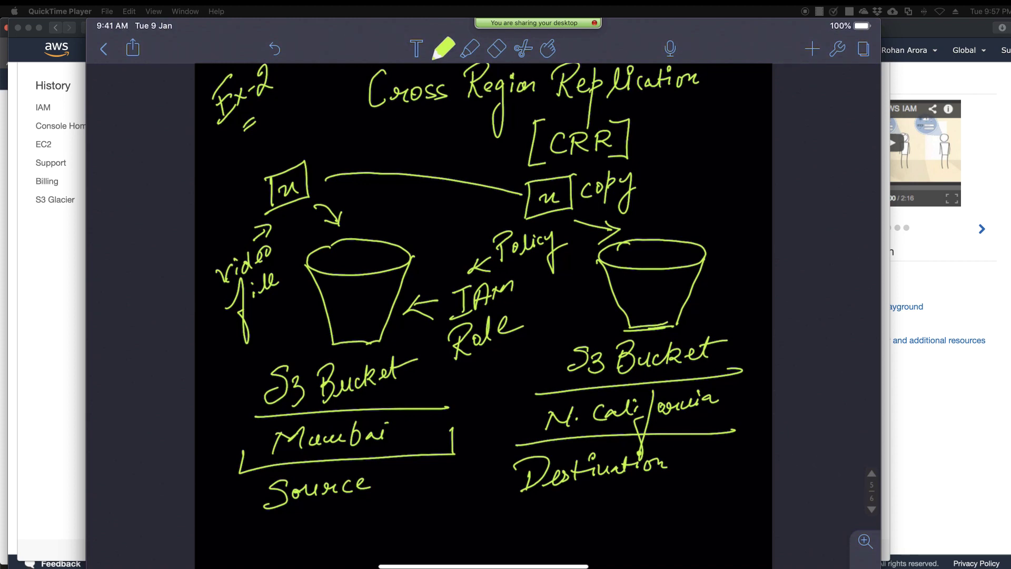
pyautogui.scroll(-2, 484, 284)
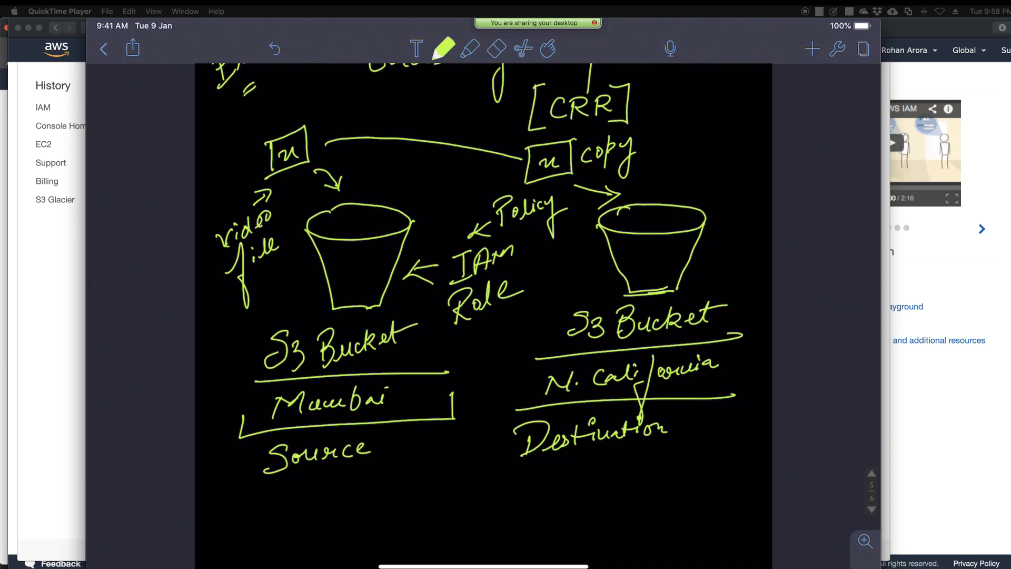
pyautogui.scroll(3, 483, 303)
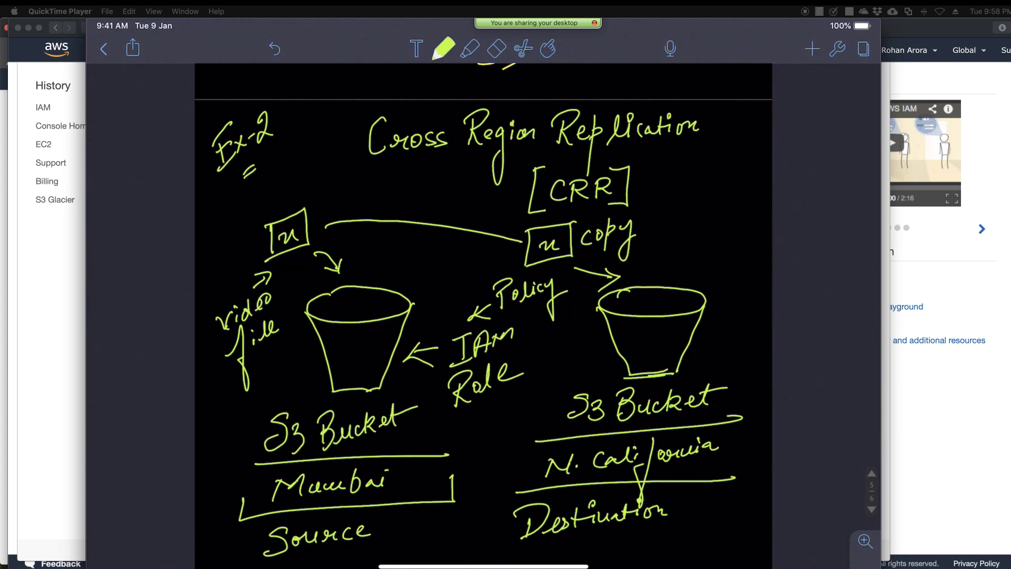
pyautogui.scroll(3, 483, 315)
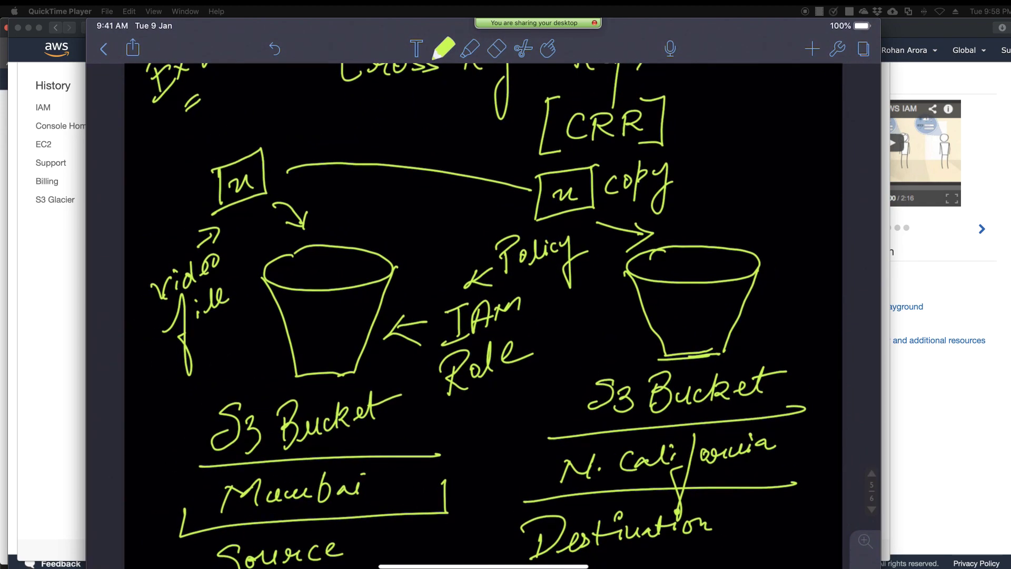
pyautogui.scroll(2, 483, 315)
pyautogui.scroll(3, 483, 315)
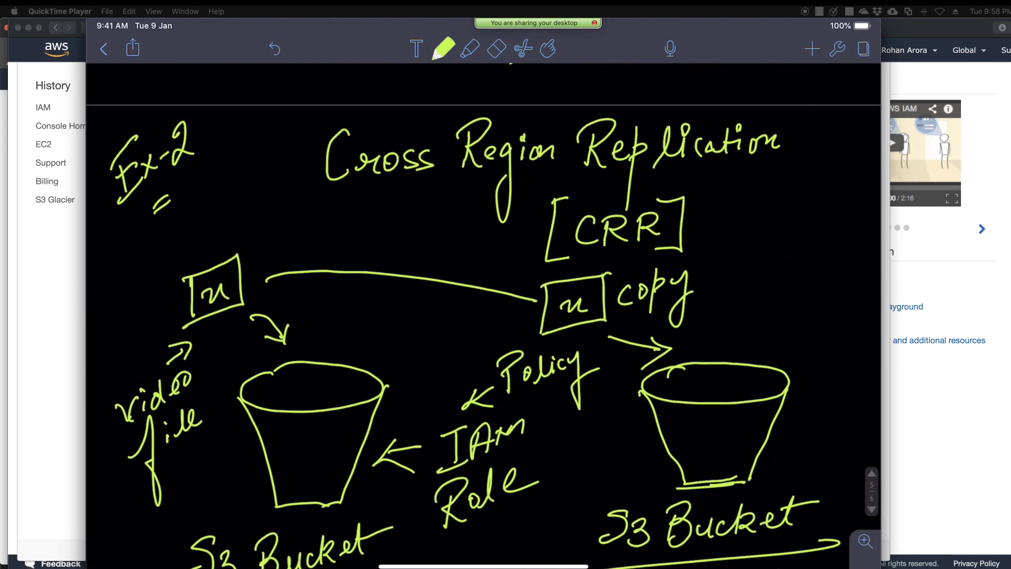
pyautogui.scroll(10, 483, 314)
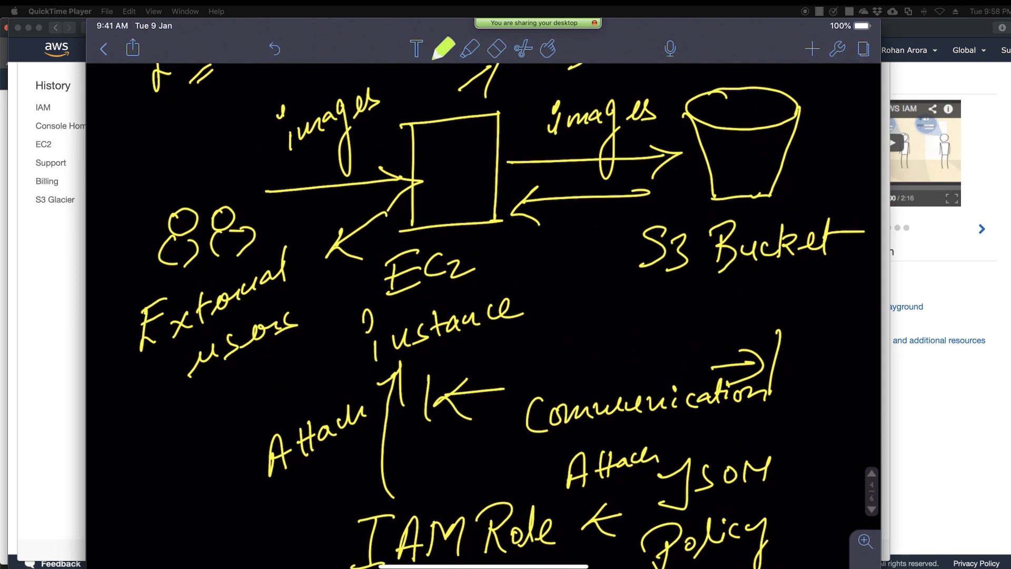
pyautogui.scroll(6, 484, 315)
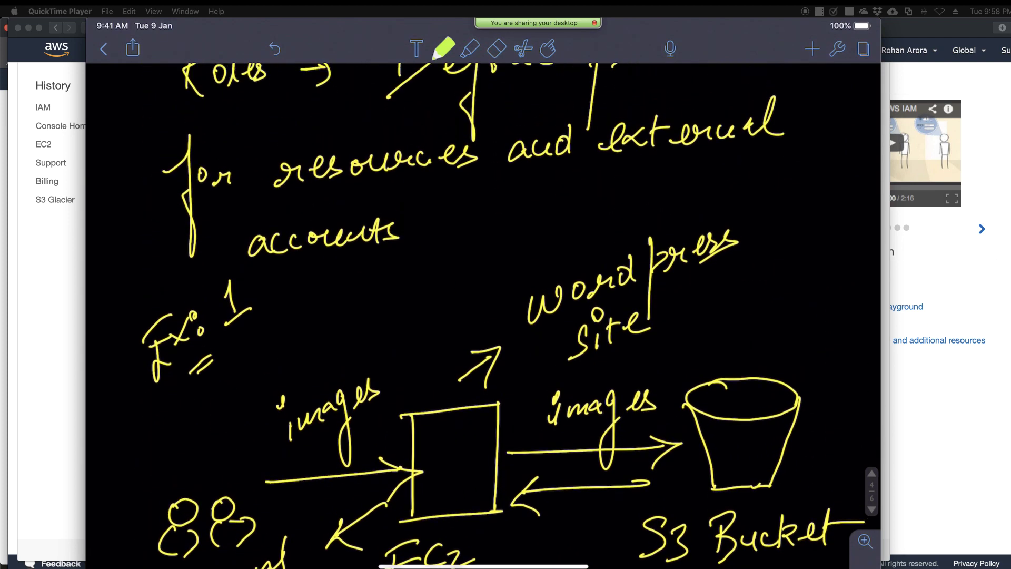
pyautogui.scroll(1, 483, 315)
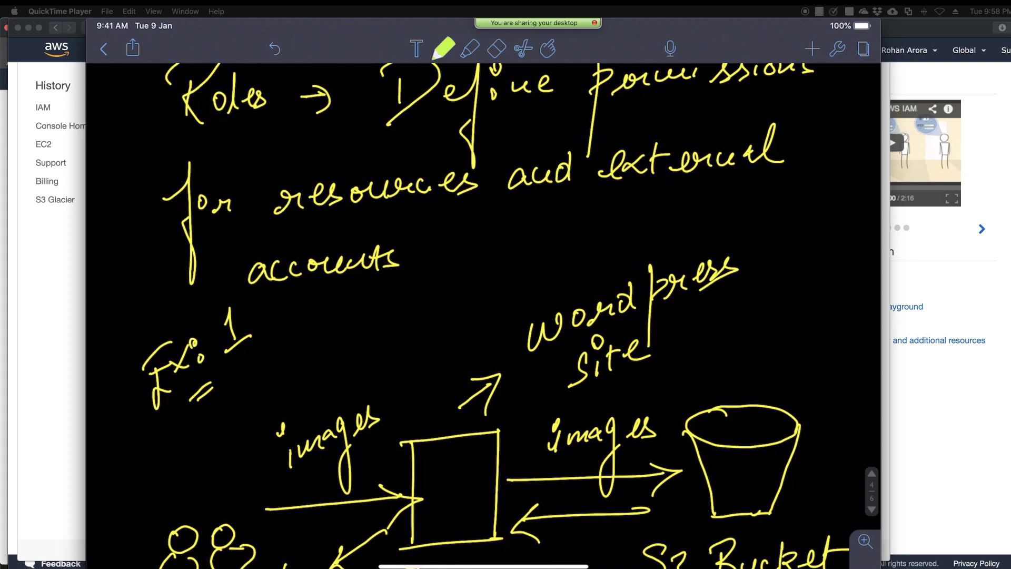
# Step: Scroll down past the Source/Destination diagram to the empty canvas below
pyautogui.scroll(-5, 483, 315)
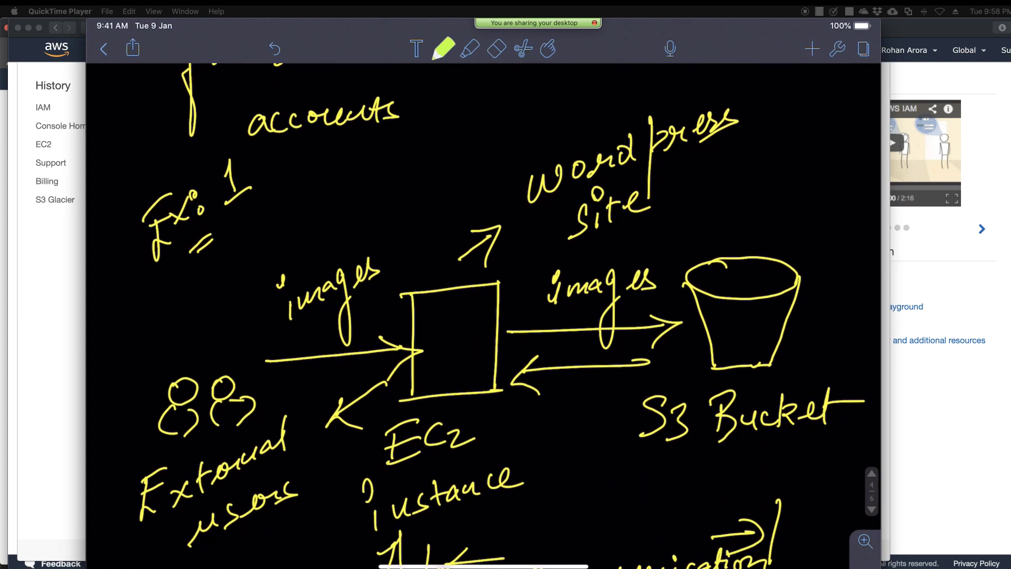
pyautogui.scroll(-15, 483, 315)
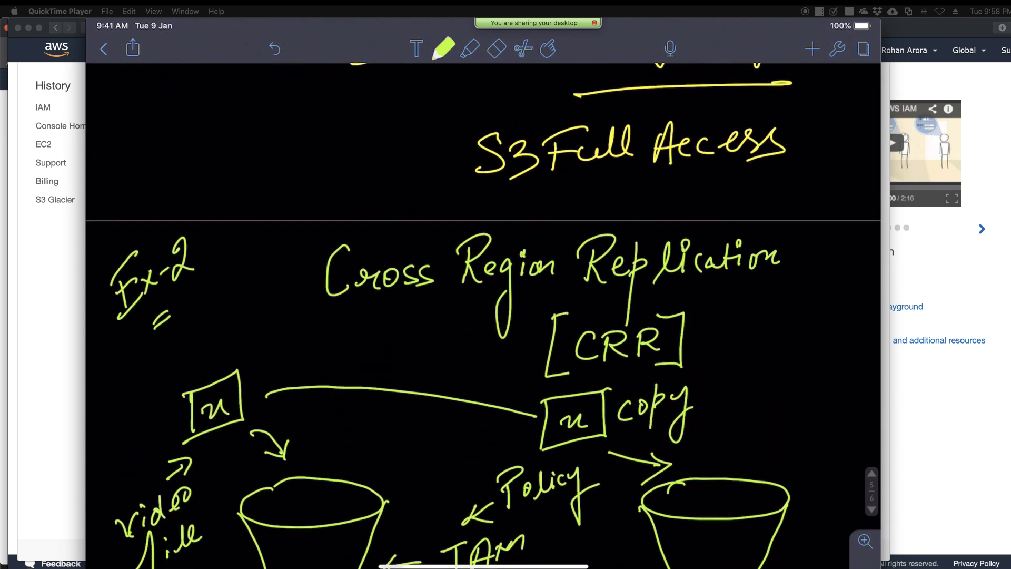
pyautogui.scroll(-6, 484, 315)
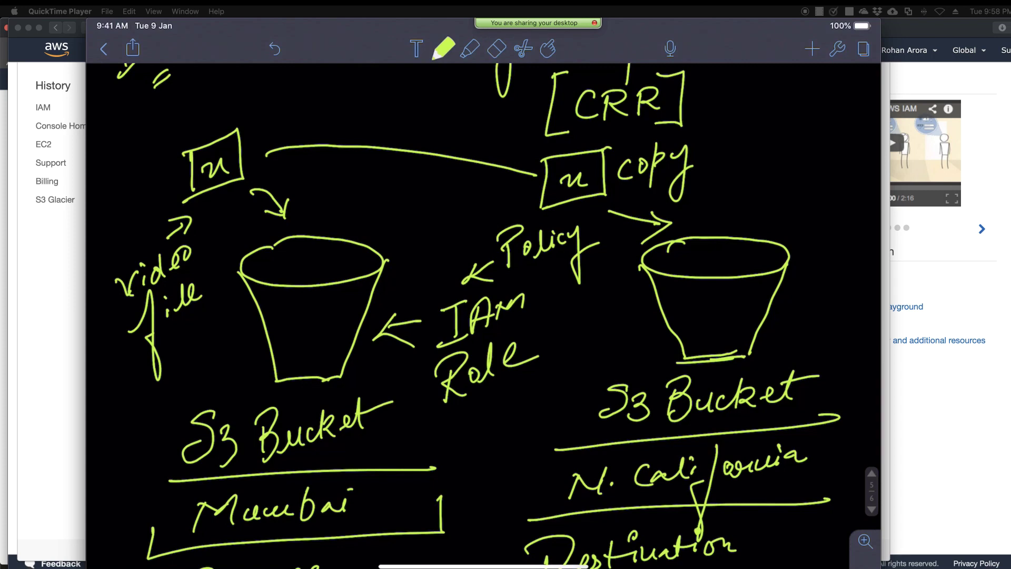
pyautogui.scroll(-2, 483, 316)
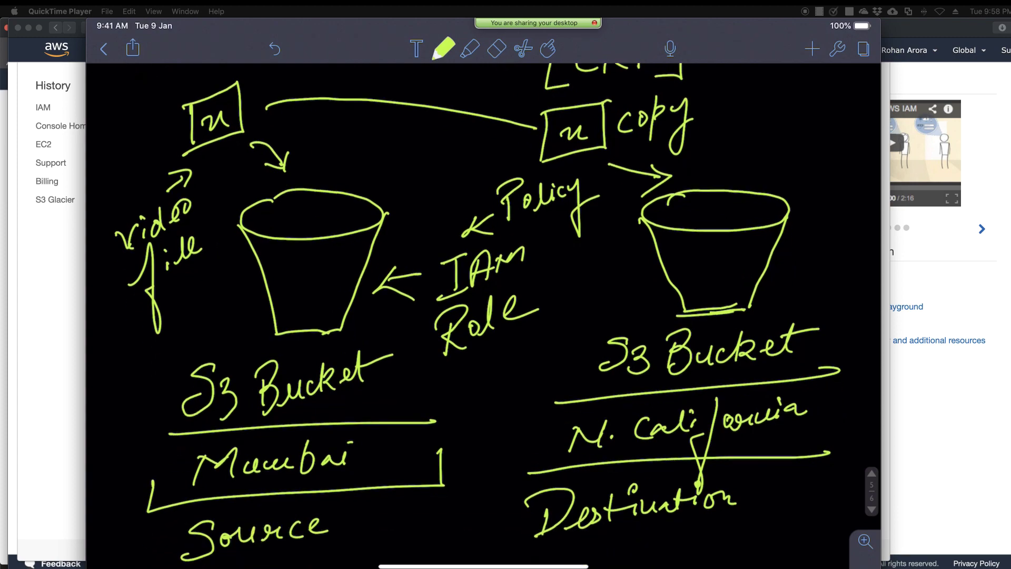
pyautogui.scroll(-3, 483, 316)
pyautogui.scroll(10, 483, 316)
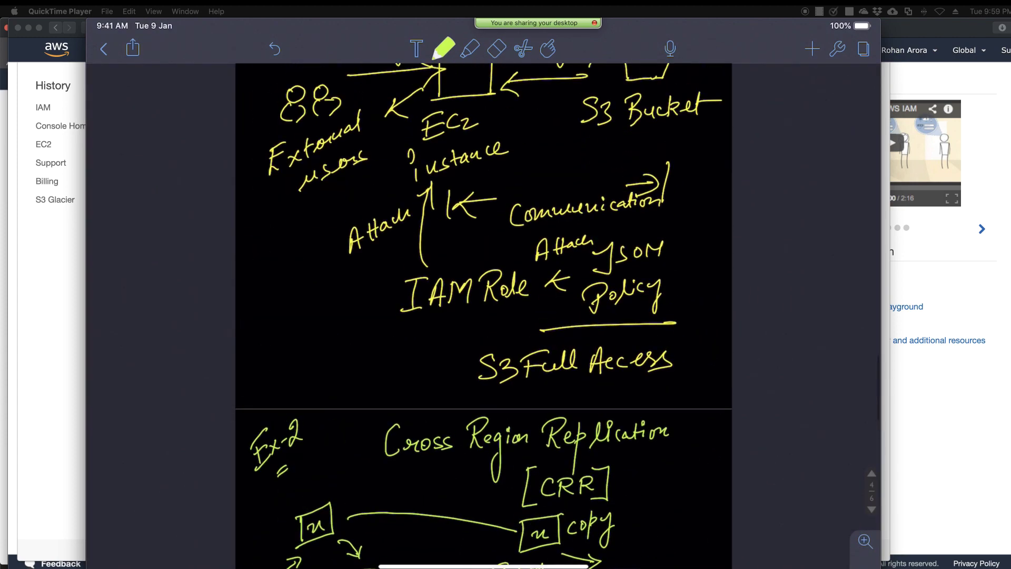
pyautogui.scroll(-10, 484, 315)
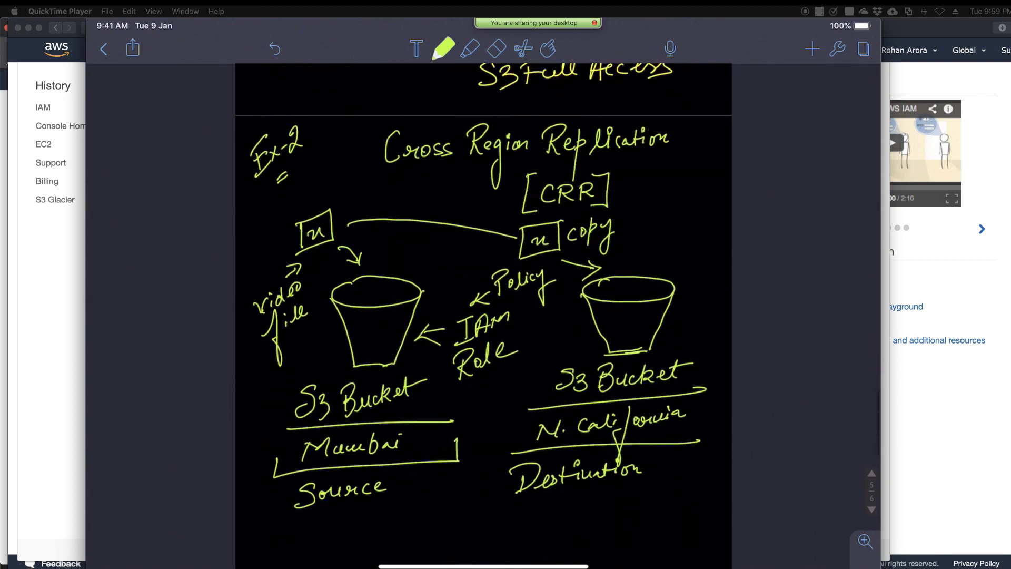
pyautogui.scroll(3, 483, 315)
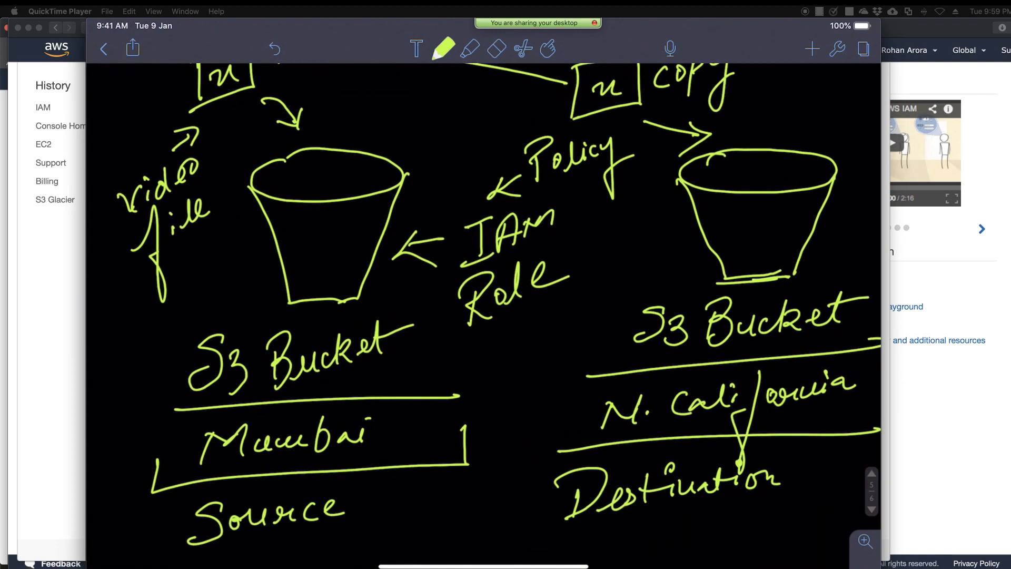
pyautogui.scroll(-4, 483, 316)
pyautogui.scroll(2, 483, 316)
pyautogui.scroll(-3, 483, 315)
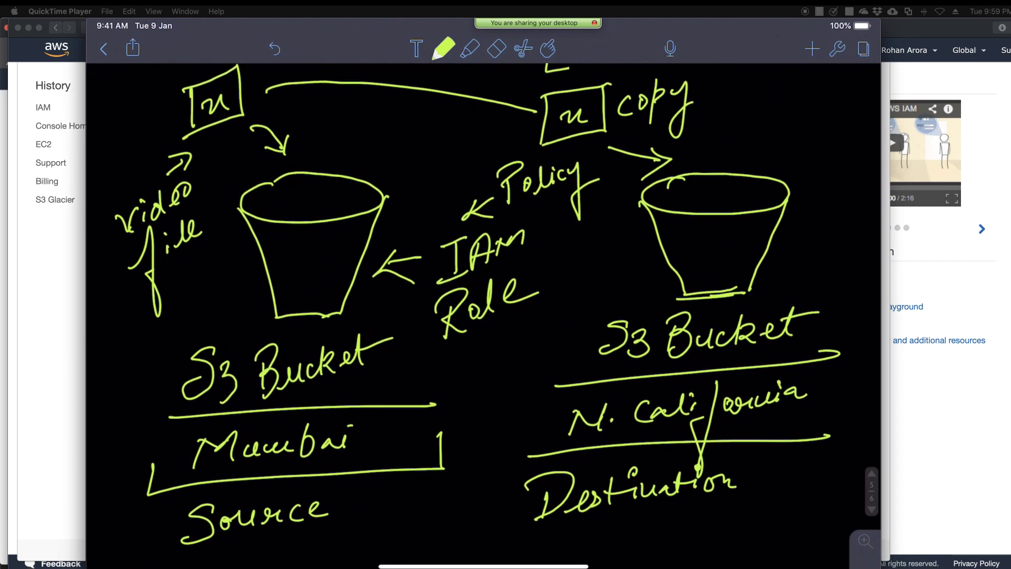
pyautogui.scroll(4, 483, 316)
pyautogui.scroll(-5, 483, 316)
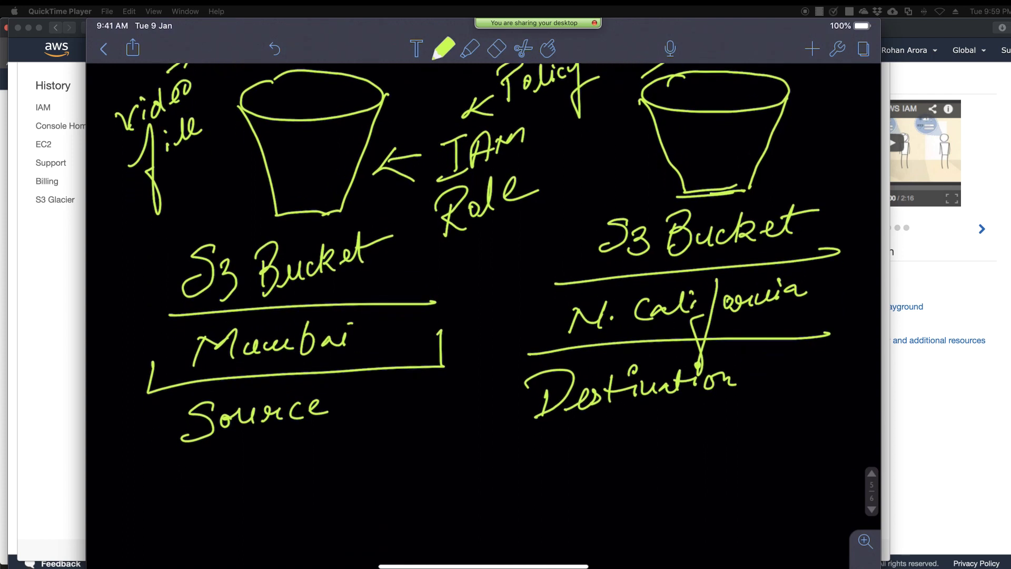
pyautogui.scroll(-3, 484, 316)
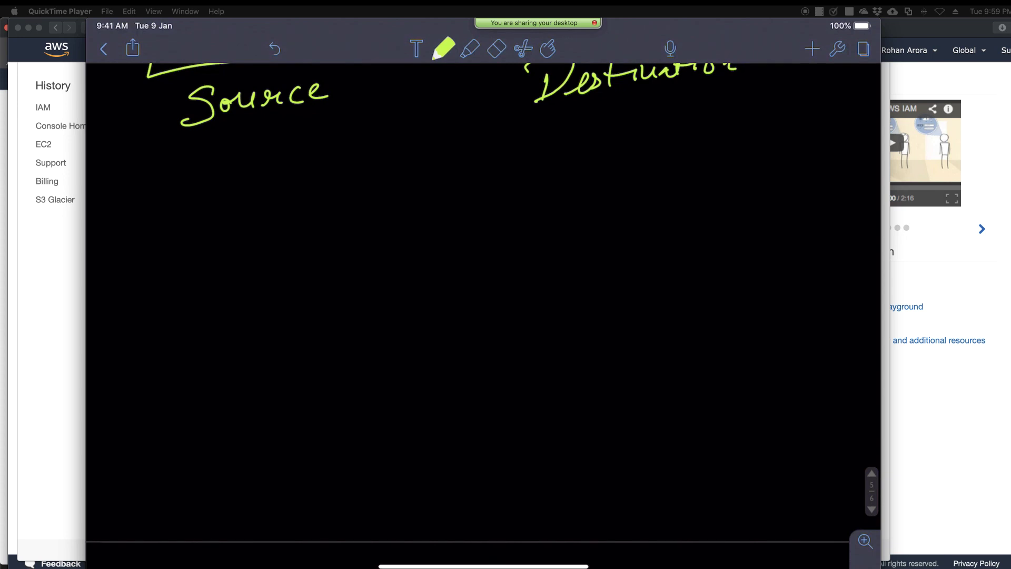
# Step: Switch the pen to orange ink and write a double-underlined 'Ex-3' heading at left
pyautogui.click(496, 49)
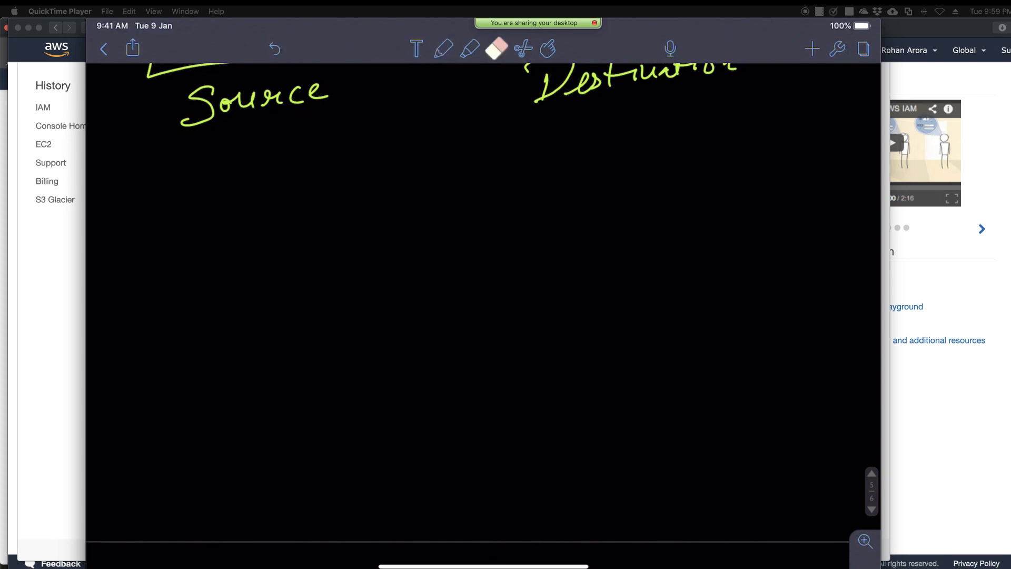
pyautogui.click(444, 48)
pyautogui.click(443, 48)
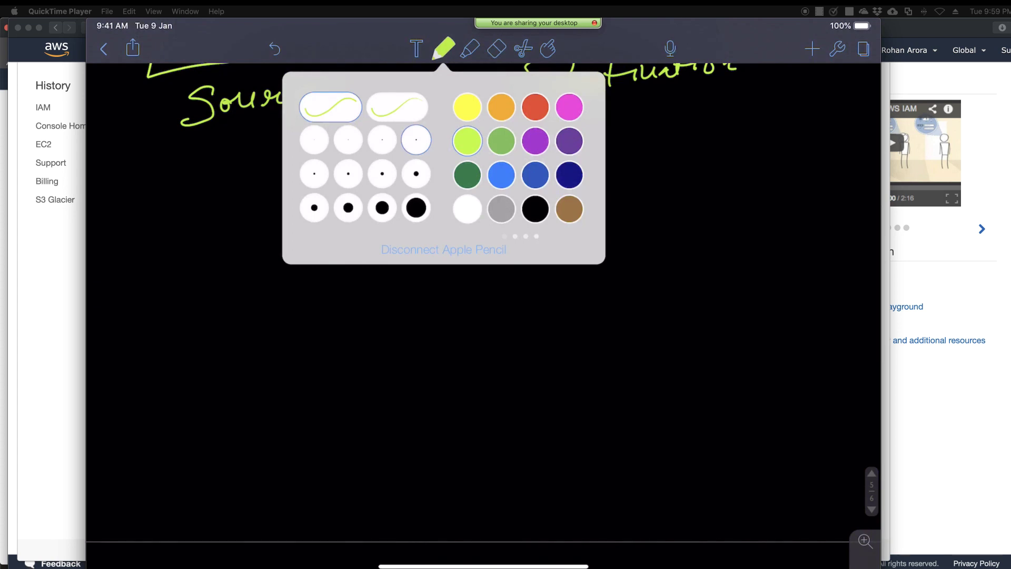
pyautogui.click(501, 107)
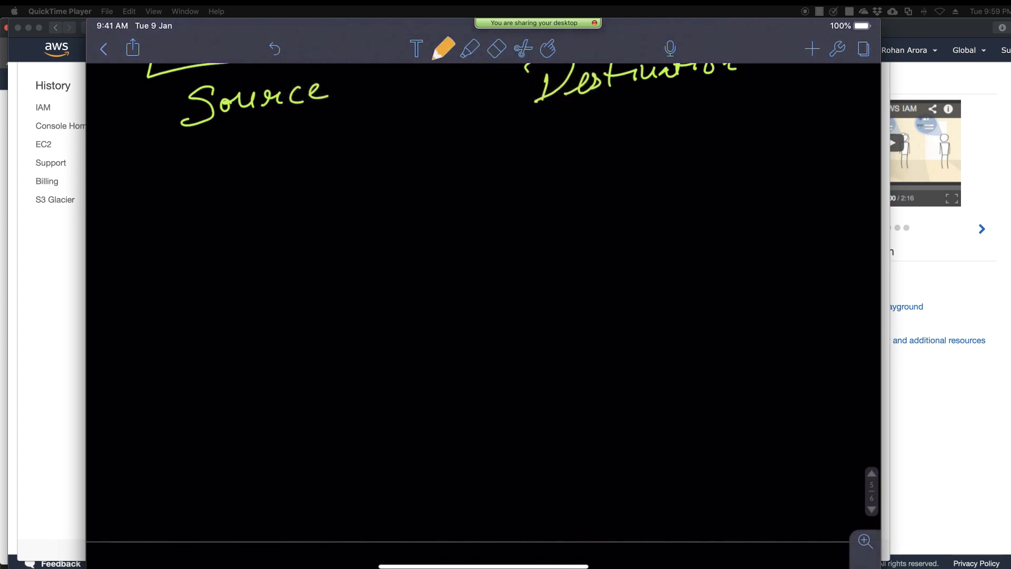
pyautogui.moveTo(133, 206); pyautogui.dragTo(129, 251)
pyautogui.moveTo(131, 227)
pyautogui.mouseDown()
pyautogui.moveTo(142, 227)
pyautogui.moveTo(143, 186)
pyautogui.mouseUp()
pyautogui.moveTo(157, 191)
pyautogui.mouseDown()
pyautogui.moveTo(144, 217)
pyautogui.moveTo(158, 213)
pyautogui.mouseUp()
pyautogui.moveTo(158, 197)
pyautogui.mouseDown()
pyautogui.moveTo(141, 215)
pyautogui.moveTo(172, 196)
pyautogui.mouseUp()
pyautogui.moveTo(176, 171); pyautogui.dragTo(178, 203)
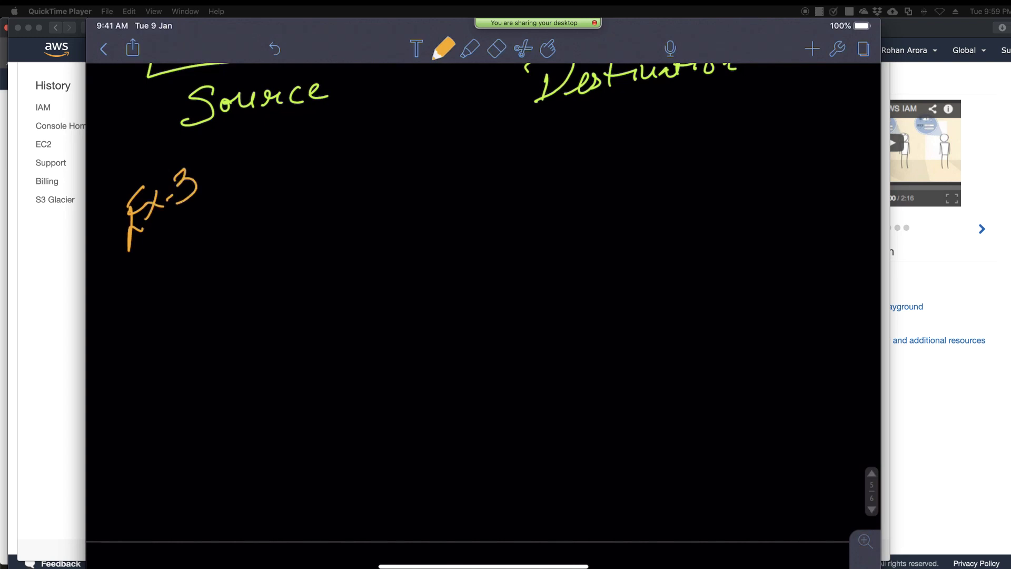
pyautogui.moveTo(156, 241); pyautogui.dragTo(168, 233)
pyautogui.moveTo(153, 253); pyautogui.dragTo(170, 244)
# Step: Write the title 'Space X' in the centre
pyautogui.moveTo(448, 175)
pyautogui.mouseDown()
pyautogui.moveTo(429, 175)
pyautogui.moveTo(412, 207)
pyautogui.moveTo(445, 237)
pyautogui.mouseUp()
pyautogui.moveTo(448, 196); pyautogui.dragTo(556, 205)
pyautogui.moveTo(554, 174); pyautogui.dragTo(535, 206)
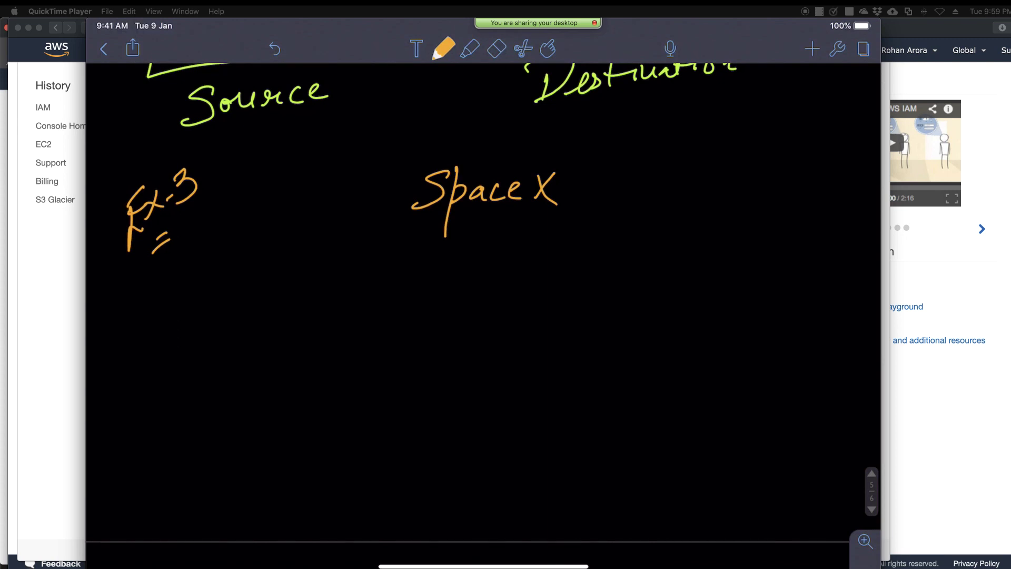
# Step: Draw a connector from Space X with a left down arrow, erasing the abandoned Root Account label
pyautogui.moveTo(473, 230); pyautogui.dragTo(467, 278)
pyautogui.moveTo(249, 293); pyautogui.dragTo(463, 282)
pyautogui.moveTo(257, 295)
pyautogui.mouseDown()
pyautogui.moveTo(258, 367)
pyautogui.moveTo(270, 354)
pyautogui.mouseUp()
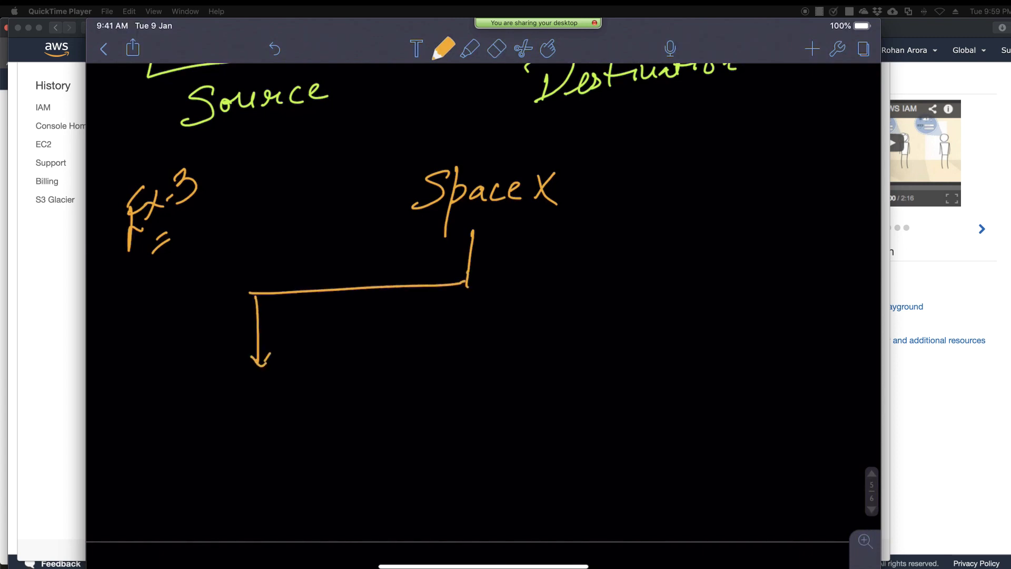
pyautogui.moveTo(259, 230)
pyautogui.mouseDown()
pyautogui.moveTo(269, 273)
pyautogui.moveTo(287, 271)
pyautogui.mouseUp()
pyautogui.moveTo(289, 255)
pyautogui.mouseDown()
pyautogui.moveTo(293, 266)
pyautogui.moveTo(307, 258)
pyautogui.mouseUp()
pyautogui.moveTo(312, 231)
pyautogui.mouseDown()
pyautogui.moveTo(312, 258)
pyautogui.moveTo(320, 243)
pyautogui.mouseUp()
pyautogui.moveTo(341, 240); pyautogui.dragTo(338, 255)
pyautogui.moveTo(347, 217); pyautogui.dragTo(354, 255)
pyautogui.moveTo(341, 242); pyautogui.dragTo(371, 245)
pyautogui.moveTo(387, 230)
pyautogui.mouseDown()
pyautogui.moveTo(388, 243)
pyautogui.moveTo(396, 229)
pyautogui.moveTo(417, 236)
pyautogui.mouseUp()
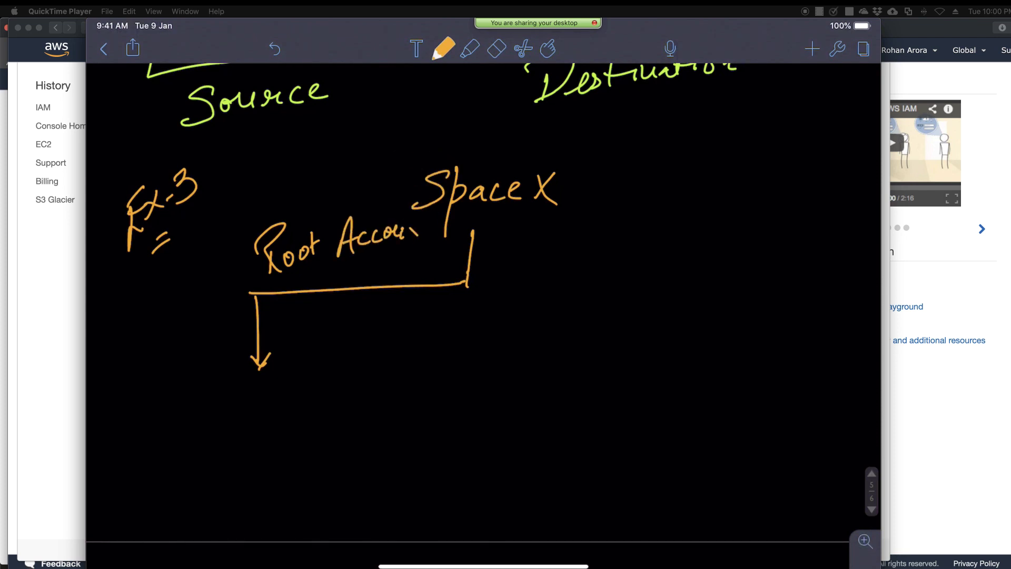
pyautogui.click(497, 48)
pyautogui.moveTo(251, 279); pyautogui.dragTo(416, 232)
pyautogui.click(443, 49)
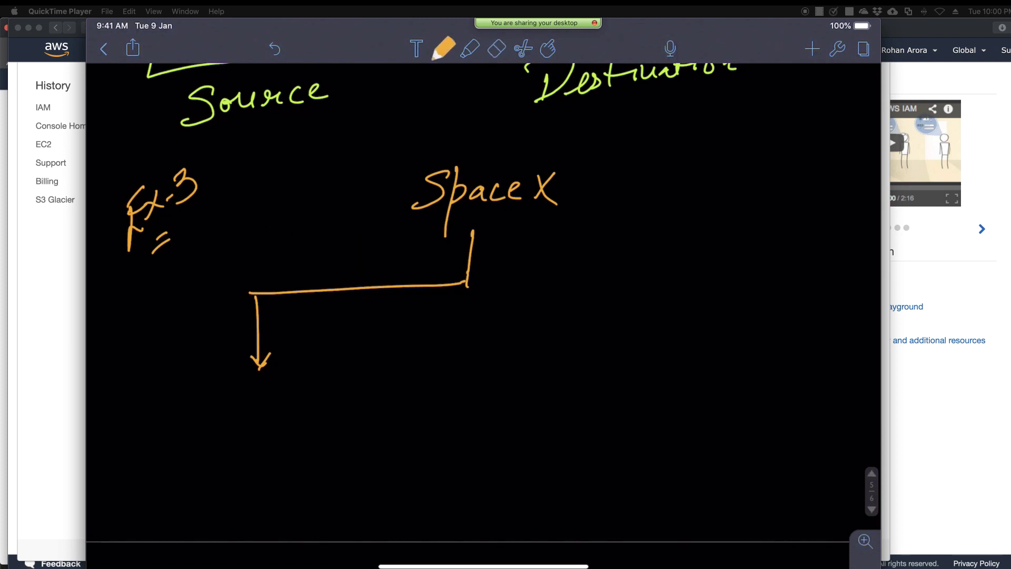
# Step: Label the left arrow 'Root :- Production'
pyautogui.scroll(-3, 474, 290)
pyautogui.click(151, 326)
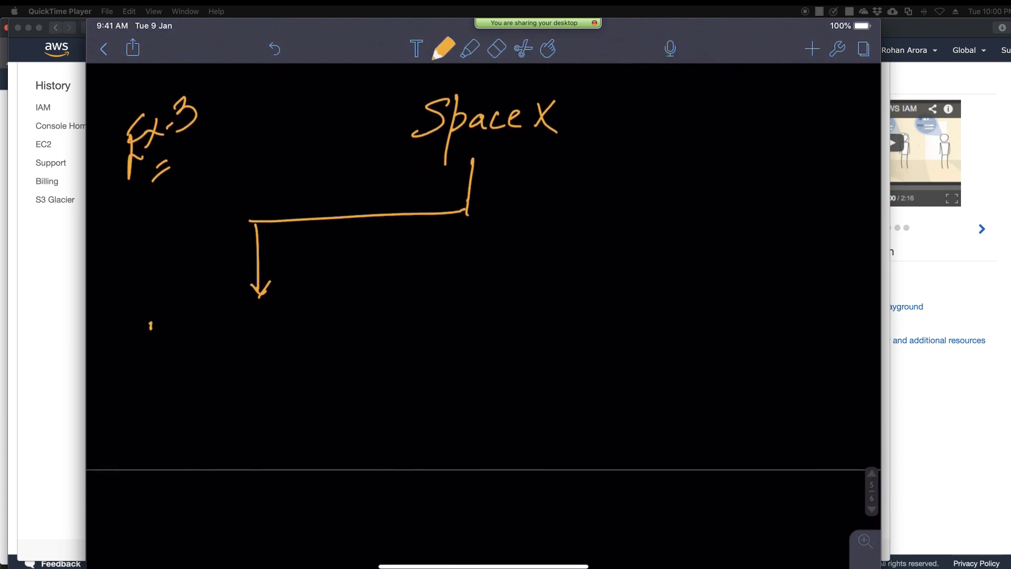
pyautogui.moveTo(150, 324)
pyautogui.mouseDown()
pyautogui.moveTo(146, 363)
pyautogui.moveTo(171, 362)
pyautogui.moveTo(175, 341)
pyautogui.moveTo(188, 340)
pyautogui.mouseUp()
pyautogui.moveTo(199, 322)
pyautogui.mouseDown()
pyautogui.moveTo(201, 354)
pyautogui.moveTo(210, 336)
pyautogui.mouseUp()
pyautogui.moveTo(227, 326); pyautogui.dragTo(229, 356)
pyautogui.moveTo(240, 346); pyautogui.dragTo(289, 350)
pyautogui.click(302, 346)
pyautogui.moveTo(284, 305)
pyautogui.mouseDown()
pyautogui.moveTo(293, 319)
pyautogui.moveTo(350, 333)
pyautogui.mouseUp()
pyautogui.moveTo(368, 336)
pyautogui.mouseDown()
pyautogui.moveTo(369, 310)
pyautogui.moveTo(403, 337)
pyautogui.mouseUp()
pyautogui.moveTo(410, 305)
pyautogui.mouseDown()
pyautogui.moveTo(406, 337)
pyautogui.moveTo(424, 304)
pyautogui.mouseUp()
pyautogui.moveTo(421, 319)
pyautogui.mouseDown()
pyautogui.moveTo(424, 331)
pyautogui.moveTo(437, 317)
pyautogui.moveTo(461, 325)
pyautogui.mouseUp()
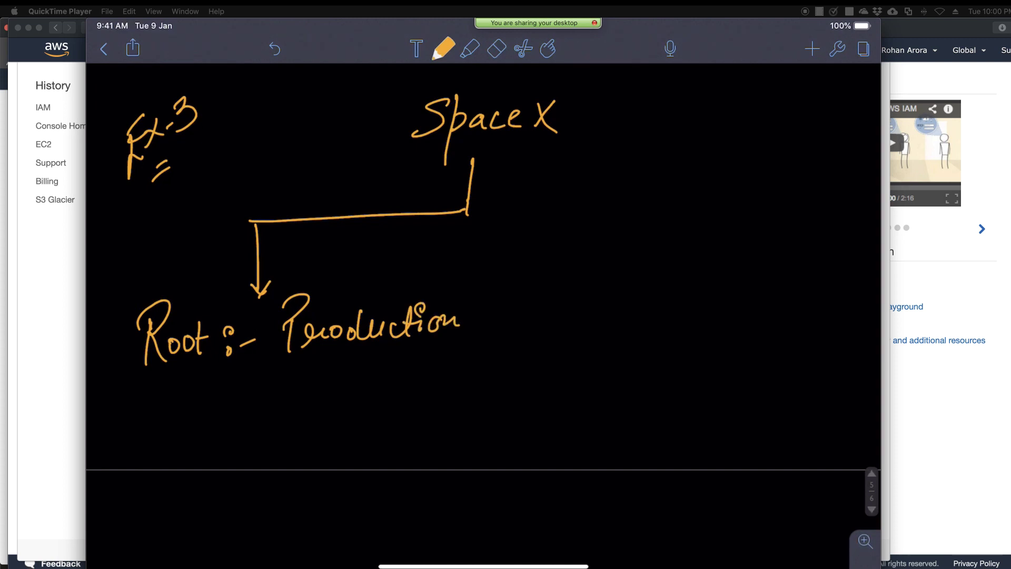
# Step: Extend the connector right with a down arrow labelled 'Root :- Development'
pyautogui.moveTo(457, 214); pyautogui.dragTo(723, 200)
pyautogui.moveTo(746, 201); pyautogui.dragTo(741, 256)
pyautogui.moveTo(588, 305)
pyautogui.mouseDown()
pyautogui.moveTo(583, 335)
pyautogui.moveTo(611, 316)
pyautogui.mouseUp()
pyautogui.moveTo(626, 314); pyautogui.dragTo(637, 322)
pyautogui.moveTo(630, 306); pyautogui.dragTo(661, 308)
pyautogui.moveTo(655, 323); pyautogui.dragTo(700, 323)
pyautogui.moveTo(695, 289)
pyautogui.mouseDown()
pyautogui.moveTo(698, 322)
pyautogui.moveTo(798, 306)
pyautogui.moveTo(806, 336)
pyautogui.mouseUp()
pyautogui.click(772, 310)
pyautogui.moveTo(811, 295); pyautogui.dragTo(869, 303)
pyautogui.moveTo(864, 290); pyautogui.dragTo(873, 289)
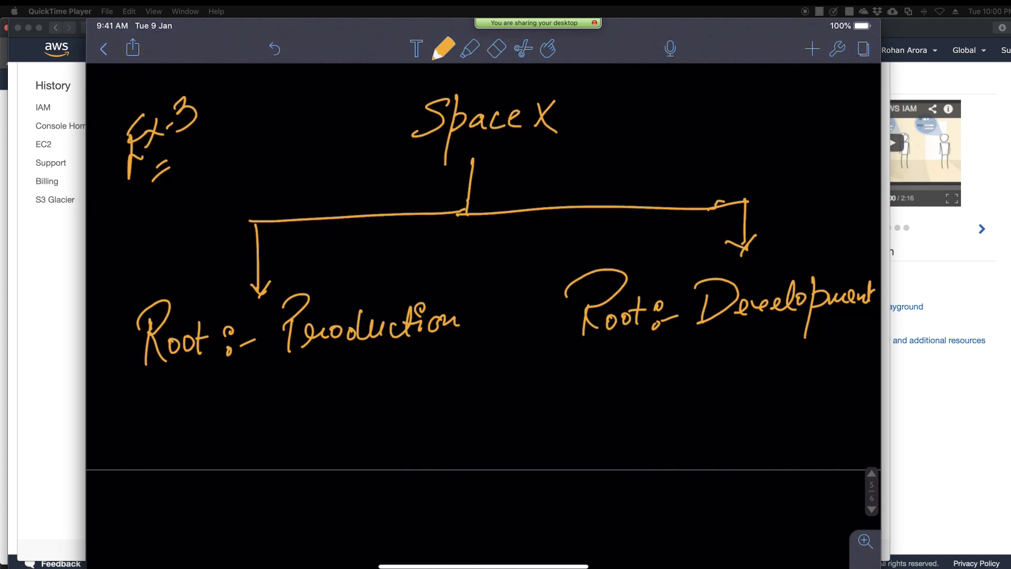
pyautogui.scroll(-5, 483, 265)
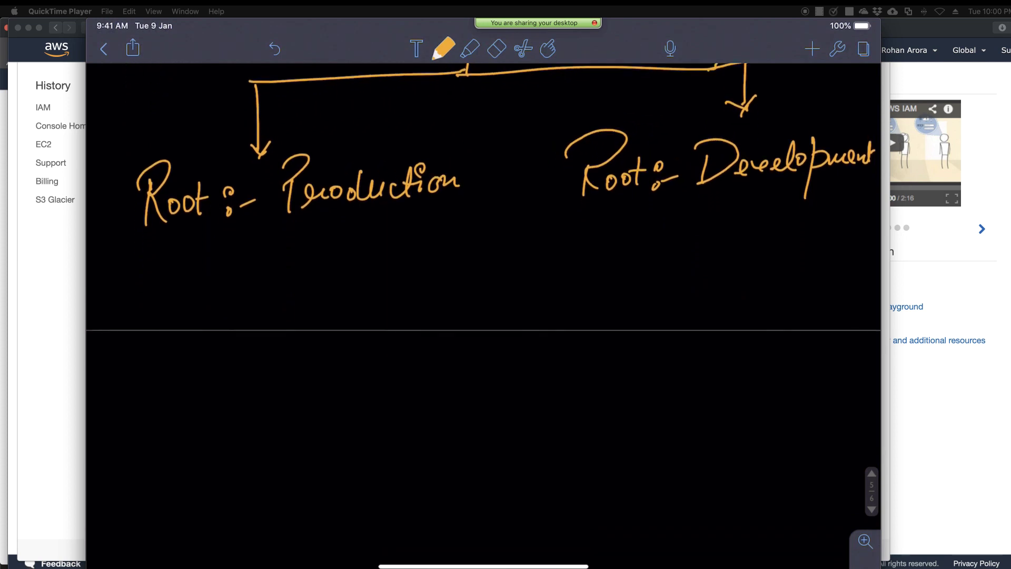
# Step: Undo a stray arrow below Development and underline 'Root :- Production'
pyautogui.moveTo(725, 203); pyautogui.dragTo(712, 373)
pyautogui.moveTo(725, 352); pyautogui.dragTo(712, 374)
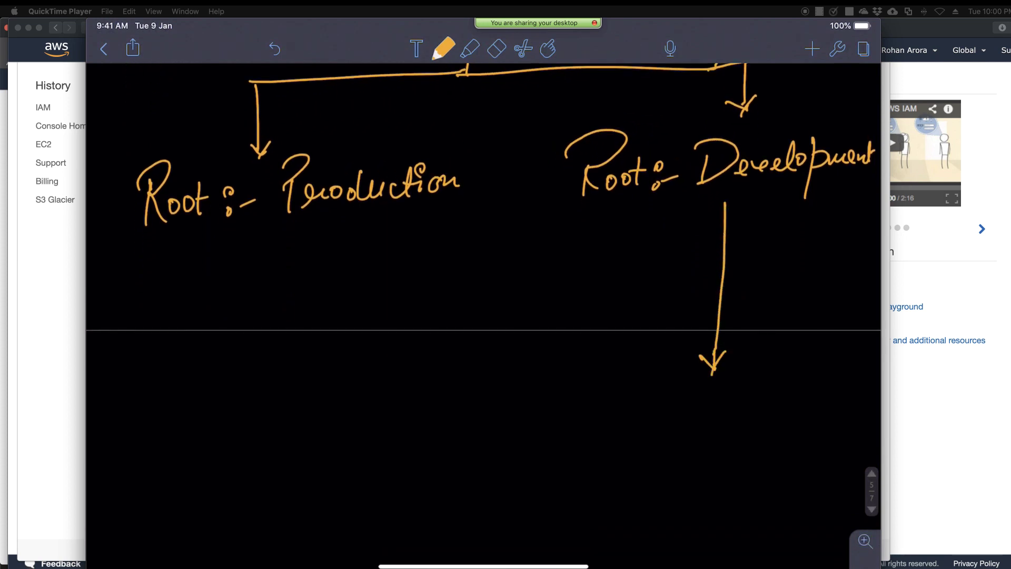
pyautogui.hotkey('ctrl', 'z')
pyautogui.hotkey('ctrl', 'z')
pyautogui.hotkey('ctrl', 'z')
pyautogui.hotkey('ctrl', 'z')
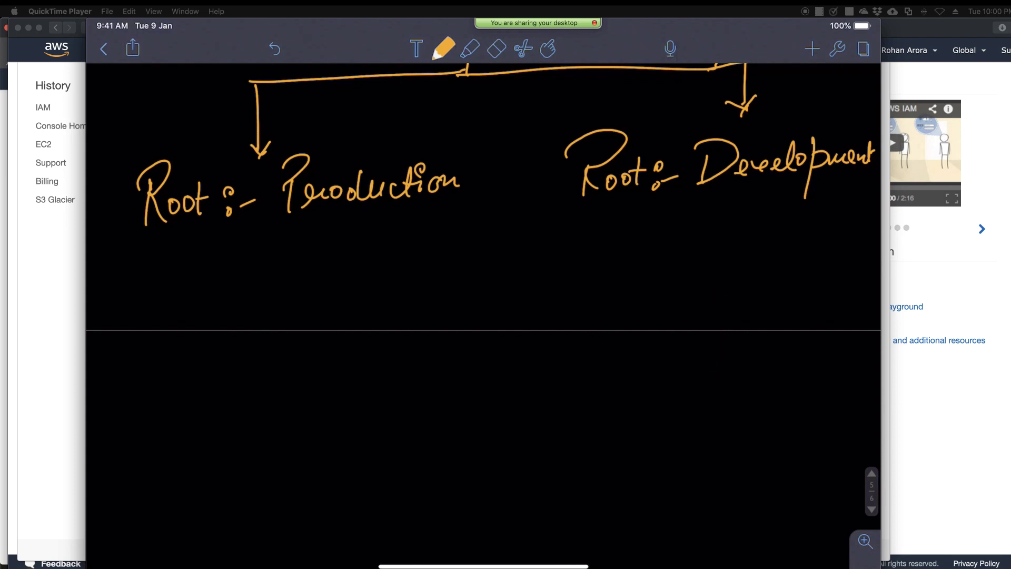
pyautogui.moveTo(238, 230); pyautogui.dragTo(475, 216)
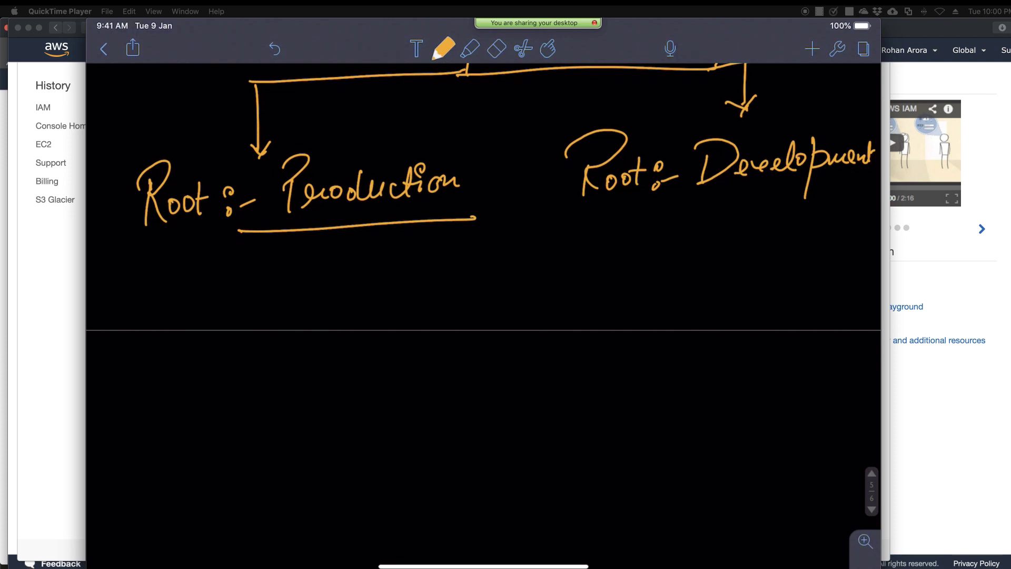
# Step: Write 'Live applications' under Root :- Production
pyautogui.moveTo(181, 270); pyautogui.dragTo(190, 300)
pyautogui.moveTo(199, 286)
pyautogui.mouseDown()
pyautogui.moveTo(200, 295)
pyautogui.moveTo(203, 276)
pyautogui.mouseUp()
pyautogui.moveTo(213, 281)
pyautogui.mouseDown()
pyautogui.moveTo(220, 292)
pyautogui.moveTo(287, 284)
pyautogui.mouseUp()
pyautogui.moveTo(292, 255)
pyautogui.mouseDown()
pyautogui.moveTo(289, 317)
pyautogui.moveTo(296, 286)
pyautogui.mouseUp()
pyautogui.moveTo(323, 251); pyautogui.dragTo(319, 316)
pyautogui.moveTo(320, 274)
pyautogui.mouseDown()
pyautogui.moveTo(324, 282)
pyautogui.moveTo(356, 251)
pyautogui.mouseUp()
pyautogui.moveTo(361, 272)
pyautogui.mouseDown()
pyautogui.moveTo(369, 280)
pyautogui.moveTo(371, 257)
pyautogui.mouseUp()
pyautogui.moveTo(388, 260)
pyautogui.mouseDown()
pyautogui.moveTo(388, 271)
pyautogui.moveTo(415, 268)
pyautogui.mouseUp()
pyautogui.moveTo(413, 247)
pyautogui.mouseDown()
pyautogui.moveTo(412, 271)
pyautogui.moveTo(427, 256)
pyautogui.mouseUp()
pyautogui.moveTo(425, 262)
pyautogui.mouseDown()
pyautogui.moveTo(431, 242)
pyautogui.moveTo(438, 267)
pyautogui.moveTo(462, 257)
pyautogui.mouseUp()
pyautogui.moveTo(488, 251); pyautogui.dragTo(469, 273)
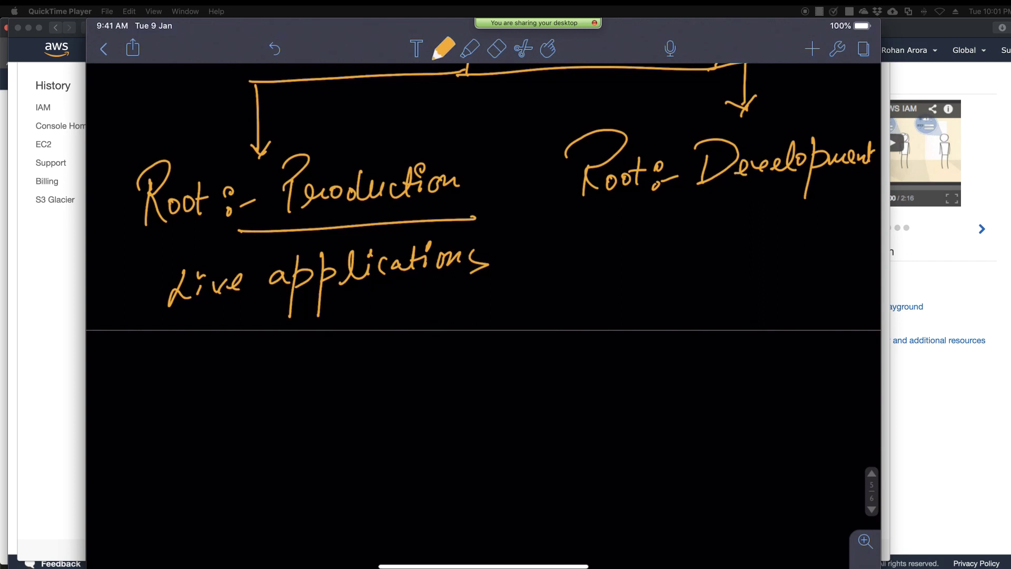
# Step: Underline 'Root :- Development', write 'Sandbox' beneath, and draw a curved arrow down from it
pyautogui.moveTo(574, 219); pyautogui.dragTo(869, 224)
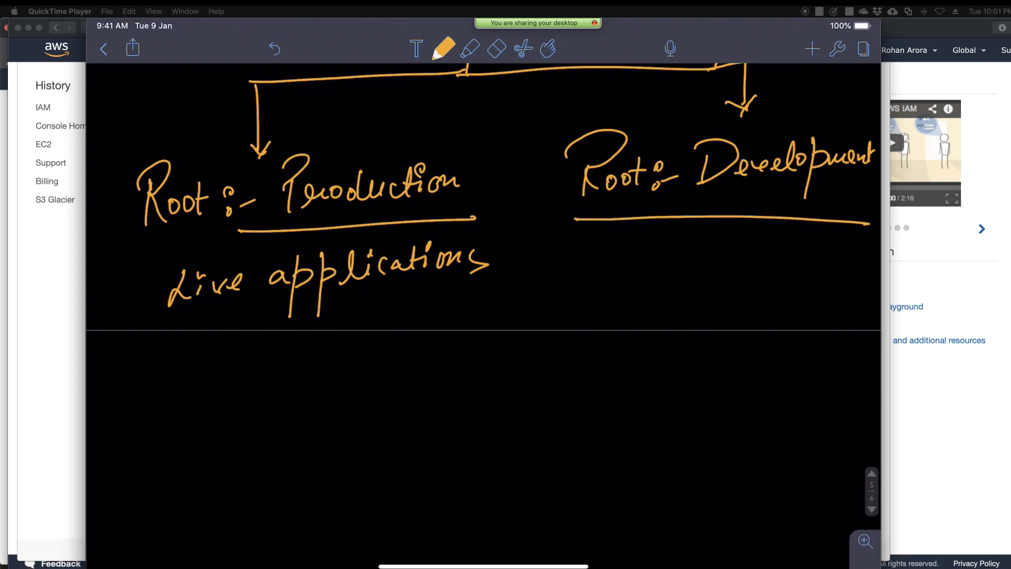
pyautogui.moveTo(636, 246)
pyautogui.mouseDown()
pyautogui.moveTo(613, 254)
pyautogui.moveTo(606, 279)
pyautogui.moveTo(682, 260)
pyautogui.moveTo(700, 242)
pyautogui.moveTo(708, 270)
pyautogui.moveTo(748, 258)
pyautogui.mouseUp()
pyautogui.moveTo(754, 250); pyautogui.dragTo(771, 270)
pyautogui.moveTo(770, 246); pyautogui.dragTo(754, 269)
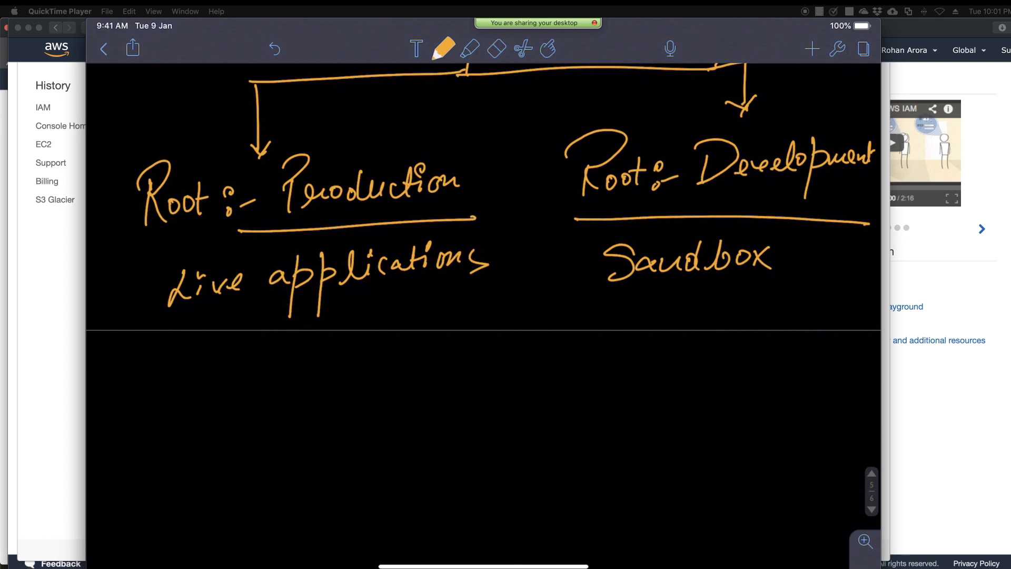
pyautogui.scroll(-2, 484, 286)
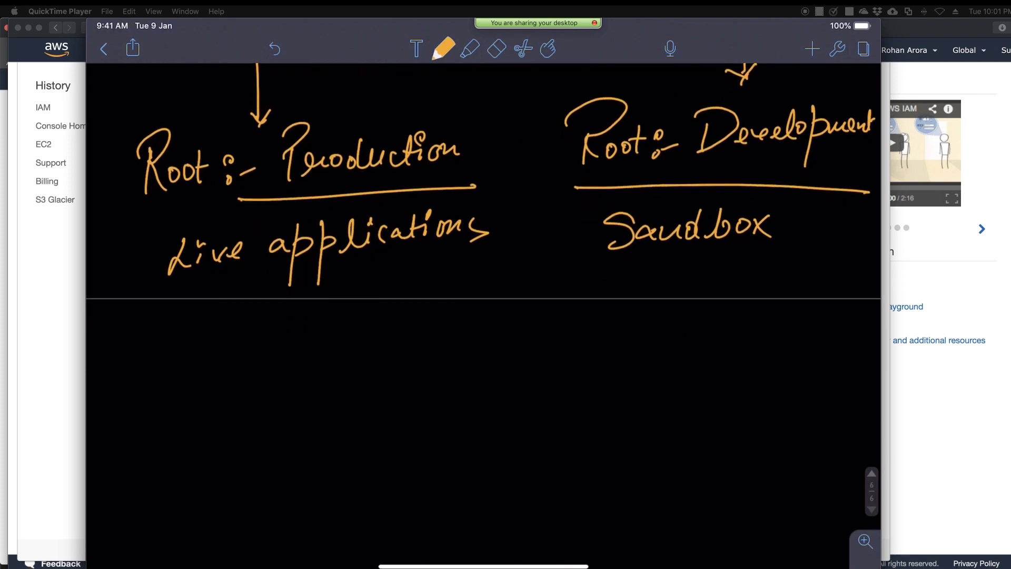
pyautogui.moveTo(798, 213)
pyautogui.mouseDown()
pyautogui.moveTo(810, 252)
pyautogui.moveTo(755, 359)
pyautogui.moveTo(768, 360)
pyautogui.mouseUp()
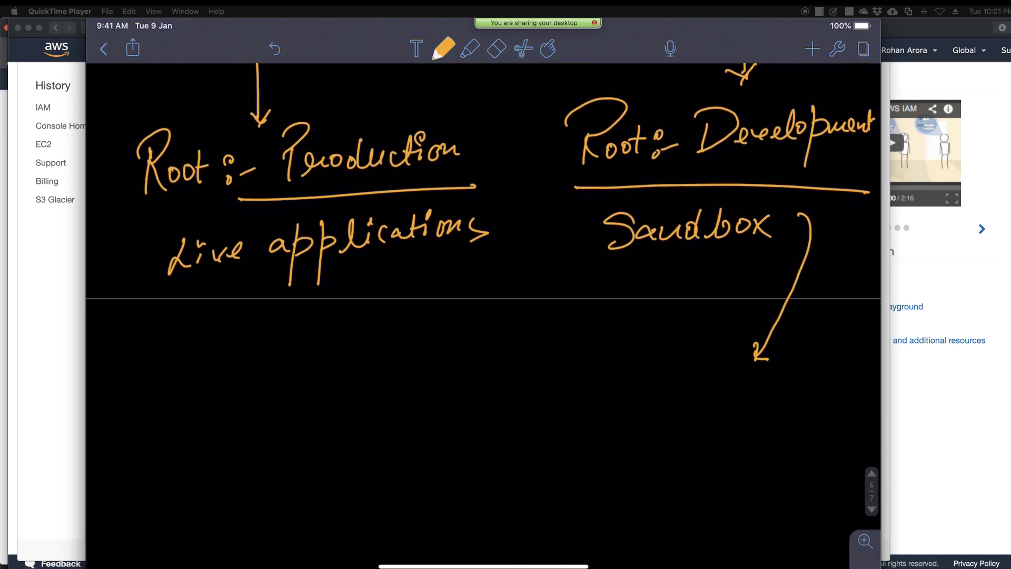
pyautogui.scroll(-4, 483, 286)
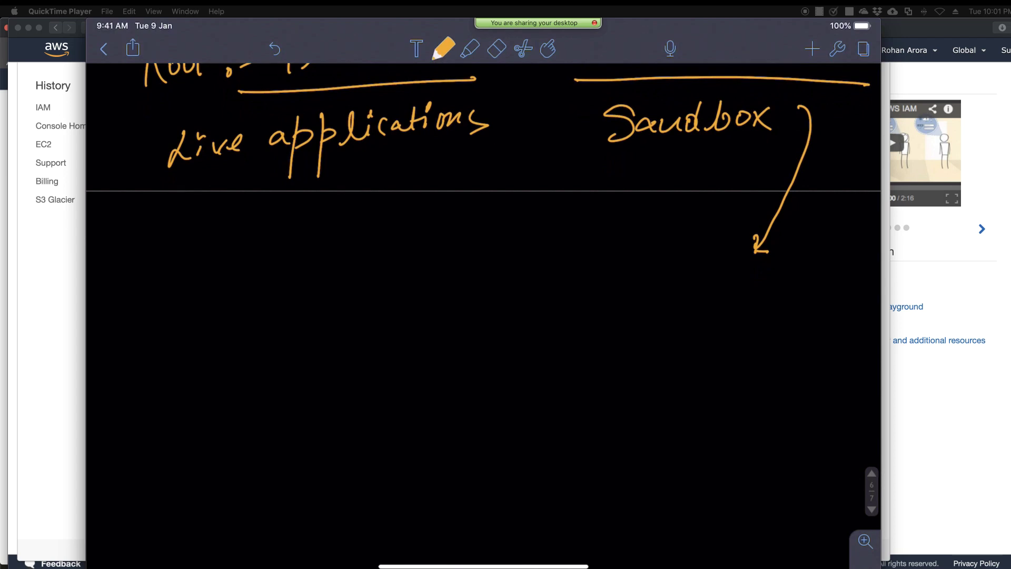
# Step: Draw a person figure below Sandbox, labelled with a name and 'IAM user'
pyautogui.moveTo(688, 266)
pyautogui.mouseDown()
pyautogui.moveTo(697, 266)
pyautogui.moveTo(684, 318)
pyautogui.mouseUp()
pyautogui.moveTo(700, 293)
pyautogui.mouseDown()
pyautogui.moveTo(711, 315)
pyautogui.moveTo(696, 324)
pyautogui.mouseUp()
pyautogui.moveTo(607, 352)
pyautogui.mouseDown()
pyautogui.moveTo(577, 382)
pyautogui.moveTo(620, 375)
pyautogui.mouseUp()
pyautogui.moveTo(612, 359)
pyautogui.mouseDown()
pyautogui.moveTo(649, 372)
pyautogui.moveTo(671, 356)
pyautogui.moveTo(691, 373)
pyautogui.moveTo(719, 352)
pyautogui.moveTo(721, 373)
pyautogui.mouseUp()
pyautogui.moveTo(724, 365)
pyautogui.mouseDown()
pyautogui.moveTo(789, 331)
pyautogui.moveTo(768, 368)
pyautogui.mouseUp()
pyautogui.moveTo(784, 364)
pyautogui.mouseDown()
pyautogui.moveTo(802, 343)
pyautogui.moveTo(813, 364)
pyautogui.mouseUp()
pyautogui.moveTo(796, 358)
pyautogui.mouseDown()
pyautogui.moveTo(843, 340)
pyautogui.moveTo(844, 358)
pyautogui.mouseUp()
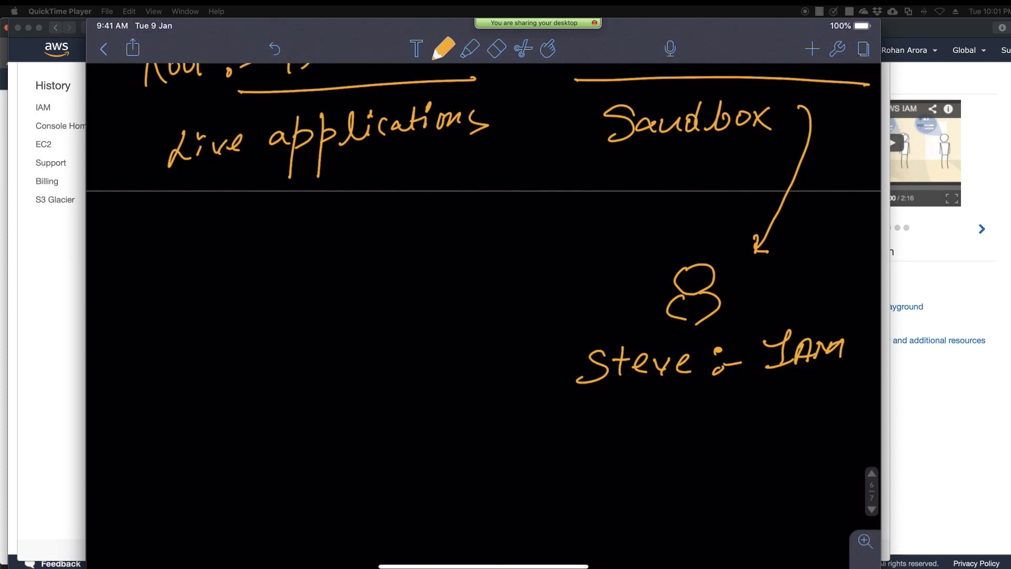
pyautogui.moveTo(708, 420); pyautogui.dragTo(773, 415)
pyautogui.click(764, 408)
pyautogui.moveTo(776, 416)
pyautogui.mouseDown()
pyautogui.moveTo(785, 403)
pyautogui.moveTo(795, 410)
pyautogui.mouseUp()
pyautogui.scroll(-3, 483, 316)
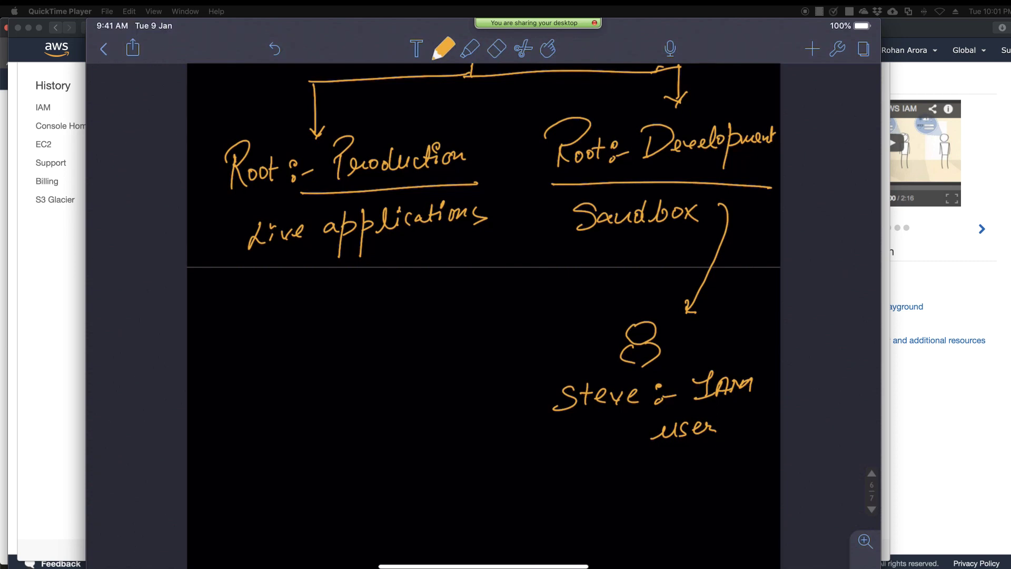
pyautogui.scroll(3, 483, 315)
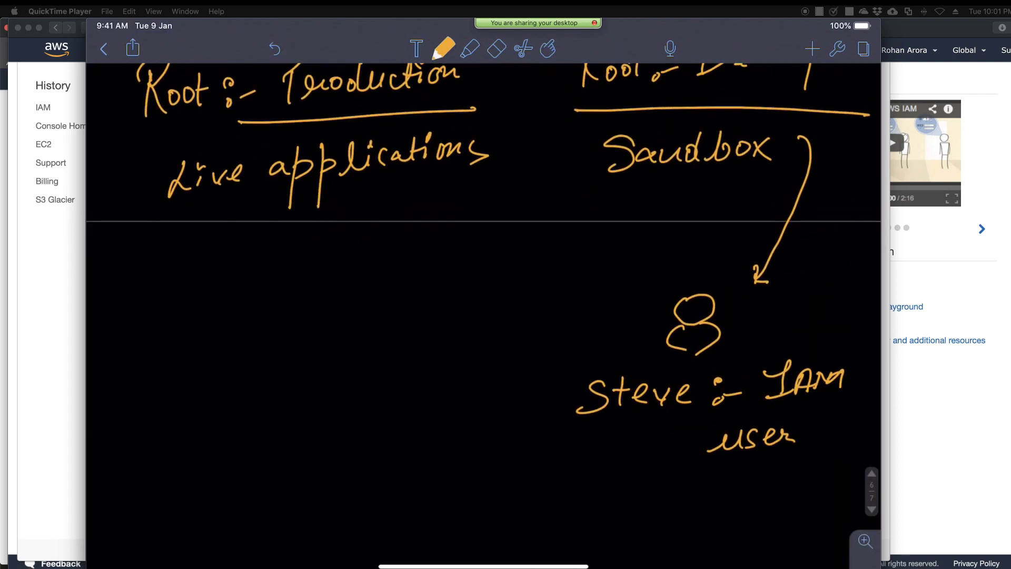
# Step: Sketch a funnel-shaped bucket labelled 'S3 Bucket'
pyautogui.moveTo(289, 286)
pyautogui.mouseDown()
pyautogui.moveTo(323, 306)
pyautogui.moveTo(272, 291)
pyautogui.moveTo(284, 354)
pyautogui.mouseUp()
pyautogui.moveTo(349, 299)
pyautogui.mouseDown()
pyautogui.moveTo(312, 356)
pyautogui.moveTo(327, 355)
pyautogui.mouseUp()
pyautogui.moveTo(237, 380)
pyautogui.mouseDown()
pyautogui.moveTo(212, 403)
pyautogui.moveTo(240, 409)
pyautogui.mouseUp()
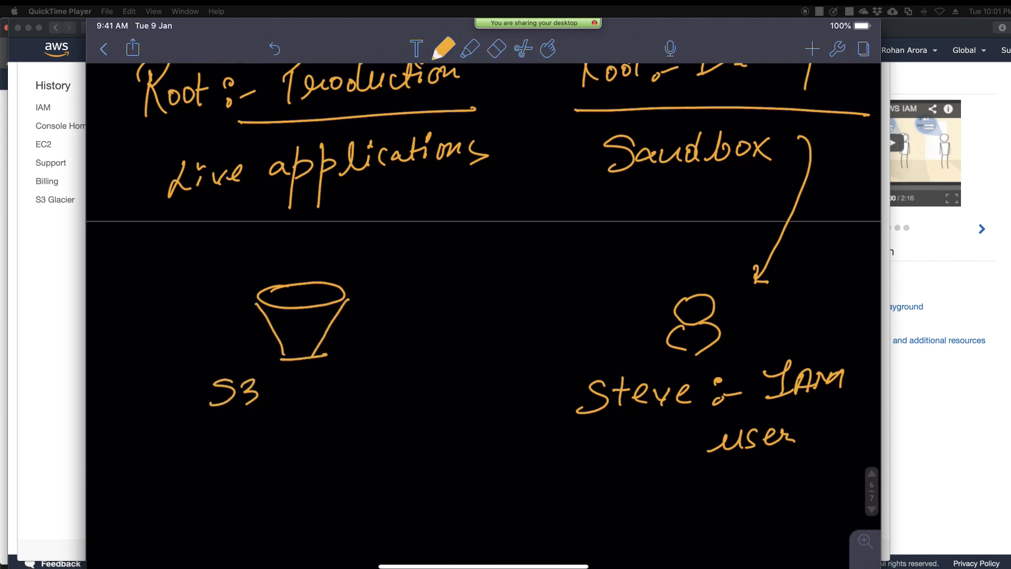
pyautogui.moveTo(284, 383)
pyautogui.mouseDown()
pyautogui.moveTo(282, 410)
pyautogui.moveTo(362, 400)
pyautogui.moveTo(397, 367)
pyautogui.moveTo(431, 377)
pyautogui.mouseUp()
pyautogui.scroll(2, 483, 316)
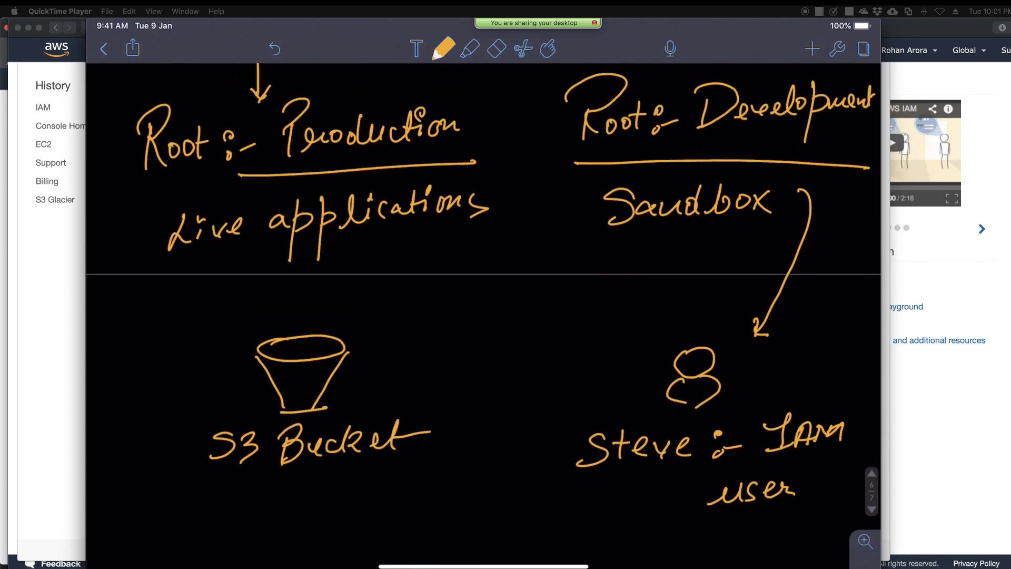
# Step: Draw arrows from Live applications and from the IAM user into the S3 Bucket
pyautogui.moveTo(298, 267)
pyautogui.mouseDown()
pyautogui.moveTo(300, 316)
pyautogui.moveTo(311, 303)
pyautogui.mouseUp()
pyautogui.moveTo(392, 366)
pyautogui.mouseDown()
pyautogui.moveTo(608, 362)
pyautogui.moveTo(379, 376)
pyautogui.mouseUp()
pyautogui.moveTo(392, 368); pyautogui.dragTo(418, 384)
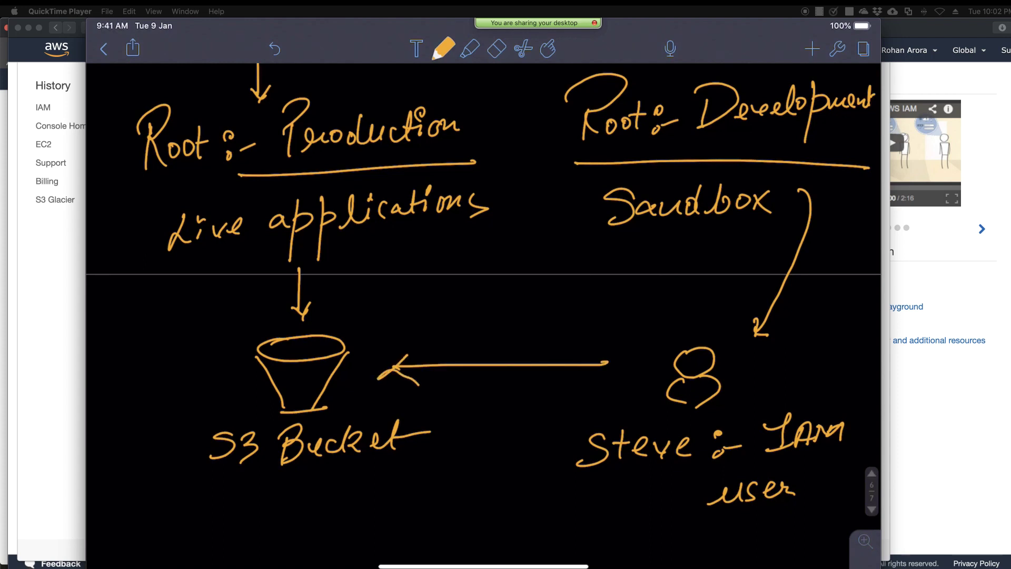
pyautogui.scroll(-5, 484, 284)
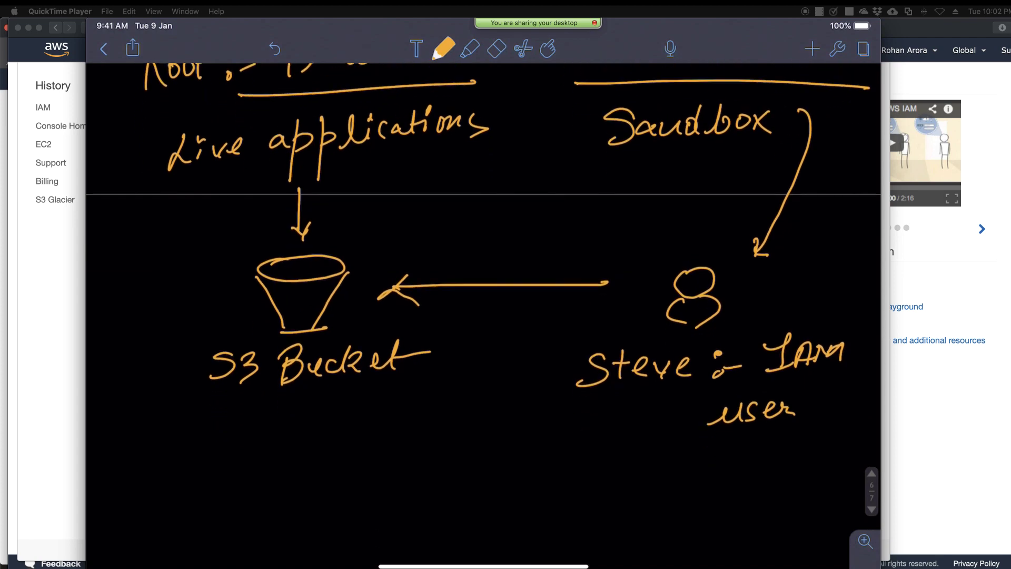
pyautogui.scroll(4, 483, 284)
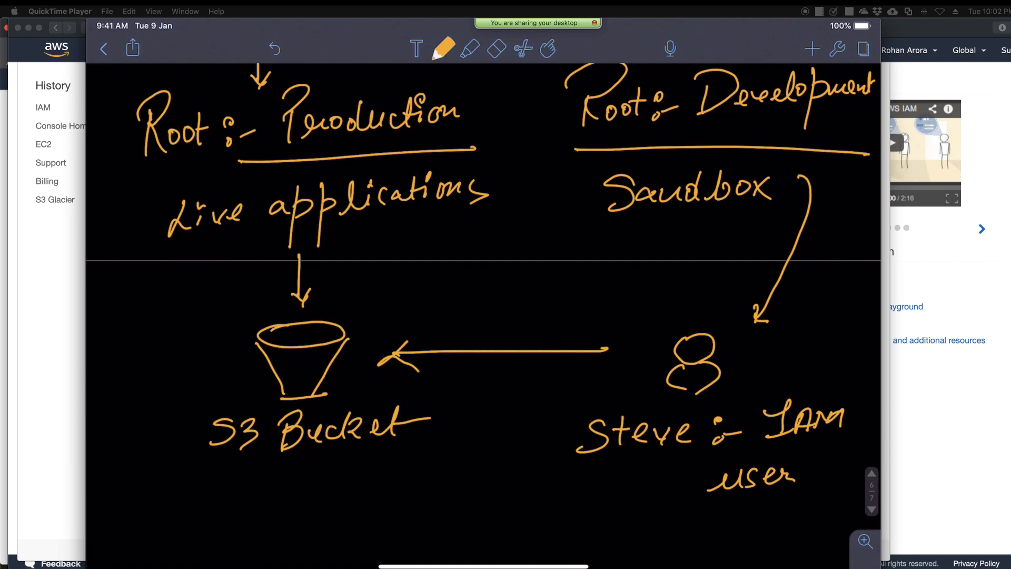
pyautogui.scroll(-10, 483, 284)
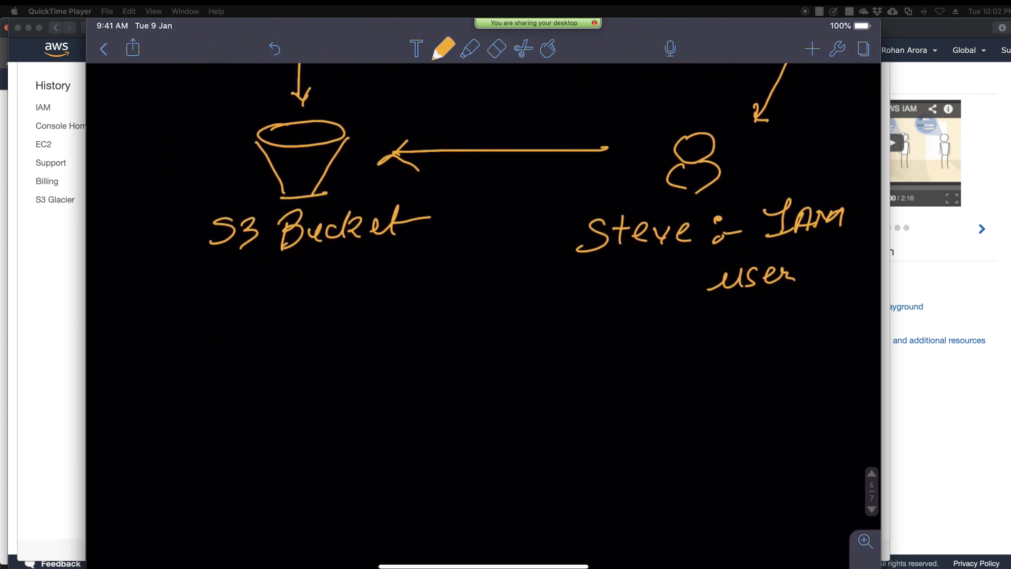
# Step: Write 'IAM Role' below the drawings
pyautogui.moveTo(408, 407)
pyautogui.mouseDown()
pyautogui.moveTo(440, 403)
pyautogui.moveTo(398, 438)
pyautogui.moveTo(439, 435)
pyautogui.mouseUp()
pyautogui.moveTo(443, 436)
pyautogui.mouseDown()
pyautogui.moveTo(465, 421)
pyautogui.moveTo(465, 437)
pyautogui.mouseUp()
pyautogui.moveTo(491, 406)
pyautogui.mouseDown()
pyautogui.moveTo(485, 424)
pyautogui.moveTo(517, 408)
pyautogui.moveTo(517, 425)
pyautogui.mouseUp()
pyautogui.moveTo(542, 403)
pyautogui.mouseDown()
pyautogui.moveTo(537, 425)
pyautogui.moveTo(568, 423)
pyautogui.moveTo(578, 410)
pyautogui.mouseUp()
pyautogui.moveTo(599, 401); pyautogui.dragTo(589, 421)
pyautogui.moveTo(605, 380); pyautogui.dragTo(599, 419)
pyautogui.moveTo(609, 404); pyautogui.dragTo(628, 399)
pyautogui.scroll(-3, 483, 284)
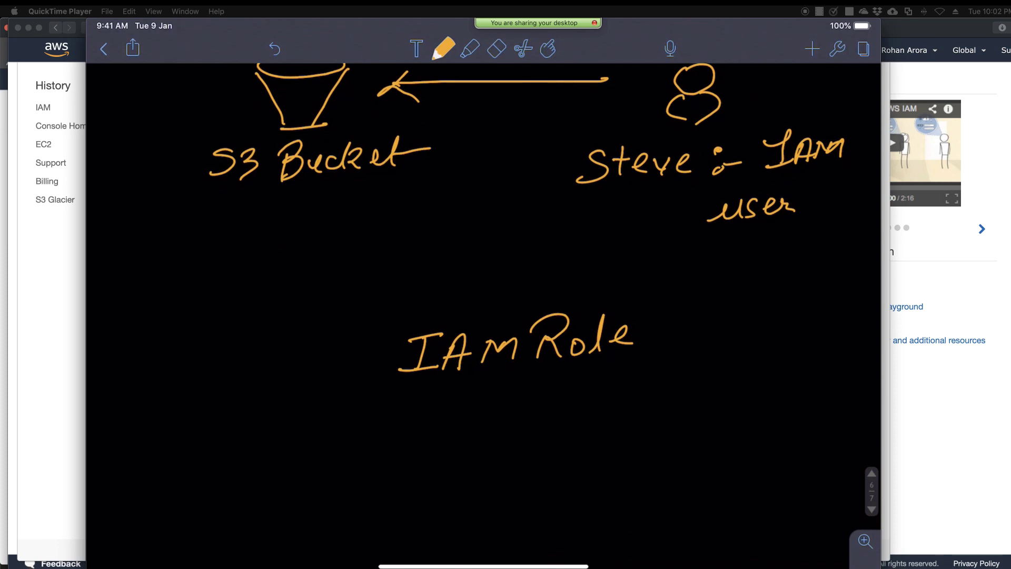
# Step: Write 'Json Policies' under IAM Role with an arrow linking them
pyautogui.moveTo(386, 446); pyautogui.dragTo(370, 484)
pyautogui.moveTo(432, 446); pyautogui.dragTo(409, 476)
pyautogui.moveTo(446, 451)
pyautogui.mouseDown()
pyautogui.moveTo(448, 466)
pyautogui.moveTo(440, 456)
pyautogui.mouseUp()
pyautogui.moveTo(461, 448)
pyautogui.mouseDown()
pyautogui.moveTo(459, 467)
pyautogui.moveTo(513, 476)
pyautogui.mouseUp()
pyautogui.moveTo(501, 438)
pyautogui.mouseDown()
pyautogui.moveTo(523, 459)
pyautogui.moveTo(557, 467)
pyautogui.moveTo(567, 432)
pyautogui.mouseUp()
pyautogui.moveTo(578, 446)
pyautogui.mouseDown()
pyautogui.moveTo(580, 459)
pyautogui.moveTo(583, 437)
pyautogui.mouseUp()
pyautogui.moveTo(602, 445)
pyautogui.mouseDown()
pyautogui.moveTo(599, 460)
pyautogui.moveTo(615, 459)
pyautogui.mouseUp()
pyautogui.moveTo(613, 437); pyautogui.dragTo(637, 450)
pyautogui.moveTo(640, 441); pyautogui.dragTo(654, 453)
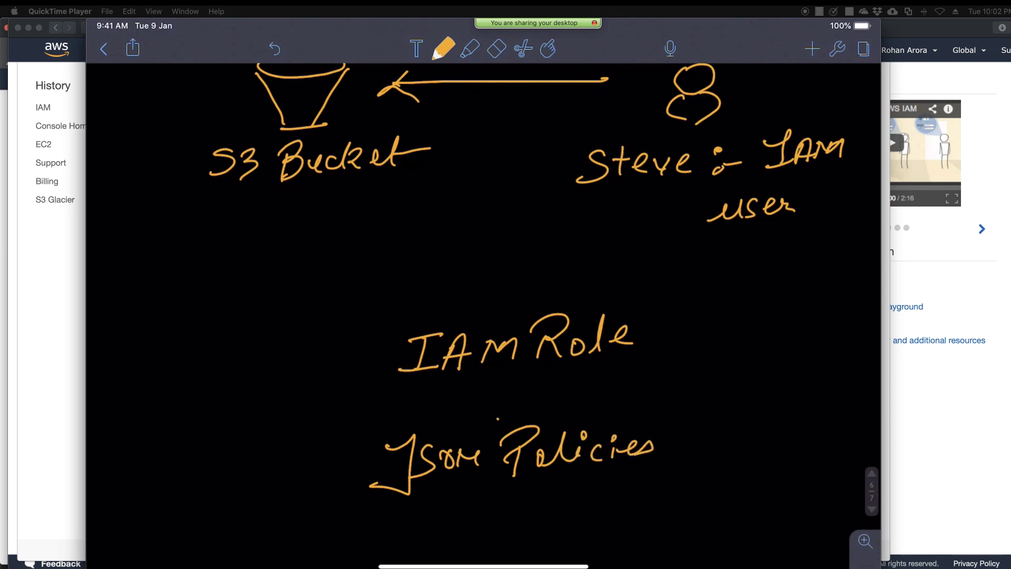
pyautogui.moveTo(497, 419)
pyautogui.mouseDown()
pyautogui.moveTo(498, 391)
pyautogui.moveTo(525, 381)
pyautogui.mouseUp()
pyautogui.scroll(2, 483, 298)
# Step: Draw a 'Switch role' arrow from the IAM user and an arrow from IAM Role up to S3 Bucket
pyautogui.click(496, 48)
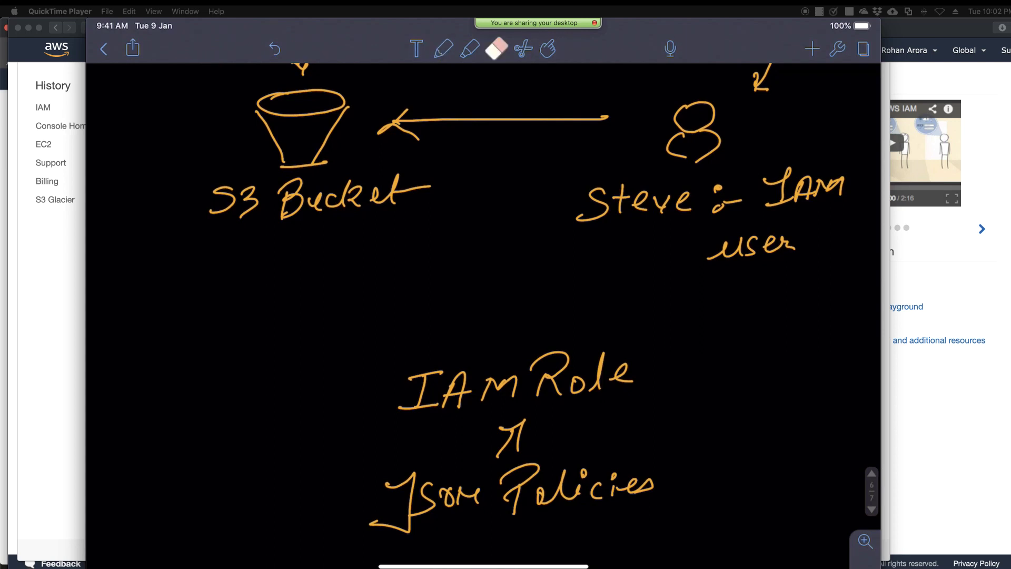
pyautogui.click(442, 48)
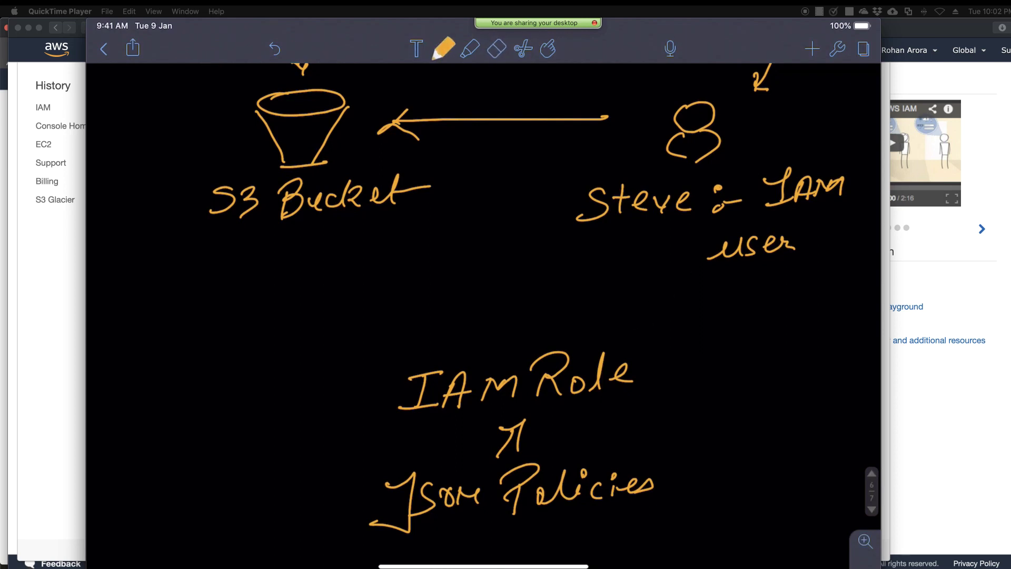
pyautogui.moveTo(690, 271)
pyautogui.mouseDown()
pyautogui.moveTo(638, 318)
pyautogui.moveTo(655, 327)
pyautogui.mouseUp()
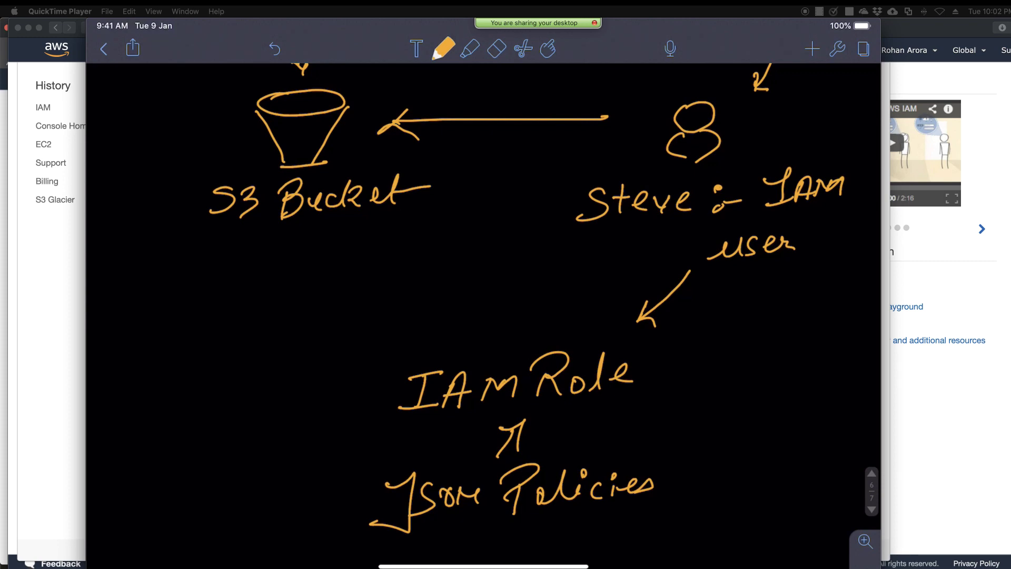
pyautogui.moveTo(704, 303)
pyautogui.mouseDown()
pyautogui.moveTo(724, 299)
pyautogui.moveTo(722, 324)
pyautogui.moveTo(765, 296)
pyautogui.moveTo(806, 297)
pyautogui.moveTo(711, 368)
pyautogui.moveTo(812, 367)
pyautogui.mouseUp()
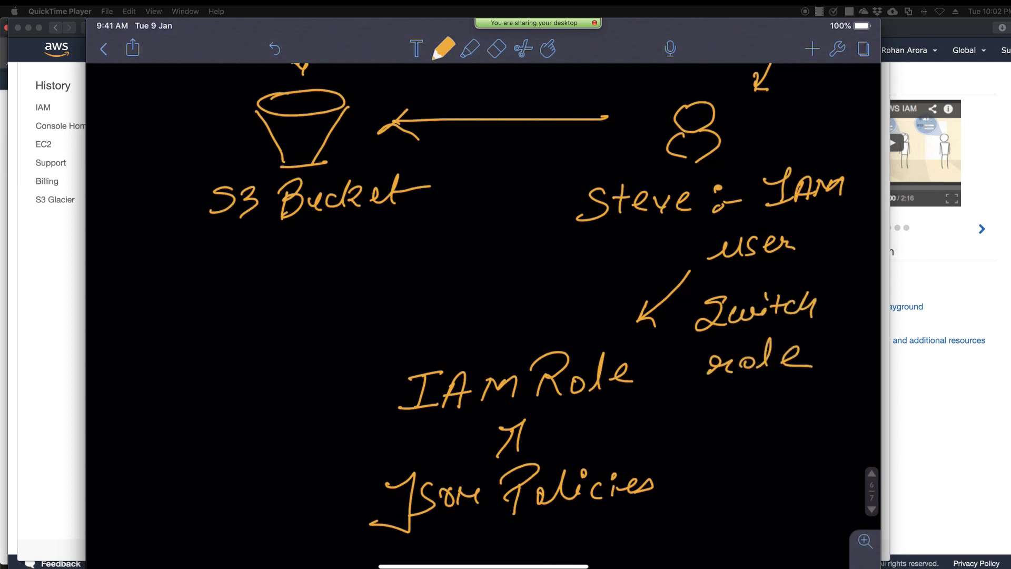
pyautogui.moveTo(387, 329)
pyautogui.mouseDown()
pyautogui.moveTo(341, 237)
pyautogui.moveTo(361, 242)
pyautogui.mouseUp()
pyautogui.scroll(3, 484, 315)
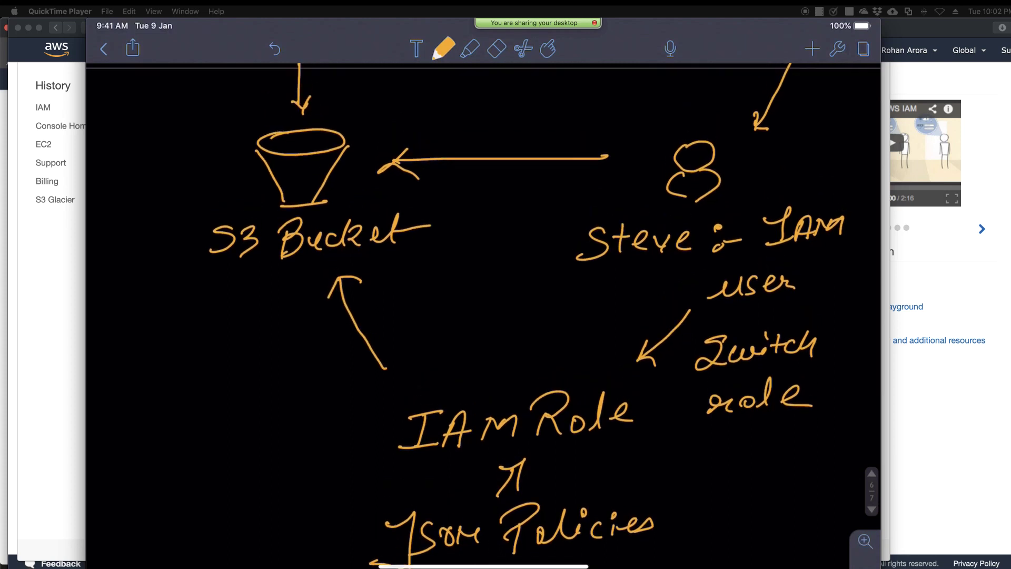
pyautogui.scroll(-5, 483, 315)
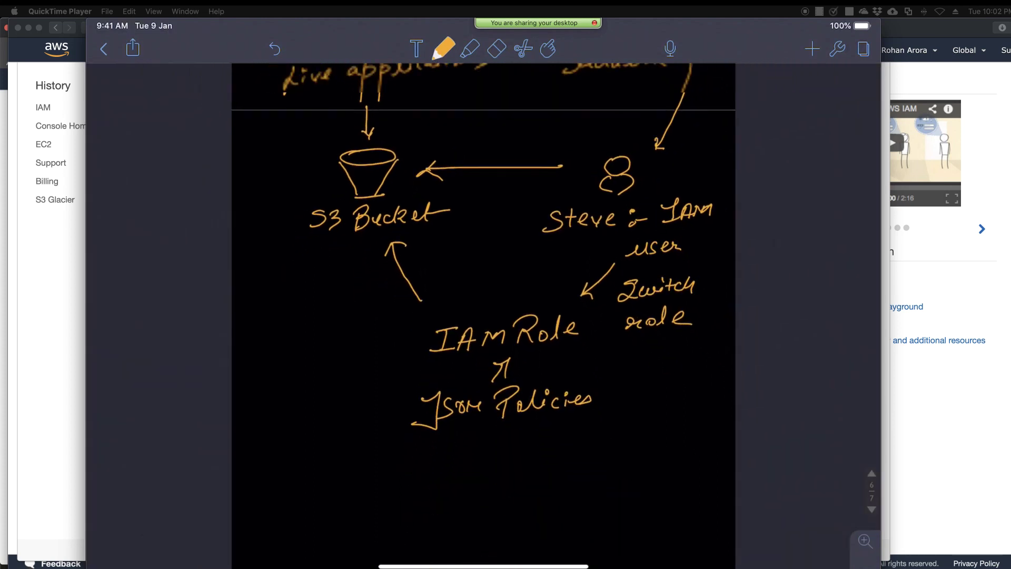
pyautogui.scroll(4, 483, 315)
pyautogui.scroll(3, 483, 315)
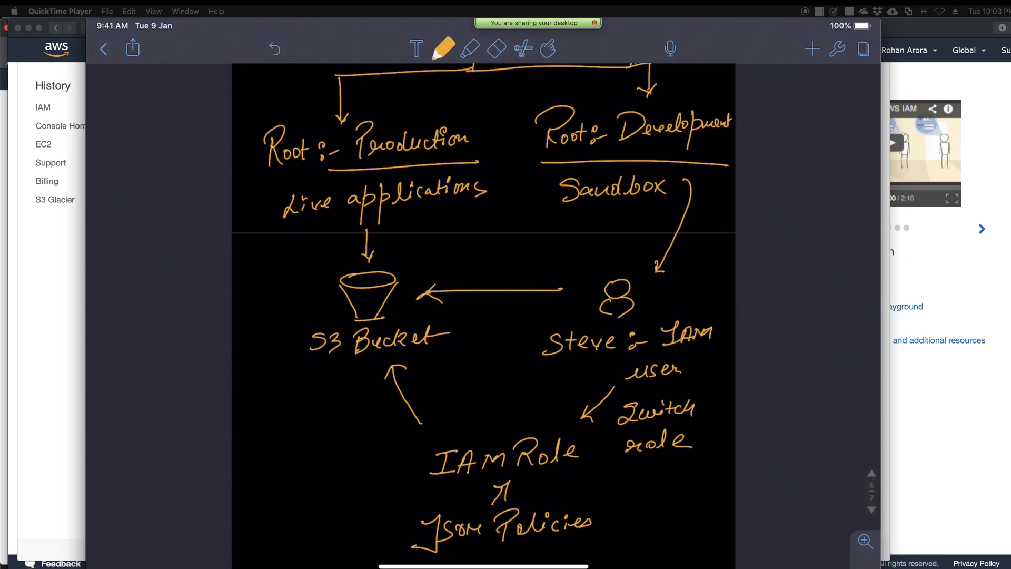
pyautogui.scroll(-2, 483, 315)
pyautogui.scroll(3, 483, 315)
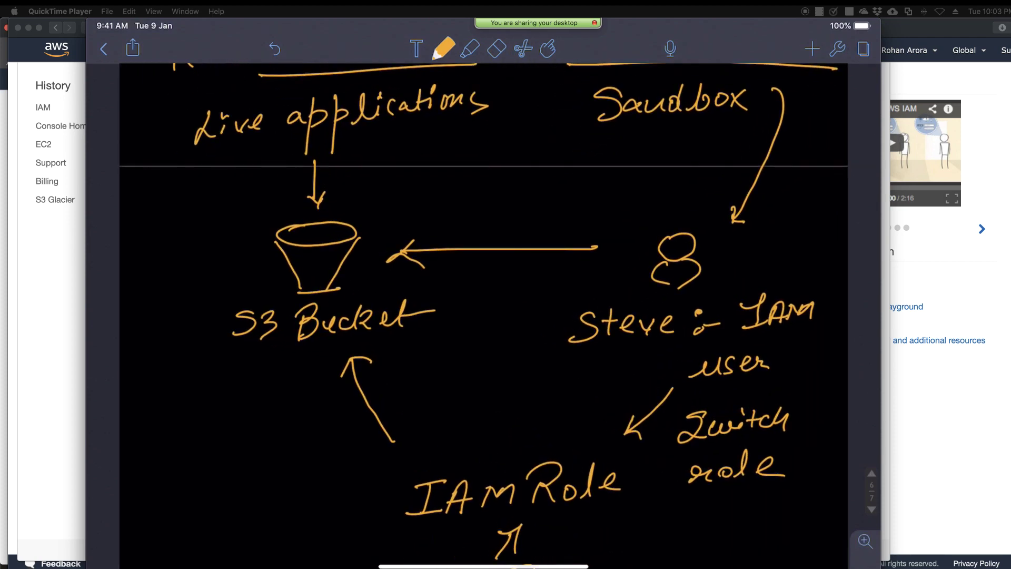
# Step: Write 'External' above the IAM user figure, then scroll up through the Space X diagram
pyautogui.moveTo(590, 184)
pyautogui.mouseDown()
pyautogui.moveTo(583, 215)
pyautogui.moveTo(611, 167)
pyautogui.moveTo(624, 211)
pyautogui.moveTo(669, 181)
pyautogui.moveTo(717, 178)
pyautogui.mouseUp()
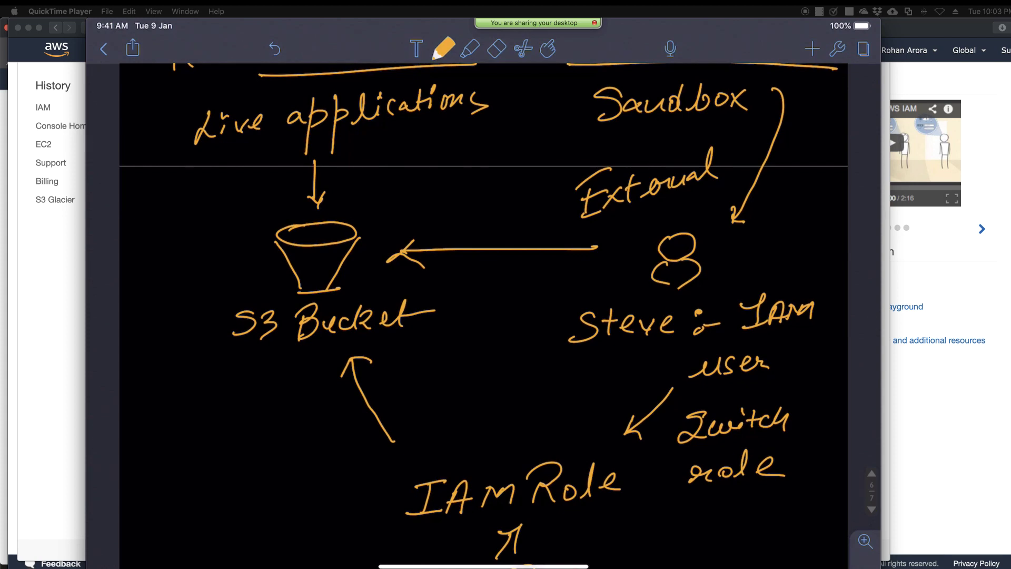
pyautogui.scroll(-5, 483, 316)
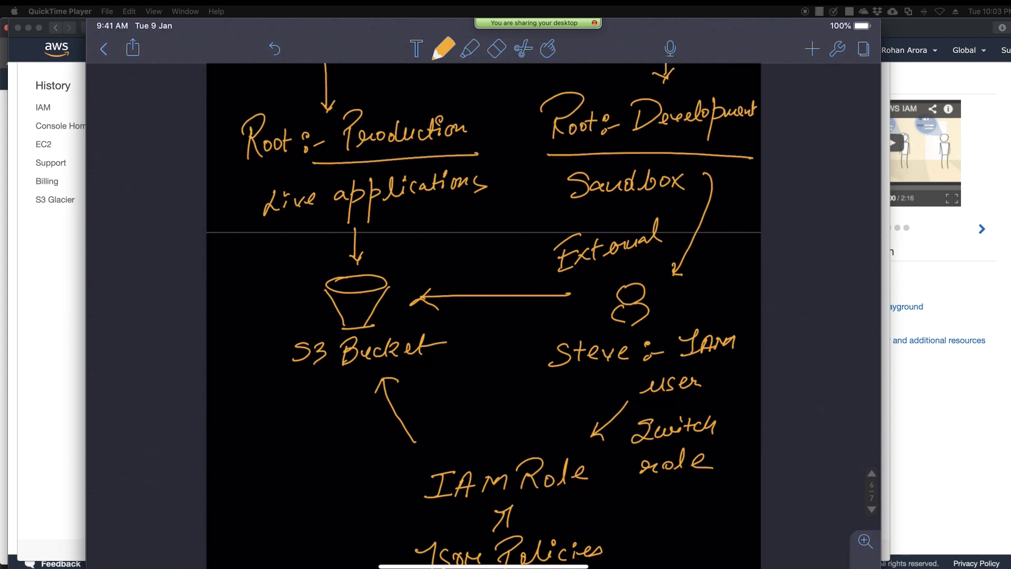
pyautogui.scroll(-4, 484, 316)
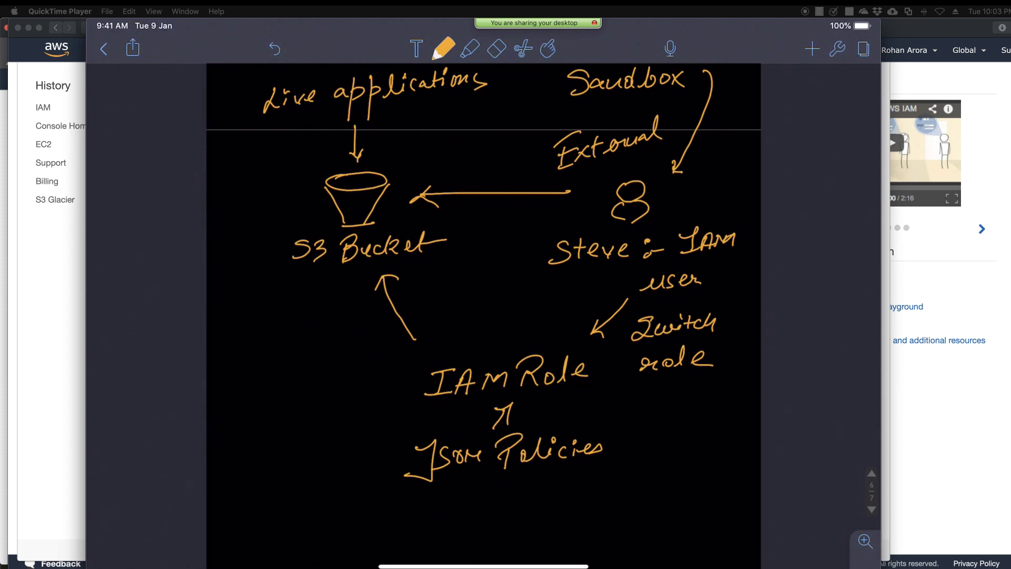
pyautogui.scroll(4, 497, 421)
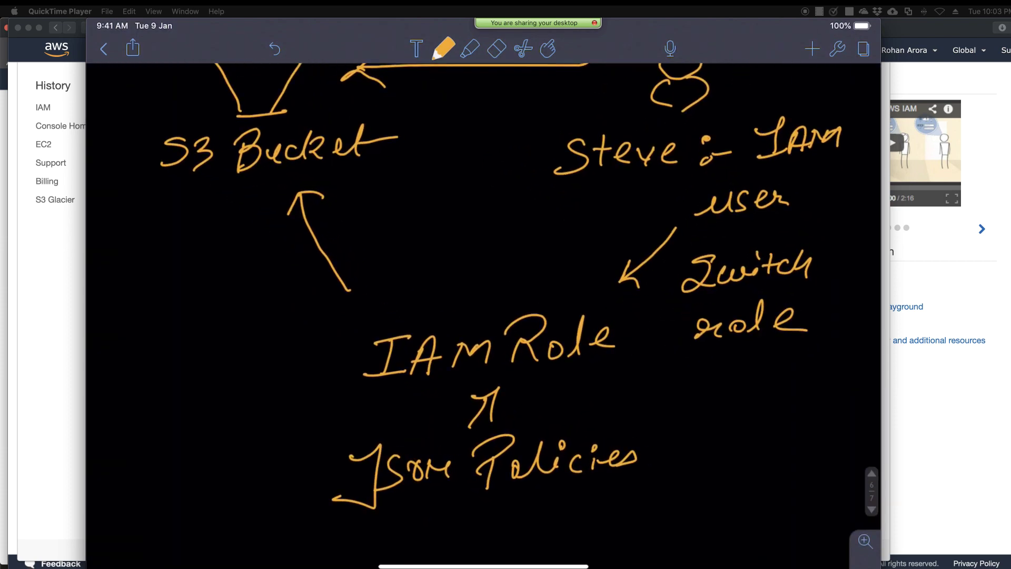
pyautogui.scroll(-4, 527, 414)
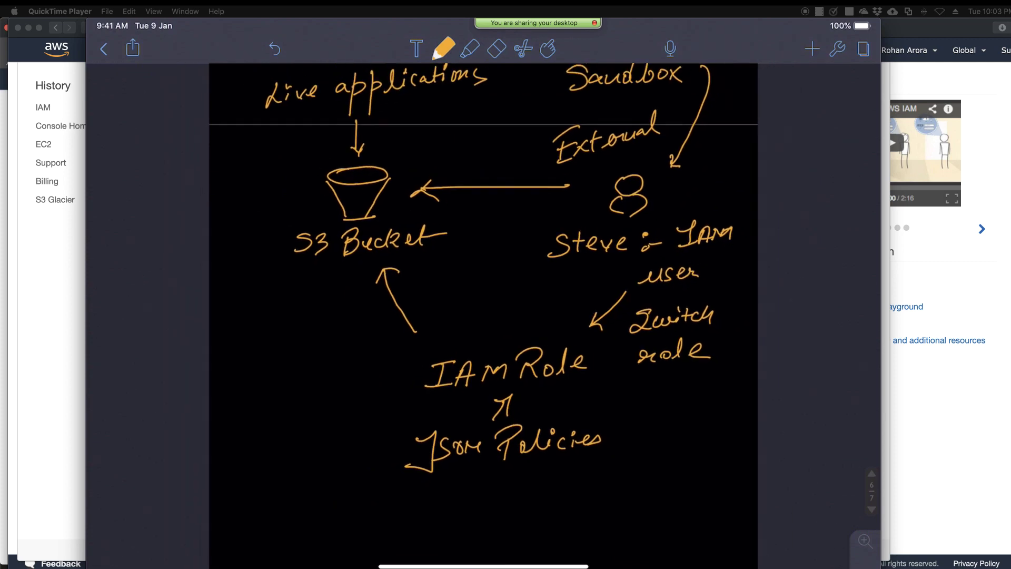
pyautogui.scroll(4, 498, 418)
pyautogui.scroll(6, 483, 316)
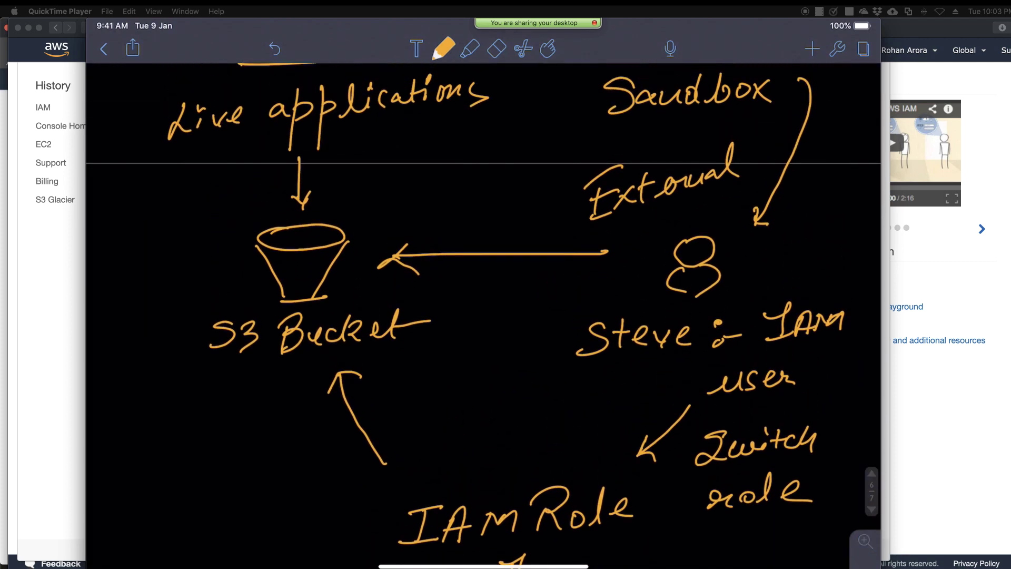
pyautogui.scroll(-4, 482, 397)
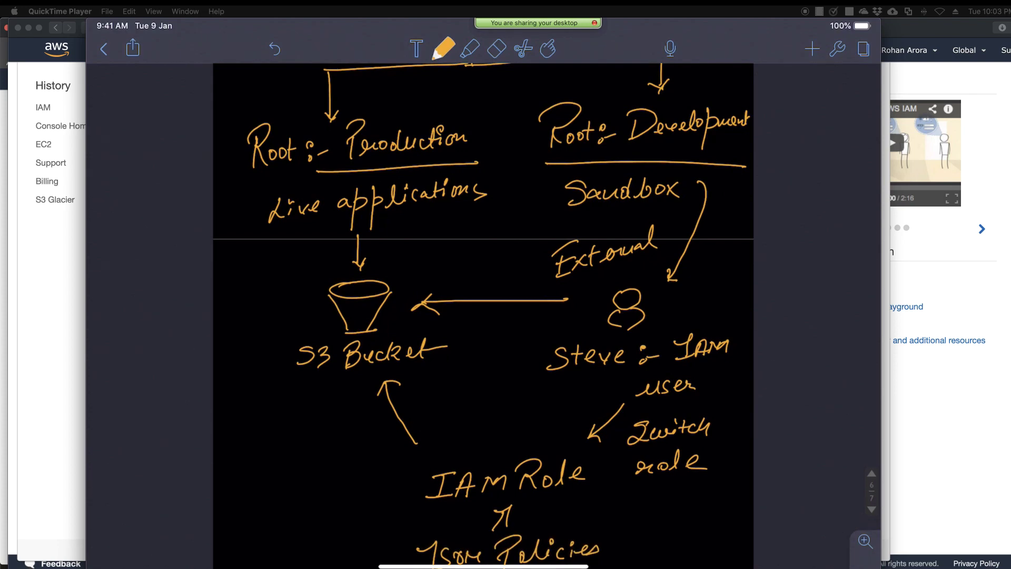
pyautogui.scroll(12, 483, 316)
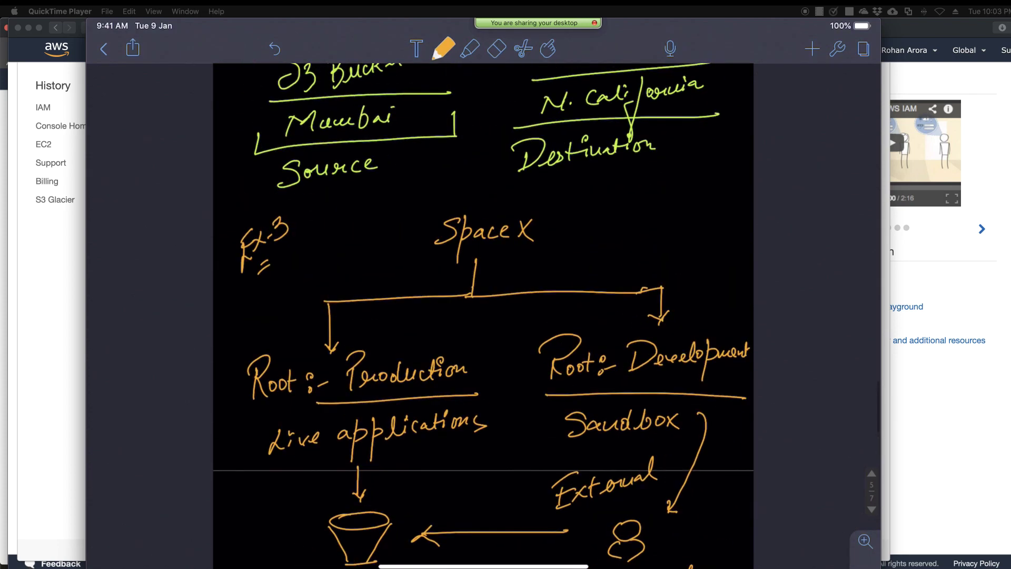
pyautogui.scroll(2, 483, 315)
pyautogui.scroll(-6, 483, 316)
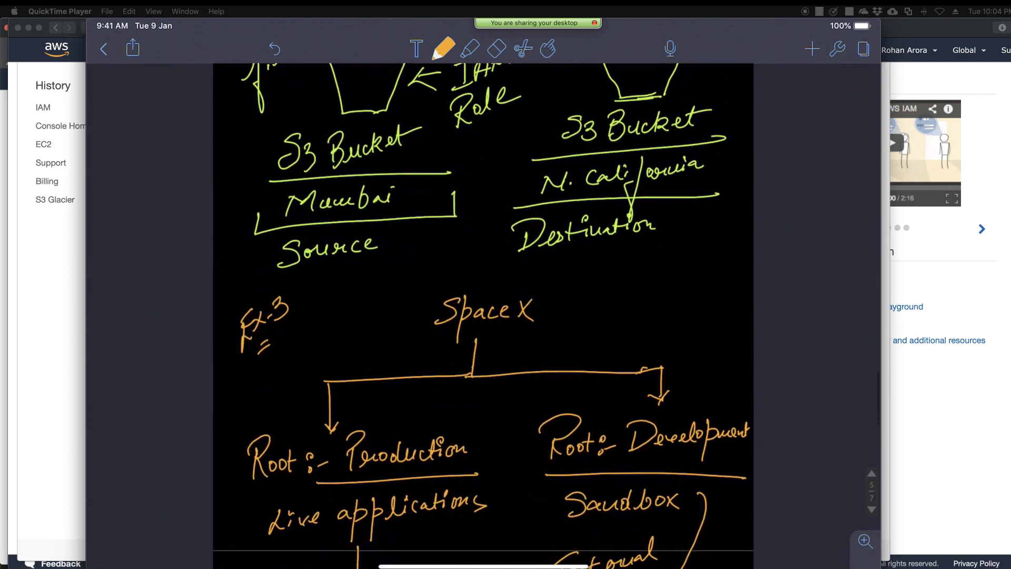
pyautogui.scroll(2, 483, 316)
pyautogui.scroll(2, 483, 316)
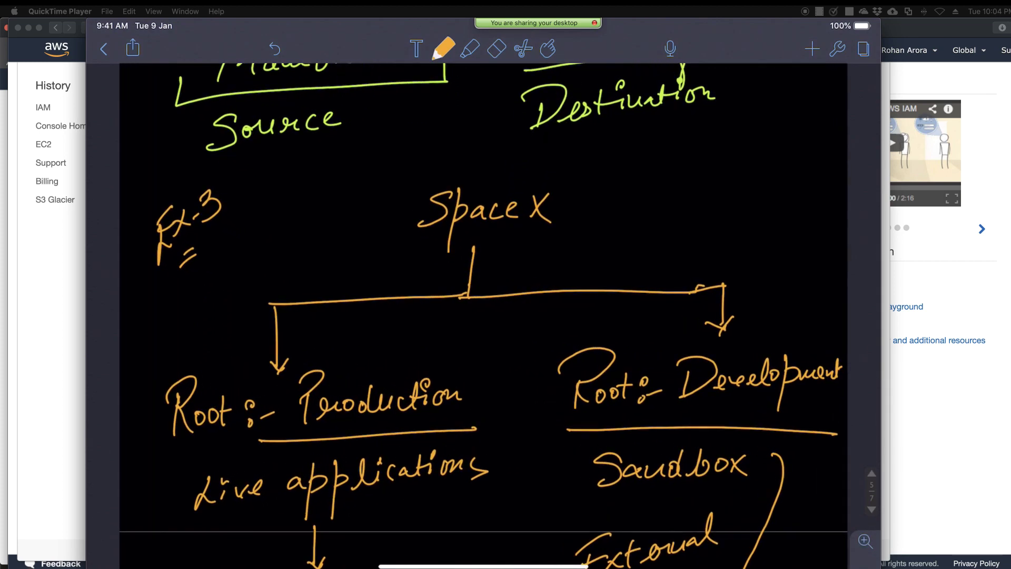
# Step: Finish the 'Cross Account' label beside SpaceX and write 'Access' under it
pyautogui.moveTo(637, 158)
pyautogui.mouseDown()
pyautogui.moveTo(635, 193)
pyautogui.moveTo(662, 178)
pyautogui.moveTo(751, 180)
pyautogui.moveTo(825, 169)
pyautogui.moveTo(837, 158)
pyautogui.mouseUp()
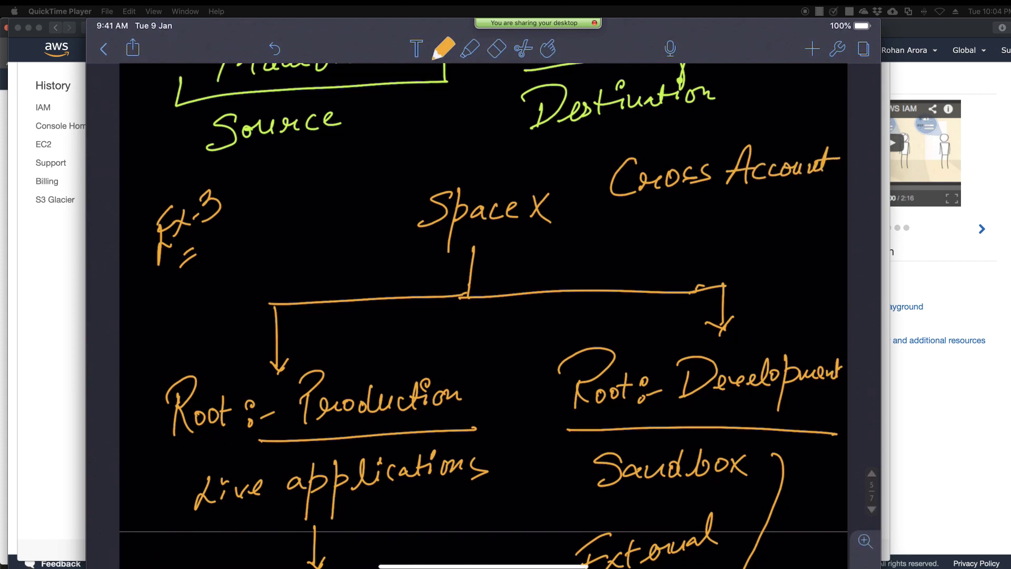
pyautogui.moveTo(632, 261)
pyautogui.mouseDown()
pyautogui.moveTo(656, 263)
pyautogui.moveTo(668, 244)
pyautogui.mouseUp()
pyautogui.moveTo(683, 236)
pyautogui.mouseDown()
pyautogui.moveTo(667, 252)
pyautogui.moveTo(725, 232)
pyautogui.mouseUp()
pyautogui.moveTo(725, 231); pyautogui.dragTo(756, 243)
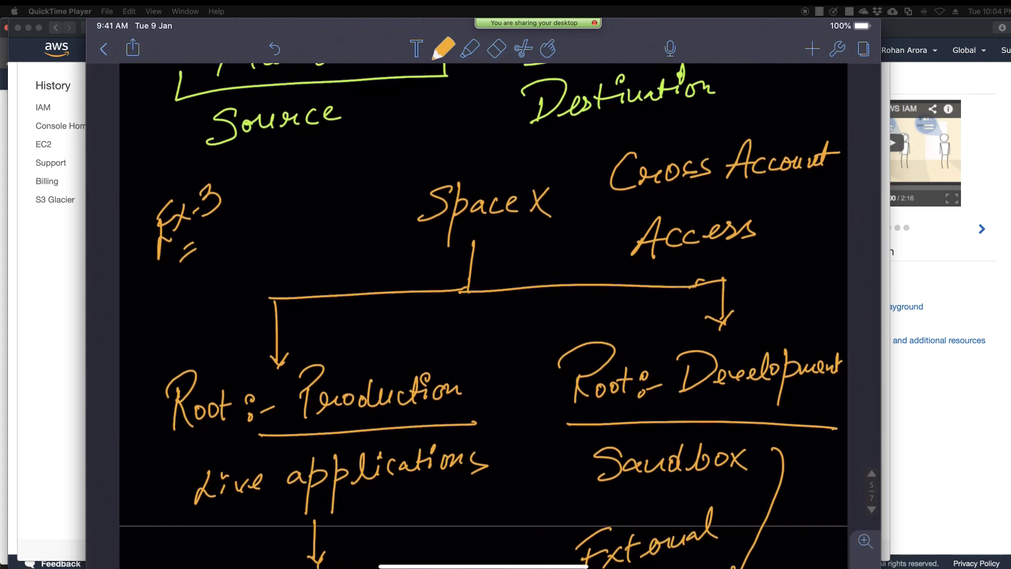
# Step: Scroll the notes back to the Ex 1 diagram of the EC2 instance, S3 Bucket and IAM Role
pyautogui.scroll(-2, 483, 315)
pyautogui.scroll(-10, 483, 316)
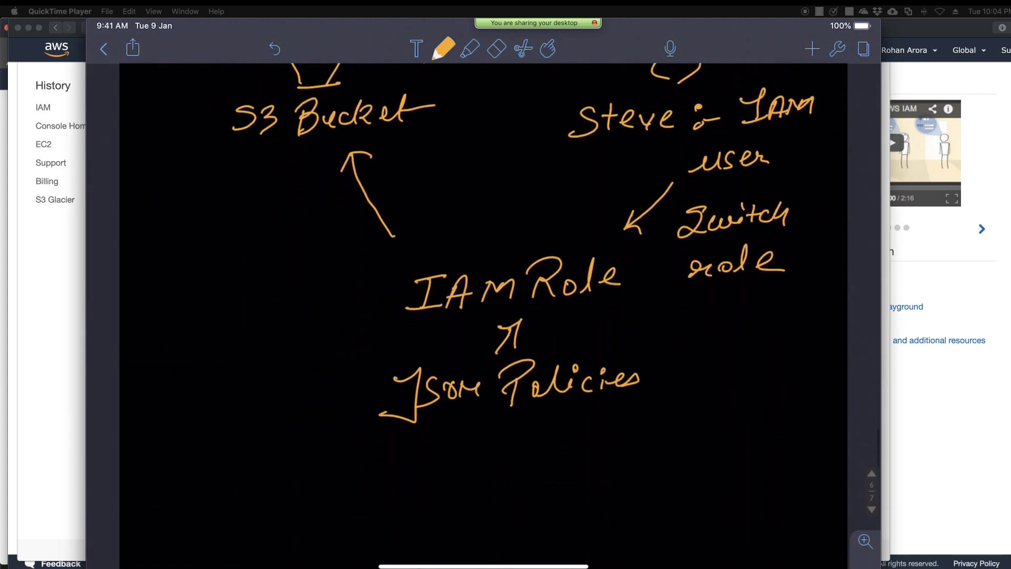
pyautogui.scroll(-4, 483, 316)
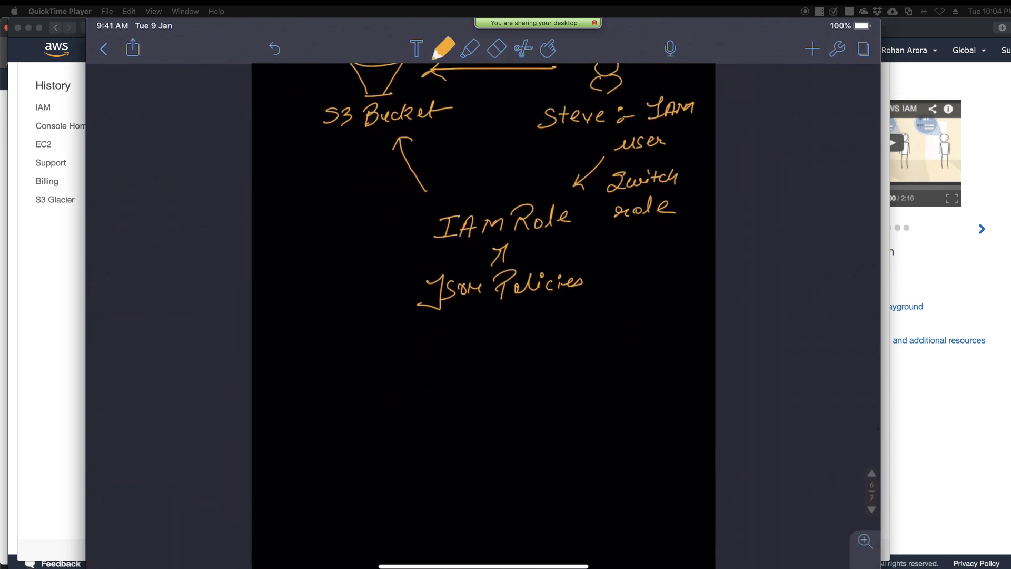
pyautogui.scroll(3, 483, 316)
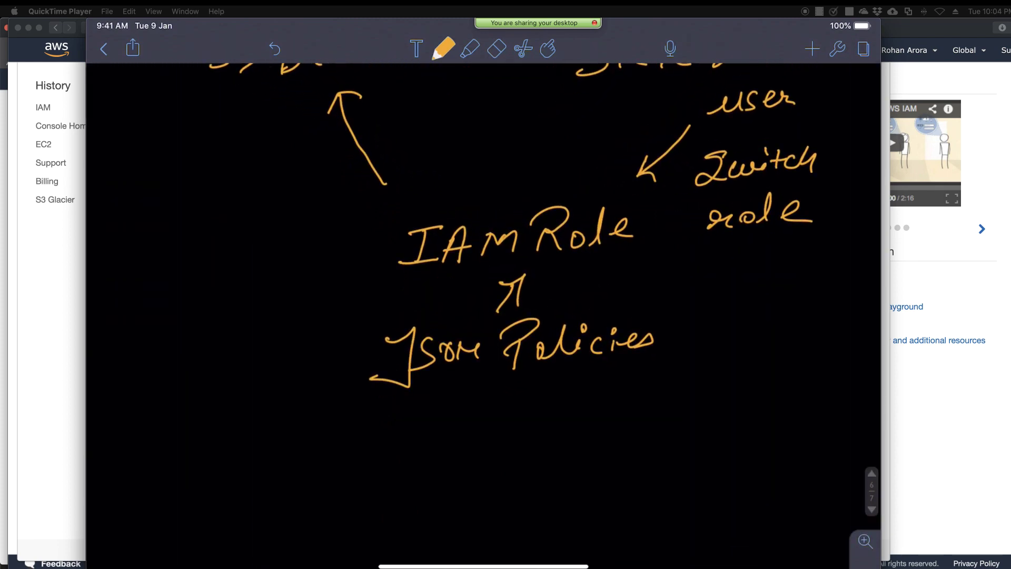
pyautogui.scroll(8, 483, 316)
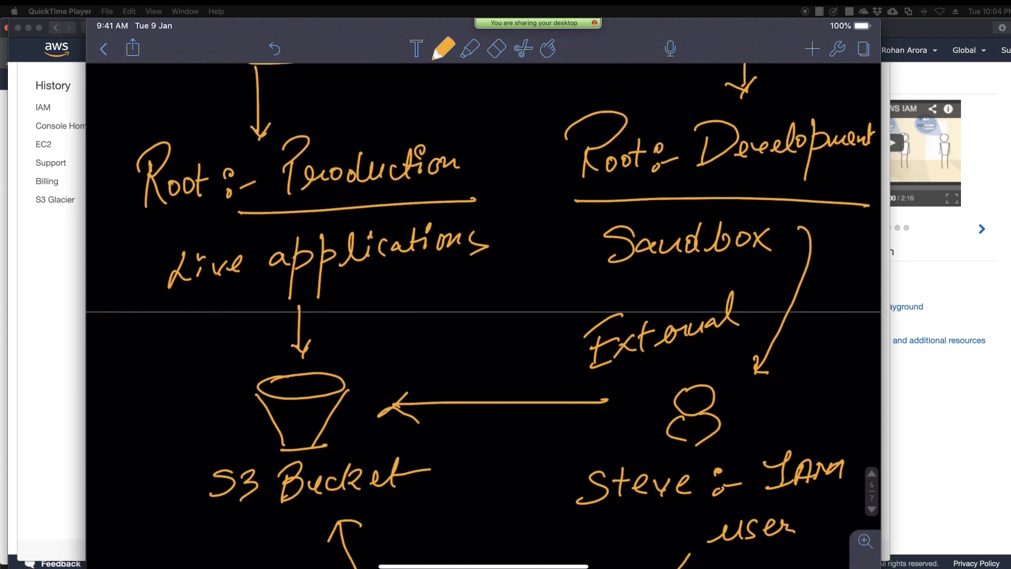
pyautogui.scroll(-5, 483, 315)
pyautogui.scroll(5, 483, 316)
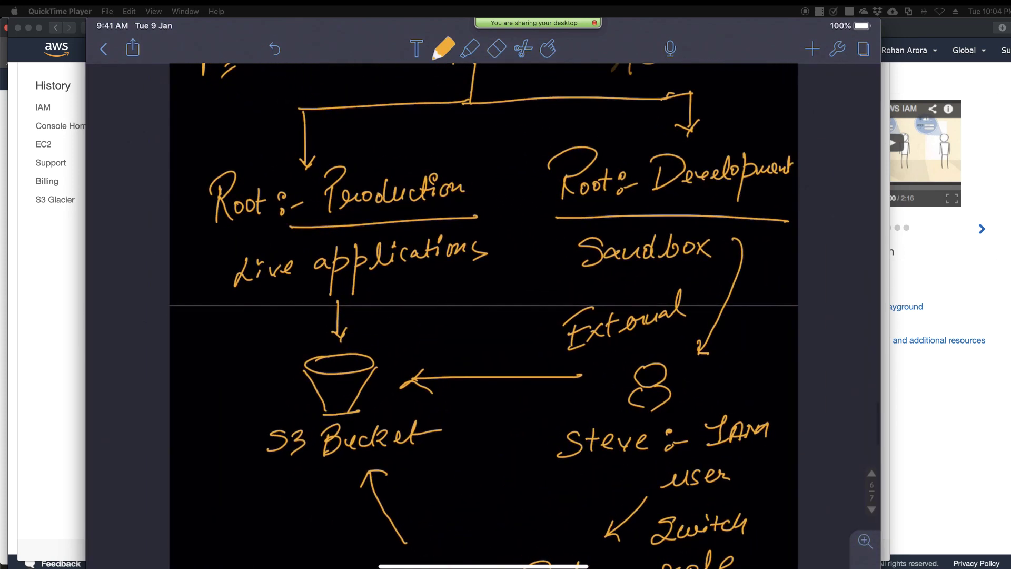
pyautogui.scroll(3, 483, 316)
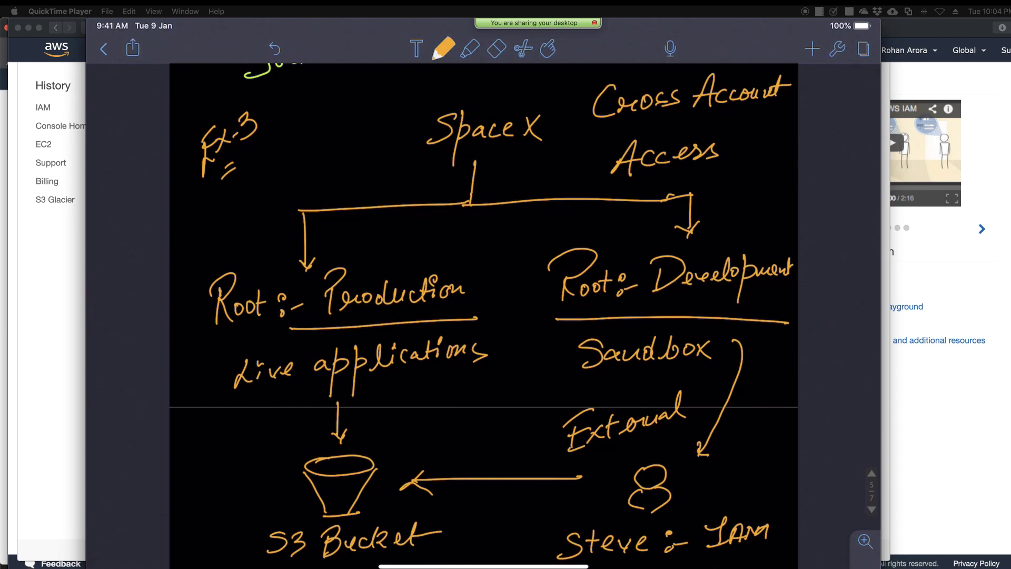
pyautogui.scroll(15, 483, 316)
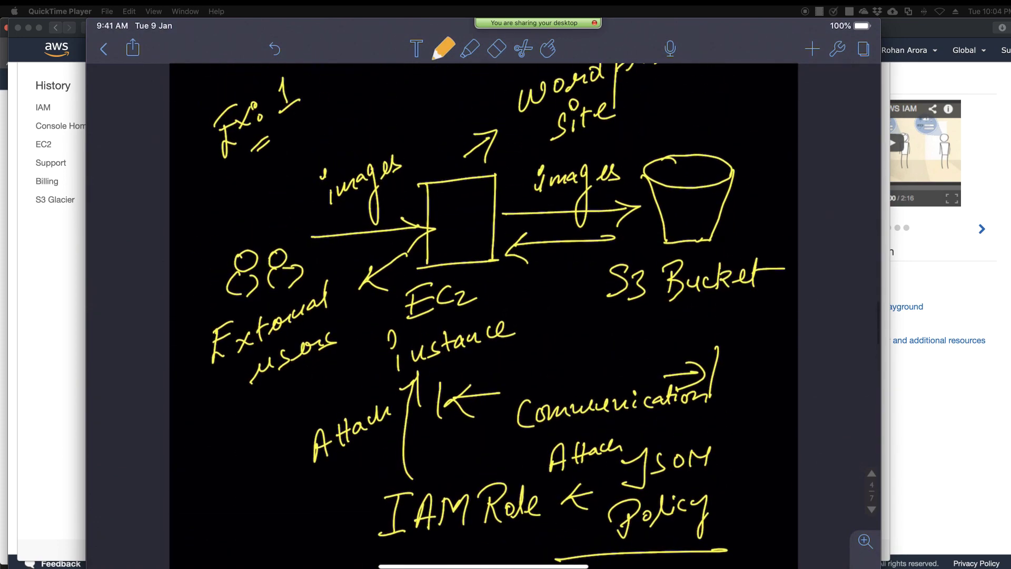
pyautogui.scroll(-15, 483, 316)
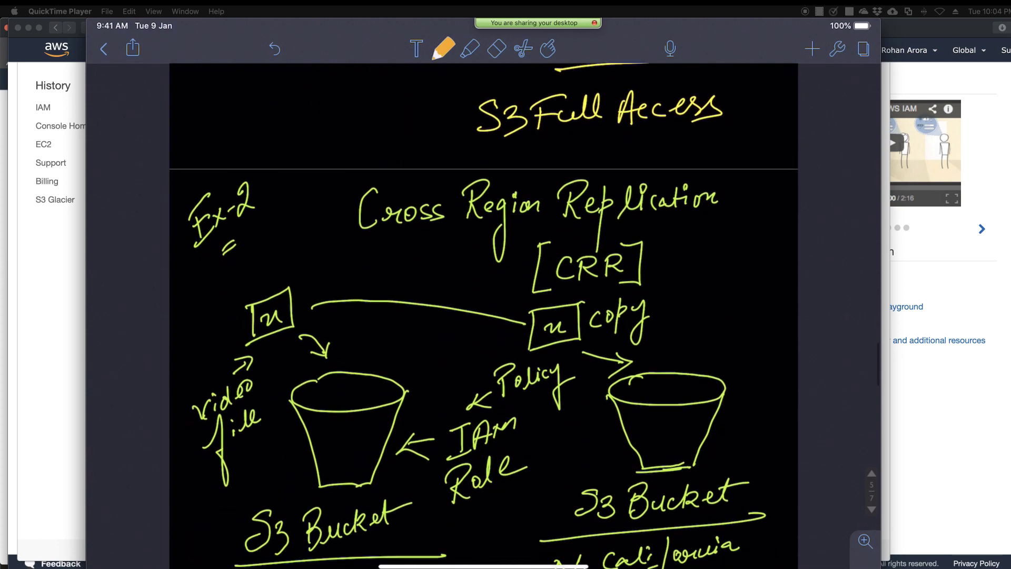
pyautogui.scroll(-12, 483, 316)
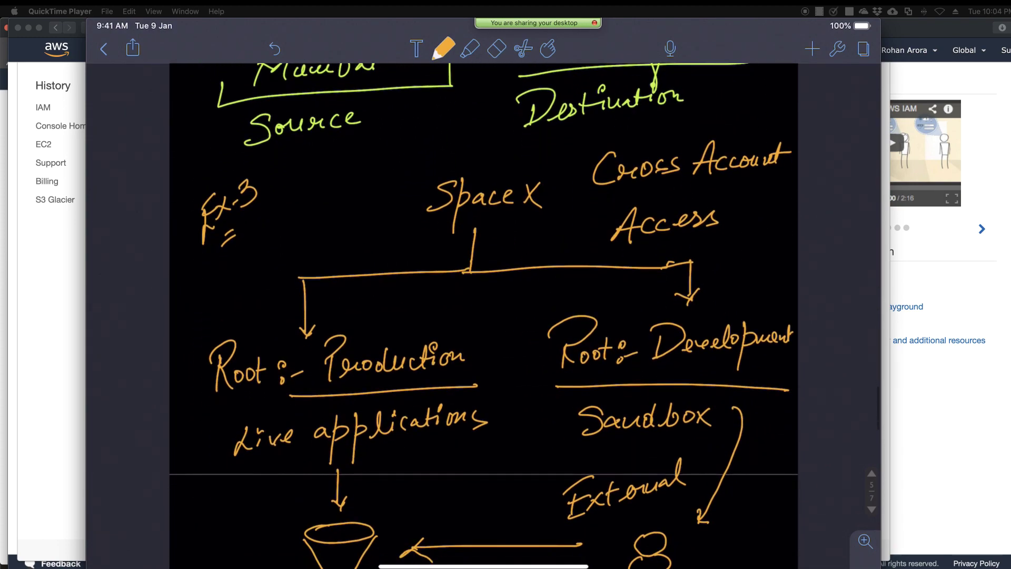
pyautogui.scroll(-2, 483, 316)
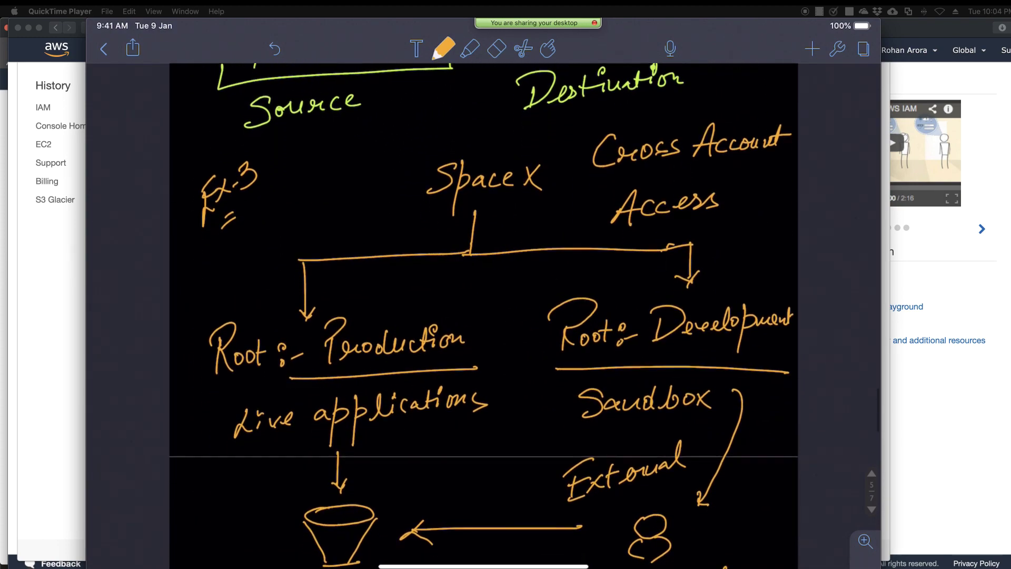
pyautogui.scroll(15, 483, 315)
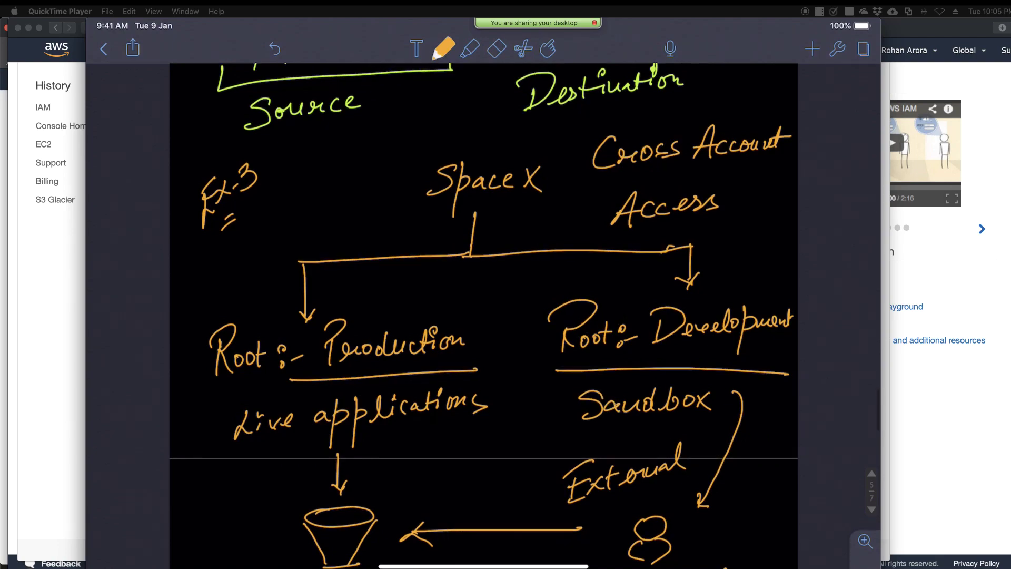
pyautogui.scroll(-5, 483, 316)
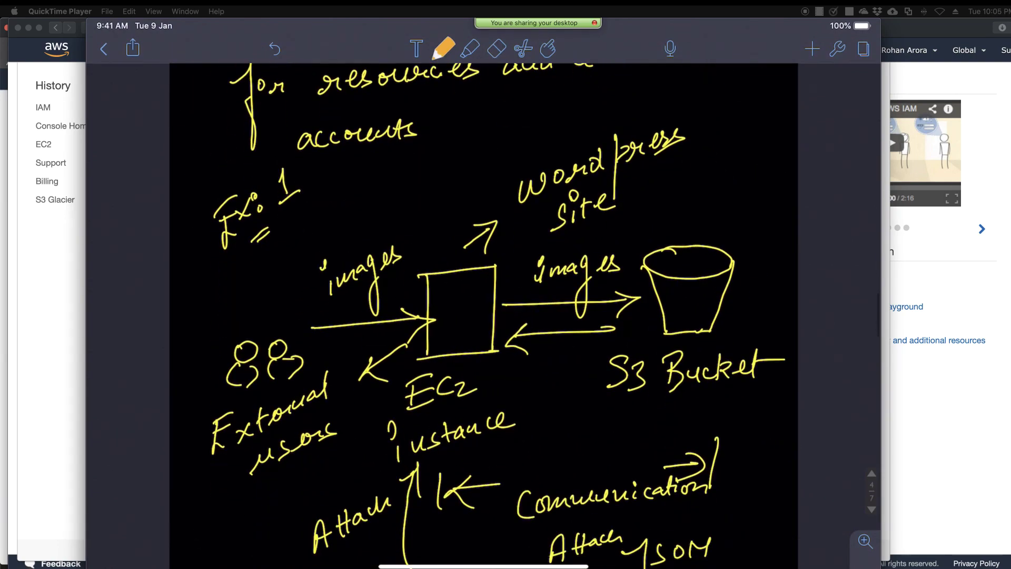
pyautogui.scroll(-2, 483, 316)
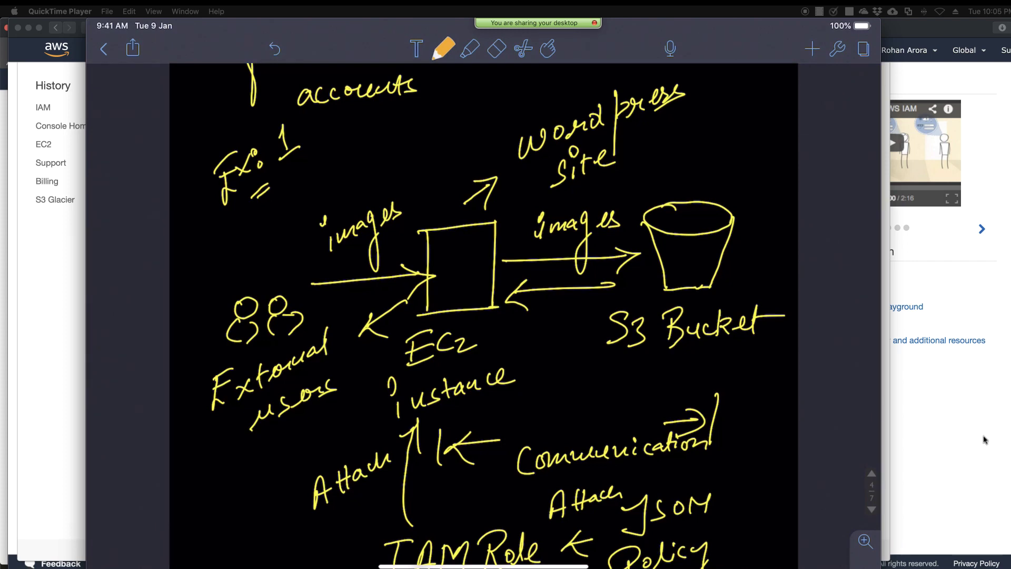
# Step: Return to the AWS console in Safari, dismiss the services list, and open IAM Roles
pyautogui.click(954, 422)
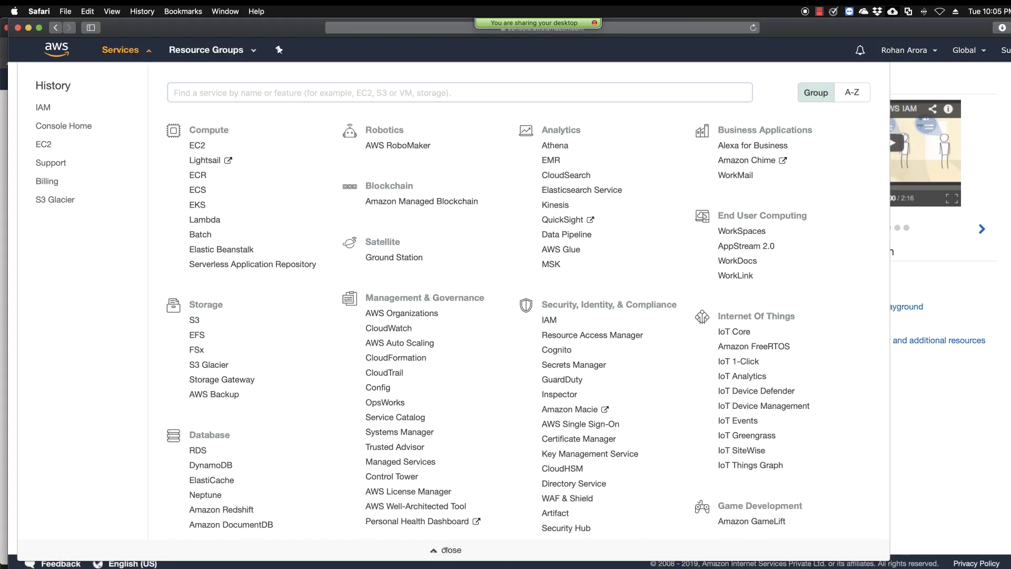
pyautogui.click(448, 551)
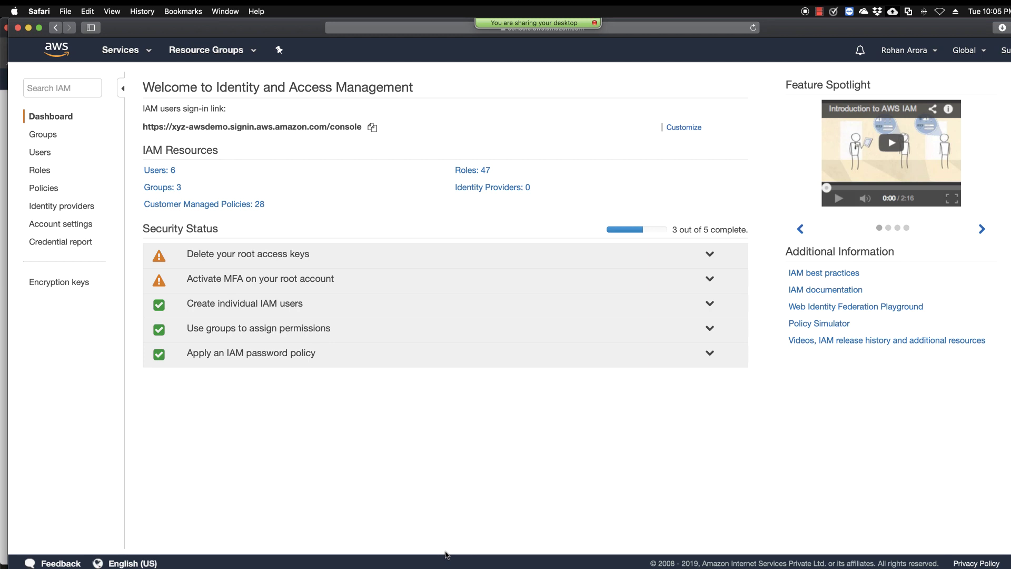
pyautogui.click(465, 170)
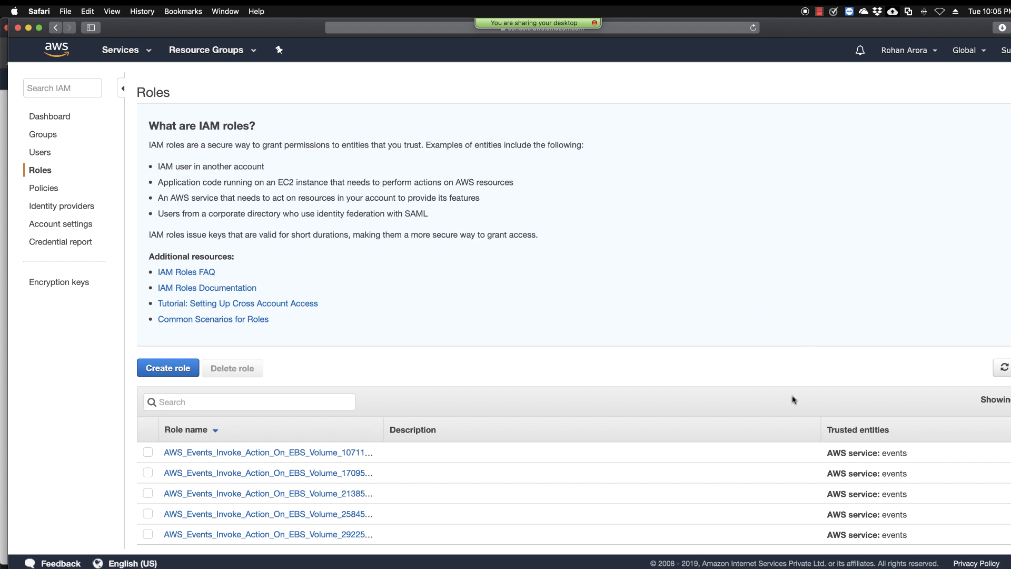
pyautogui.scroll(-5, 521, 482)
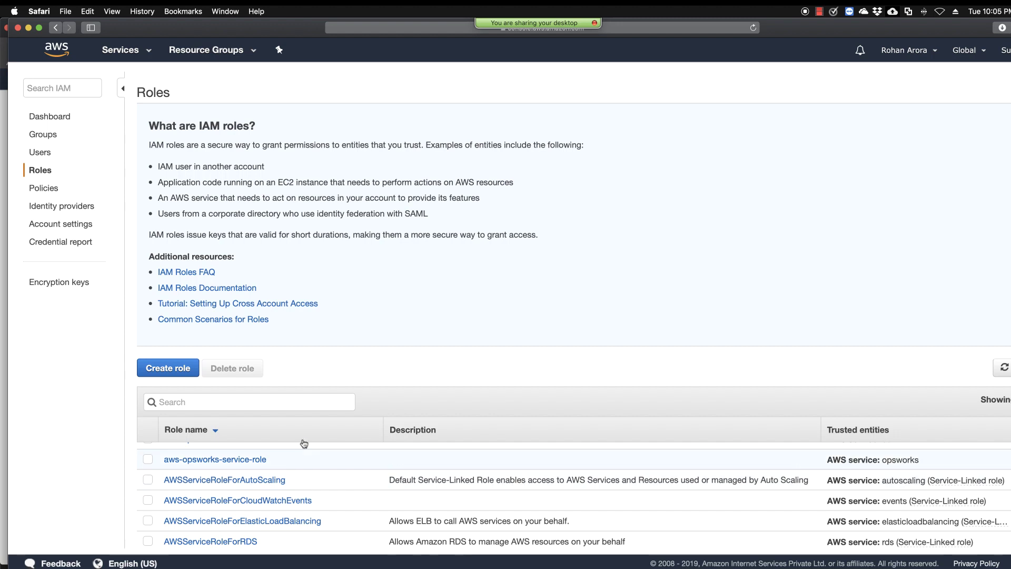
# Step: Start a new IAM role with EC2 as the trusted AWS service and proceed to permissions
pyautogui.click(165, 374)
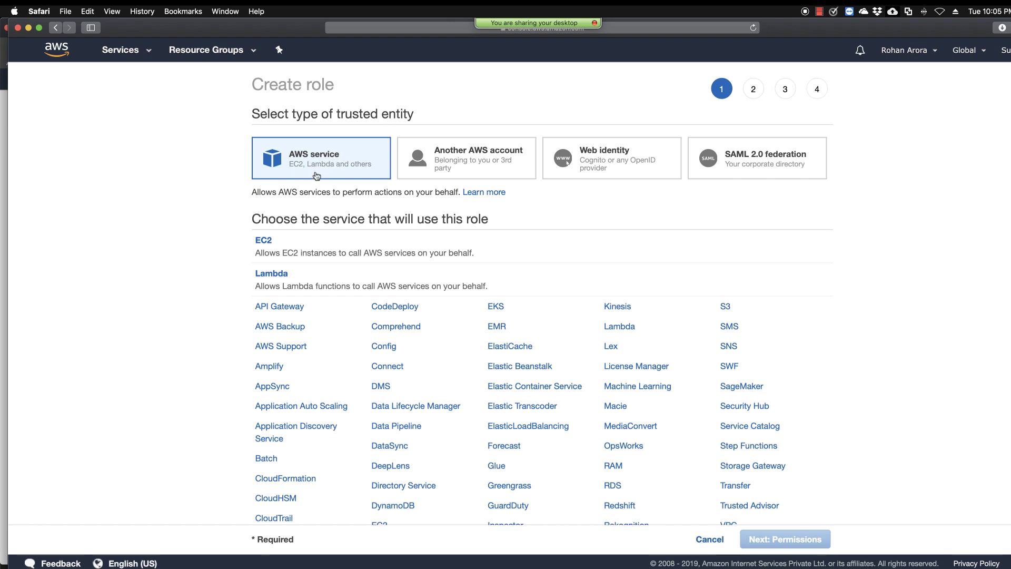
pyautogui.moveTo(262, 218); pyautogui.dragTo(488, 218)
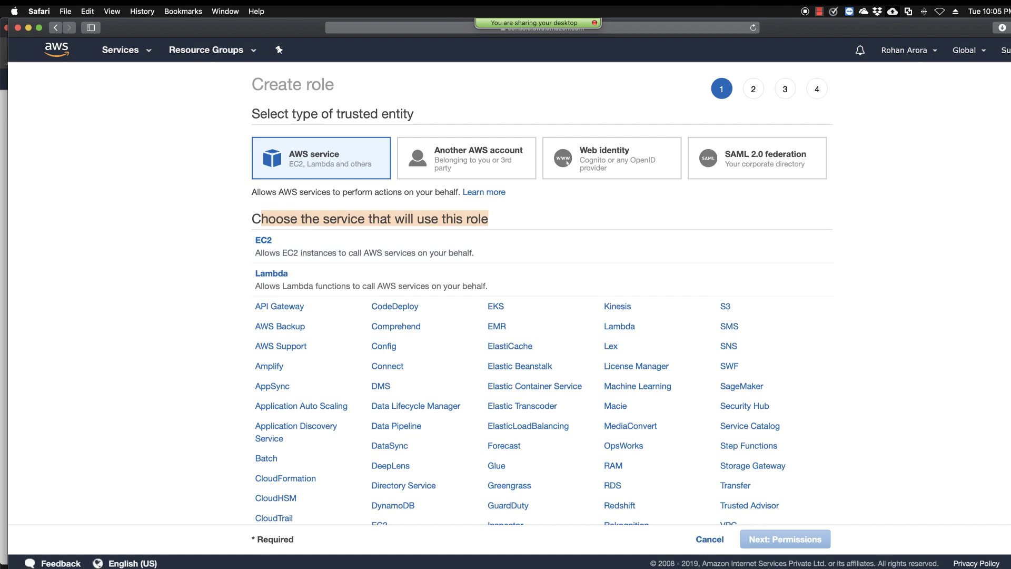
pyautogui.press('super+Tab')
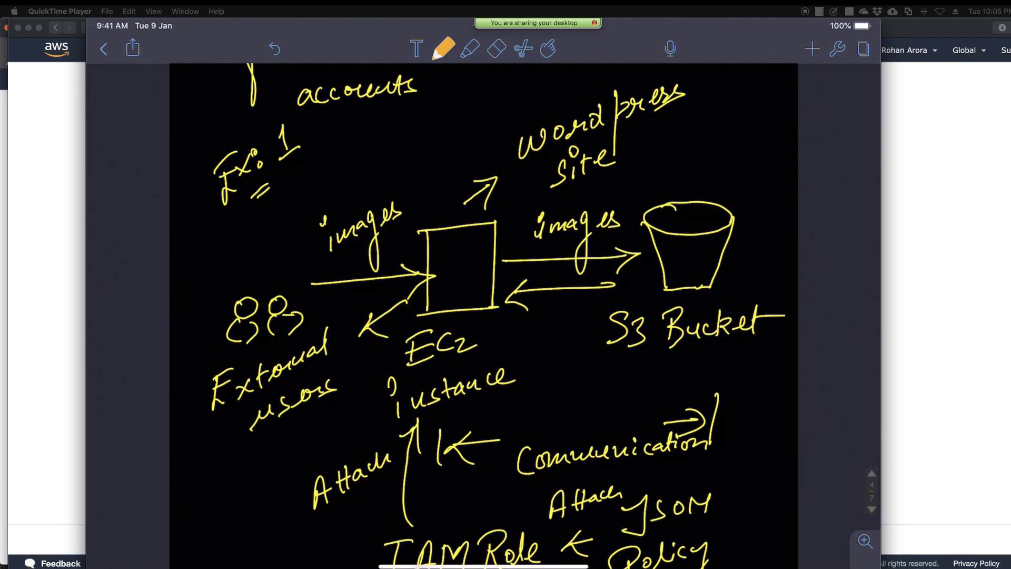
pyautogui.press('super+Tab')
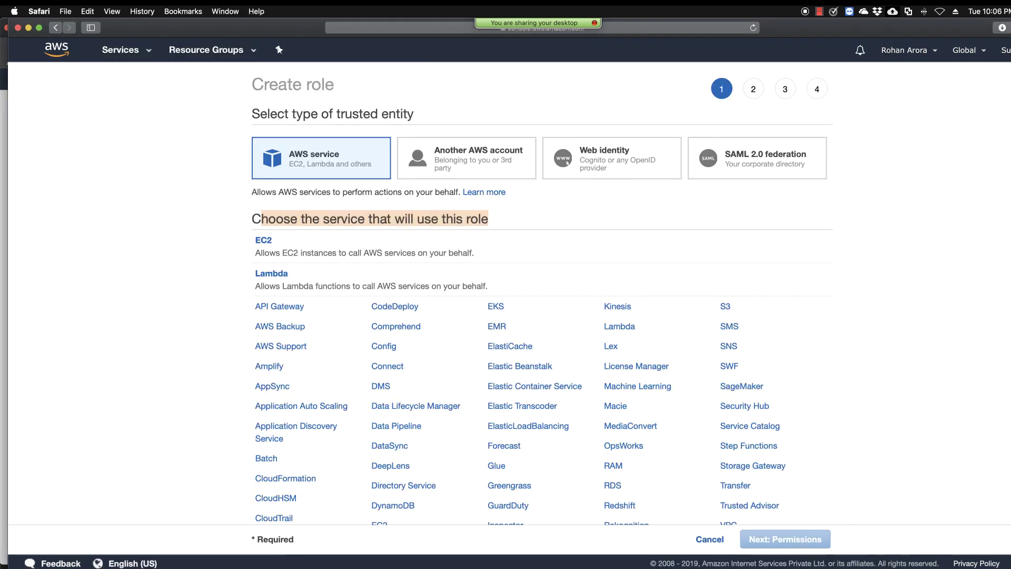
pyautogui.click(267, 242)
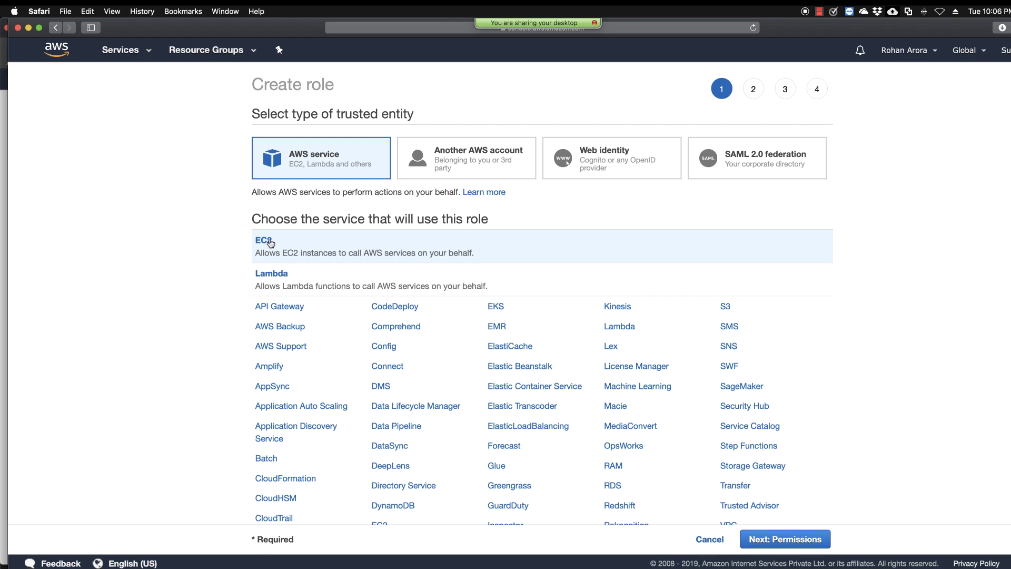
pyautogui.click(815, 546)
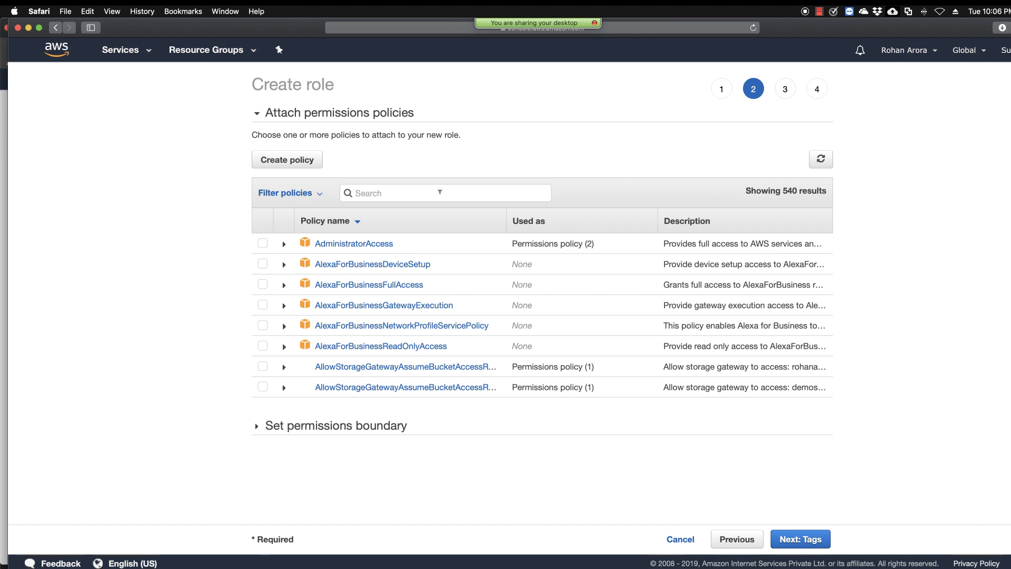
# Step: Attach the AmazonS3FullAccess policy to the role and skip tags to reach review
pyautogui.write('s3')
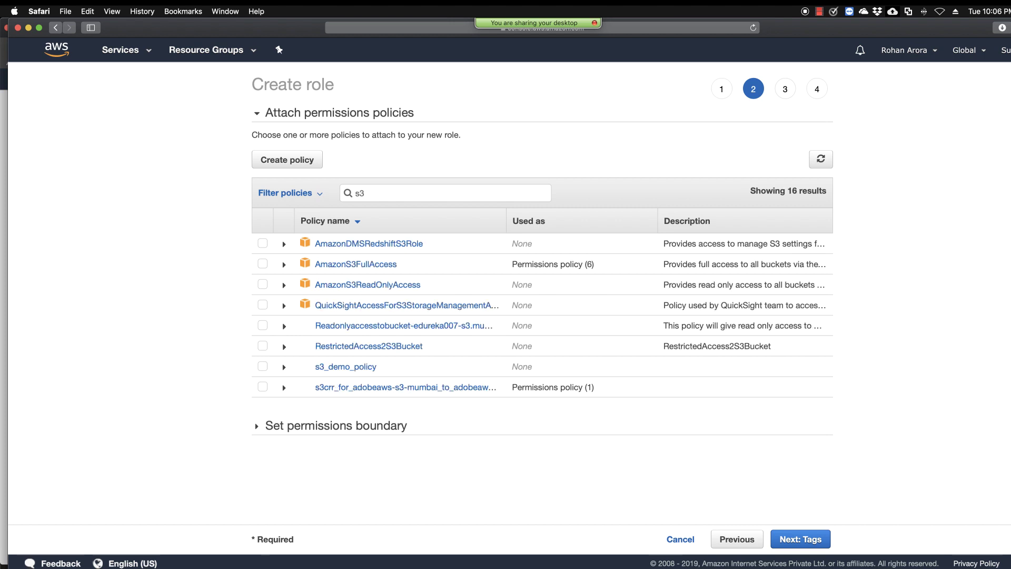
pyautogui.click(262, 263)
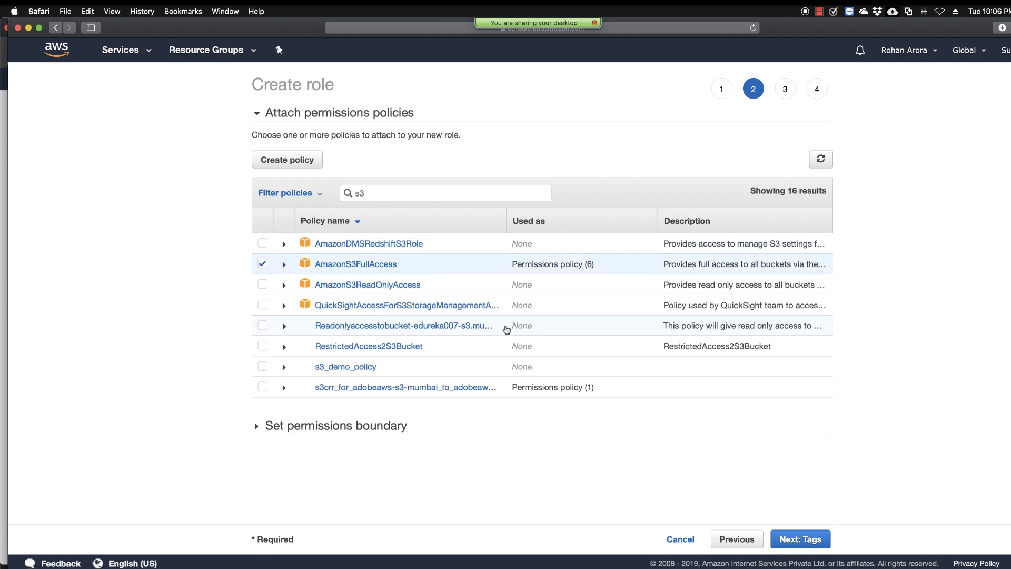
pyautogui.click(284, 265)
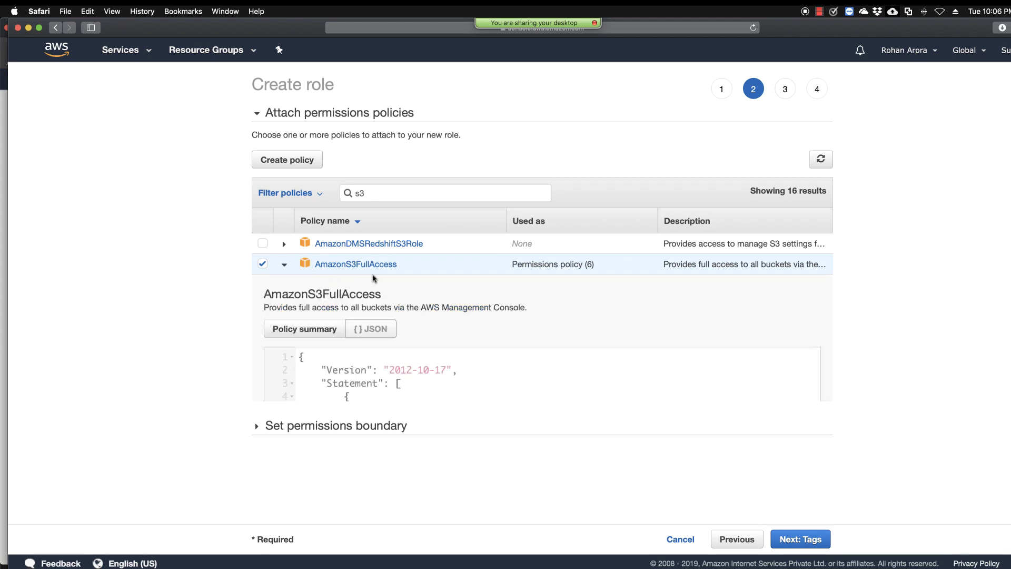
pyautogui.scroll(-1, 441, 328)
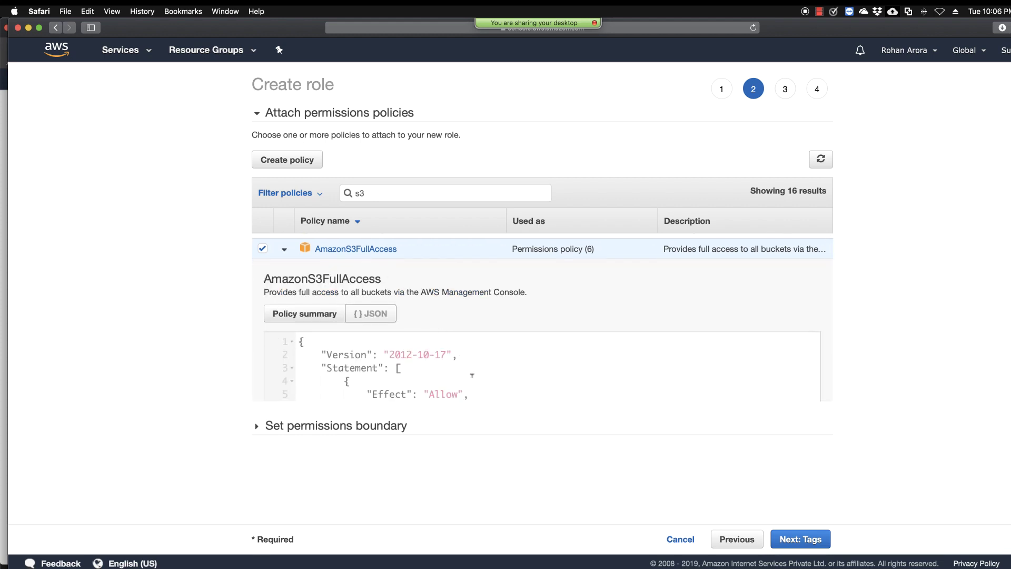
pyautogui.click(797, 538)
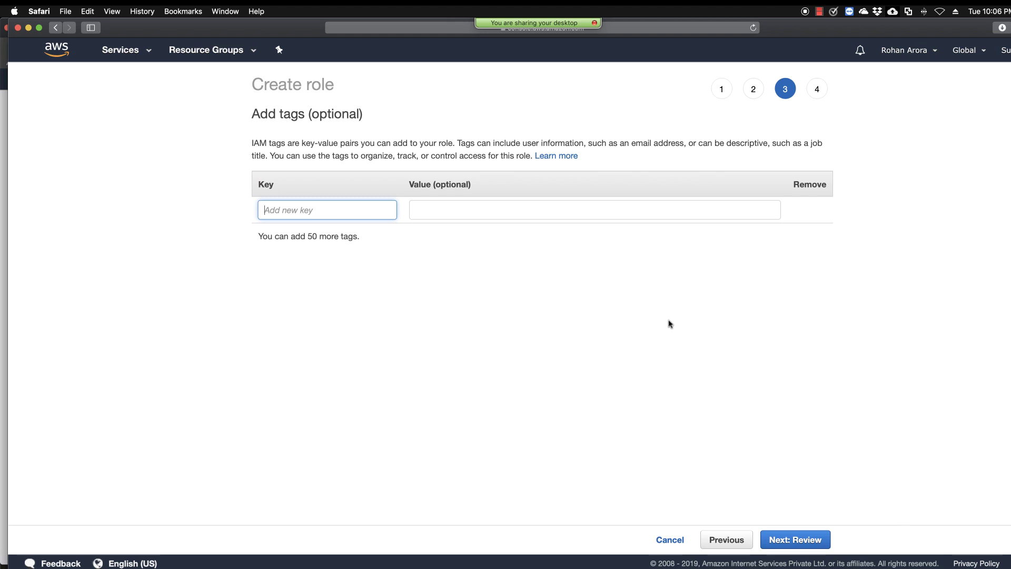
pyautogui.click(827, 549)
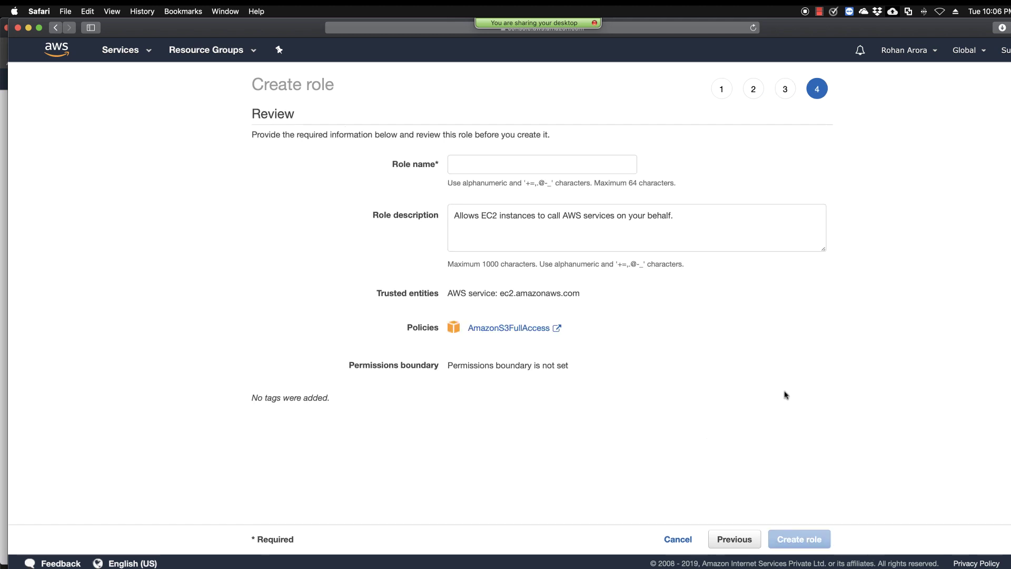
# Step: Name the role AccessS3BucketRole and create it
pyautogui.click(517, 163)
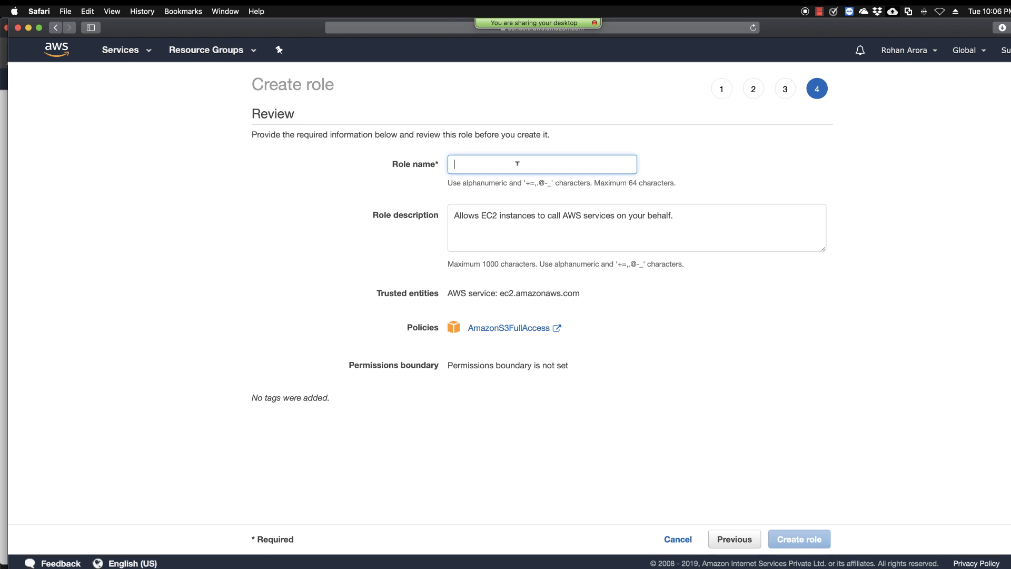
pyautogui.write('Acc')
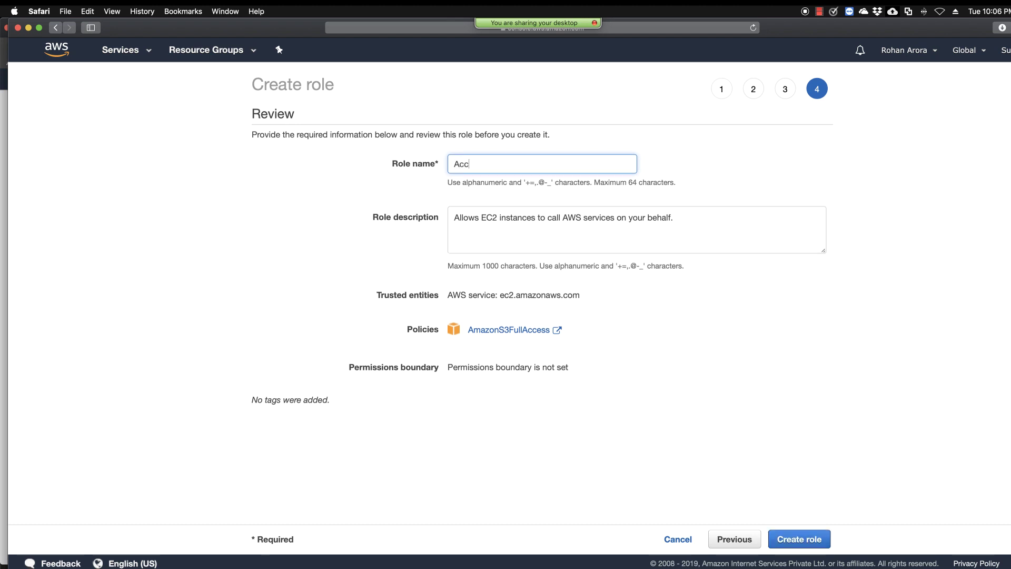
pyautogui.write('essS3BucketRole')
pyautogui.moveTo(694, 214); pyautogui.dragTo(447, 218)
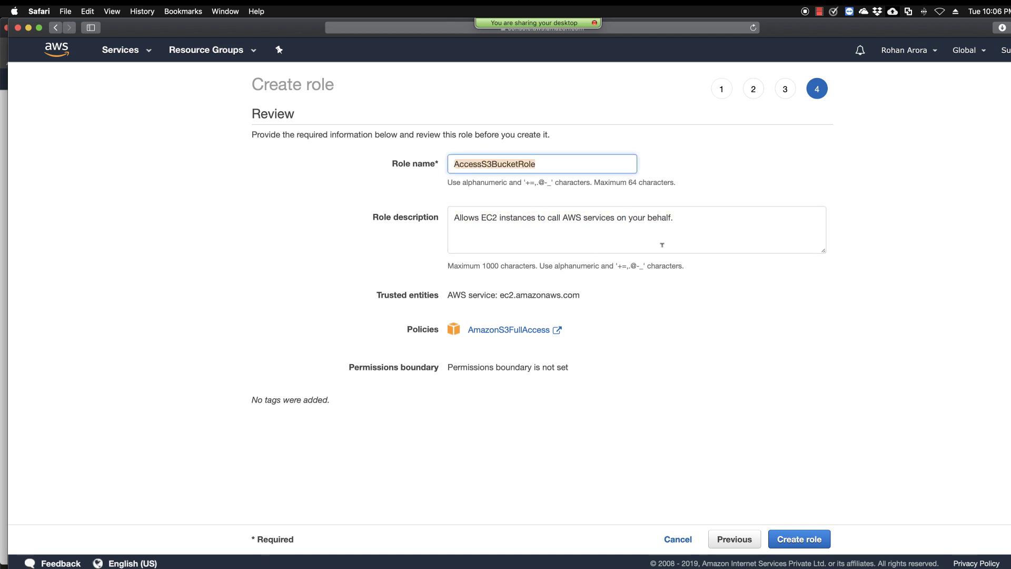
pyautogui.click(570, 324)
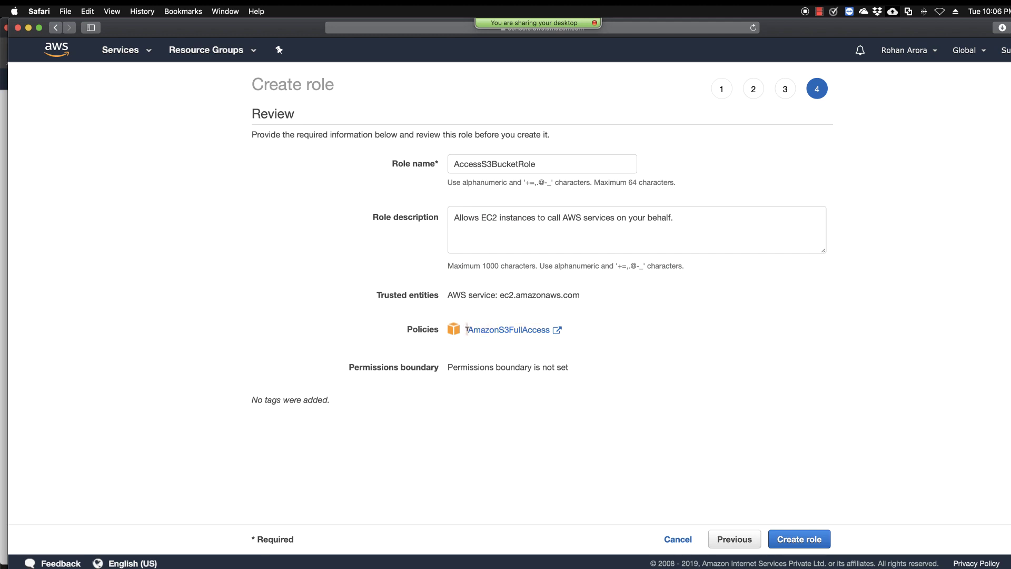
pyautogui.click(801, 546)
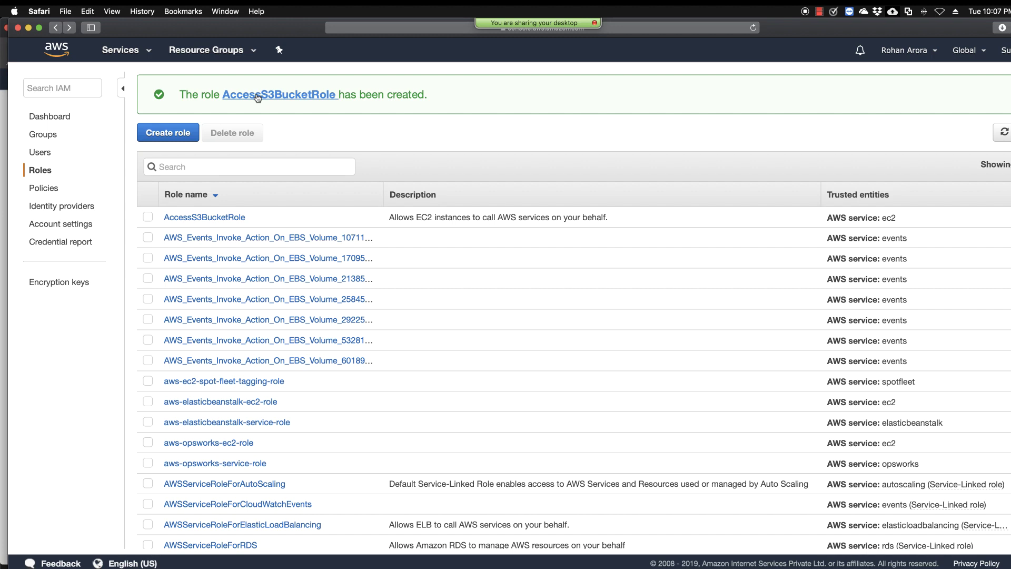
# Step: Open the AccessS3BucketRole summary and highlight its AmazonS3FullAccess policy
pyautogui.click(179, 217)
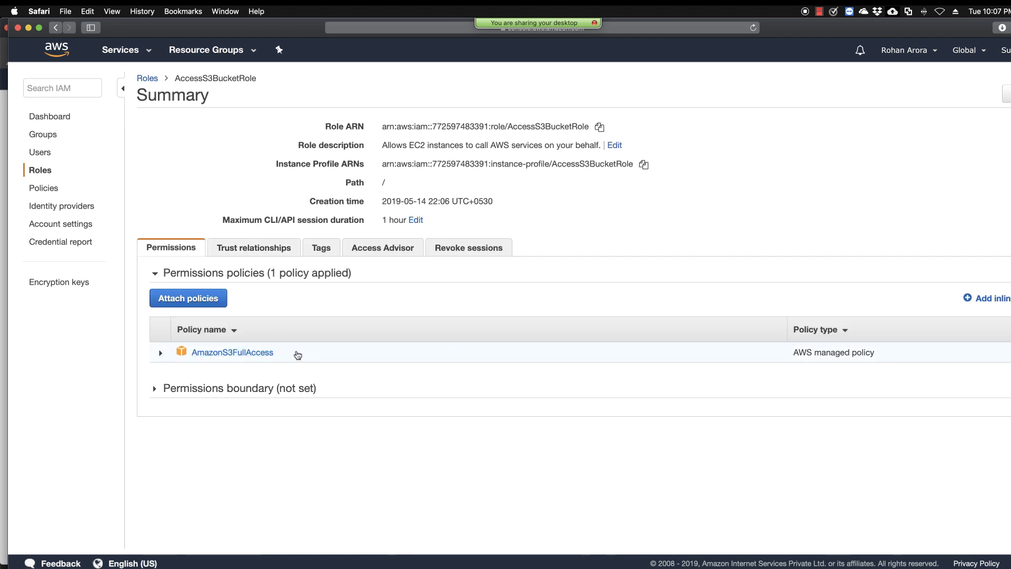
pyautogui.moveTo(297, 356); pyautogui.dragTo(215, 352)
pyautogui.click(274, 328)
pyautogui.moveTo(293, 356); pyautogui.dragTo(210, 352)
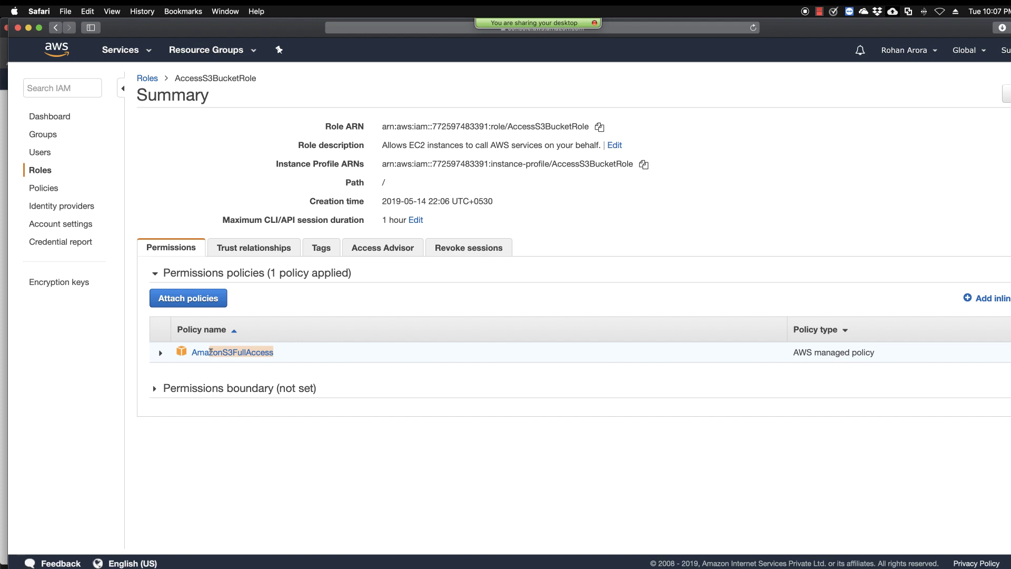
# Step: Open the EC2 console in a new tab and switch to it
pyautogui.click(147, 53)
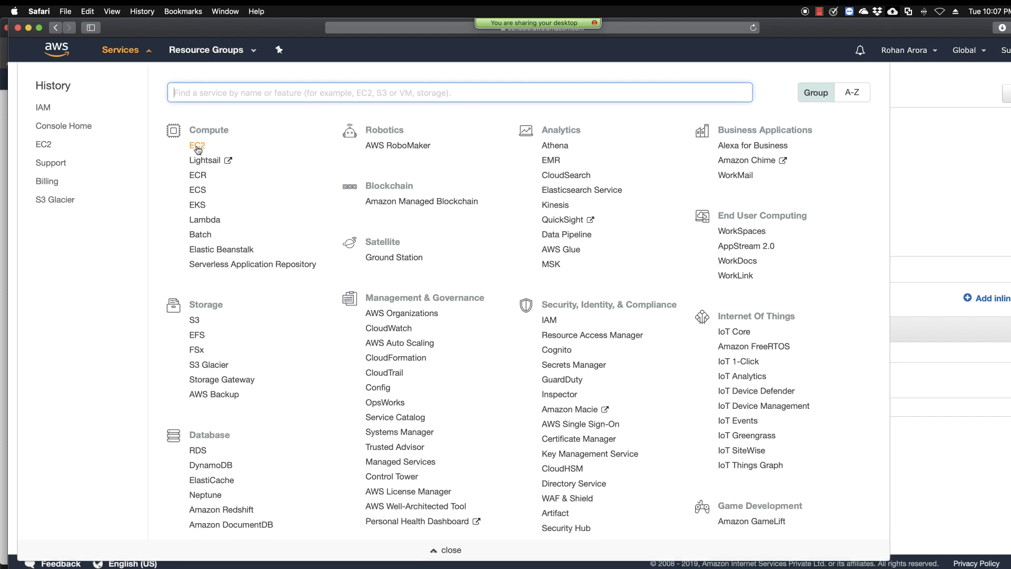
pyautogui.rightClick(198, 146)
pyautogui.click(215, 151)
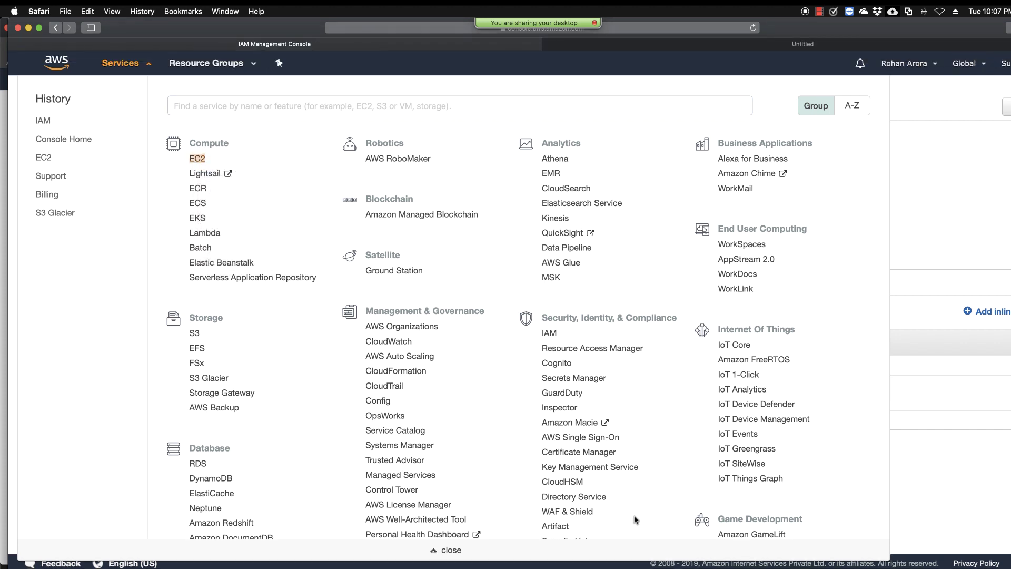
pyautogui.click(464, 562)
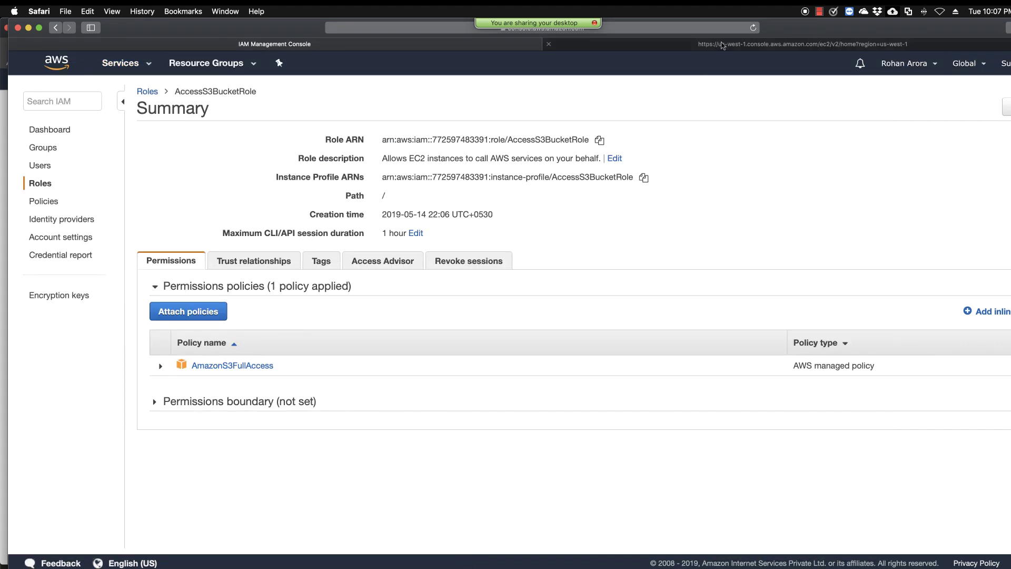
pyautogui.click(722, 46)
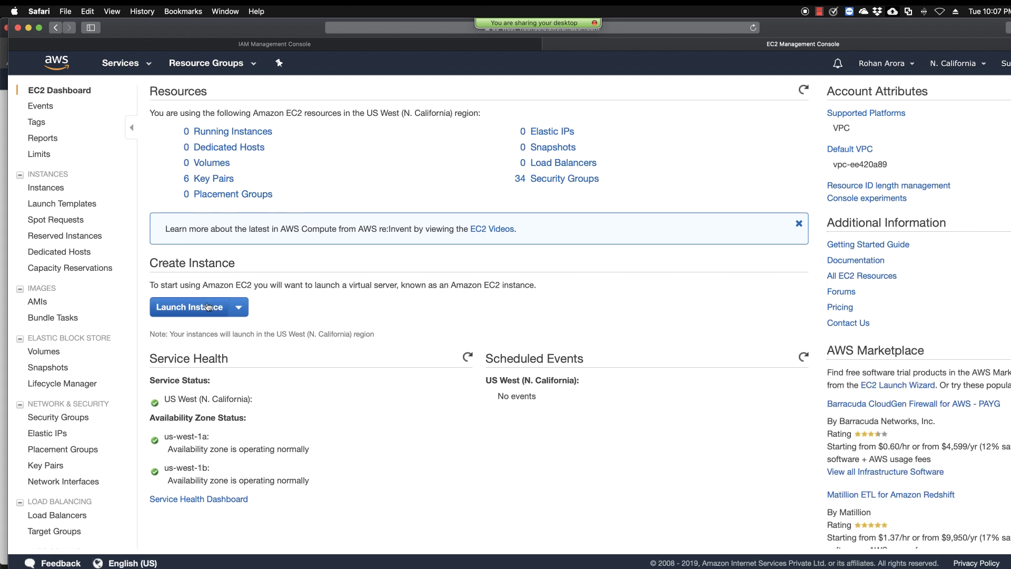
# Step: Switch to the Asia Pacific (Mumbai) region and launch an instance with Amazon Linux AMI 2018.03.0
pyautogui.click(950, 64)
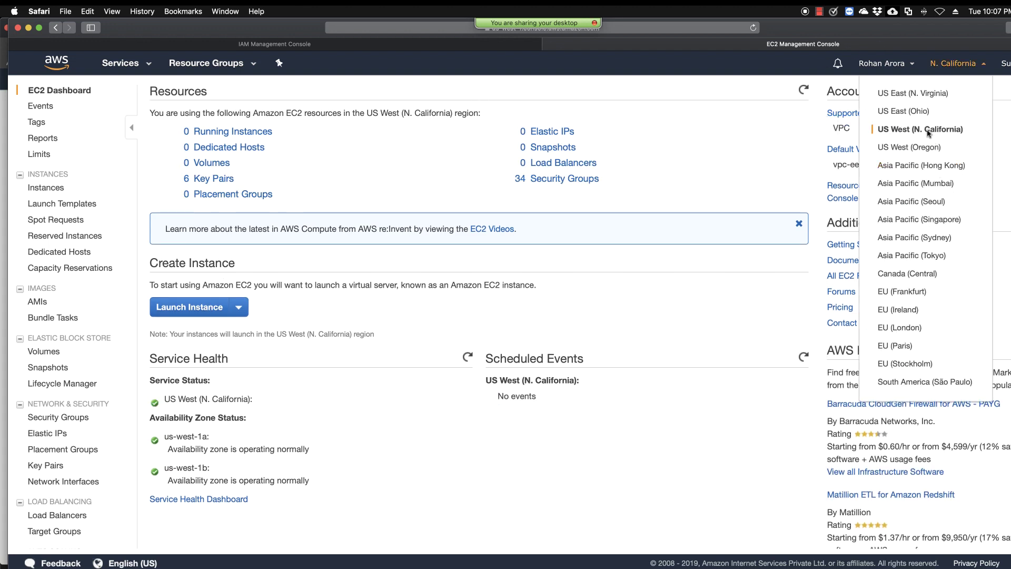
pyautogui.click(938, 184)
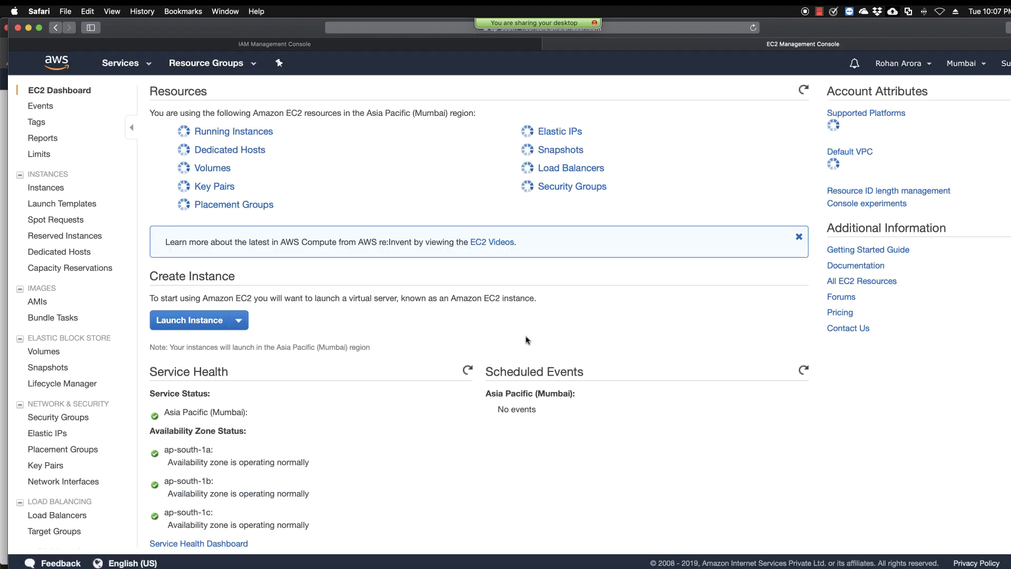
pyautogui.click(194, 310)
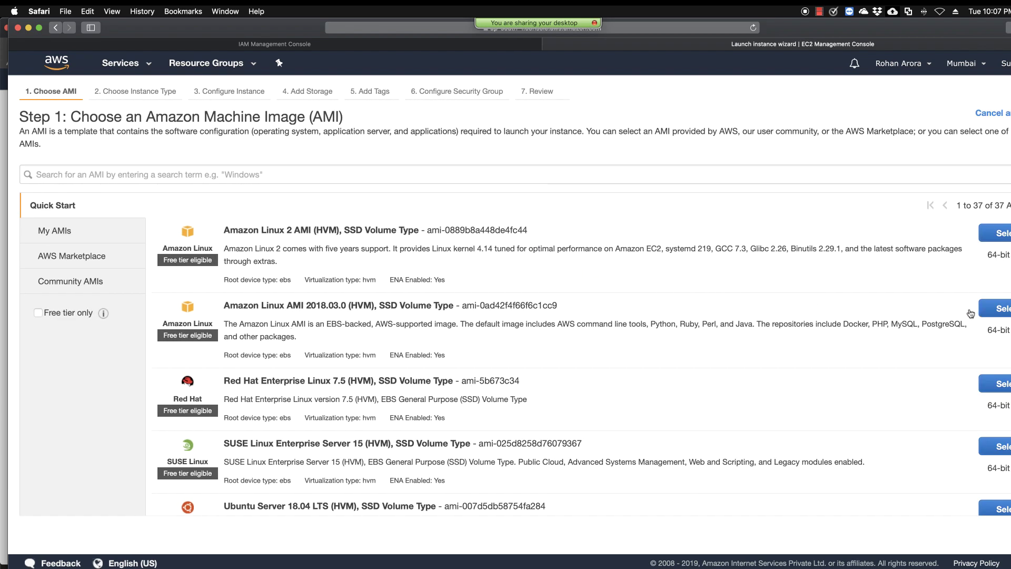
pyautogui.click(1003, 309)
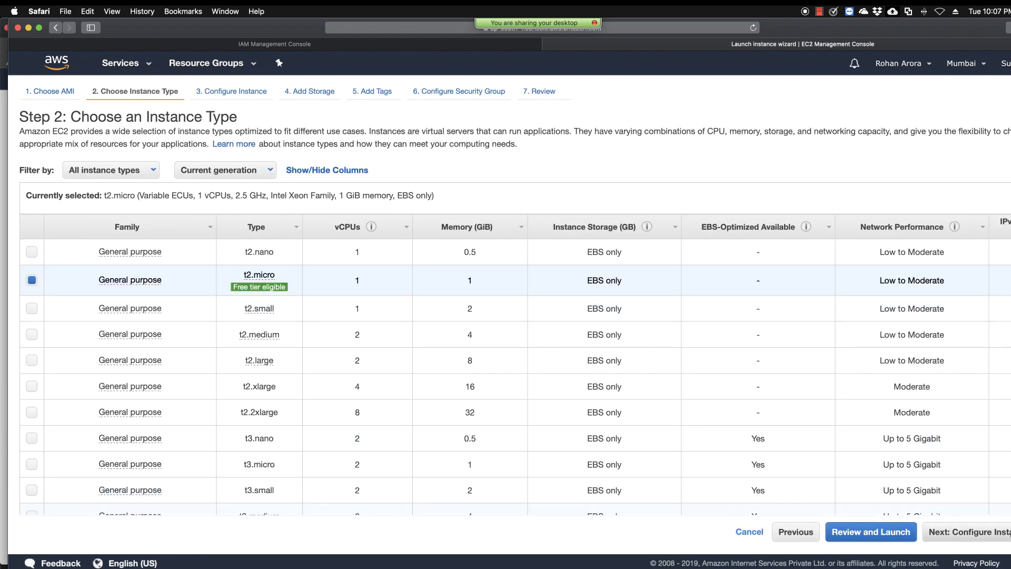
pyautogui.click(996, 523)
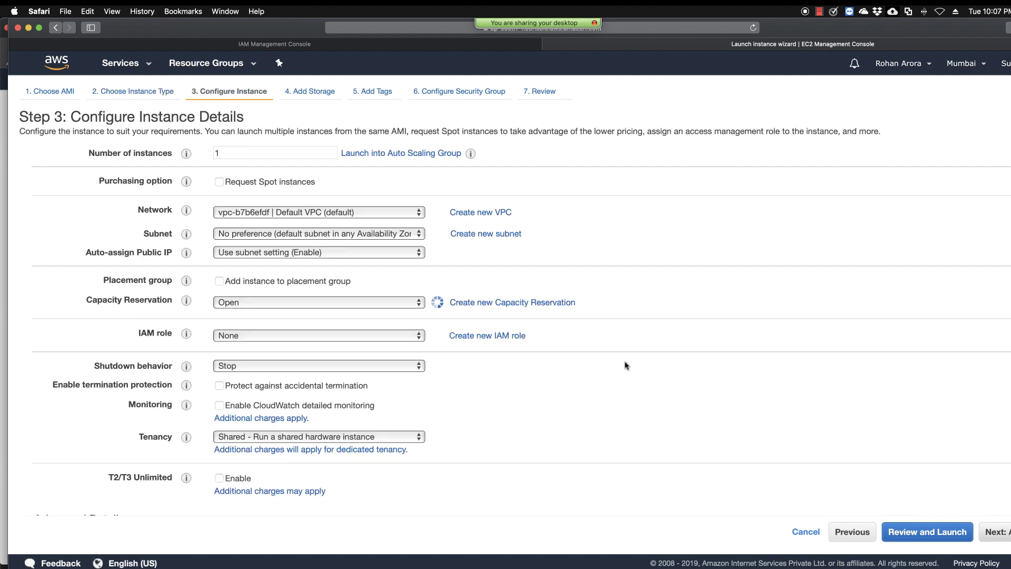
# Step: Set the instance's IAM role to AccessS3BucketRole, then go back to the EC2 dashboard
pyautogui.moveTo(254, 121); pyautogui.dragTo(42, 113)
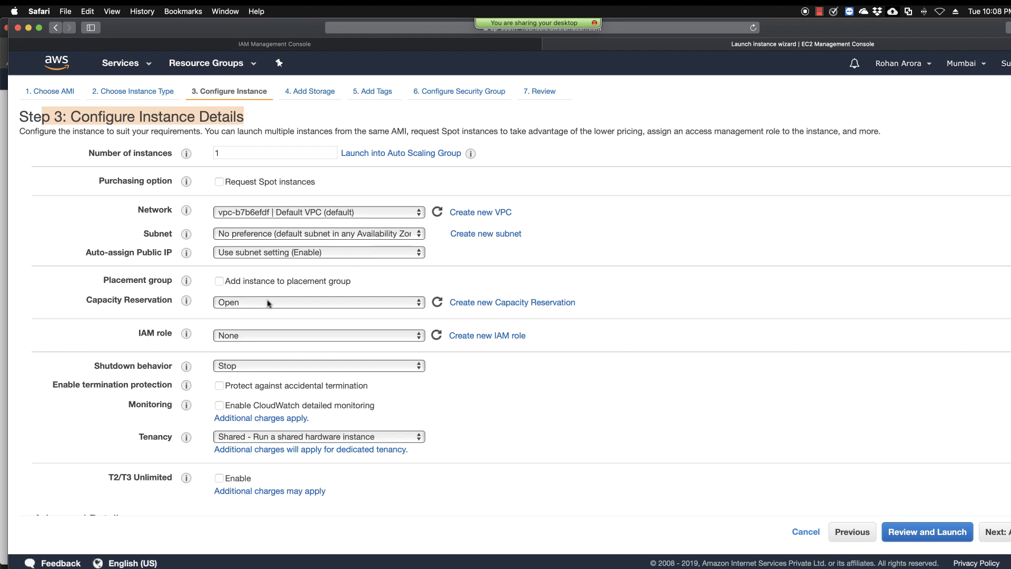
pyautogui.click(148, 325)
pyautogui.scroll(1, 148, 325)
pyautogui.scroll(5, 148, 326)
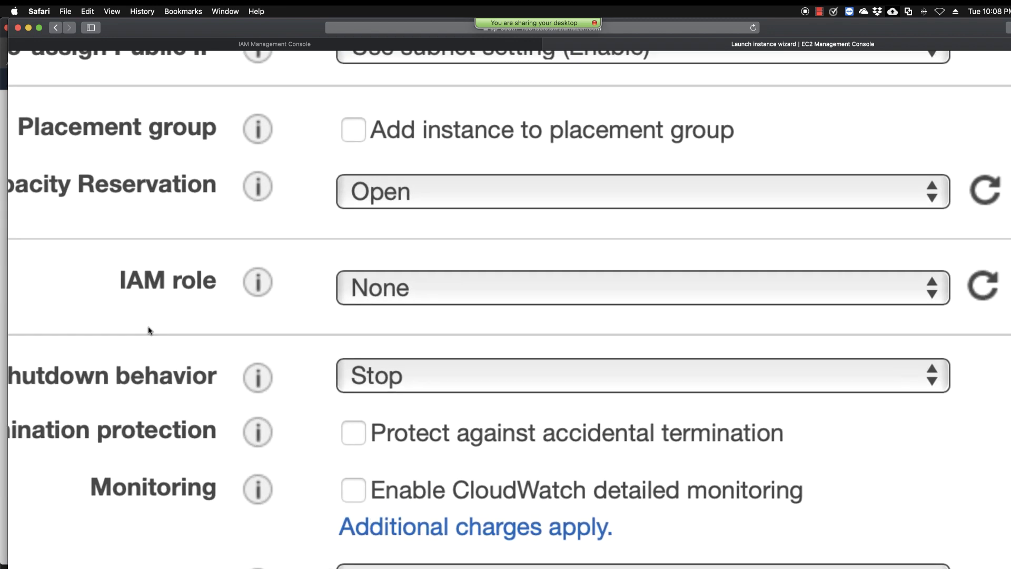
pyautogui.scroll(-5, 377, 300)
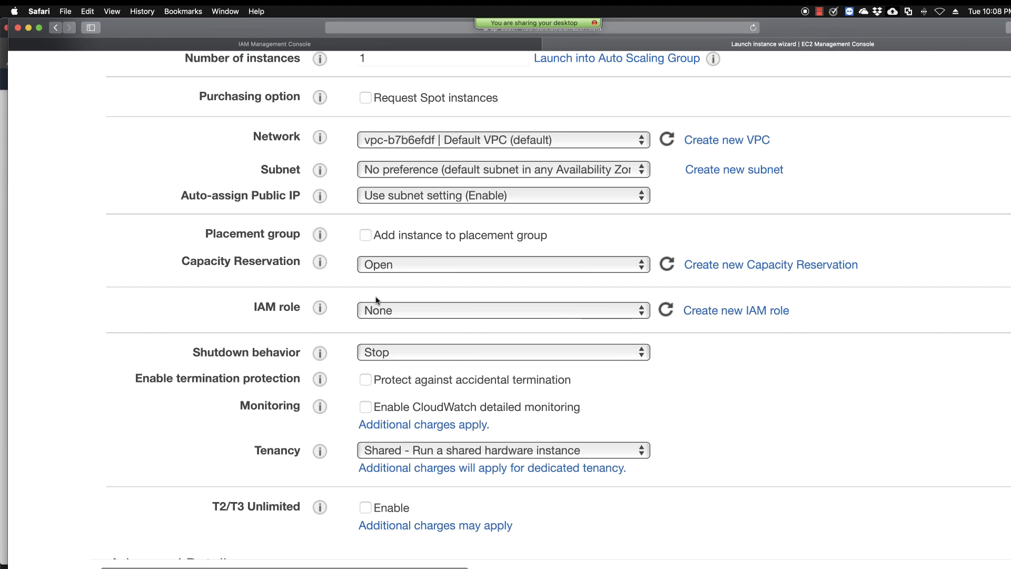
pyautogui.click(392, 314)
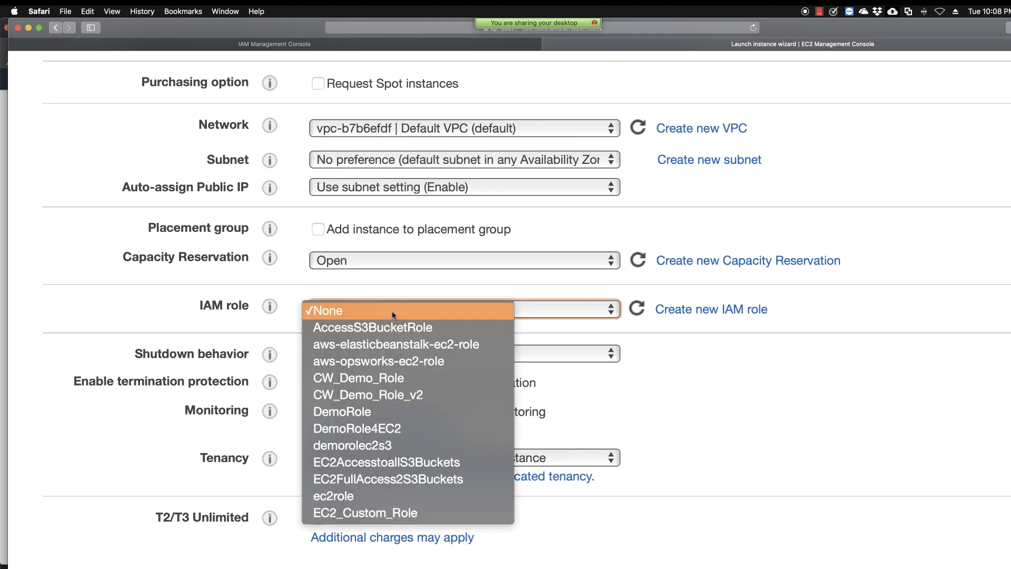
pyautogui.click(381, 327)
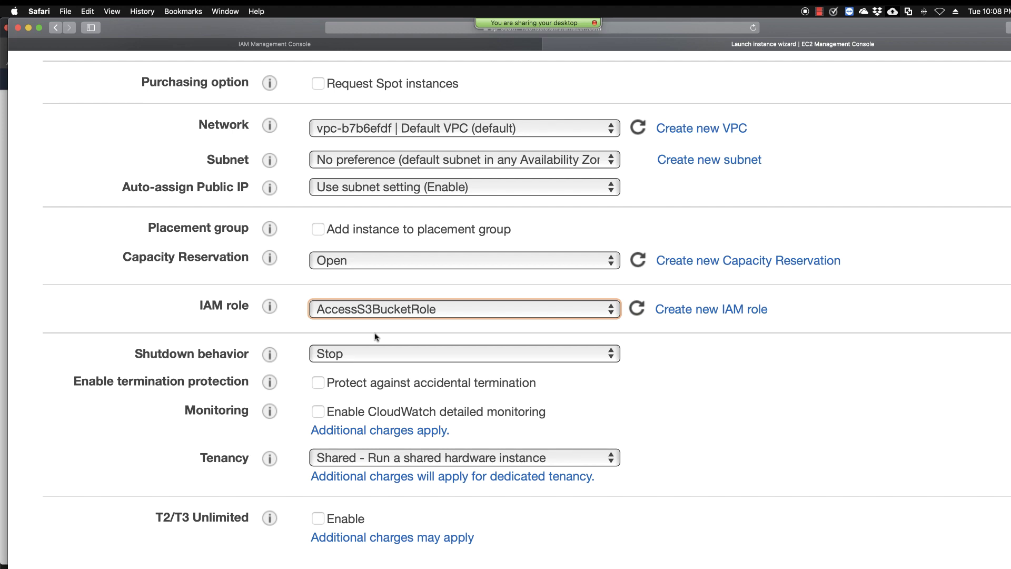
pyautogui.press('super+0')
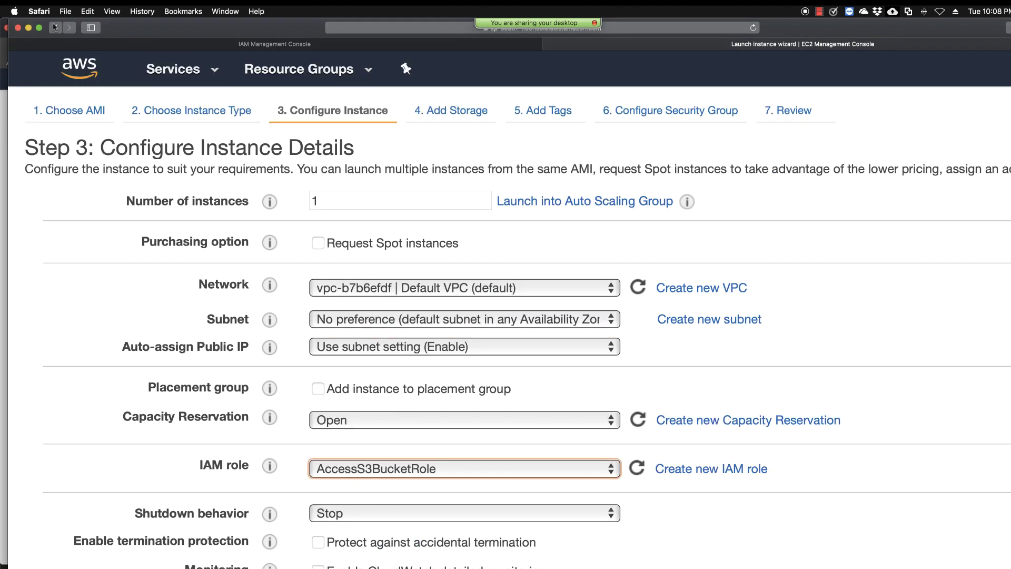
pyautogui.click(56, 28)
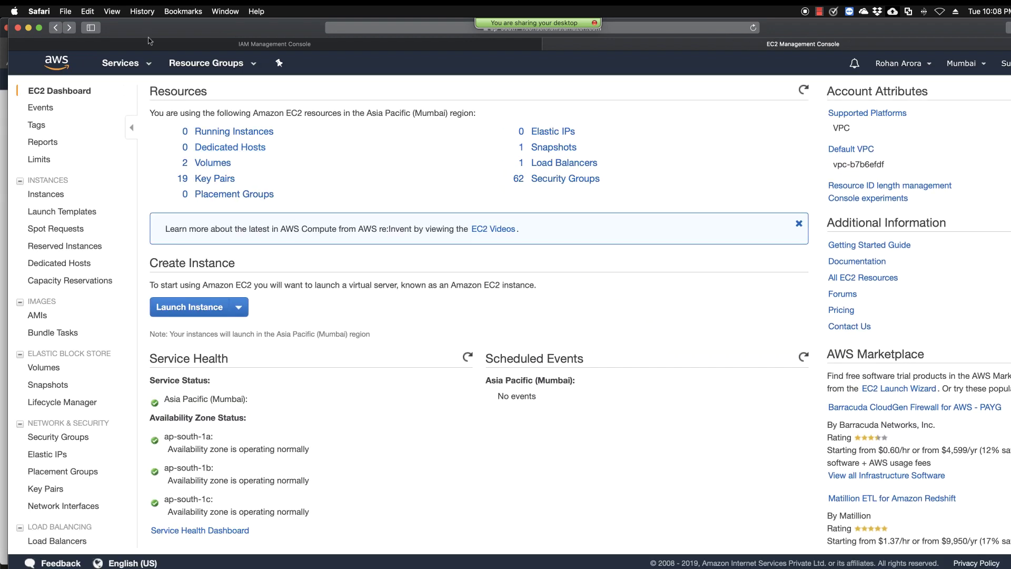
# Step: Switch back to the IAM tab showing the AccessS3BucketRole summary
pyautogui.click(289, 46)
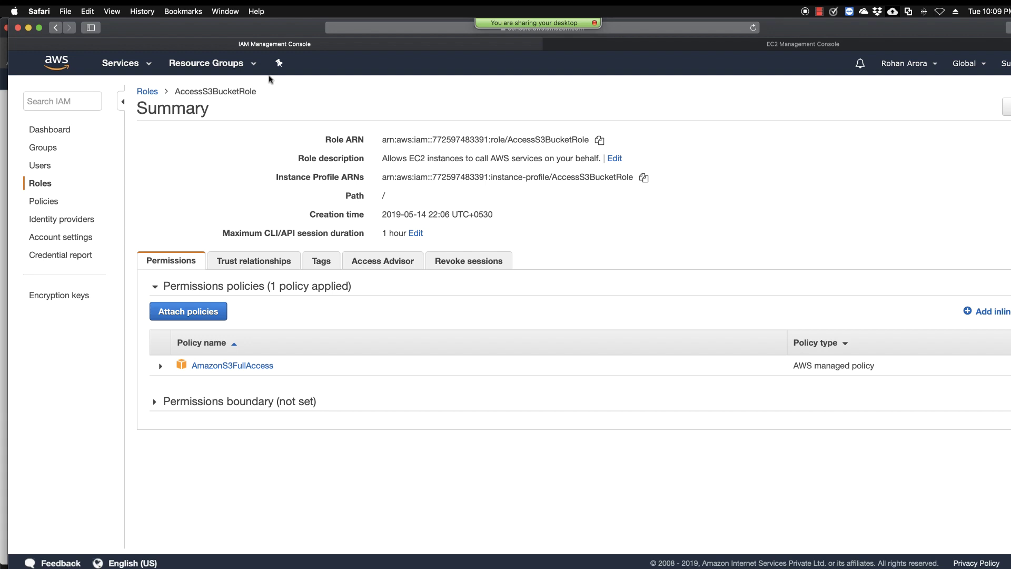
# Step: Browse the IAM Policies list, then bring the iPad whiteboard mirror forward
pyautogui.click(53, 204)
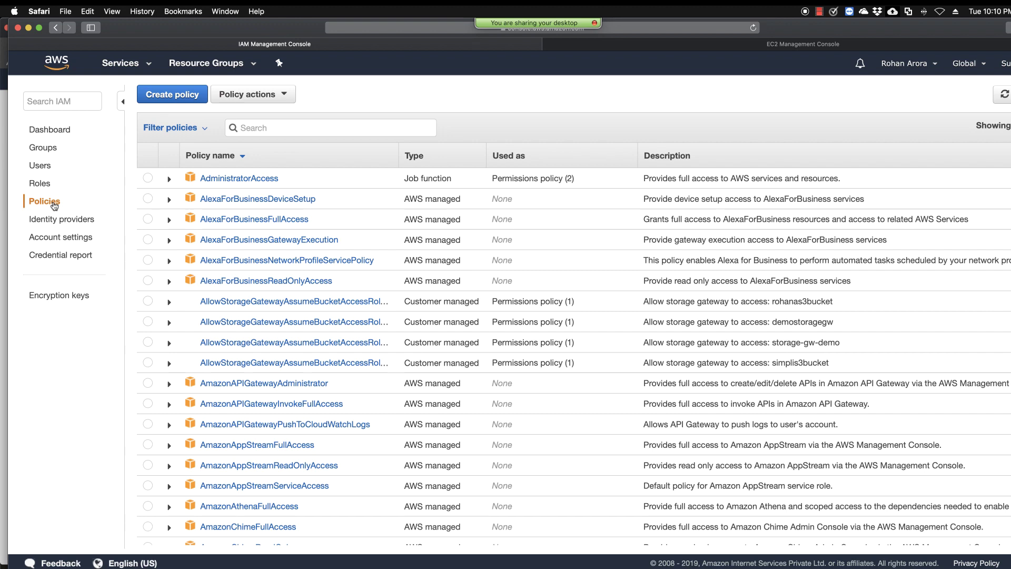
pyautogui.scroll(-3, 229, 242)
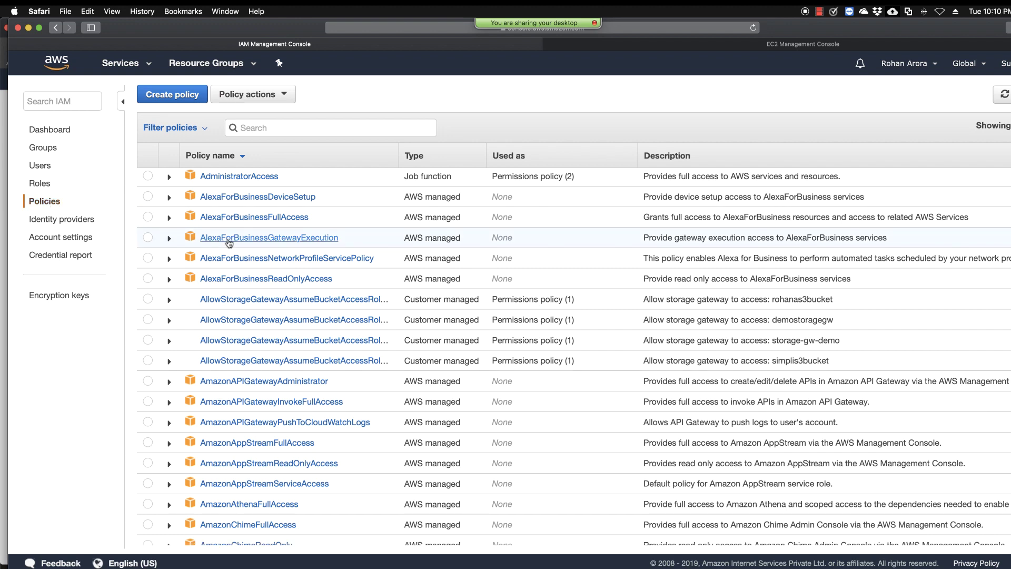
pyautogui.scroll(-6, 229, 242)
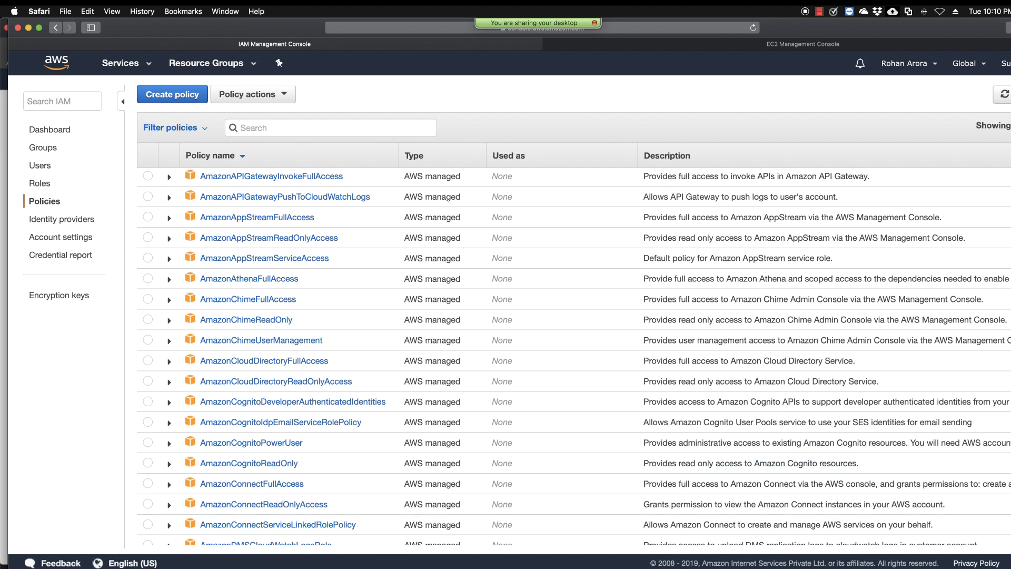
pyautogui.press('super+Tab')
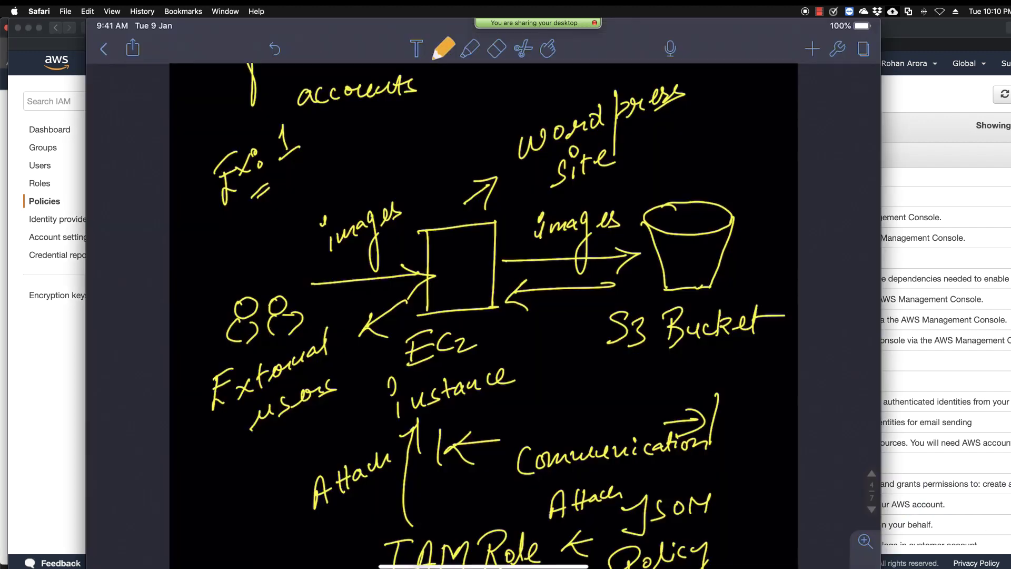
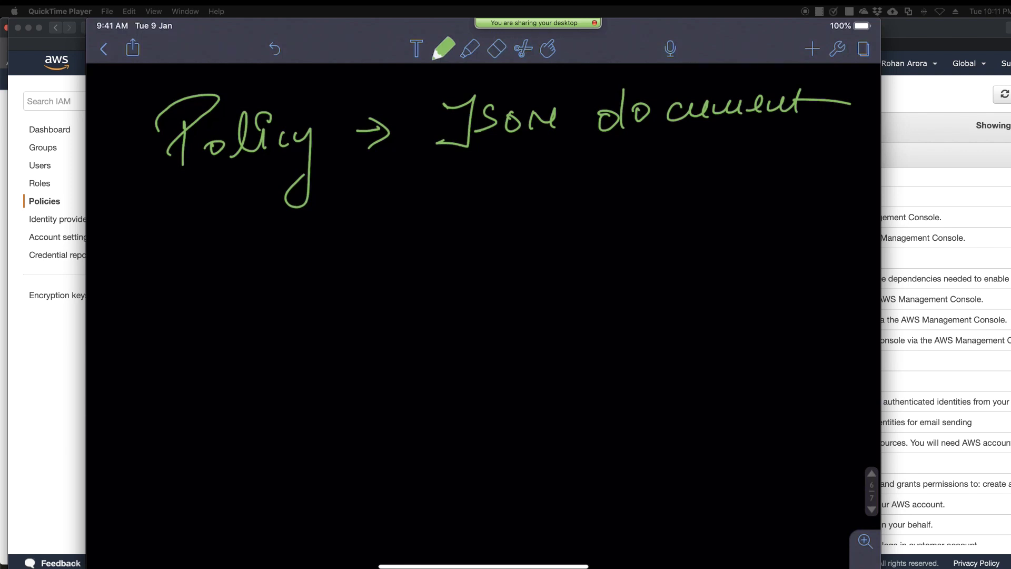
# Step: Handwrite '50 S3 Buckets' in green ink below the JSON document note
pyautogui.moveTo(561, 218)
pyautogui.mouseDown()
pyautogui.moveTo(532, 227)
pyautogui.moveTo(516, 264)
pyautogui.moveTo(559, 231)
pyautogui.moveTo(632, 230)
pyautogui.moveTo(605, 252)
pyautogui.mouseUp()
pyautogui.moveTo(641, 226)
pyautogui.mouseDown()
pyautogui.moveTo(653, 231)
pyautogui.moveTo(629, 255)
pyautogui.mouseUp()
pyautogui.moveTo(684, 226)
pyautogui.mouseDown()
pyautogui.moveTo(681, 260)
pyautogui.moveTo(726, 237)
pyautogui.moveTo(734, 245)
pyautogui.mouseUp()
pyautogui.moveTo(747, 213)
pyautogui.mouseDown()
pyautogui.moveTo(743, 246)
pyautogui.moveTo(769, 239)
pyautogui.mouseUp()
pyautogui.moveTo(769, 236); pyautogui.dragTo(799, 211)
pyautogui.moveTo(799, 210)
pyautogui.mouseDown()
pyautogui.moveTo(793, 240)
pyautogui.moveTo(819, 231)
pyautogui.mouseUp()
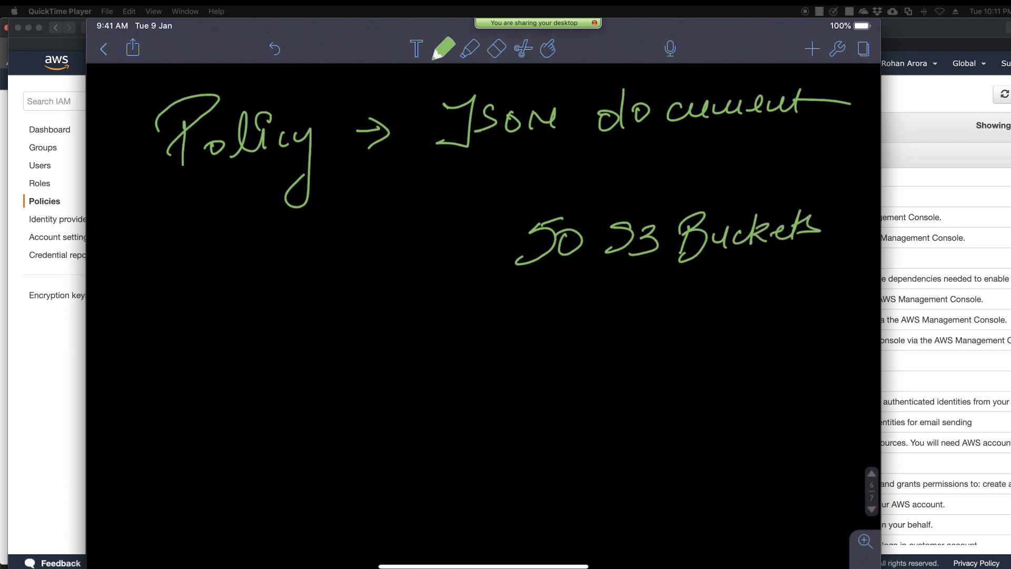
# Step: Sketch a user figure with its name and an arrow pointing to the buckets
pyautogui.moveTo(258, 318)
pyautogui.mouseDown()
pyautogui.moveTo(252, 337)
pyautogui.moveTo(243, 323)
pyautogui.moveTo(232, 363)
pyautogui.moveTo(251, 370)
pyautogui.moveTo(213, 445)
pyautogui.mouseUp()
pyautogui.moveTo(237, 394)
pyautogui.mouseDown()
pyautogui.moveTo(235, 439)
pyautogui.moveTo(311, 427)
pyautogui.mouseUp()
pyautogui.click(293, 419)
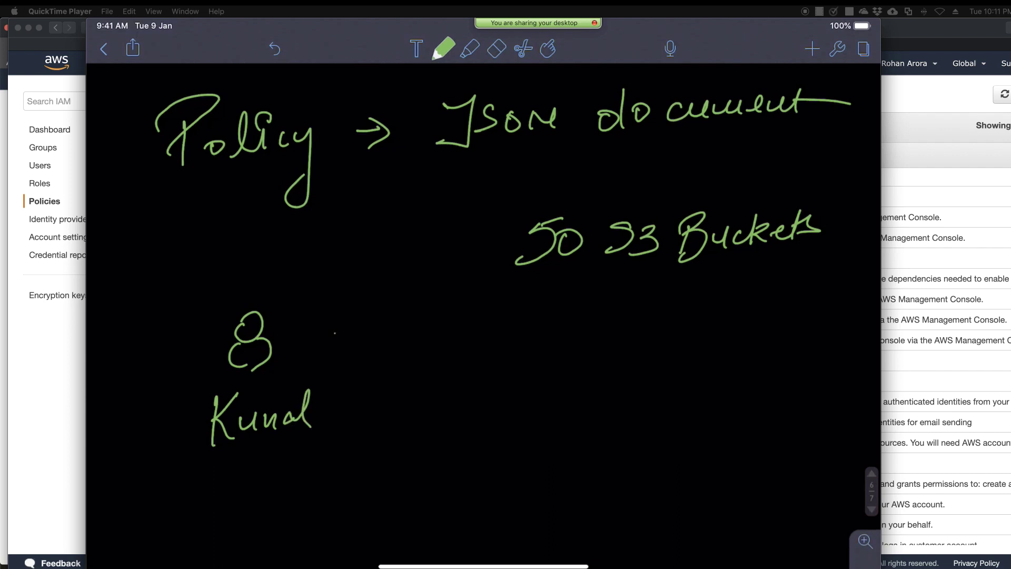
pyautogui.moveTo(335, 332)
pyautogui.mouseDown()
pyautogui.moveTo(469, 289)
pyautogui.moveTo(447, 325)
pyautogui.moveTo(406, 357)
pyautogui.mouseUp()
pyautogui.moveTo(417, 354)
pyautogui.mouseDown()
pyautogui.moveTo(408, 387)
pyautogui.moveTo(424, 368)
pyautogui.mouseUp()
# Step: Write 'Read only access to' beside the arrow
pyautogui.moveTo(424, 369)
pyautogui.mouseDown()
pyautogui.moveTo(459, 374)
pyautogui.moveTo(502, 337)
pyautogui.mouseUp()
pyautogui.moveTo(493, 371)
pyautogui.mouseDown()
pyautogui.moveTo(494, 353)
pyautogui.moveTo(547, 363)
pyautogui.mouseUp()
pyautogui.moveTo(550, 366)
pyautogui.mouseDown()
pyautogui.moveTo(558, 334)
pyautogui.moveTo(576, 344)
pyautogui.mouseUp()
pyautogui.moveTo(577, 345); pyautogui.dragTo(540, 413)
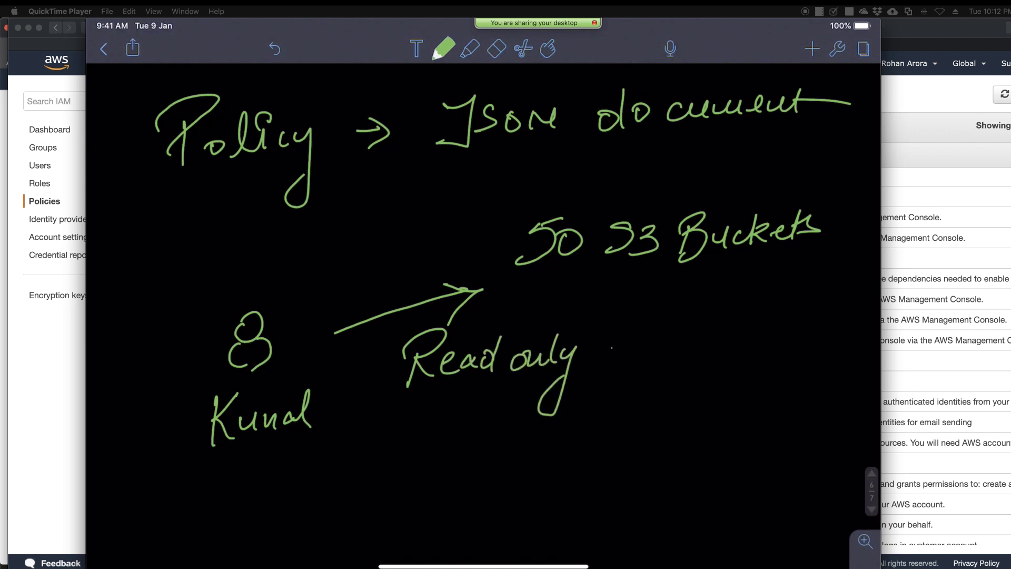
pyautogui.moveTo(617, 346)
pyautogui.mouseDown()
pyautogui.moveTo(619, 363)
pyautogui.moveTo(640, 361)
pyautogui.mouseUp()
pyautogui.moveTo(654, 342)
pyautogui.mouseDown()
pyautogui.moveTo(655, 358)
pyautogui.moveTo(706, 332)
pyautogui.moveTo(747, 350)
pyautogui.mouseUp()
pyautogui.moveTo(734, 339)
pyautogui.mouseDown()
pyautogui.moveTo(769, 331)
pyautogui.moveTo(758, 340)
pyautogui.mouseUp()
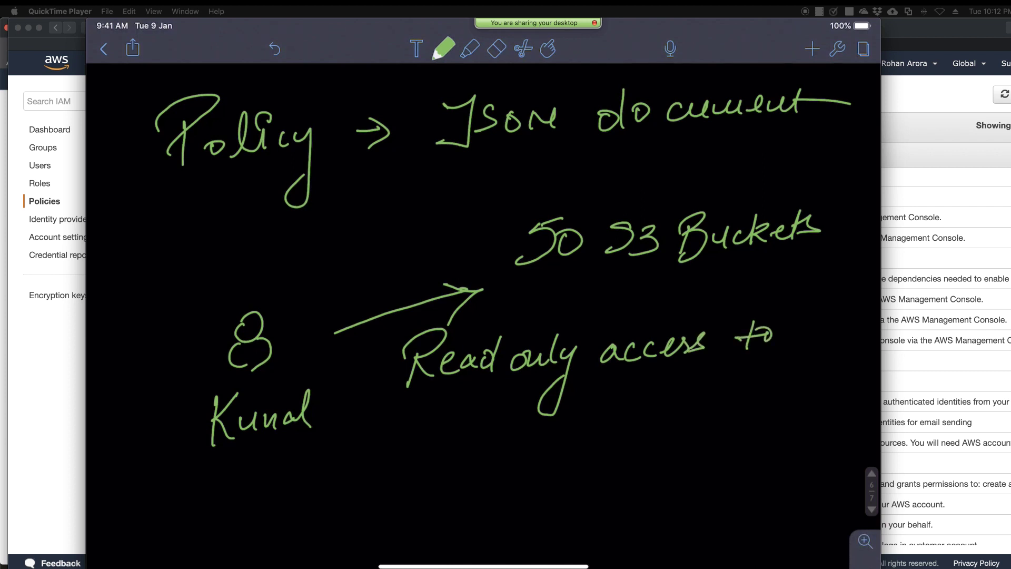
# Step: Finish the note with 'one bucket only', then bring the IAM Policies page forward
pyautogui.moveTo(413, 434)
pyautogui.mouseDown()
pyautogui.moveTo(405, 457)
pyautogui.moveTo(458, 442)
pyautogui.mouseUp()
pyautogui.moveTo(495, 439); pyautogui.dragTo(498, 445)
pyautogui.moveTo(508, 408); pyautogui.dragTo(513, 437)
pyautogui.moveTo(521, 427); pyautogui.dragTo(538, 437)
pyautogui.moveTo(553, 424)
pyautogui.mouseDown()
pyautogui.moveTo(547, 437)
pyautogui.moveTo(566, 438)
pyautogui.mouseUp()
pyautogui.moveTo(571, 421)
pyautogui.mouseDown()
pyautogui.moveTo(582, 436)
pyautogui.moveTo(598, 430)
pyautogui.mouseUp()
pyautogui.moveTo(605, 405)
pyautogui.mouseDown()
pyautogui.moveTo(600, 434)
pyautogui.moveTo(629, 413)
pyautogui.mouseUp()
pyautogui.moveTo(655, 423)
pyautogui.mouseDown()
pyautogui.moveTo(662, 415)
pyautogui.moveTo(701, 419)
pyautogui.moveTo(712, 389)
pyautogui.mouseUp()
pyautogui.moveTo(712, 405)
pyautogui.mouseDown()
pyautogui.moveTo(730, 404)
pyautogui.moveTo(734, 429)
pyautogui.mouseUp()
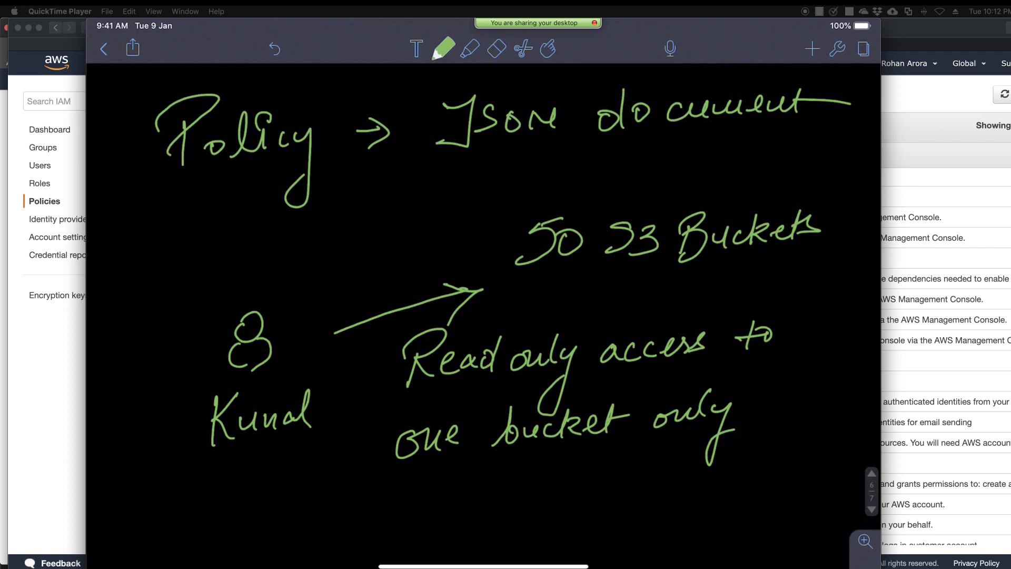
pyautogui.click(945, 185)
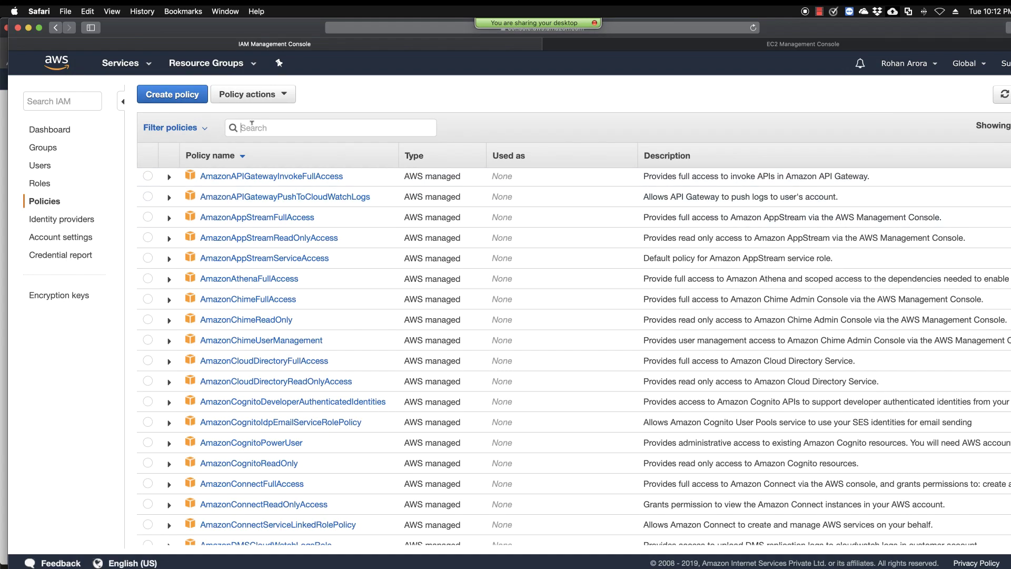
# Step: Filter policies by 's3r', expand AmazonS3ReadOnlyAccess and highlight its all-buckets read description
pyautogui.write('s3')
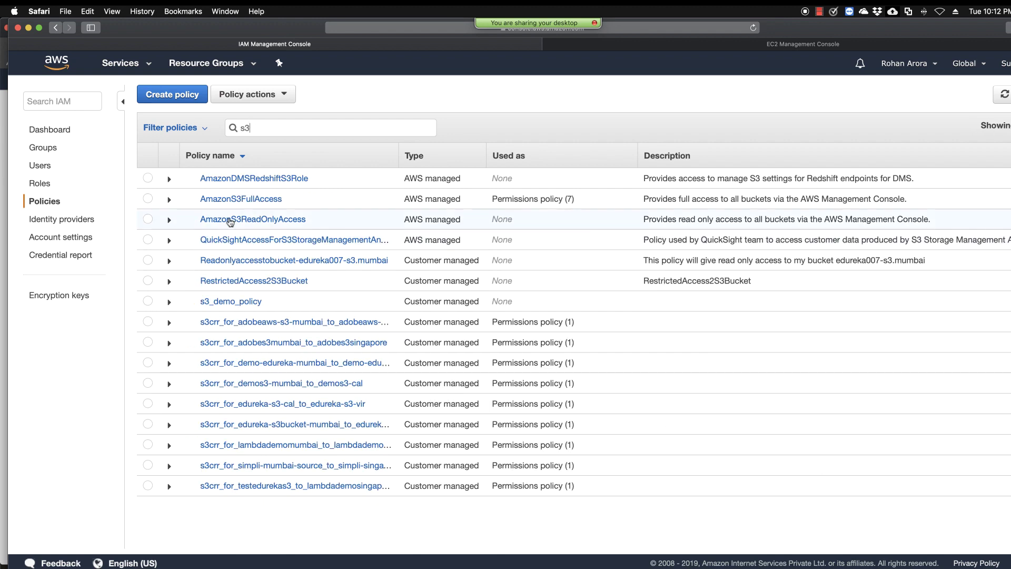
pyautogui.write('r')
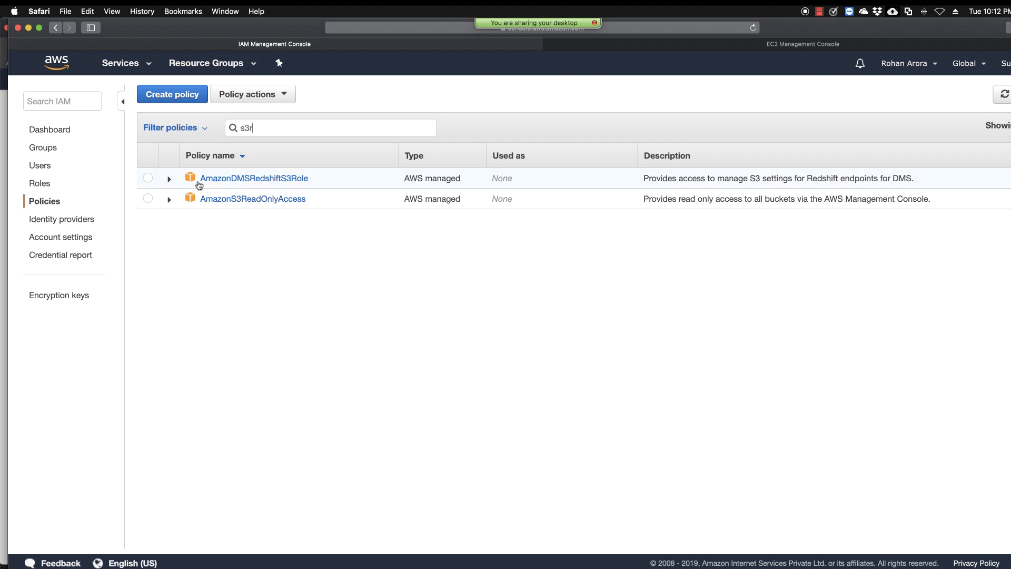
pyautogui.click(169, 200)
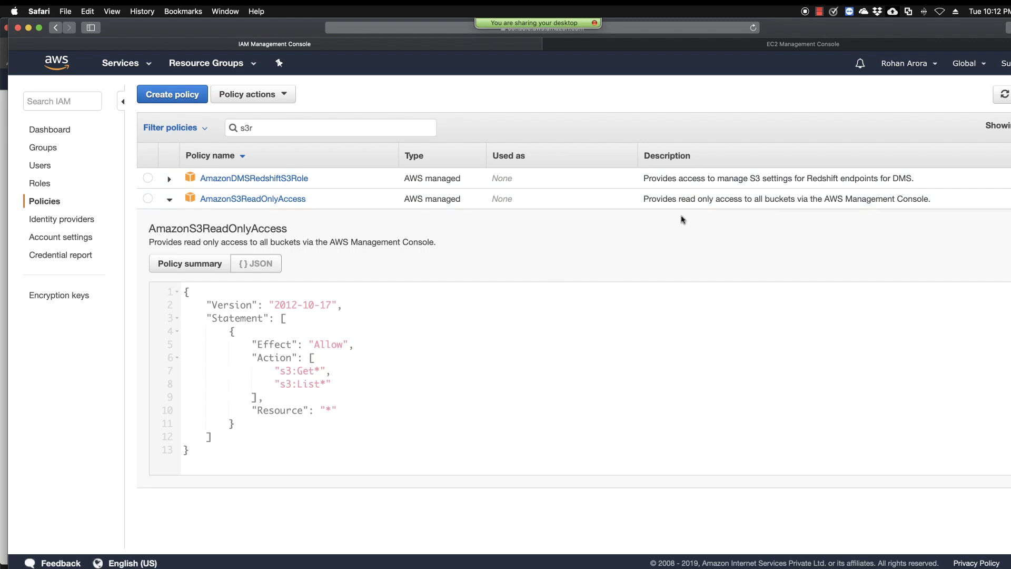
pyautogui.scroll(5, 711, 201)
pyautogui.hscroll(2, 689, 184)
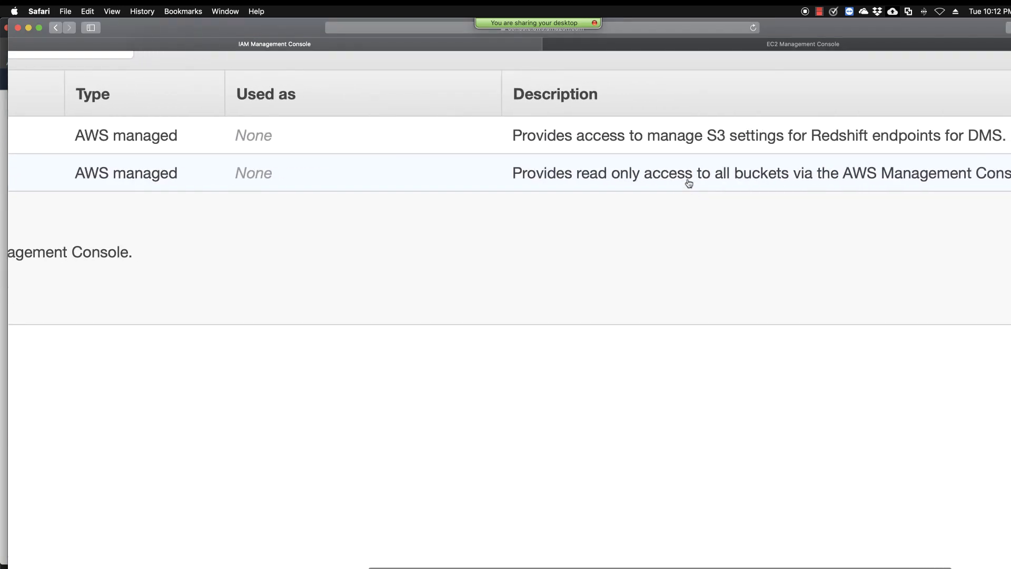
pyautogui.moveTo(587, 173); pyautogui.dragTo(805, 189)
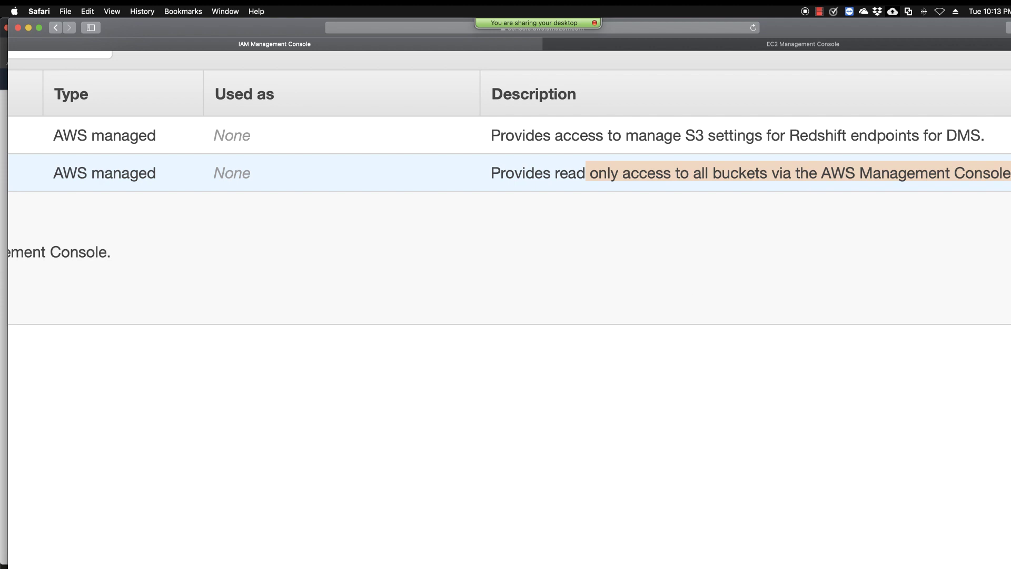
pyautogui.press('super+Tab')
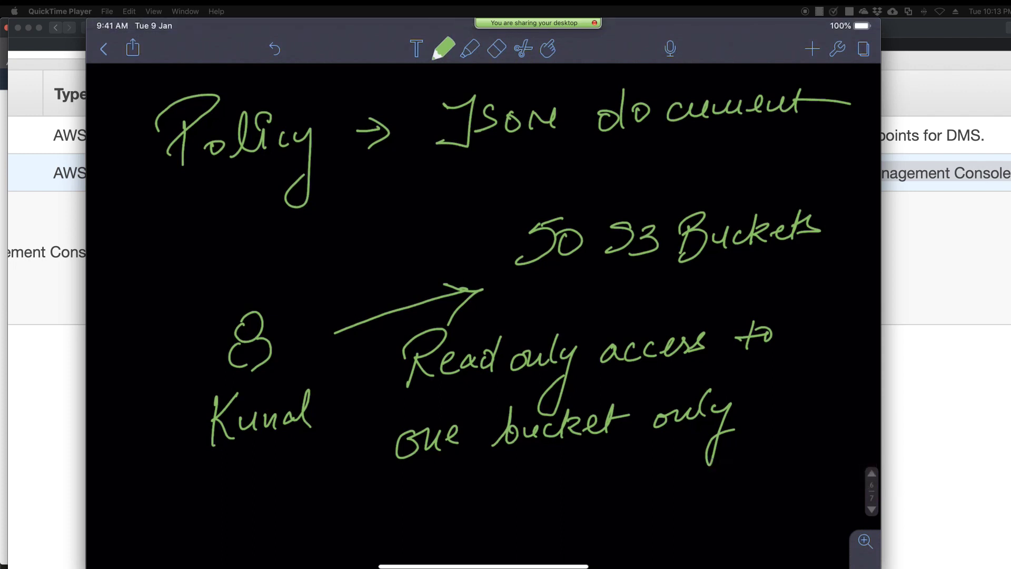
# Step: Return from Safari to the Notability notes and scroll down to a fresh page
pyautogui.click(958, 242)
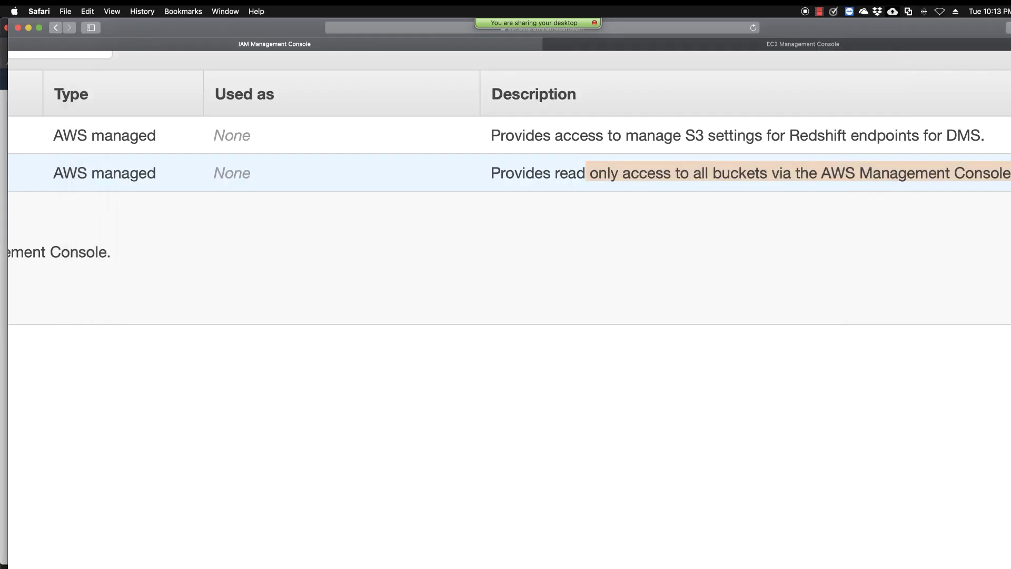
pyautogui.press('super+Tab')
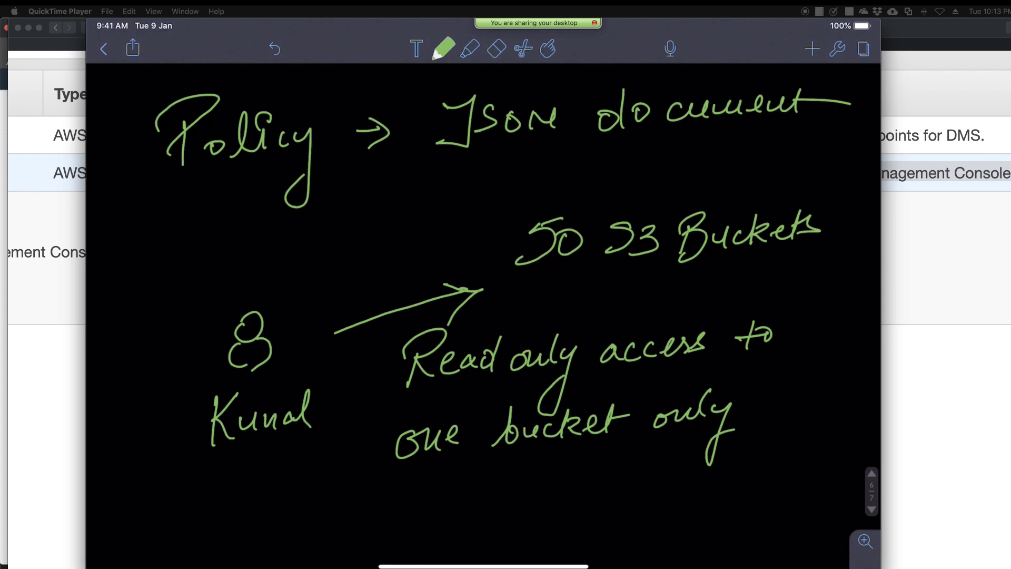
pyautogui.scroll(-5, 483, 315)
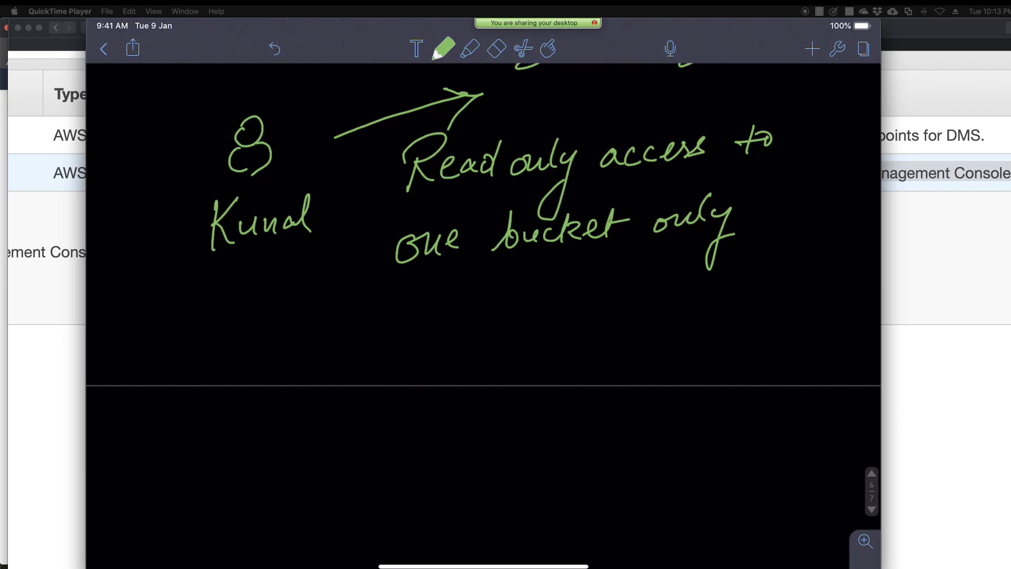
pyautogui.scroll(-7, 483, 227)
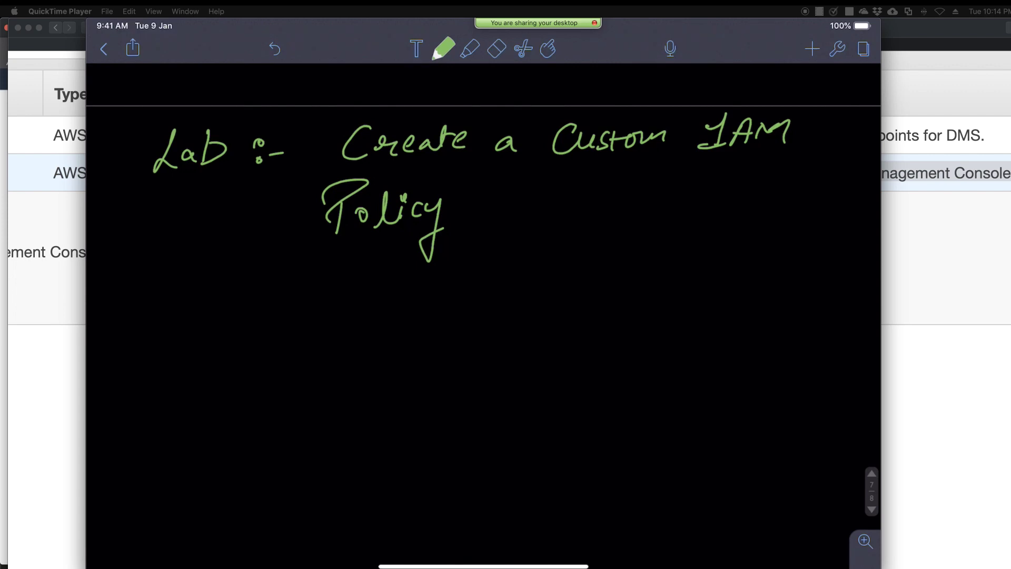
# Step: Add 'and Implement it' to the end of the lab heading
pyautogui.moveTo(481, 203)
pyautogui.mouseDown()
pyautogui.moveTo(496, 218)
pyautogui.moveTo(536, 192)
pyautogui.moveTo(579, 216)
pyautogui.moveTo(617, 200)
pyautogui.moveTo(625, 260)
pyautogui.mouseUp()
pyautogui.moveTo(629, 195)
pyautogui.mouseDown()
pyautogui.moveTo(632, 212)
pyautogui.moveTo(720, 192)
pyautogui.moveTo(728, 203)
pyautogui.mouseUp()
pyautogui.moveTo(739, 198)
pyautogui.mouseDown()
pyautogui.moveTo(782, 186)
pyautogui.moveTo(790, 199)
pyautogui.moveTo(827, 195)
pyautogui.moveTo(864, 180)
pyautogui.mouseUp()
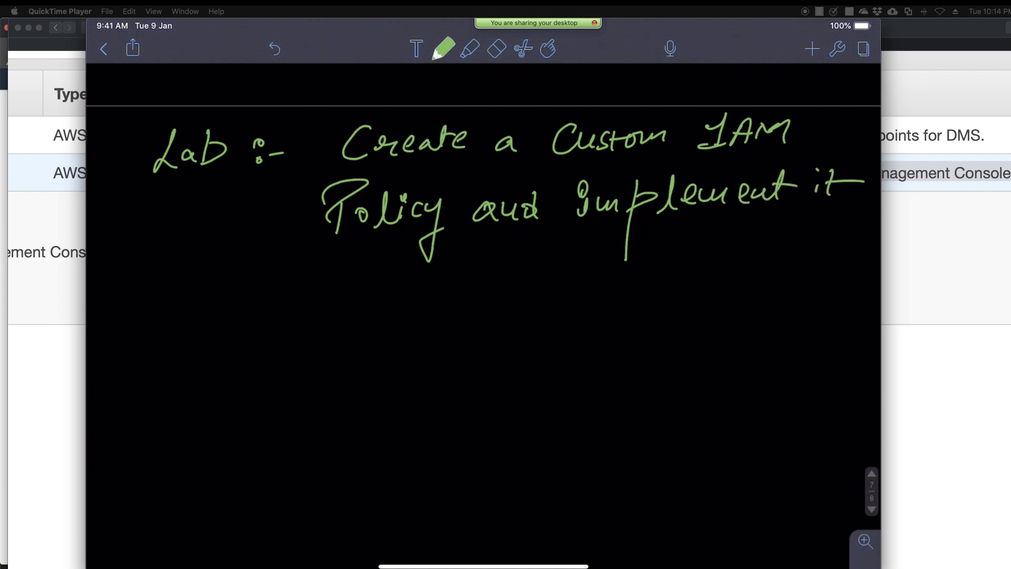
# Step: Start a numbered list with '1.' below the heading, then pick the eraser
pyautogui.scroll(-5, 482, 315)
pyautogui.scroll(4, 482, 315)
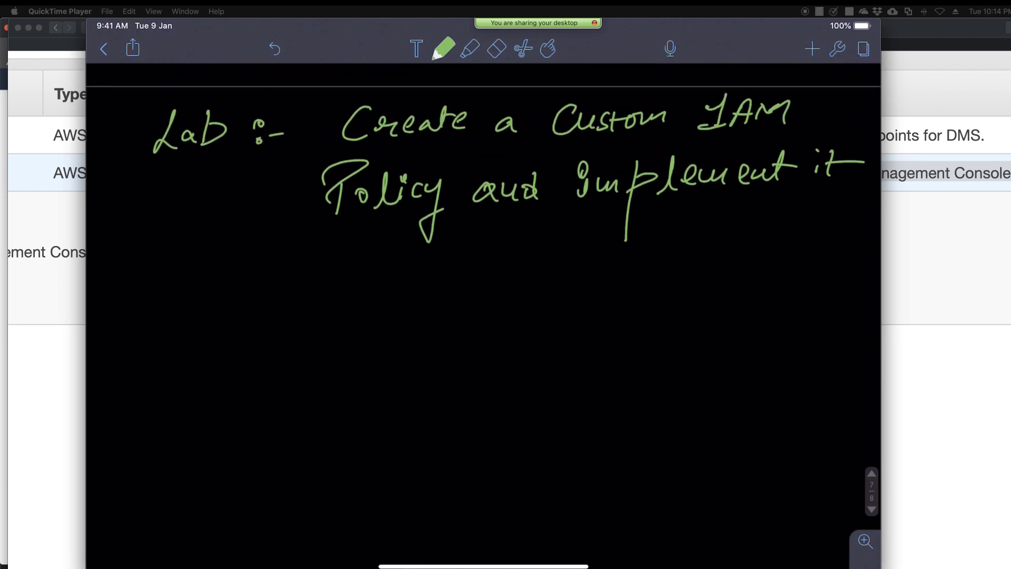
pyautogui.scroll(-5, 483, 316)
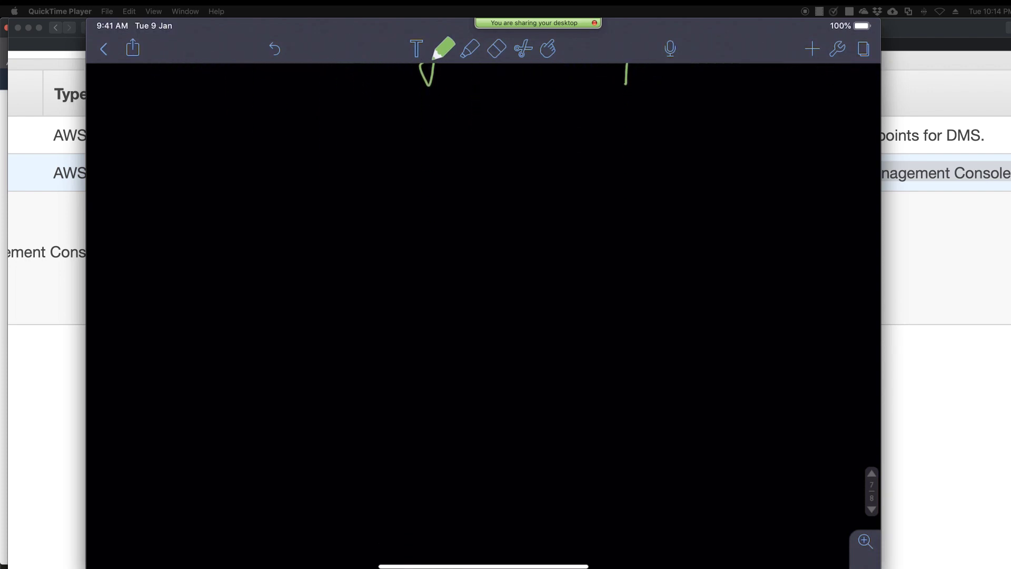
pyautogui.moveTo(151, 158); pyautogui.dragTo(164, 187)
pyautogui.click(171, 185)
pyautogui.click(495, 48)
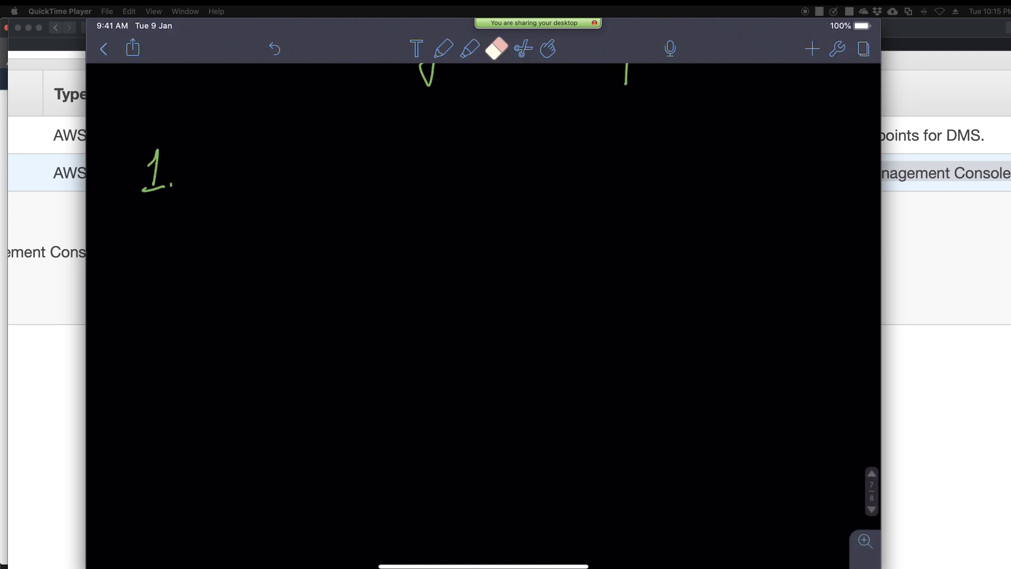
# Step: Write 'Create two S3 buckets' as list item 1 in green ink
pyautogui.click(443, 48)
pyautogui.moveTo(266, 138)
pyautogui.mouseDown()
pyautogui.moveTo(260, 174)
pyautogui.moveTo(314, 148)
pyautogui.moveTo(316, 158)
pyautogui.moveTo(341, 157)
pyautogui.mouseUp()
pyautogui.click(355, 153)
pyautogui.moveTo(331, 149); pyautogui.dragTo(367, 158)
pyautogui.moveTo(421, 126)
pyautogui.mouseDown()
pyautogui.moveTo(412, 157)
pyautogui.moveTo(433, 136)
pyautogui.mouseUp()
pyautogui.moveTo(428, 134); pyautogui.dragTo(470, 133)
pyautogui.moveTo(540, 120); pyautogui.dragTo(514, 141)
pyautogui.moveTo(544, 124)
pyautogui.mouseDown()
pyautogui.moveTo(554, 132)
pyautogui.moveTo(543, 149)
pyautogui.mouseUp()
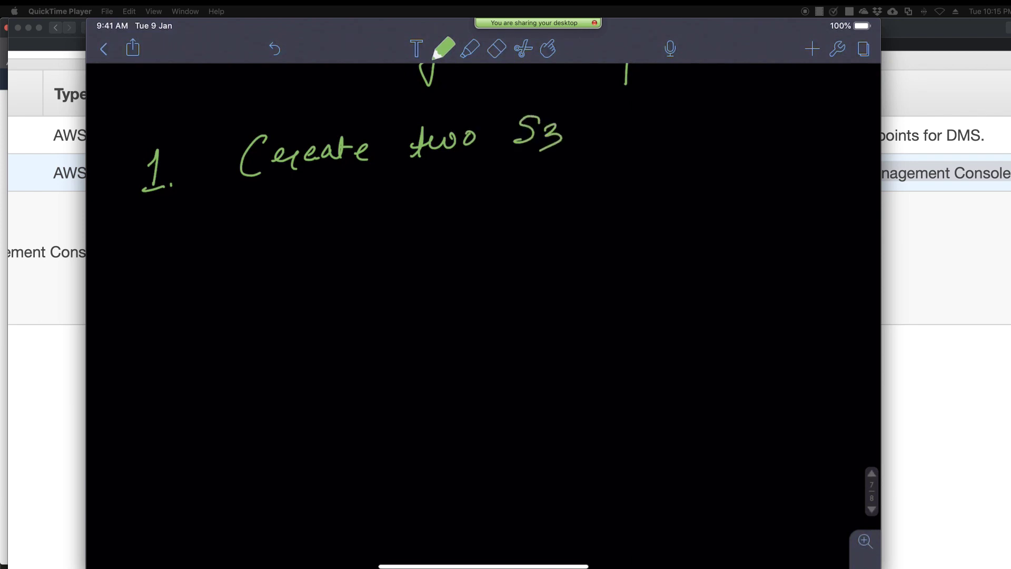
pyautogui.moveTo(615, 112)
pyautogui.mouseDown()
pyautogui.moveTo(608, 144)
pyautogui.moveTo(645, 136)
pyautogui.mouseUp()
pyautogui.moveTo(657, 124); pyautogui.dragTo(661, 138)
pyautogui.moveTo(662, 129); pyautogui.dragTo(710, 132)
pyautogui.moveTo(708, 121)
pyautogui.mouseDown()
pyautogui.moveTo(728, 116)
pyautogui.moveTo(729, 129)
pyautogui.mouseUp()
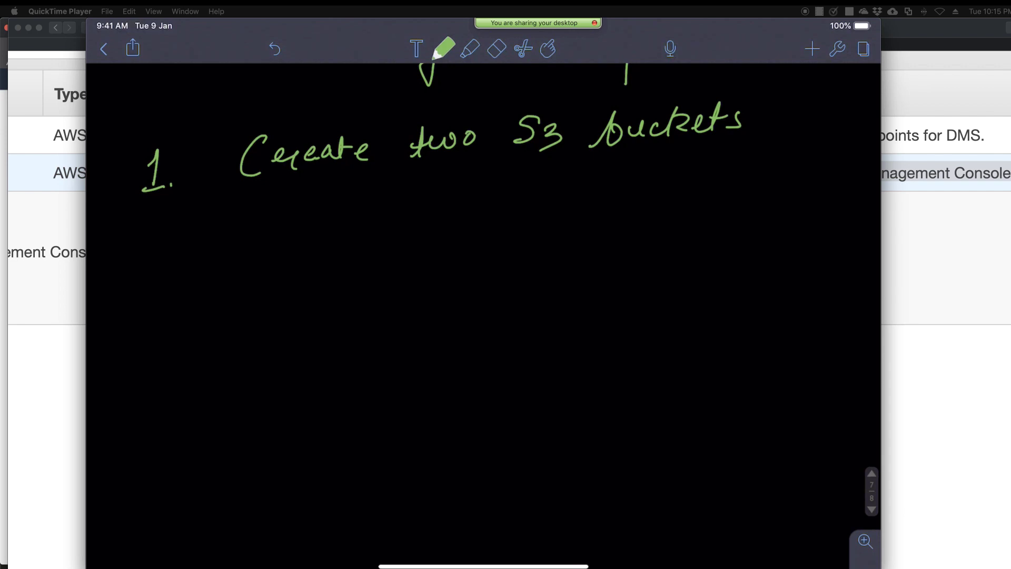
# Step: Add list item '2. Create a custom IAM policy'
pyautogui.moveTo(153, 241); pyautogui.dragTo(171, 260)
pyautogui.click(179, 256)
pyautogui.moveTo(287, 215)
pyautogui.mouseDown()
pyautogui.moveTo(288, 248)
pyautogui.moveTo(319, 226)
pyautogui.moveTo(339, 235)
pyautogui.mouseUp()
pyautogui.click(324, 230)
pyautogui.moveTo(351, 224); pyautogui.dragTo(359, 234)
pyautogui.moveTo(369, 221); pyautogui.dragTo(456, 223)
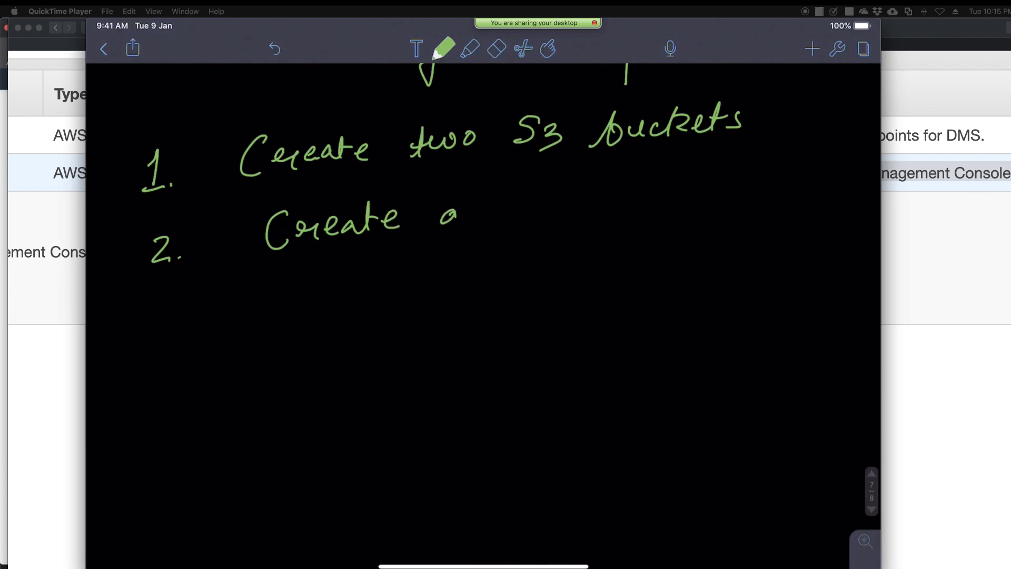
pyautogui.moveTo(513, 205); pyautogui.dragTo(557, 210)
pyautogui.moveTo(563, 190)
pyautogui.mouseDown()
pyautogui.moveTo(562, 213)
pyautogui.moveTo(674, 182)
pyautogui.mouseUp()
pyautogui.moveTo(679, 170)
pyautogui.mouseDown()
pyautogui.moveTo(653, 203)
pyautogui.moveTo(703, 177)
pyautogui.moveTo(727, 182)
pyautogui.mouseUp()
pyautogui.moveTo(722, 188)
pyautogui.mouseDown()
pyautogui.moveTo(741, 177)
pyautogui.moveTo(754, 193)
pyautogui.mouseUp()
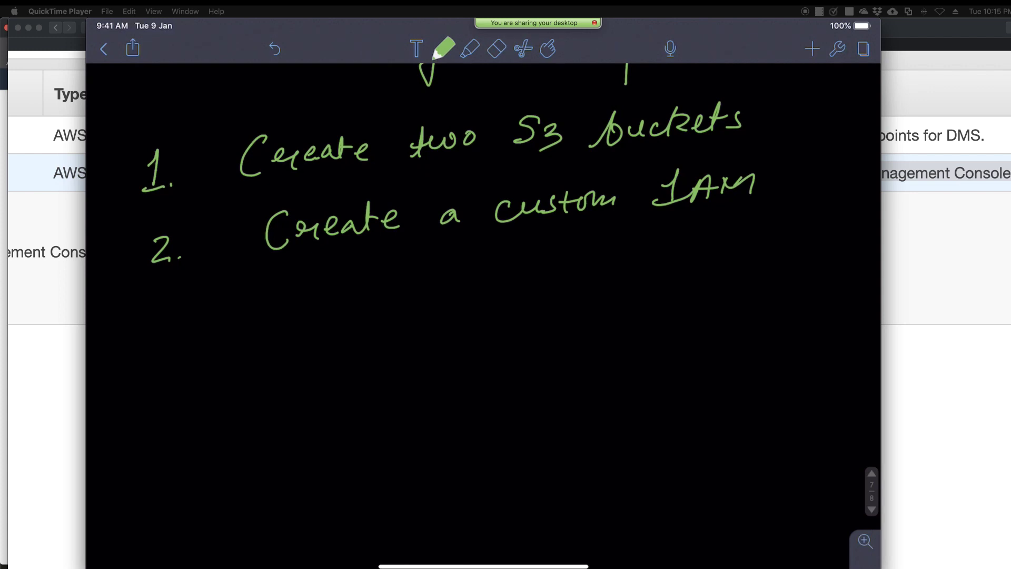
pyautogui.moveTo(784, 159); pyautogui.dragTo(768, 236)
pyautogui.moveTo(780, 182); pyautogui.dragTo(810, 187)
pyautogui.moveTo(806, 189); pyautogui.dragTo(838, 184)
pyautogui.click(831, 167)
pyautogui.moveTo(849, 173)
pyautogui.mouseDown()
pyautogui.moveTo(846, 223)
pyautogui.moveTo(871, 192)
pyautogui.mouseUp()
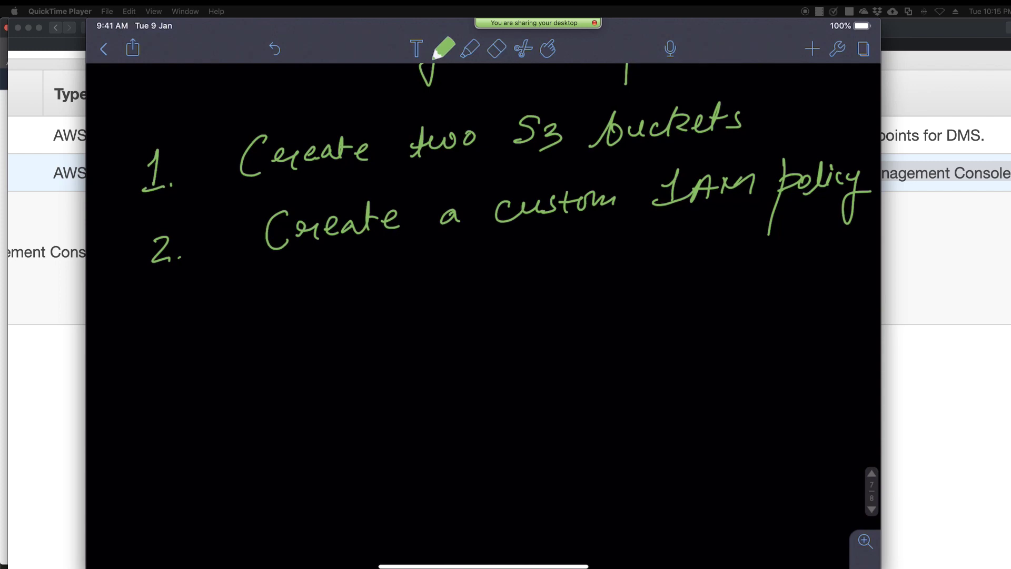
# Step: Sketch two buckets below the list, numbered 1 and 2
pyautogui.scroll(-2, 505, 163)
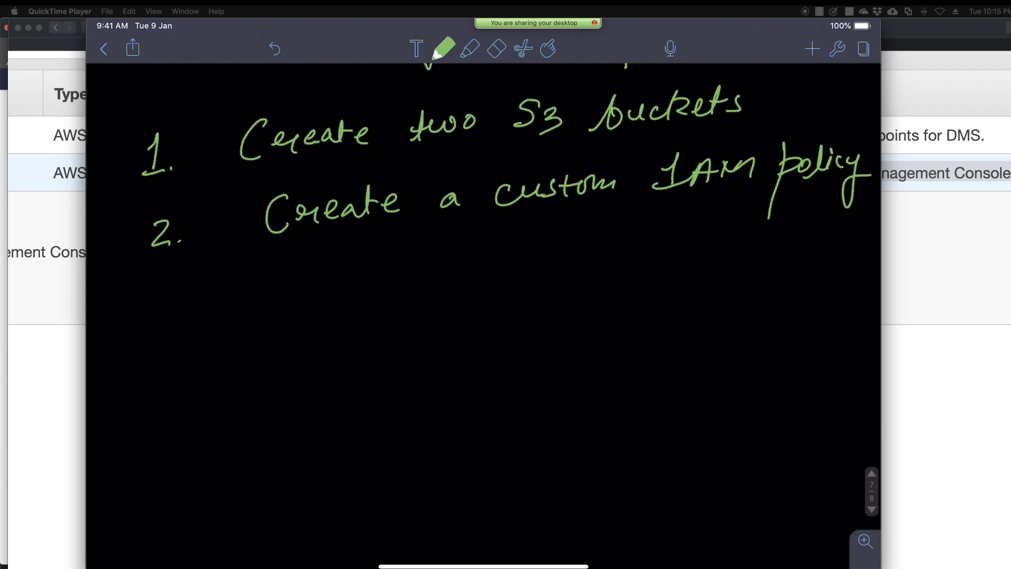
pyautogui.moveTo(373, 271)
pyautogui.mouseDown()
pyautogui.moveTo(381, 306)
pyautogui.moveTo(373, 271)
pyautogui.moveTo(363, 313)
pyautogui.moveTo(424, 345)
pyautogui.moveTo(454, 281)
pyautogui.mouseUp()
pyautogui.moveTo(397, 316); pyautogui.dragTo(403, 330)
pyautogui.moveTo(395, 332); pyautogui.dragTo(417, 329)
pyautogui.moveTo(586, 261)
pyautogui.mouseDown()
pyautogui.moveTo(587, 334)
pyautogui.moveTo(624, 330)
pyautogui.moveTo(645, 278)
pyautogui.mouseUp()
pyautogui.moveTo(596, 310); pyautogui.dragTo(618, 318)
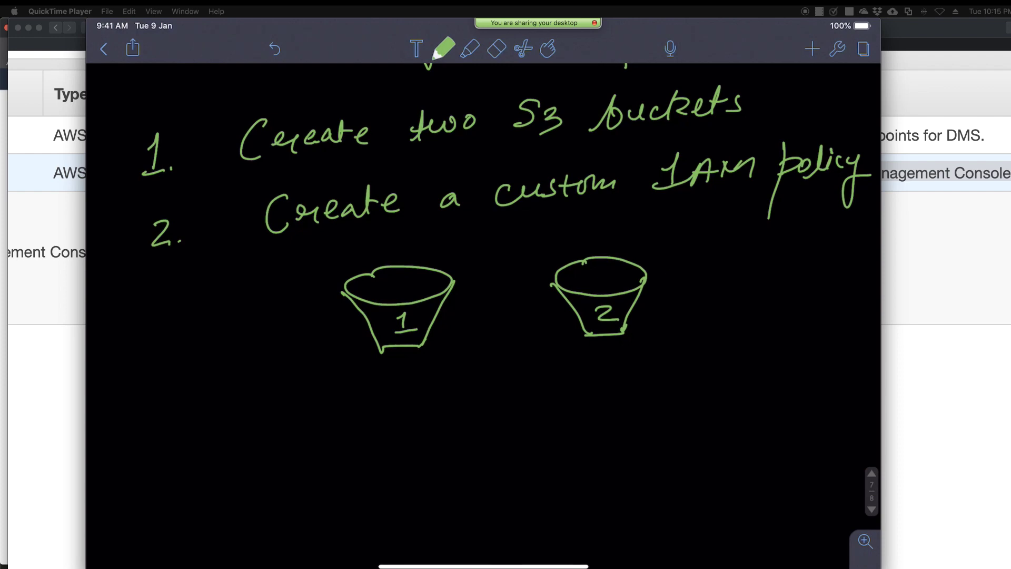
# Step: Draw an arrow to bucket 2 and label it 'Read-only'
pyautogui.moveTo(691, 256)
pyautogui.mouseDown()
pyautogui.moveTo(686, 320)
pyautogui.moveTo(763, 297)
pyautogui.moveTo(772, 275)
pyautogui.mouseUp()
pyautogui.moveTo(775, 291); pyautogui.dragTo(795, 287)
pyautogui.moveTo(729, 336)
pyautogui.mouseDown()
pyautogui.moveTo(725, 348)
pyautogui.moveTo(766, 322)
pyautogui.moveTo(790, 354)
pyautogui.mouseUp()
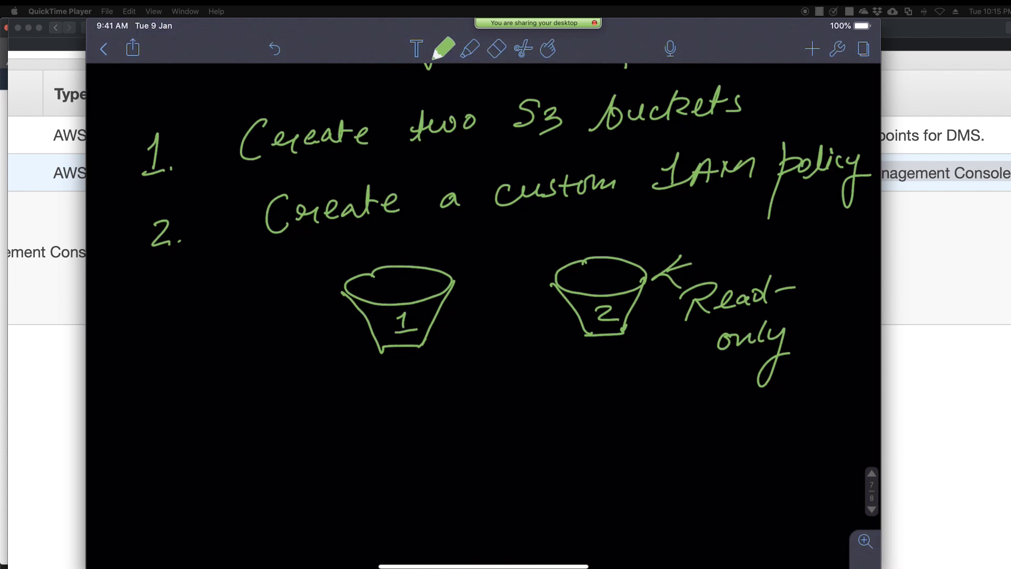
pyautogui.scroll(-1, 483, 316)
pyautogui.scroll(-3, 483, 316)
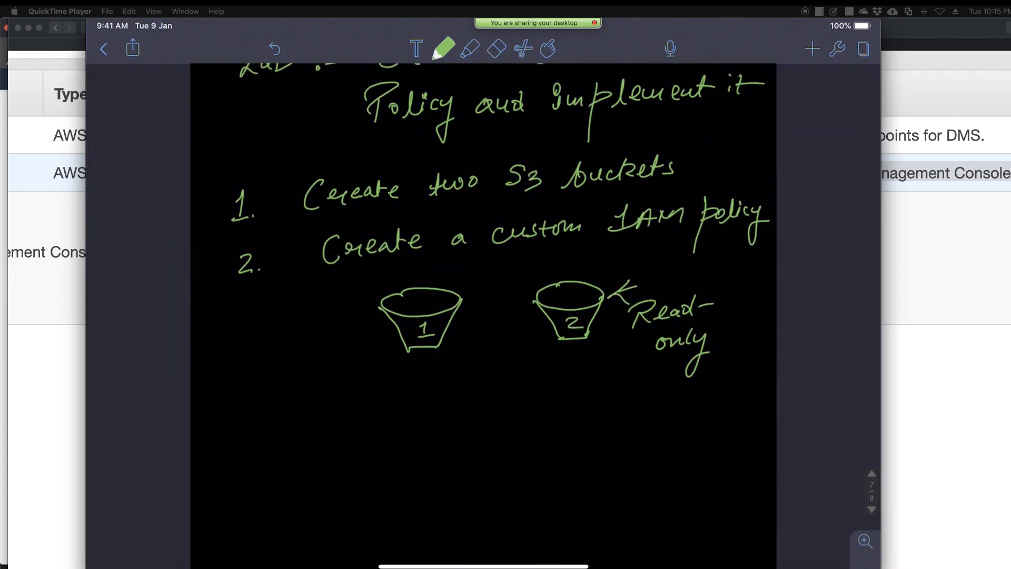
pyautogui.scroll(4, 483, 316)
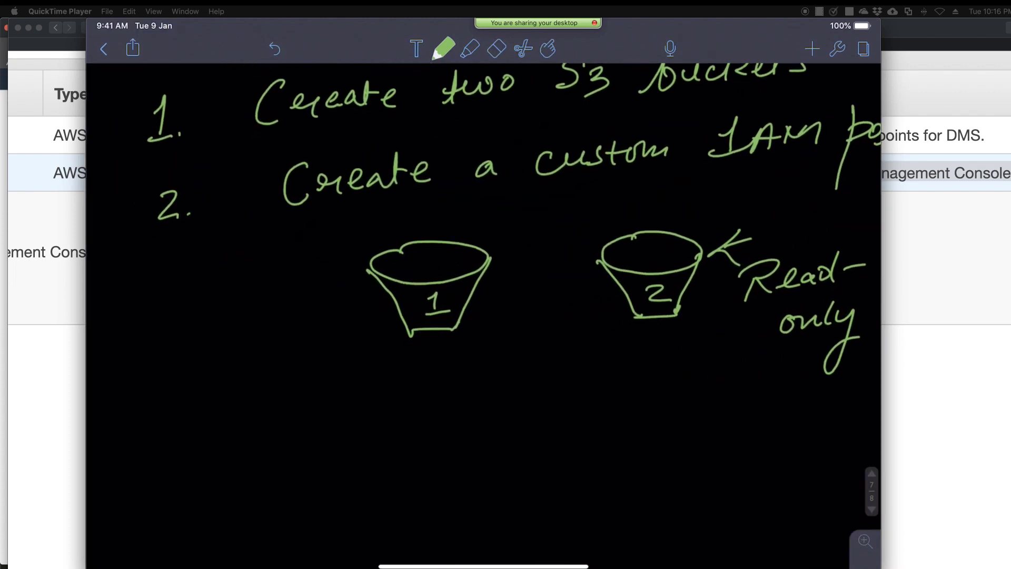
pyautogui.scroll(-3, 483, 315)
pyautogui.scroll(1, 483, 316)
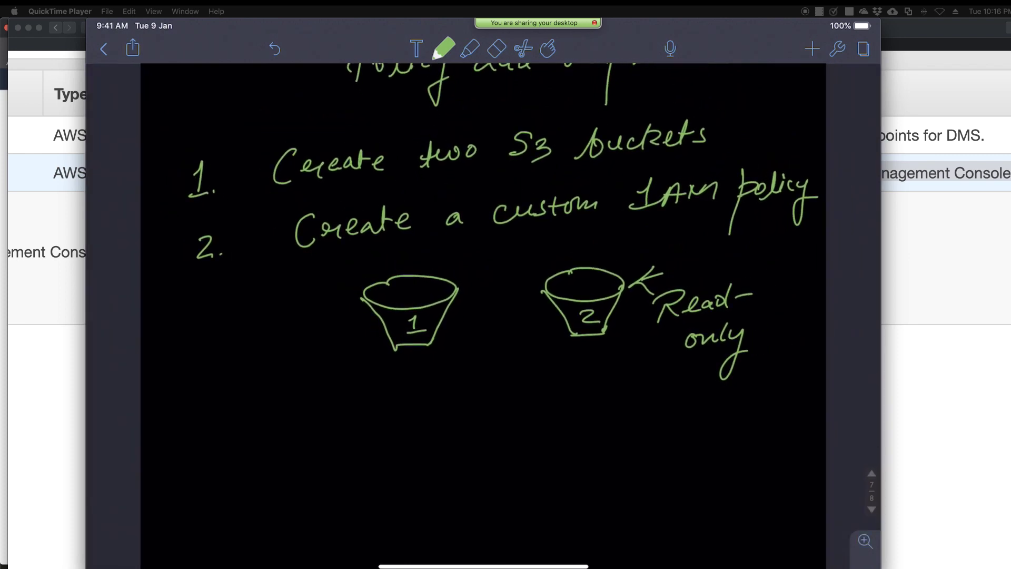
pyautogui.scroll(2, 483, 315)
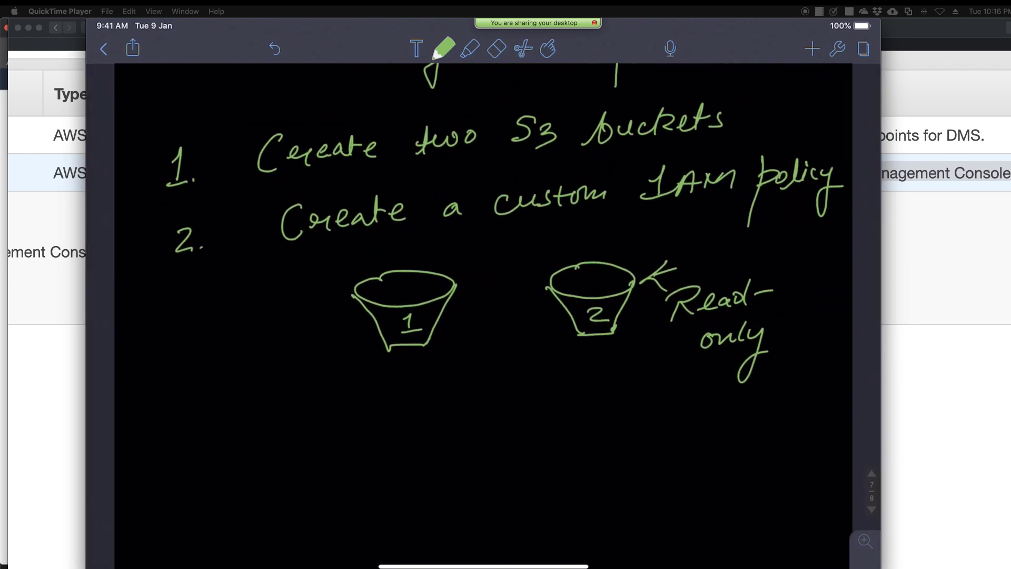
pyautogui.scroll(-3, 483, 316)
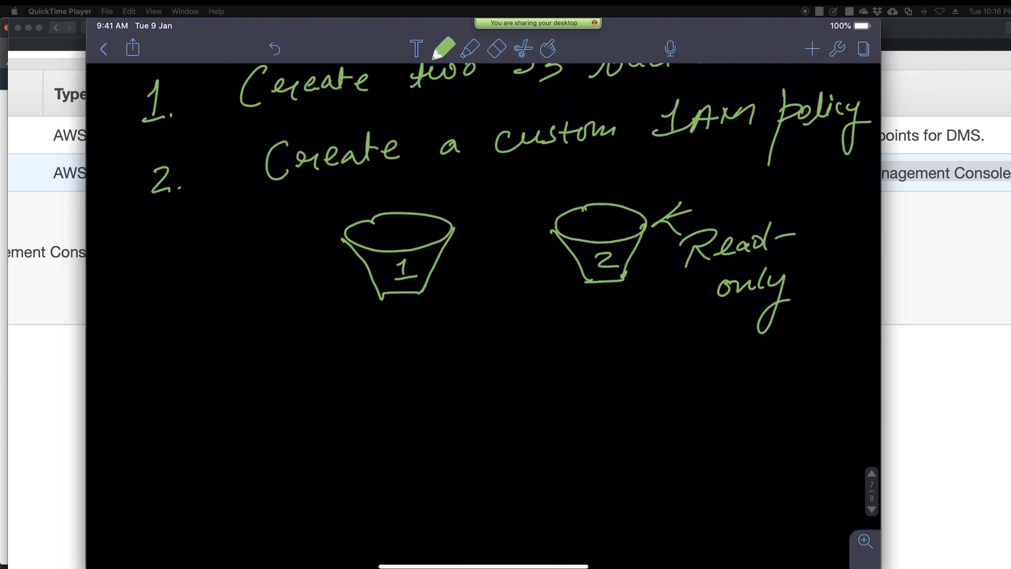
# Step: Handwrite step 3, 'Create a group', below the bucket sketches
pyautogui.moveTo(160, 368)
pyautogui.mouseDown()
pyautogui.moveTo(169, 378)
pyautogui.moveTo(159, 391)
pyautogui.mouseUp()
pyautogui.click(185, 390)
pyautogui.moveTo(311, 354)
pyautogui.mouseDown()
pyautogui.moveTo(310, 384)
pyautogui.moveTo(331, 368)
pyautogui.moveTo(347, 375)
pyautogui.mouseUp()
pyautogui.moveTo(355, 370)
pyautogui.mouseDown()
pyautogui.moveTo(364, 363)
pyautogui.moveTo(365, 377)
pyautogui.mouseUp()
pyautogui.moveTo(380, 366)
pyautogui.mouseDown()
pyautogui.moveTo(383, 377)
pyautogui.moveTo(400, 378)
pyautogui.mouseUp()
pyautogui.moveTo(397, 360); pyautogui.dragTo(426, 377)
pyautogui.moveTo(482, 360)
pyautogui.mouseDown()
pyautogui.moveTo(474, 371)
pyautogui.moveTo(487, 372)
pyautogui.mouseUp()
pyautogui.moveTo(541, 354)
pyautogui.mouseDown()
pyautogui.moveTo(530, 388)
pyautogui.moveTo(574, 354)
pyautogui.moveTo(629, 359)
pyautogui.moveTo(608, 370)
pyautogui.mouseUp()
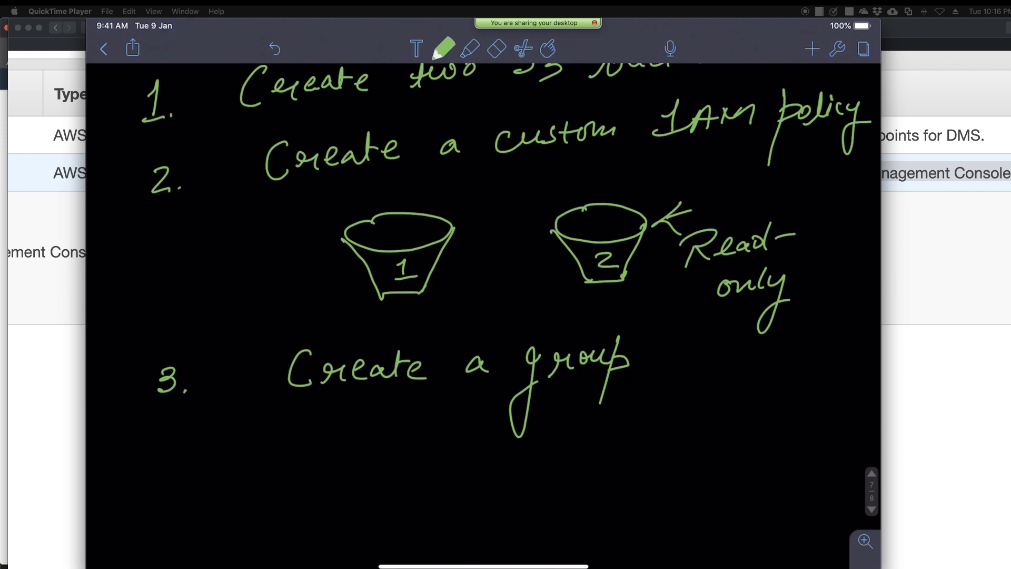
# Step: Handwrite step 4, 'Attach custom IAM policy'
pyautogui.moveTo(158, 457)
pyautogui.mouseDown()
pyautogui.moveTo(182, 466)
pyautogui.moveTo(174, 486)
pyautogui.mouseUp()
pyautogui.click(188, 481)
pyautogui.moveTo(282, 437)
pyautogui.mouseDown()
pyautogui.moveTo(257, 478)
pyautogui.moveTo(284, 474)
pyautogui.mouseUp()
pyautogui.moveTo(266, 461)
pyautogui.mouseDown()
pyautogui.moveTo(299, 448)
pyautogui.moveTo(296, 473)
pyautogui.mouseUp()
pyautogui.moveTo(310, 443); pyautogui.dragTo(307, 473)
pyautogui.moveTo(291, 453)
pyautogui.mouseDown()
pyautogui.moveTo(316, 452)
pyautogui.moveTo(330, 464)
pyautogui.mouseUp()
pyautogui.moveTo(342, 452)
pyautogui.mouseDown()
pyautogui.moveTo(337, 464)
pyautogui.moveTo(372, 464)
pyautogui.mouseUp()
pyautogui.moveTo(427, 448)
pyautogui.mouseDown()
pyautogui.moveTo(427, 464)
pyautogui.moveTo(458, 464)
pyautogui.mouseUp()
pyautogui.moveTo(476, 437); pyautogui.dragTo(479, 461)
pyautogui.moveTo(466, 451); pyautogui.dragTo(569, 460)
pyautogui.moveTo(579, 460)
pyautogui.mouseDown()
pyautogui.moveTo(622, 438)
pyautogui.moveTo(633, 450)
pyautogui.mouseUp()
pyautogui.moveTo(672, 416); pyautogui.dragTo(654, 493)
pyautogui.moveTo(666, 444)
pyautogui.mouseDown()
pyautogui.moveTo(737, 410)
pyautogui.moveTo(753, 428)
pyautogui.mouseUp()
pyautogui.moveTo(768, 434); pyautogui.dragTo(755, 481)
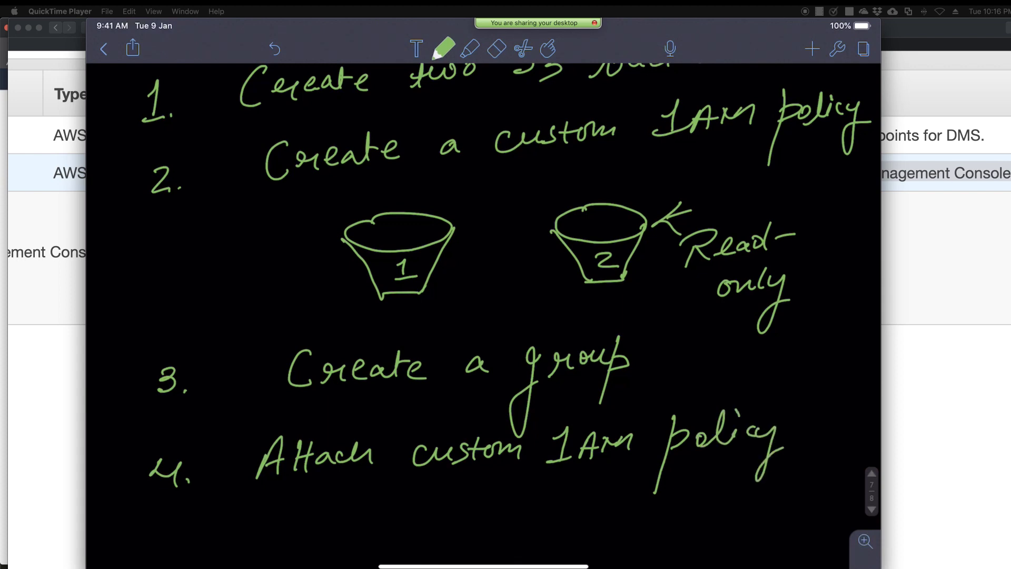
# Step: Finish step 4 with 'to that group' on the next line
pyautogui.scroll(-3, 506, 279)
pyautogui.moveTo(203, 421)
pyautogui.mouseDown()
pyautogui.moveTo(183, 461)
pyautogui.moveTo(227, 442)
pyautogui.mouseUp()
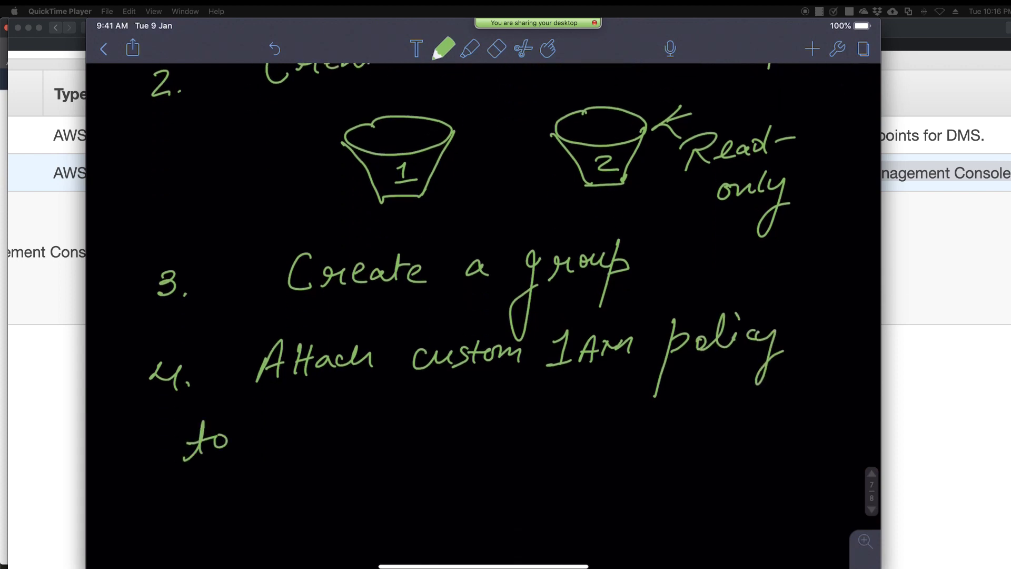
pyautogui.moveTo(292, 424)
pyautogui.mouseDown()
pyautogui.moveTo(276, 452)
pyautogui.moveTo(350, 448)
pyautogui.moveTo(369, 424)
pyautogui.moveTo(403, 505)
pyautogui.mouseUp()
pyautogui.moveTo(435, 445)
pyautogui.mouseDown()
pyautogui.moveTo(504, 421)
pyautogui.moveTo(499, 472)
pyautogui.mouseUp()
pyautogui.moveTo(510, 433); pyautogui.dragTo(531, 424)
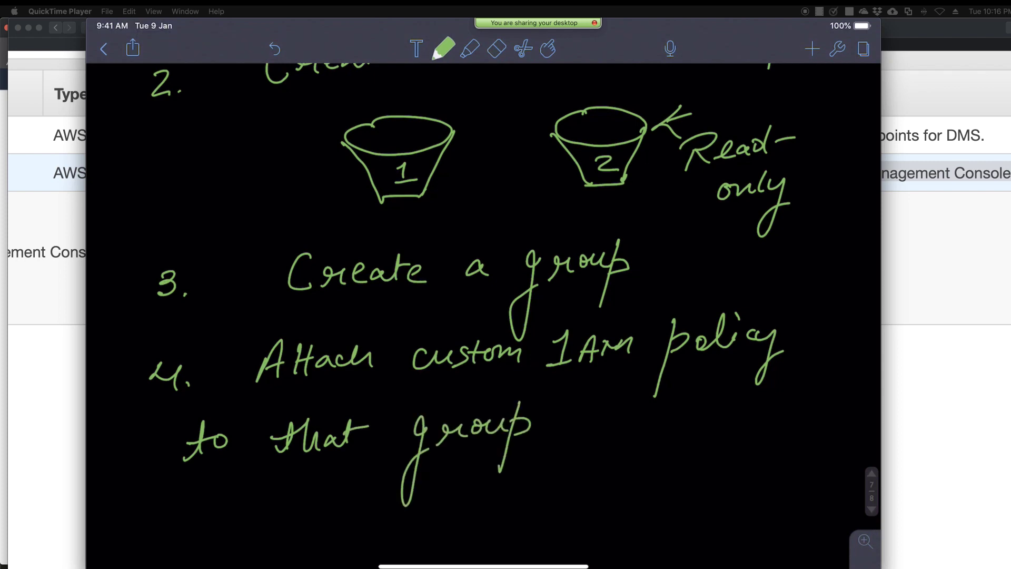
# Step: Handwrite step 5, 'Create a user and attach it to the same group'
pyautogui.scroll(-3, 483, 316)
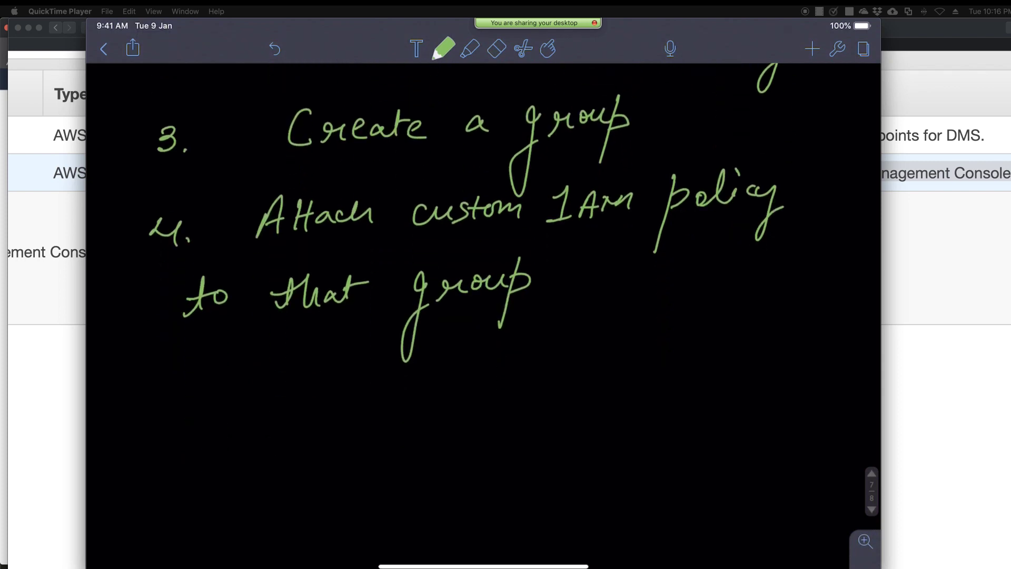
pyautogui.moveTo(169, 388)
pyautogui.mouseDown()
pyautogui.moveTo(152, 398)
pyautogui.moveTo(153, 413)
pyautogui.mouseUp()
pyautogui.click(175, 411)
pyautogui.moveTo(289, 371)
pyautogui.mouseDown()
pyautogui.moveTo(287, 406)
pyautogui.moveTo(377, 373)
pyautogui.moveTo(375, 396)
pyautogui.moveTo(403, 392)
pyautogui.mouseUp()
pyautogui.moveTo(462, 381)
pyautogui.mouseDown()
pyautogui.moveTo(463, 392)
pyautogui.moveTo(588, 370)
pyautogui.moveTo(665, 371)
pyautogui.moveTo(692, 345)
pyautogui.moveTo(744, 369)
pyautogui.moveTo(773, 348)
pyautogui.moveTo(813, 352)
pyautogui.moveTo(814, 363)
pyautogui.mouseUp()
pyautogui.moveTo(182, 465)
pyautogui.mouseDown()
pyautogui.moveTo(204, 477)
pyautogui.moveTo(225, 458)
pyautogui.mouseUp()
pyautogui.click(185, 445)
pyautogui.moveTo(274, 448)
pyautogui.mouseDown()
pyautogui.moveTo(259, 476)
pyautogui.moveTo(283, 451)
pyautogui.mouseUp()
pyautogui.moveTo(290, 452); pyautogui.dragTo(299, 456)
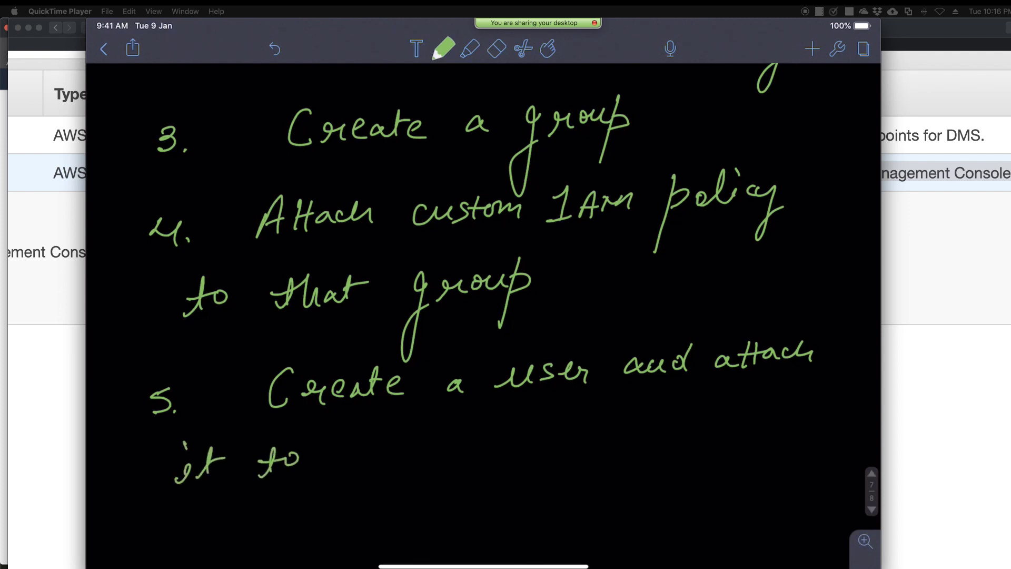
pyautogui.moveTo(352, 434)
pyautogui.mouseDown()
pyautogui.moveTo(346, 467)
pyautogui.moveTo(368, 447)
pyautogui.mouseUp()
pyautogui.moveTo(374, 437)
pyautogui.mouseDown()
pyautogui.moveTo(385, 460)
pyautogui.moveTo(473, 435)
pyautogui.moveTo(495, 457)
pyautogui.moveTo(547, 436)
pyautogui.moveTo(578, 510)
pyautogui.mouseUp()
pyautogui.moveTo(614, 451); pyautogui.dragTo(661, 428)
pyautogui.moveTo(671, 432)
pyautogui.mouseDown()
pyautogui.moveTo(686, 429)
pyautogui.moveTo(672, 493)
pyautogui.moveTo(690, 441)
pyautogui.mouseUp()
# Step: Handwrite step 6, 'Test', then scroll back to the top of the notes
pyautogui.scroll(-5, 481, 288)
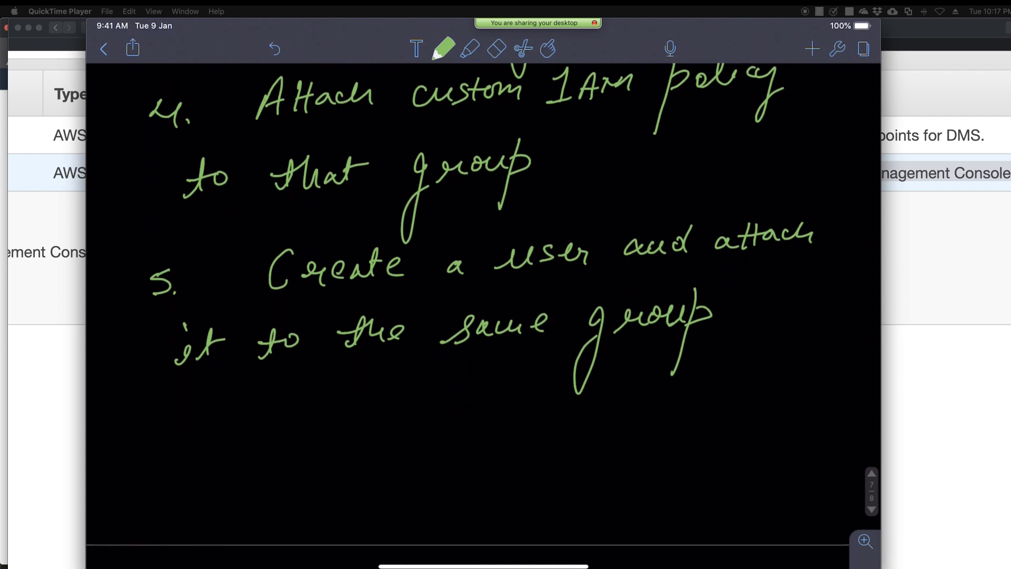
pyautogui.moveTo(168, 422); pyautogui.dragTo(157, 442)
pyautogui.click(180, 451)
pyautogui.moveTo(268, 411)
pyautogui.mouseDown()
pyautogui.moveTo(301, 404)
pyautogui.moveTo(289, 435)
pyautogui.moveTo(308, 424)
pyautogui.moveTo(342, 430)
pyautogui.mouseUp()
pyautogui.moveTo(335, 412); pyautogui.dragTo(385, 406)
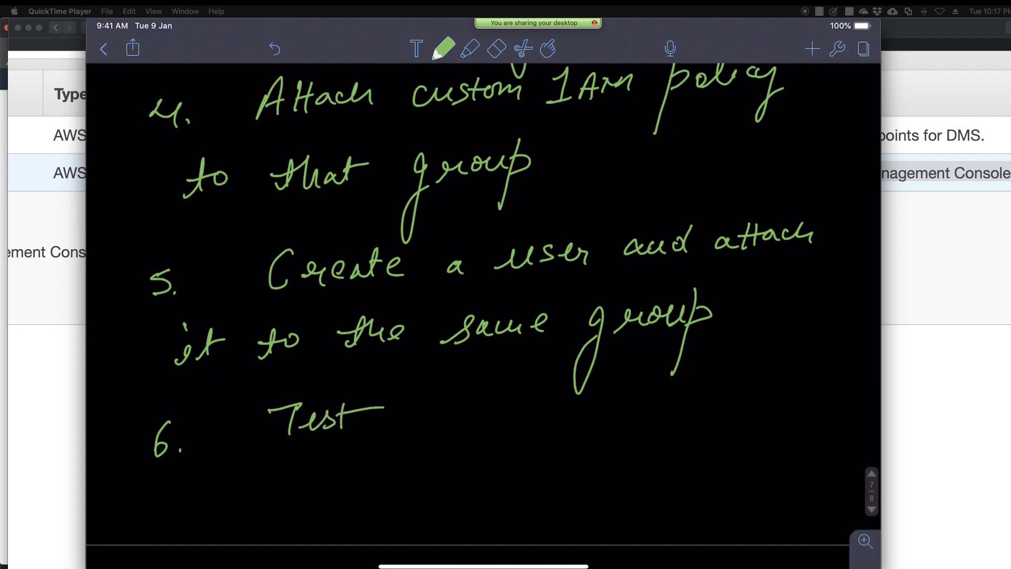
pyautogui.scroll(-5, 483, 316)
pyautogui.scroll(2, 484, 316)
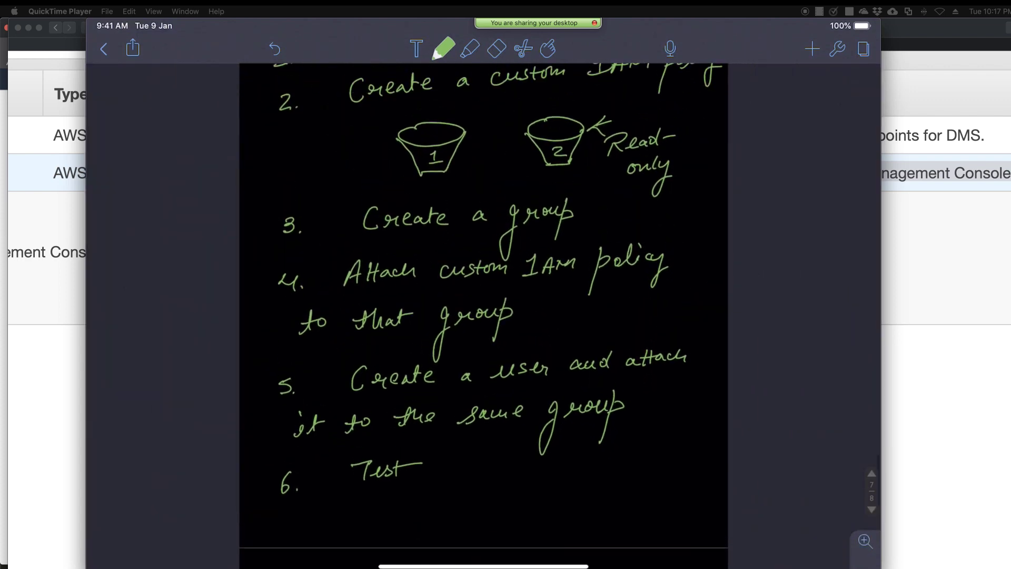
pyautogui.scroll(1, 484, 316)
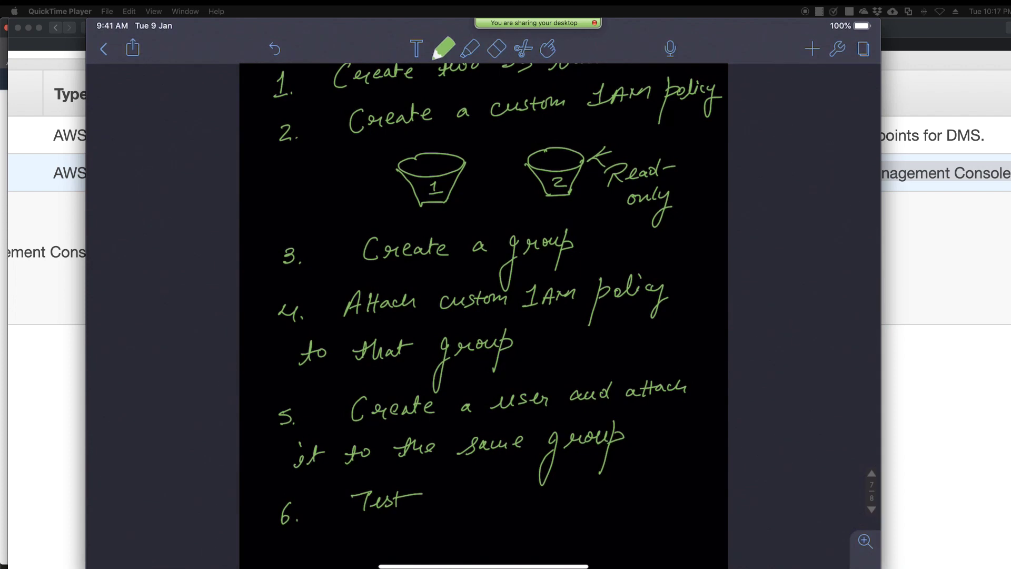
pyautogui.scroll(3, 483, 316)
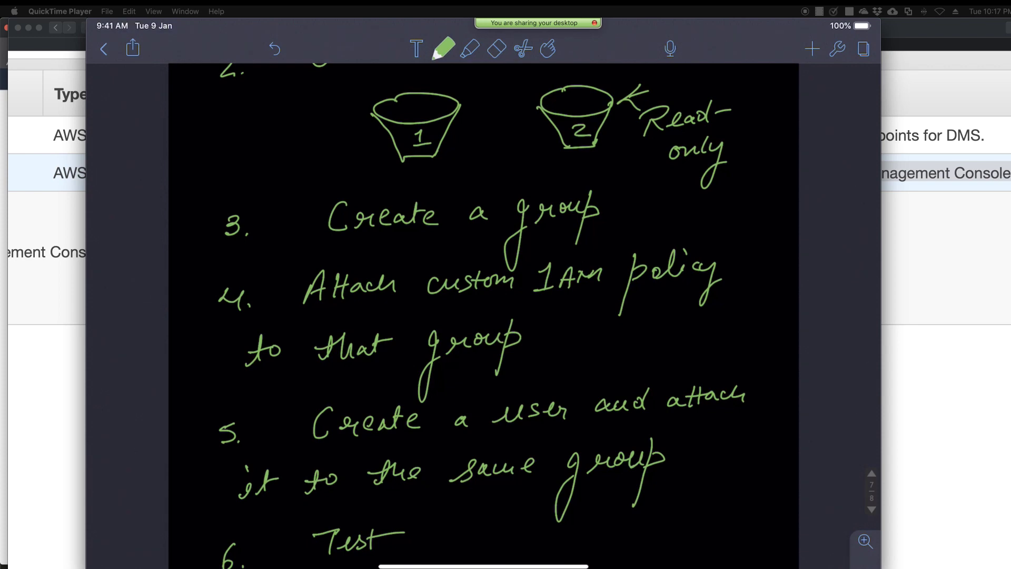
pyautogui.scroll(3, 483, 316)
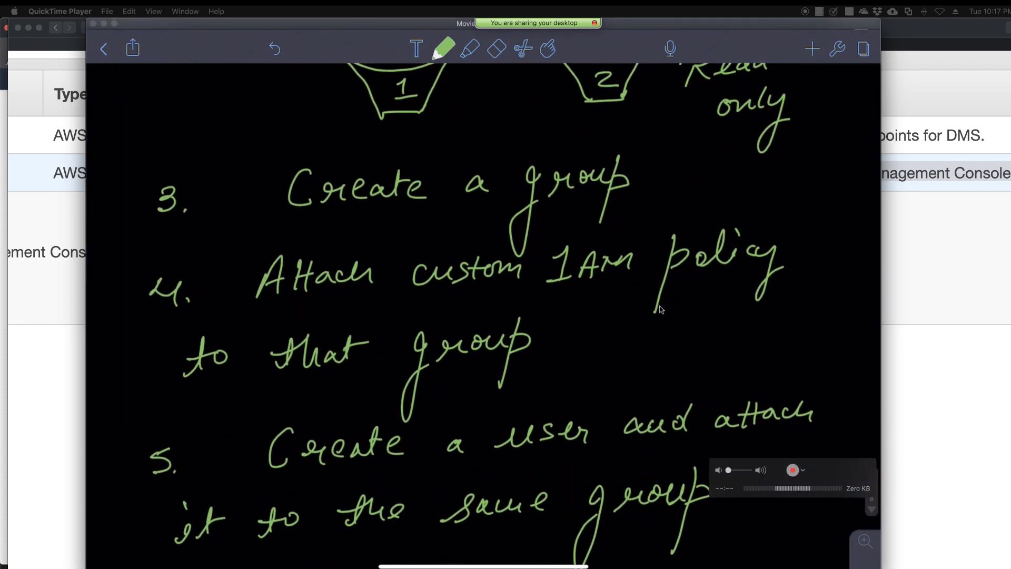
pyautogui.scroll(5, 660, 309)
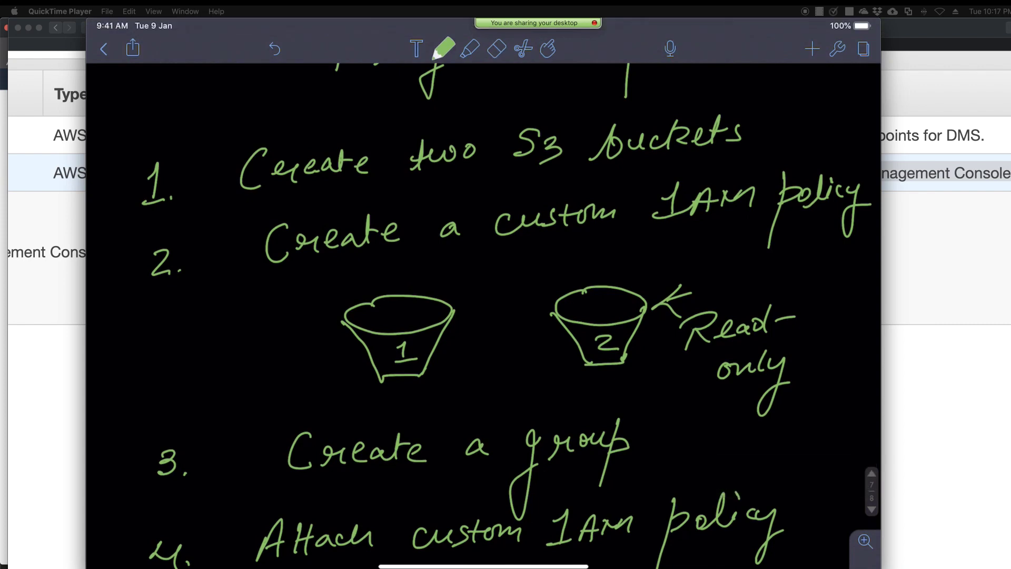
pyautogui.press('super+Tab')
# Step: Open S3 from the Services menu in a new browser tab and switch to it
pyautogui.scroll(-5, 646, 309)
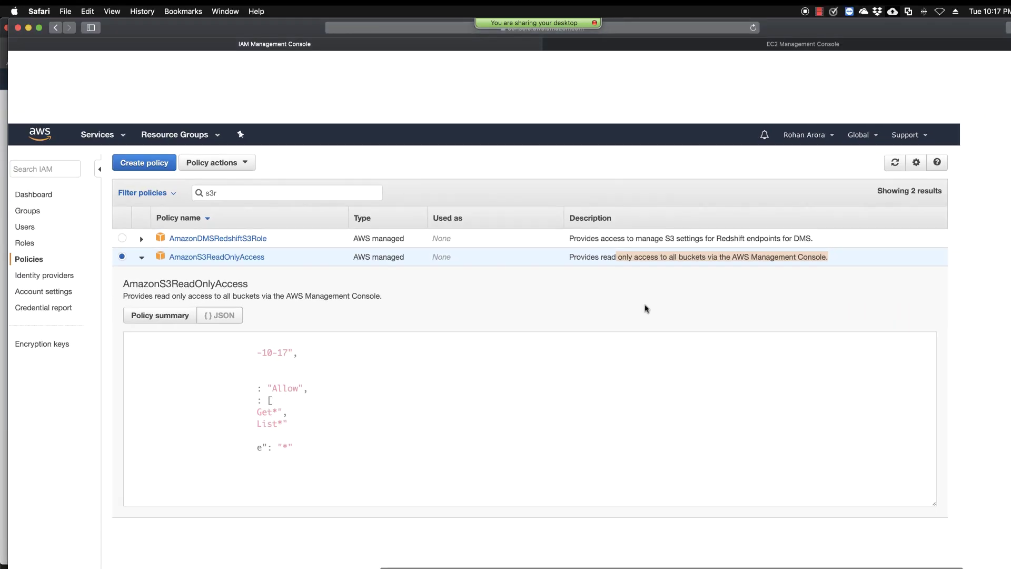
pyautogui.press('F2')
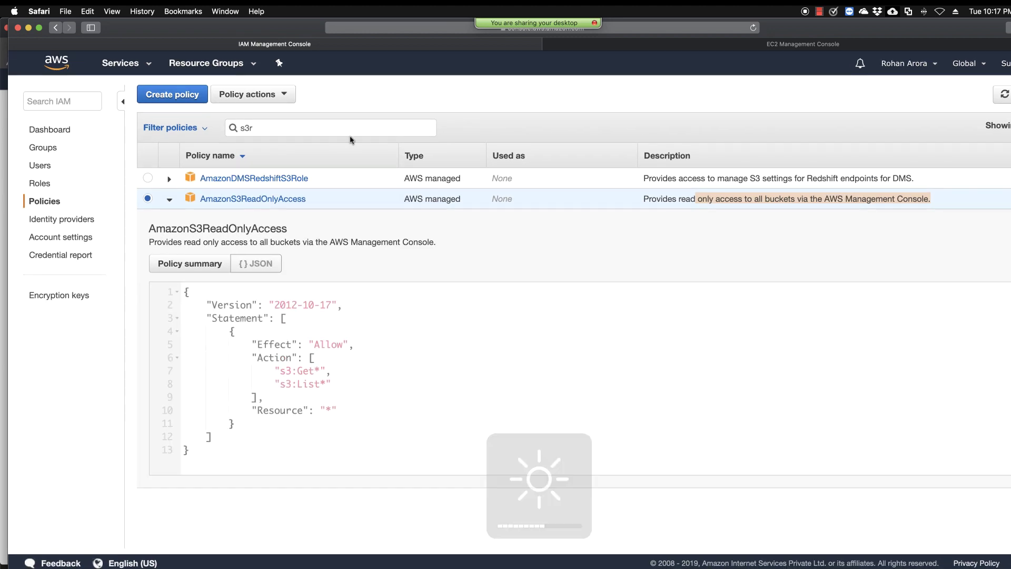
pyautogui.click(146, 70)
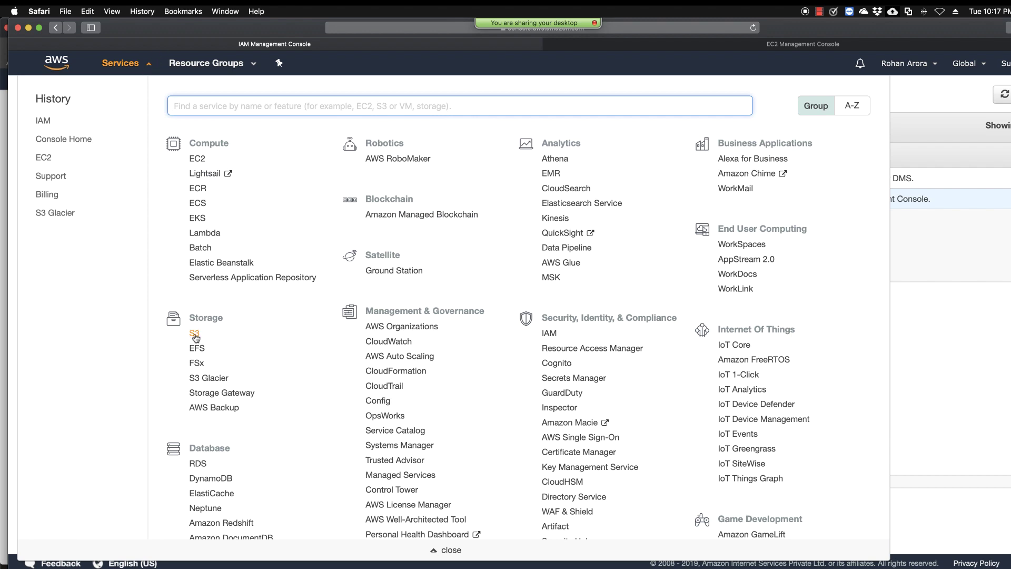
pyautogui.scroll(5, 195, 336)
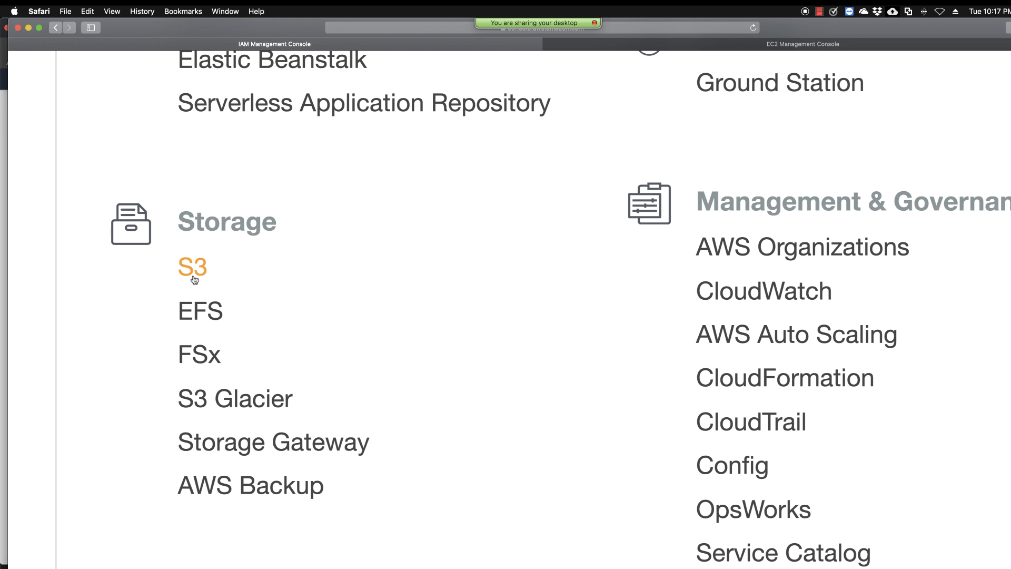
pyautogui.rightClick(194, 277)
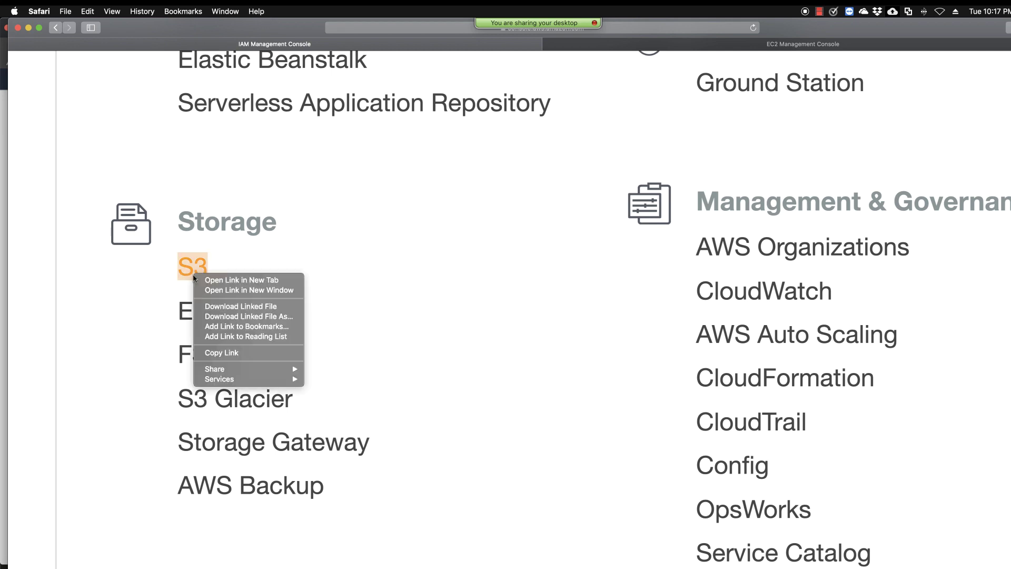
pyautogui.click(234, 282)
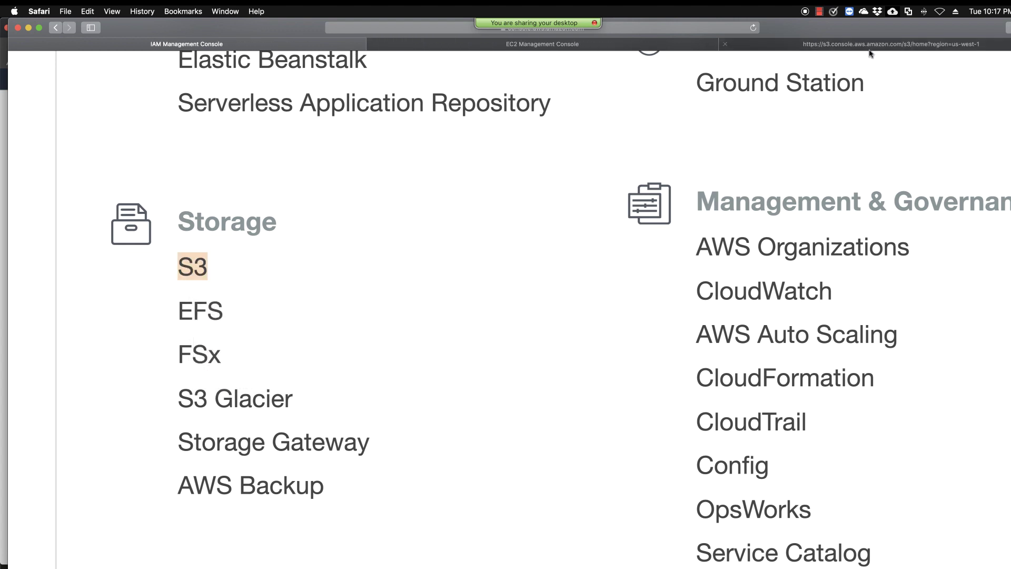
pyautogui.click(871, 47)
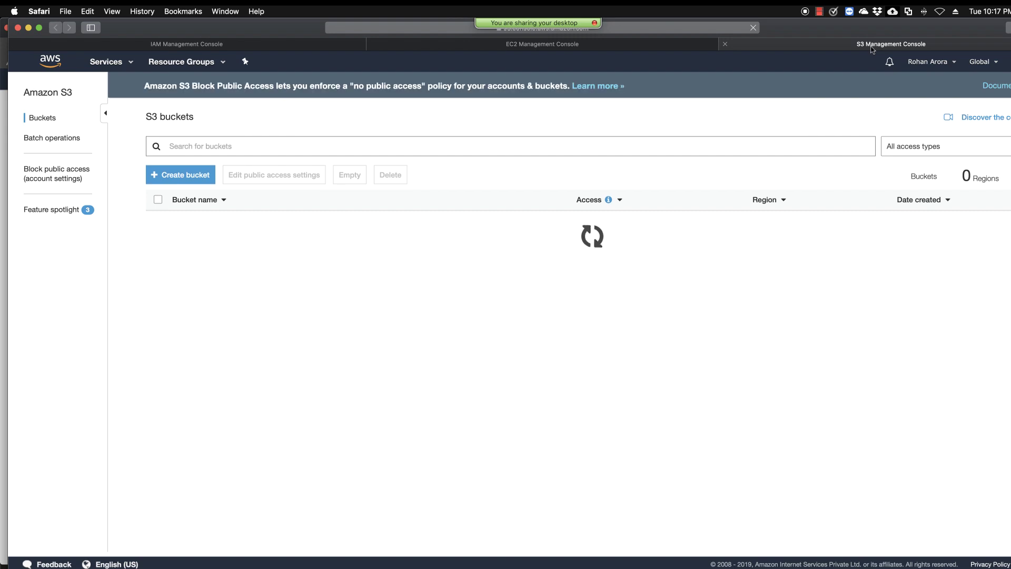
# Step: Start a new S3 bucket and name it xyz-s3-mumbai
pyautogui.scroll(-10, 719, 304)
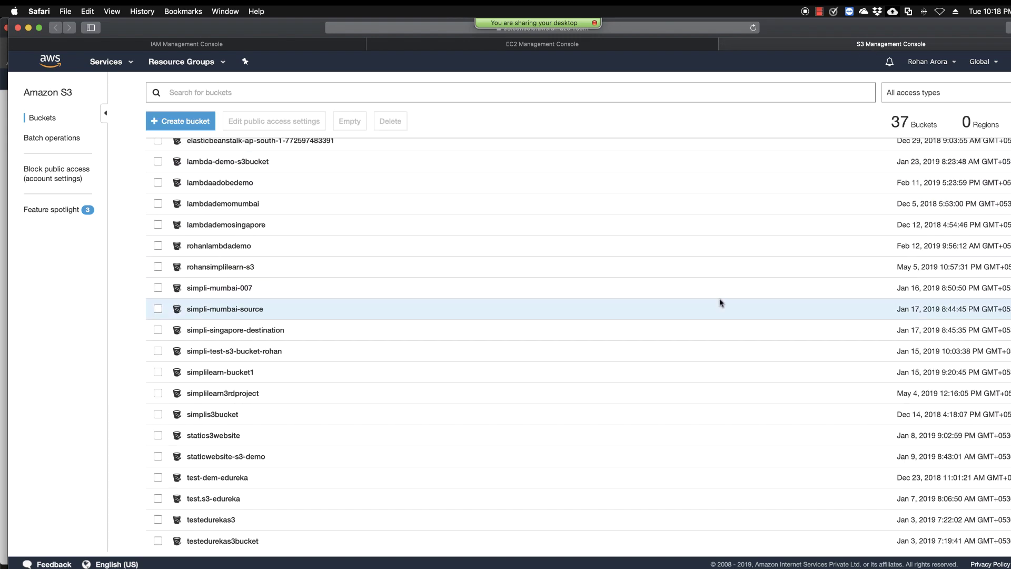
pyautogui.scroll(7, 720, 302)
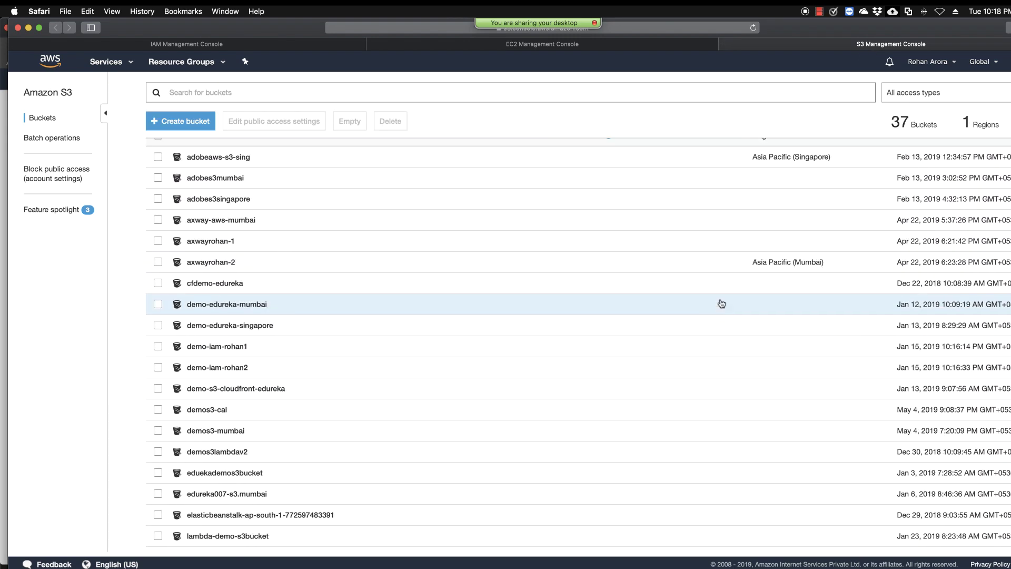
pyautogui.scroll(2, 721, 303)
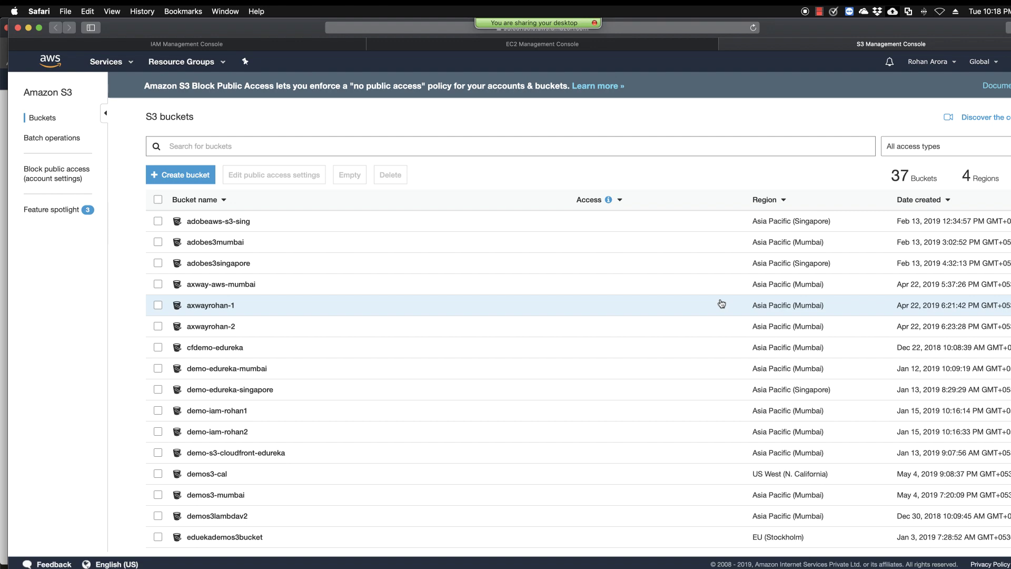
pyautogui.scroll(5, 180, 181)
pyautogui.click(203, 182)
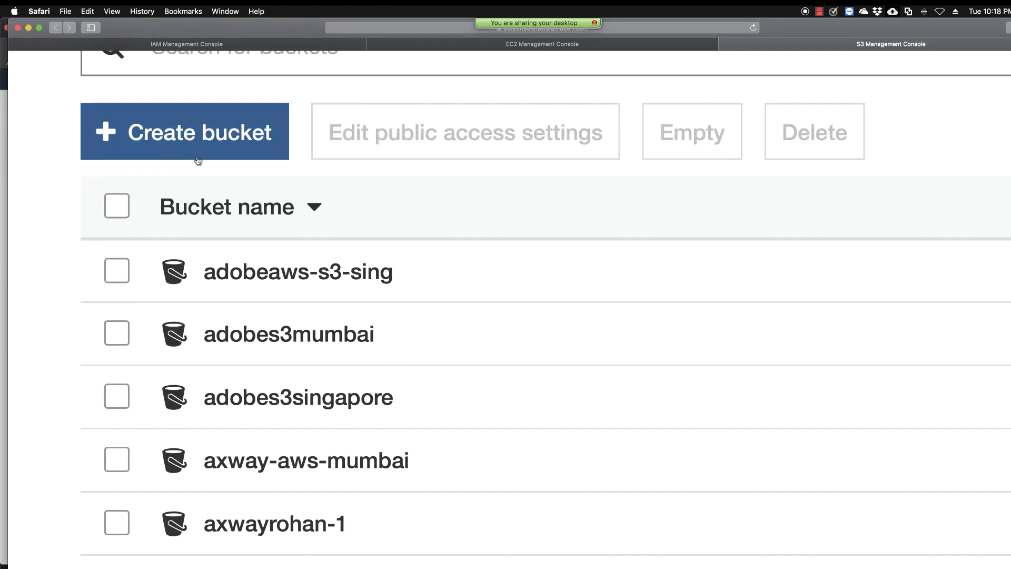
pyautogui.scroll(-5, 405, 189)
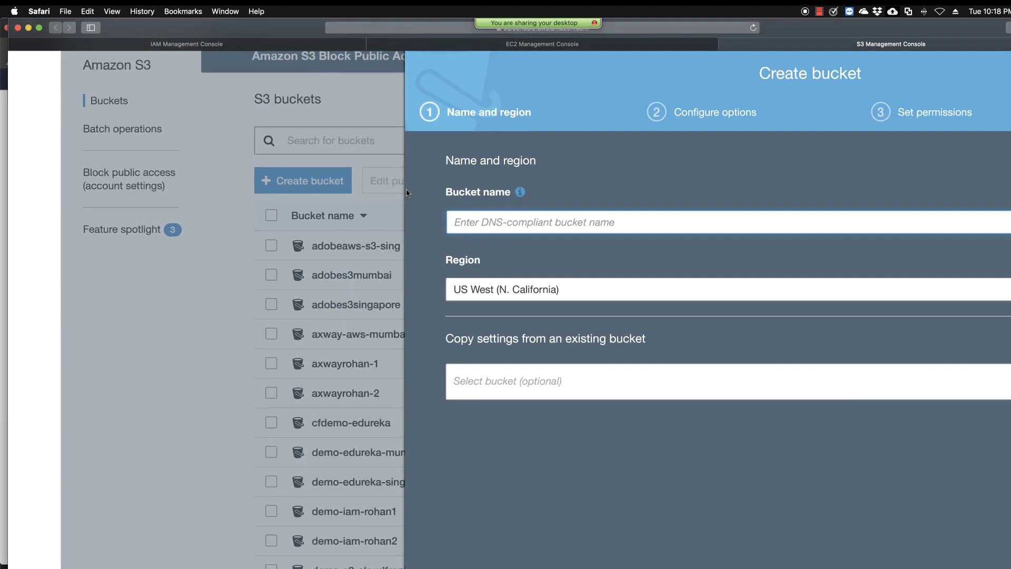
pyautogui.scroll(-3, 406, 193)
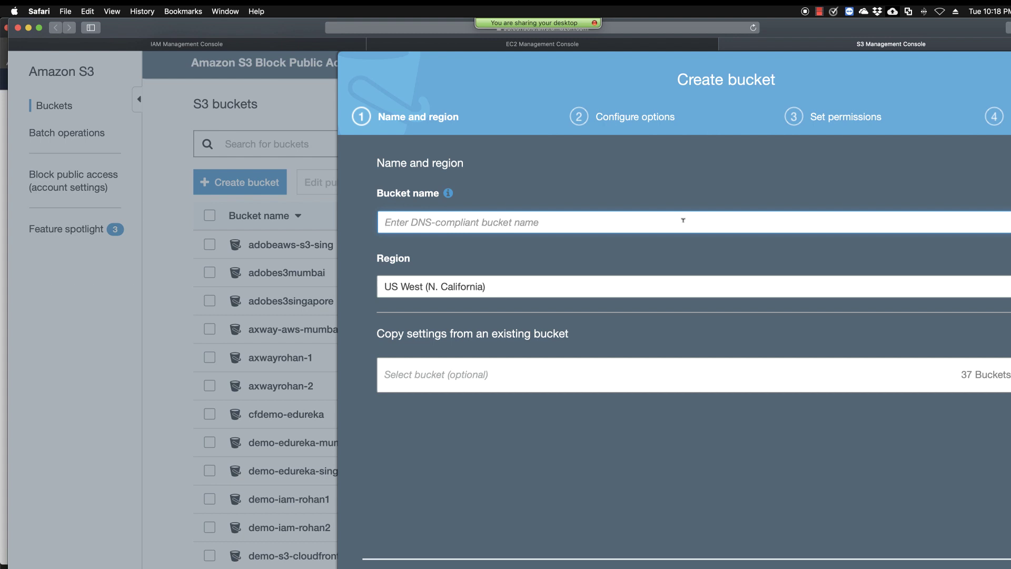
pyautogui.write('xyz')
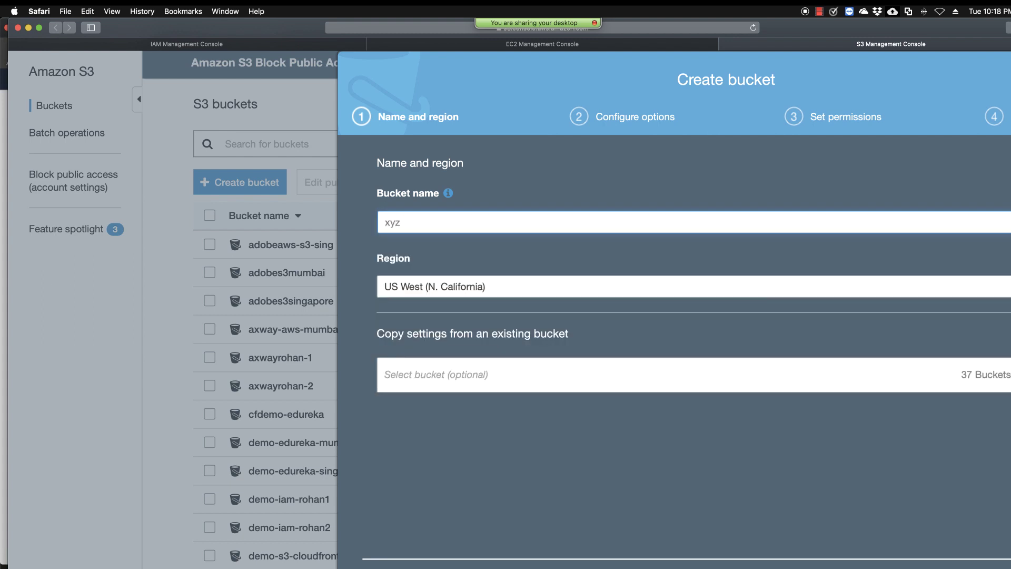
pyautogui.write('-mumbai')
pyautogui.click(401, 222)
pyautogui.write('s3-')
# Step: Set the bucket region to Asia Pacific (Mumbai) and create the bucket
pyautogui.click(595, 284)
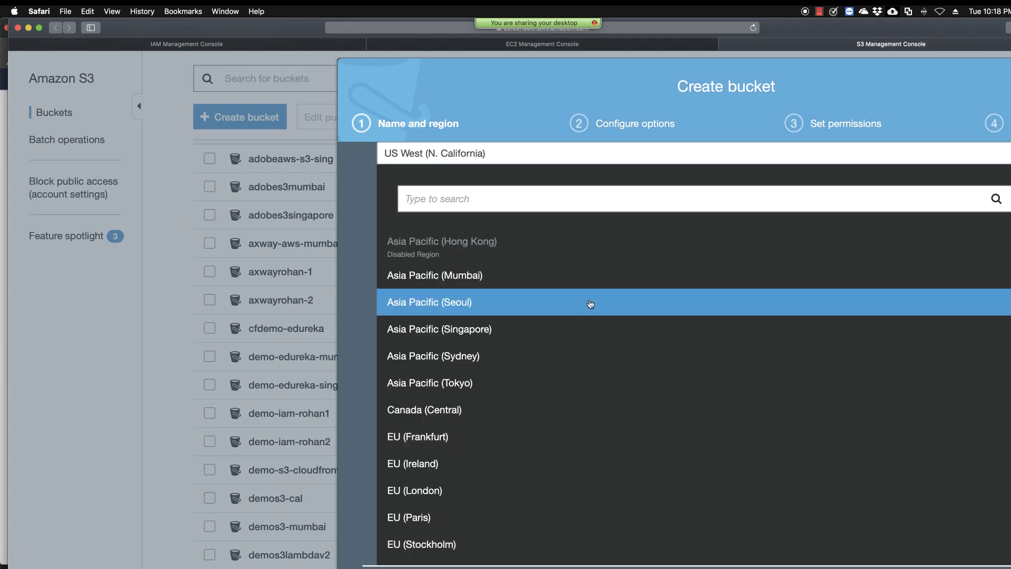
pyautogui.click(523, 279)
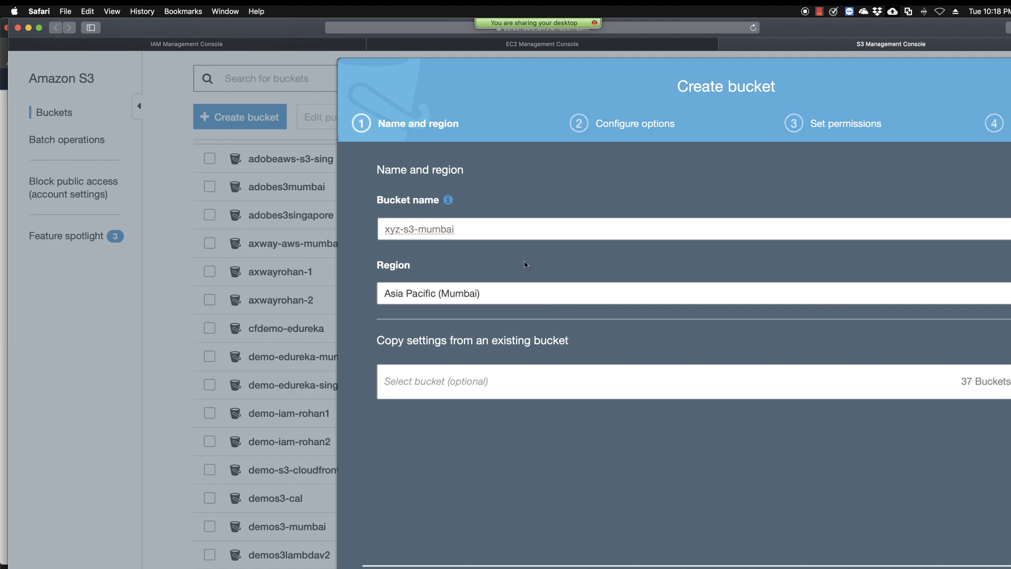
pyautogui.scroll(-5, 519, 260)
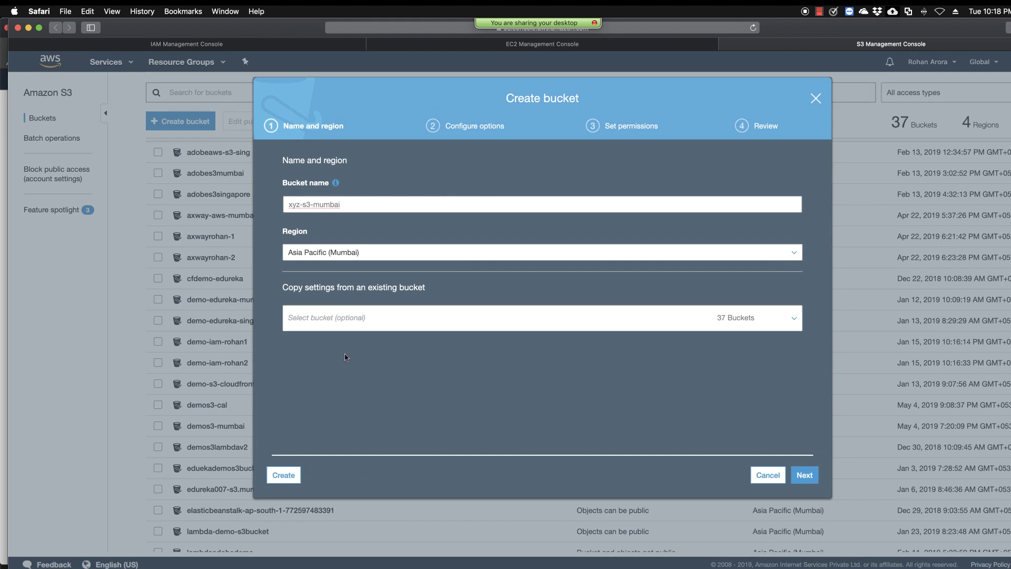
pyautogui.click(291, 476)
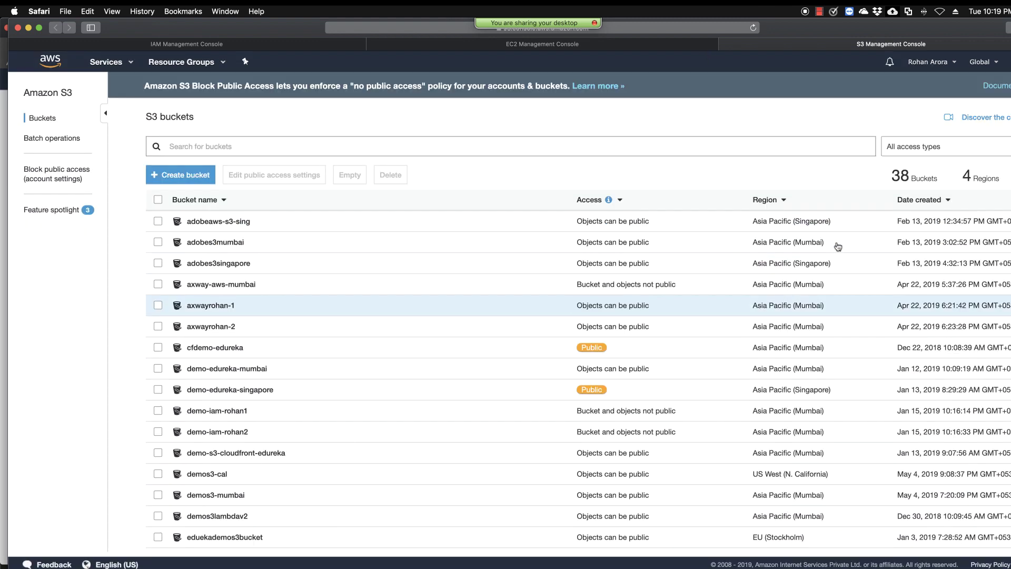
# Step: Sort buckets by creation date, then create xyz-s3-cal in US West (N. California)
pyautogui.click(918, 201)
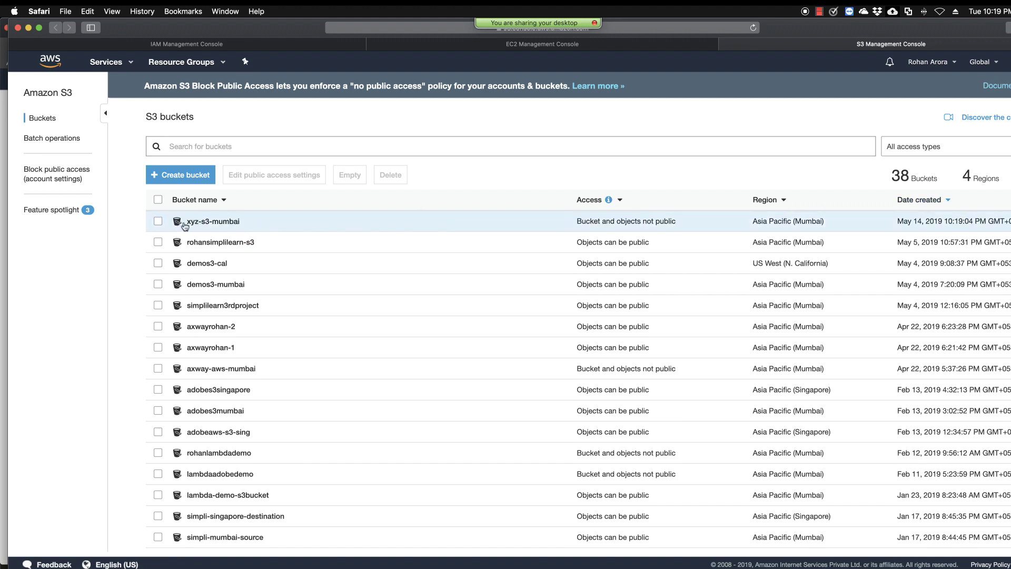
pyautogui.click(180, 226)
pyautogui.click(196, 177)
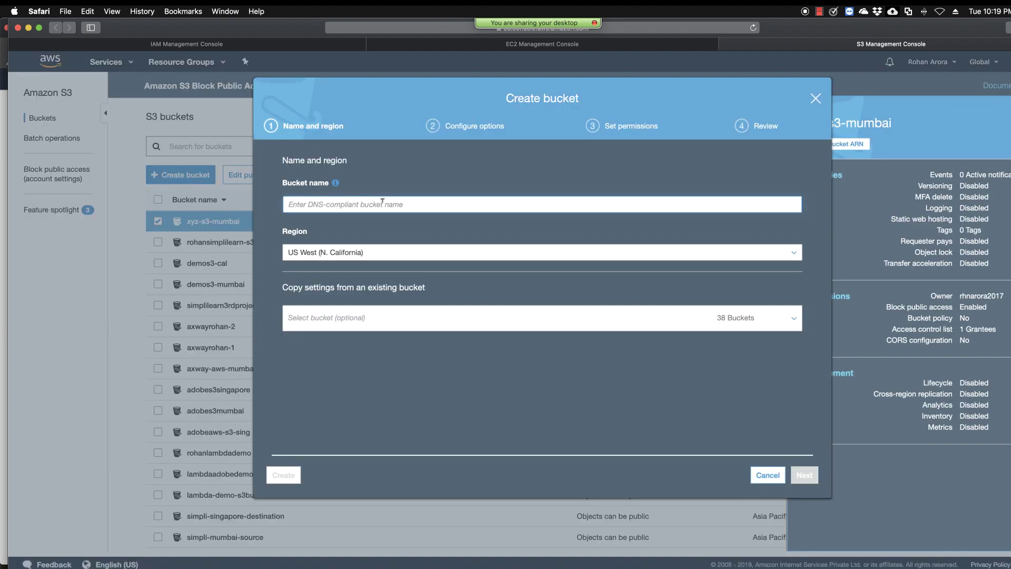
pyautogui.write('xyzzy-')
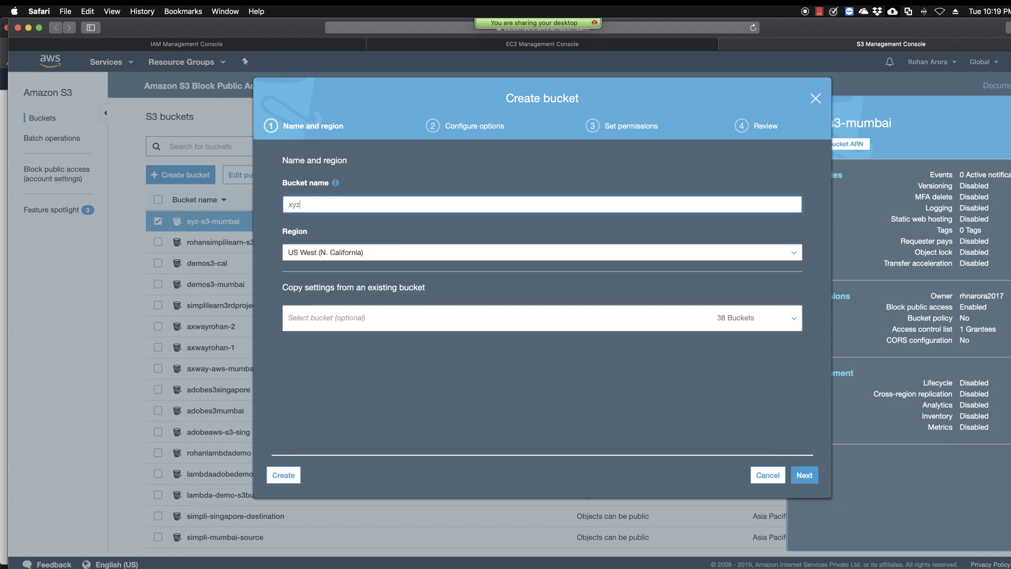
pyautogui.press('BackSpace')
pyautogui.press('BackSpace')
pyautogui.press('BackSpace')
pyautogui.write('-s3-')
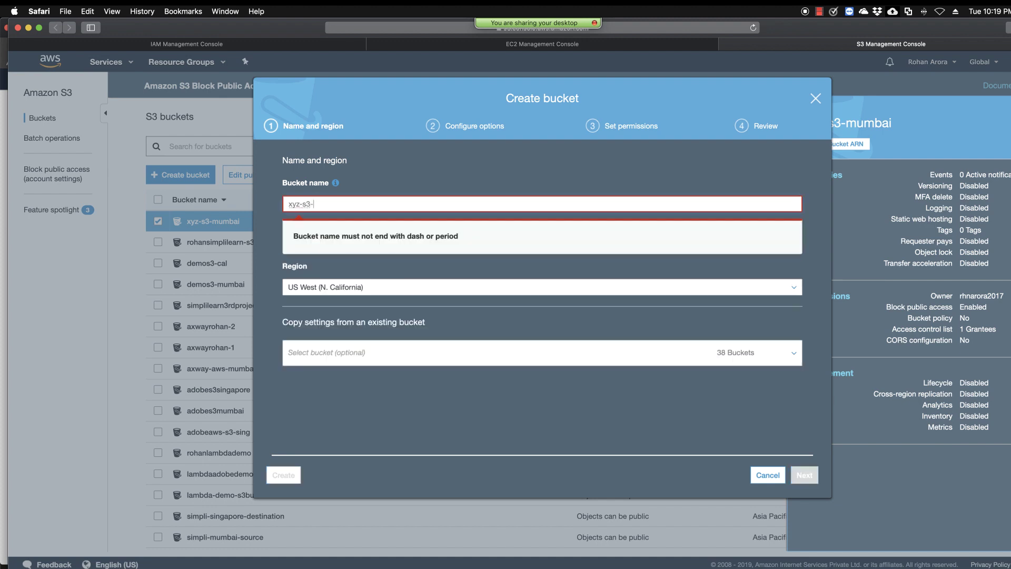
pyautogui.write('cal')
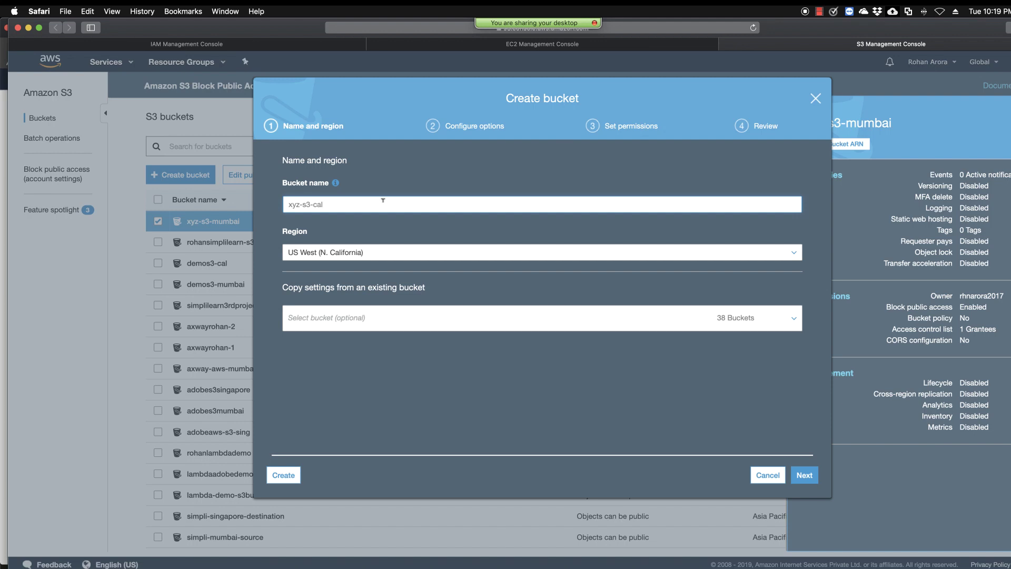
pyautogui.click(375, 253)
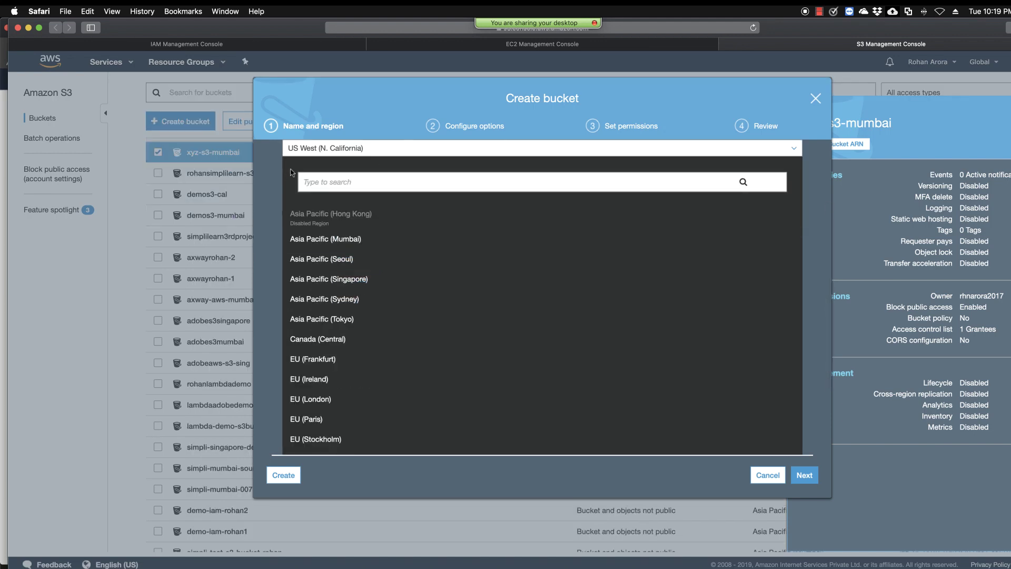
pyautogui.click(560, 473)
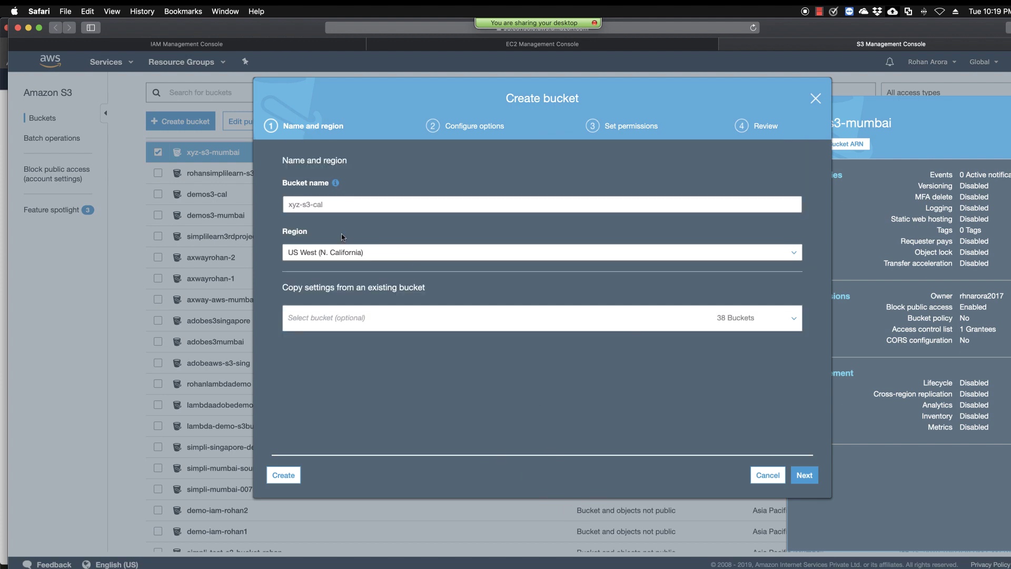
pyautogui.click(287, 483)
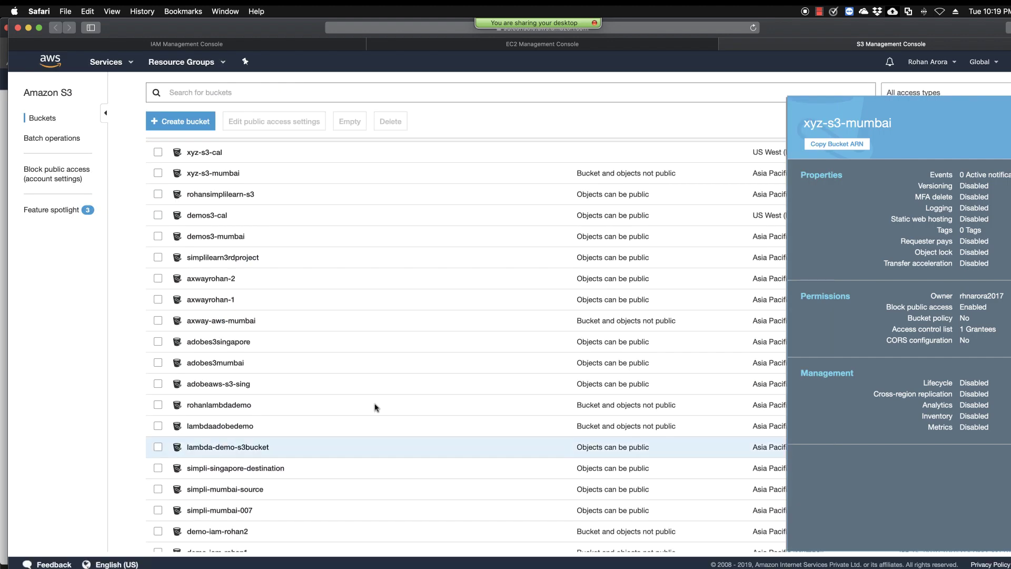
# Step: Tick and untick the xyz-s3-cal and xyz-s3-mumbai checkboxes, ending on xyz-s3-mumbai
pyautogui.click(158, 152)
pyautogui.click(157, 173)
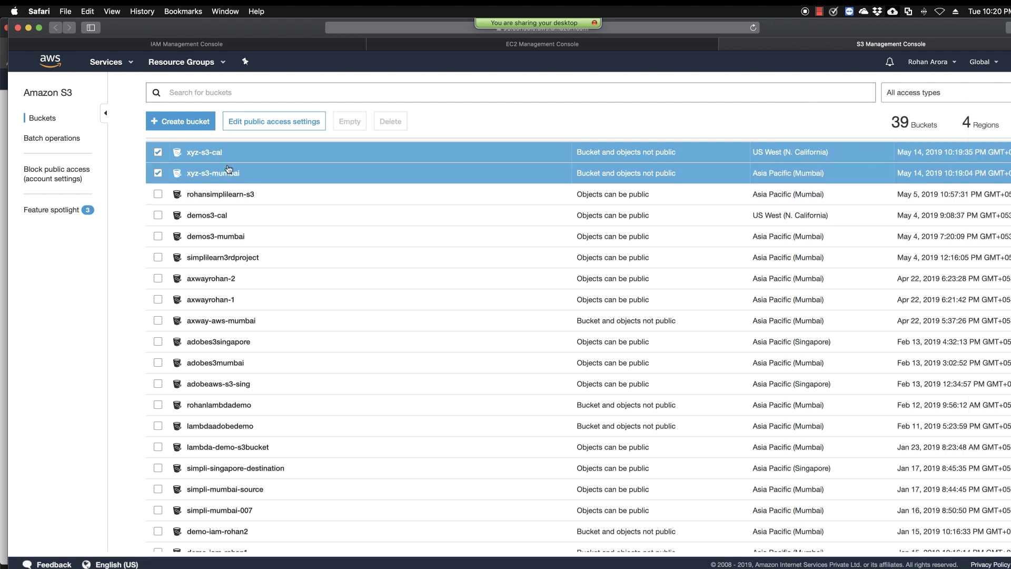
pyautogui.click(211, 152)
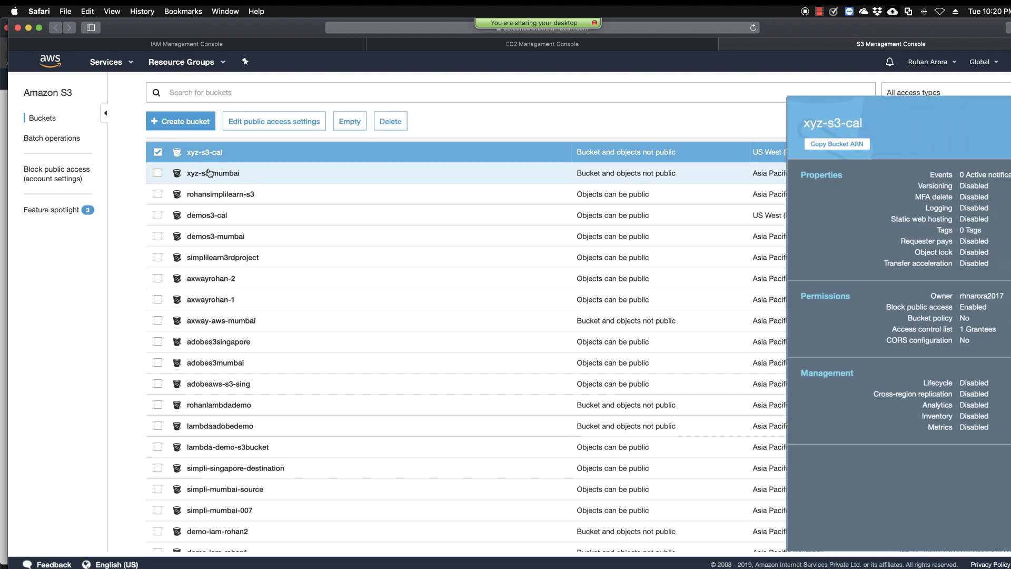
pyautogui.click(245, 176)
pyautogui.click(158, 152)
pyautogui.scroll(-10, 293, 323)
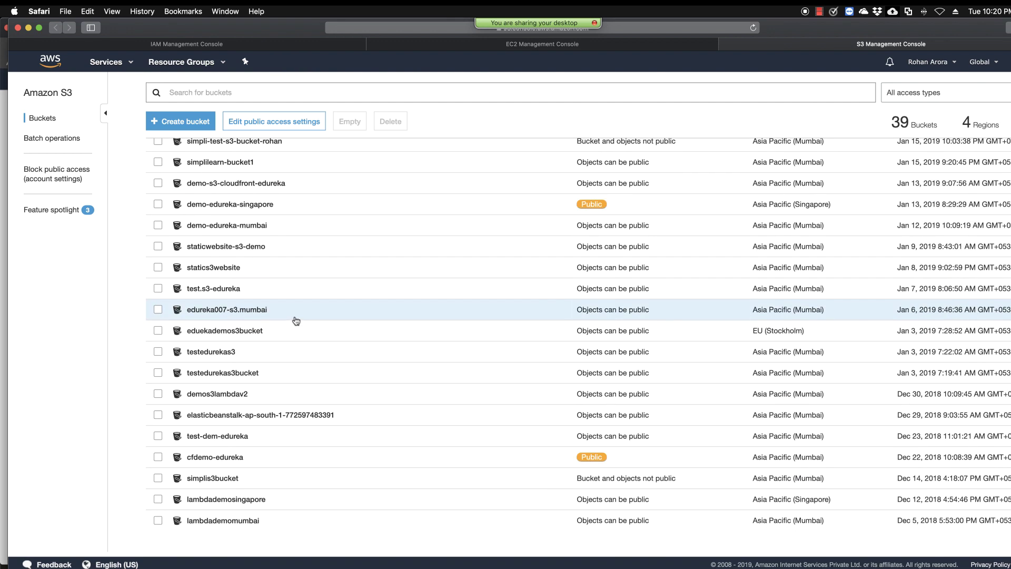
pyautogui.scroll(10, 297, 321)
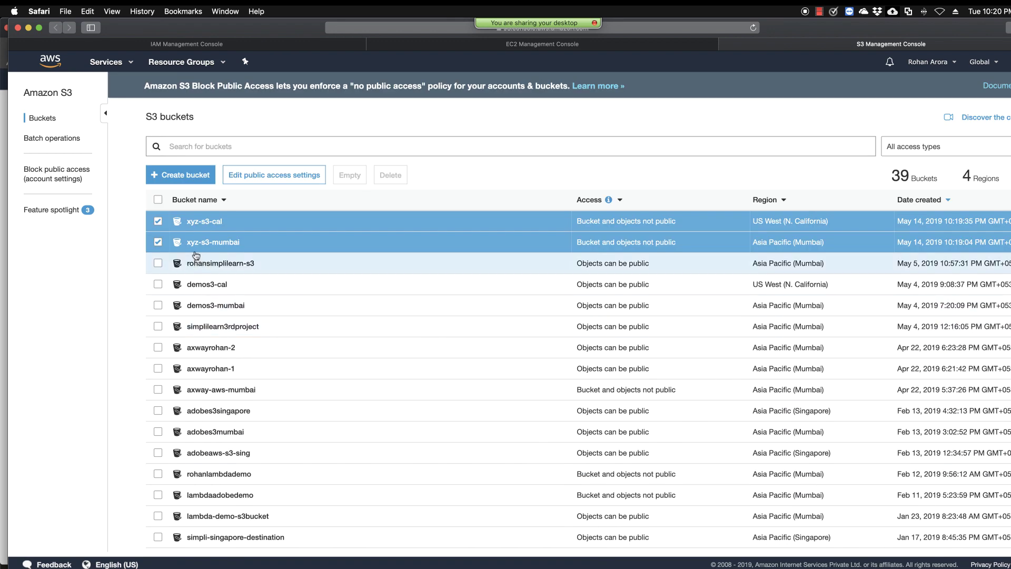
pyautogui.click(158, 242)
pyautogui.click(157, 221)
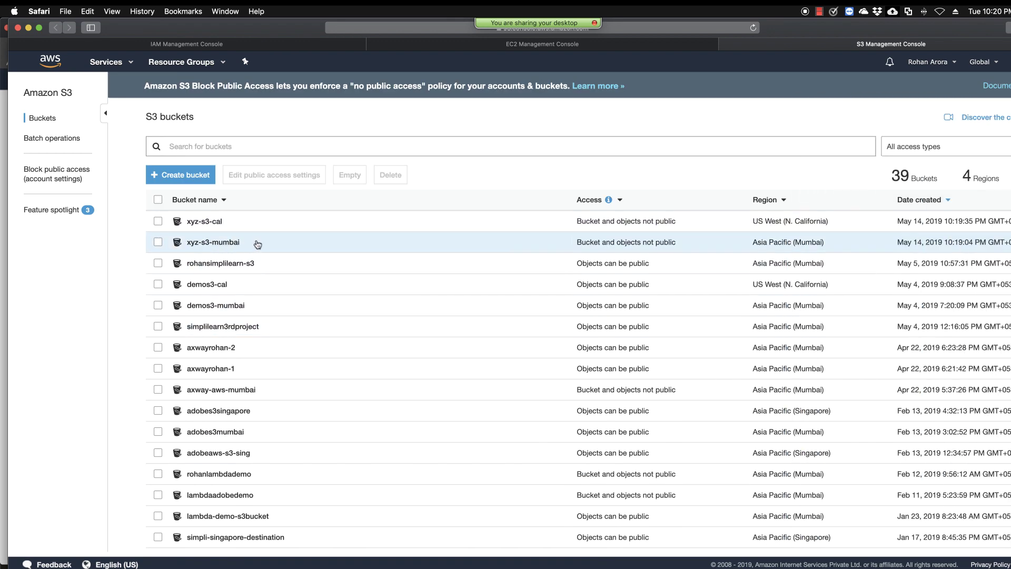
pyautogui.click(187, 244)
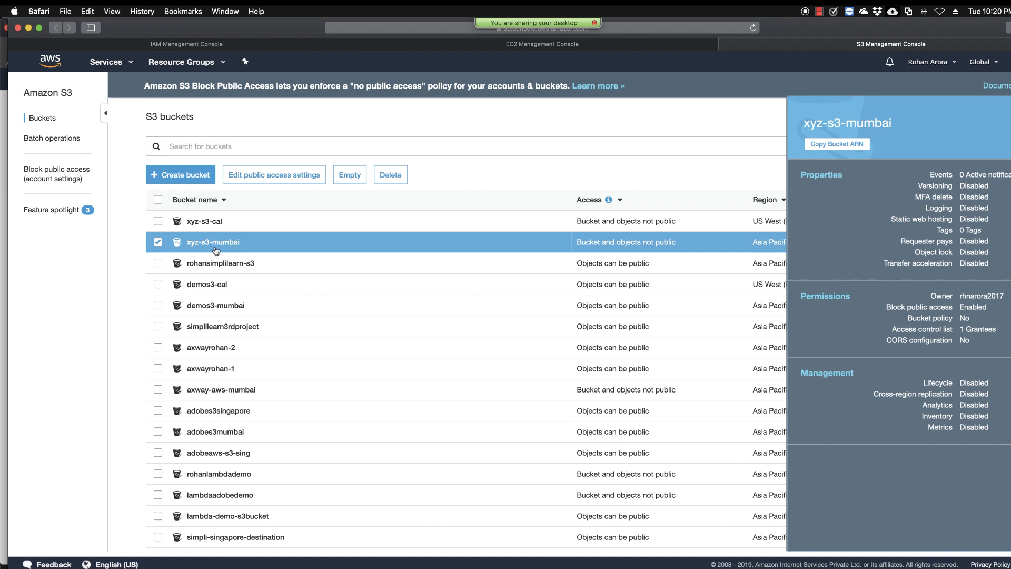
# Step: Return to the IAM Management Console tab and dismiss the Services menu
pyautogui.click(249, 45)
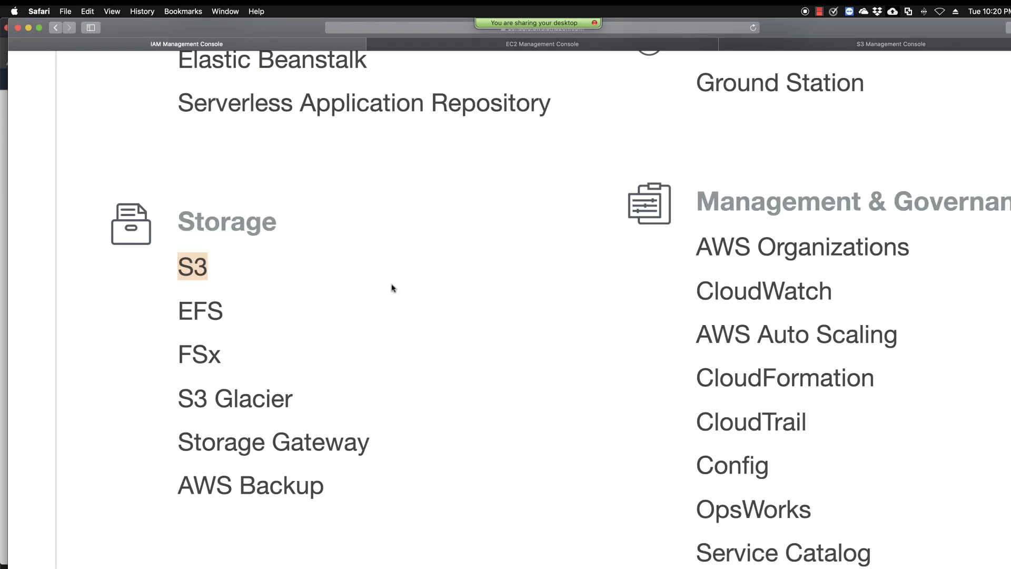
pyautogui.scroll(-10, 677, 480)
pyautogui.press('super+0')
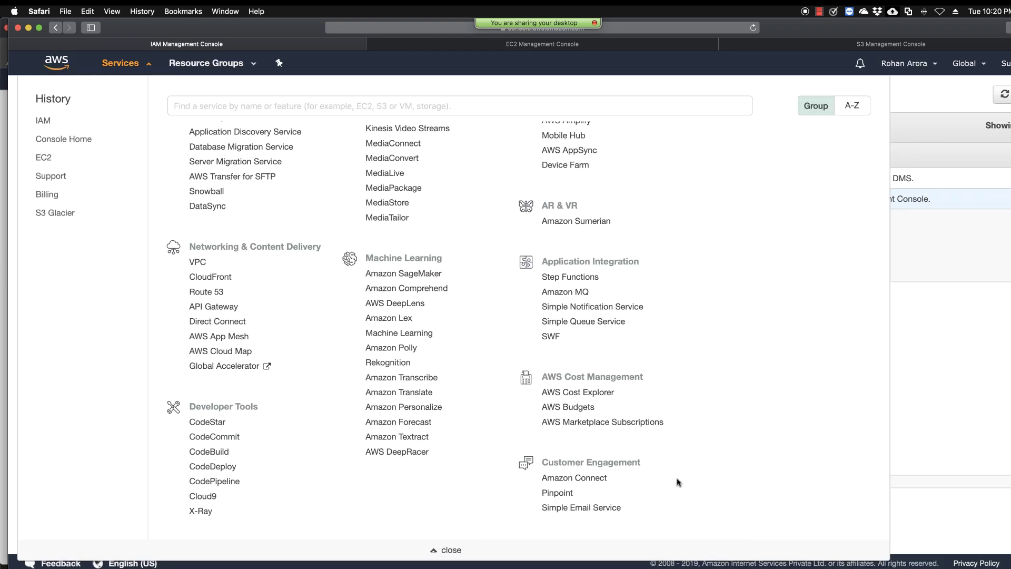
pyautogui.click(443, 549)
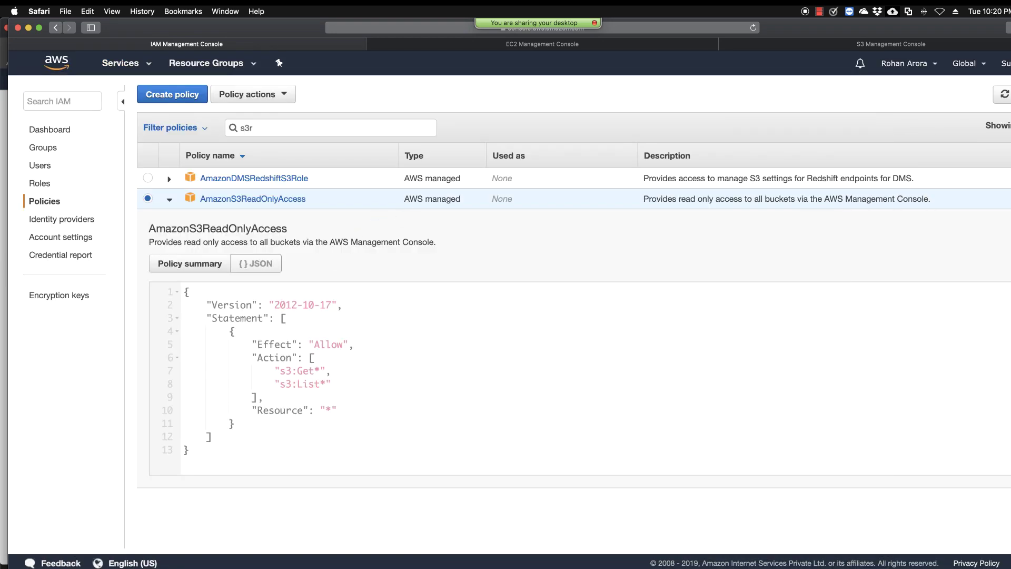
pyautogui.press('super+Tab')
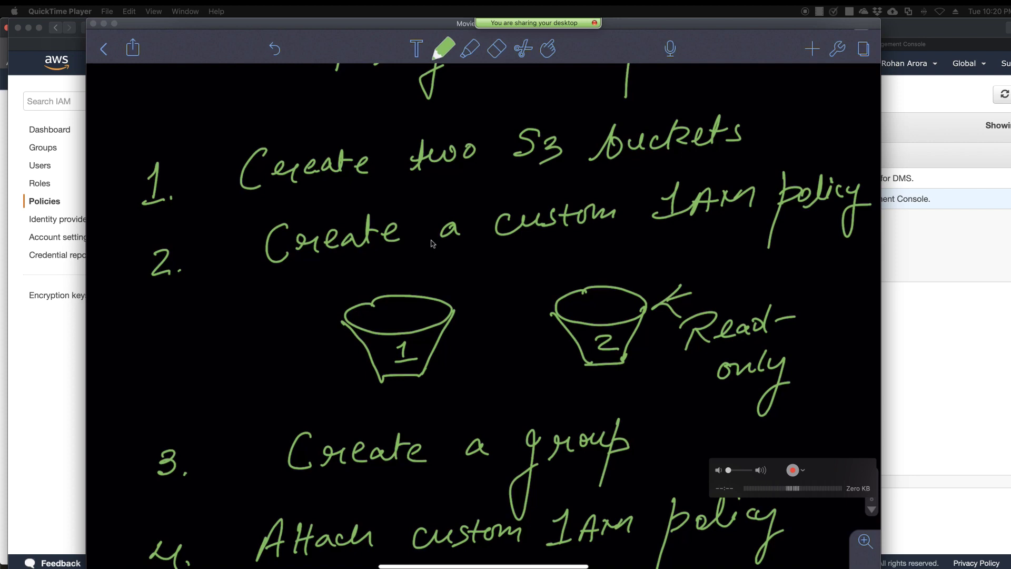
pyautogui.click(925, 315)
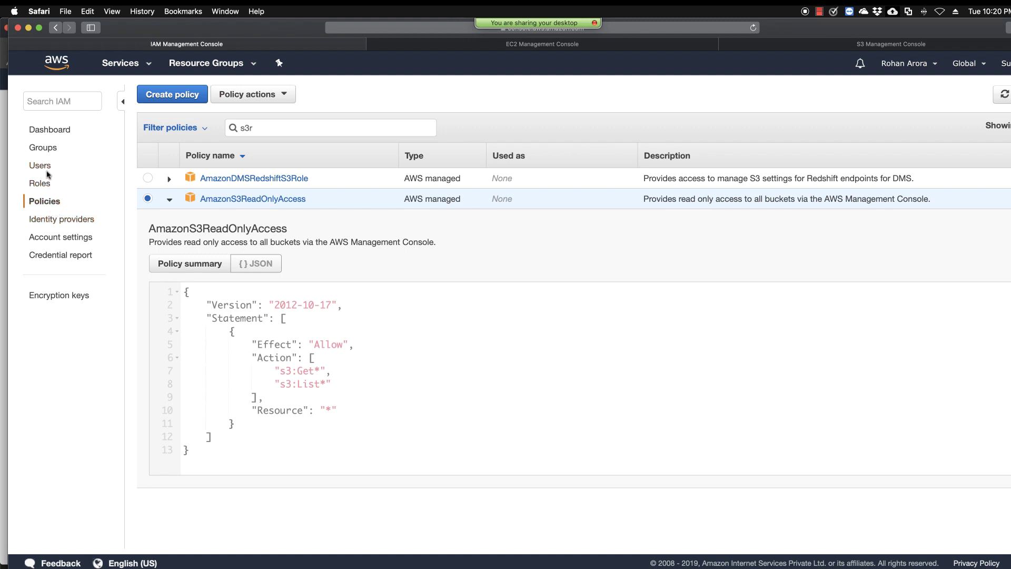
# Step: Start a new custom IAM policy, glance at its JSON, and return to the visual editor
pyautogui.click(46, 202)
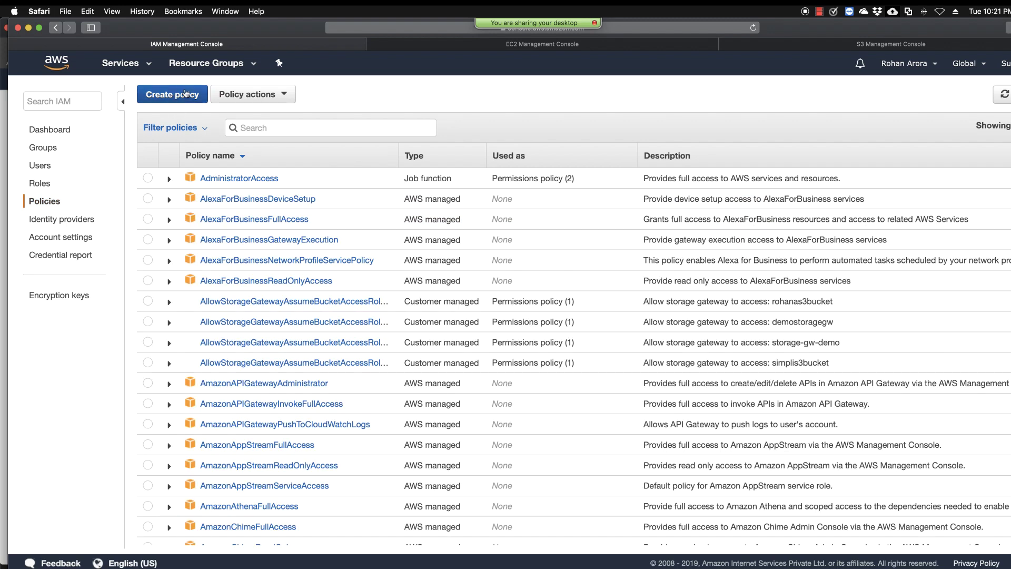
pyautogui.scroll(5, 186, 94)
pyautogui.scroll(2, 186, 94)
pyautogui.click(185, 109)
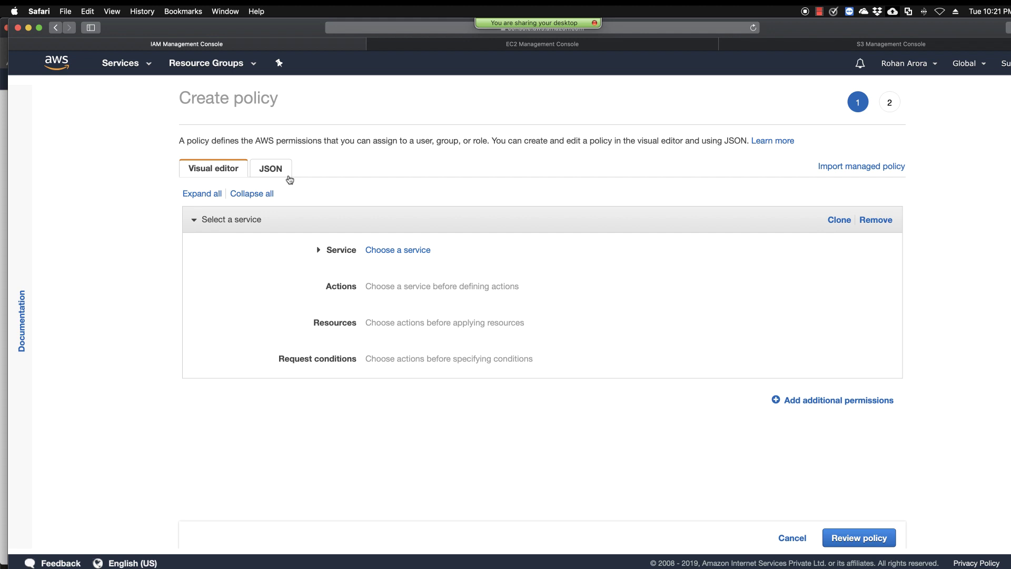
pyautogui.click(282, 173)
pyautogui.moveTo(390, 319); pyautogui.dragTo(158, 234)
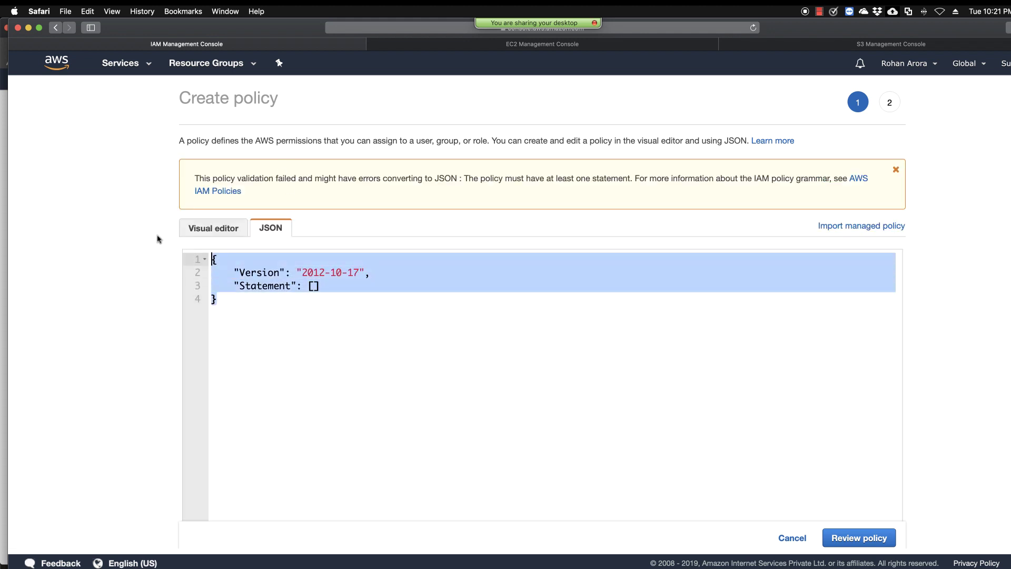
pyautogui.click(217, 233)
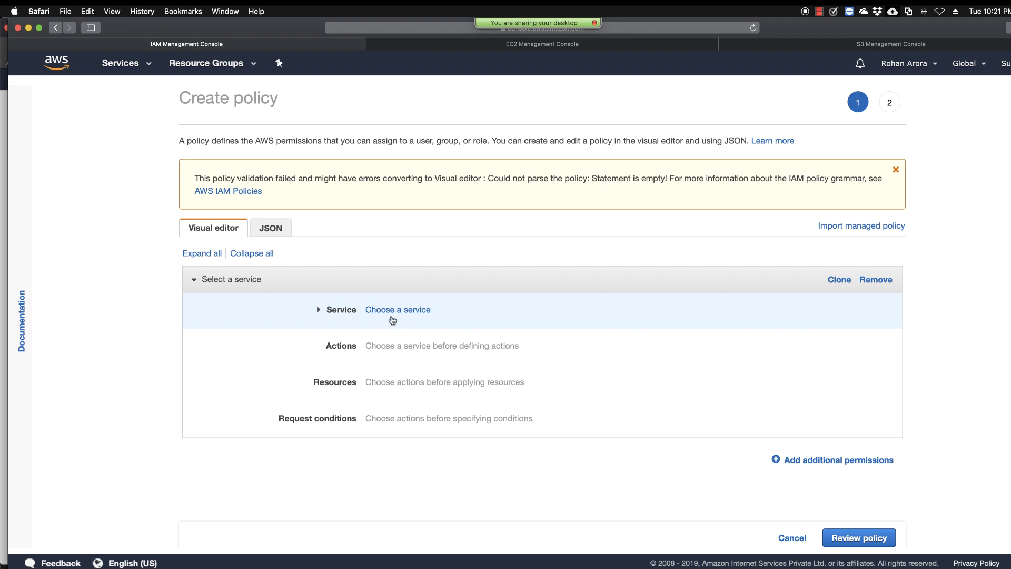
# Step: Choose S3 as the policy's service and allow all List and Read actions
pyautogui.click(407, 315)
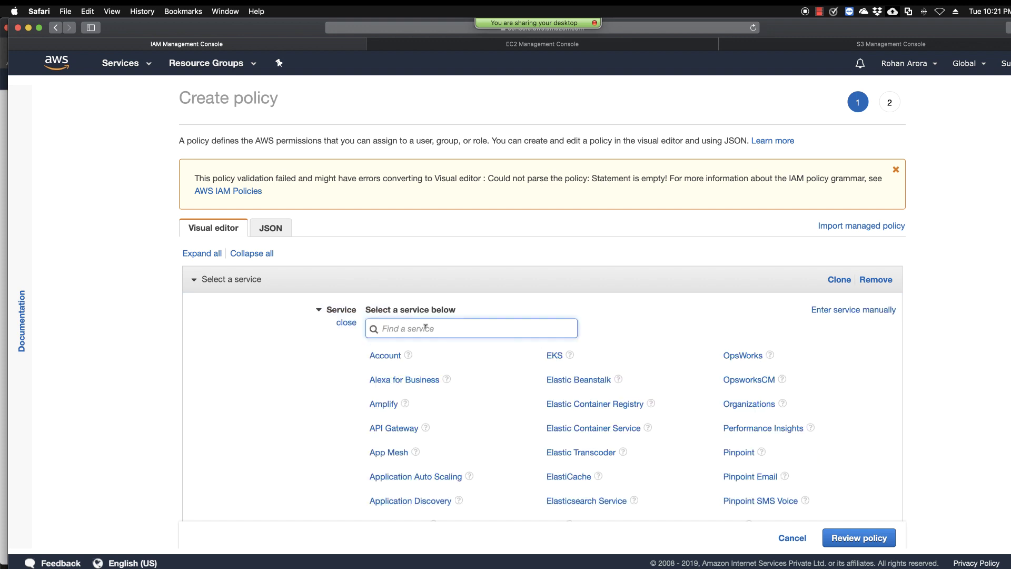
pyautogui.write('s3')
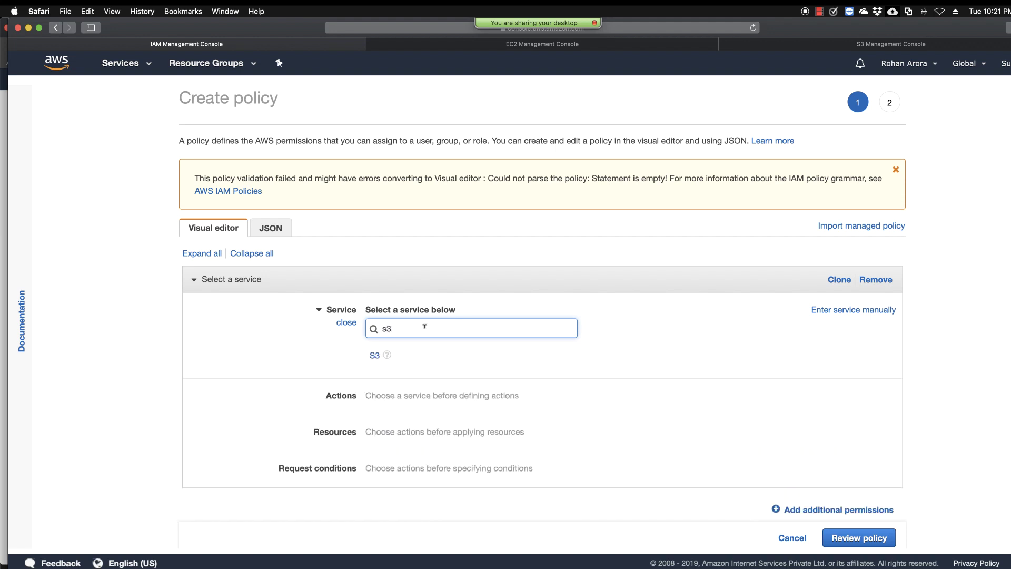
pyautogui.click(472, 367)
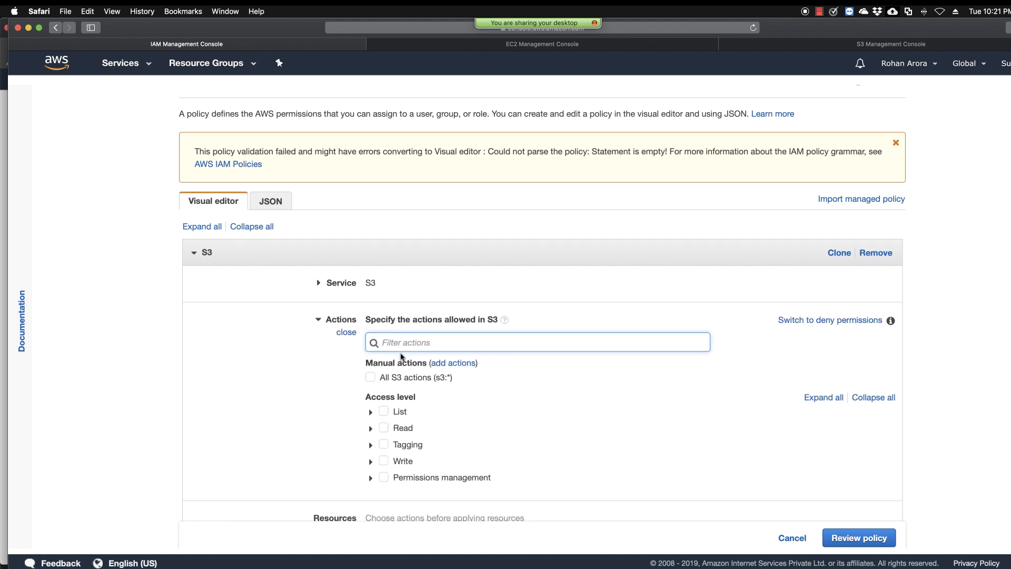
pyautogui.scroll(-3, 401, 357)
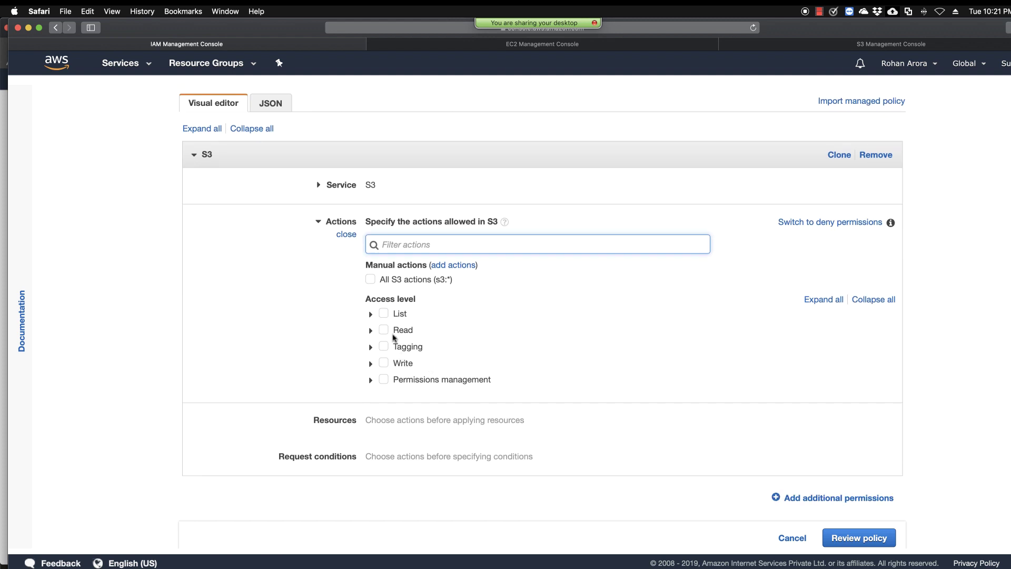
pyautogui.click(384, 314)
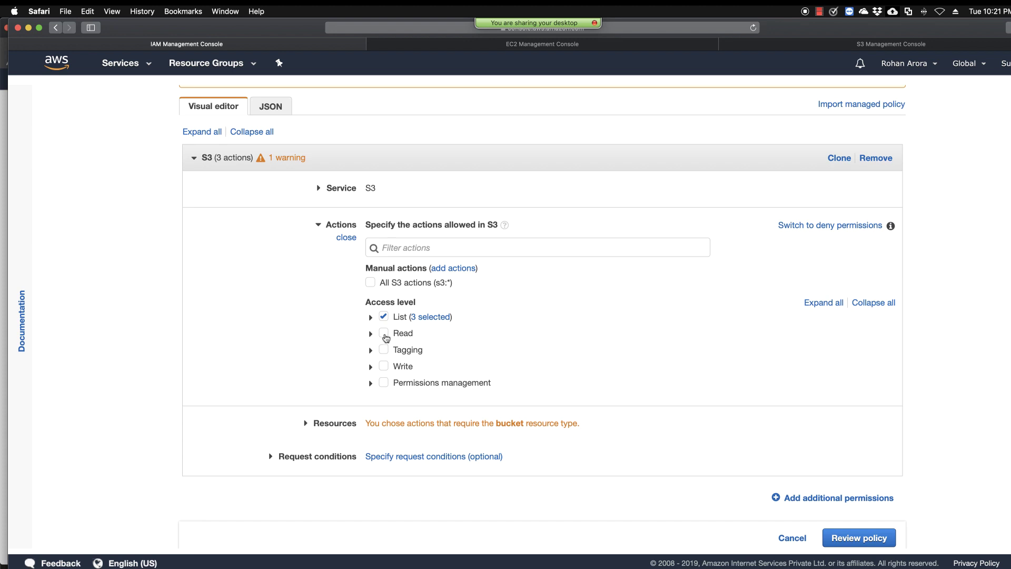
pyautogui.click(384, 333)
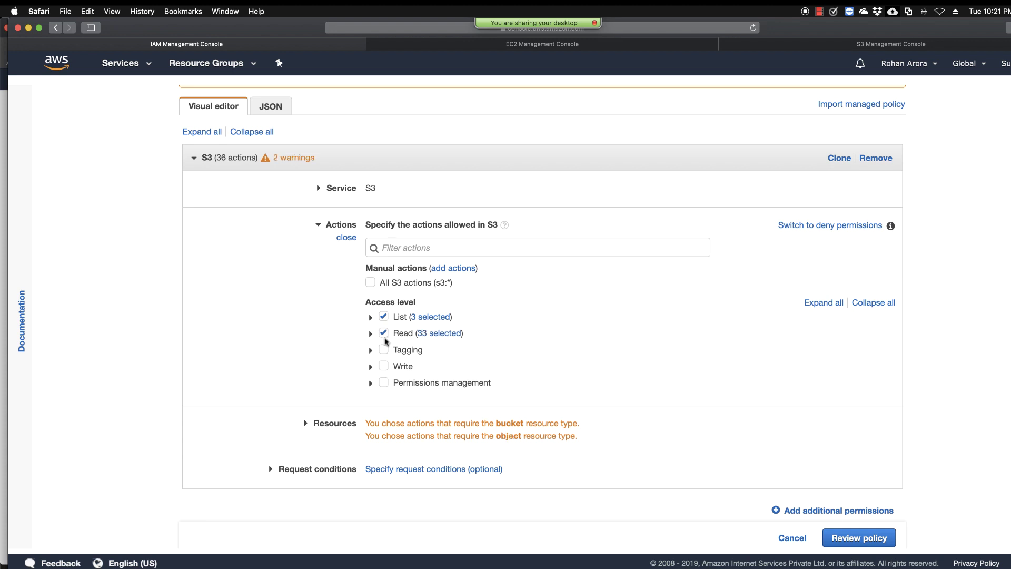
pyautogui.click(401, 335)
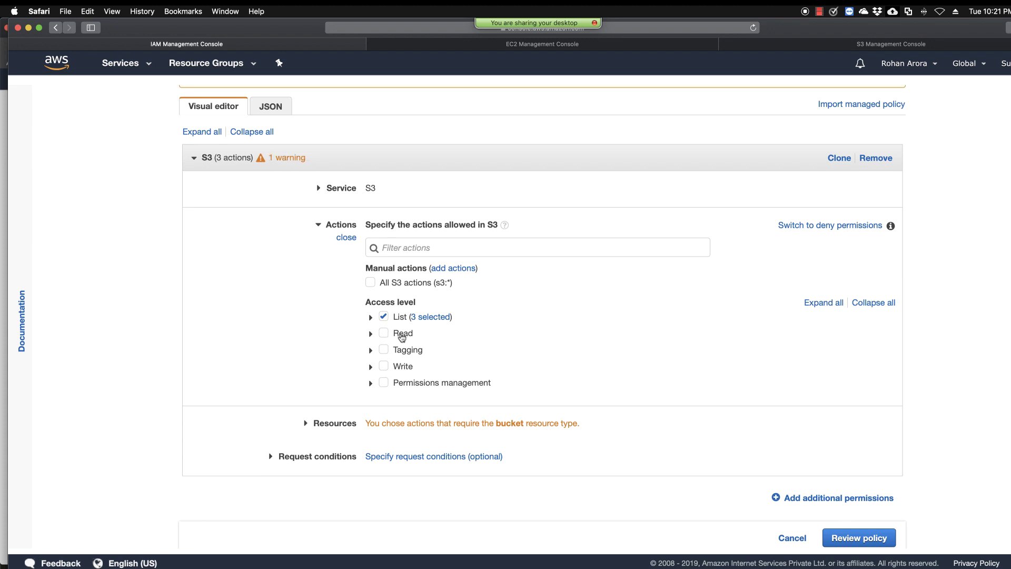
pyautogui.click(384, 333)
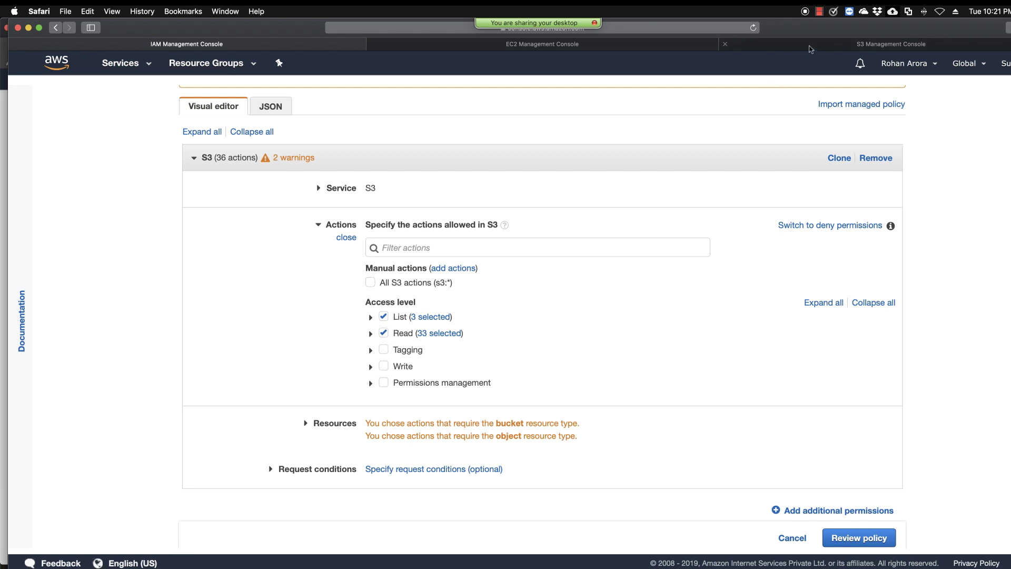
pyautogui.click(811, 45)
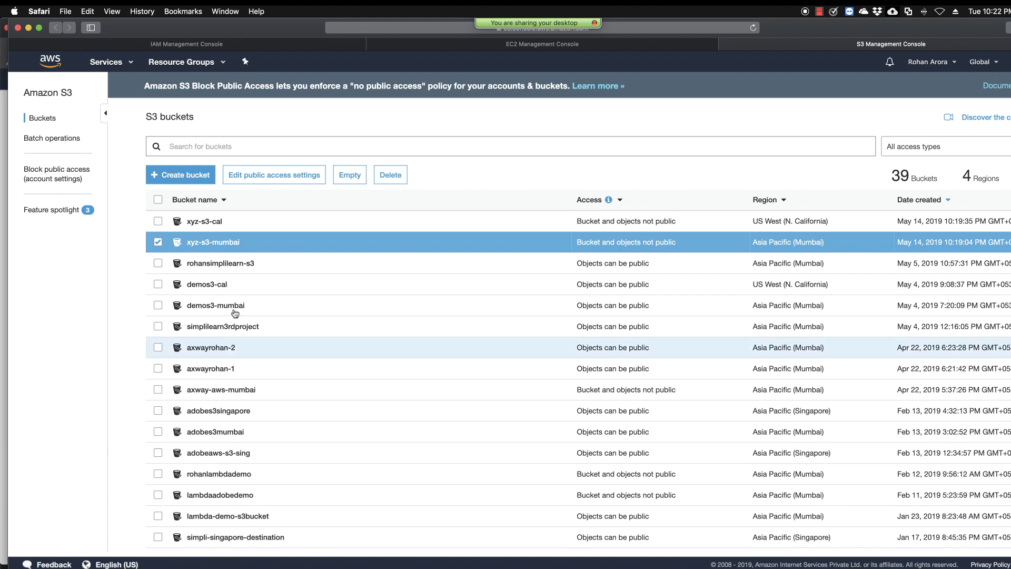
# Step: Scroll the bucket list, open lambdademosingapore, then go back to the IAM policy editor
pyautogui.scroll(-3, 237, 443)
pyautogui.scroll(-10, 237, 443)
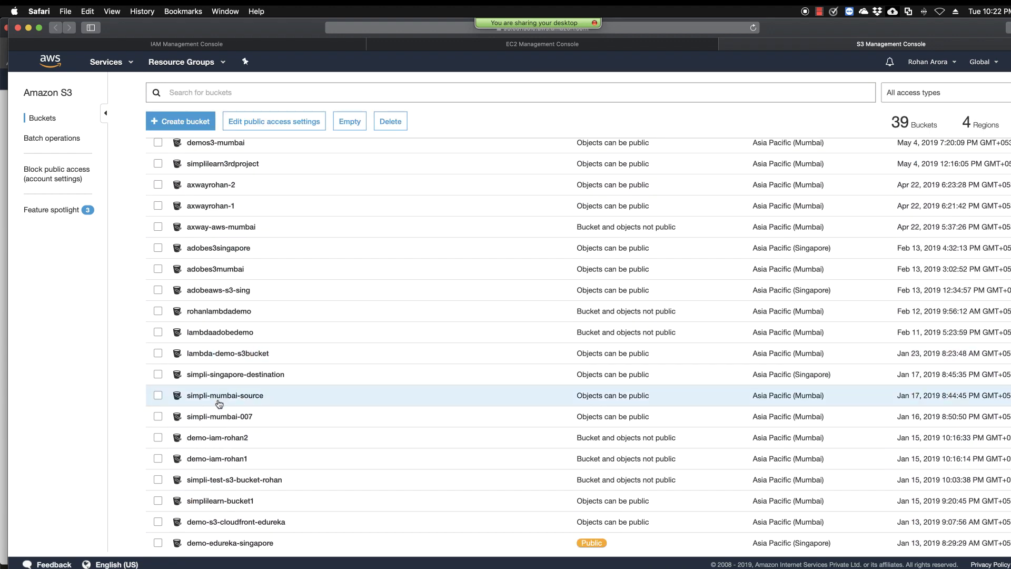
pyautogui.scroll(-5, 229, 483)
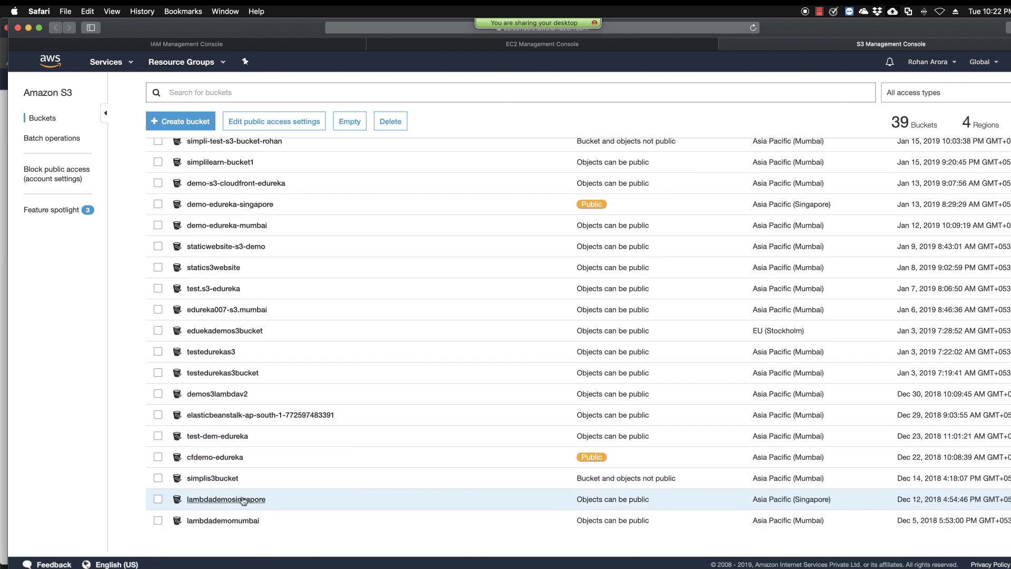
pyautogui.click(243, 499)
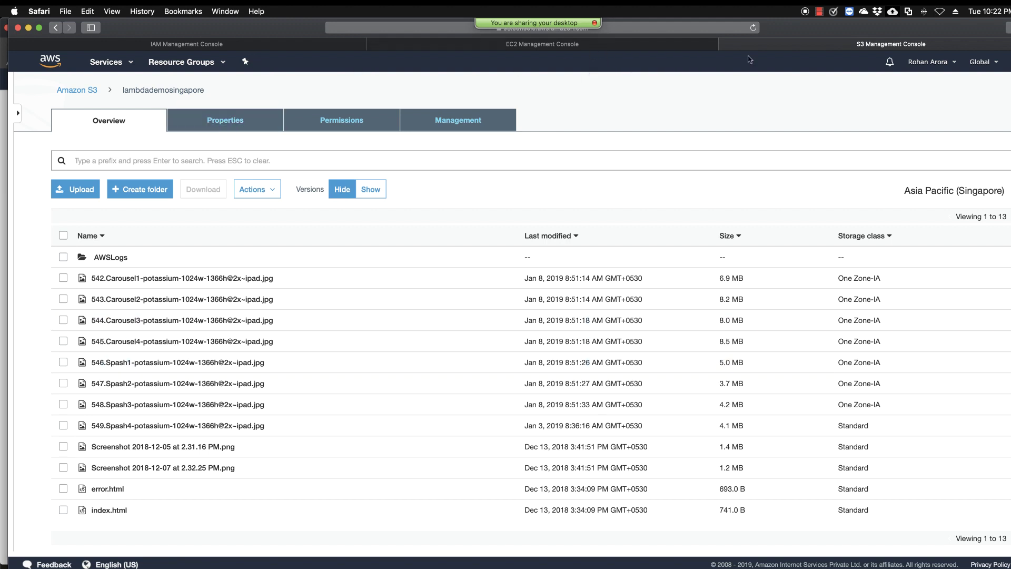
pyautogui.click(567, 46)
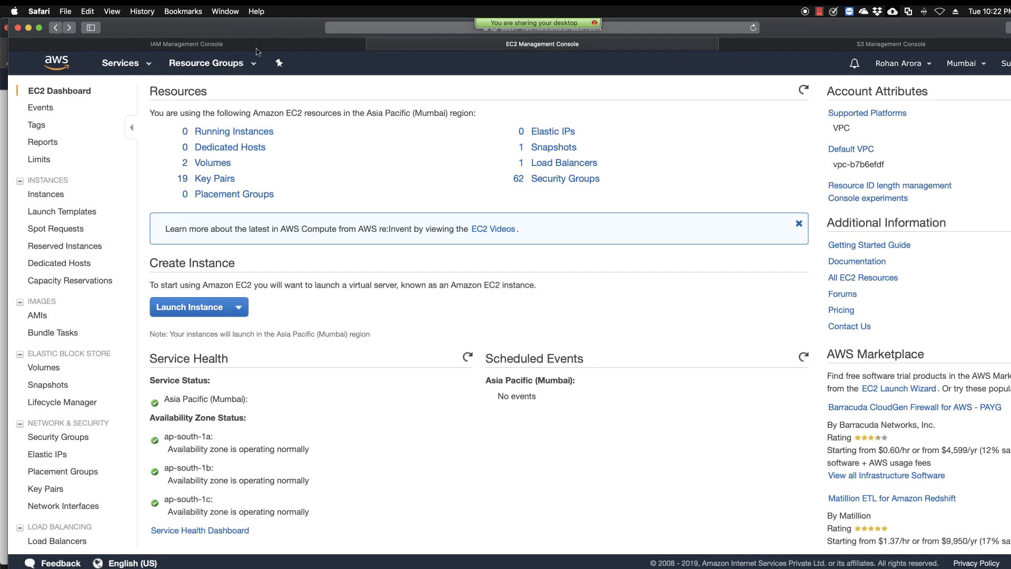
pyautogui.click(257, 46)
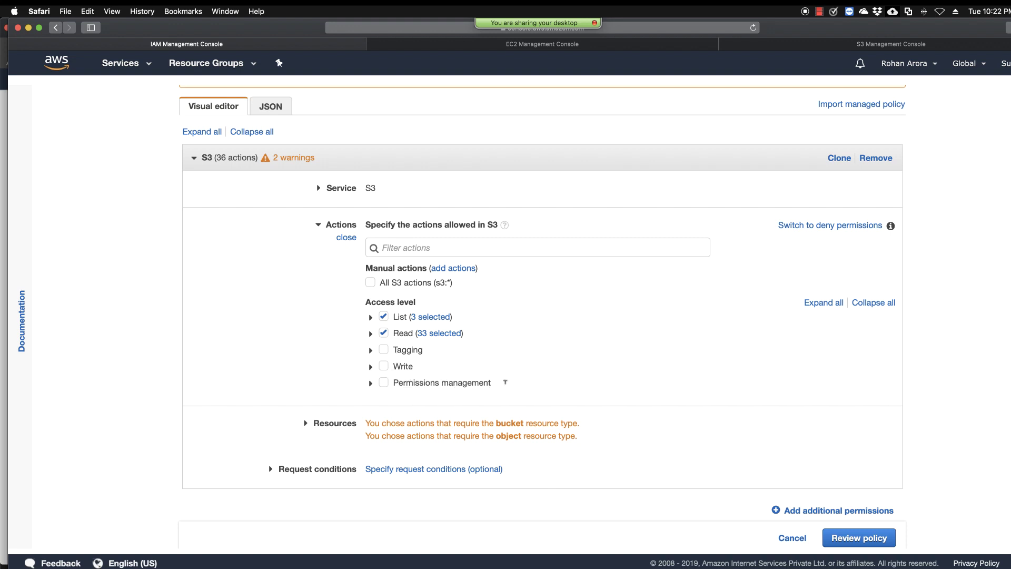
# Step: Expand the List actions, toggle them off and back on, and collapse the actions
pyautogui.moveTo(505, 381); pyautogui.dragTo(382, 350)
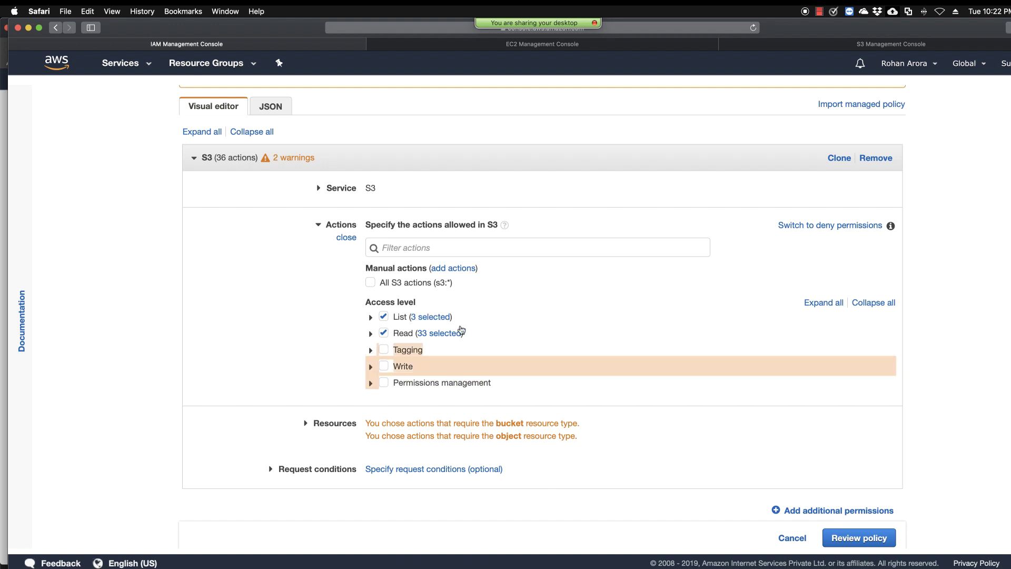
pyautogui.click(443, 318)
pyautogui.click(382, 319)
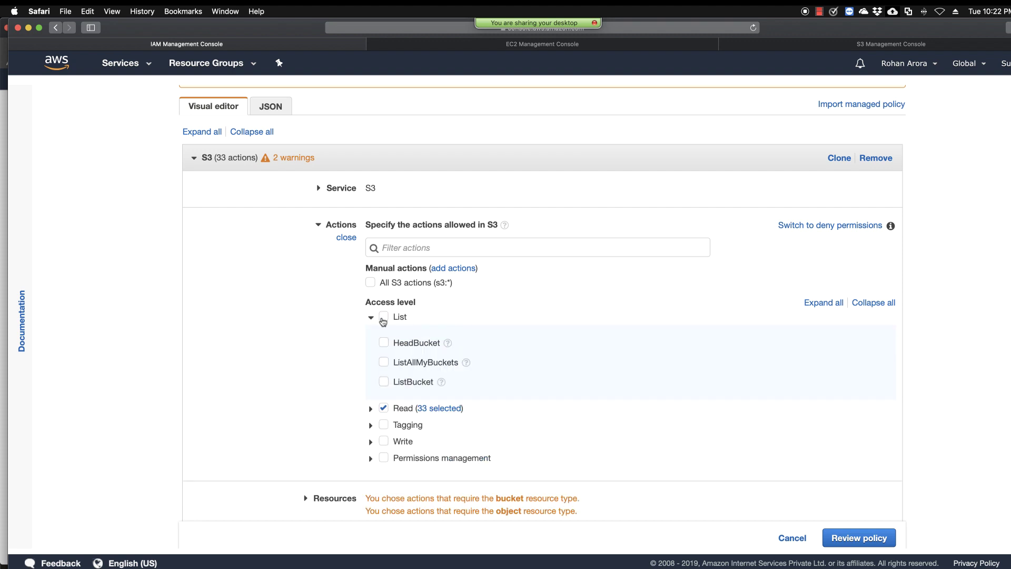
pyautogui.click(382, 319)
pyautogui.click(371, 319)
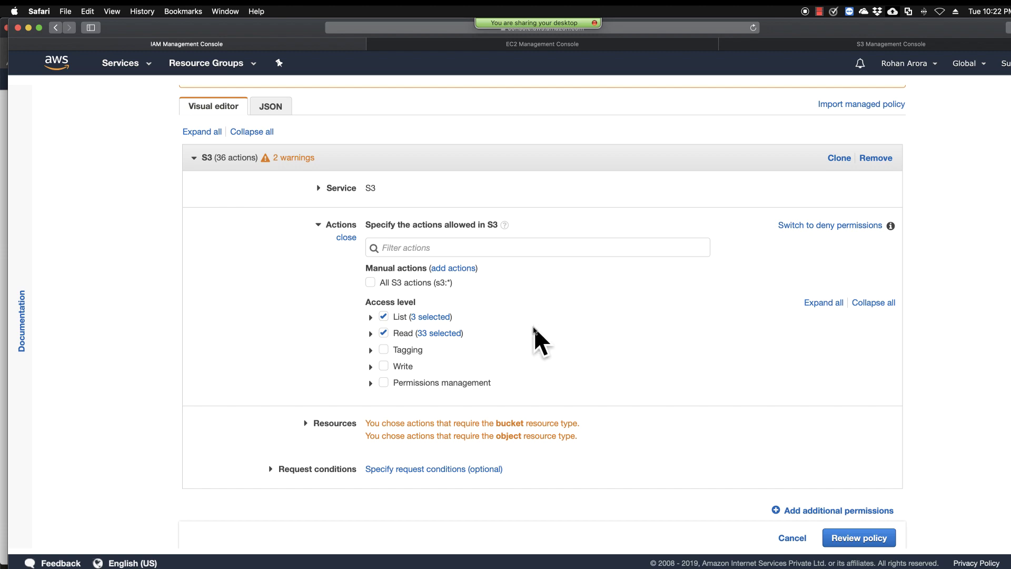
pyautogui.scroll(-1, 534, 339)
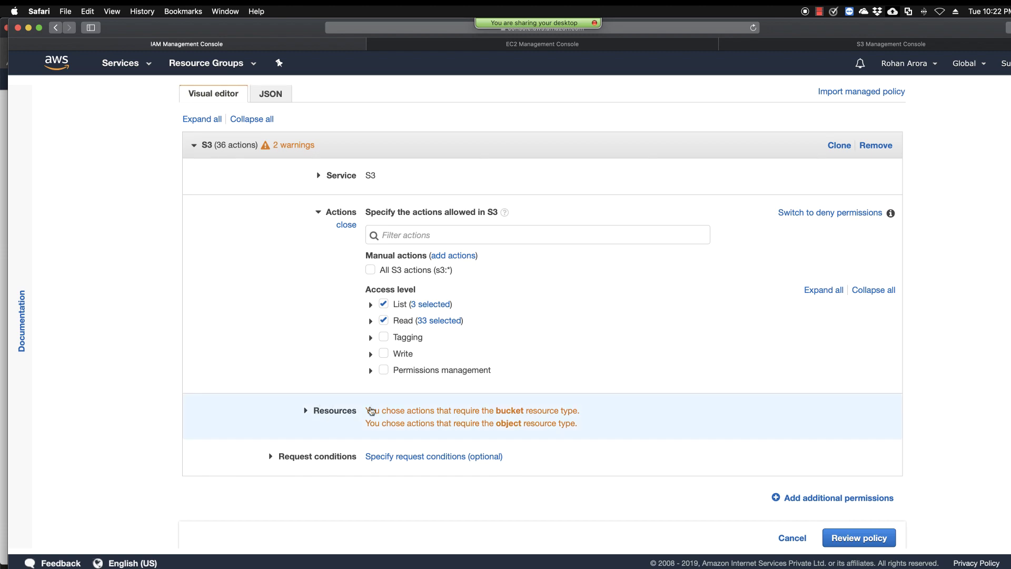
pyautogui.click(370, 410)
# Step: Keep S3 as the service, expand the actions, and open Resources for ARN entries
pyautogui.click(329, 304)
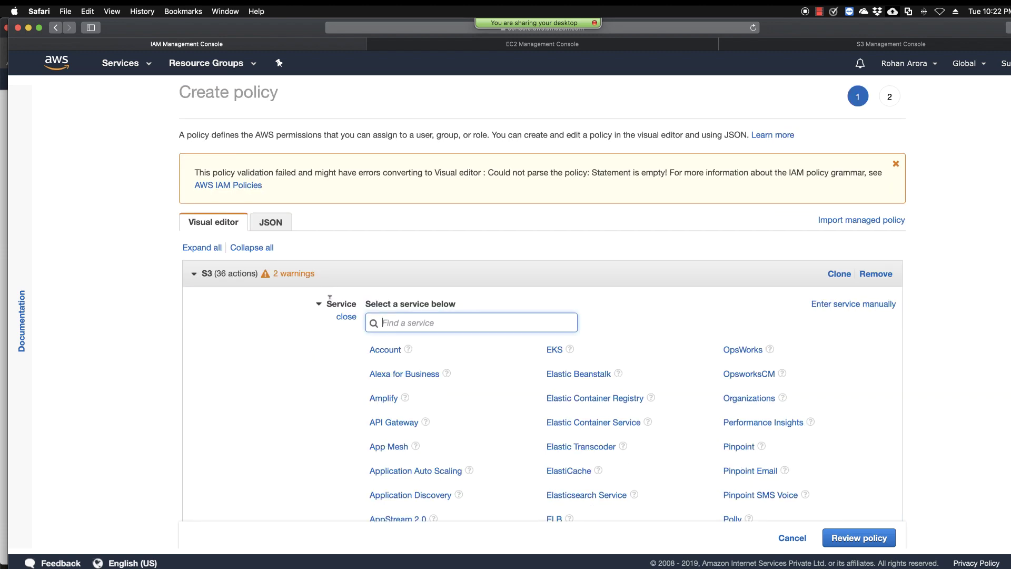
pyautogui.scroll(-10, 429, 384)
pyautogui.scroll(-7, 758, 500)
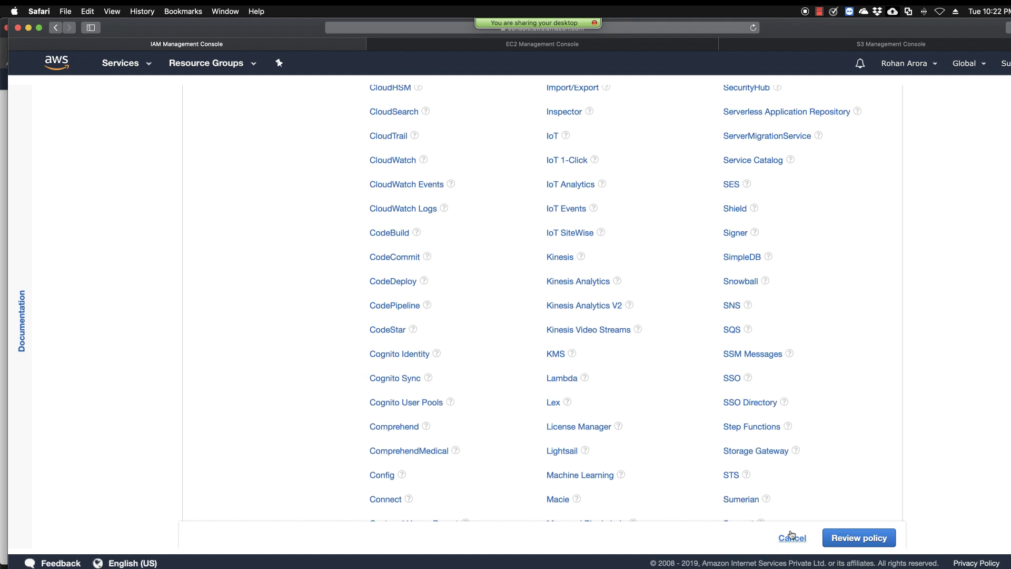
pyautogui.scroll(15, 605, 317)
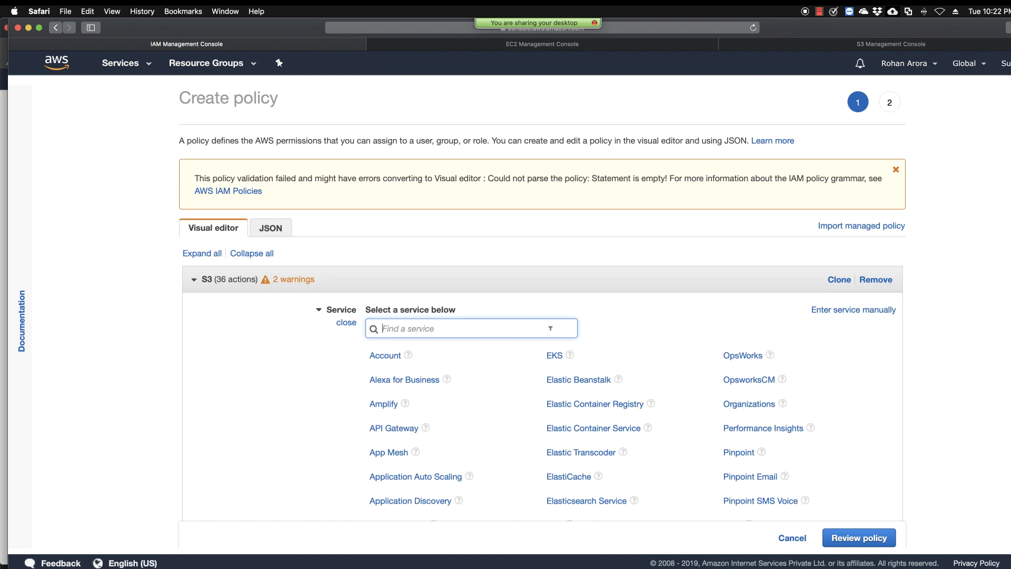
pyautogui.click(343, 322)
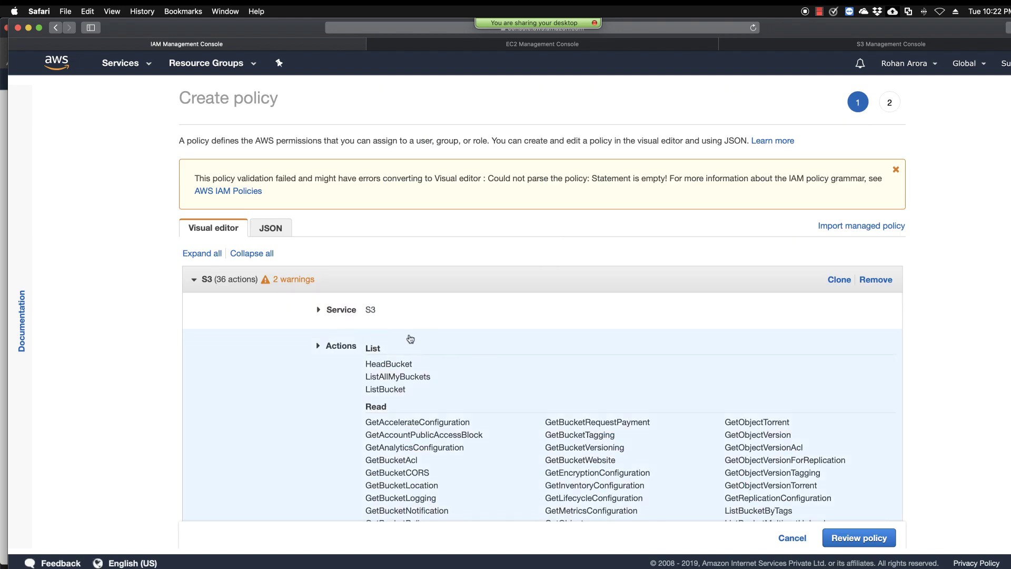
pyautogui.click(335, 343)
pyautogui.scroll(-3, 472, 400)
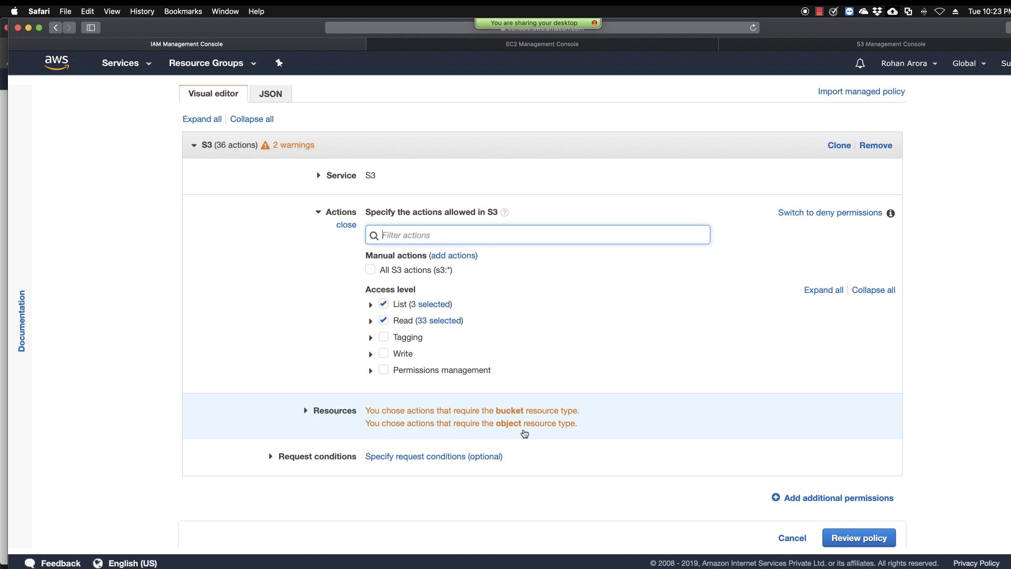
pyautogui.click(516, 415)
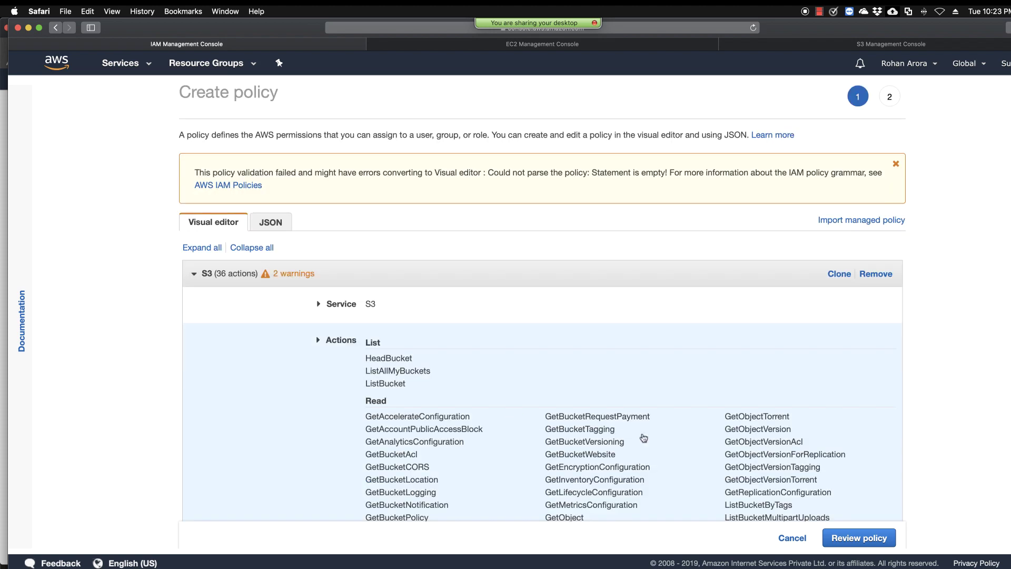
pyautogui.scroll(-5, 637, 431)
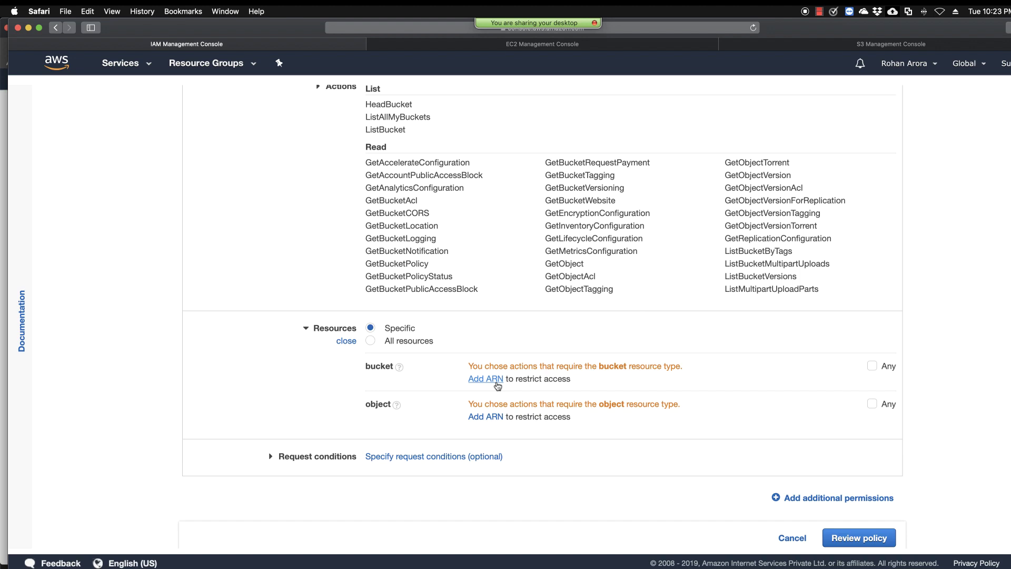
# Step: Open the Add ARN dialog for the bucket resource and look up the bucket name in S3
pyautogui.click(492, 384)
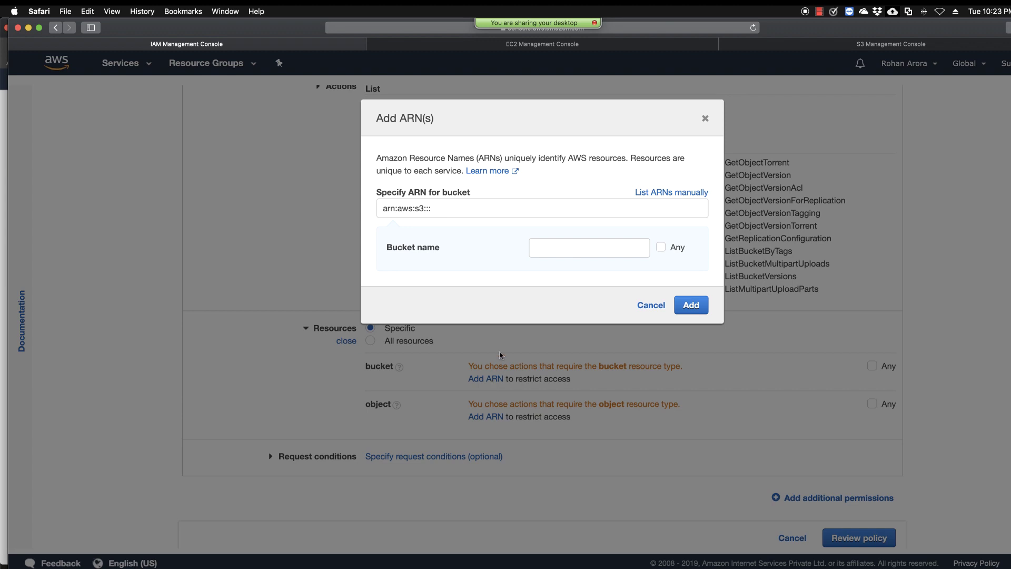
pyautogui.click(662, 249)
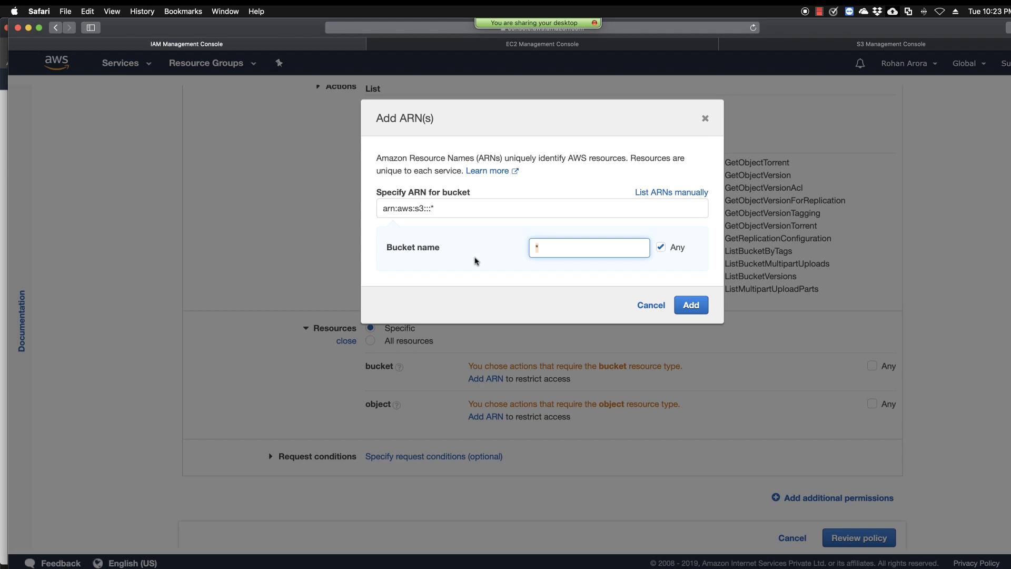
pyautogui.click(551, 255)
pyautogui.click(904, 44)
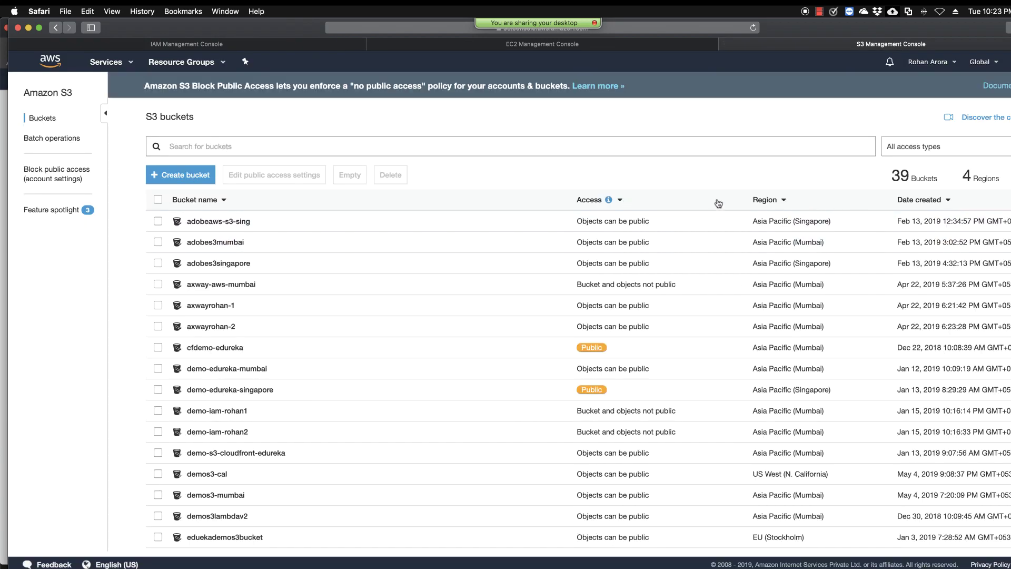
pyautogui.click(931, 200)
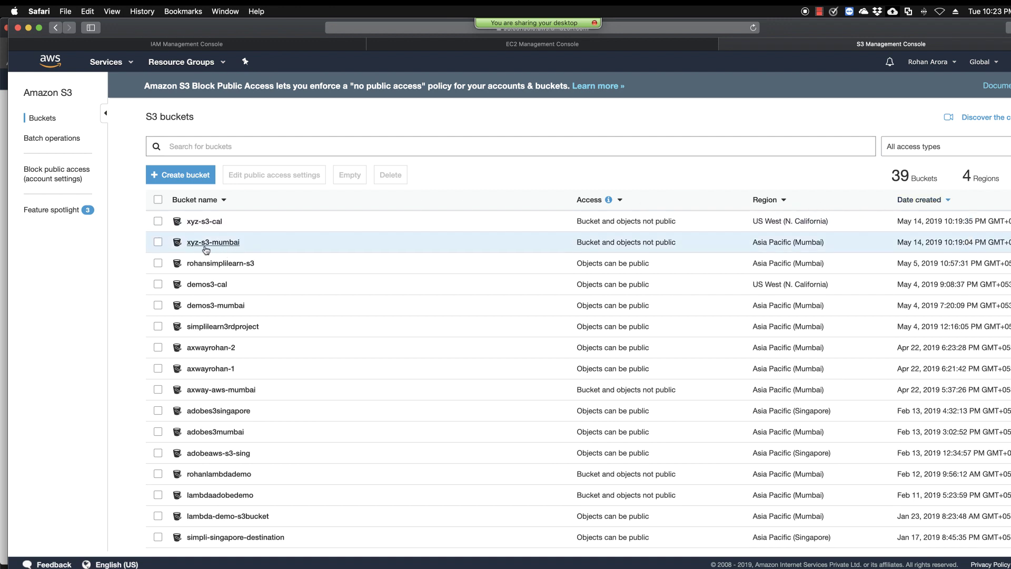
pyautogui.click(495, 47)
pyautogui.click(245, 45)
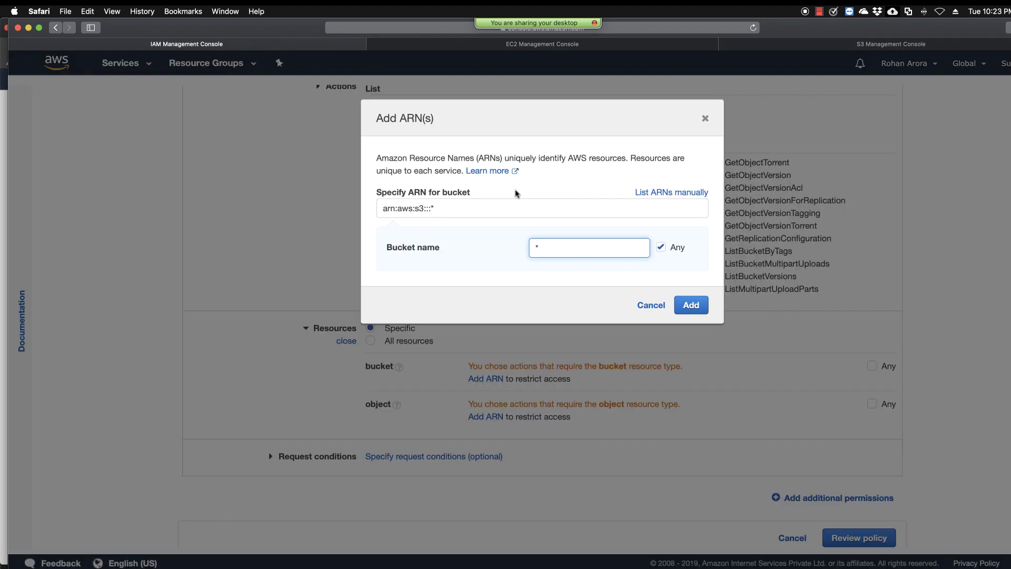
# Step: Enter xyz-s3-mumbai as the bucket name, fixing typos and autocorrect
pyautogui.moveTo(554, 248); pyautogui.dragTo(454, 244)
pyautogui.write('xyzzy-s3-mum')
pyautogui.press('BackSpace')
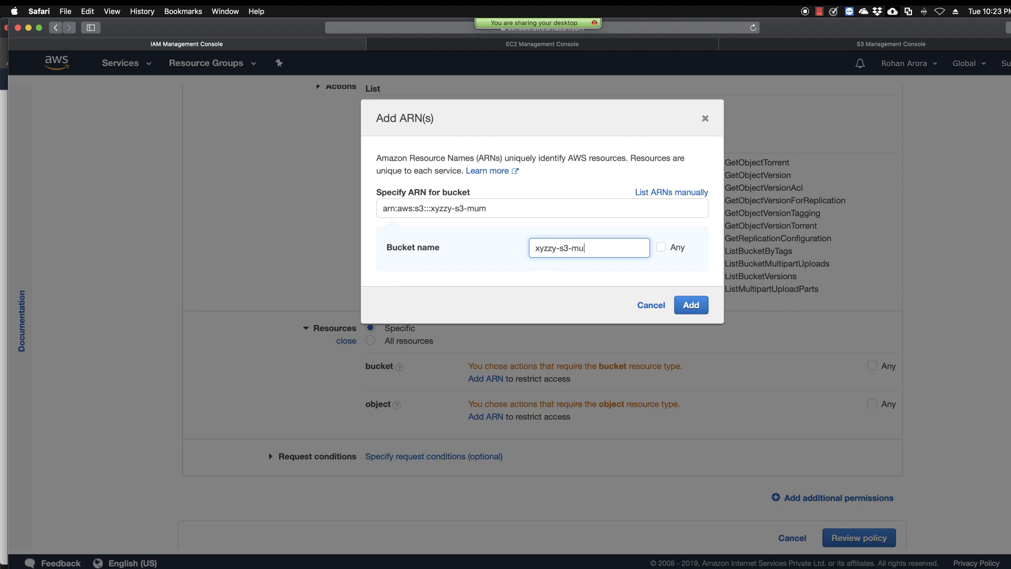
pyautogui.write('nbai')
pyautogui.press('BackSpace')
pyautogui.press('BackSpace')
pyautogui.press('BackSpace')
pyautogui.write('mbai')
pyautogui.click(554, 247)
pyautogui.click(542, 259)
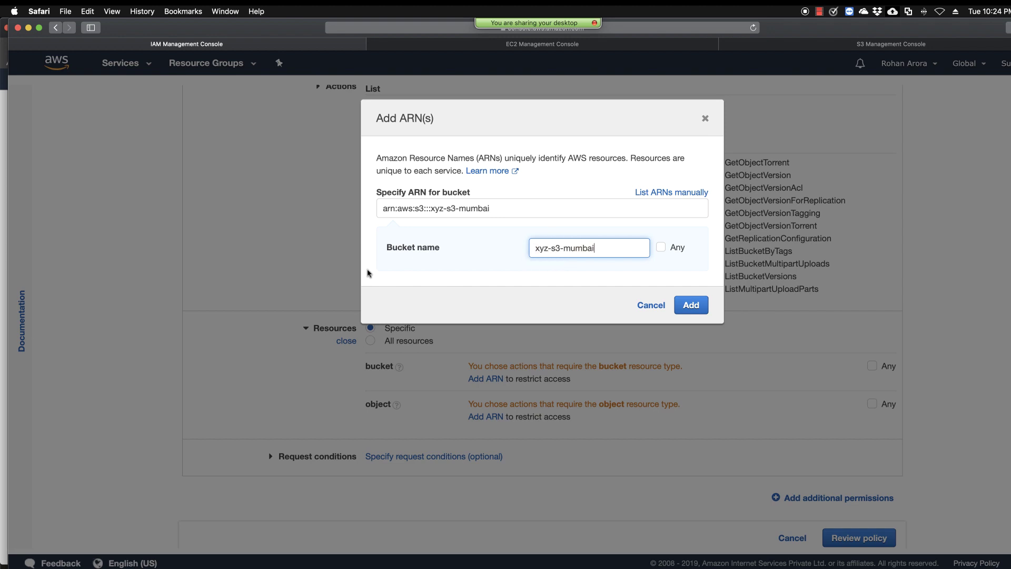
pyautogui.moveTo(599, 248); pyautogui.dragTo(503, 245)
pyautogui.press('super+c')
pyautogui.press('BackSpace')
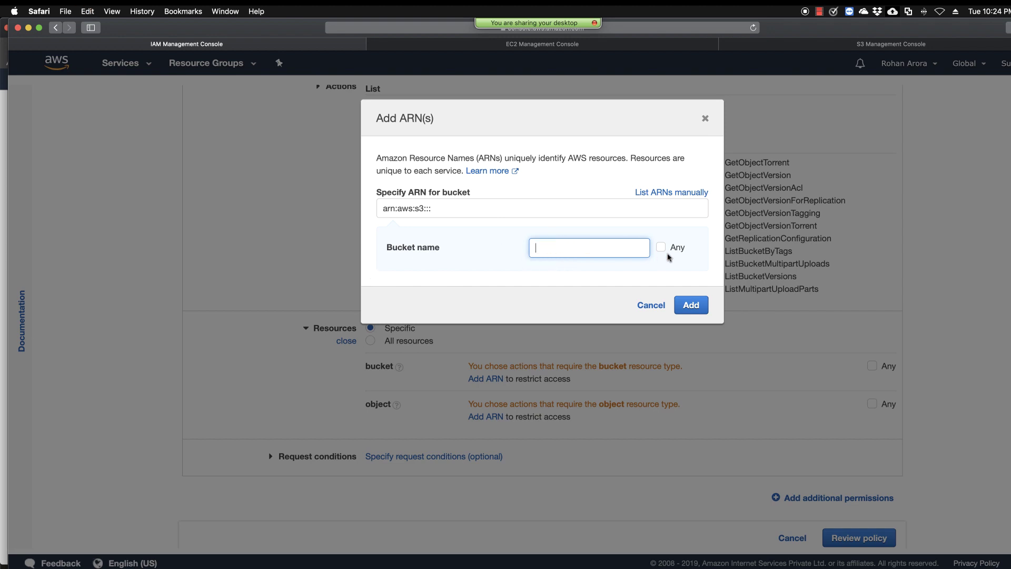
pyautogui.click(661, 247)
pyautogui.click(660, 247)
pyautogui.click(542, 247)
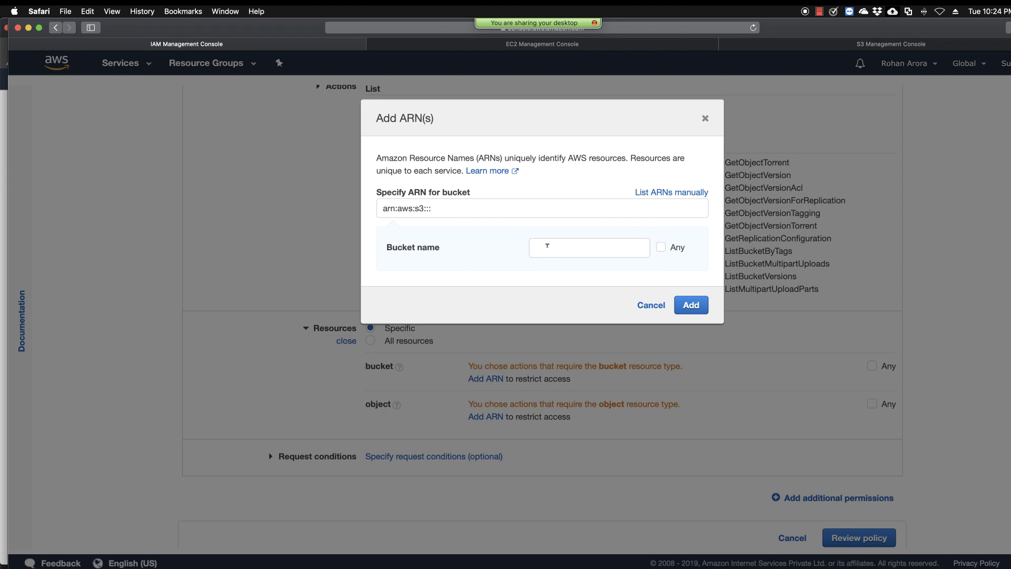
pyautogui.press('super+v')
# Step: Review the generated ARN arn:aws:s3:::xyz-s3-mumbai and add it to the policy
pyautogui.moveTo(490, 209); pyautogui.dragTo(350, 199)
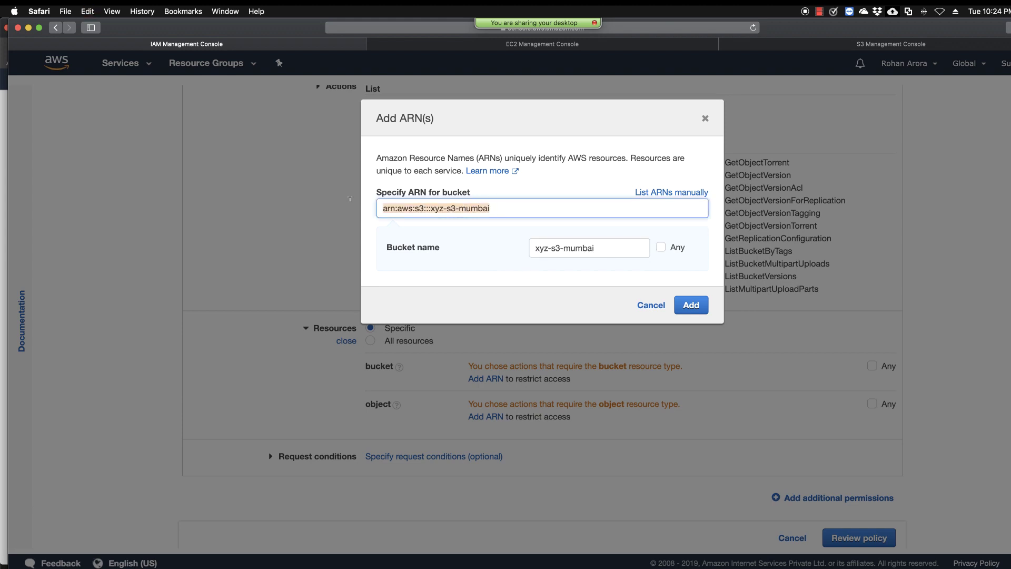
pyautogui.click(489, 208)
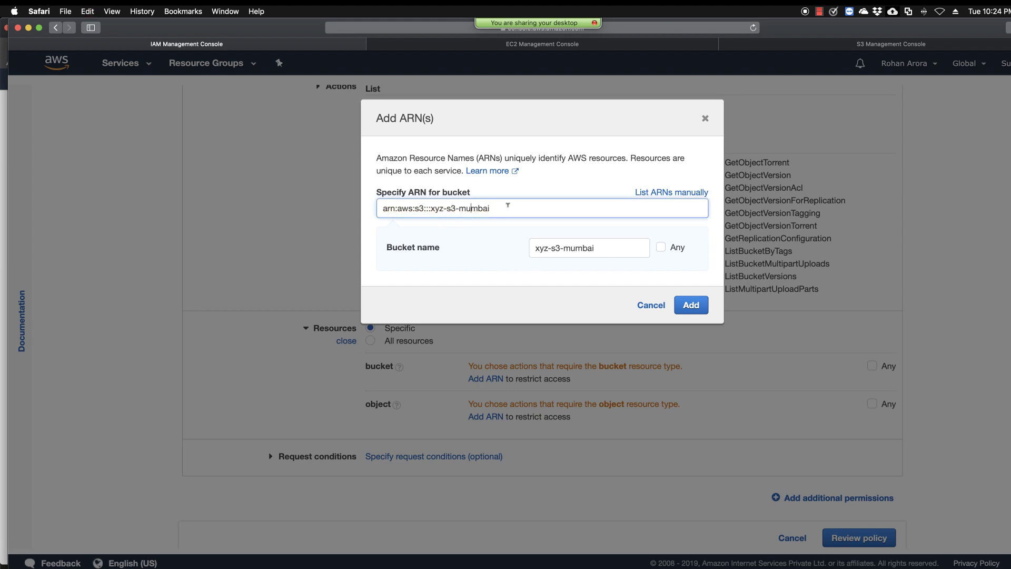
pyautogui.moveTo(489, 208); pyautogui.dragTo(364, 201)
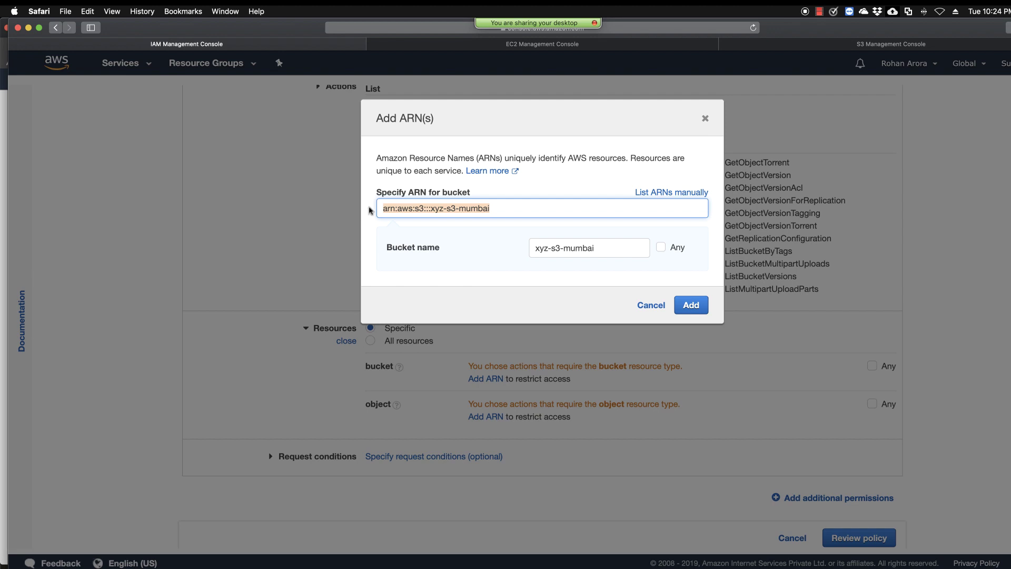
pyautogui.moveTo(507, 158); pyautogui.dragTo(617, 153)
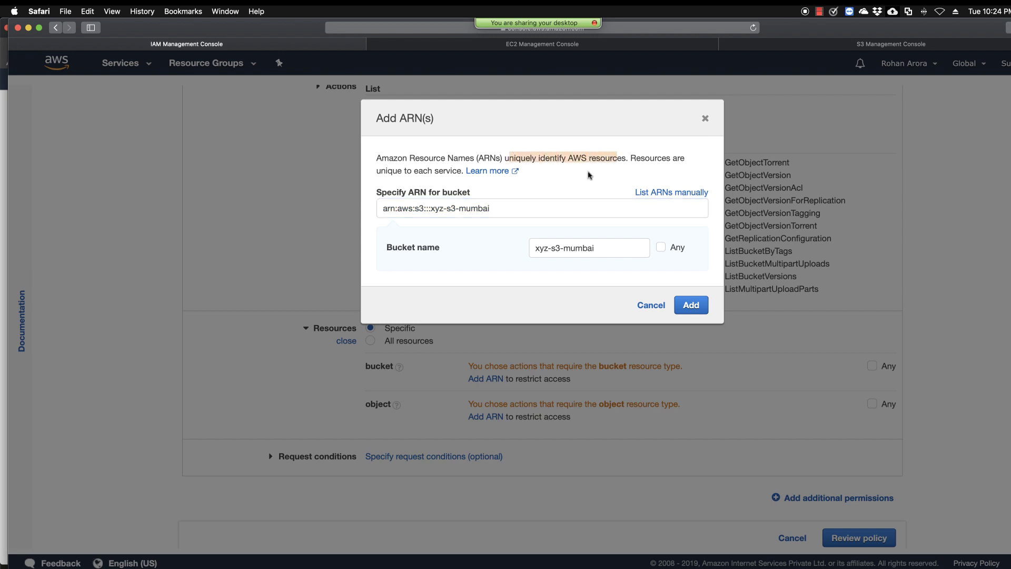
pyautogui.click(689, 304)
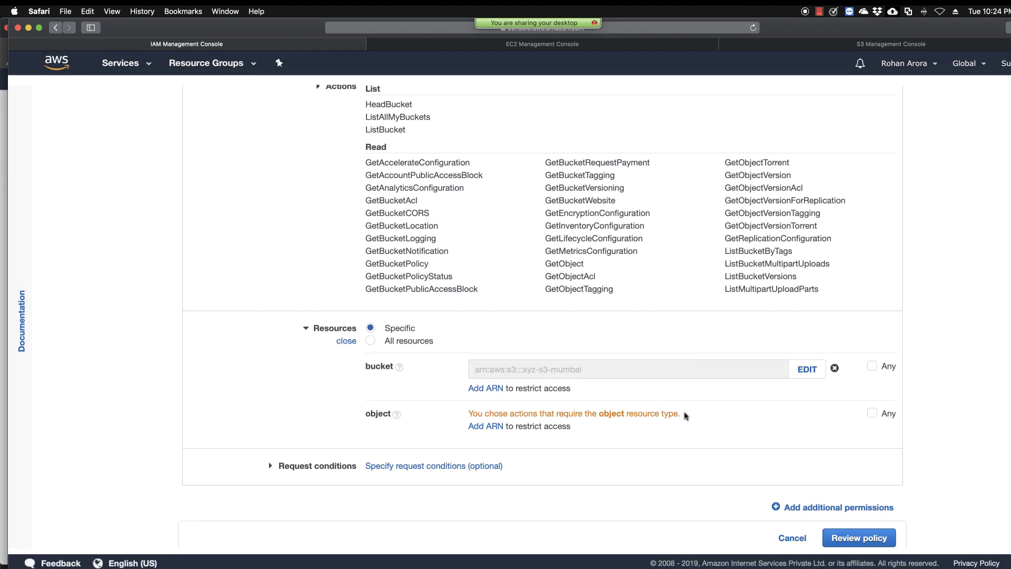
# Step: Highlight the newly added bucket ARN, then bring the mirrored iPad notes on buckets and objects forward
pyautogui.scroll(-1, 687, 412)
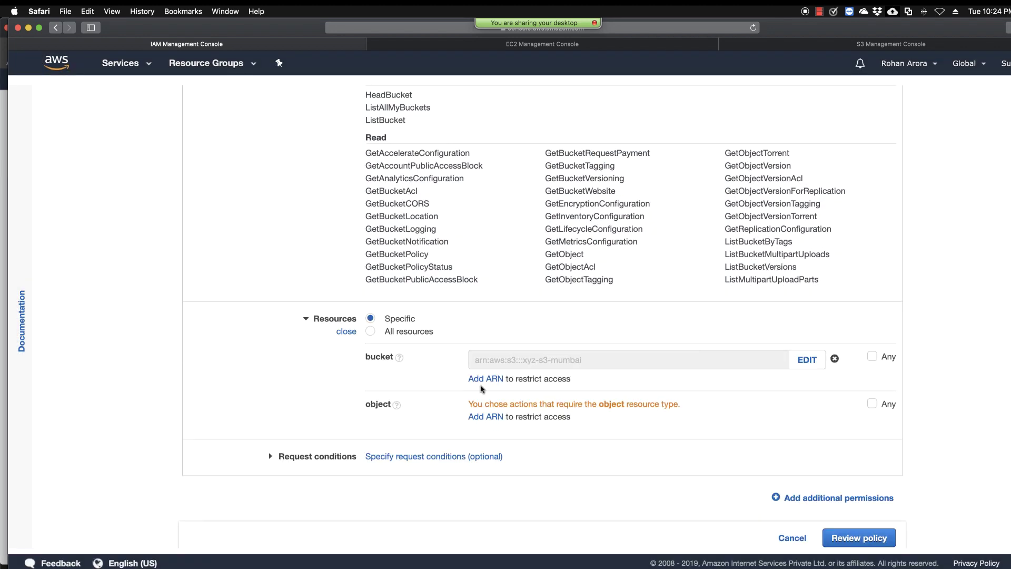
pyautogui.moveTo(609, 361); pyautogui.dragTo(462, 362)
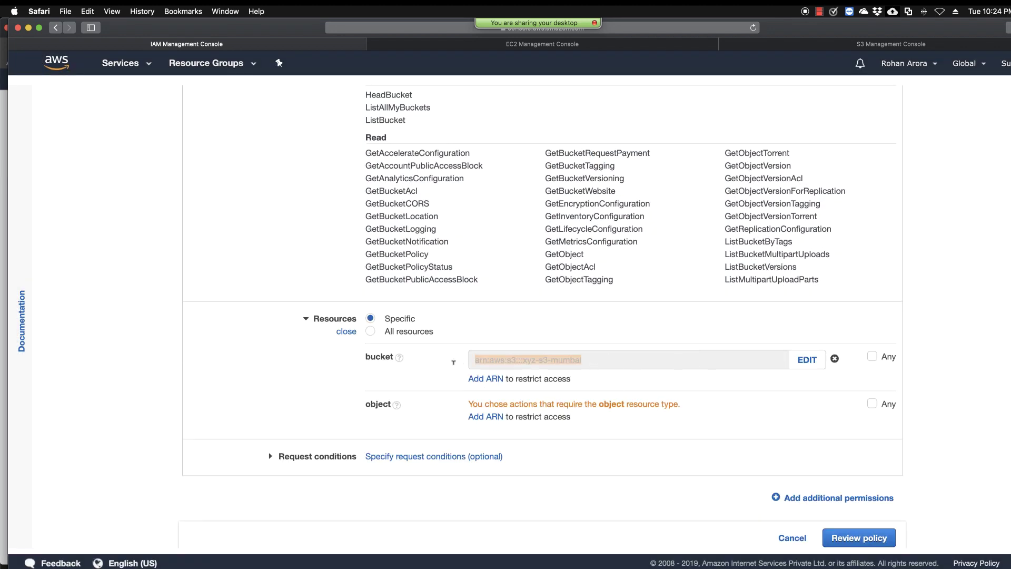
pyautogui.click(366, 403)
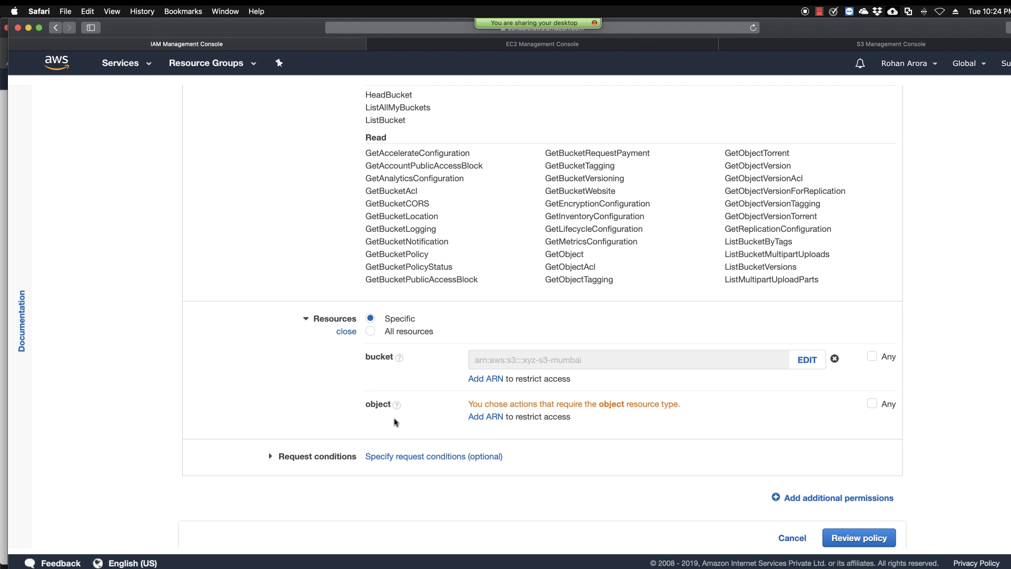
pyautogui.hotkey('ctrl', 'Right')
pyautogui.hotkey('ctrl', 'Left')
pyautogui.press('super+Tab')
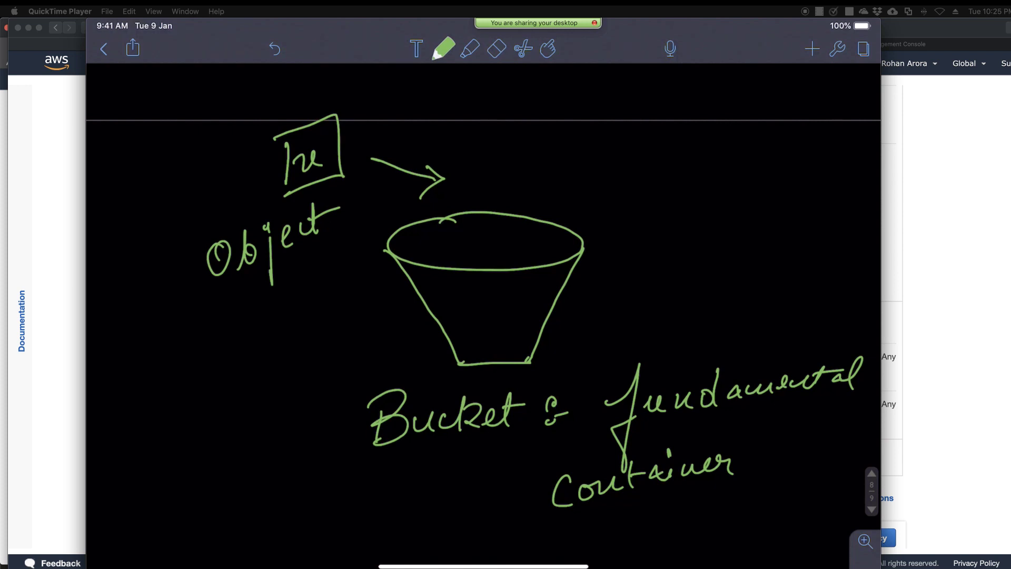
# Step: Underline the word Object in the iPad notes with the pen
pyautogui.click(496, 48)
pyautogui.moveTo(271, 237); pyautogui.dragTo(272, 284)
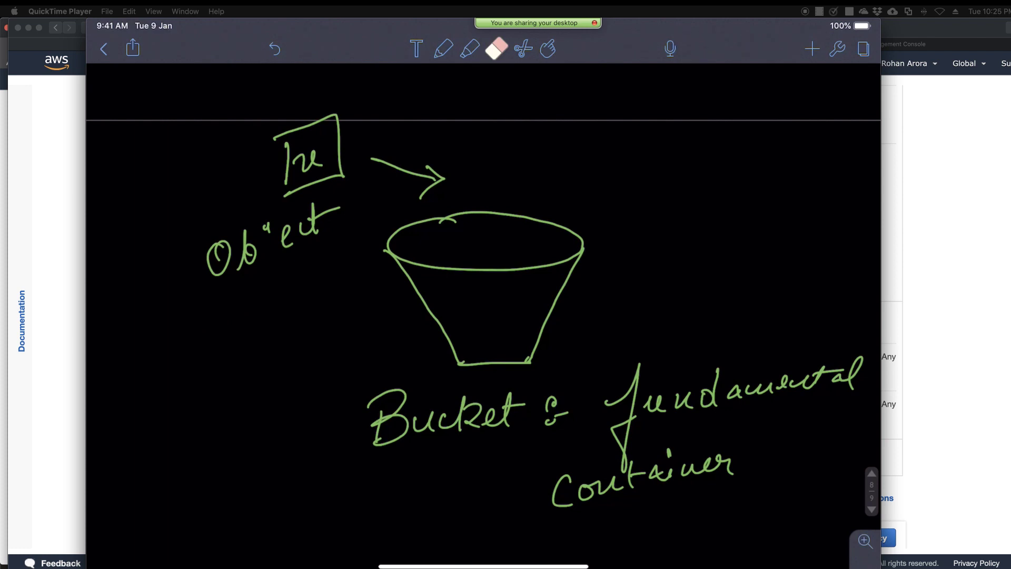
pyautogui.click(444, 49)
pyautogui.moveTo(180, 319); pyautogui.dragTo(363, 246)
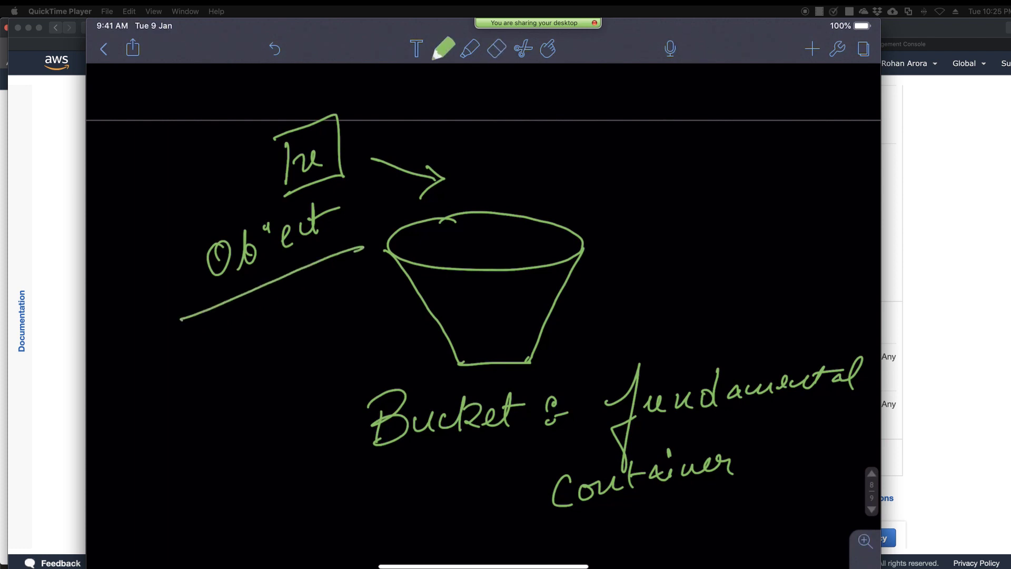
pyautogui.hotkey('ctrl', 'z')
pyautogui.hotkey('ctrl', 'z')
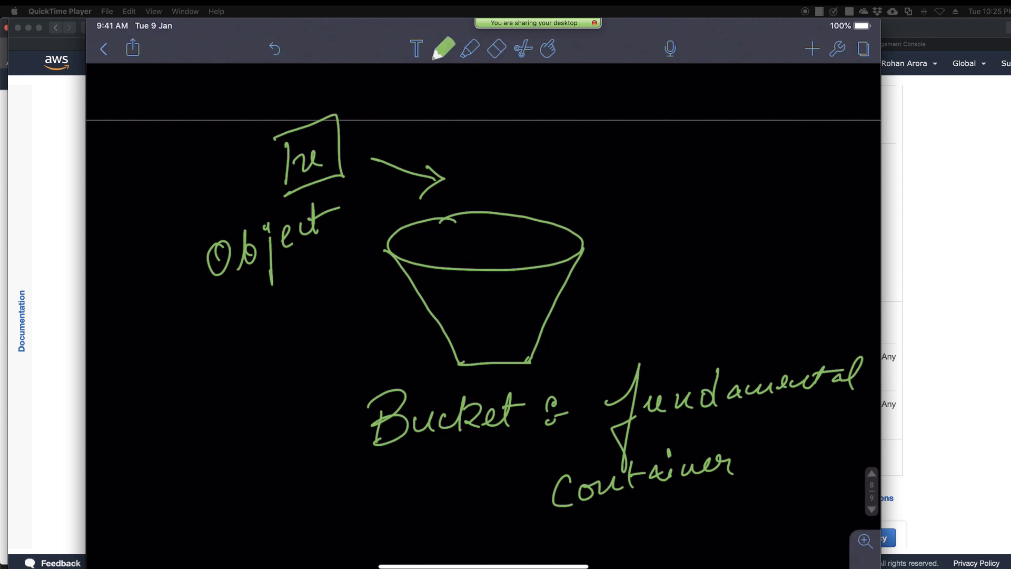
pyautogui.click(444, 48)
pyautogui.click(443, 49)
pyautogui.moveTo(179, 327); pyautogui.dragTo(357, 247)
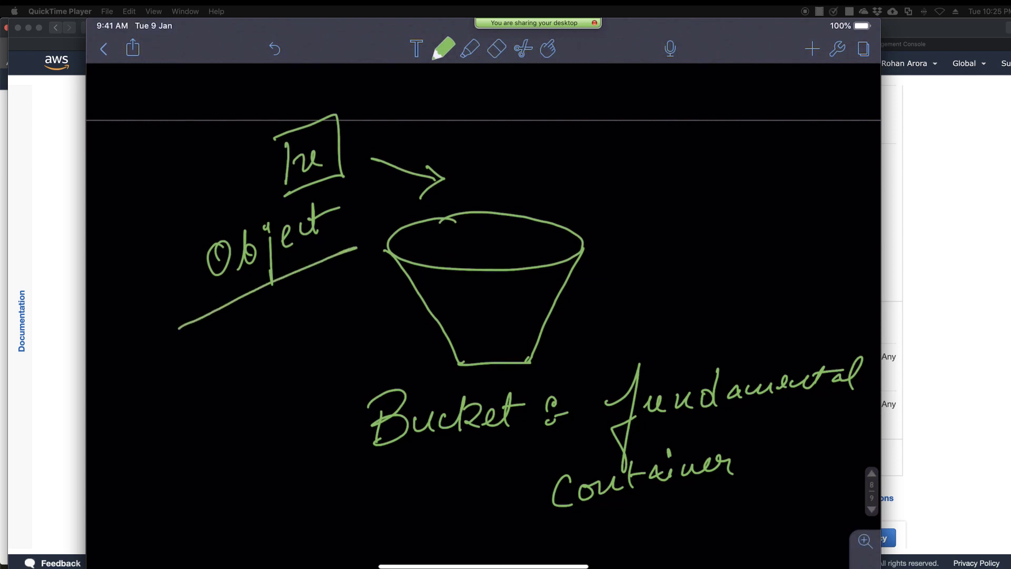
# Step: Write 'fundamental entity' beneath Object and return to the Safari policy page
pyautogui.moveTo(158, 388)
pyautogui.mouseDown()
pyautogui.moveTo(197, 464)
pyautogui.moveTo(214, 371)
pyautogui.moveTo(238, 363)
pyautogui.moveTo(257, 319)
pyautogui.moveTo(288, 319)
pyautogui.moveTo(352, 281)
pyautogui.moveTo(370, 279)
pyautogui.moveTo(375, 293)
pyautogui.mouseUp()
pyautogui.moveTo(226, 416)
pyautogui.mouseDown()
pyautogui.moveTo(246, 421)
pyautogui.moveTo(270, 400)
pyautogui.mouseUp()
pyautogui.moveTo(274, 364)
pyautogui.mouseDown()
pyautogui.moveTo(274, 403)
pyautogui.moveTo(293, 378)
pyautogui.mouseUp()
pyautogui.click(290, 359)
pyautogui.moveTo(309, 350)
pyautogui.mouseDown()
pyautogui.moveTo(311, 378)
pyautogui.moveTo(324, 352)
pyautogui.moveTo(326, 368)
pyautogui.moveTo(316, 414)
pyautogui.mouseUp()
pyautogui.moveTo(273, 432); pyautogui.dragTo(337, 389)
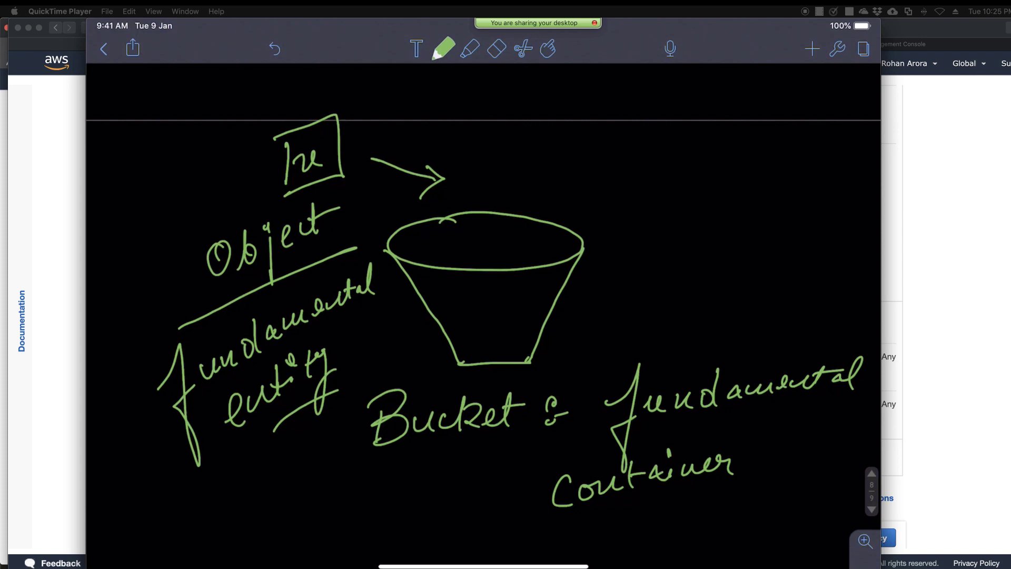
pyautogui.click(982, 401)
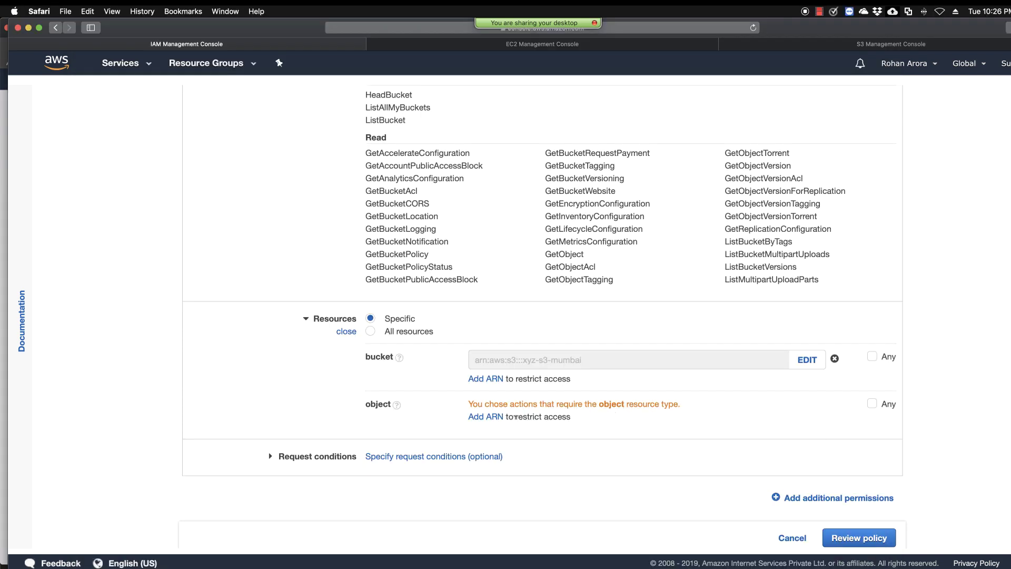
# Step: Enter xyz-s3-mumbai as the bucket name for a new object ARN
pyautogui.click(484, 419)
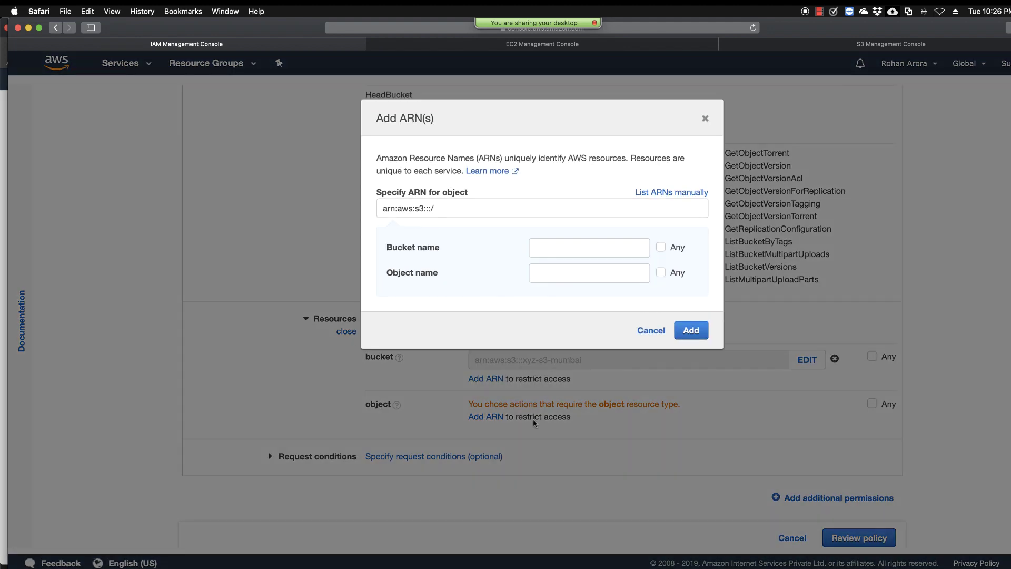
pyautogui.click(553, 249)
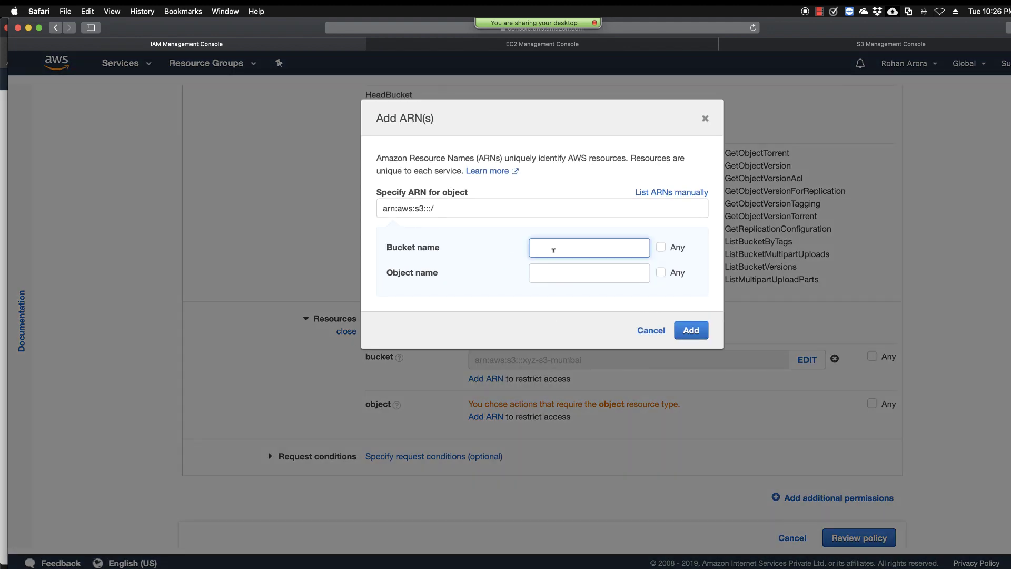
pyautogui.write('xyz')
pyautogui.write('zy-s3')
pyautogui.press('BackSpace')
pyautogui.press('BackSpace')
pyautogui.press('BackSpace')
pyautogui.write('z')
pyautogui.click(562, 248)
pyautogui.write('-mumbai')
# Step: Allow any object name and add arn:aws:s3:::xyz-s3-mumbai/* to the policy
pyautogui.click(556, 273)
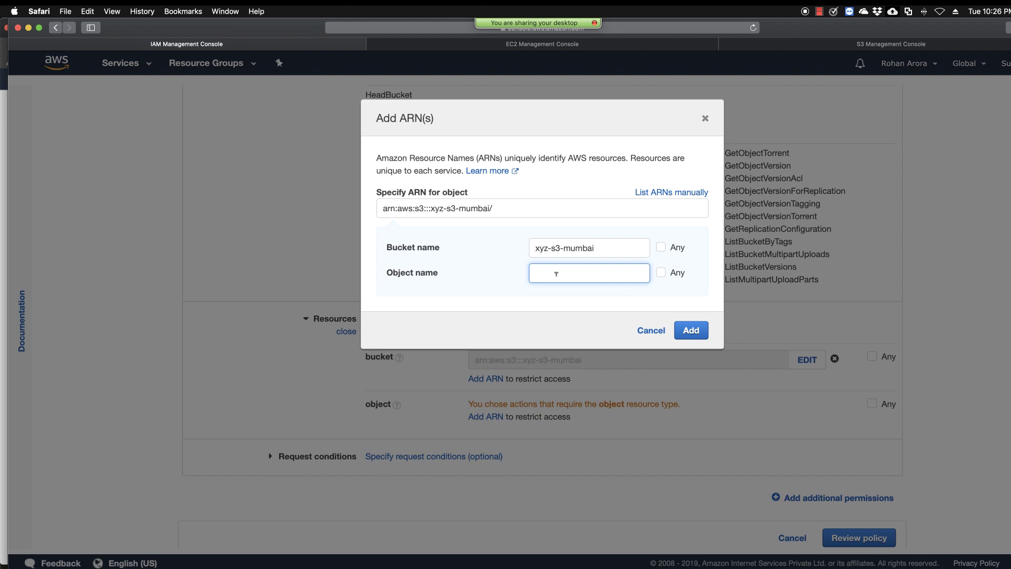
pyautogui.click(662, 274)
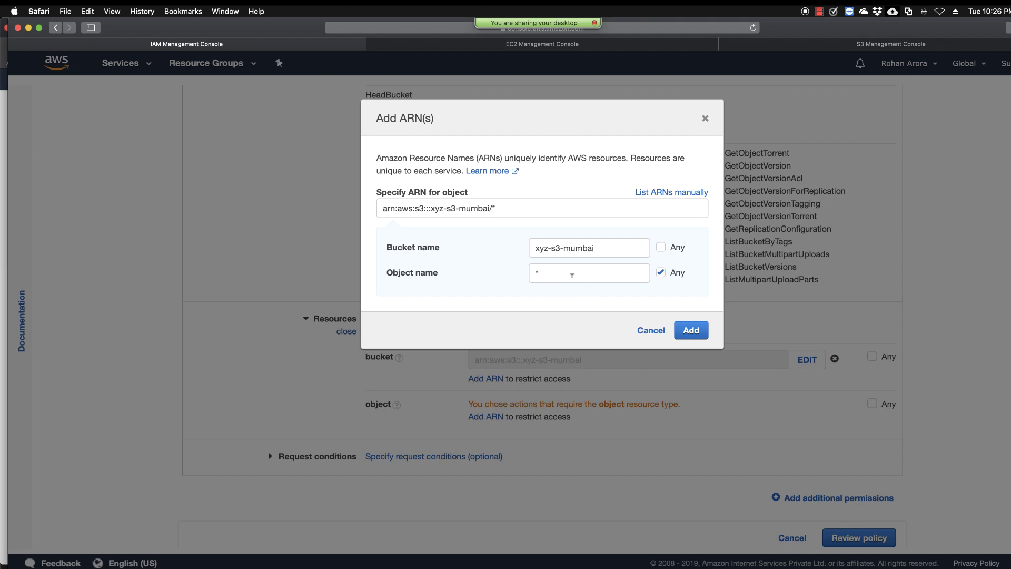
pyautogui.click(572, 275)
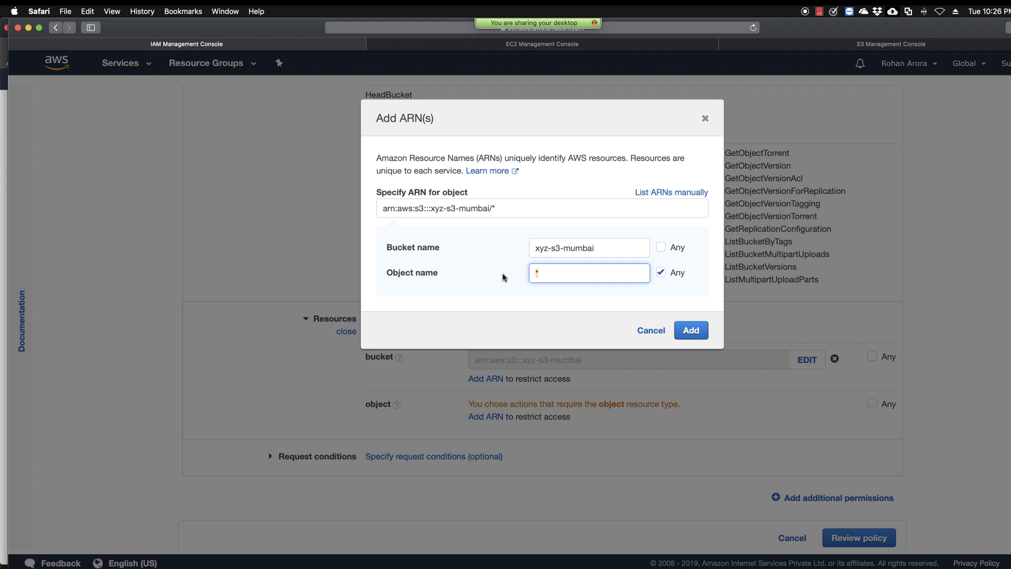
pyautogui.click(691, 330)
pyautogui.scroll(5, 707, 468)
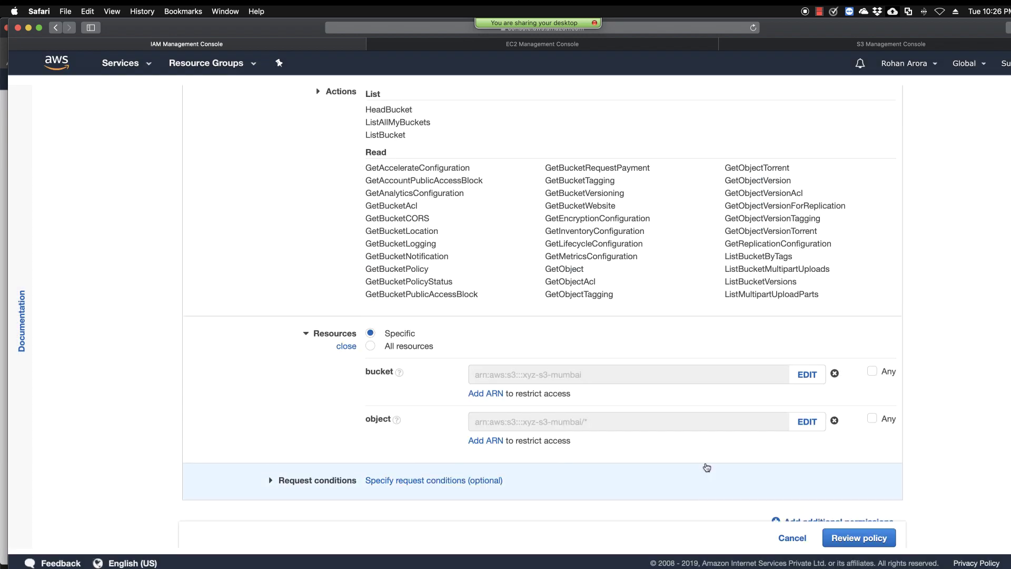
pyautogui.scroll(-5, 706, 468)
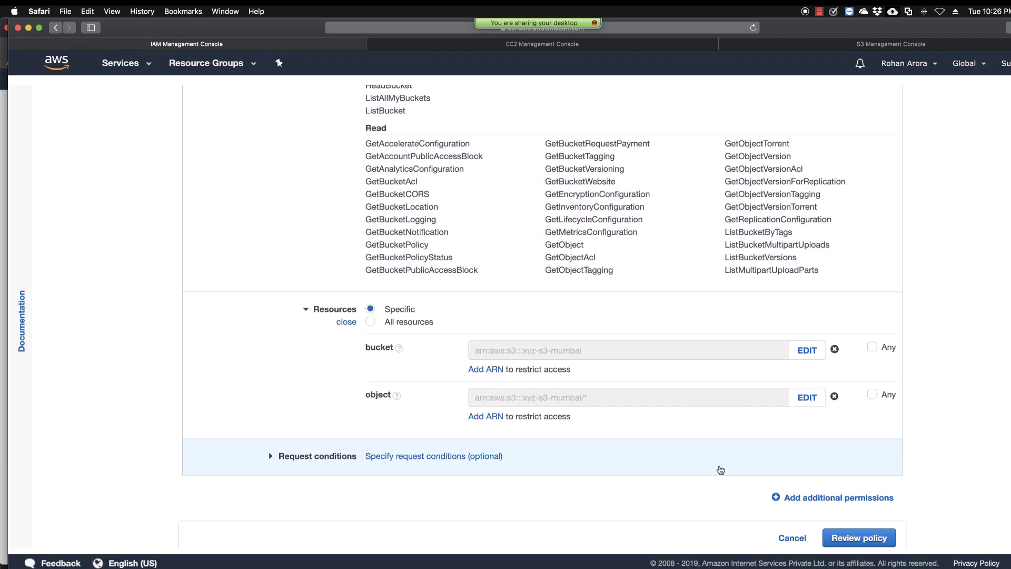
# Step: Go to Review policy and name the policy CustomS3ReadOnly
pyautogui.click(859, 538)
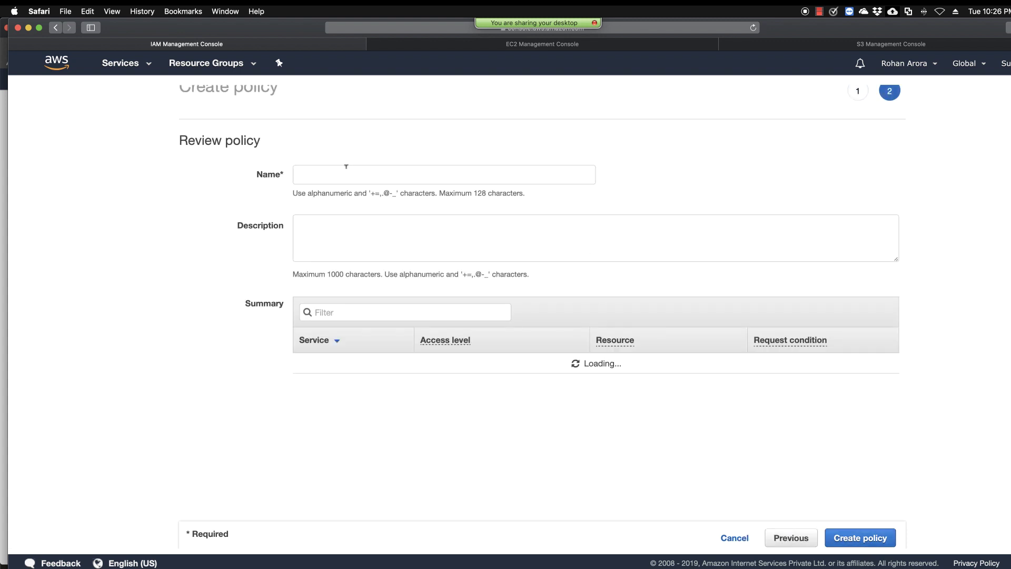
pyautogui.click(345, 166)
pyautogui.write('Custo')
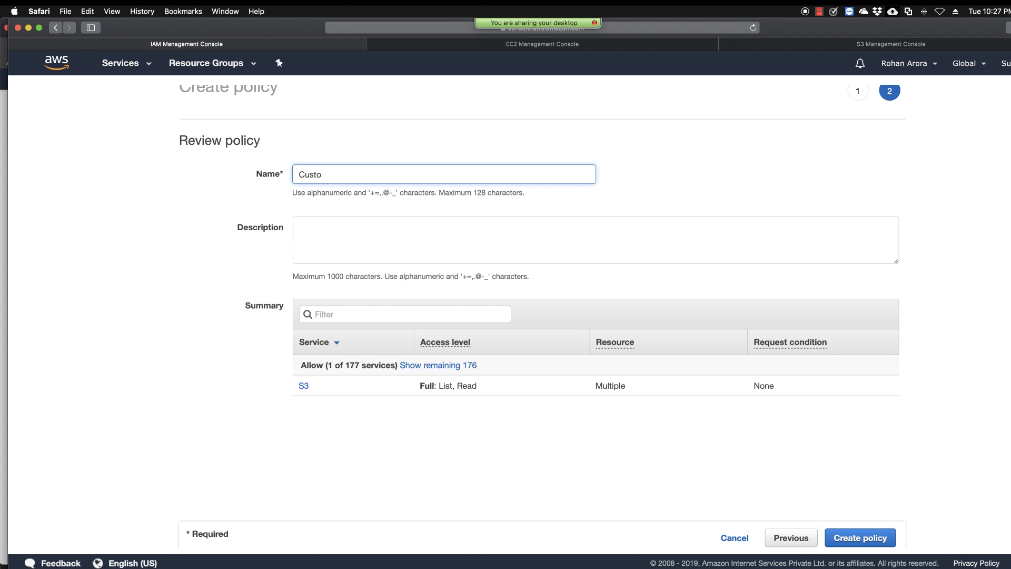
pyautogui.write('mS3Read')
pyautogui.press('BackSpace')
pyautogui.press('BackSpace')
pyautogui.write('ao')
pyautogui.press('BackSpace')
pyautogui.press('BackSpace')
pyautogui.write('adOnly')
# Step: Write the description 'This policy will give read only access to our bucket: xyz-s3-mumbai.'
pyautogui.click(382, 227)
pyautogui.write('This ')
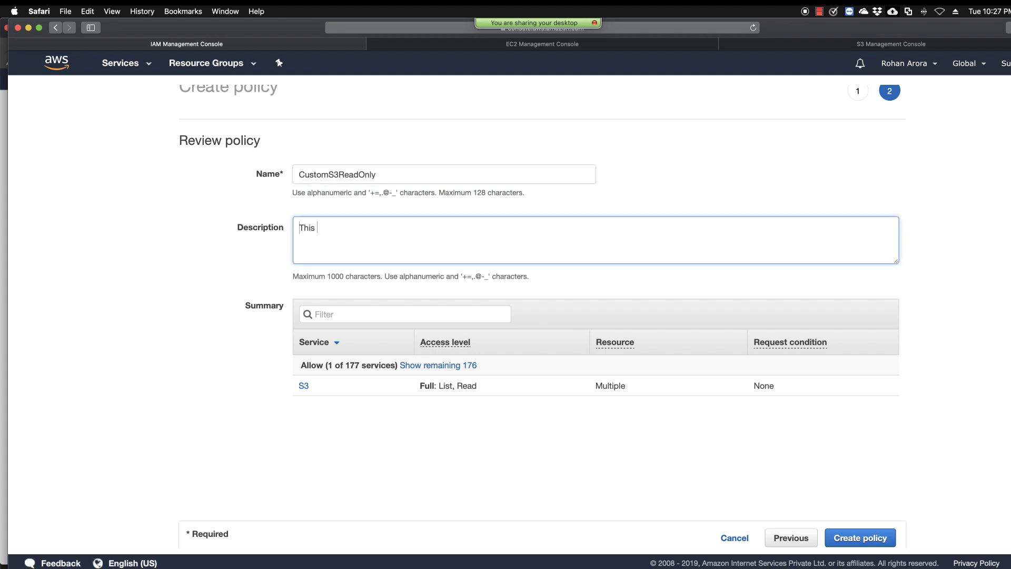
pyautogui.write('policy will give read only access ro')
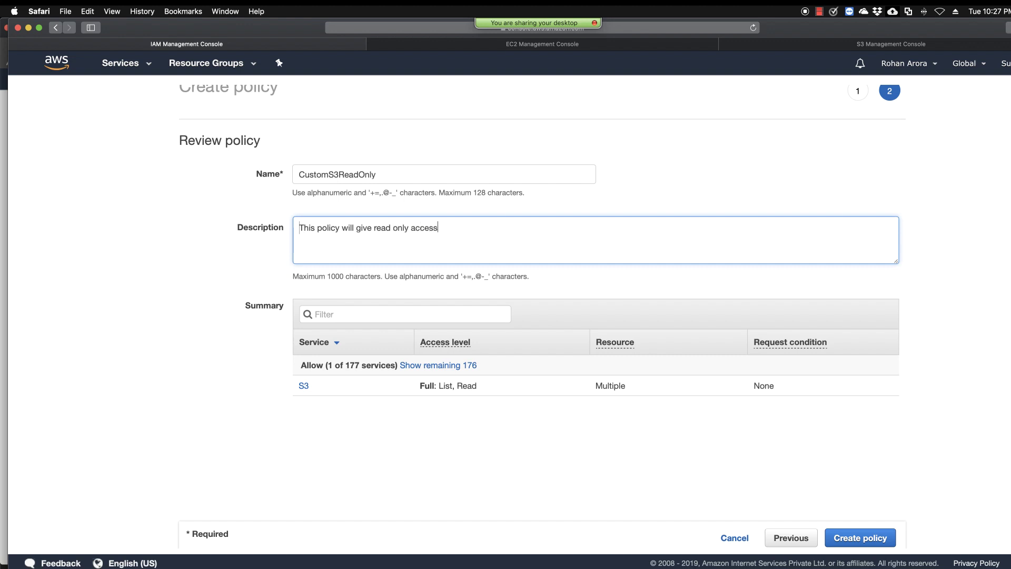
pyautogui.press('BackSpace')
pyautogui.press('BackSpace')
pyautogui.press('BackSpace')
pyautogui.write('to ')
pyautogui.write('our by j')
pyautogui.press('BackSpace')
pyautogui.press('BackSpace')
pyautogui.press('BackSpace')
pyautogui.write('ucke')
pyautogui.write('t: xyzzy-')
pyautogui.press('BackSpace')
pyautogui.press('BackSpace')
pyautogui.press('BackSpace')
pyautogui.write('-s3-mumbai.')
# Step: Trim the description to 'This policy will give read only access to our bucket.'
pyautogui.moveTo(387, 225); pyautogui.dragTo(516, 228)
pyautogui.click(519, 227)
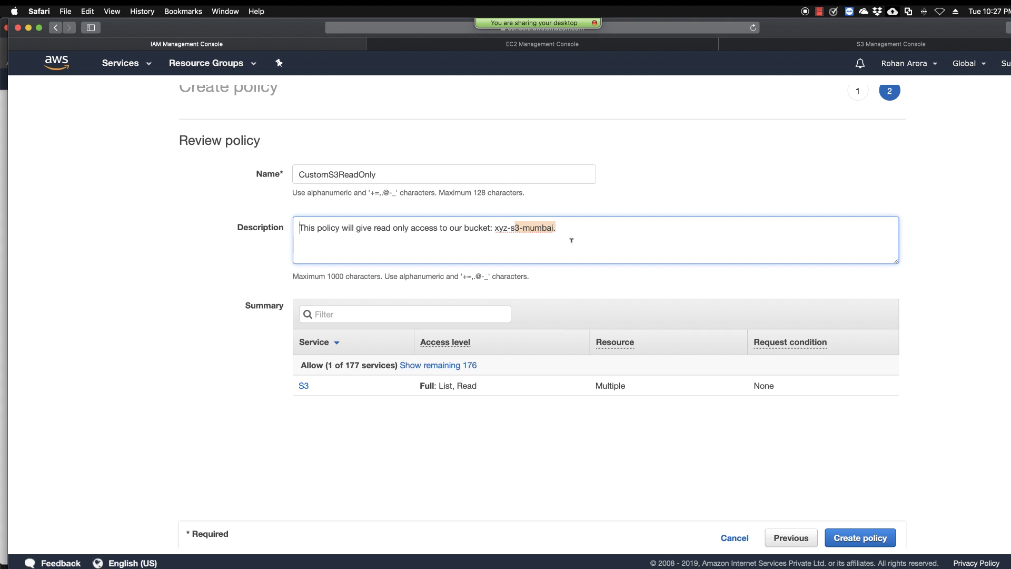
pyautogui.click(254, 301)
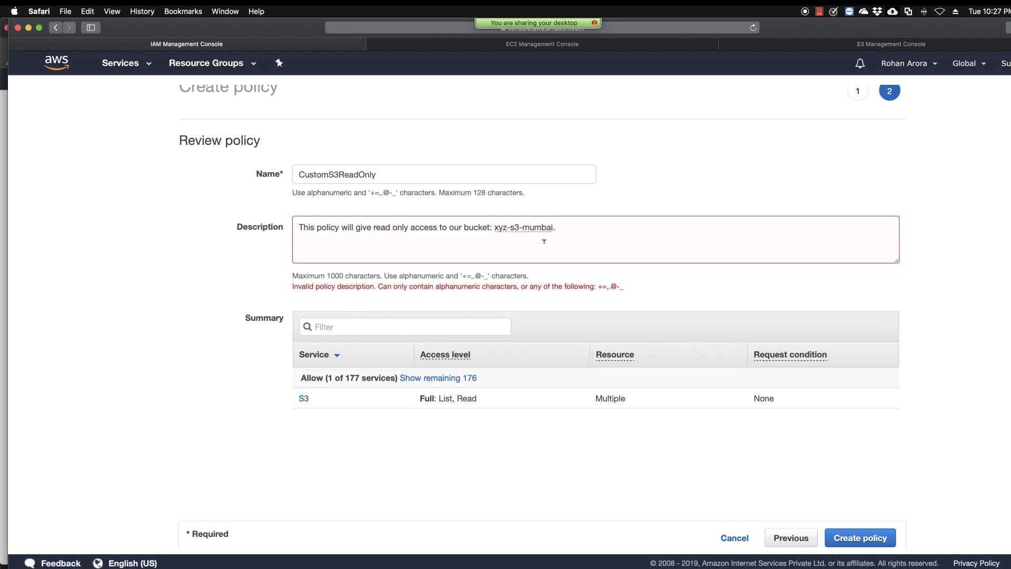
pyautogui.click(569, 226)
pyautogui.press('BackSpace')
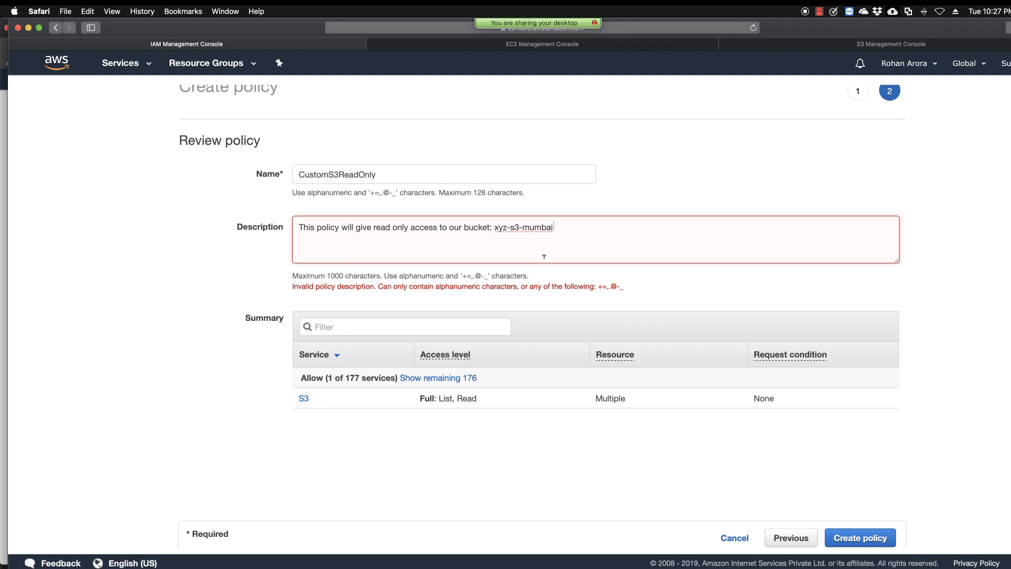
pyautogui.moveTo(562, 226); pyautogui.dragTo(504, 227)
pyautogui.press('BackSpace')
pyautogui.press('BackSpace')
pyautogui.press('BackSpace')
pyautogui.press('BackSpace')
pyautogui.press('BackSpace')
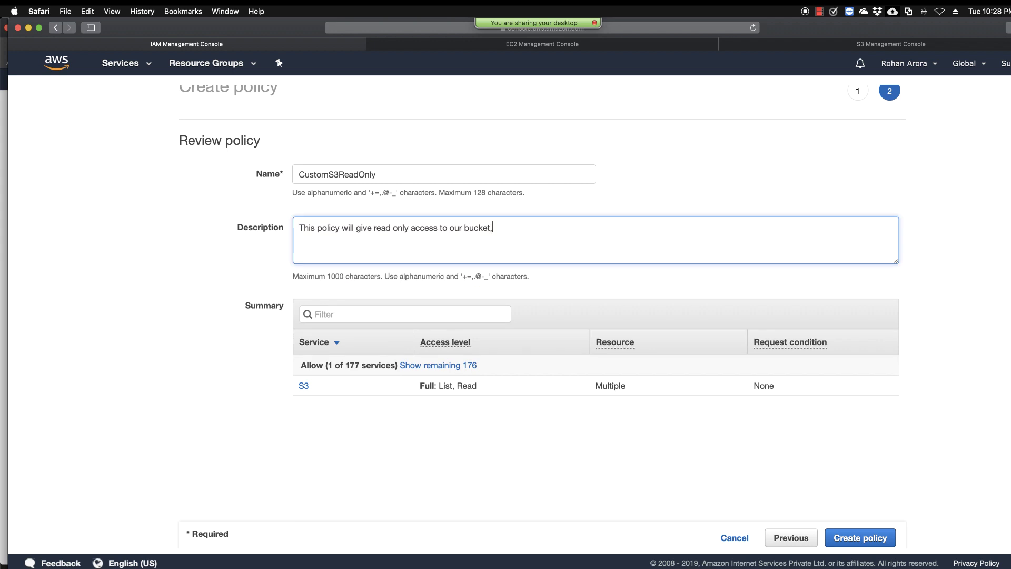
pyautogui.press('BackSpace')
pyautogui.write('.')
pyautogui.moveTo(420, 343); pyautogui.dragTo(436, 342)
pyautogui.click(463, 396)
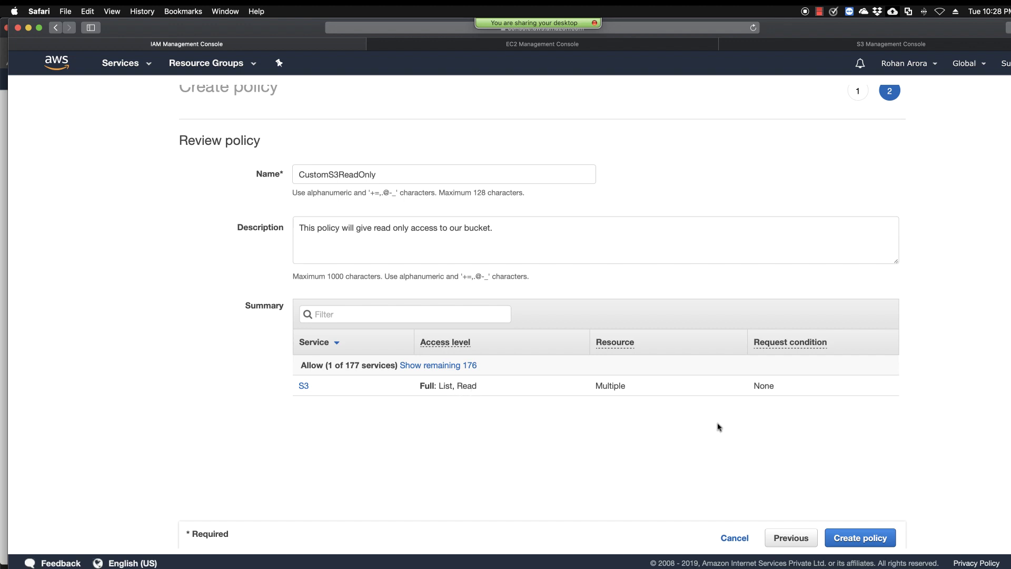
# Step: Create the CustomS3ReadOnly policy, reset the page zoom, and bring up the iPad task notes
pyautogui.click(869, 542)
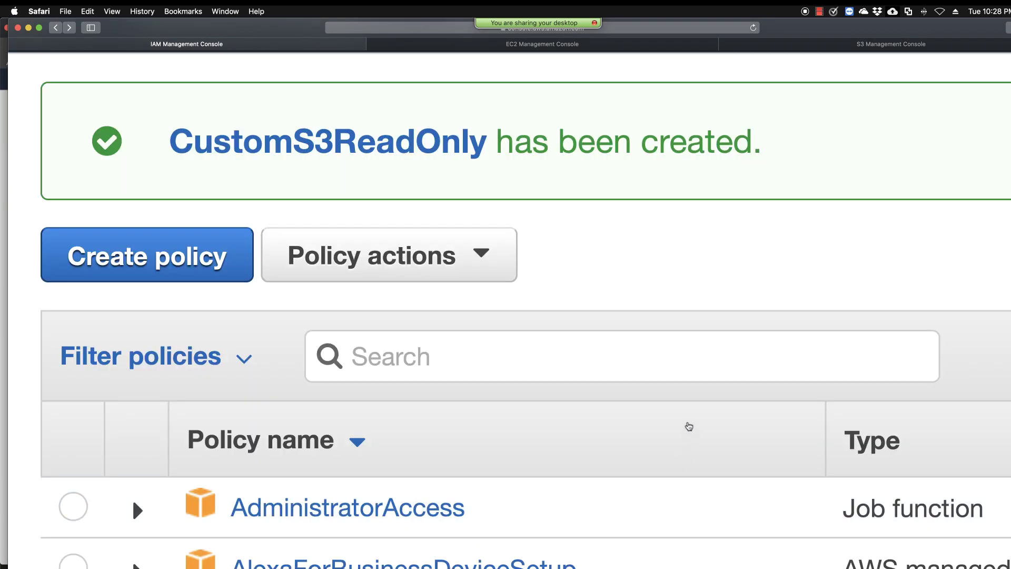
pyautogui.press('super+0')
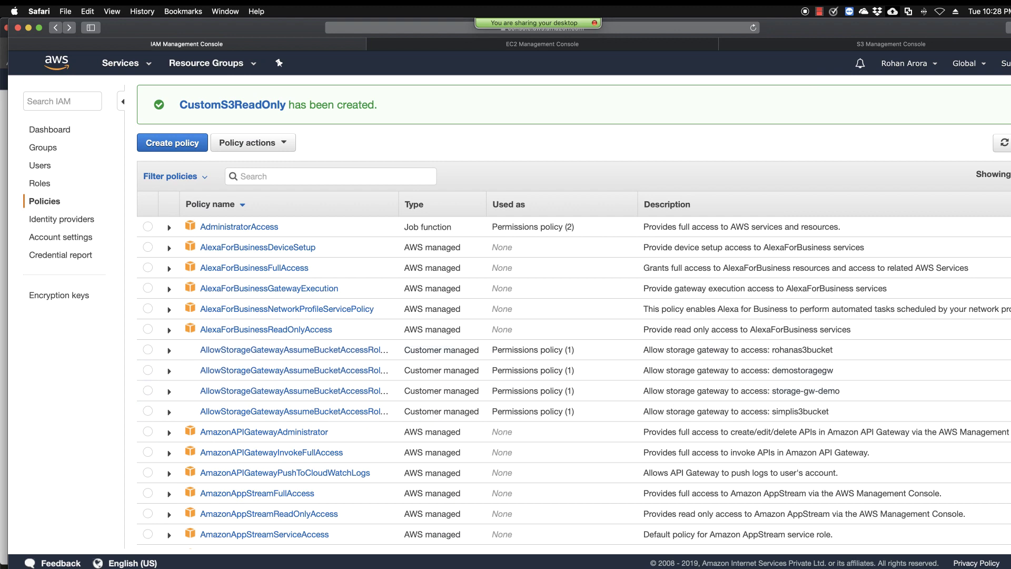
pyautogui.press('super+Tab')
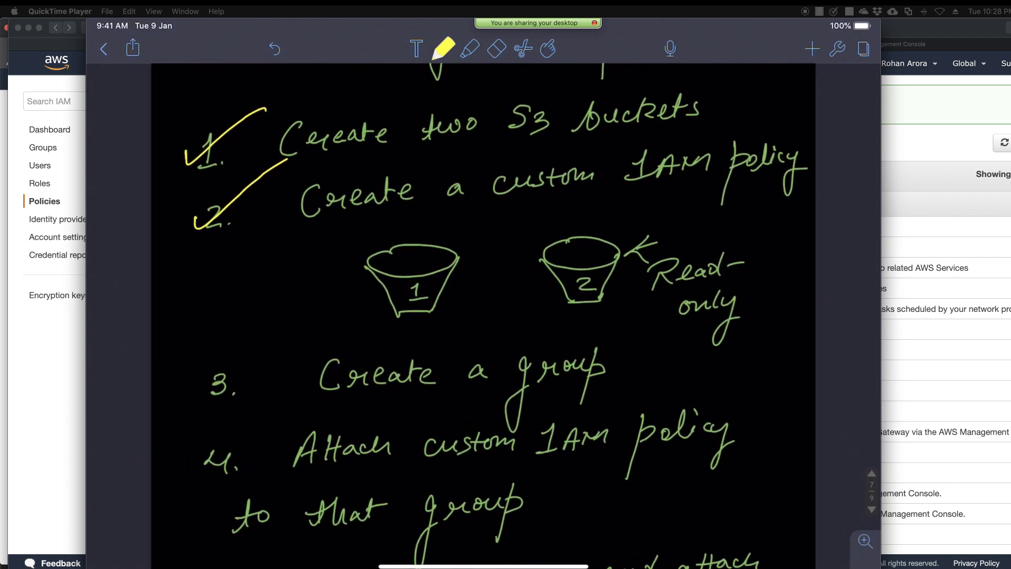
# Step: Switch from the notes back to the IAM Policies page confirming CustomS3ReadOnly was created
pyautogui.press('super+Tab')
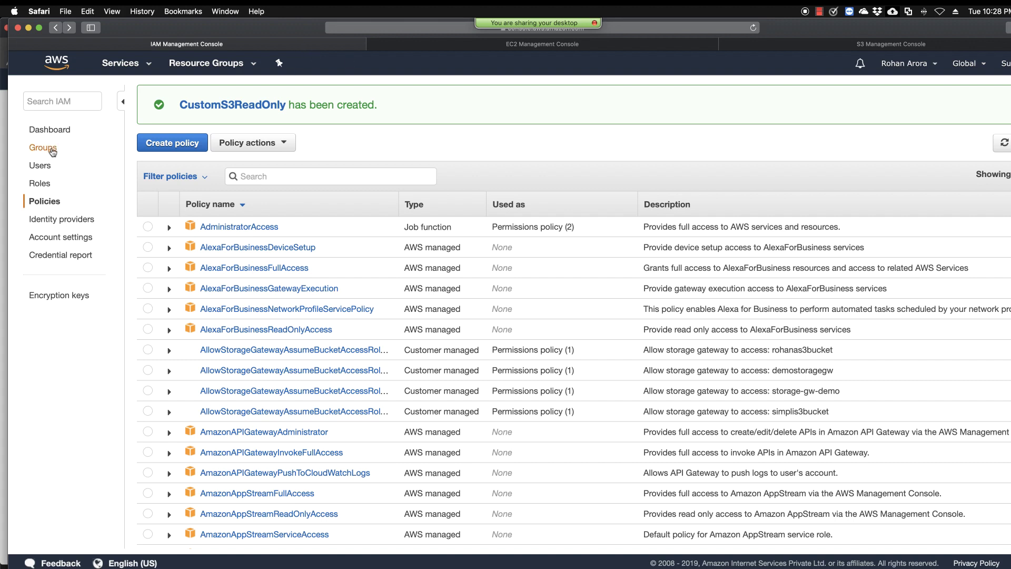
# Step: Open IAM Groups, start Create New Group, and type a first draft group name
pyautogui.scroll(5, 53, 152)
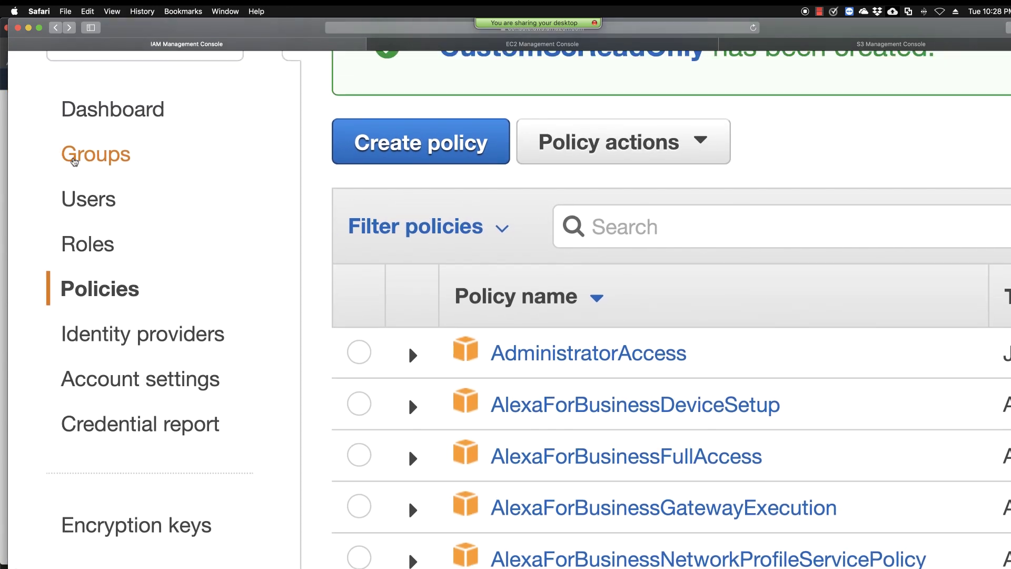
pyautogui.click(73, 160)
pyautogui.scroll(-5, 167, 156)
pyautogui.click(178, 102)
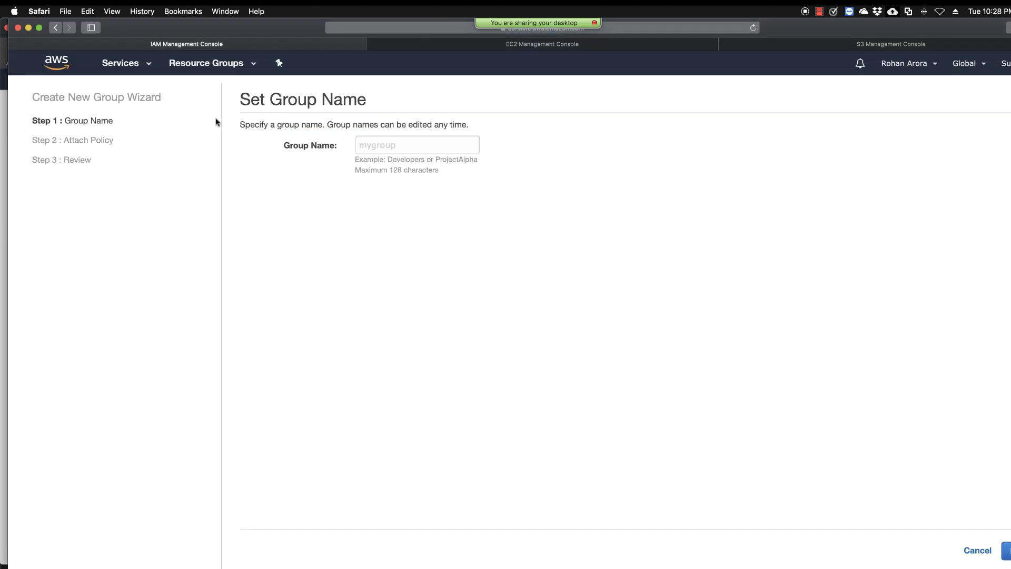
pyautogui.click(384, 145)
pyautogui.write('Re')
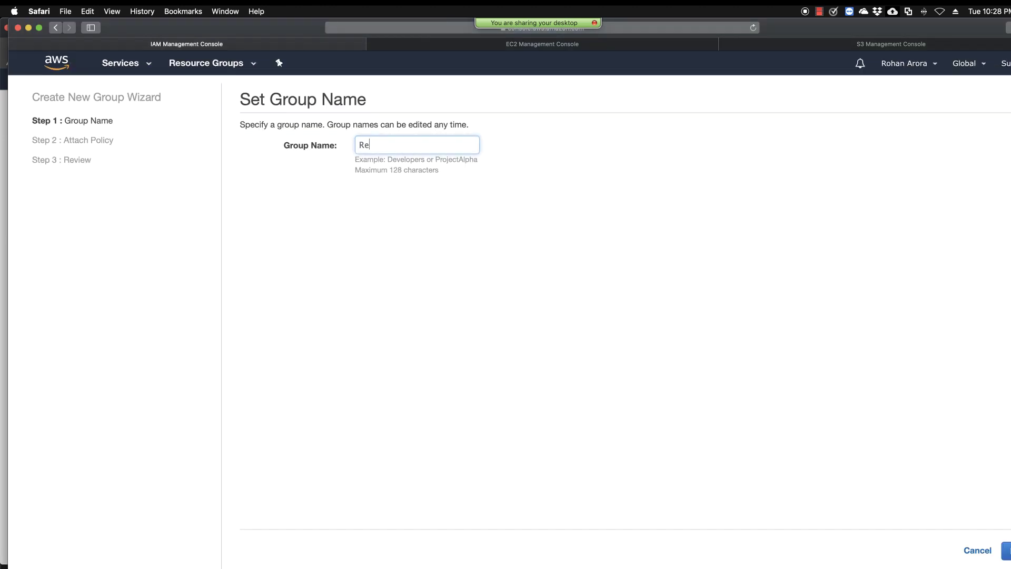
pyautogui.write('adonlyaccess2S3')
# Step: Replace the group name with xyz-s3-mumbai-policy, correcting the autocorrected xyzzy
pyautogui.moveTo(439, 142); pyautogui.dragTo(311, 149)
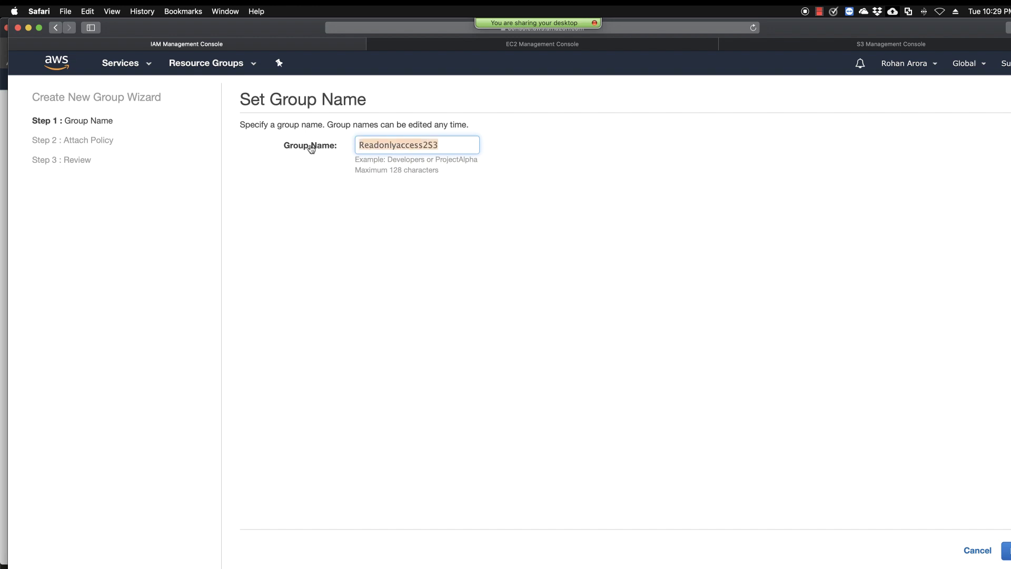
pyautogui.write('XYZ')
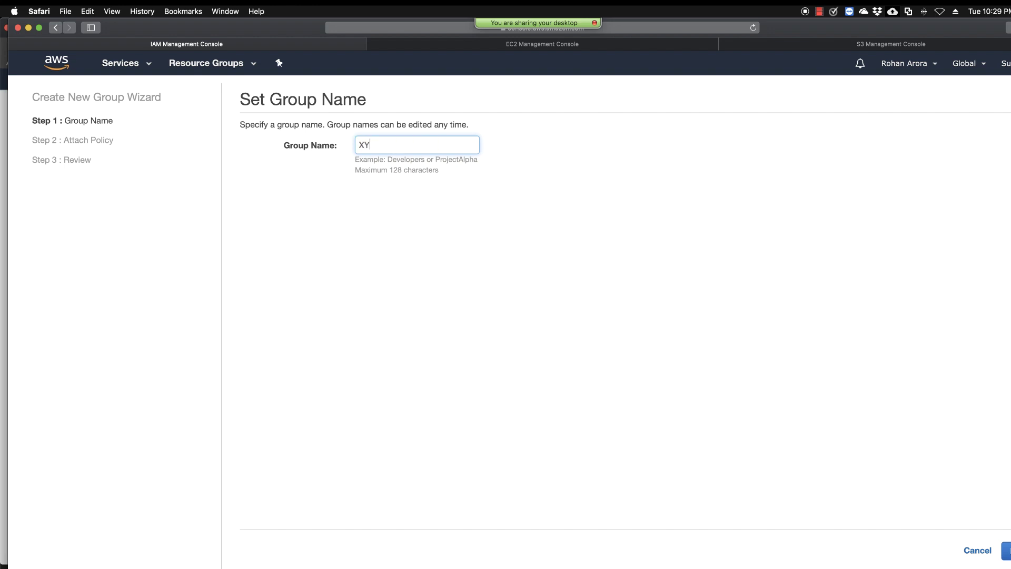
pyautogui.press('BackSpace')
pyautogui.press('BackSpace')
pyautogui.press('BackSpace')
pyautogui.write('XYZ-S3-MUM')
pyautogui.press('BackSpace')
pyautogui.press('BackSpace')
pyautogui.press('BackSpace')
pyautogui.press('BackSpace')
pyautogui.press('BackSpace')
pyautogui.press('BackSpace')
pyautogui.press('BackSpace')
pyautogui.press('BackSpace')
pyautogui.press('BackSpace')
pyautogui.press('BackSpace')
pyautogui.write('xyzzy-s3-mumbai-polic')
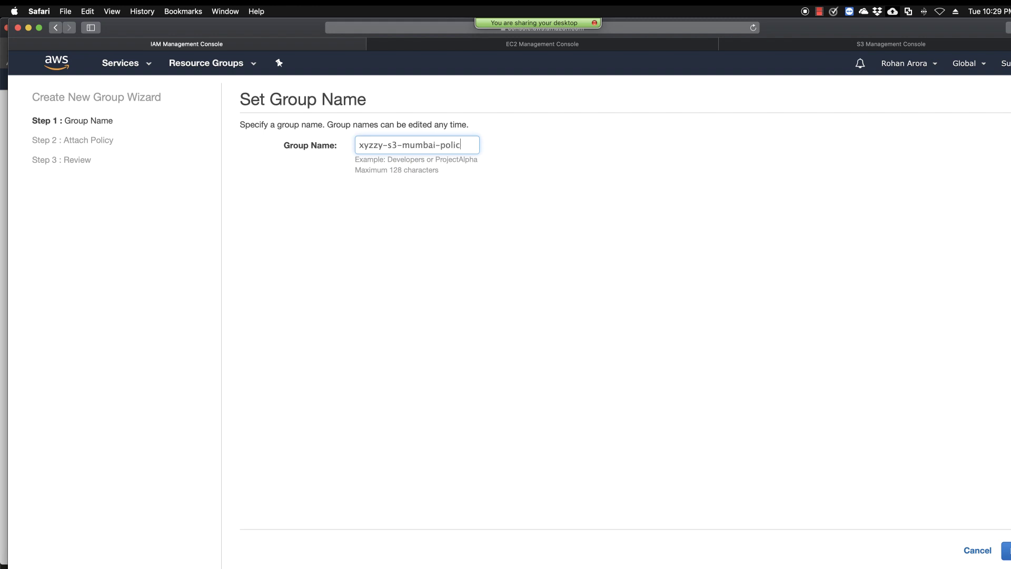
pyautogui.write('y')
pyautogui.click(381, 144)
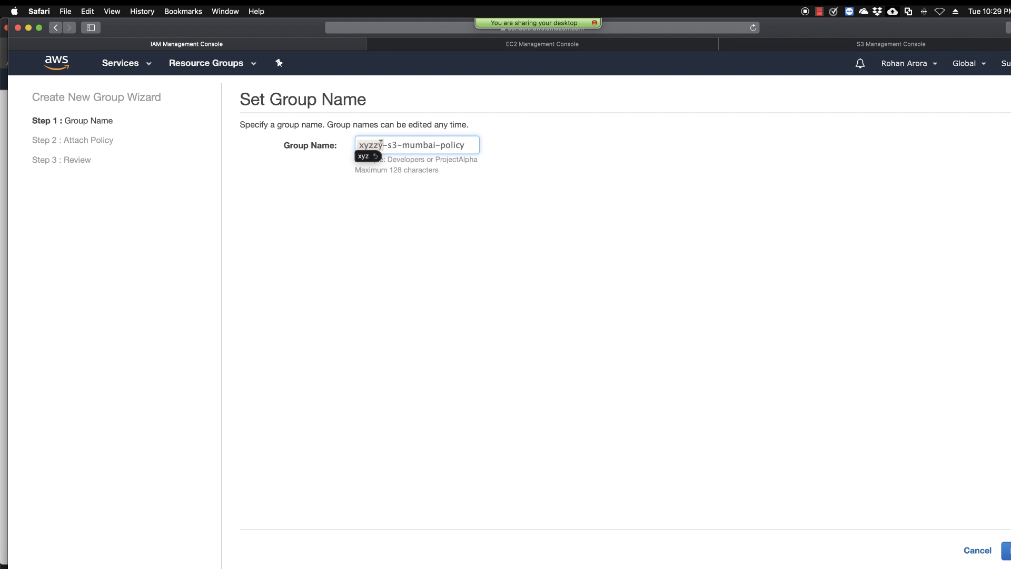
pyautogui.press('BackSpace')
pyautogui.press('BackSpace')
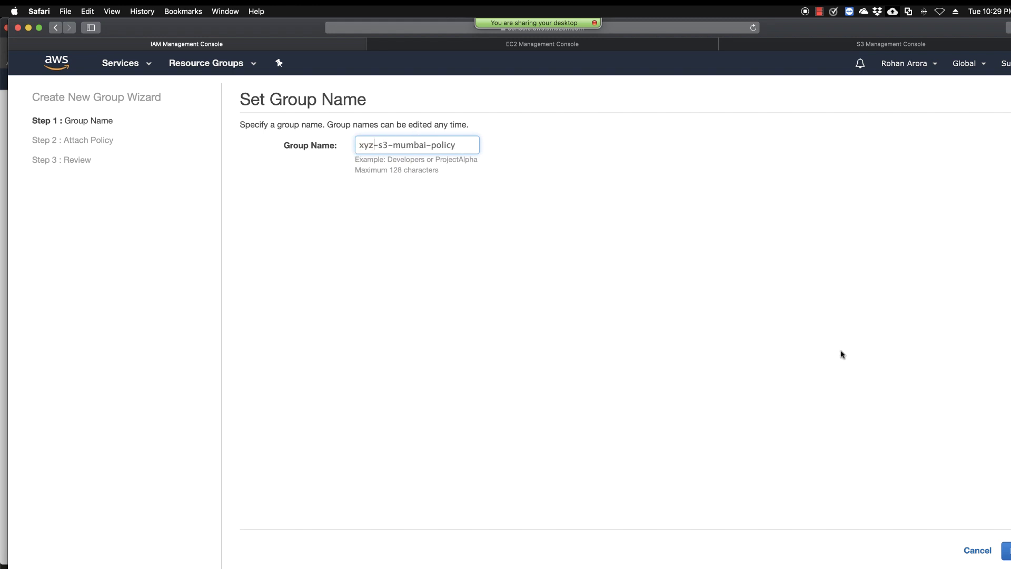
pyautogui.click(1005, 552)
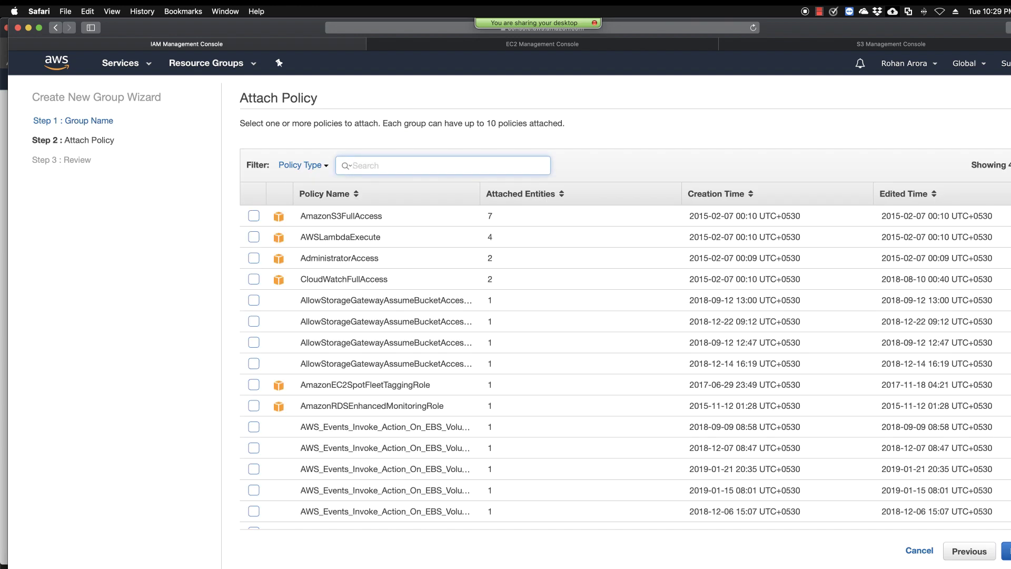
pyautogui.click(969, 550)
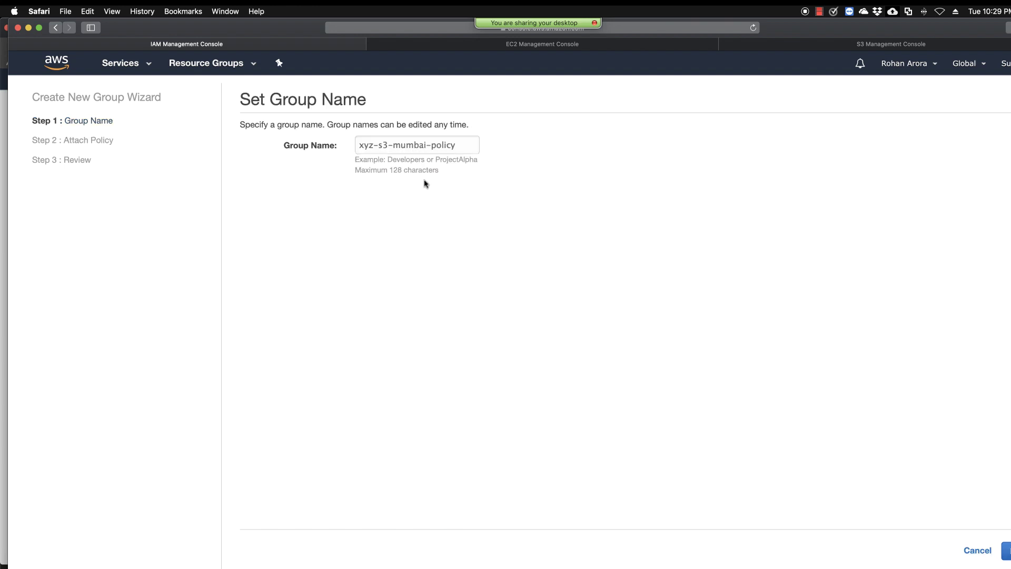
pyautogui.moveTo(367, 101); pyautogui.dragTo(259, 93)
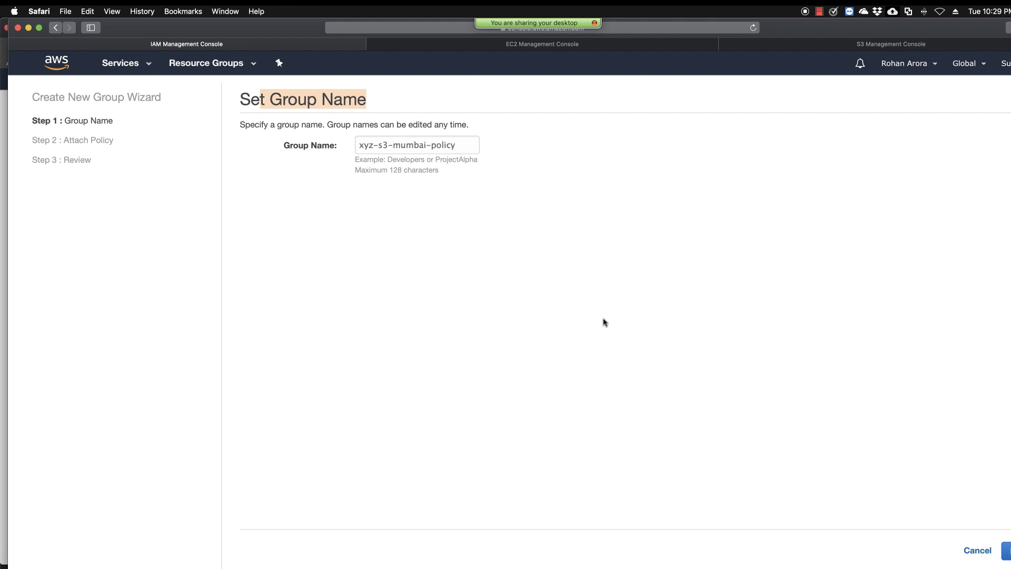
# Step: Filter policies to Customer Managed, select CustomS3ReadOnly, review, and create the group
pyautogui.click(1004, 553)
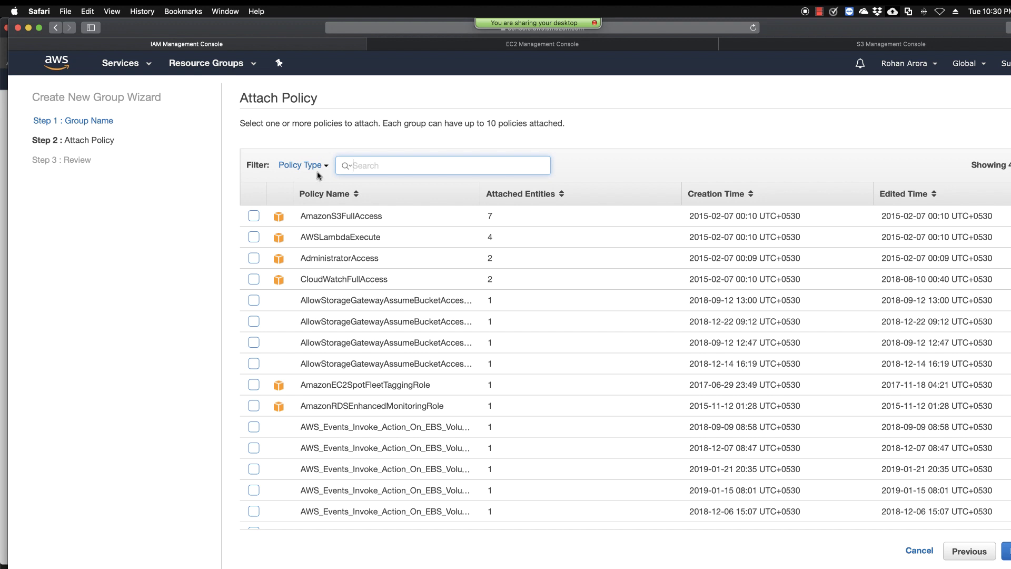
pyautogui.click(326, 167)
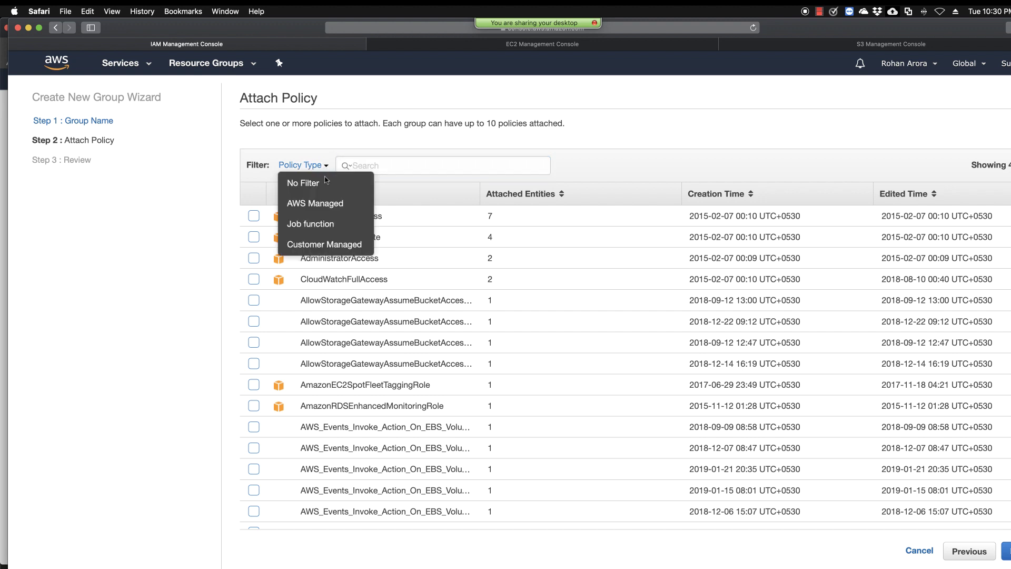
pyautogui.click(291, 245)
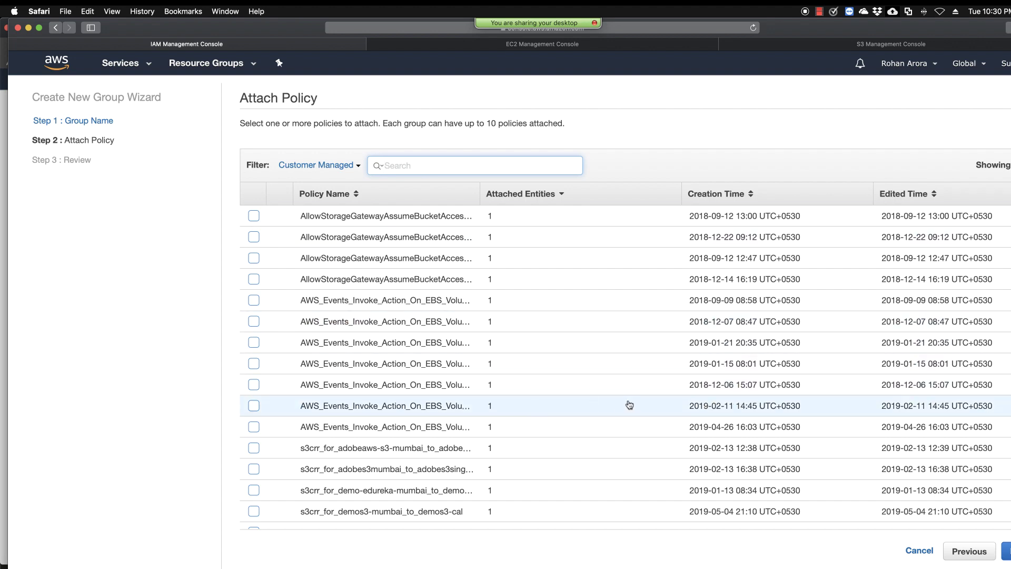
pyautogui.scroll(-5, 858, 341)
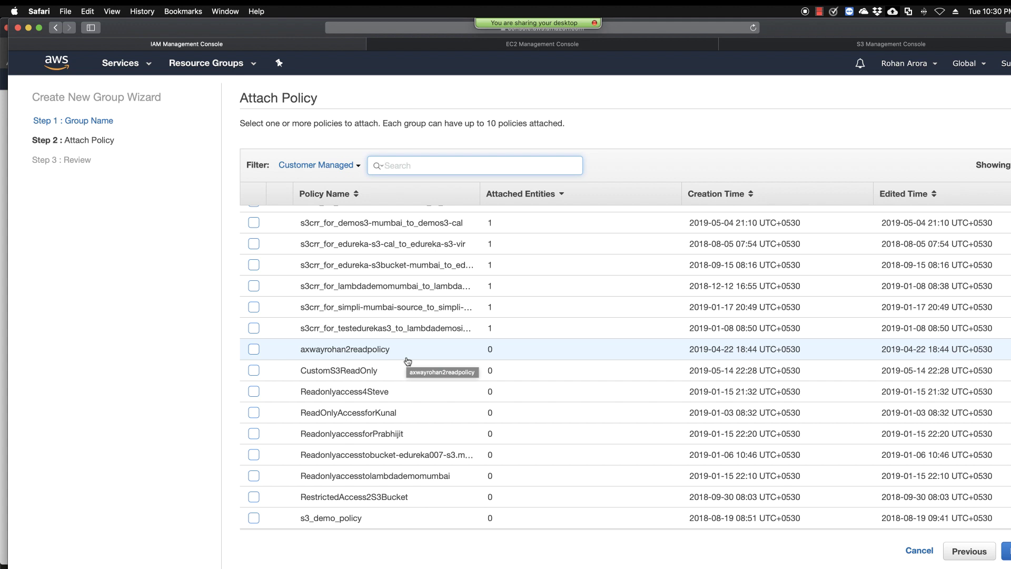
pyautogui.click(253, 370)
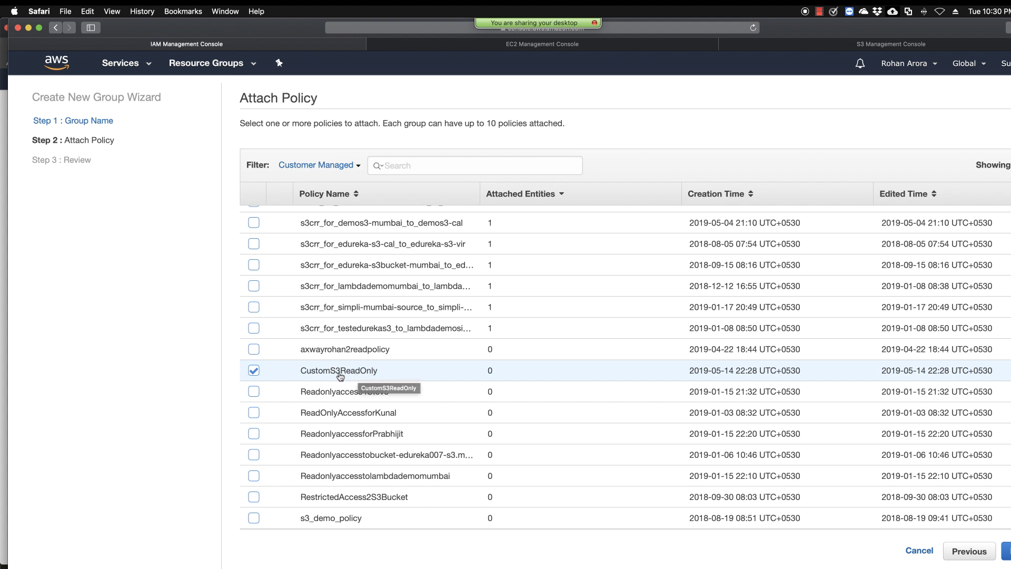
pyautogui.click(1006, 550)
pyautogui.click(1000, 551)
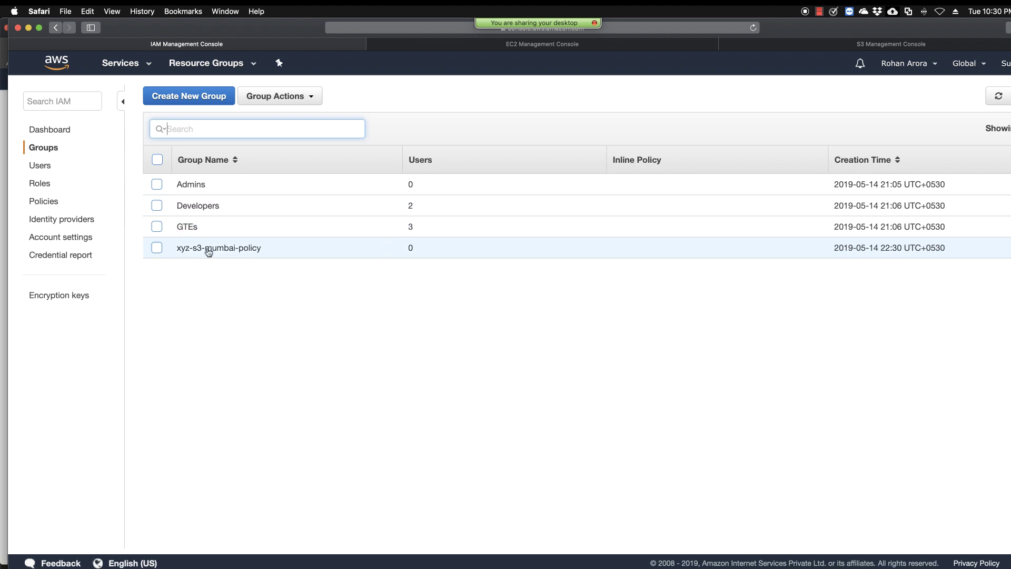
# Step: Open the xyz-s3-mumbai-policy group and confirm CustomS3ReadOnly is attached
pyautogui.moveTo(261, 248); pyautogui.dragTo(182, 247)
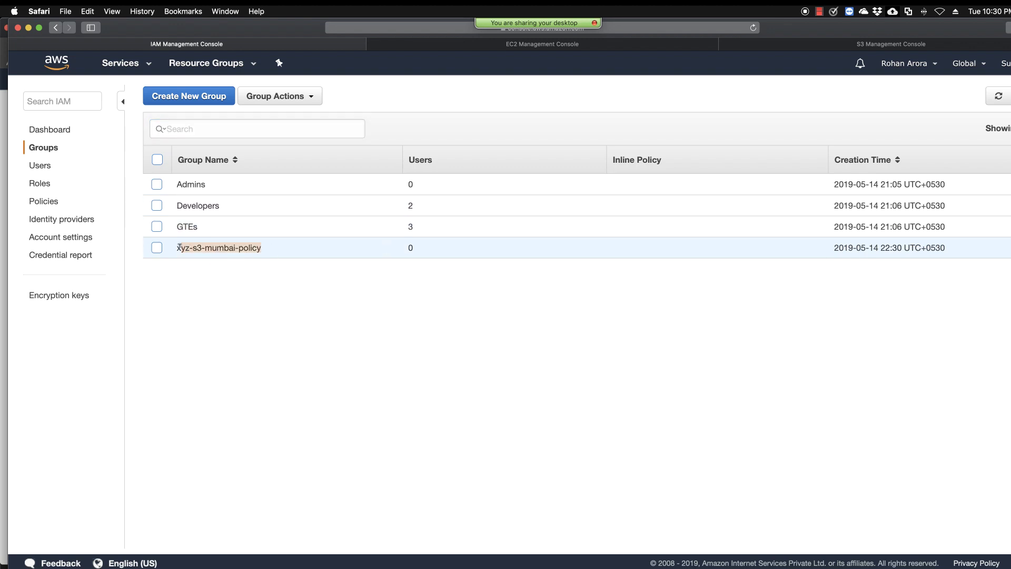
pyautogui.click(218, 250)
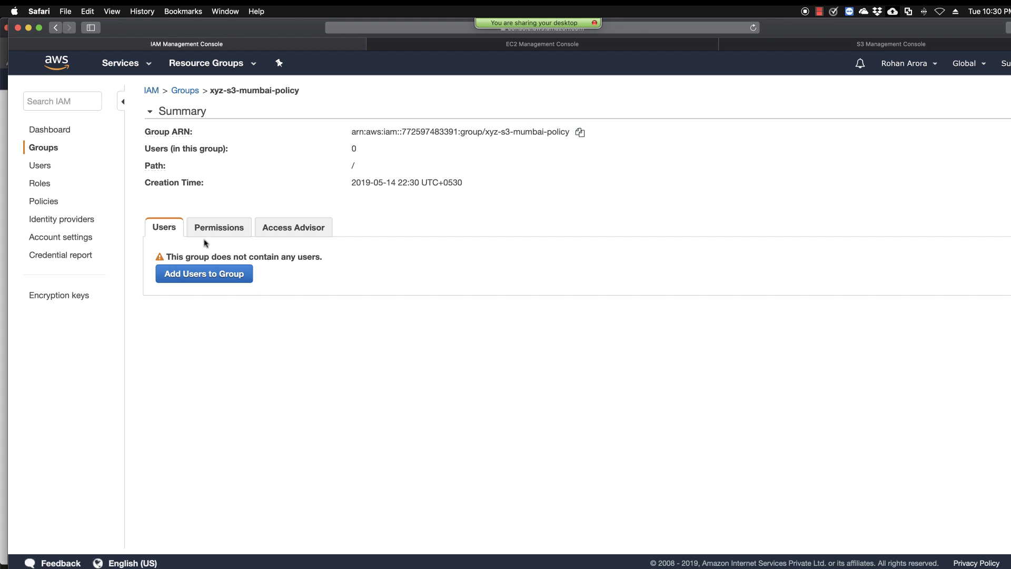
pyautogui.click(224, 229)
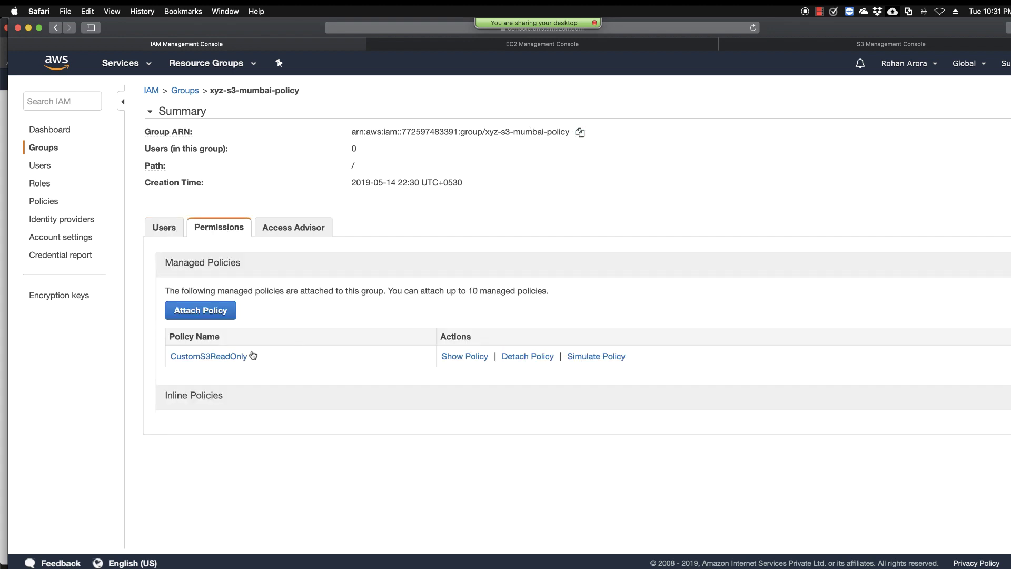
pyautogui.moveTo(265, 360); pyautogui.dragTo(174, 354)
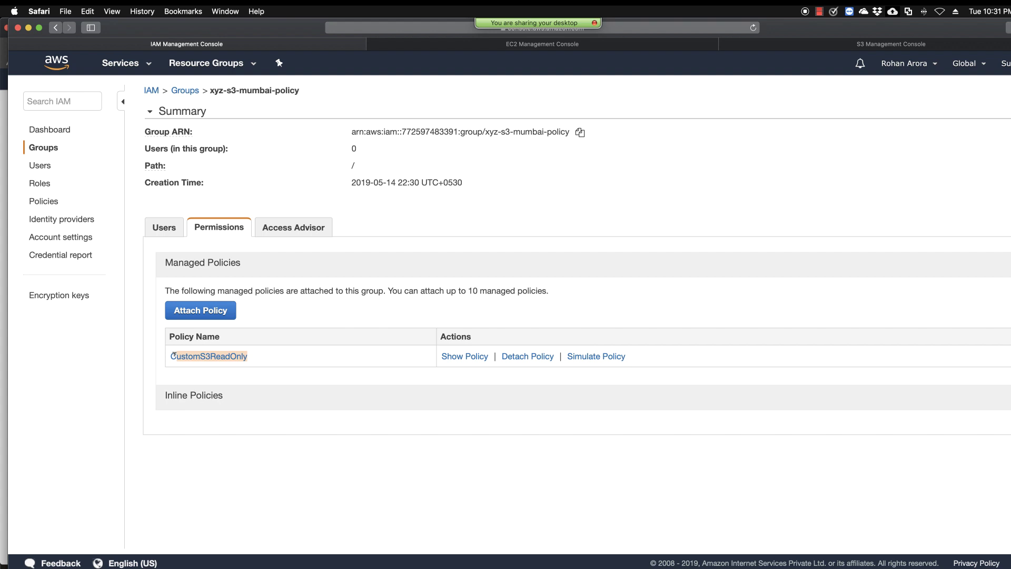
pyautogui.moveTo(173, 354); pyautogui.dragTo(167, 358)
# Step: Rename the group to custompolicydemo, recheck its attached policy, and bring up the task notes
pyautogui.click(52, 150)
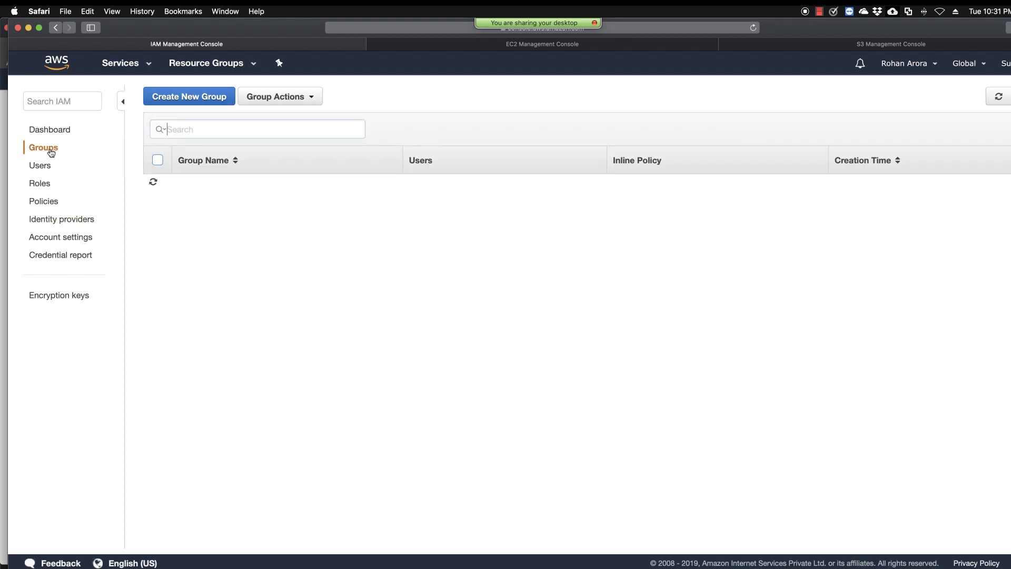
pyautogui.click(156, 247)
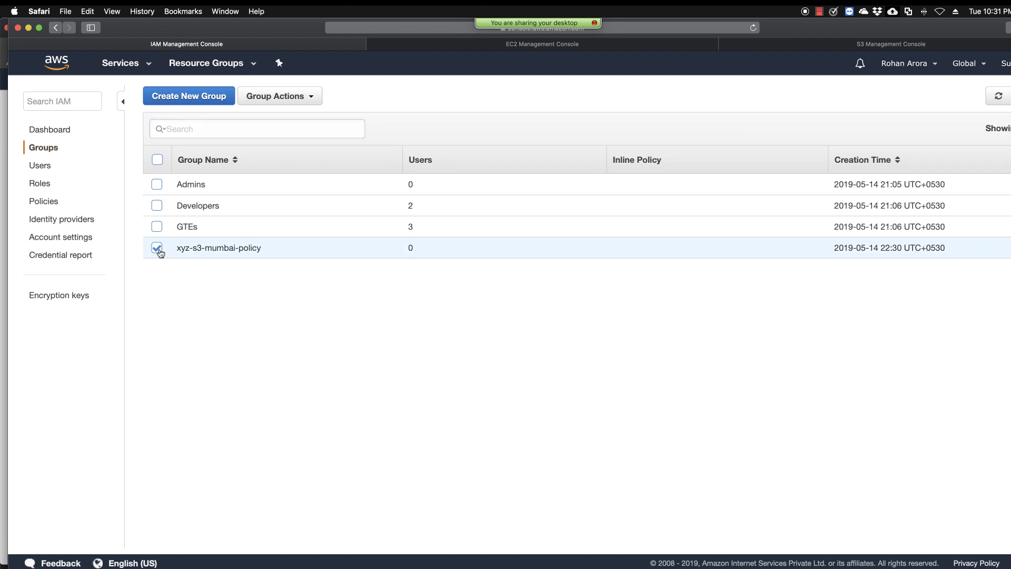
pyautogui.click(312, 97)
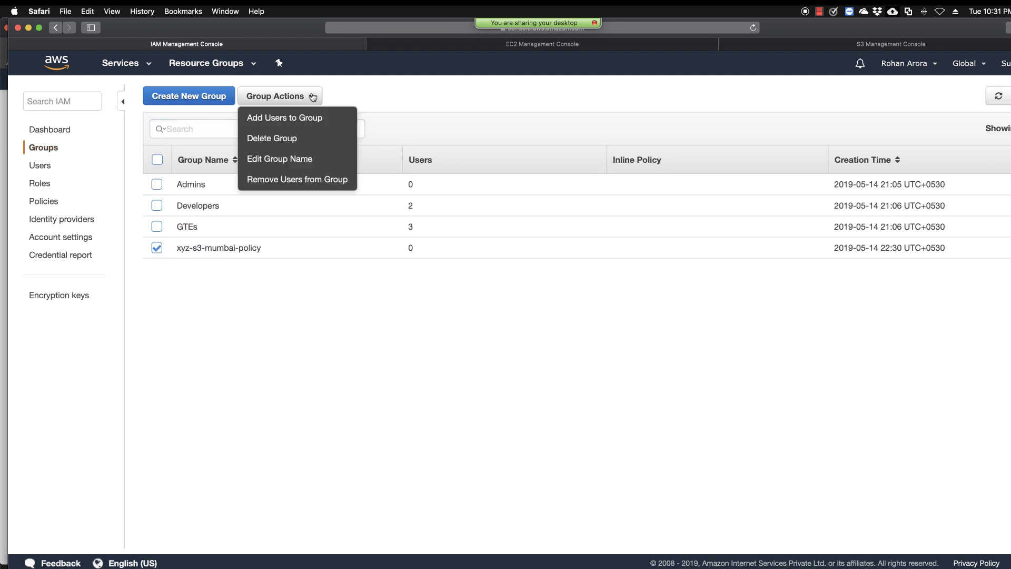
pyautogui.click(294, 159)
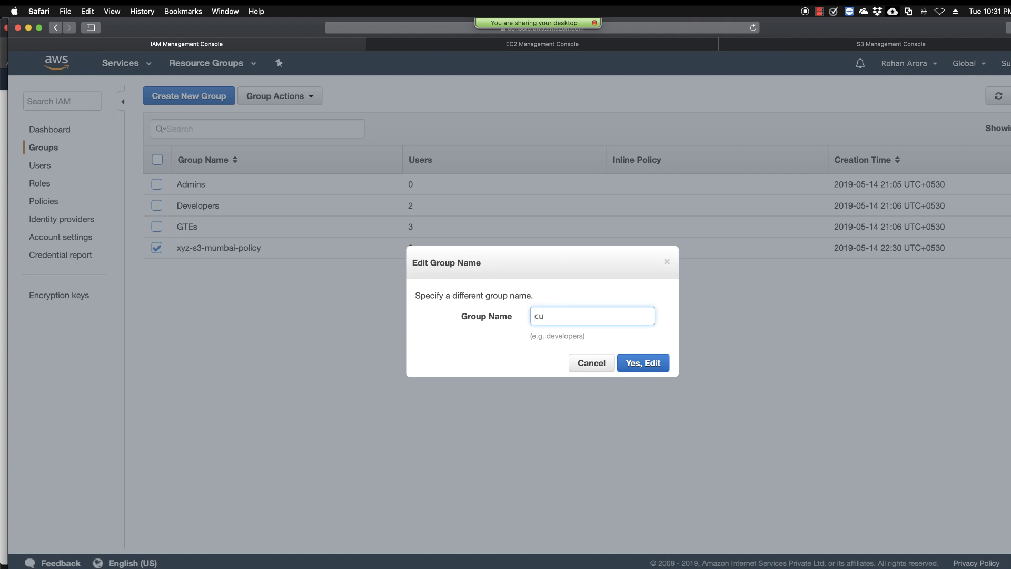
pyautogui.write('custompolicydemo')
pyautogui.click(641, 363)
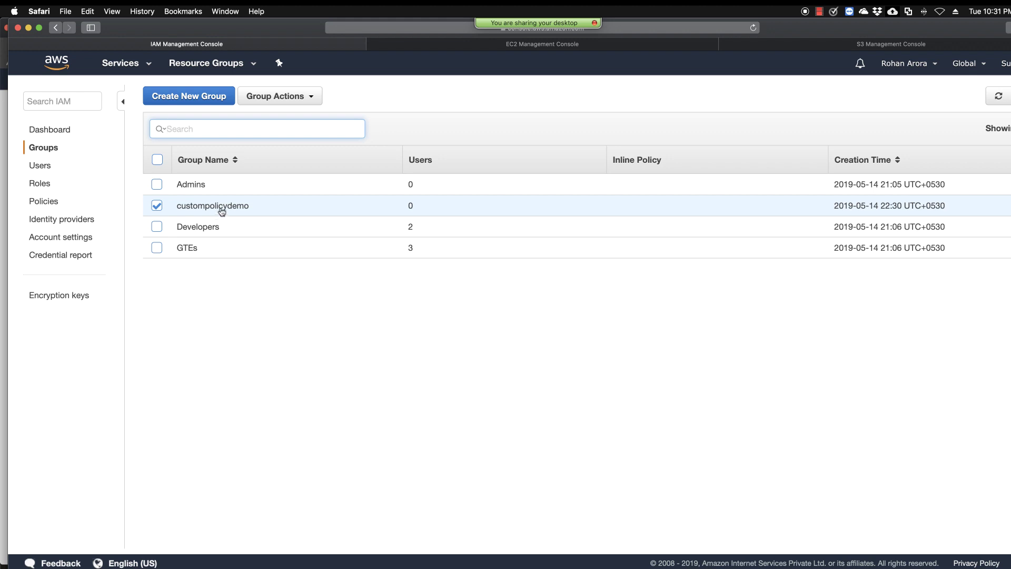
pyautogui.click(222, 209)
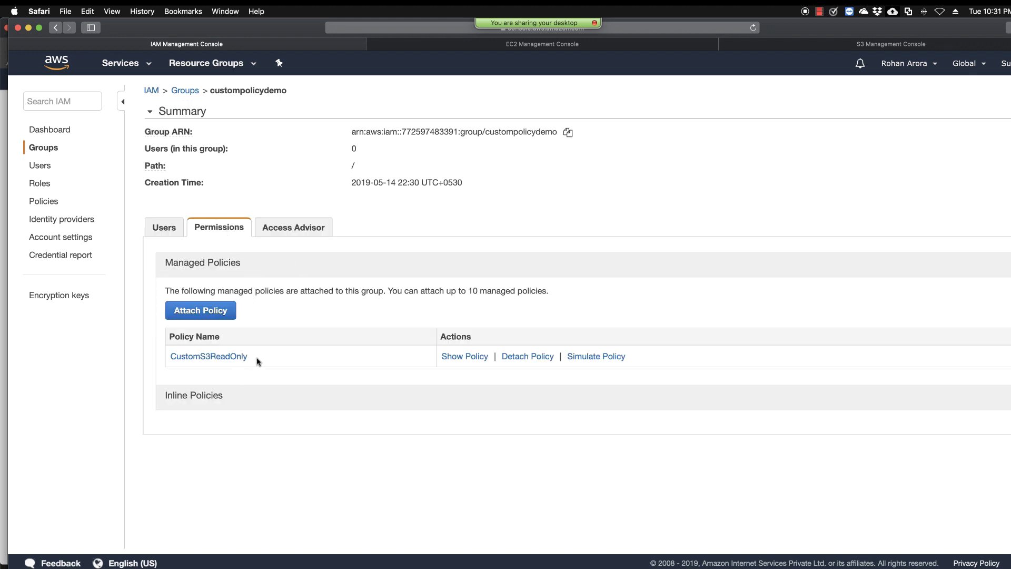
pyautogui.moveTo(255, 360); pyautogui.dragTo(169, 354)
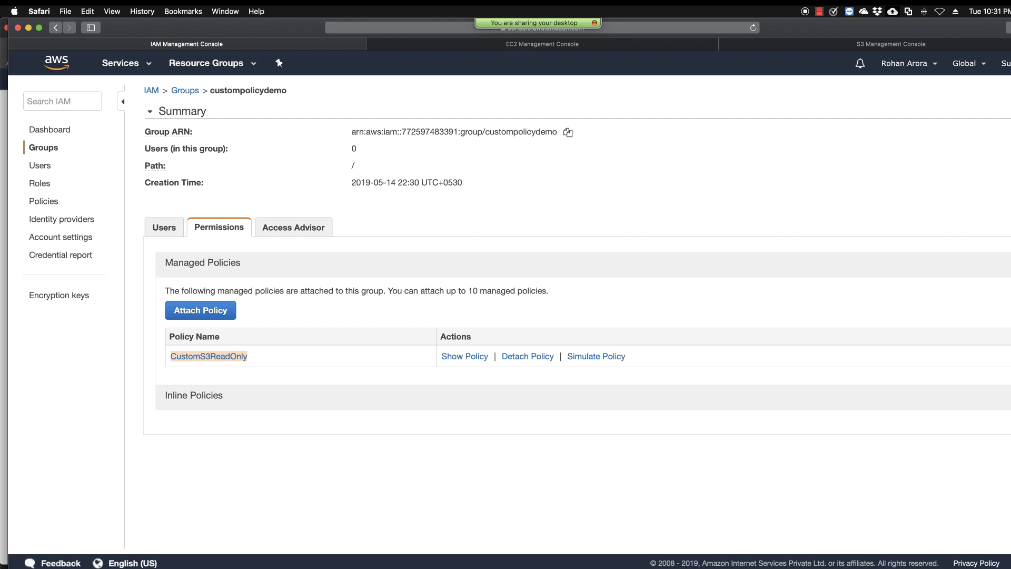
pyautogui.press('super+Tab')
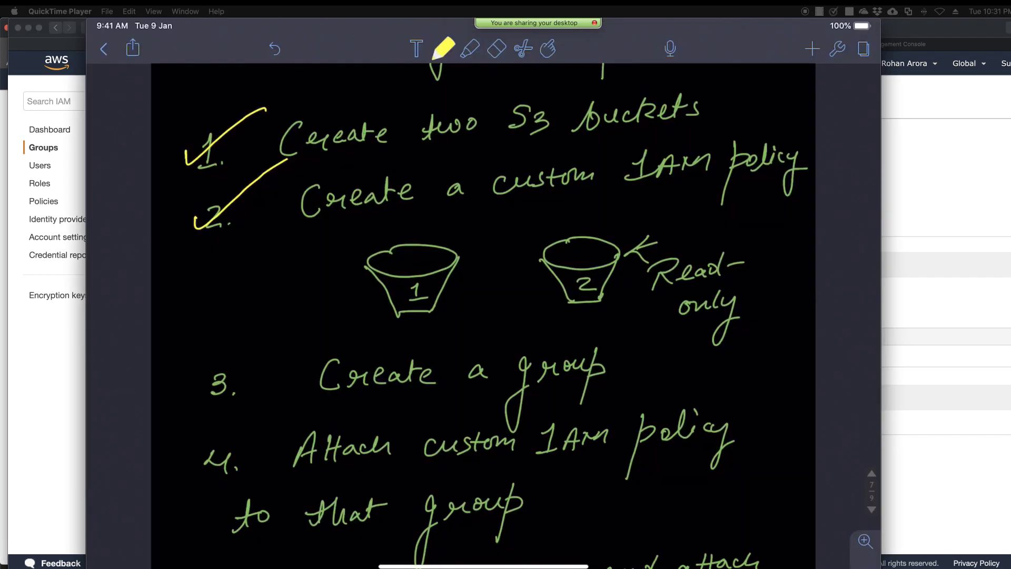
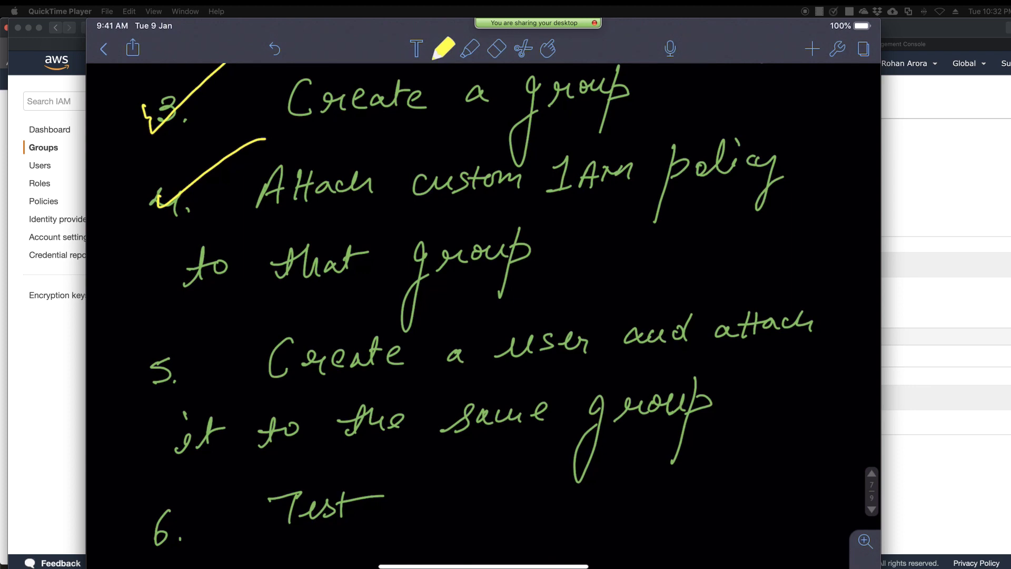
# Step: Bring the IAM console showing group custompolicydemo in front of the mirrored notes
pyautogui.click(938, 273)
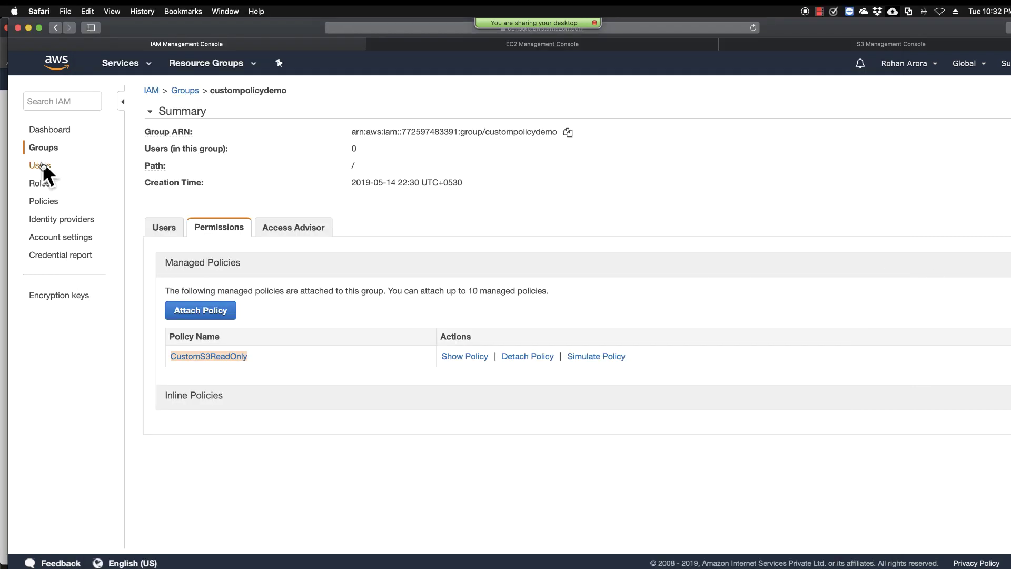
# Step: Start adding a new IAM user named rohan
pyautogui.click(40, 166)
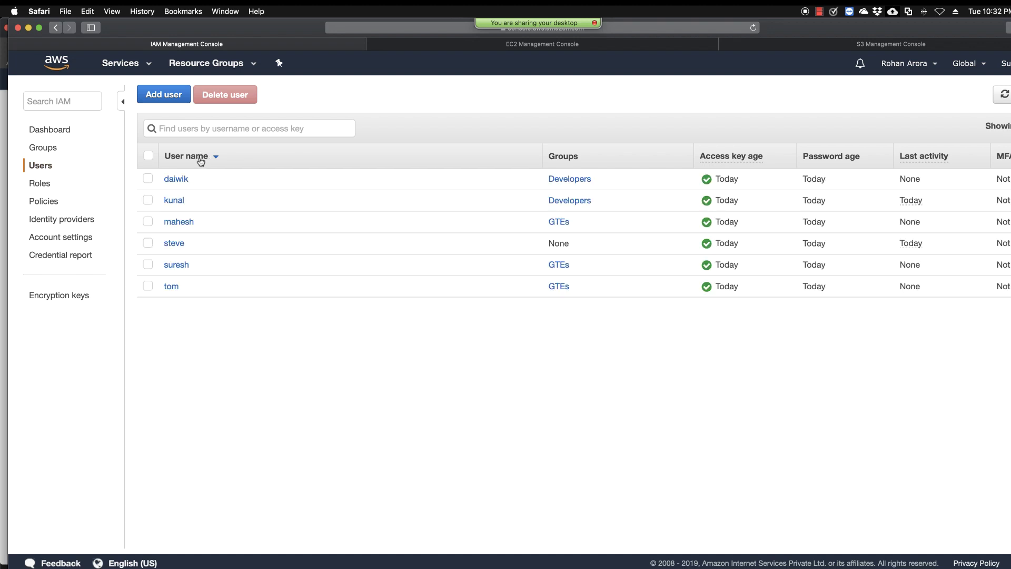
pyautogui.click(171, 99)
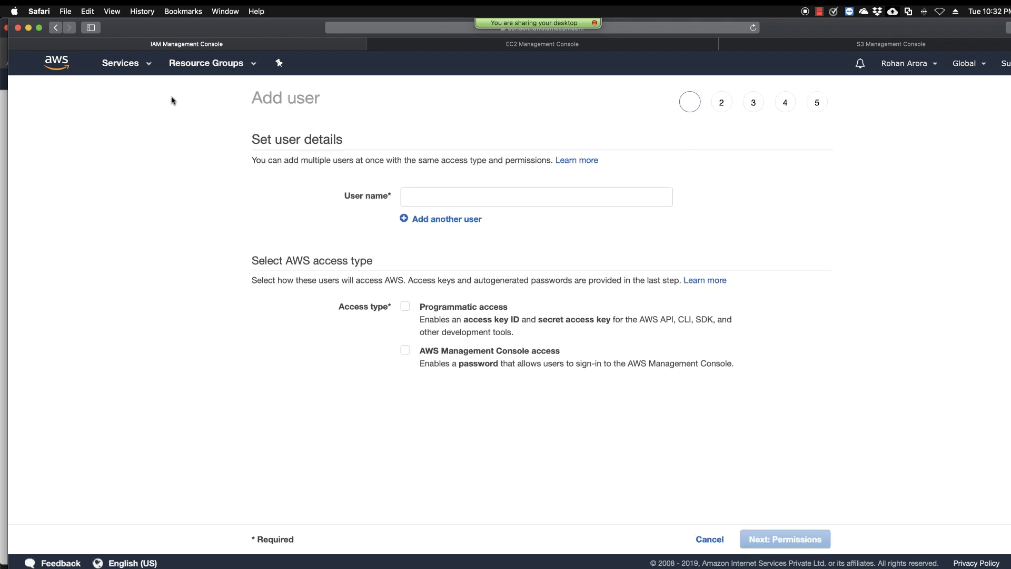
pyautogui.click(419, 195)
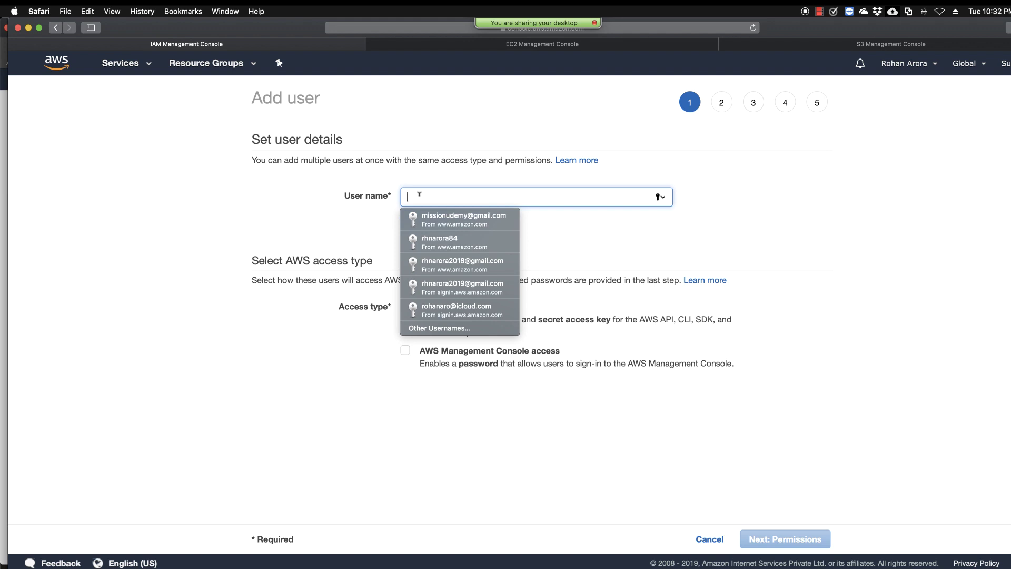
pyautogui.write('rohan')
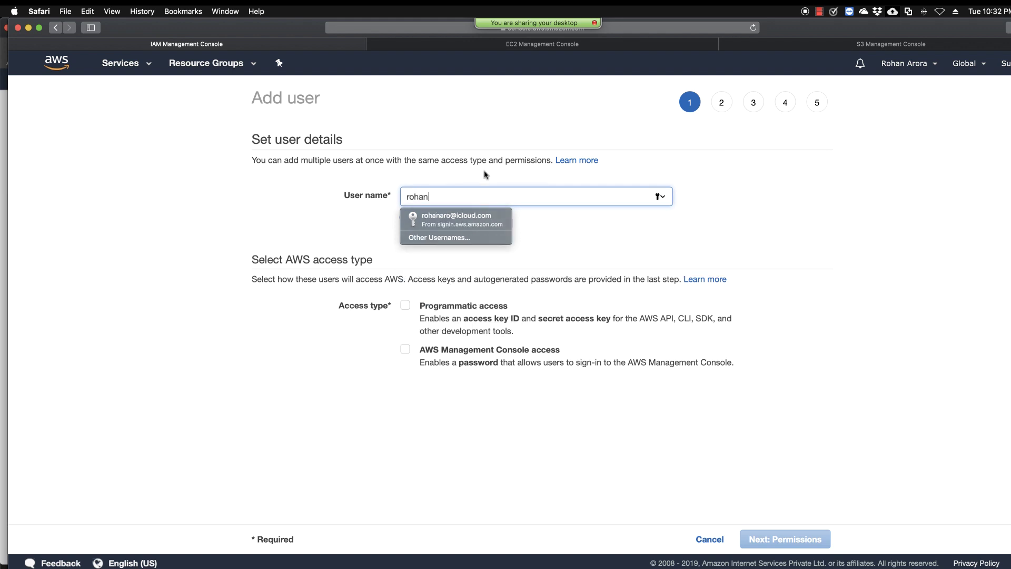
pyautogui.click(552, 241)
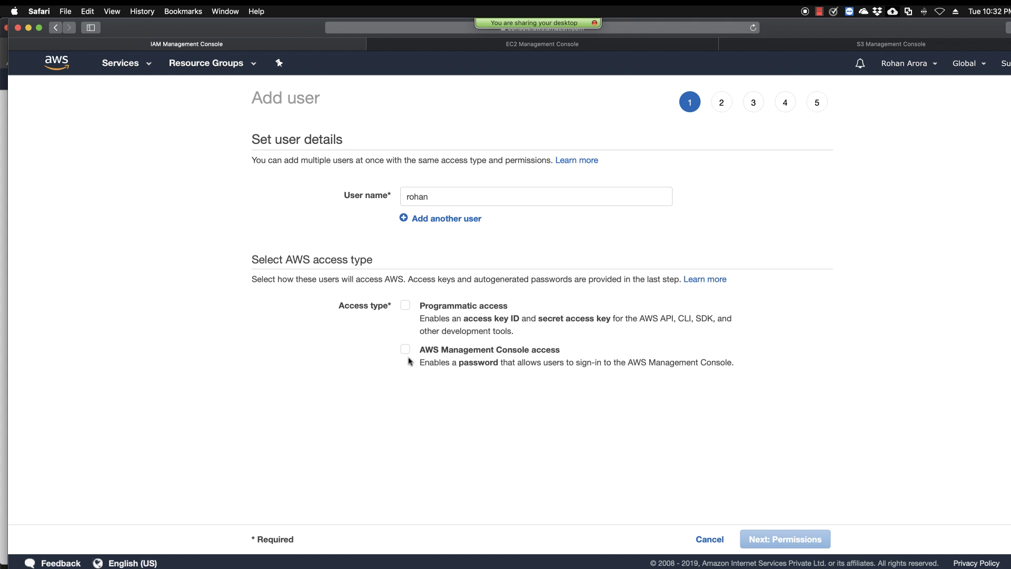
# Step: Give rohan console access with a custom password and no forced reset, then continue
pyautogui.click(405, 349)
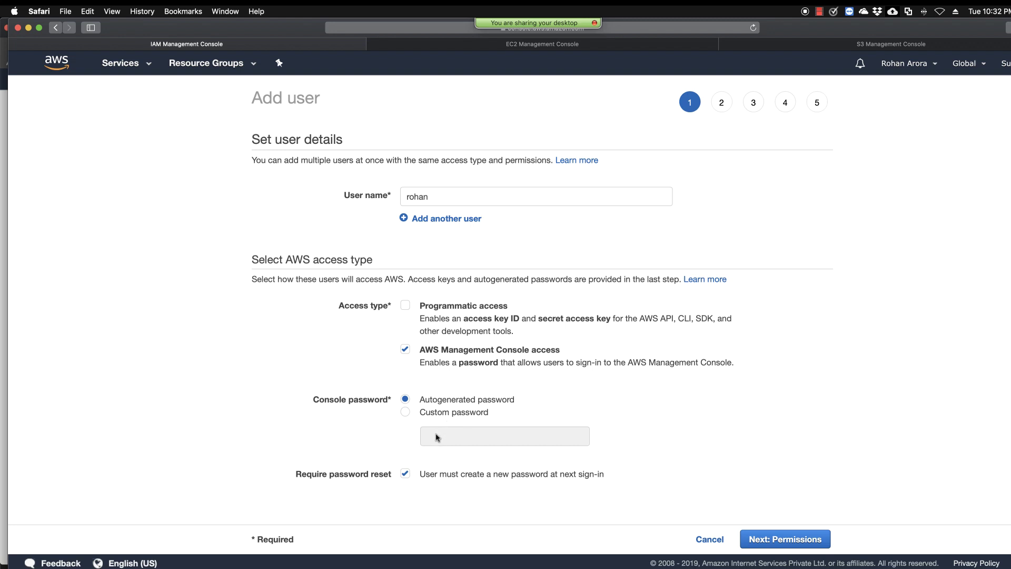
pyautogui.click(403, 411)
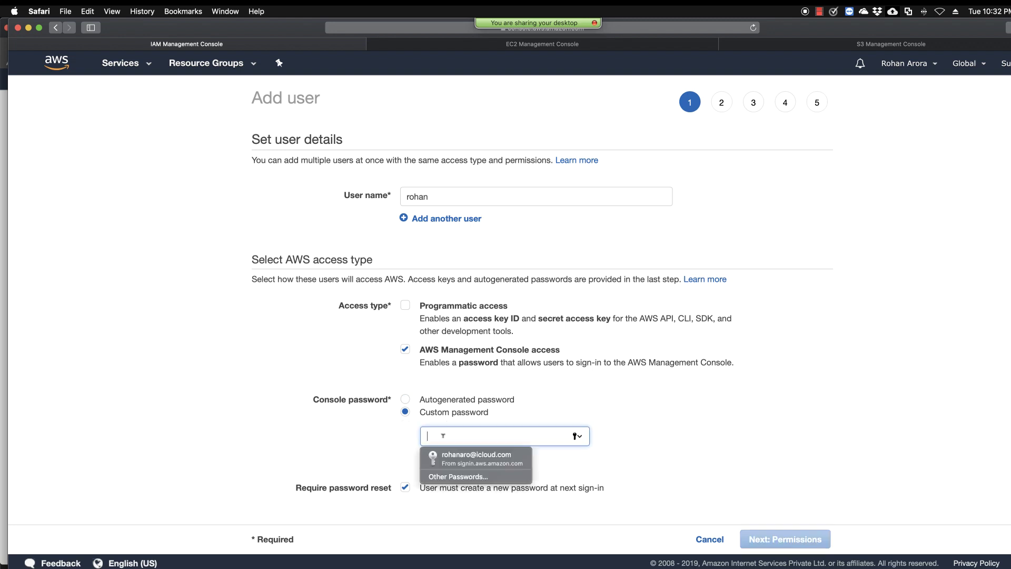
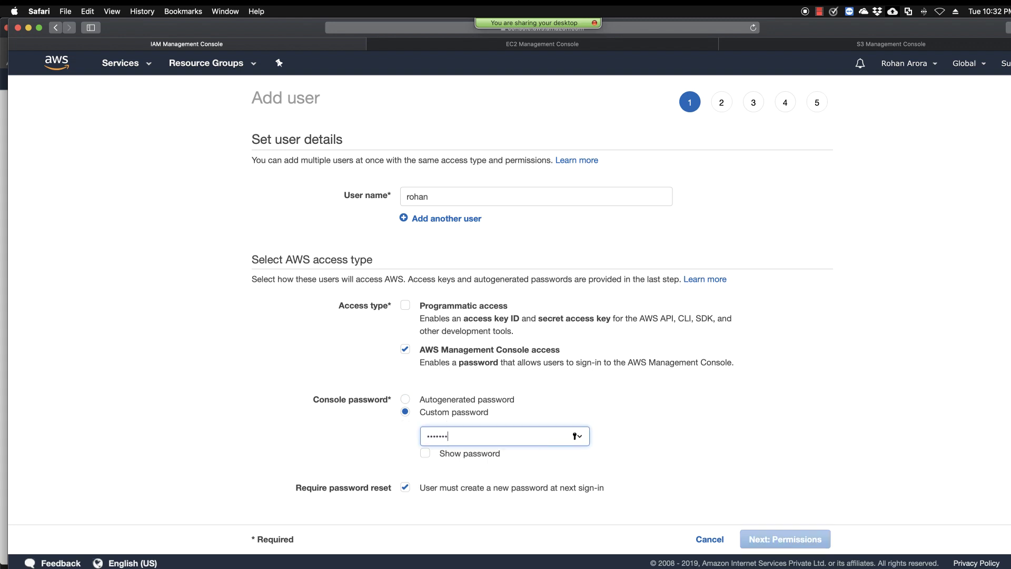
pyautogui.click(425, 452)
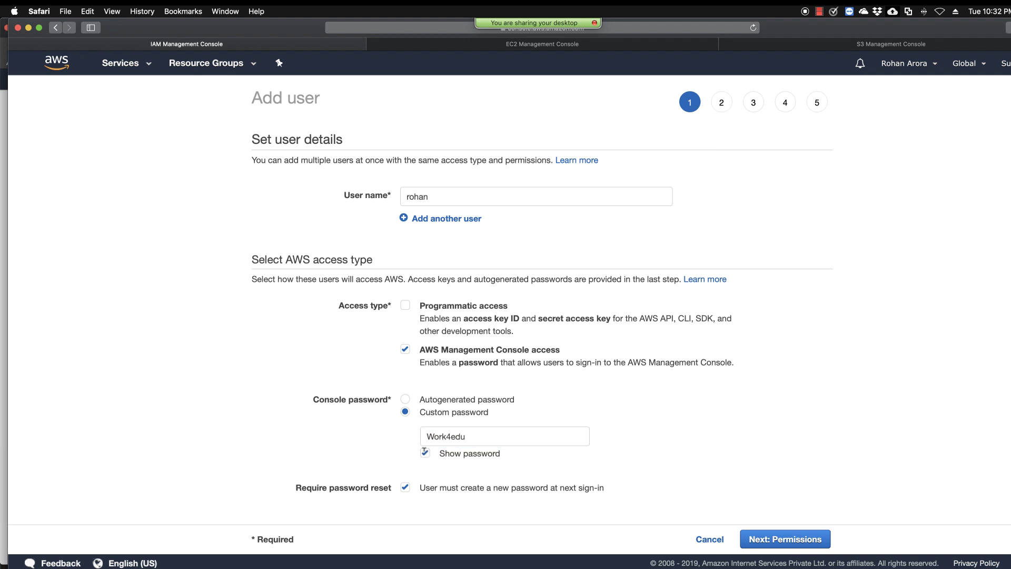
pyautogui.click(424, 451)
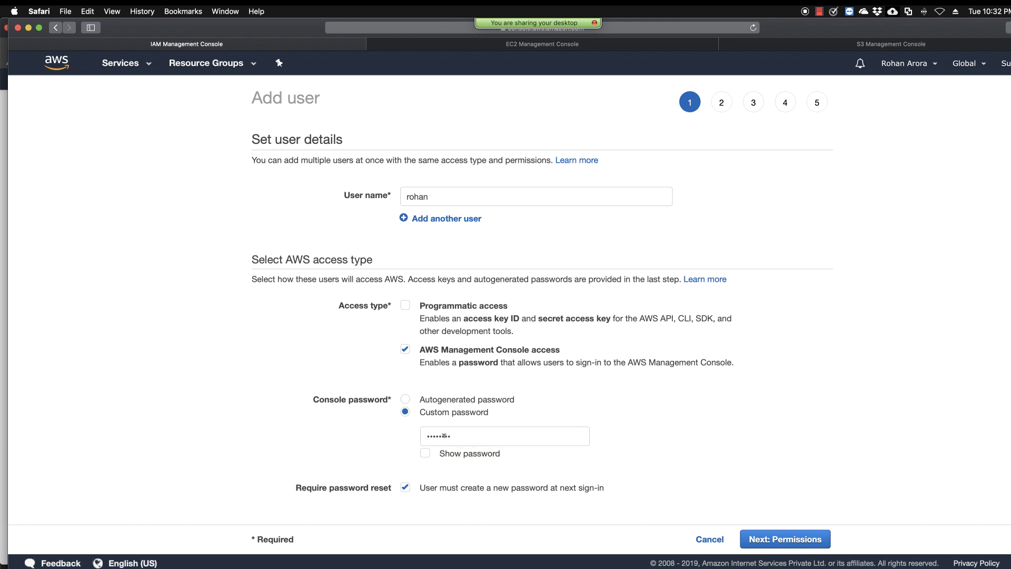
pyautogui.click(406, 488)
pyautogui.click(796, 540)
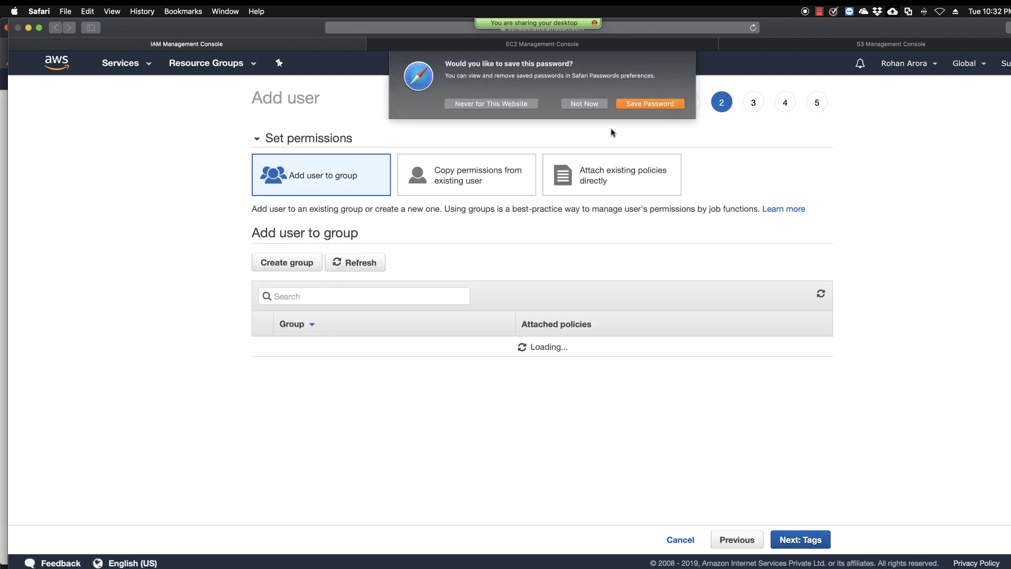
# Step: Create rohan as a member of custompolicydemo, skipping tags, and go back to the IAM dashboard
pyautogui.click(595, 104)
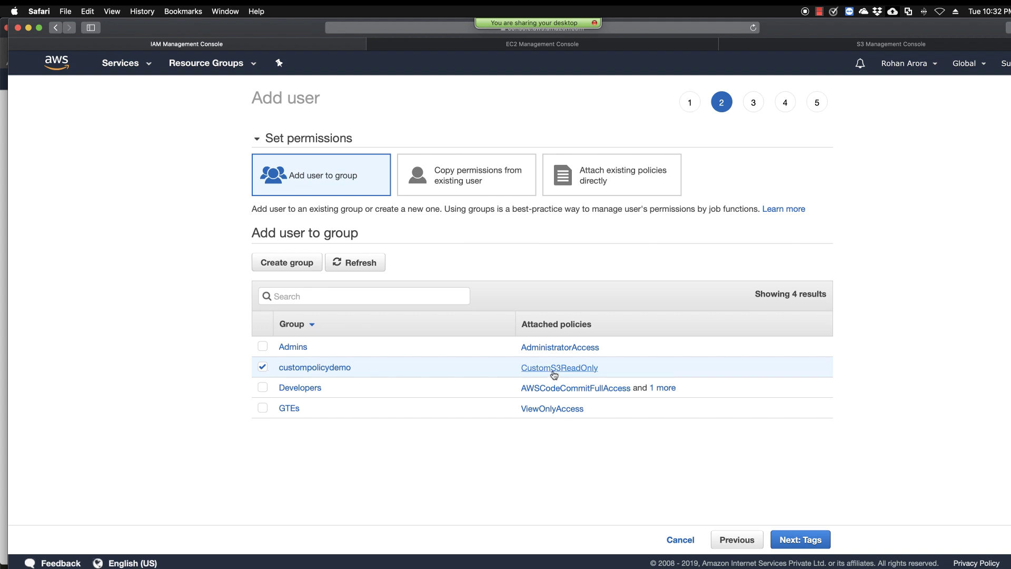
pyautogui.click(804, 540)
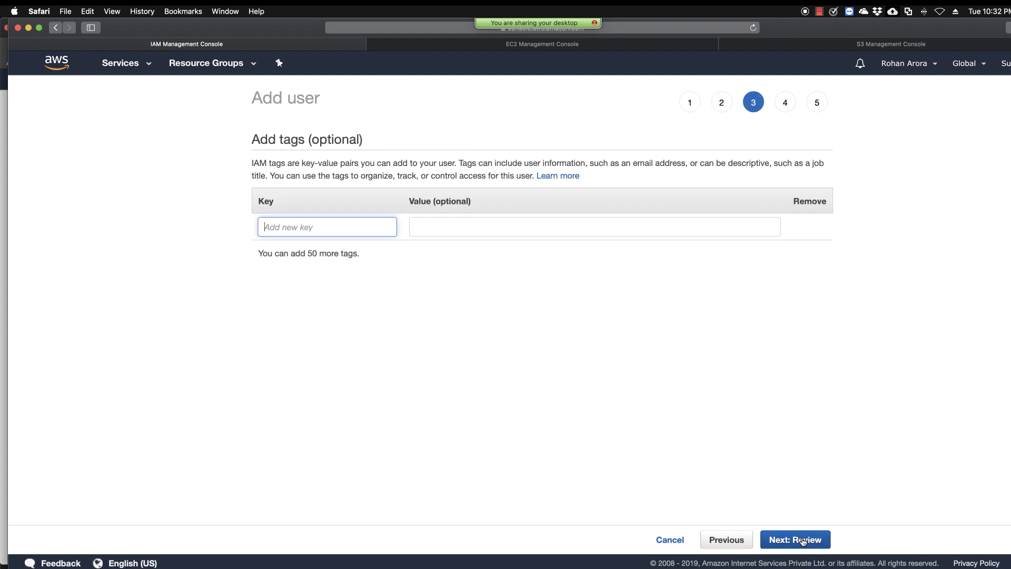
pyautogui.click(801, 541)
pyautogui.click(814, 540)
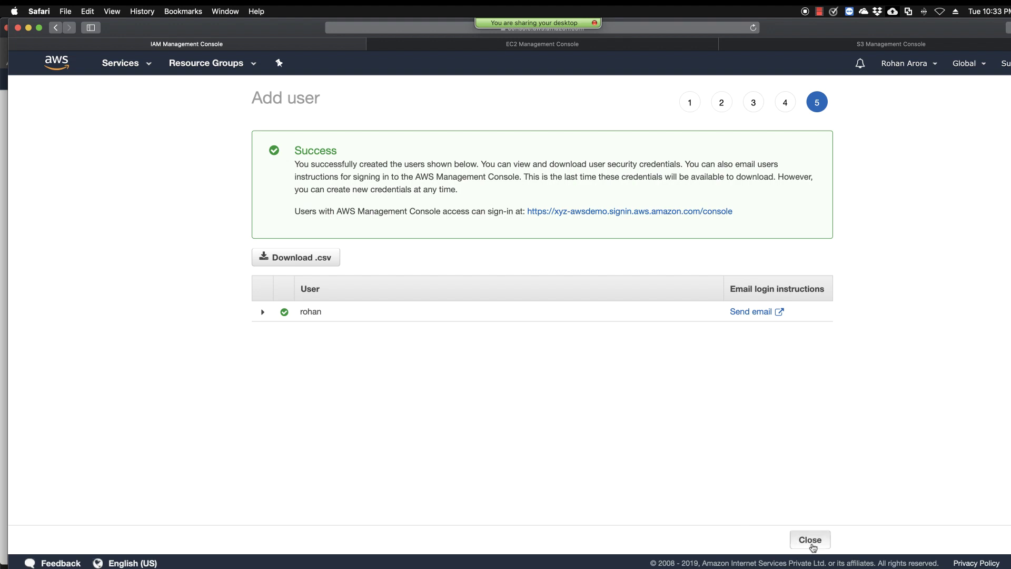
pyautogui.click(809, 540)
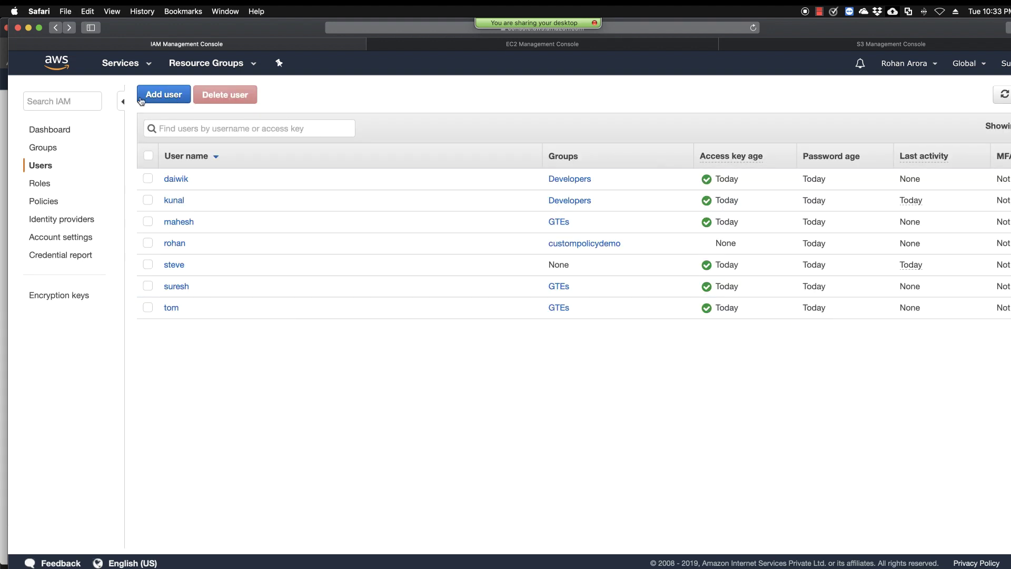
pyautogui.click(65, 129)
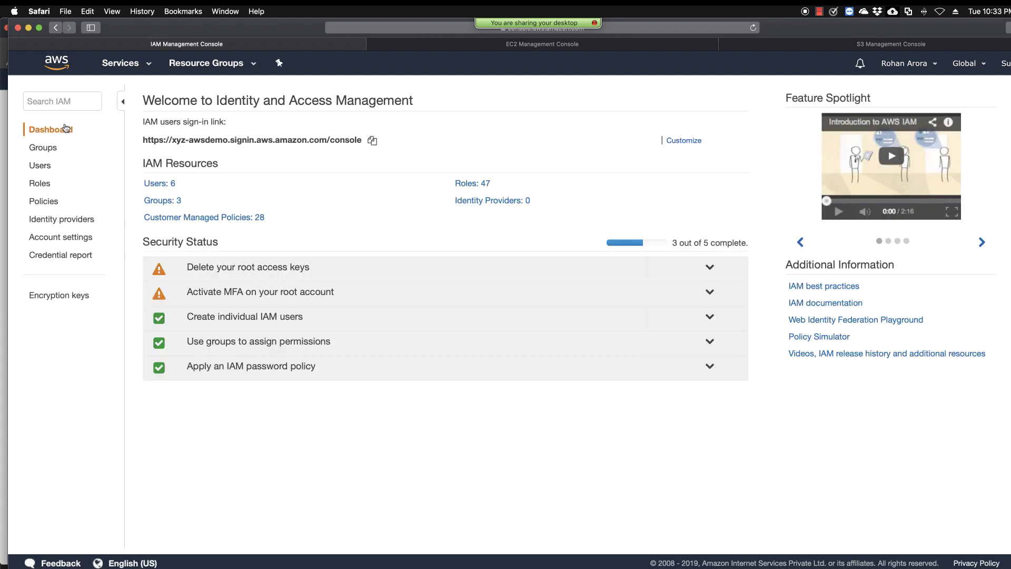
# Step: Open the copied IAM users sign-in link in the Opera browser
pyautogui.click(374, 142)
pyautogui.press('super+Tab')
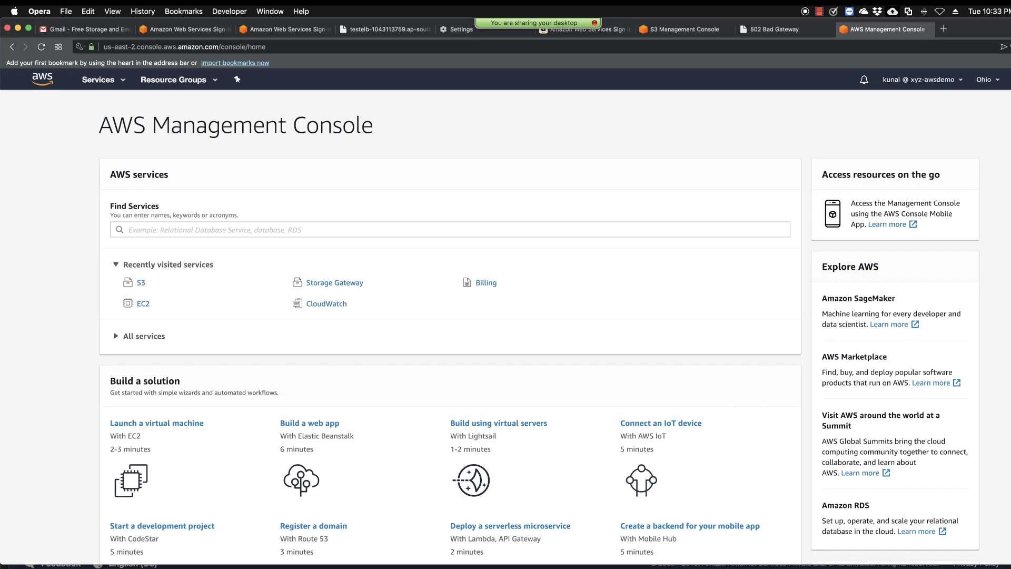
pyautogui.click(298, 47)
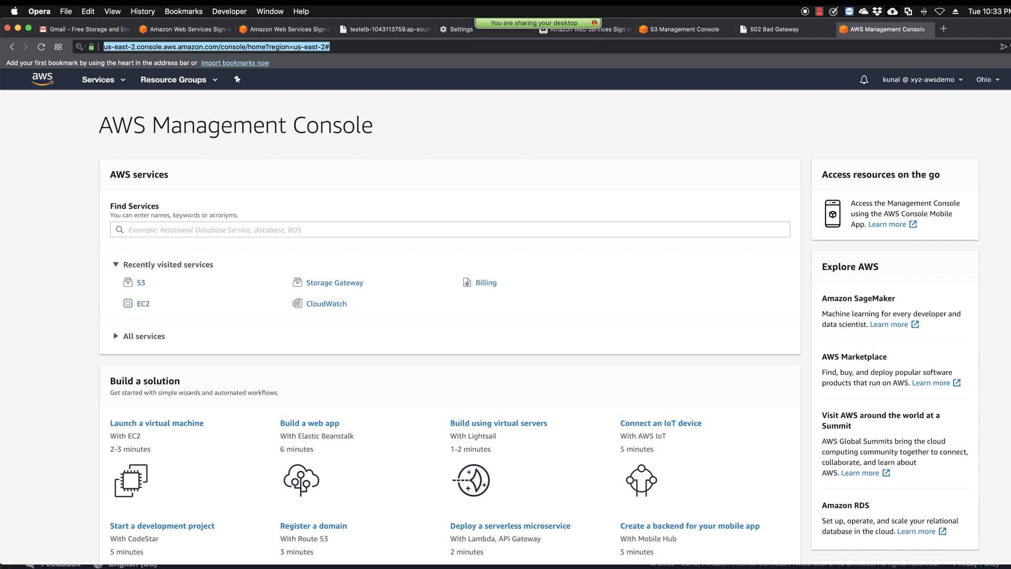
pyautogui.press('super+v')
pyautogui.press('Return')
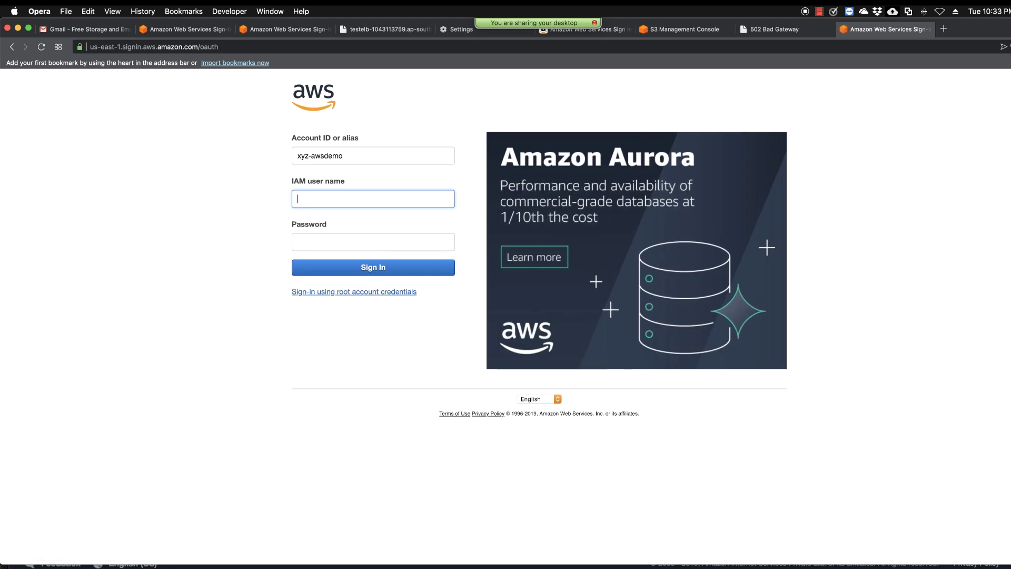
# Step: Sign in there as rohan with his password
pyautogui.write('rohan')
pyautogui.press('Tab')
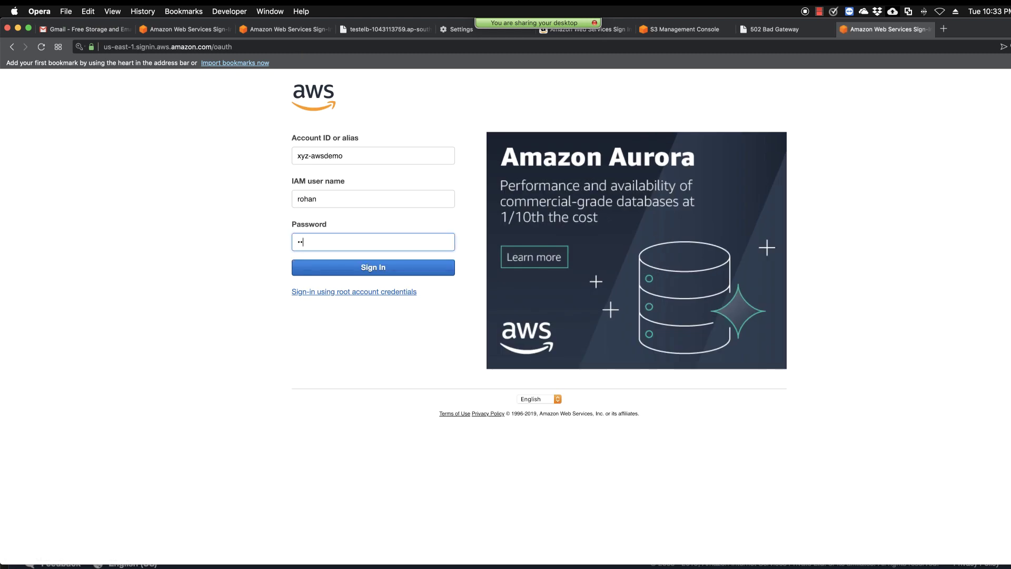
pyautogui.press('BackSpace')
pyautogui.press('BackSpace')
pyautogui.write('••')
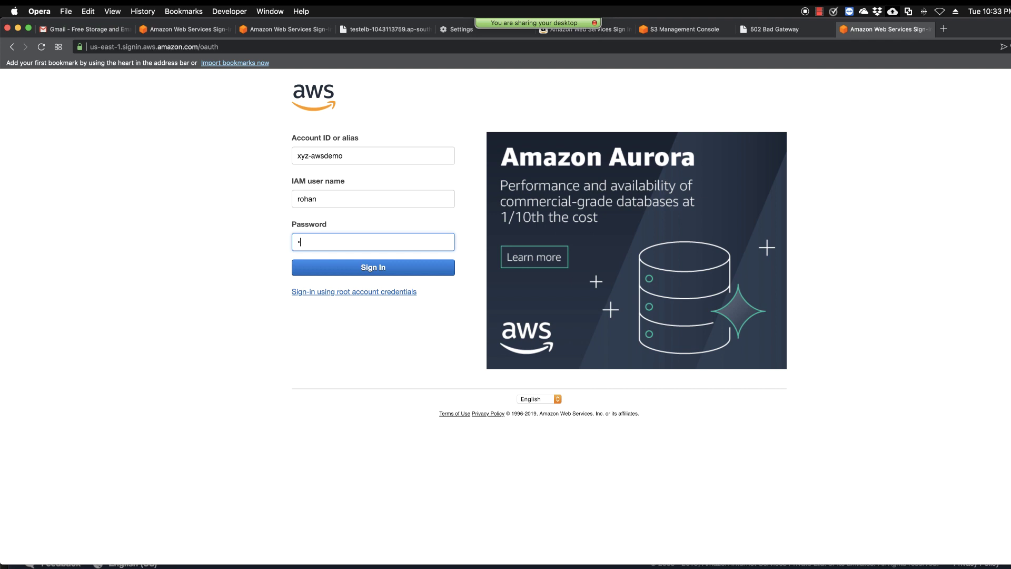
pyautogui.press('BackSpace')
pyautogui.press('BackSpace')
pyautogui.write('••')
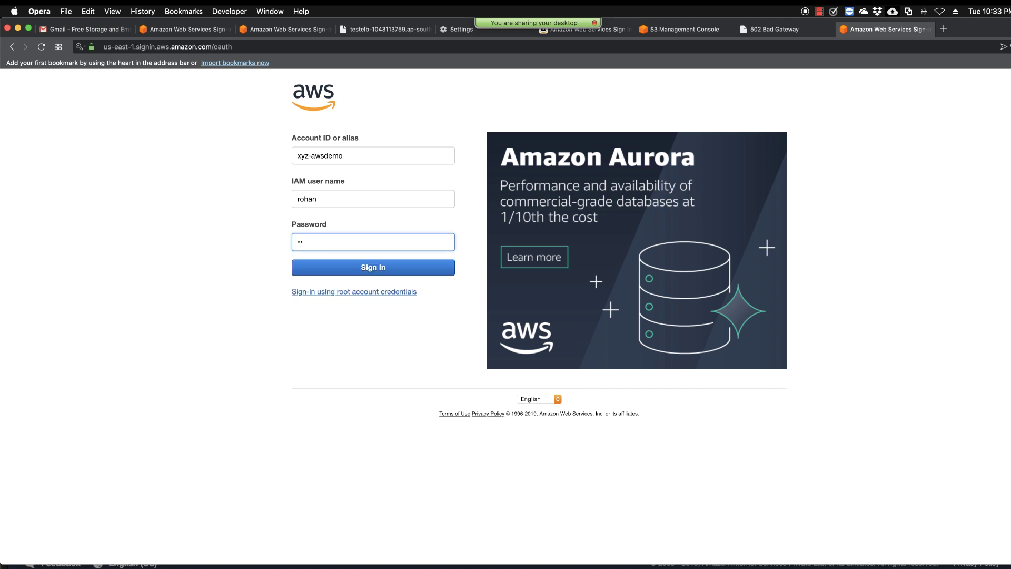
pyautogui.click(381, 263)
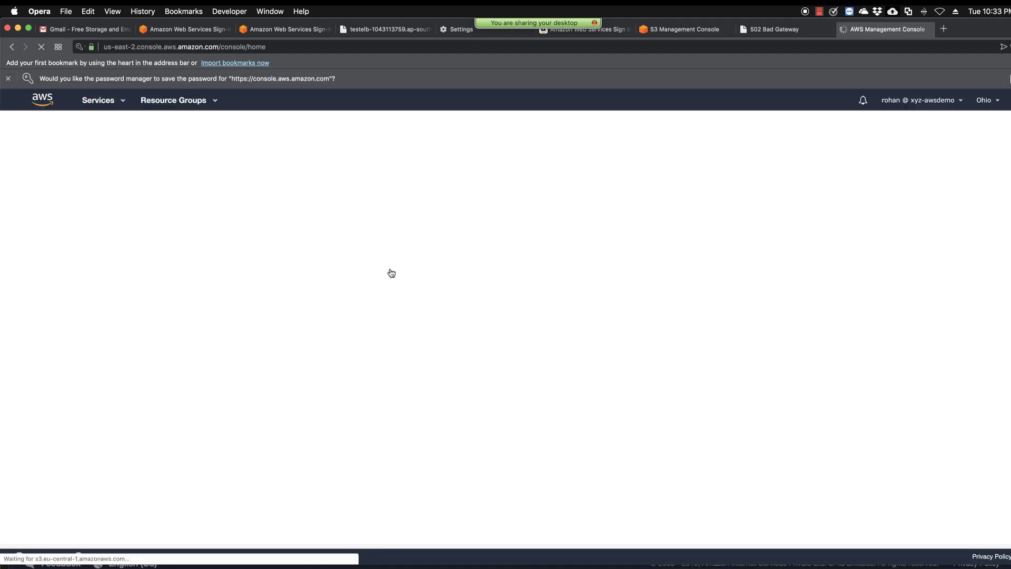
# Step: As rohan, open EC2 and then Kinesis, both showing not-authorized errors
pyautogui.scroll(-5, 389, 279)
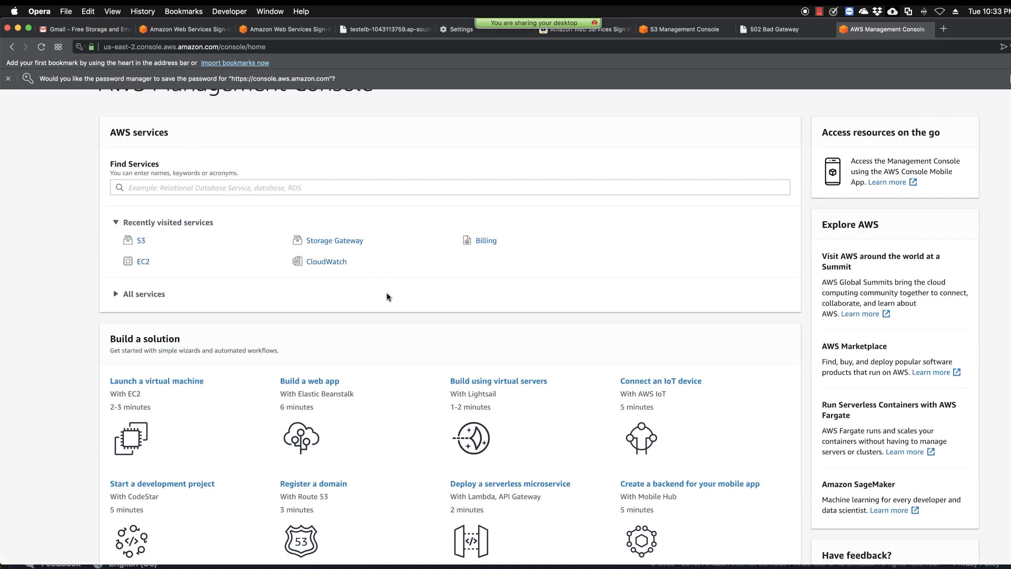
pyautogui.click(163, 228)
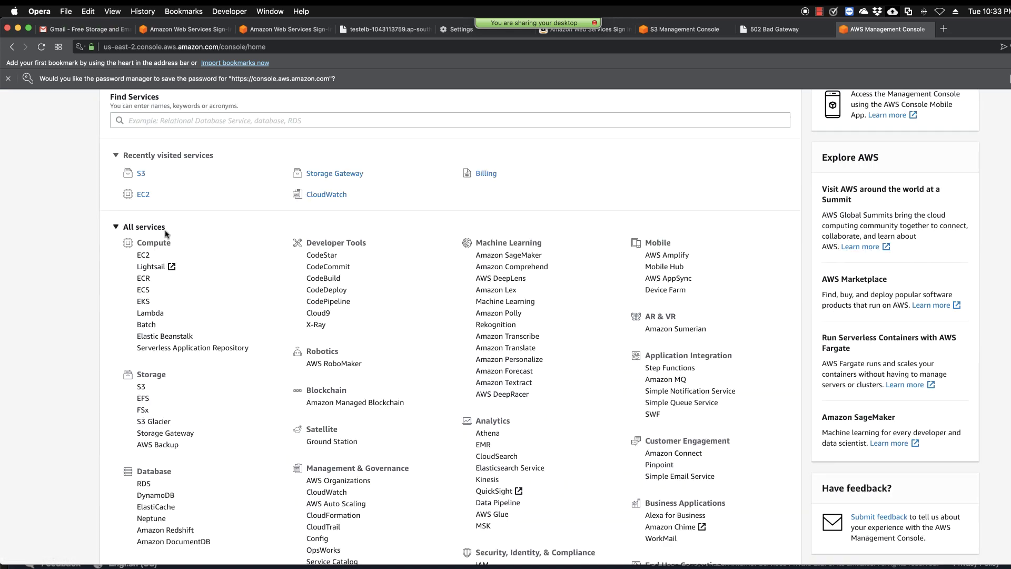
pyautogui.scroll(3, 740, 143)
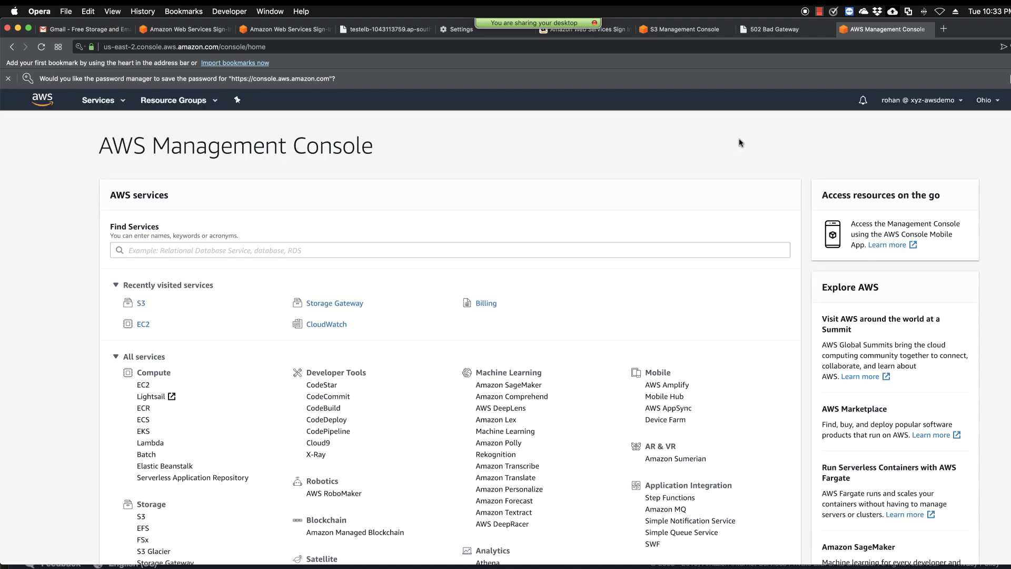
pyautogui.scroll(5, 903, 143)
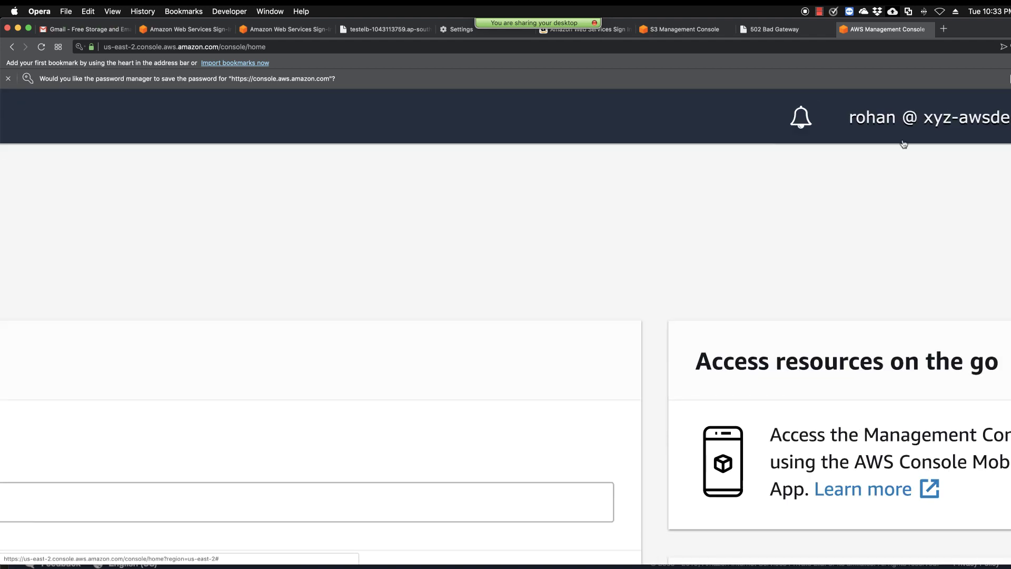
pyautogui.scroll(-5, 902, 143)
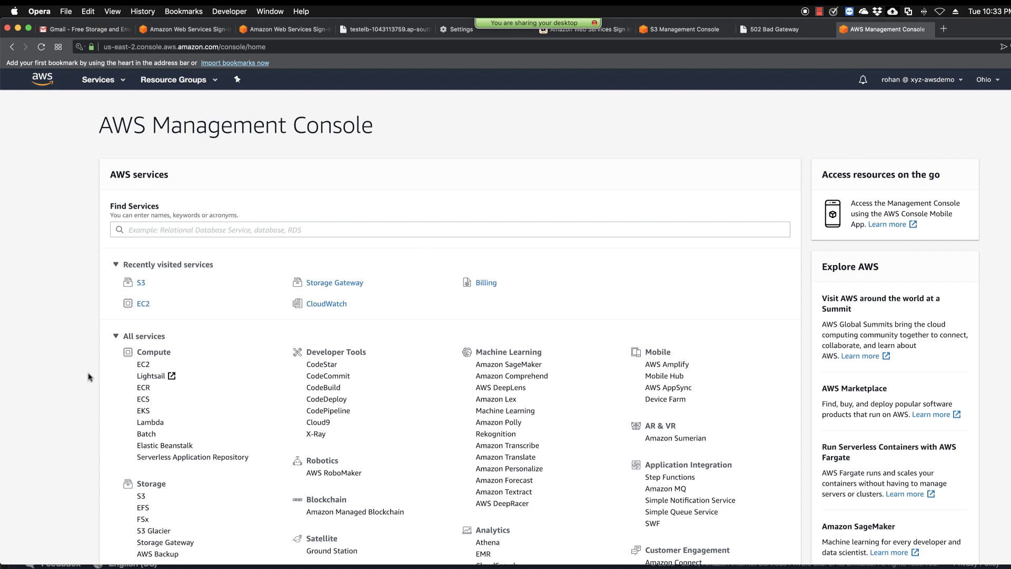
pyautogui.click(139, 368)
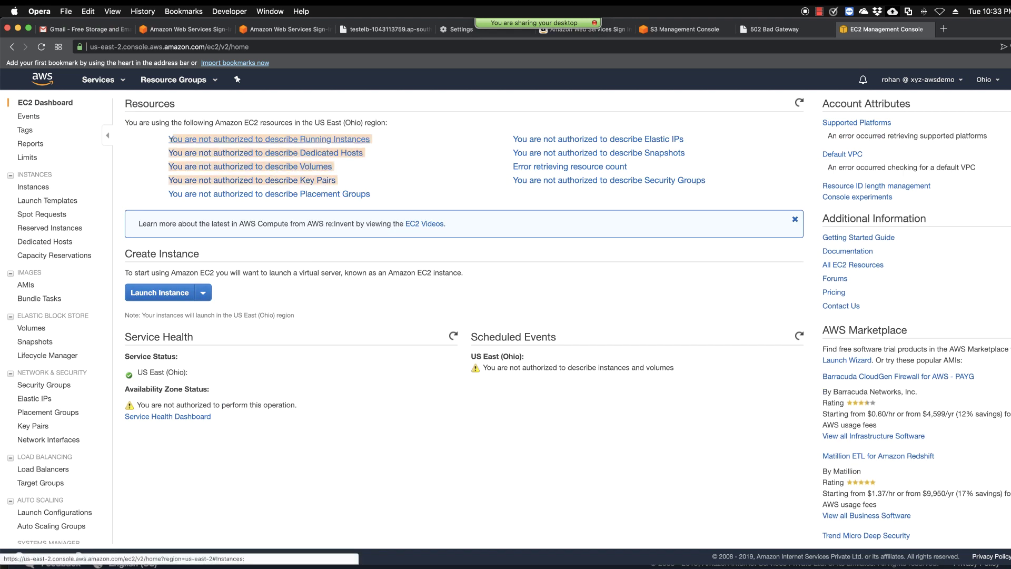
pyautogui.click(118, 85)
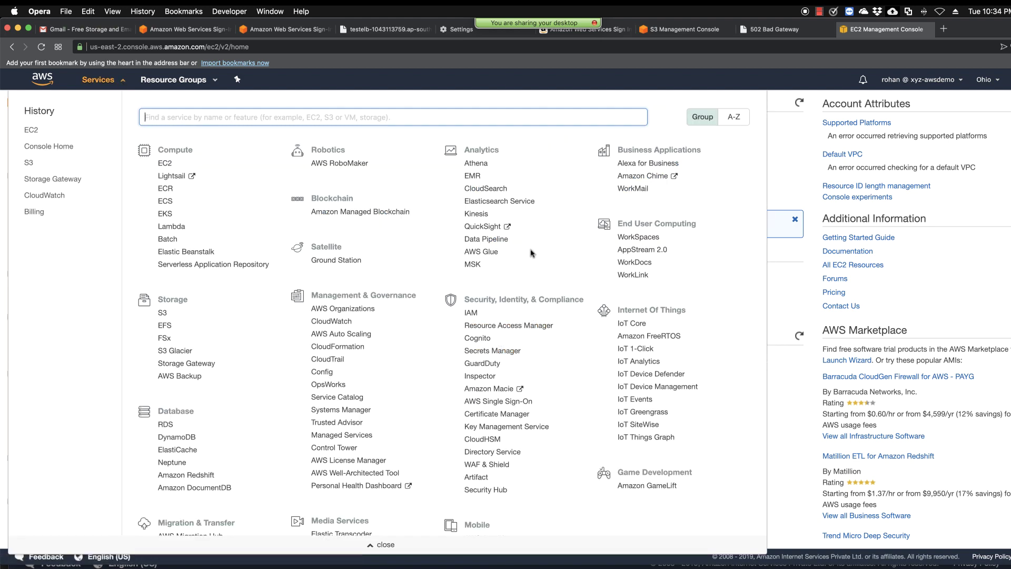
pyautogui.click(477, 214)
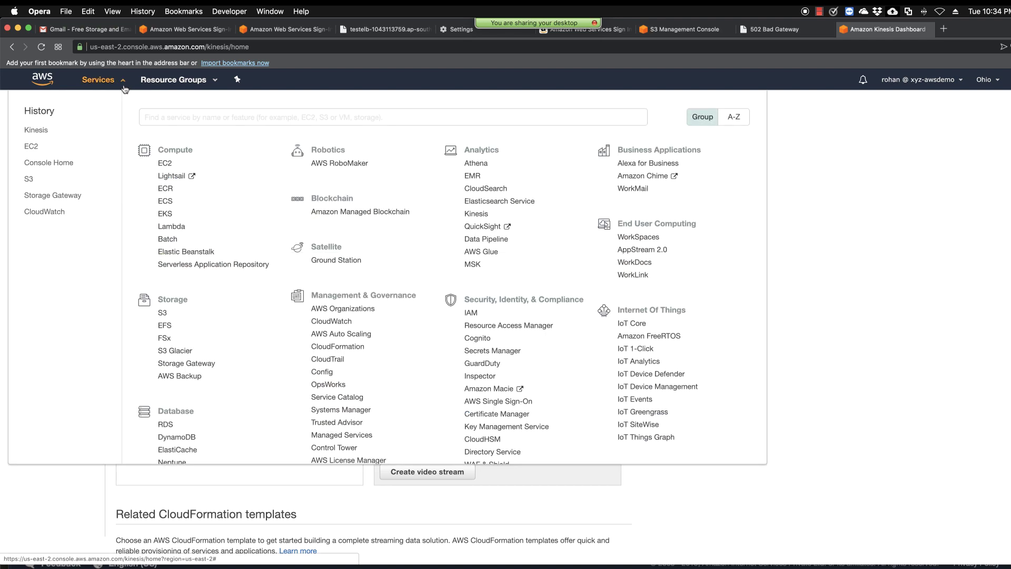
# Step: Open S3 and try the lambdademomumbai bucket, which returns Access Denied
pyautogui.click(118, 81)
pyautogui.click(233, 313)
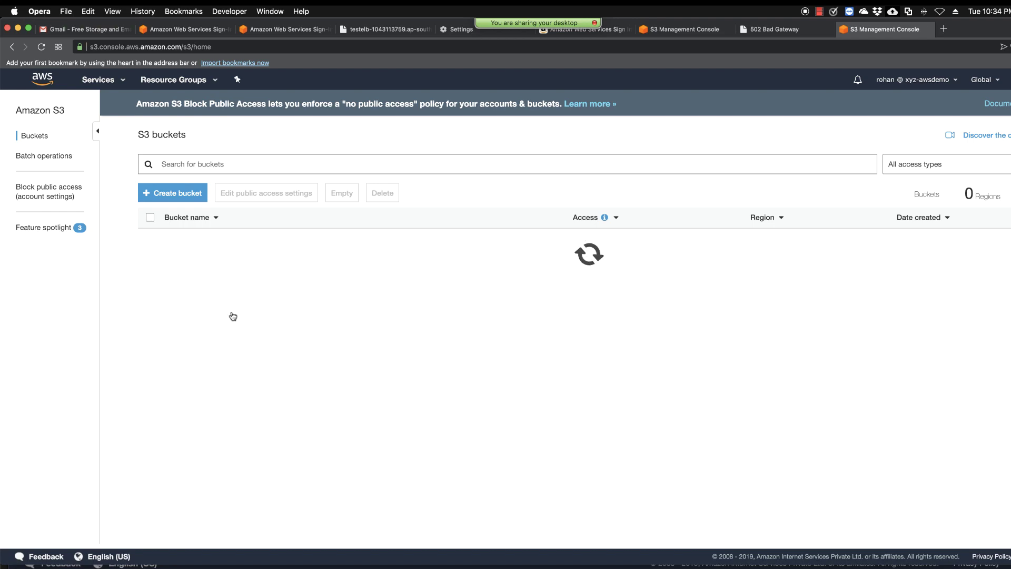
pyautogui.scroll(-6, 232, 315)
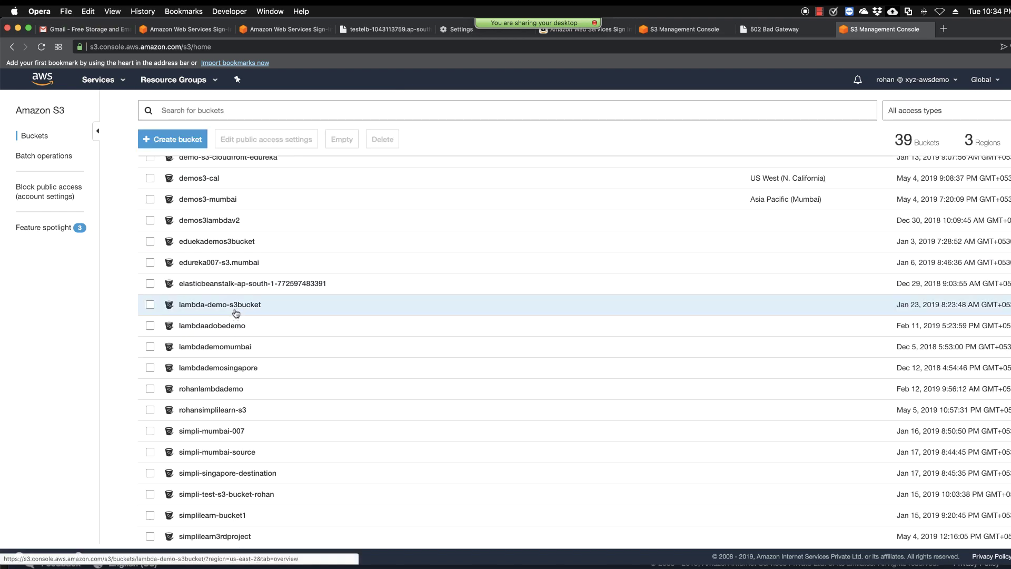
pyautogui.scroll(-2, 236, 314)
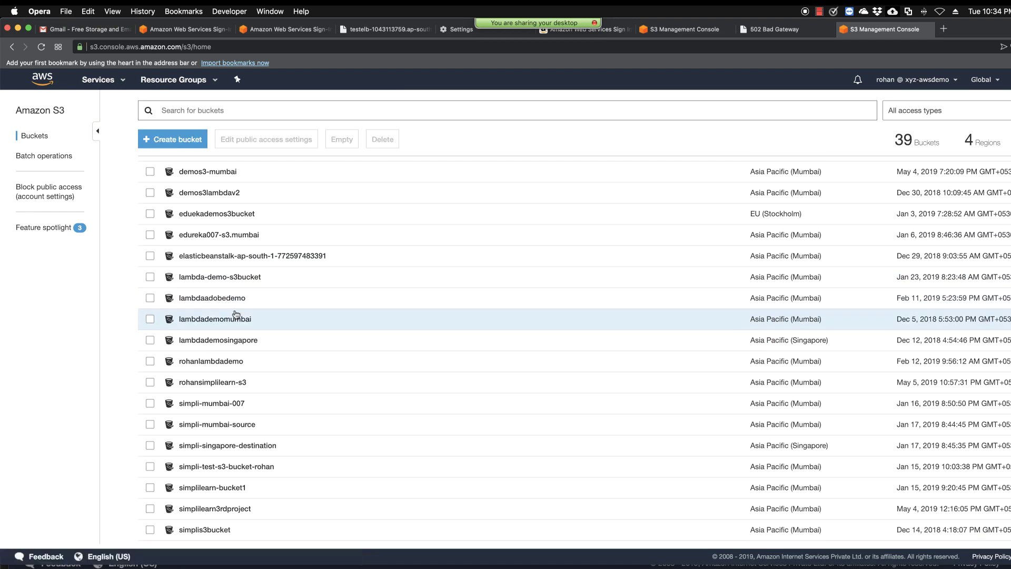
pyautogui.click(235, 320)
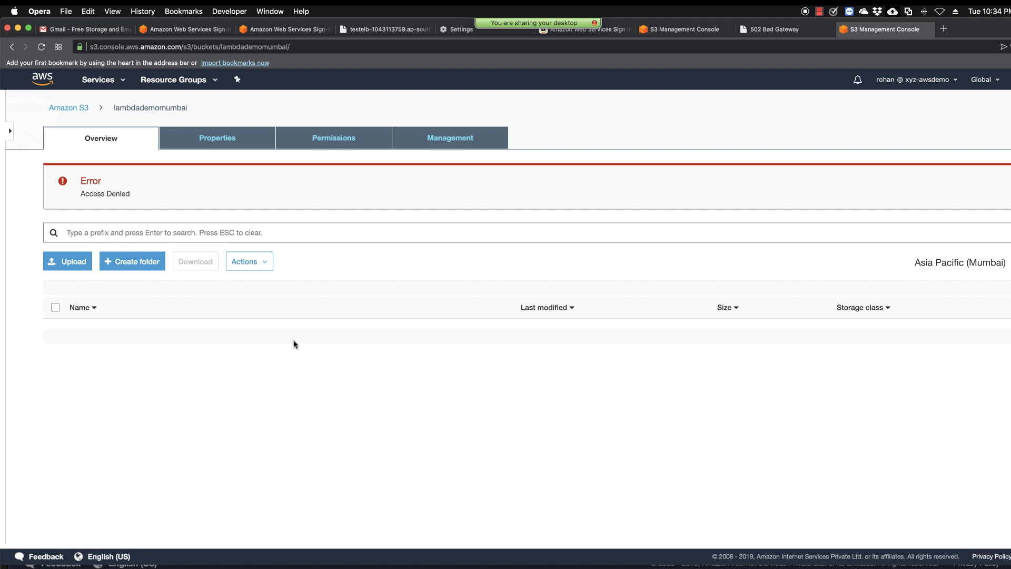
pyautogui.moveTo(138, 196); pyautogui.dragTo(74, 182)
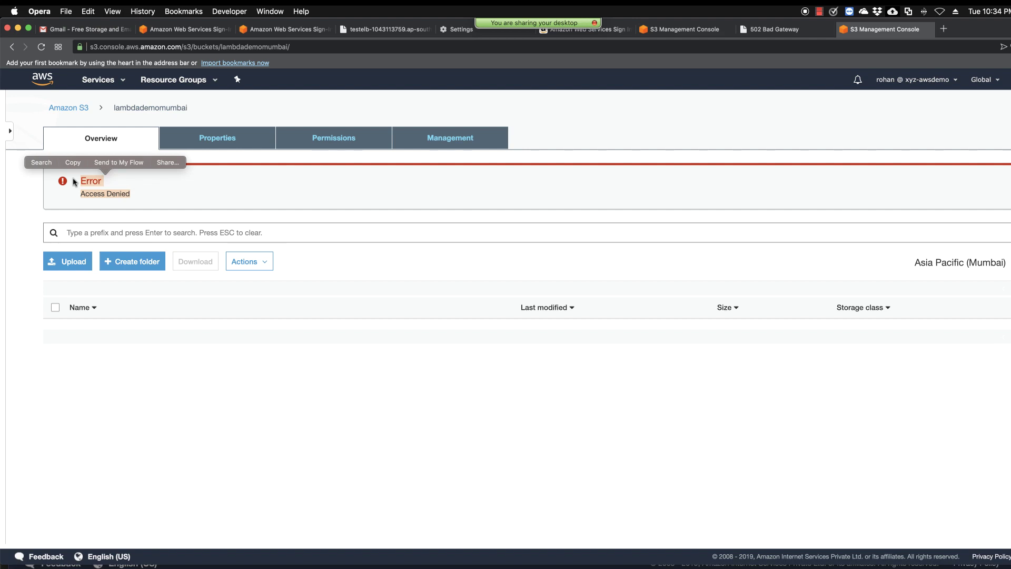
pyautogui.click(79, 109)
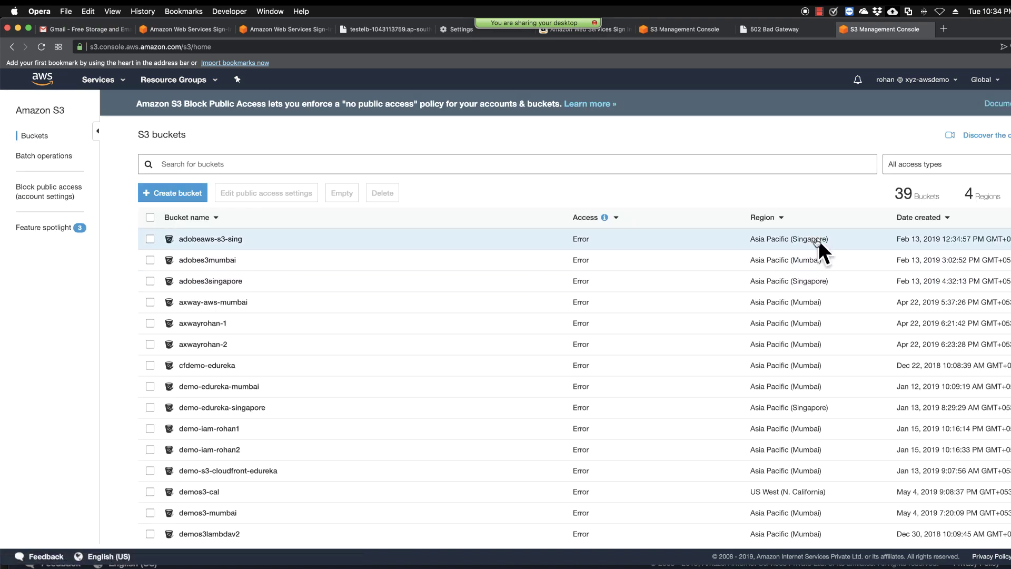
# Step: Sort buckets by newest creation date and try xyz-s3-cal, also Access Denied
pyautogui.click(942, 219)
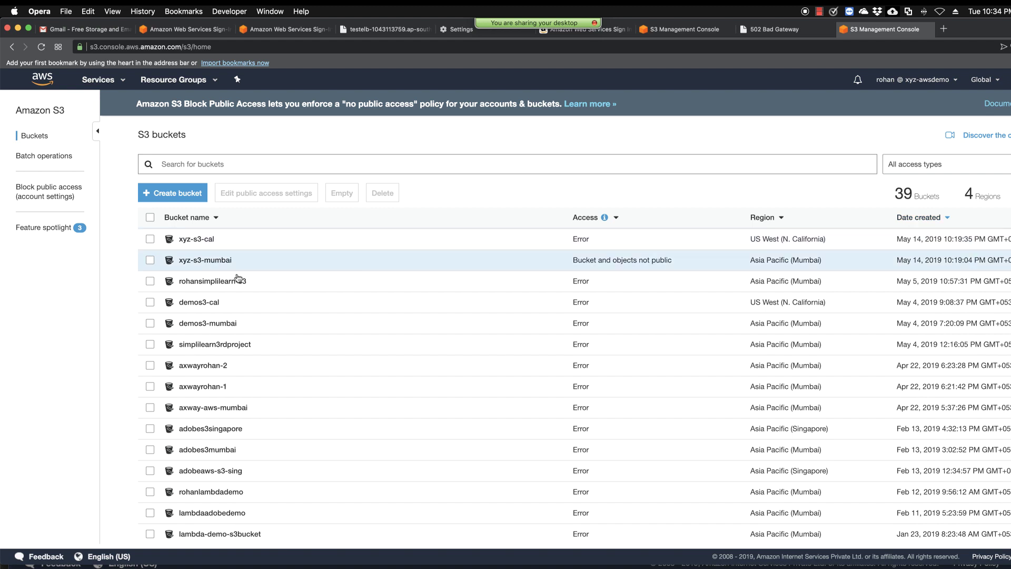
pyautogui.click(203, 241)
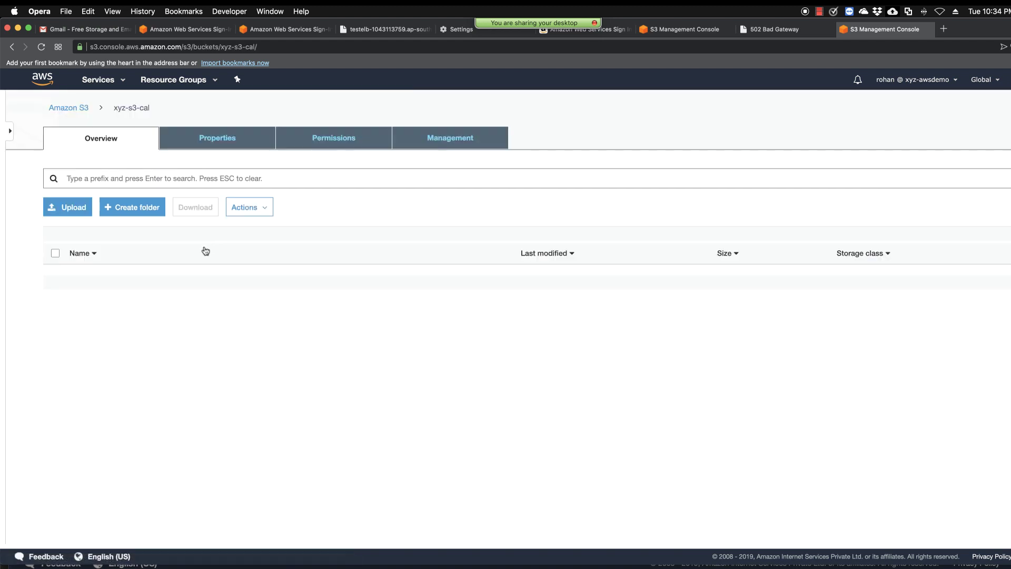
pyautogui.moveTo(138, 196); pyautogui.dragTo(66, 180)
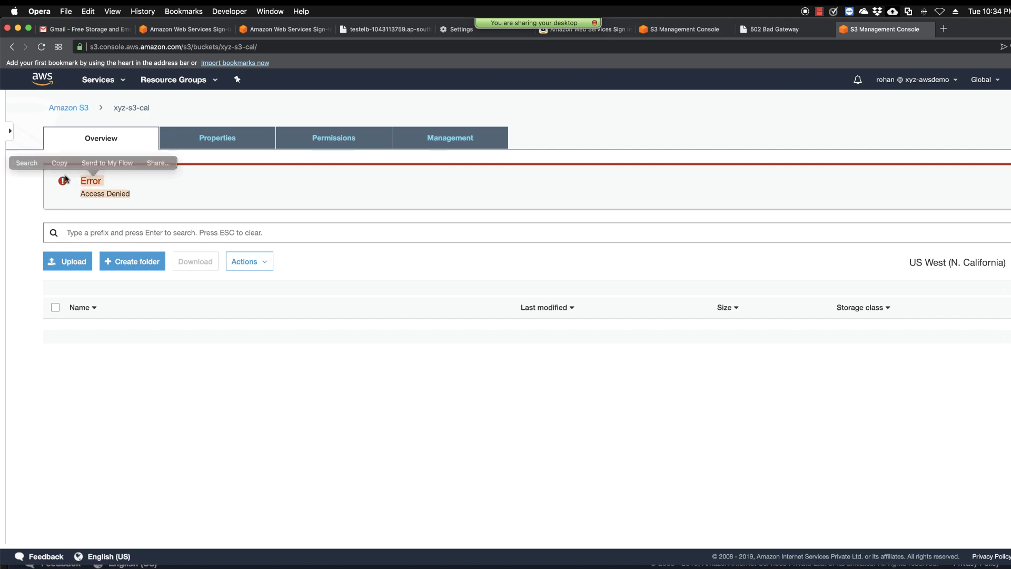
pyautogui.click(71, 109)
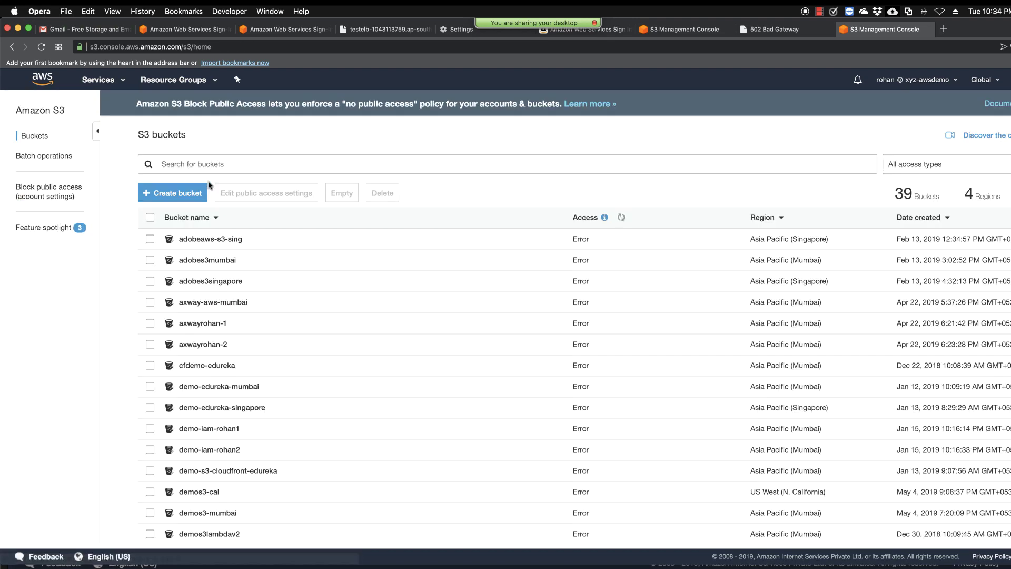
# Step: Re-sort the buckets by region and date, then open xyz-s3-mumbai
pyautogui.click(780, 219)
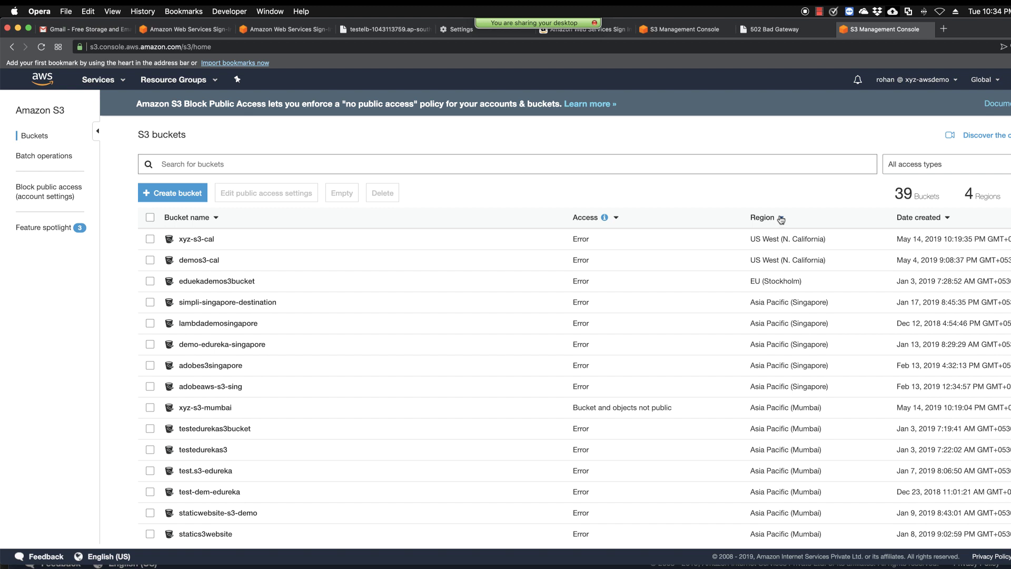
pyautogui.click(914, 221)
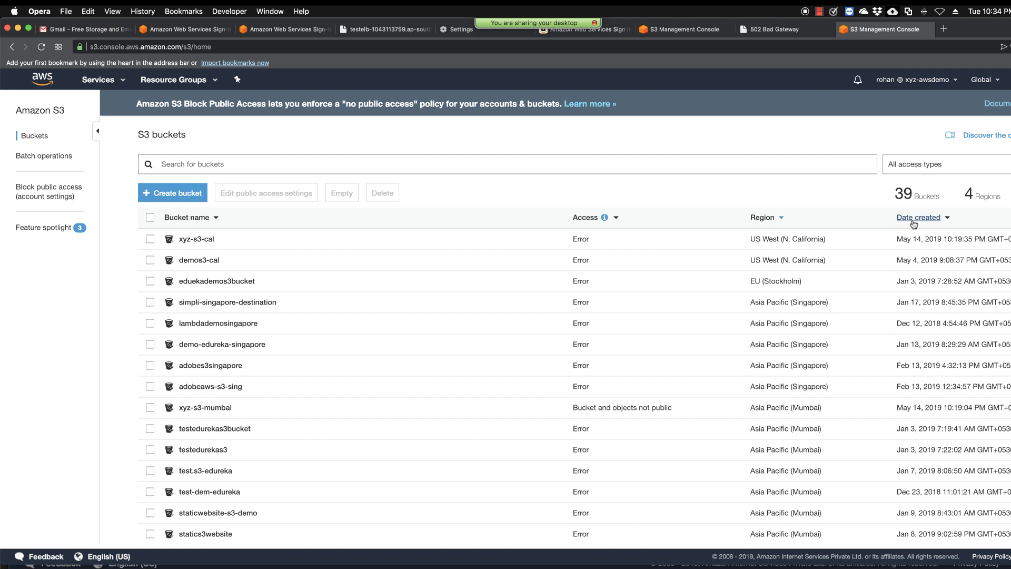
pyautogui.click(779, 220)
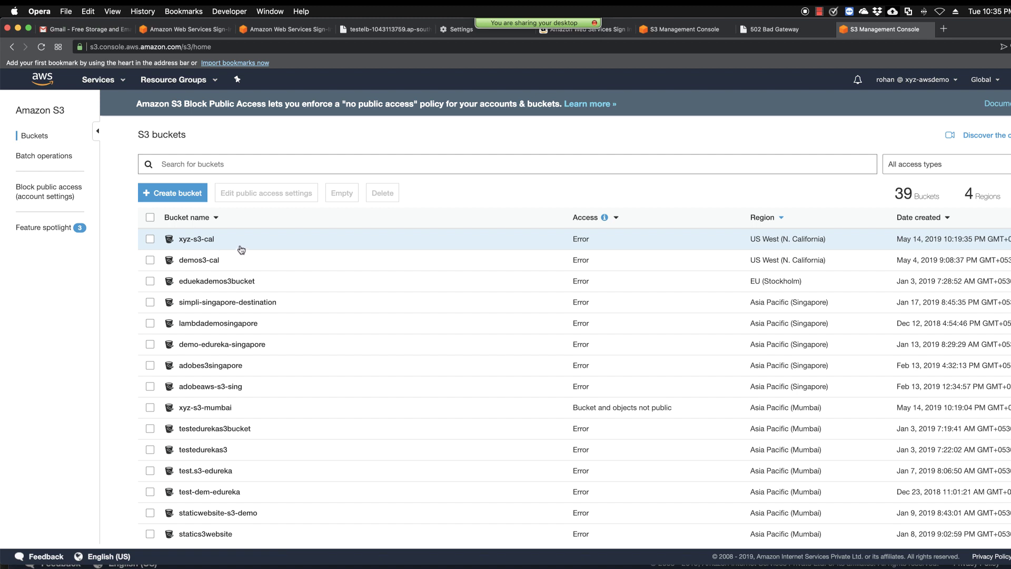
pyautogui.scroll(-1, 209, 416)
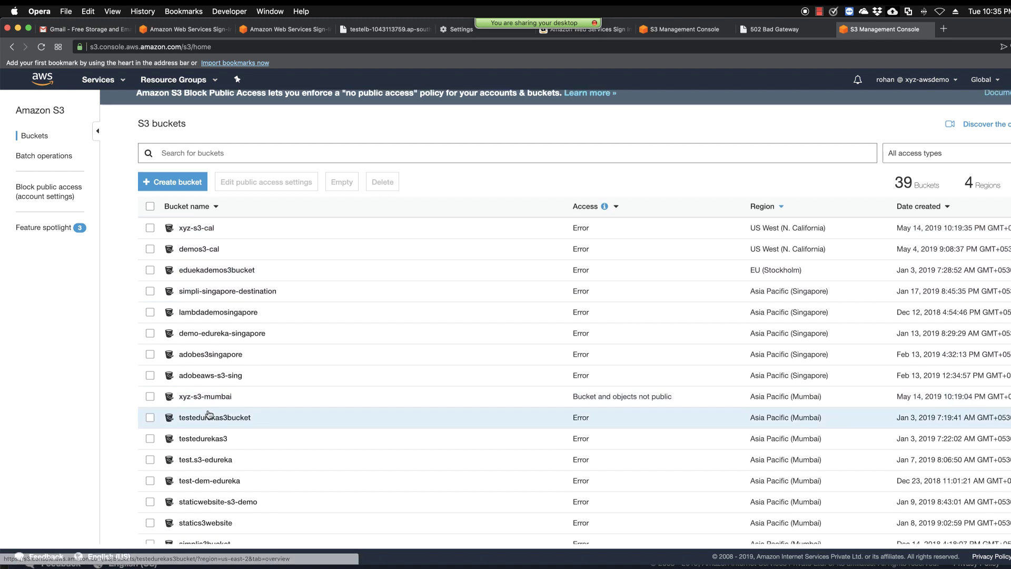
pyautogui.click(213, 385)
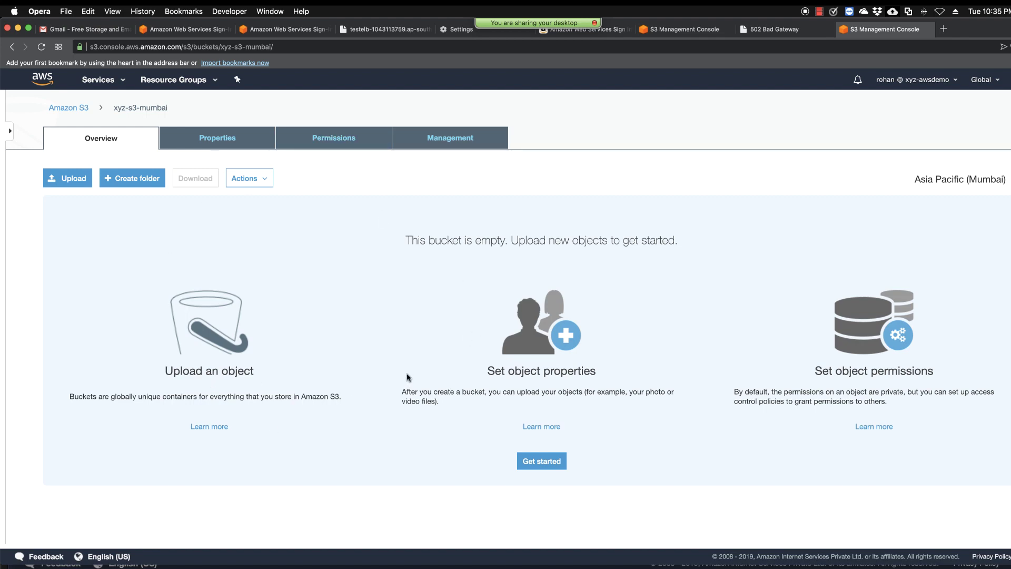
# Step: Upload the 7.33.45 PM screenshot to the xyz-s3-mumbai bucket
pyautogui.click(74, 180)
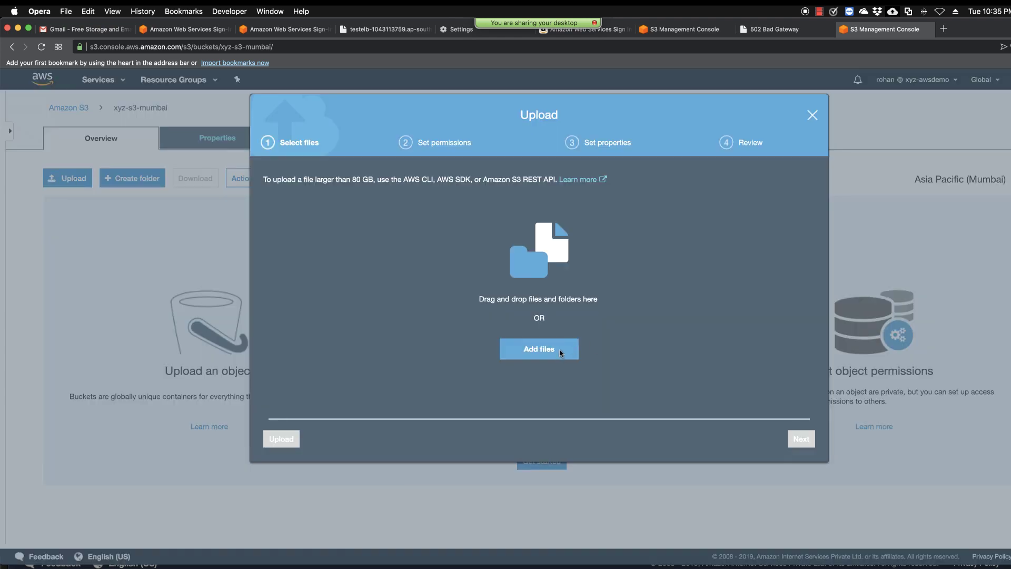
pyautogui.click(559, 349)
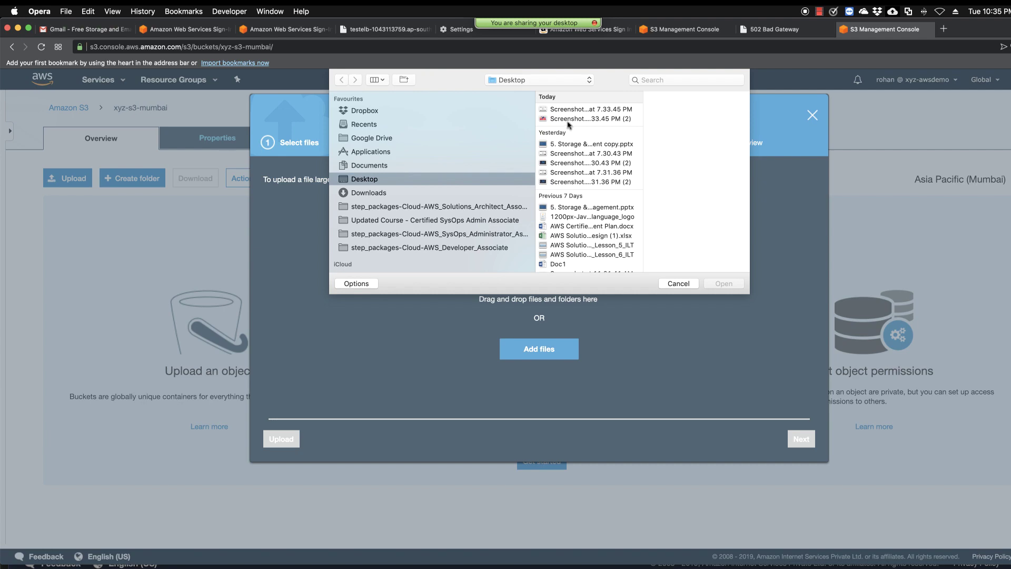
pyautogui.click(568, 111)
pyautogui.press('Return')
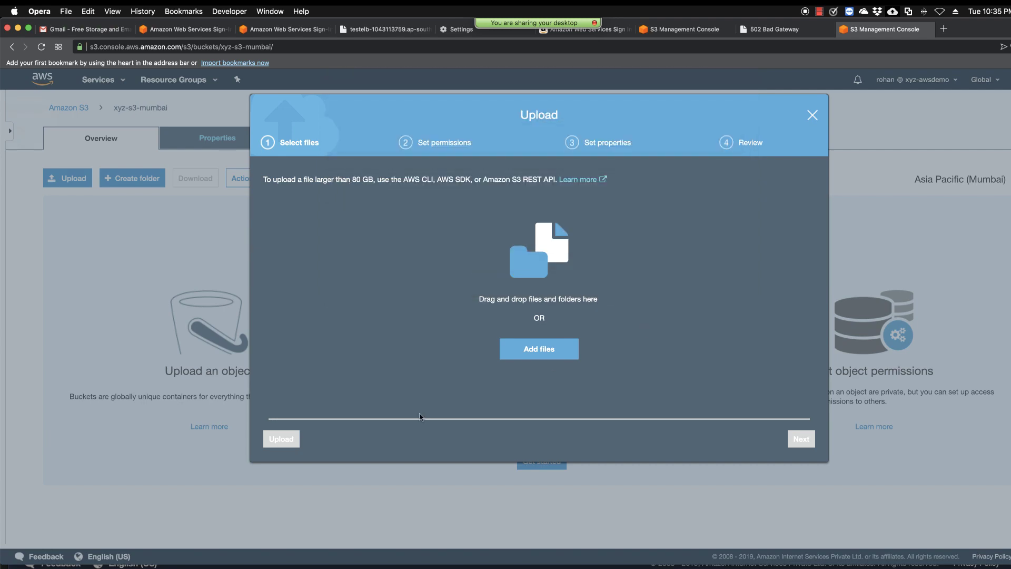
pyautogui.click(281, 439)
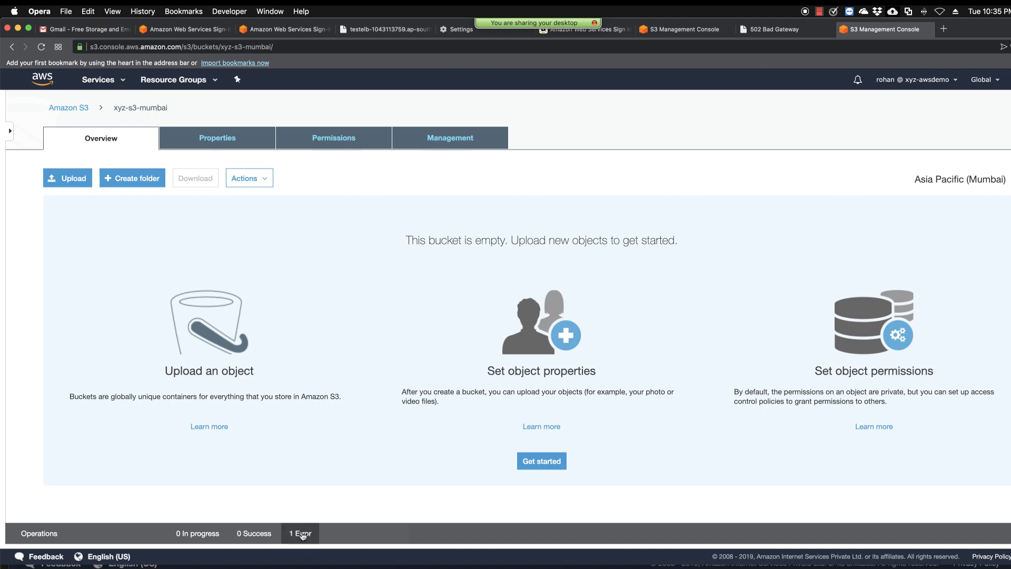
# Step: View the upload details: 1 file, 0 successful, 1 Forbidden
pyautogui.scroll(5, 303, 535)
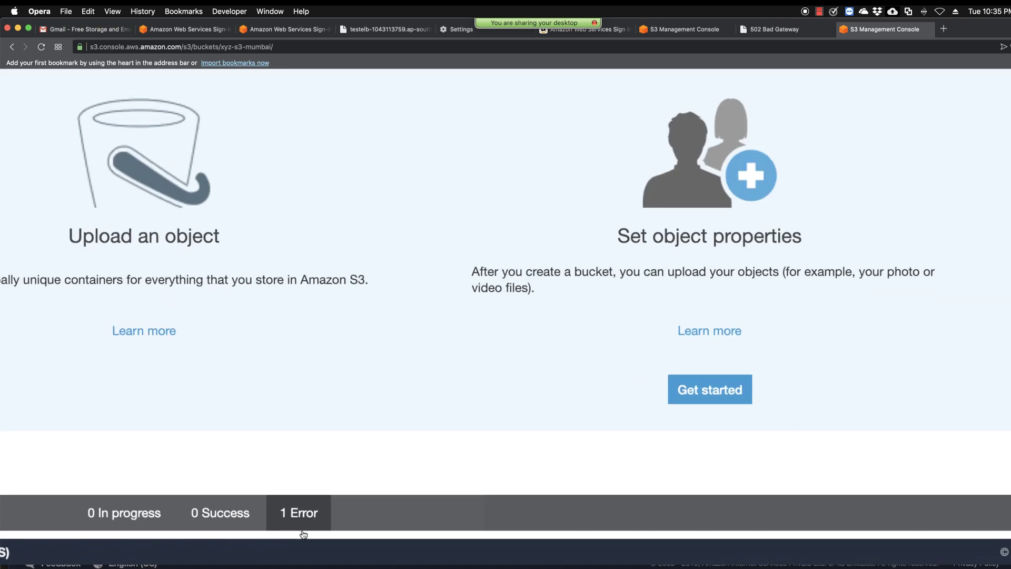
pyautogui.click(301, 533)
pyautogui.scroll(-5, 372, 464)
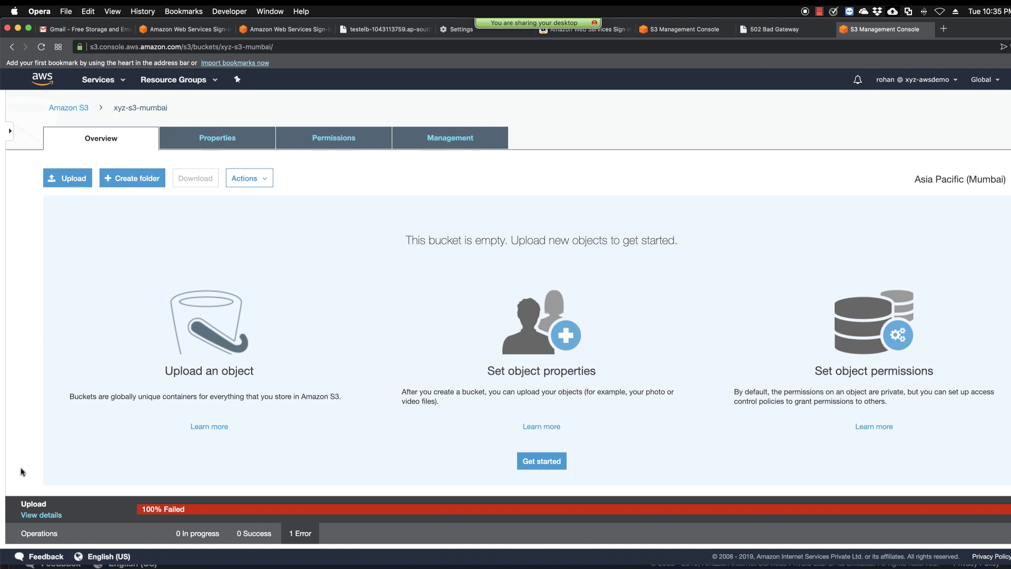
pyautogui.scroll(3, 33, 491)
pyautogui.click(41, 514)
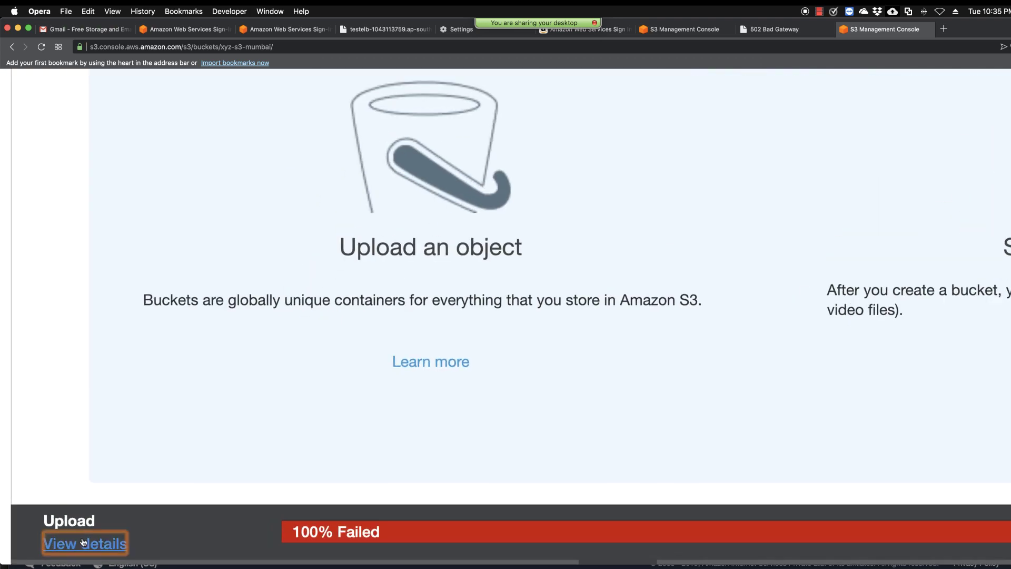
pyautogui.scroll(-3, 295, 425)
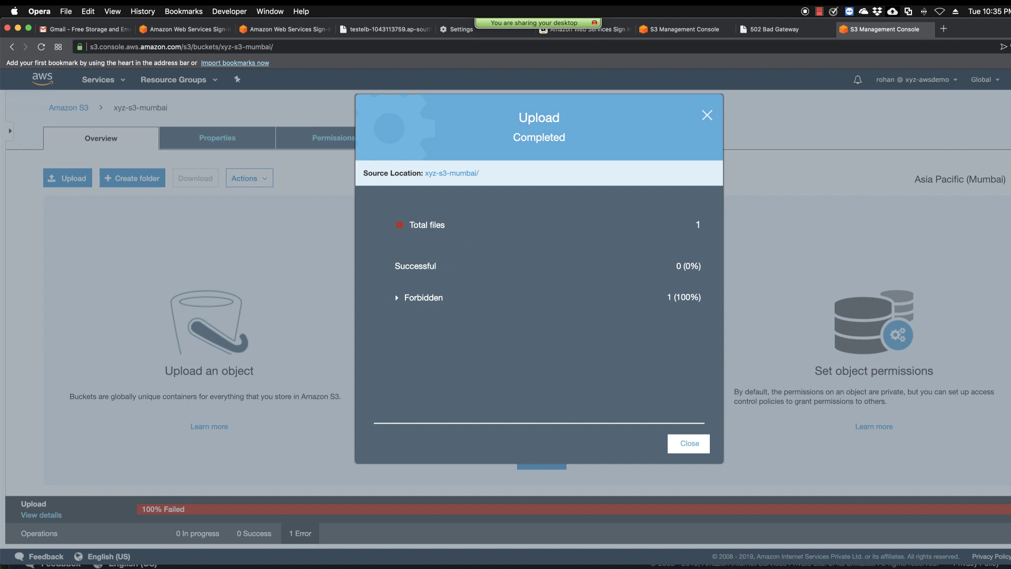
# Step: Check the mirrored checklist, then open IAM Account settings
pyautogui.press('super+Tab')
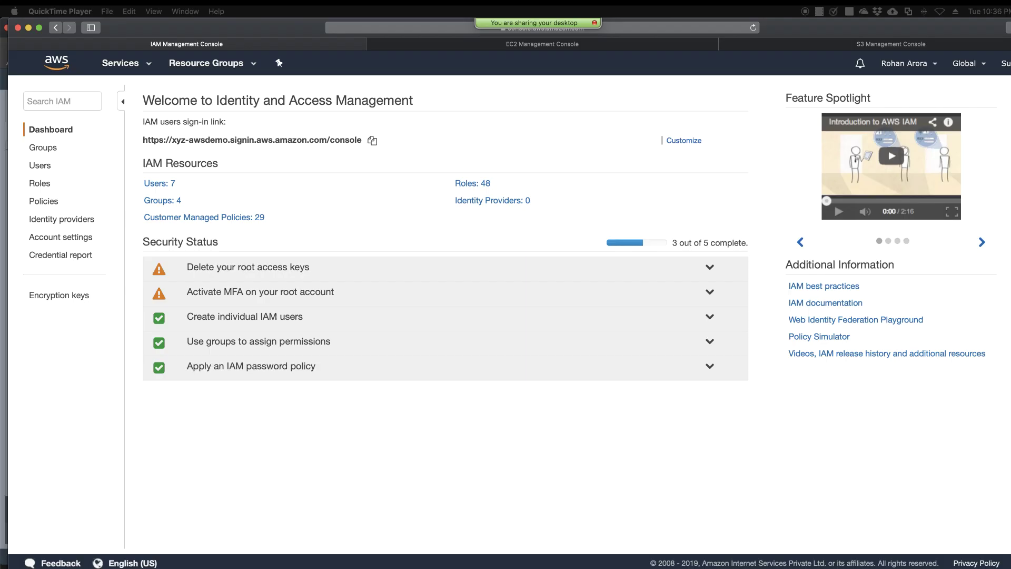
pyautogui.click(74, 237)
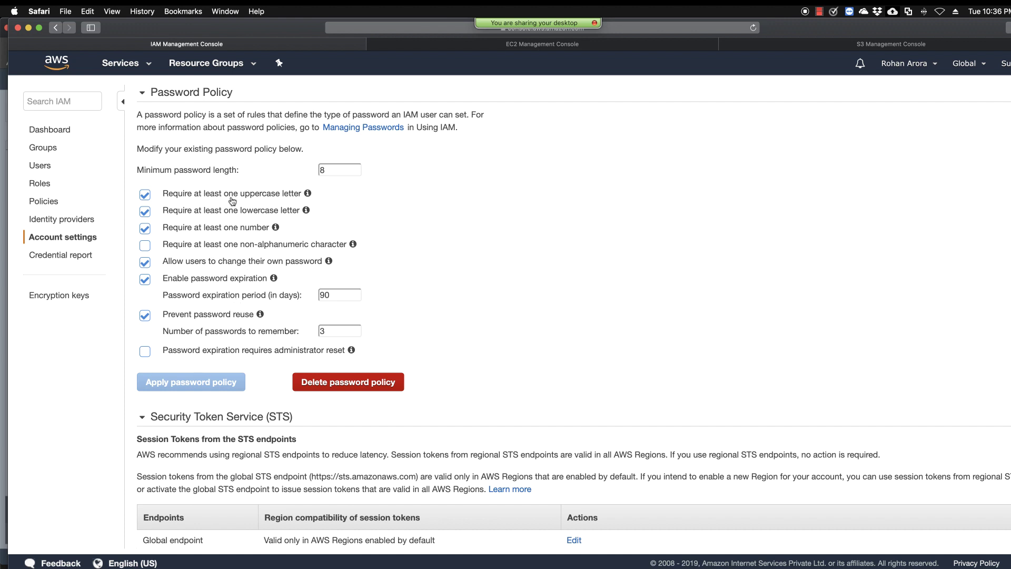
# Step: Require a non-alphanumeric character in the password policy and apply it
pyautogui.click(328, 170)
pyautogui.moveTo(176, 196); pyautogui.dragTo(290, 196)
pyautogui.moveTo(194, 256); pyautogui.dragTo(274, 255)
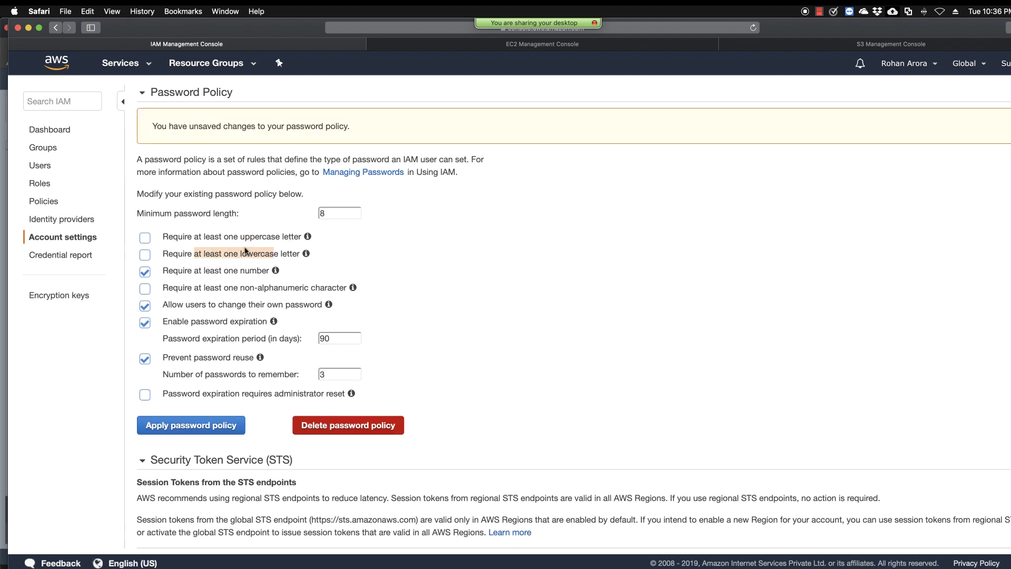
pyautogui.click(145, 239)
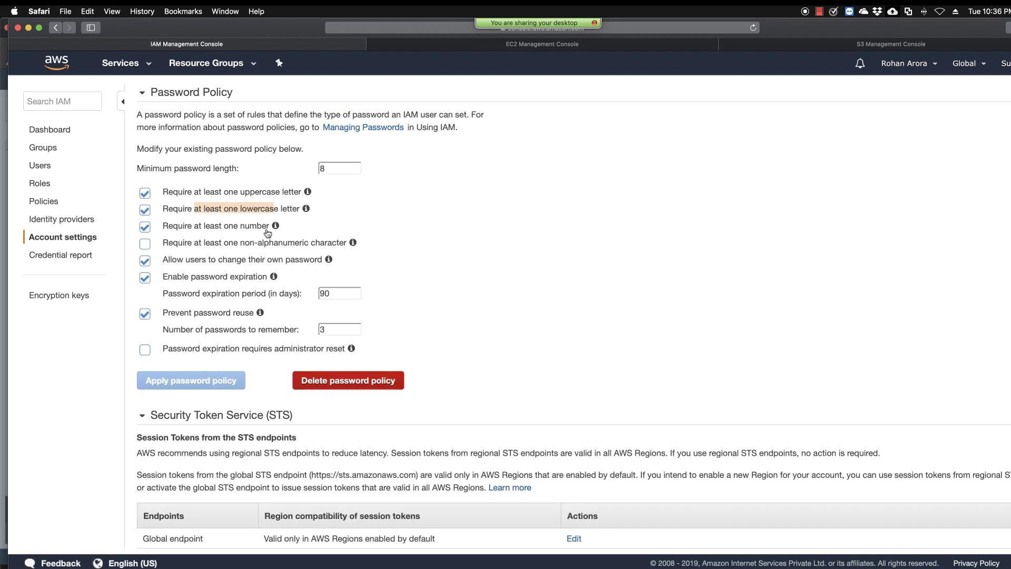
pyautogui.moveTo(202, 243); pyautogui.dragTo(340, 240)
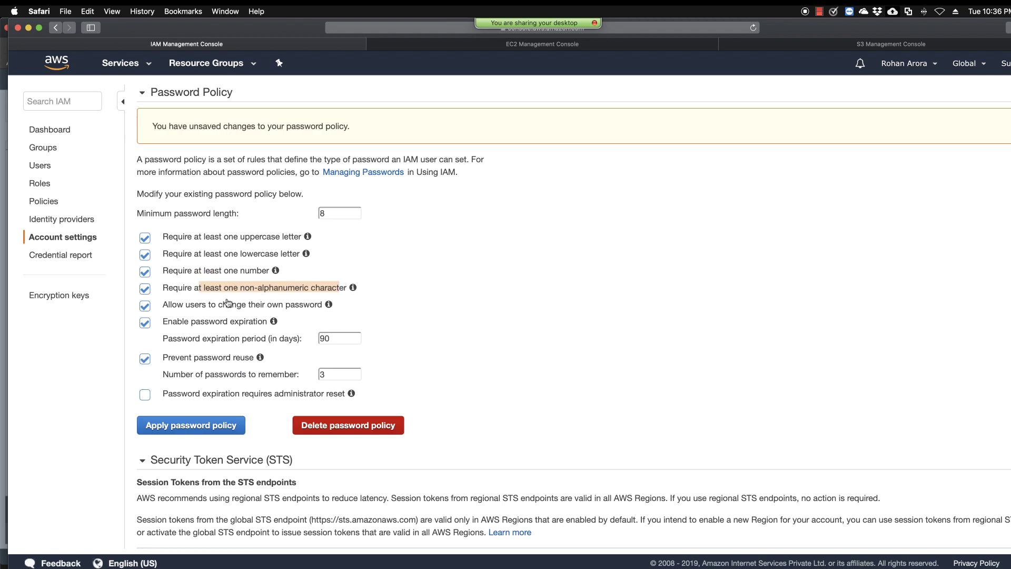
pyautogui.scroll(-3, 164, 333)
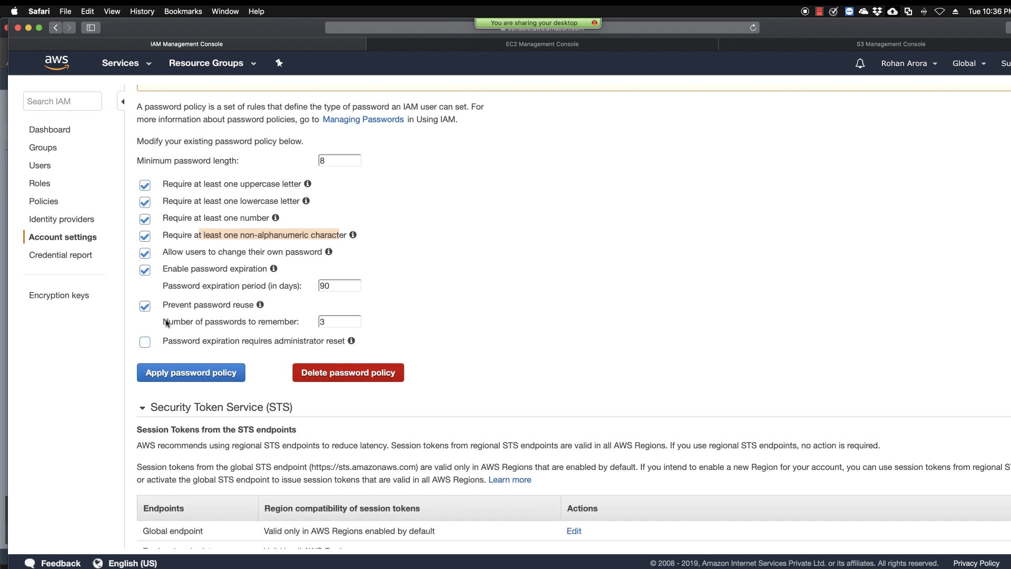
pyautogui.click(260, 285)
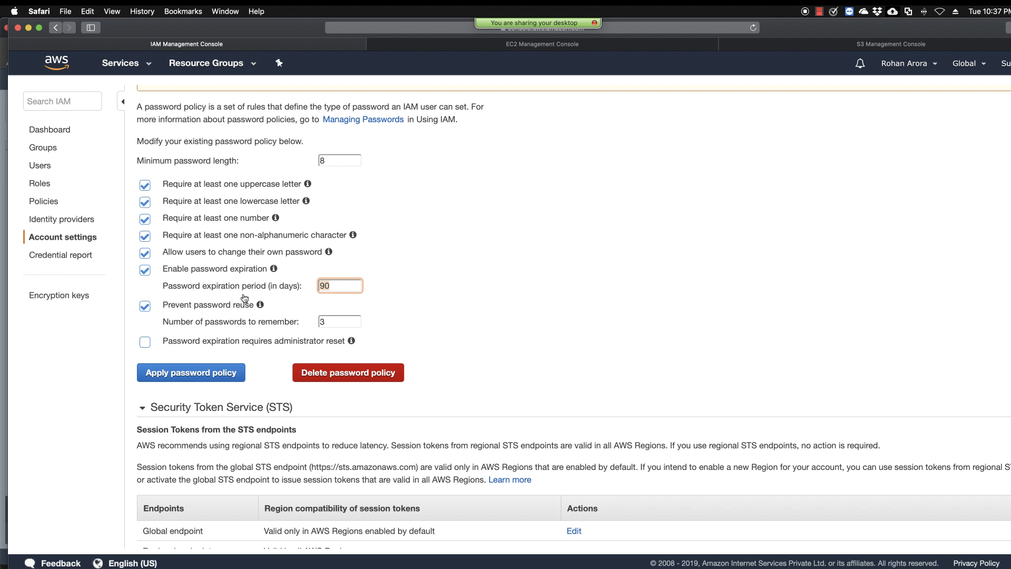
pyautogui.click(196, 373)
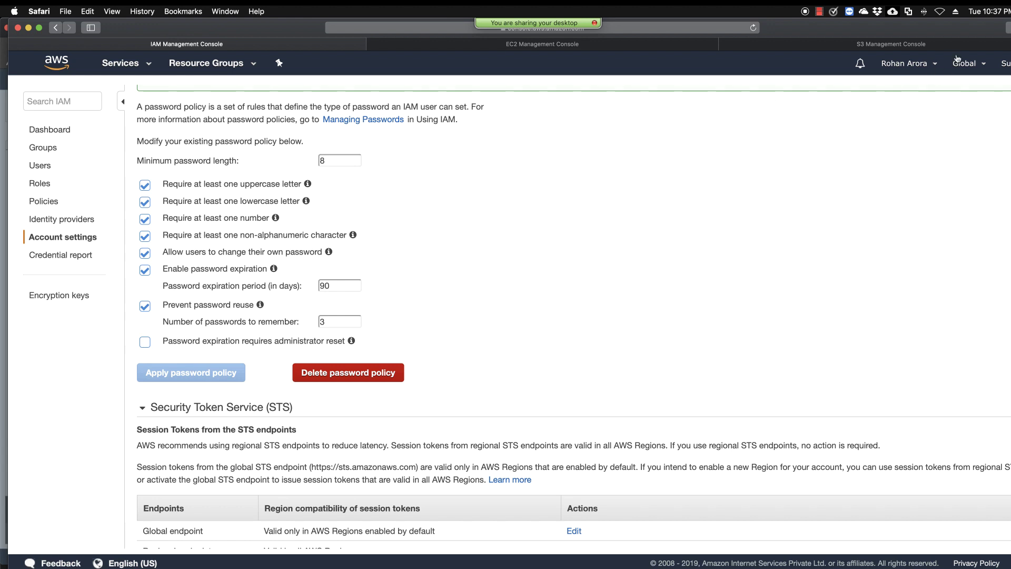
# Step: Google 'rsa keys' in a new tab and preview the RSA SecurID token image
pyautogui.press('super+t')
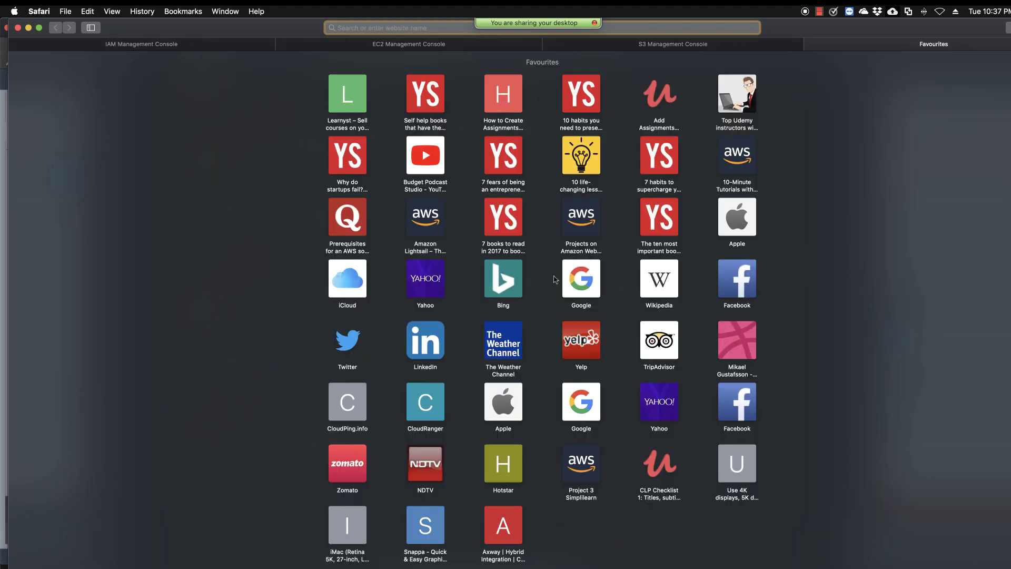
pyautogui.click(585, 288)
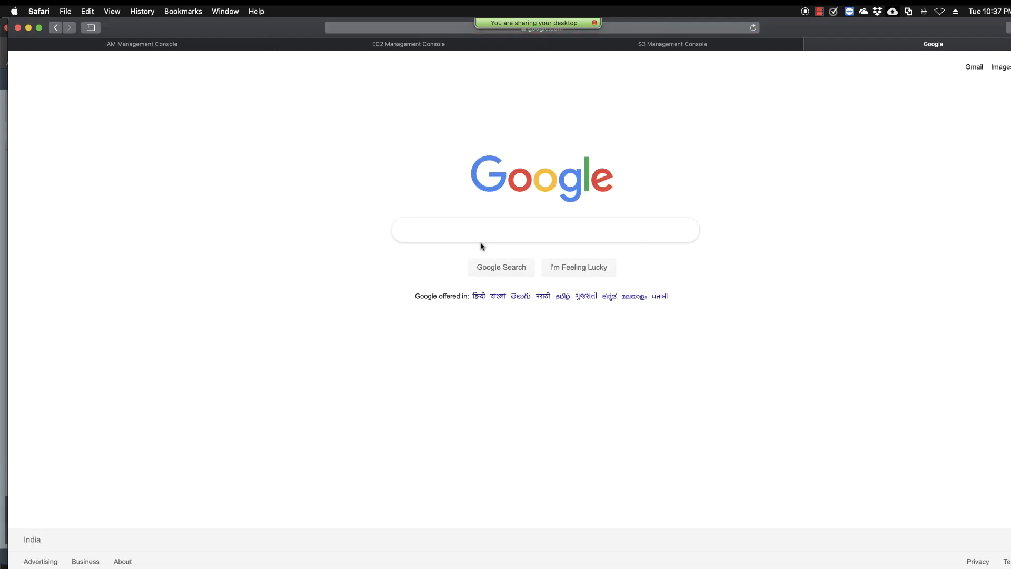
pyautogui.write('rsa')
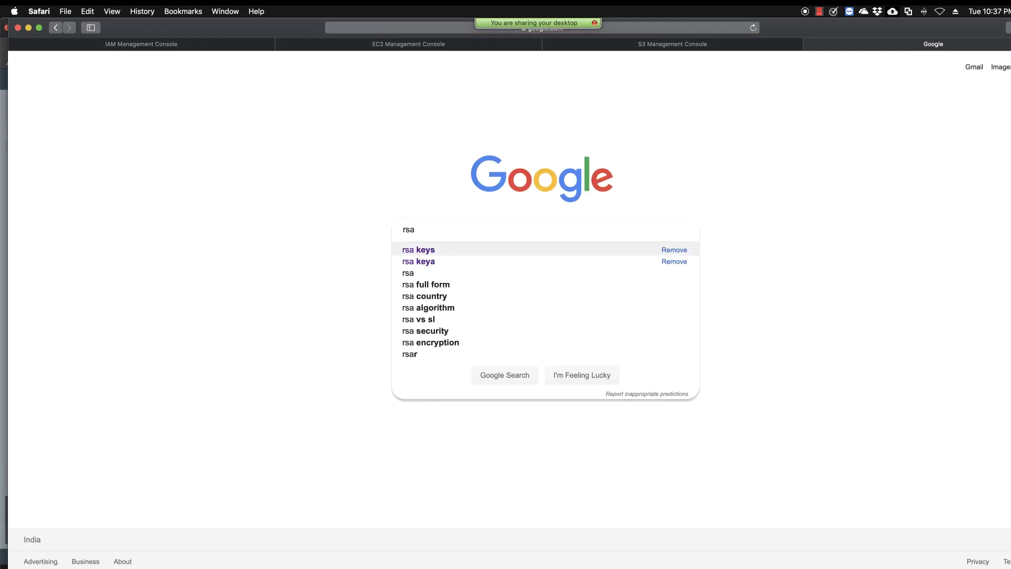
pyautogui.click(483, 251)
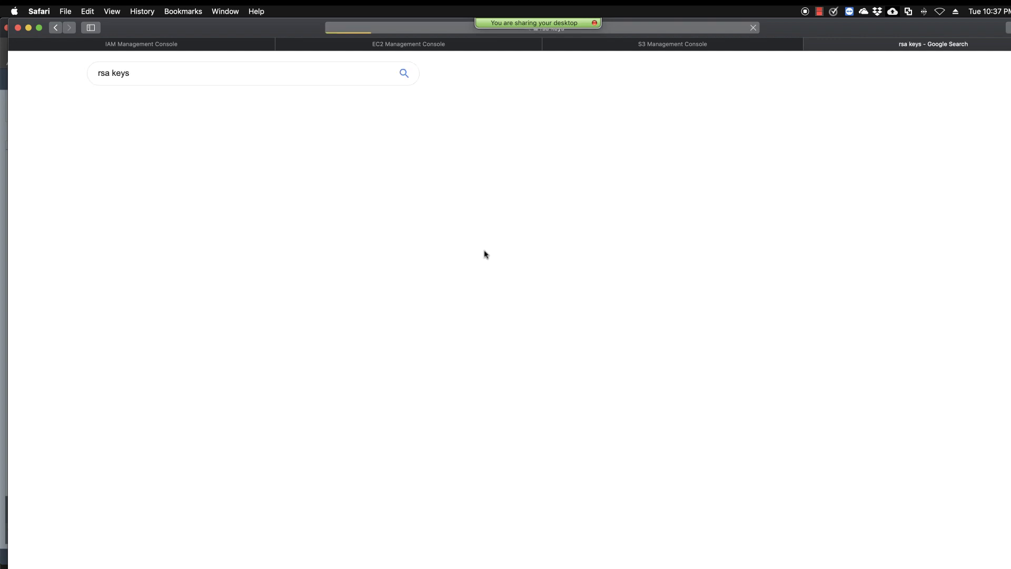
pyautogui.click(168, 103)
pyautogui.click(741, 334)
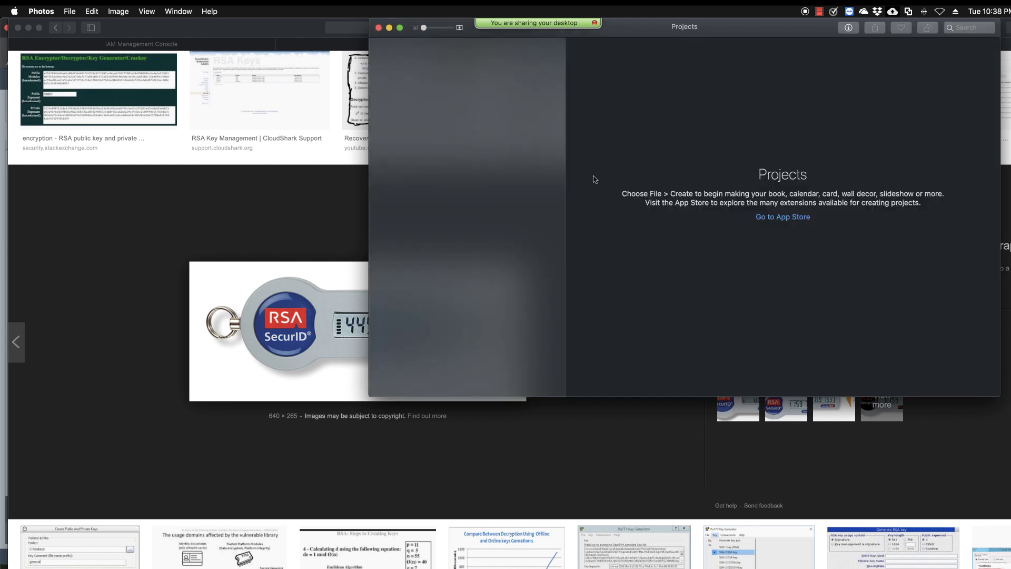
# Step: Glance at the mirrored iPhone, then return to the IAM console and open the Users list
pyautogui.press('super+q')
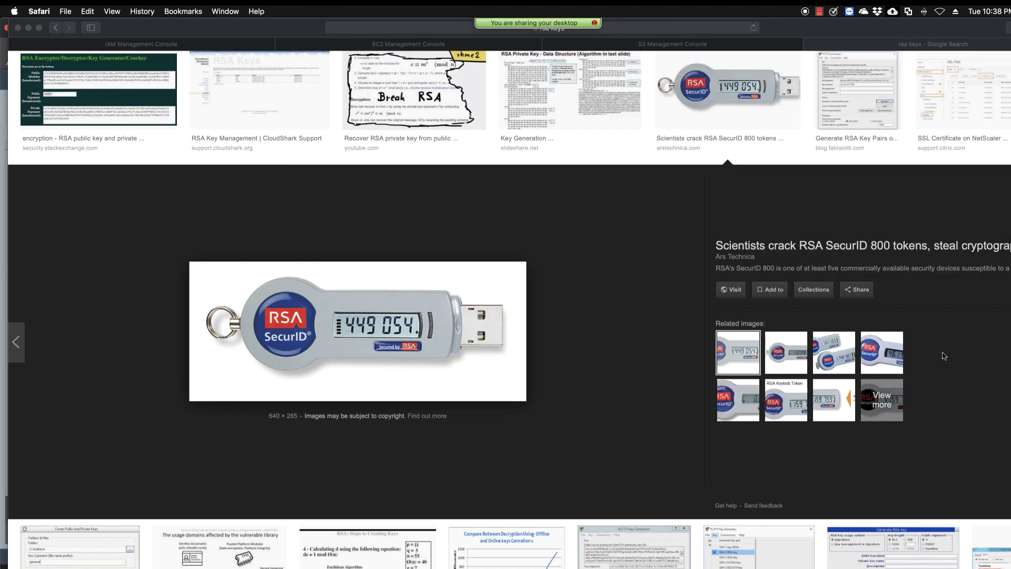
pyautogui.press('super+Tab')
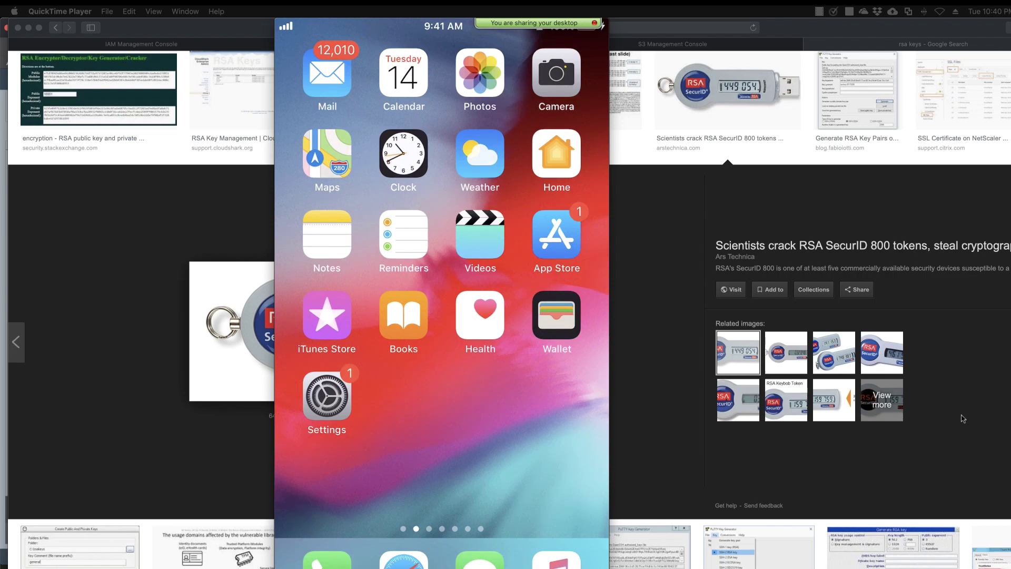
pyautogui.press('super+Tab')
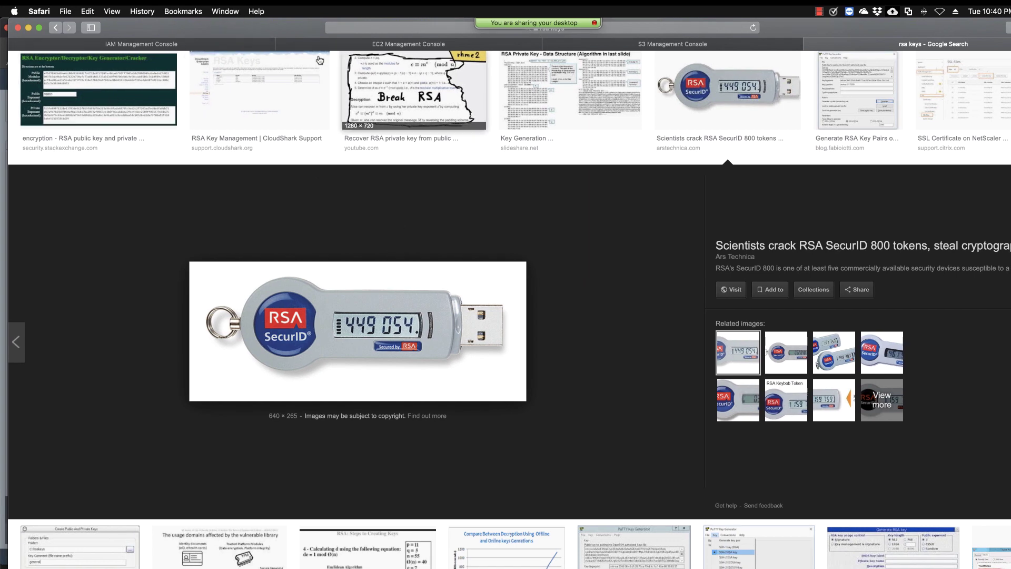
pyautogui.click(218, 47)
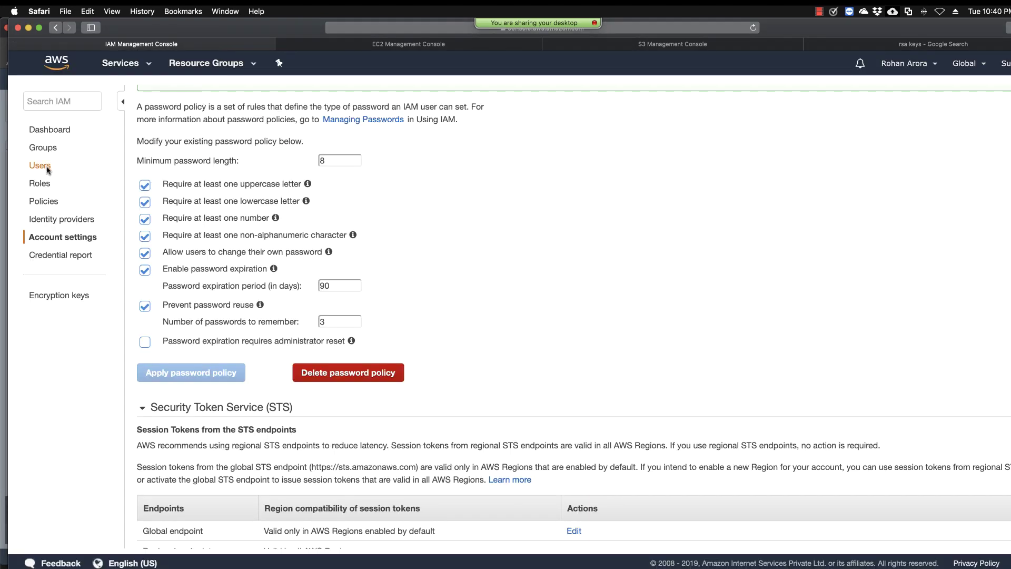
pyautogui.click(45, 167)
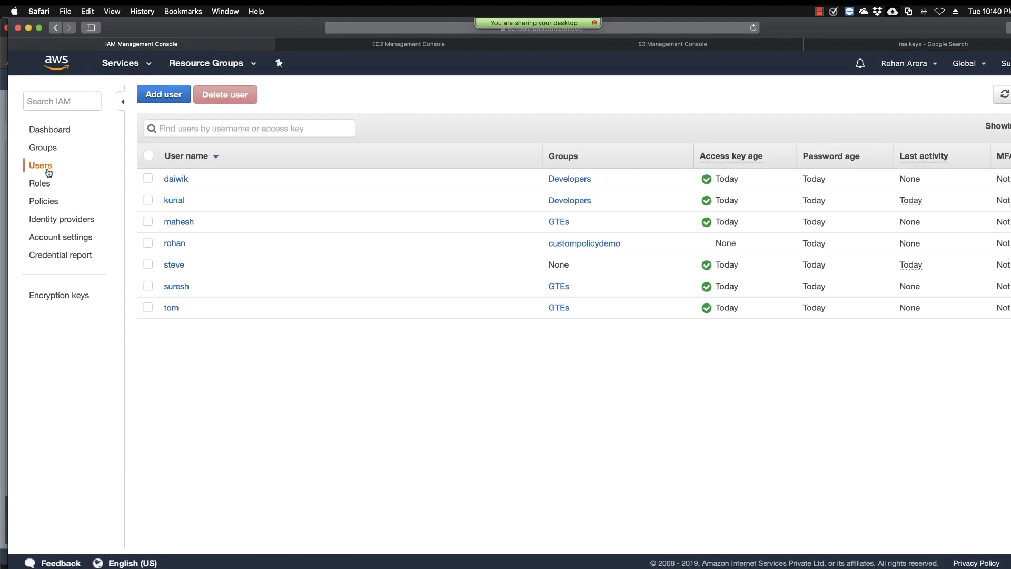
# Step: Open the second IAM user's Security credentials and highlight that no MFA device is assigned
pyautogui.click(179, 203)
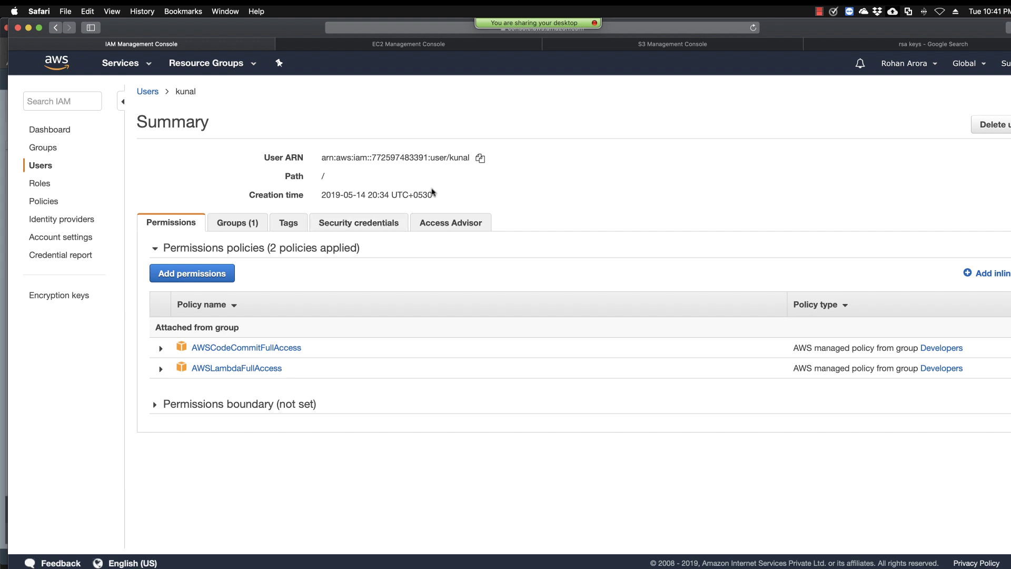
pyautogui.tripleClick(470, 156)
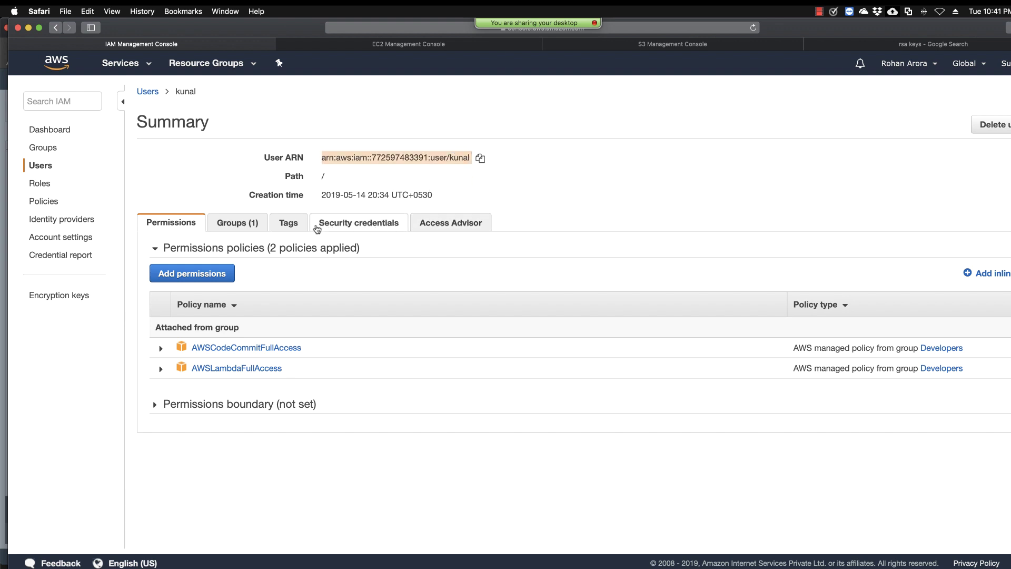
pyautogui.click(335, 221)
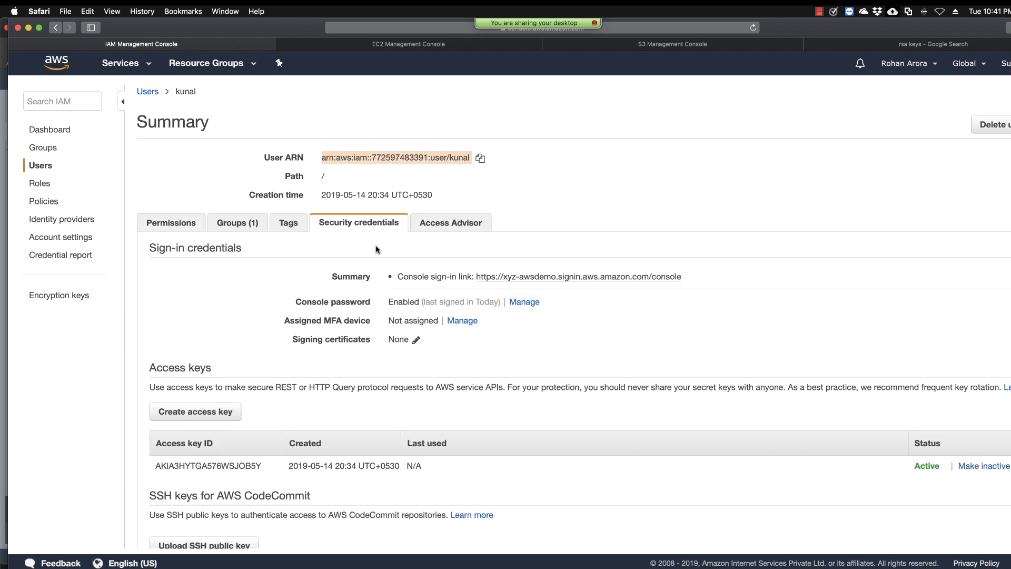
pyautogui.scroll(5, 456, 155)
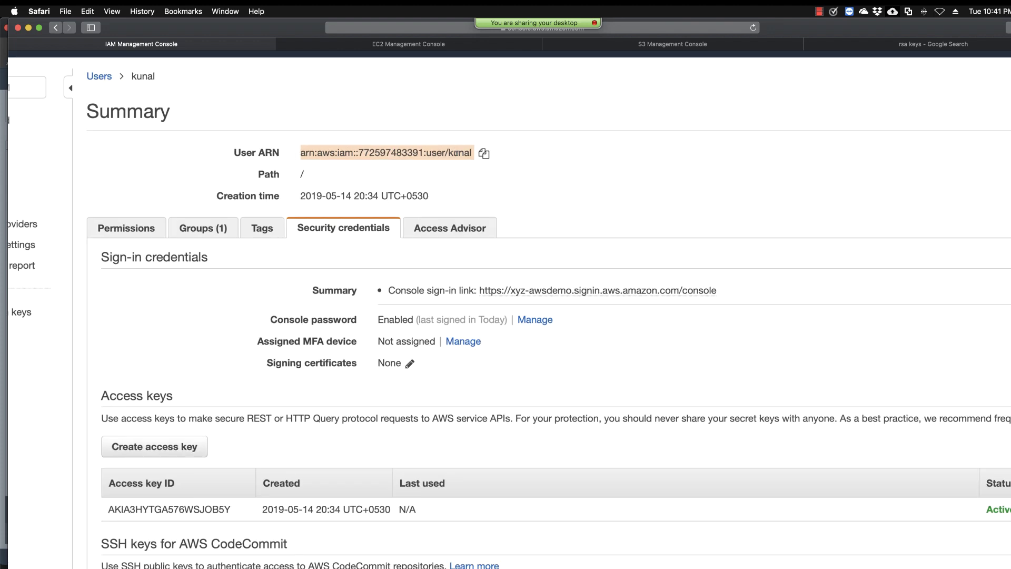
pyautogui.scroll(-5, 456, 158)
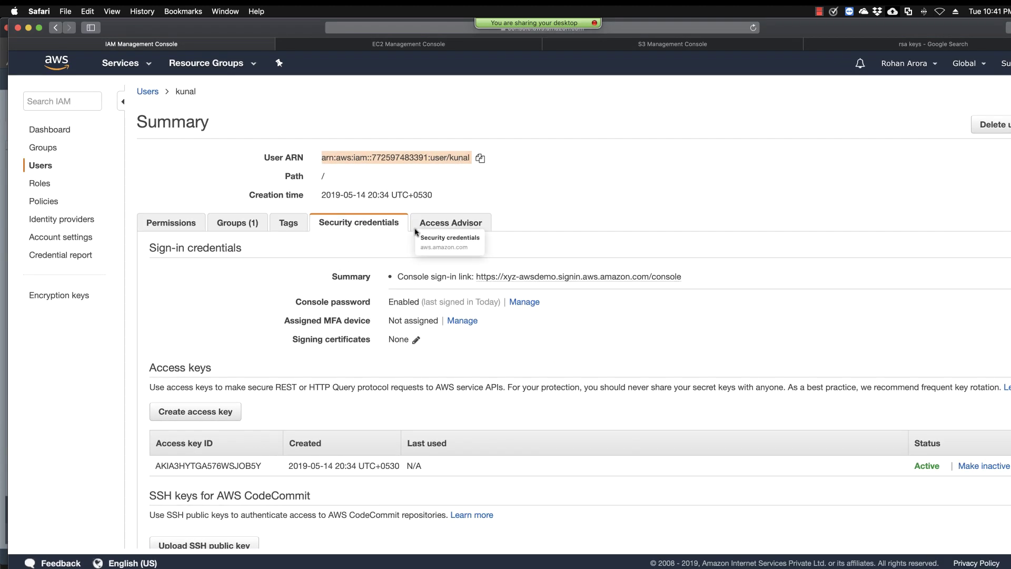
pyautogui.scroll(5, 333, 310)
pyautogui.scroll(-3, 333, 316)
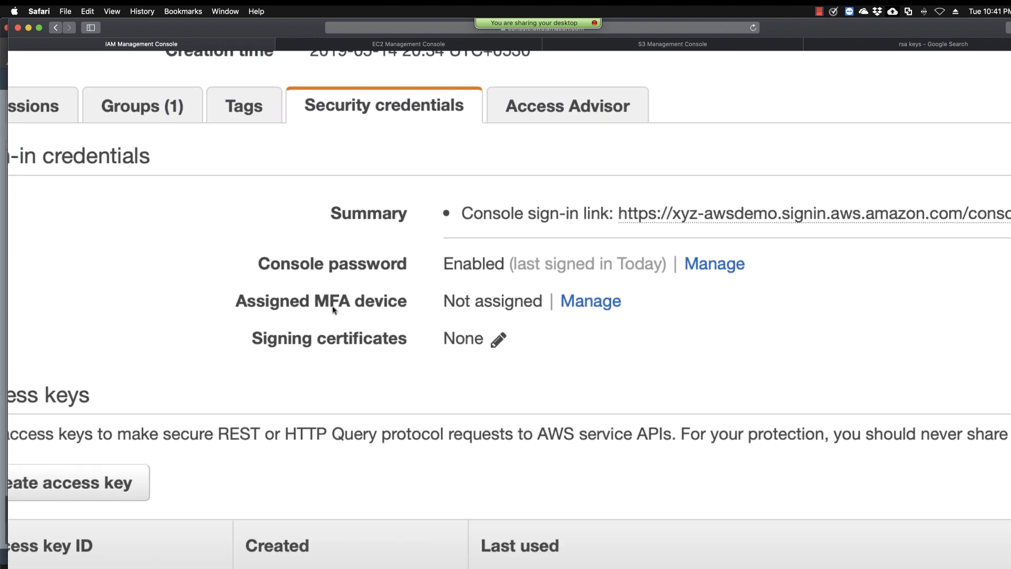
pyautogui.scroll(3, 332, 309)
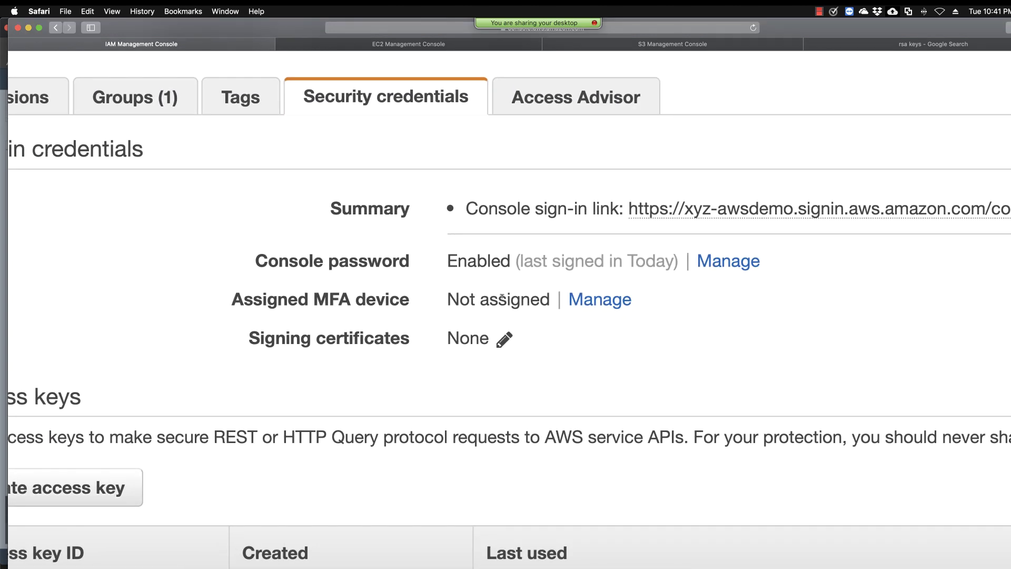
pyautogui.moveTo(460, 299); pyautogui.dragTo(529, 299)
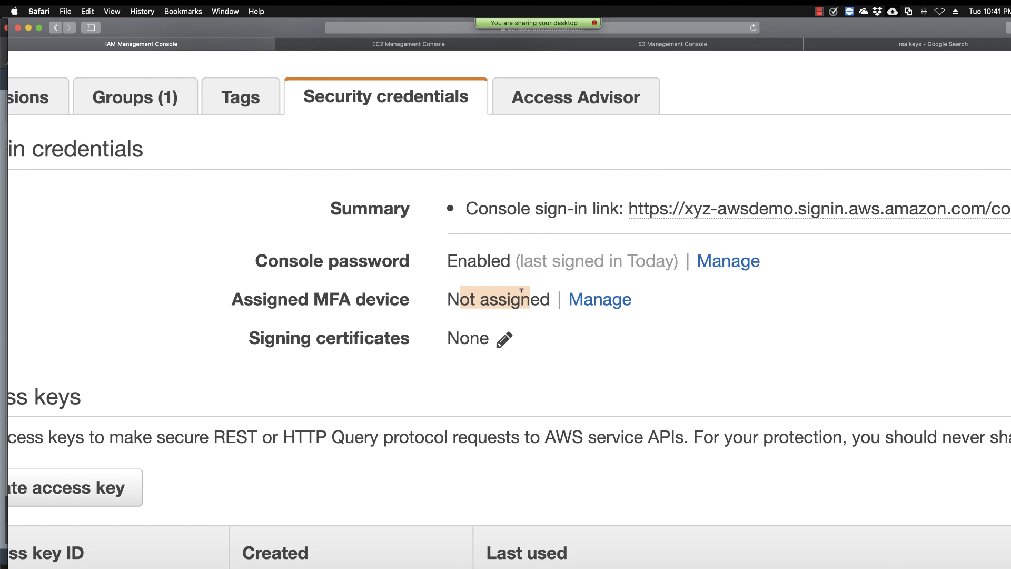
# Step: Start assigning an MFA device with Virtual MFA device selected, then bring up the iPhone mirror
pyautogui.click(600, 300)
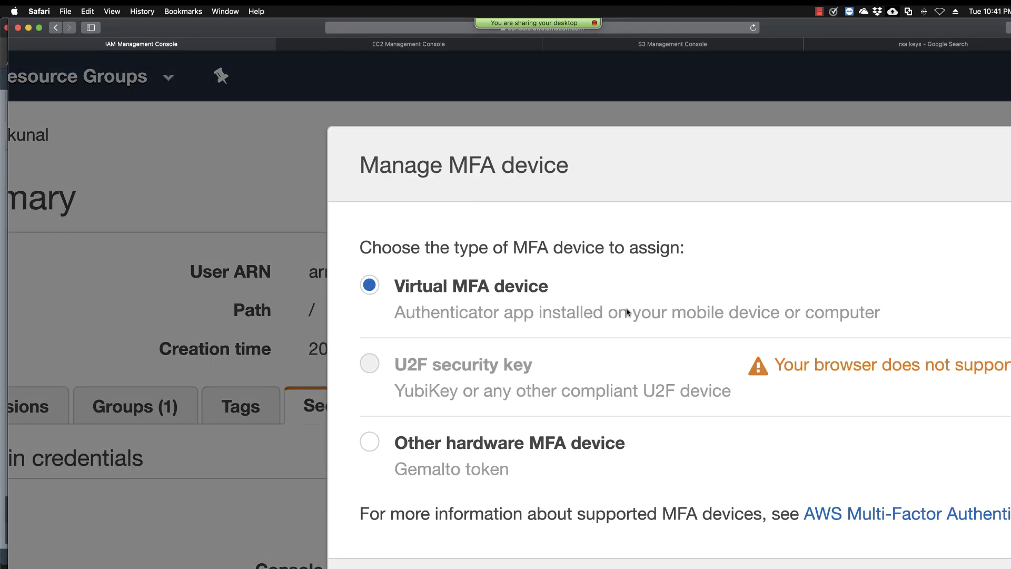
pyautogui.scroll(-5, 627, 312)
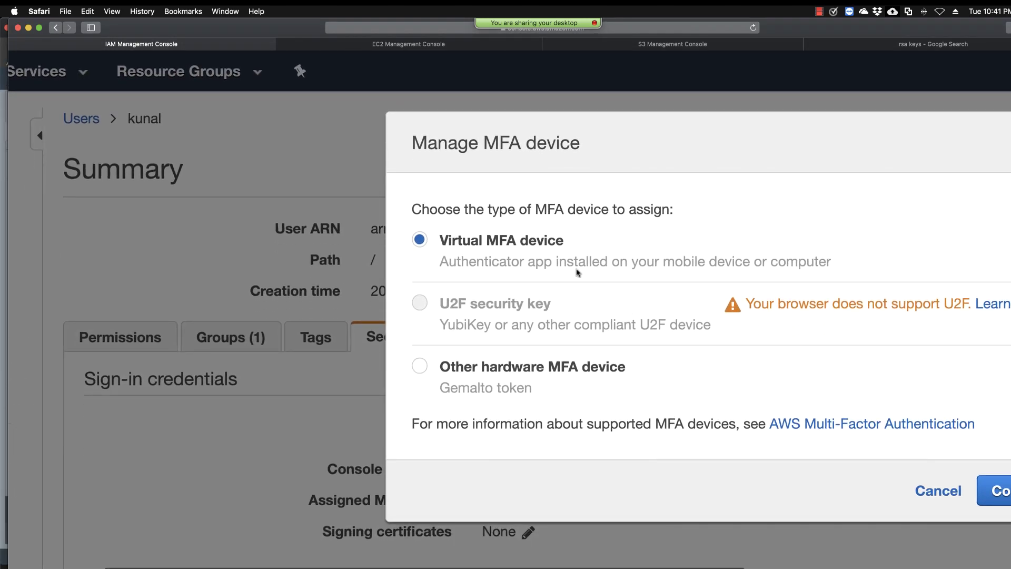
pyautogui.moveTo(564, 241); pyautogui.dragTo(457, 238)
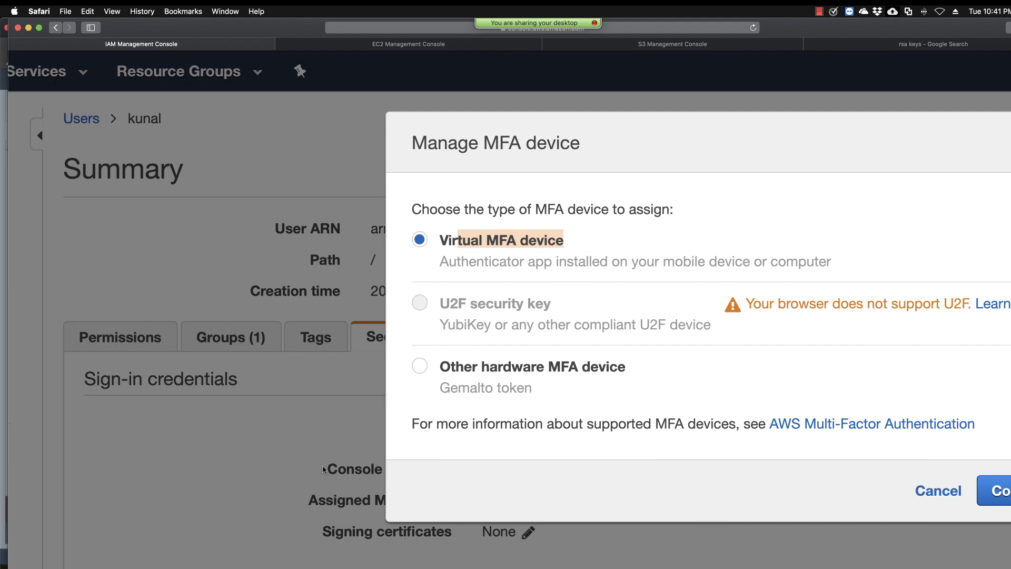
pyautogui.press('super+Tab')
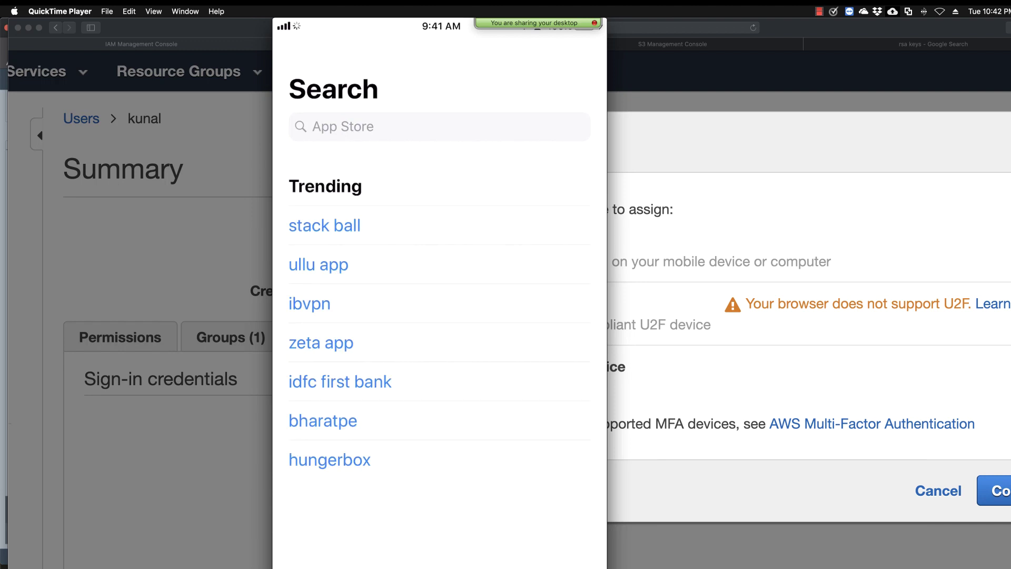
# Step: Find Google Authenticator in the iPhone App Store and launch it
pyautogui.click(439, 127)
pyautogui.write('Go')
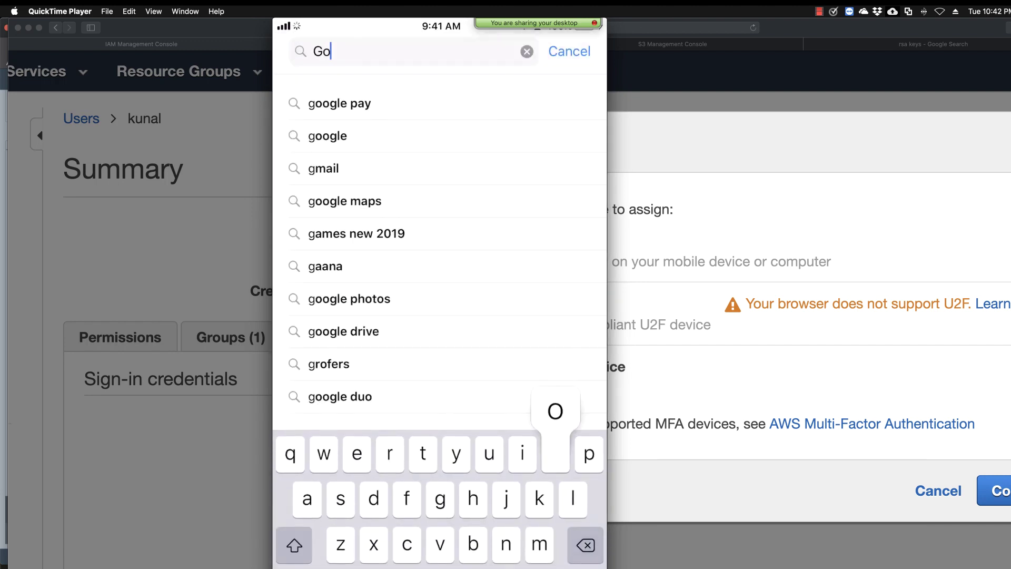
pyautogui.write('ogle ')
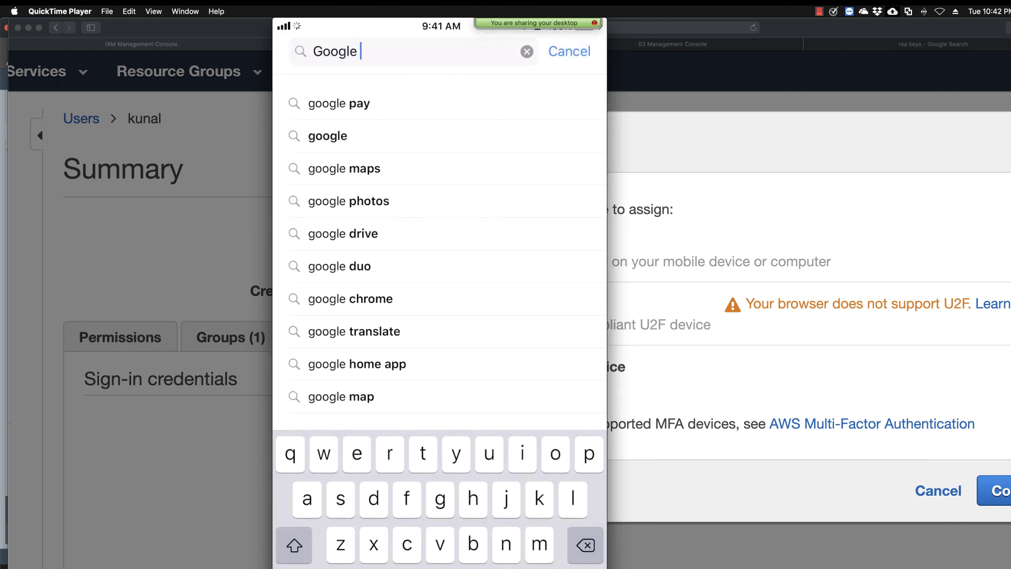
pyautogui.write('authe')
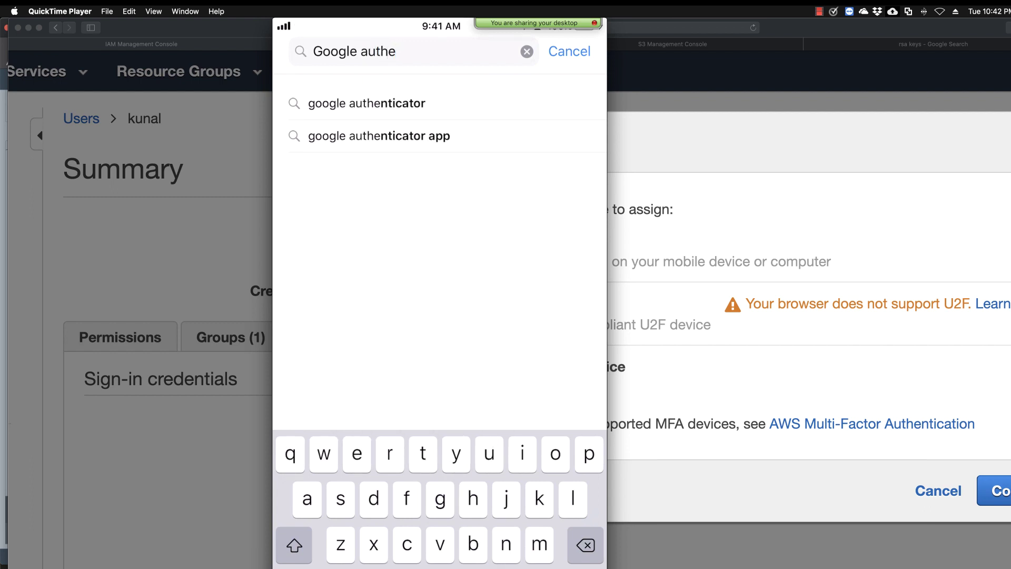
pyautogui.click(367, 104)
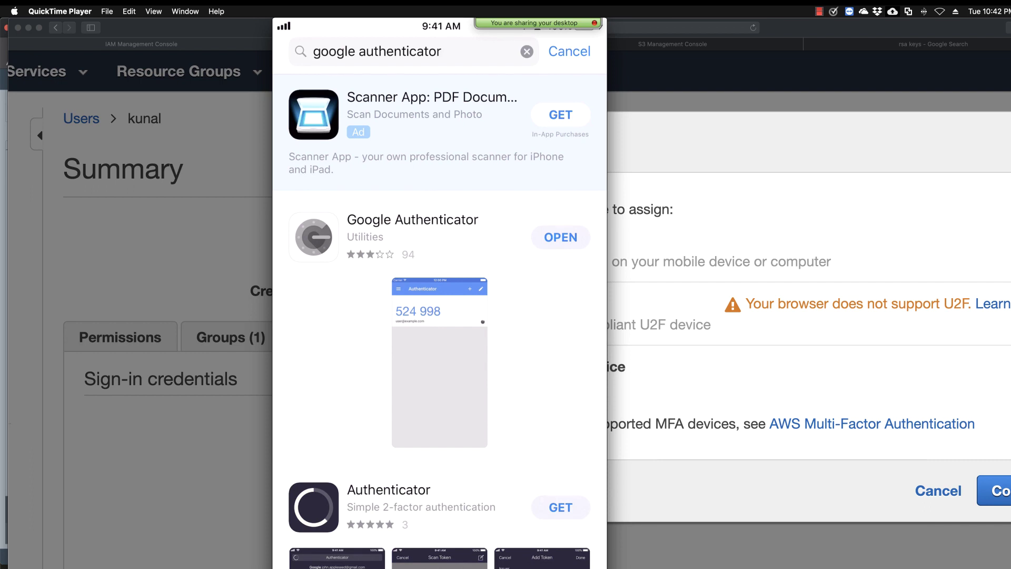
pyautogui.click(560, 237)
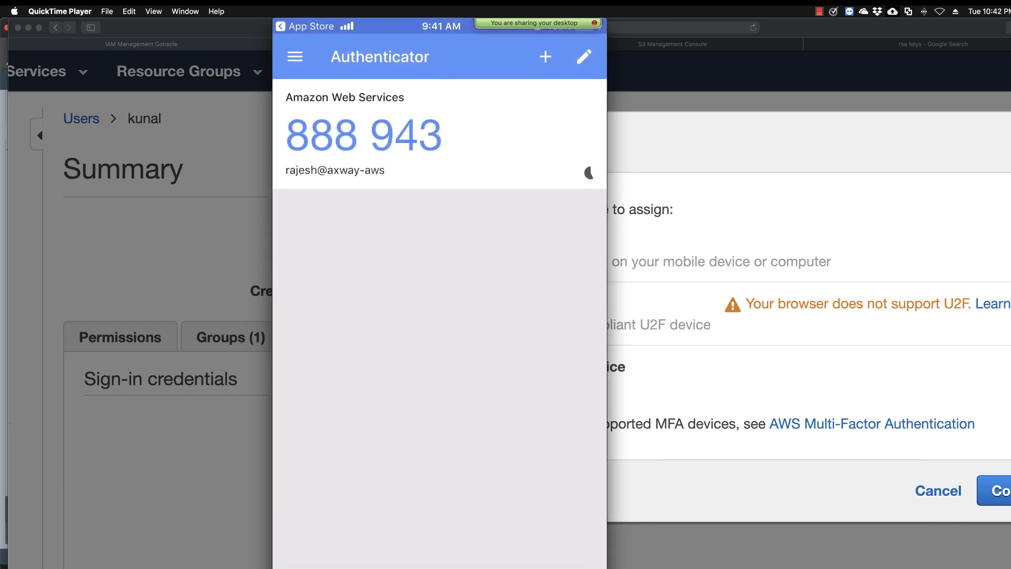
# Step: Delete the old Amazon Web Services account from Google Authenticator
pyautogui.click(583, 57)
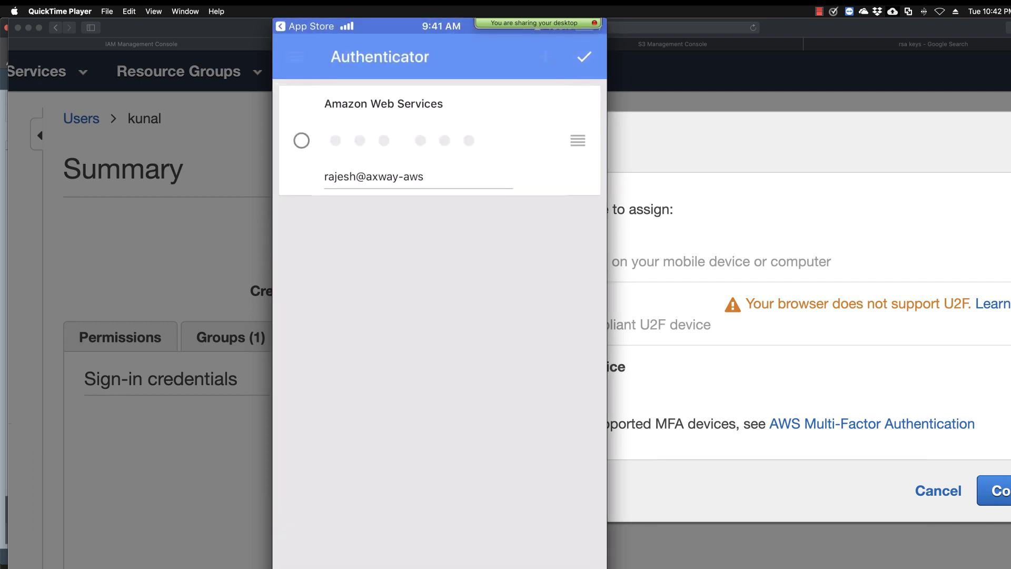
pyautogui.click(301, 140)
pyautogui.click(545, 57)
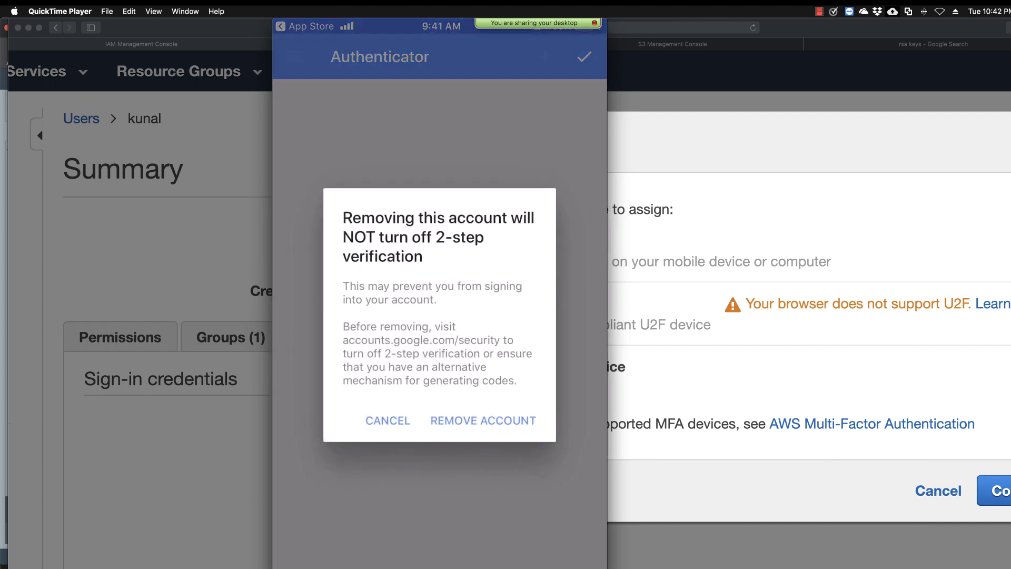
pyautogui.click(483, 420)
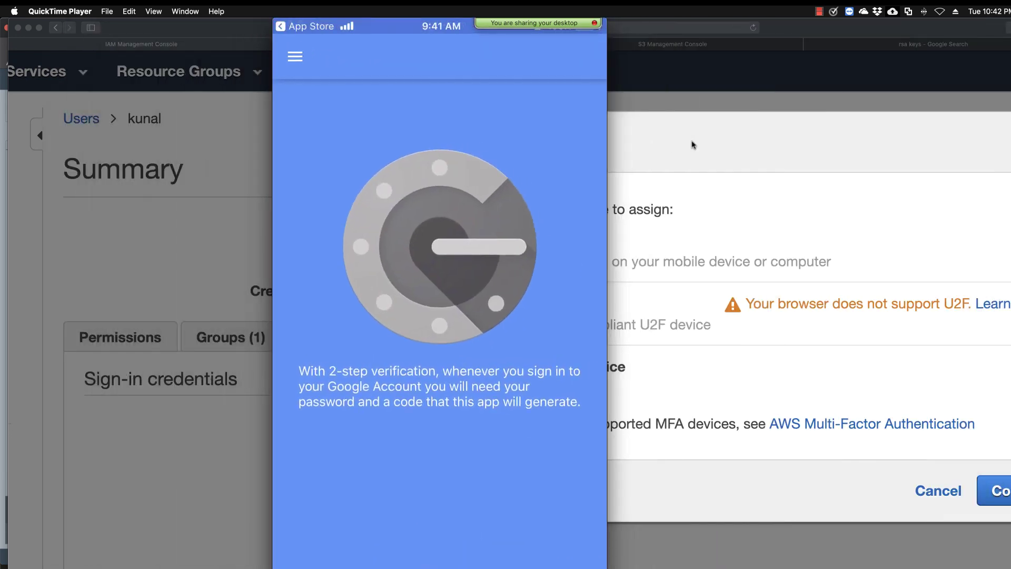
# Step: Choose Virtual MFA device, continue, and scroll to the QR code and MFA code steps
pyautogui.click(786, 135)
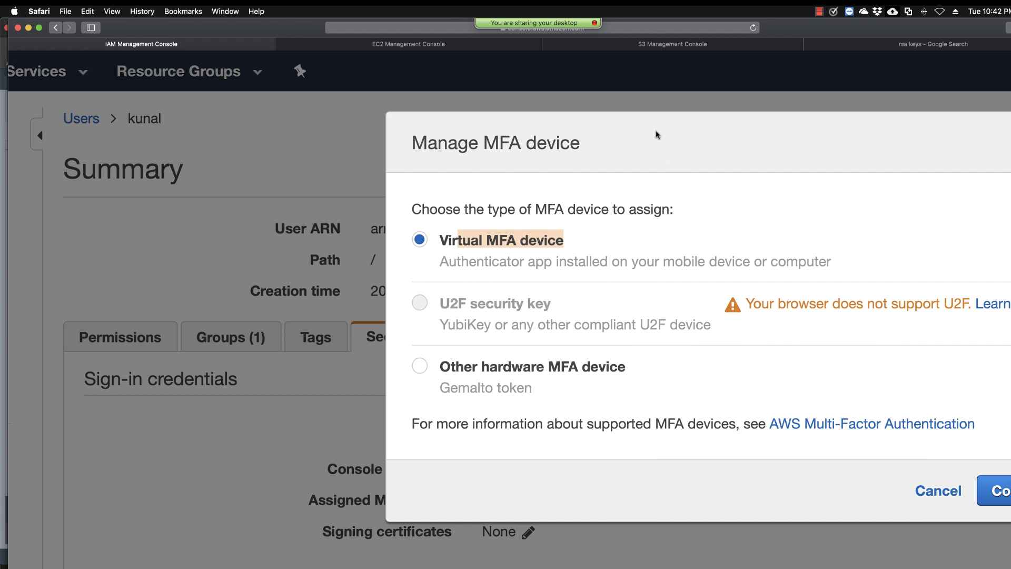
pyautogui.moveTo(582, 138); pyautogui.dragTo(479, 136)
pyautogui.moveTo(571, 248); pyautogui.dragTo(459, 238)
pyautogui.moveTo(627, 367); pyautogui.dragTo(483, 366)
pyautogui.click(461, 241)
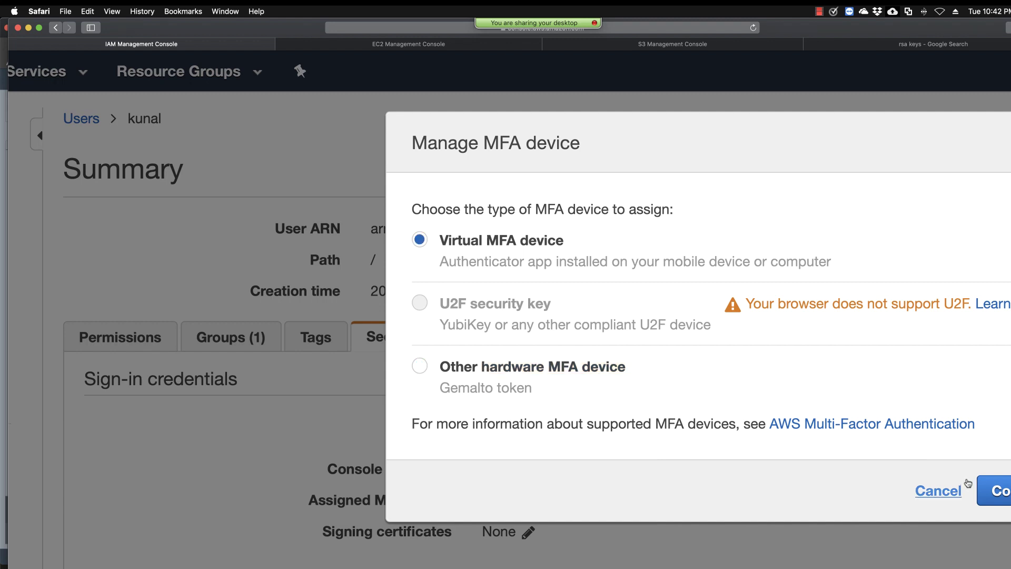
pyautogui.click(992, 489)
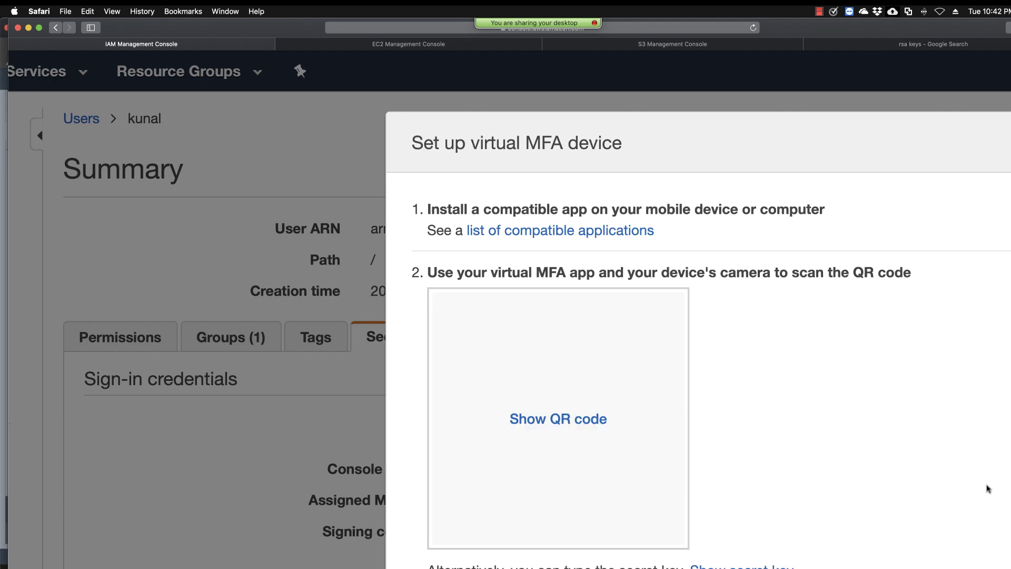
pyautogui.scroll(-1, 653, 384)
pyautogui.scroll(-3, 654, 383)
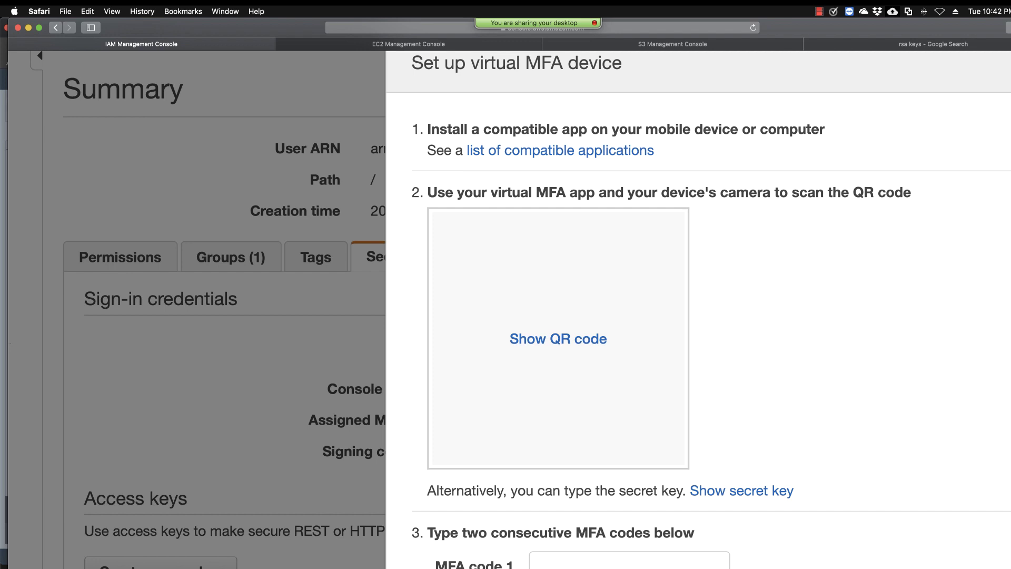
pyautogui.press('super+Tab')
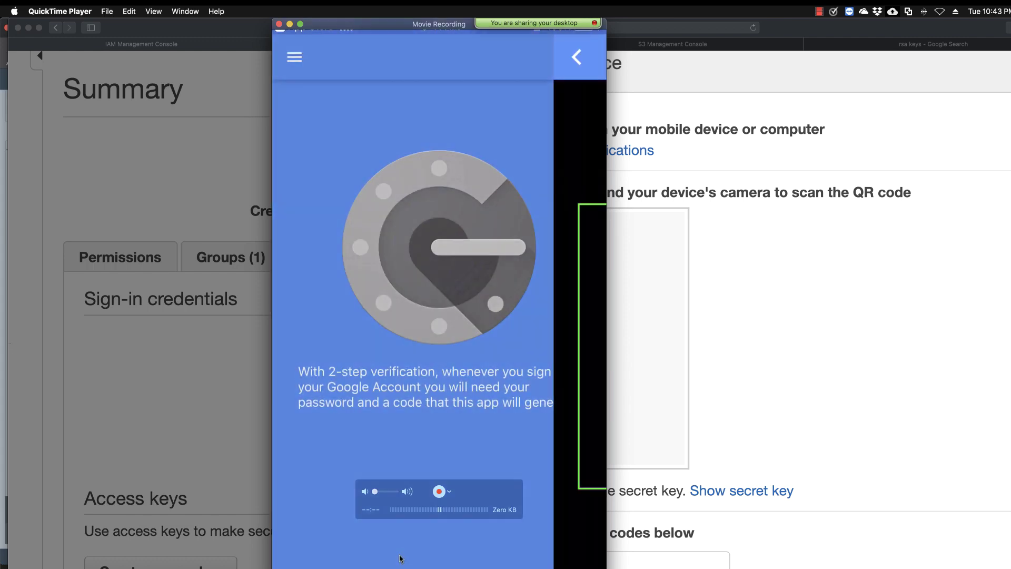
pyautogui.click(620, 244)
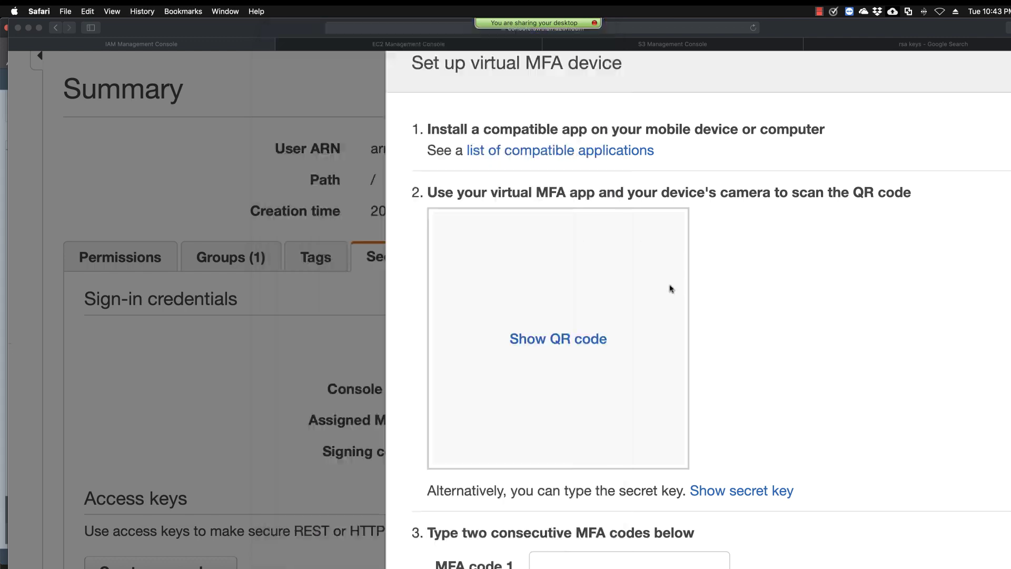
# Step: Show the QR code and scan it into Google Authenticator on the mirrored iPhone
pyautogui.click(560, 340)
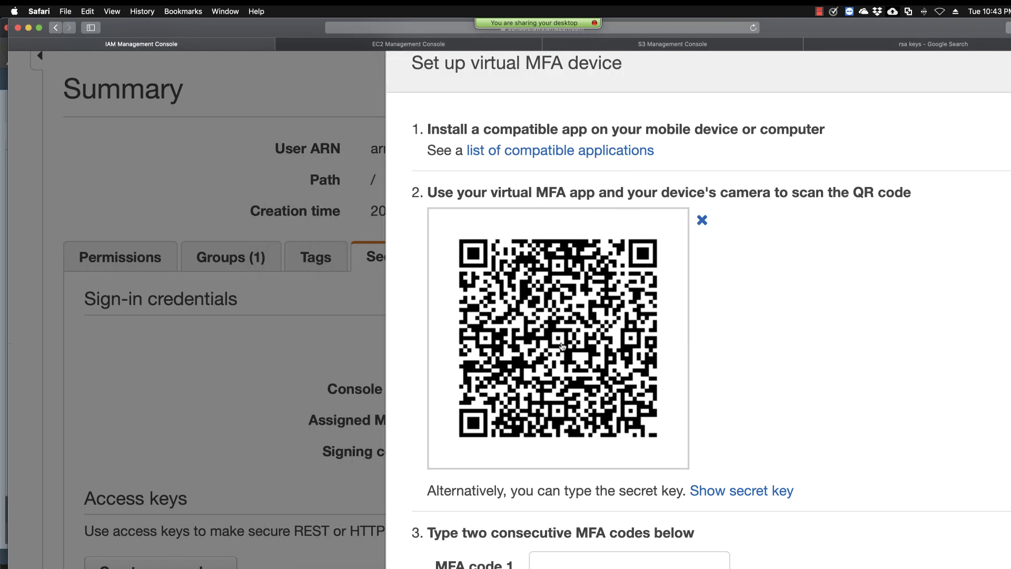
pyautogui.press('super+Tab')
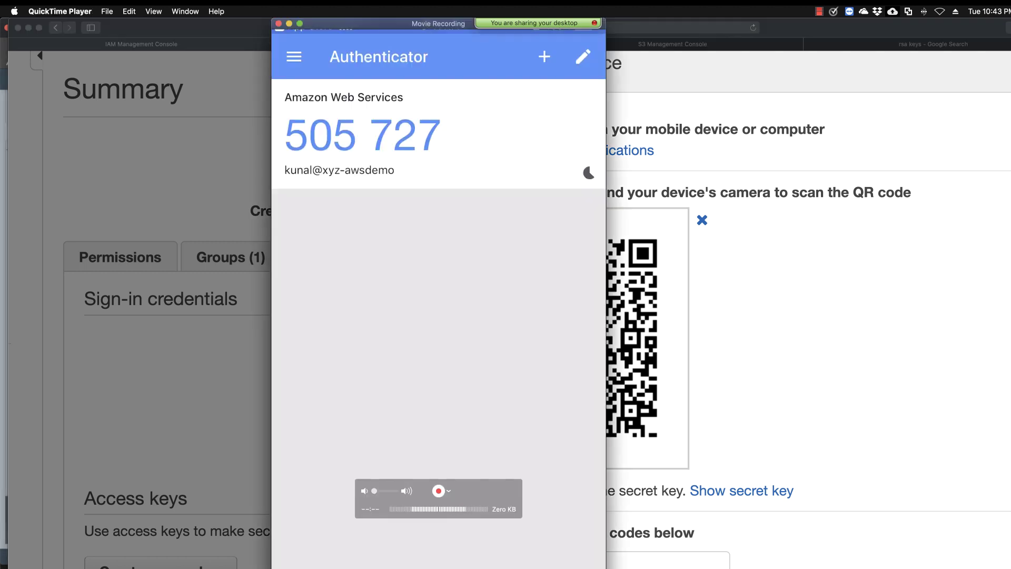
pyautogui.moveTo(457, 30); pyautogui.dragTo(919, 45)
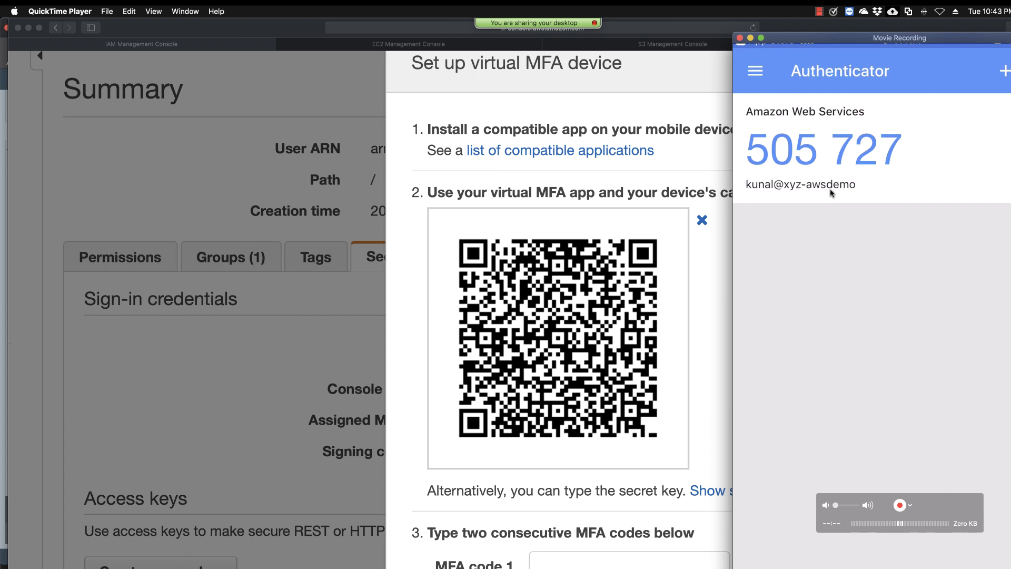
pyautogui.moveTo(831, 192)
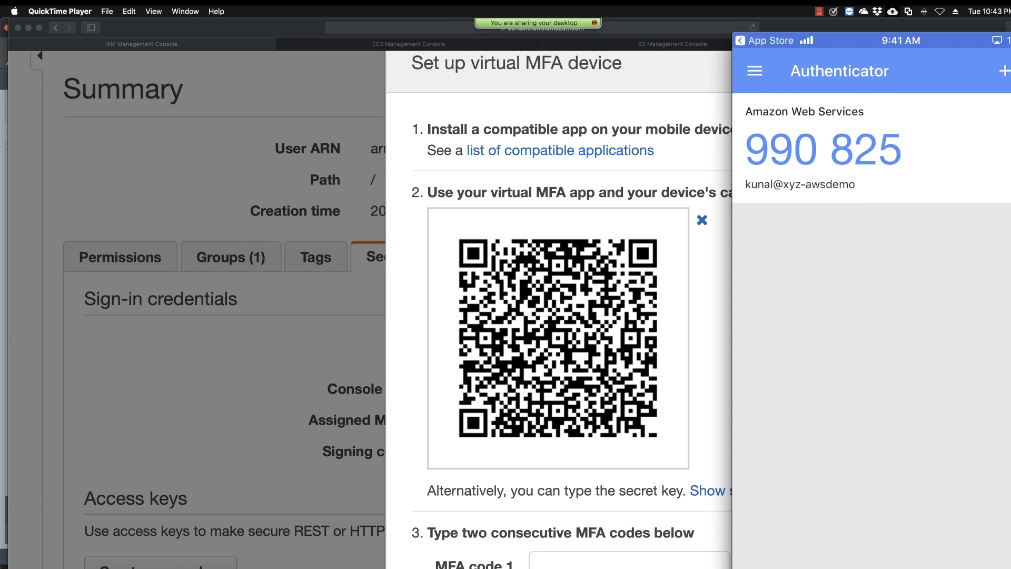
pyautogui.click(624, 62)
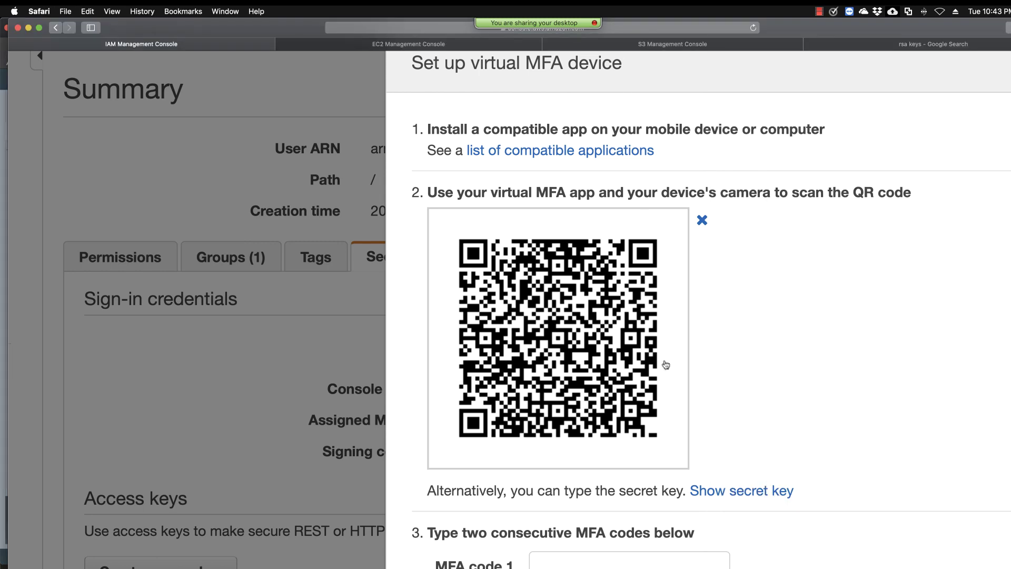
# Step: Enter two consecutive authenticator codes into MFA code 1 and 2 and assign the device
pyautogui.scroll(-5, 666, 389)
pyautogui.click(624, 309)
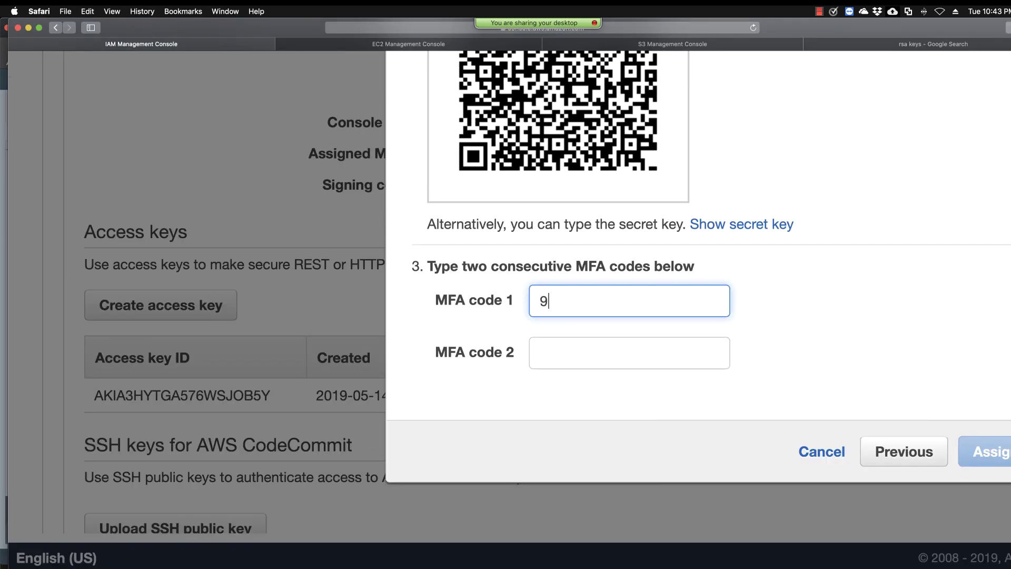
pyautogui.press('super+Tab')
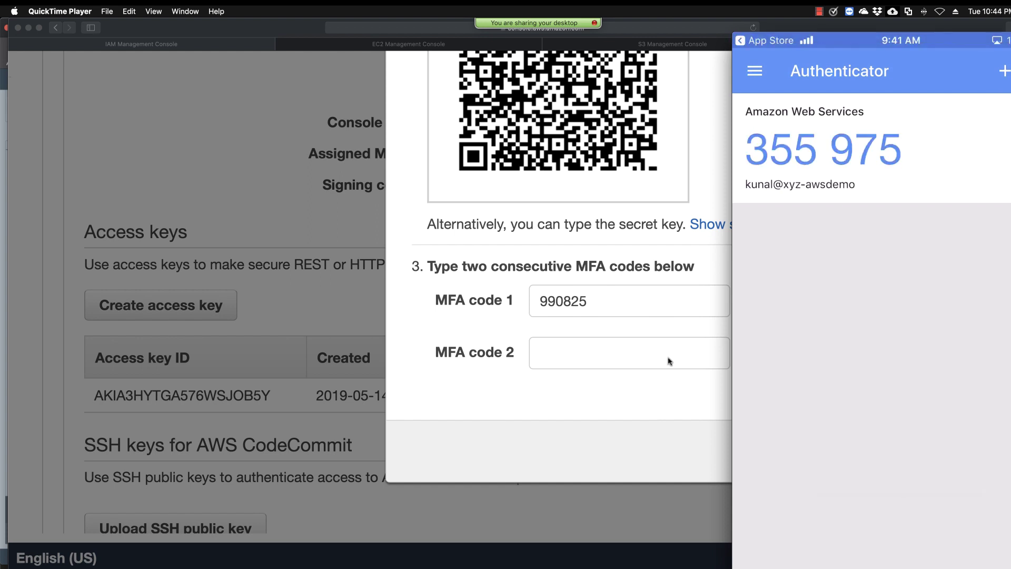
pyautogui.click(639, 353)
pyautogui.click(639, 353)
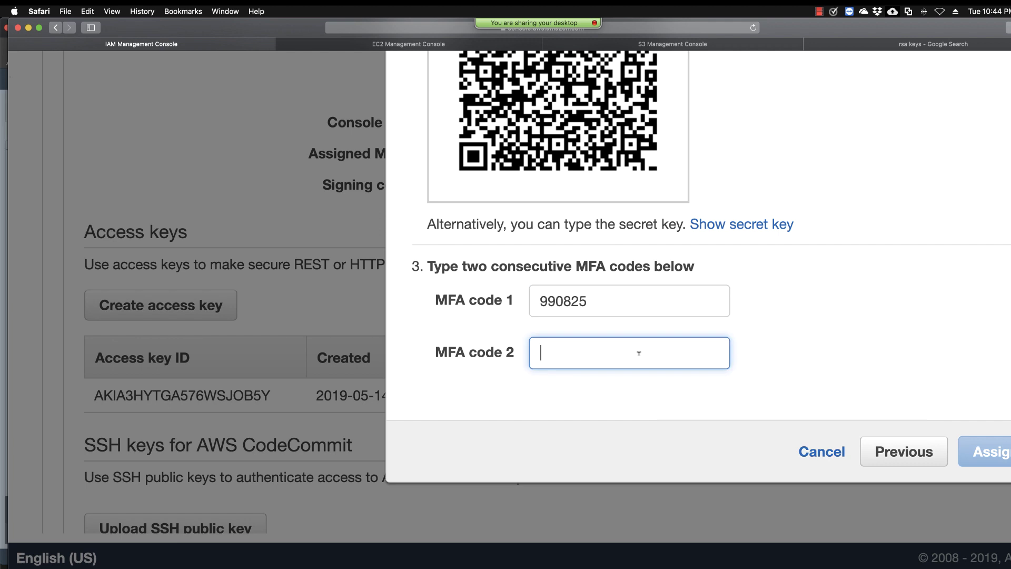
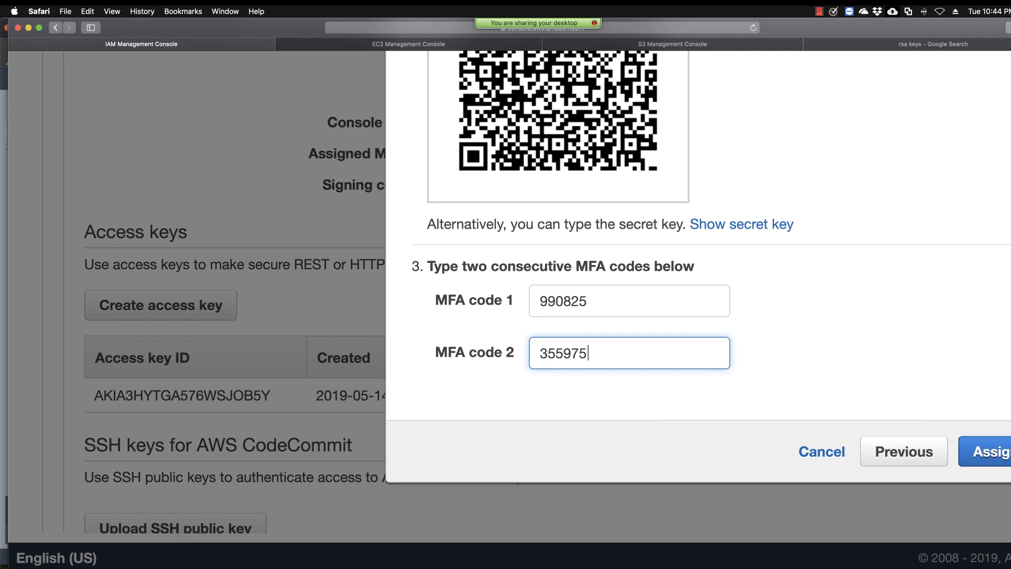
pyautogui.press('super+Tab')
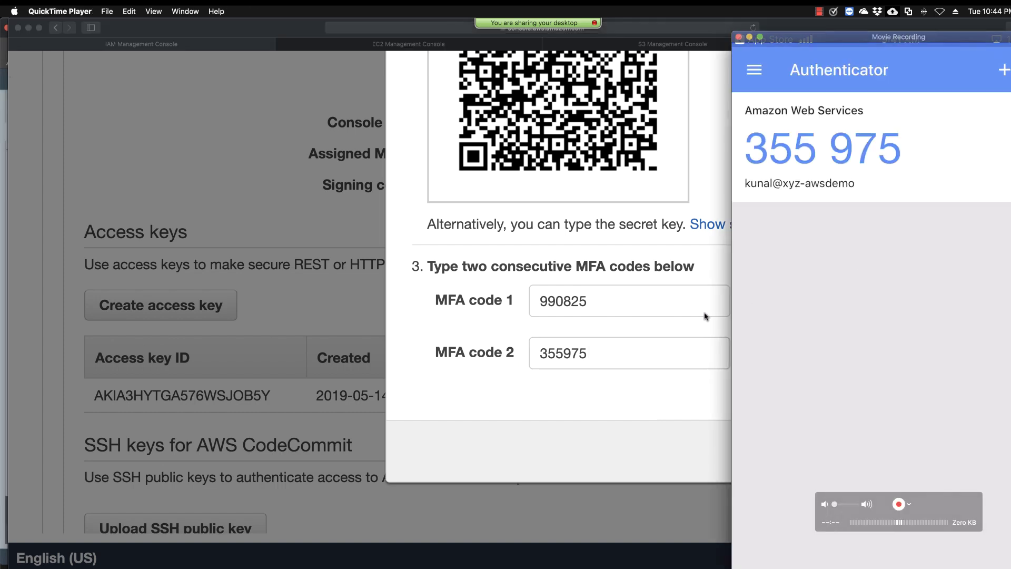
pyautogui.click(696, 354)
pyautogui.press('Return')
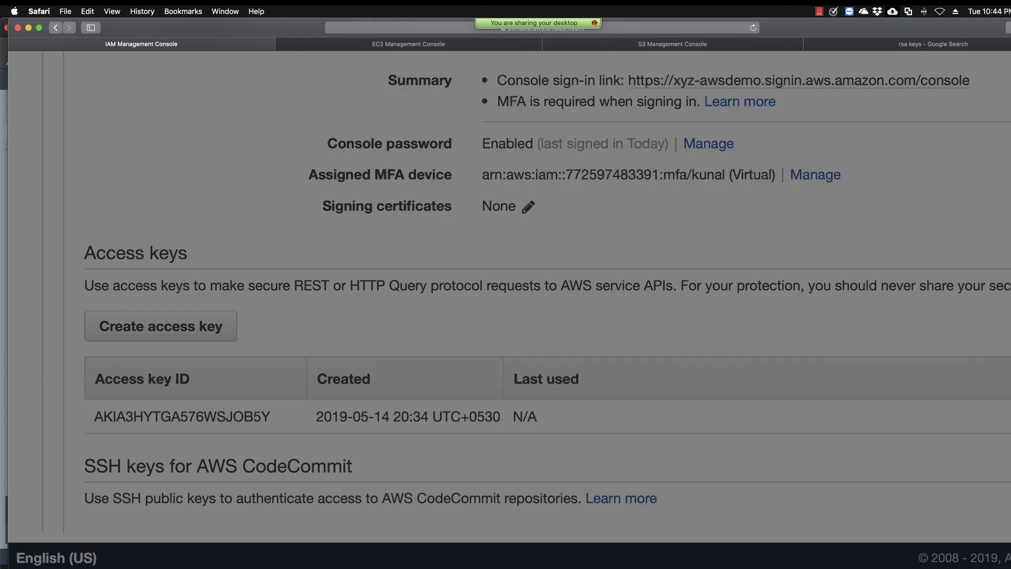
pyautogui.press('super+Tab')
# Step: Review the newly assigned virtual MFA device and dismiss the success message
pyautogui.click(596, 322)
pyautogui.scroll(-3, 684, 361)
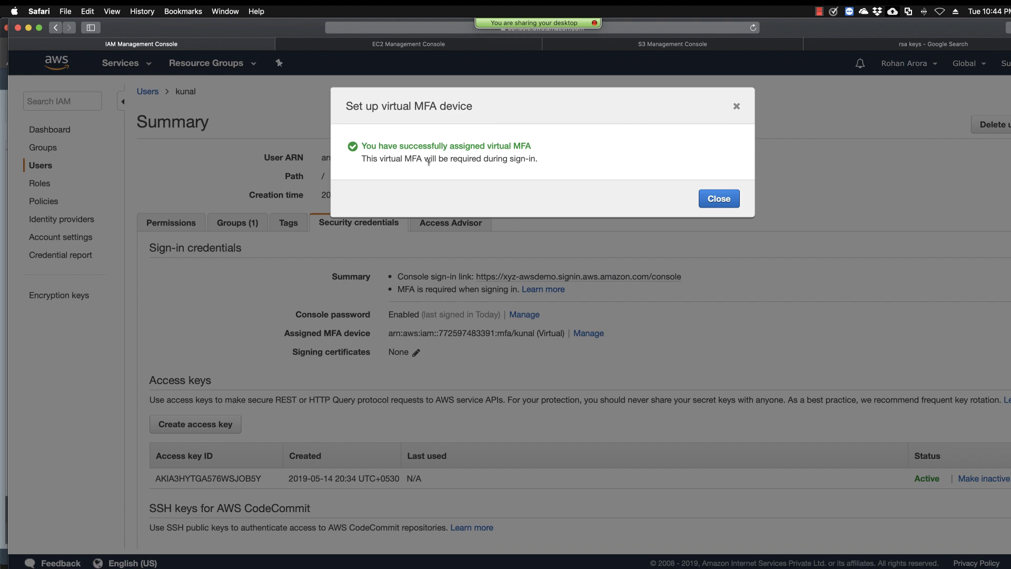
pyautogui.moveTo(408, 146); pyautogui.dragTo(530, 146)
pyautogui.moveTo(388, 158); pyautogui.dragTo(538, 156)
pyautogui.click(710, 201)
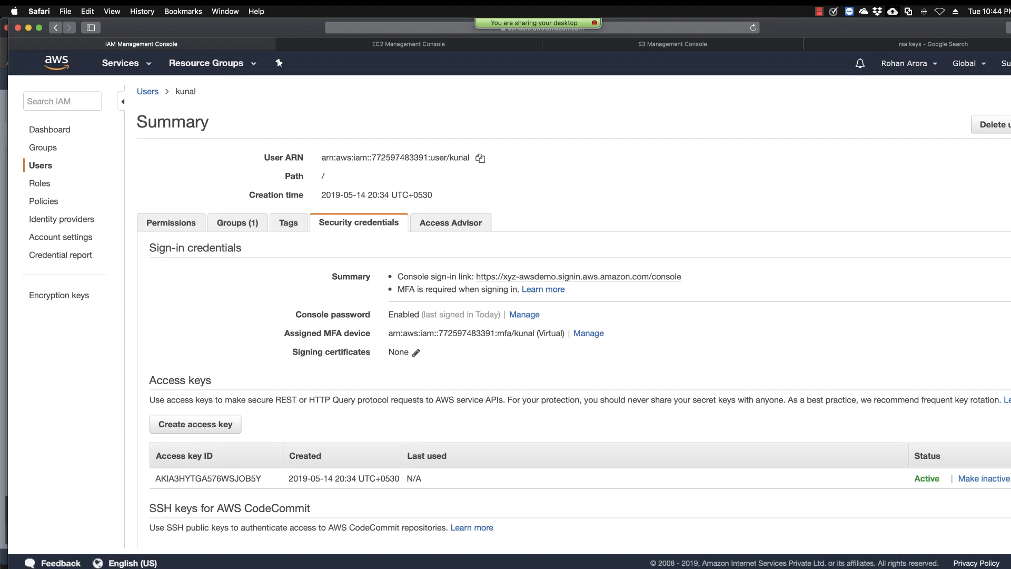
# Step: Open the IAM dashboard, then select the address bar in the other browser window
pyautogui.press('super+Tab')
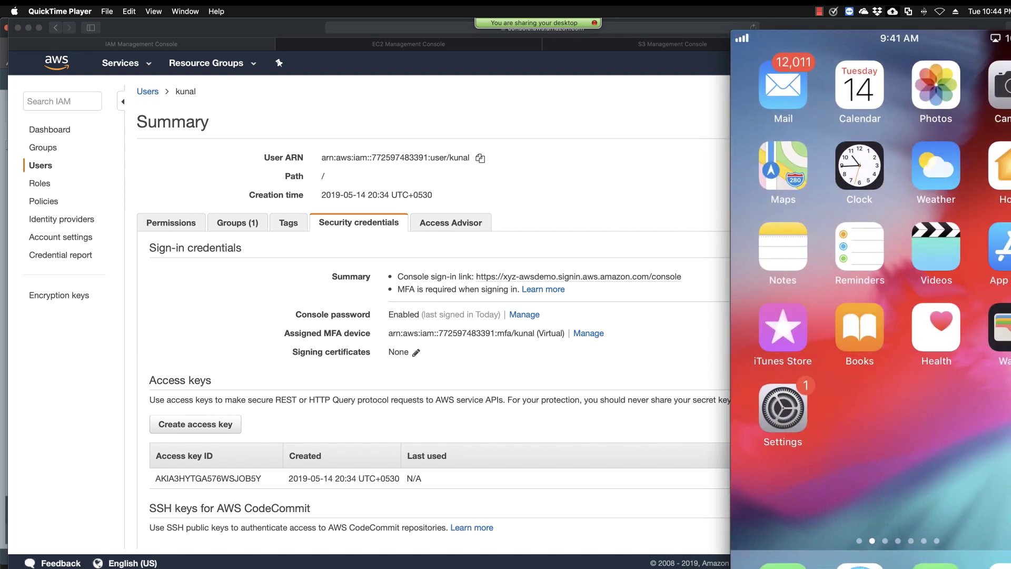
pyautogui.moveTo(877, 337)
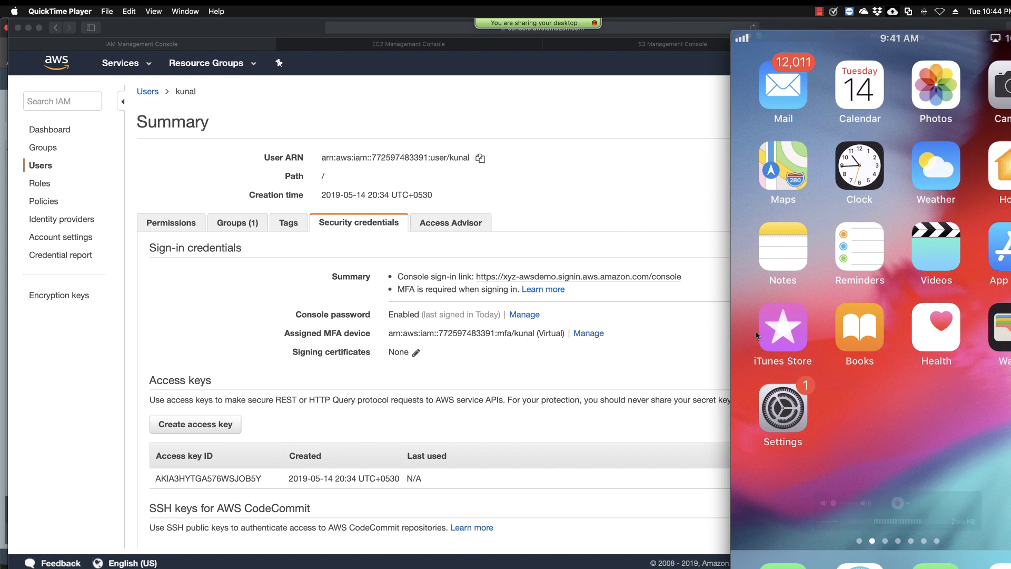
pyautogui.press('super+Tab')
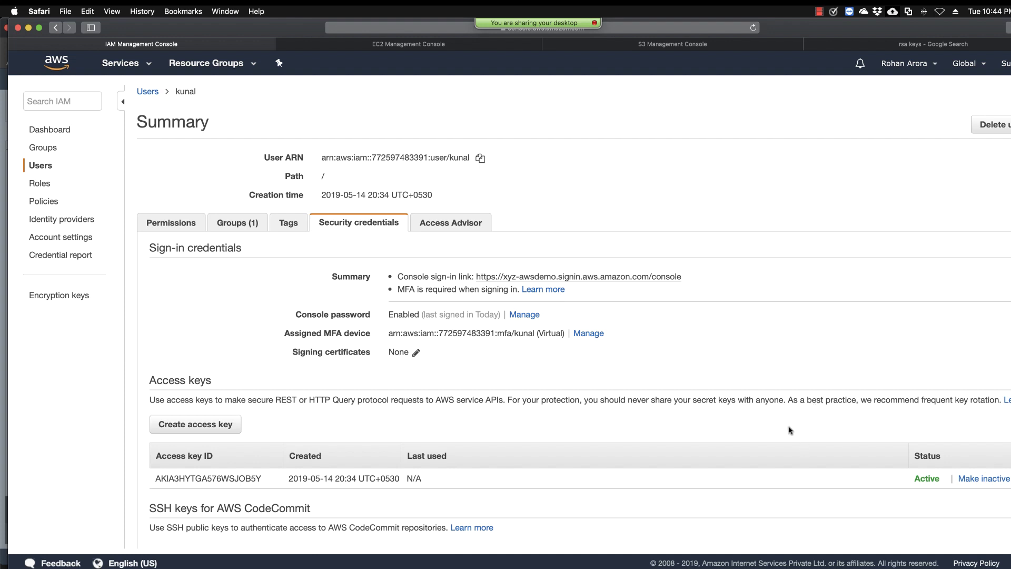
pyautogui.click(57, 133)
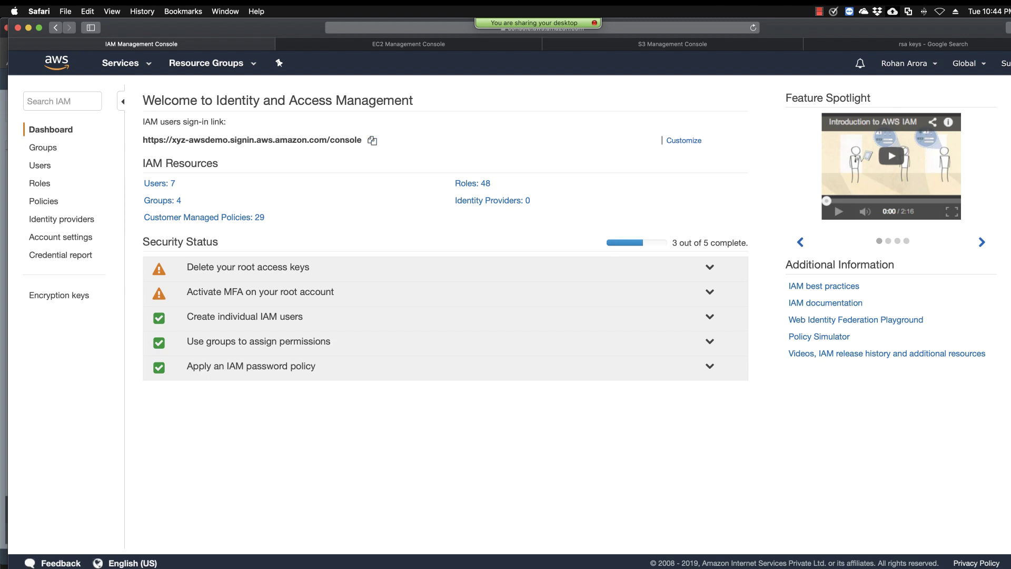
pyautogui.press('super+Tab')
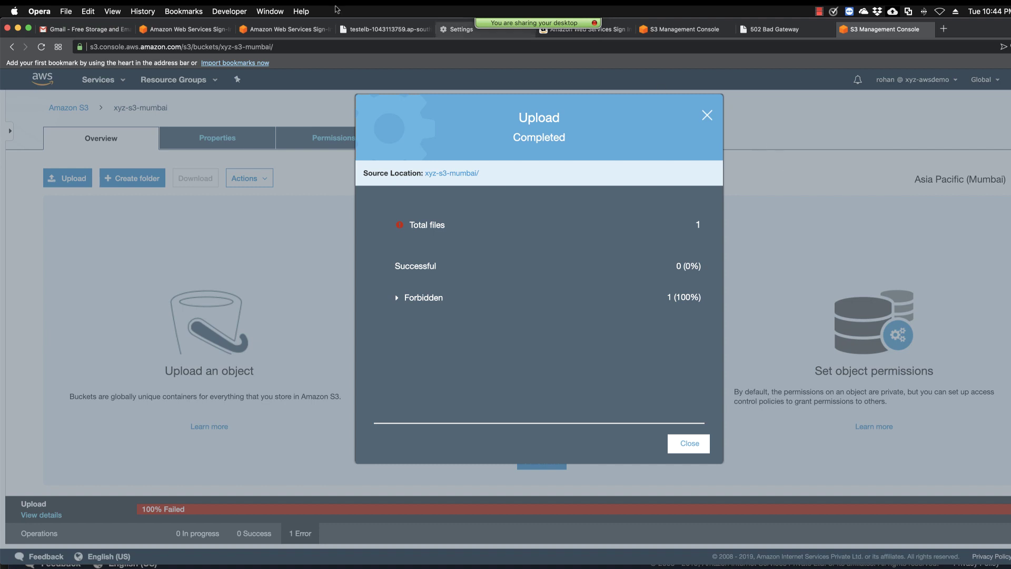
pyautogui.click(309, 48)
# Step: Load the xyz-awsdemo account sign-in URL and sign in with the IAM user name and password
pyautogui.write('https://xyz-awsdemo.signin.aws.amazon.com/console')
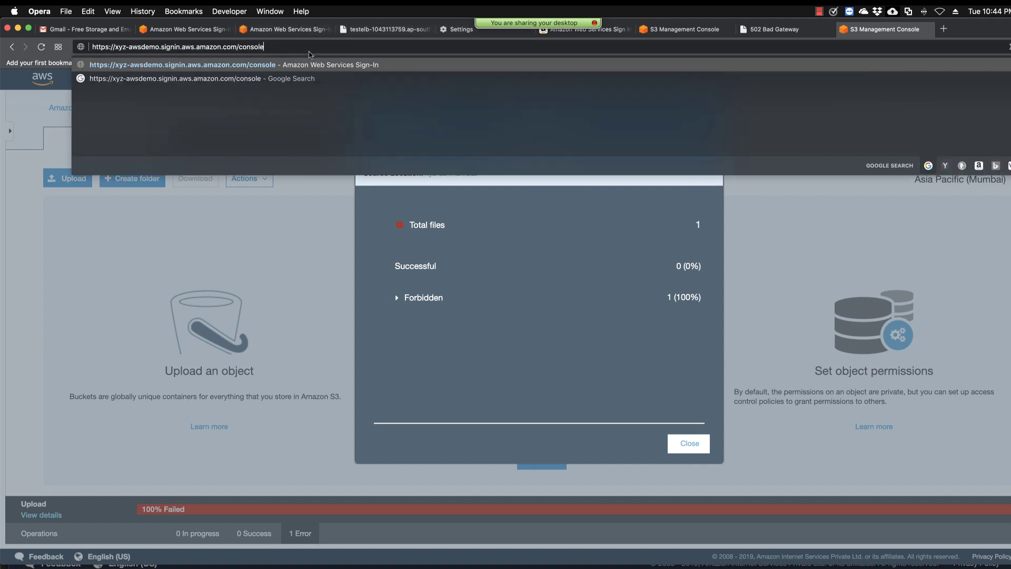
pyautogui.press('Return')
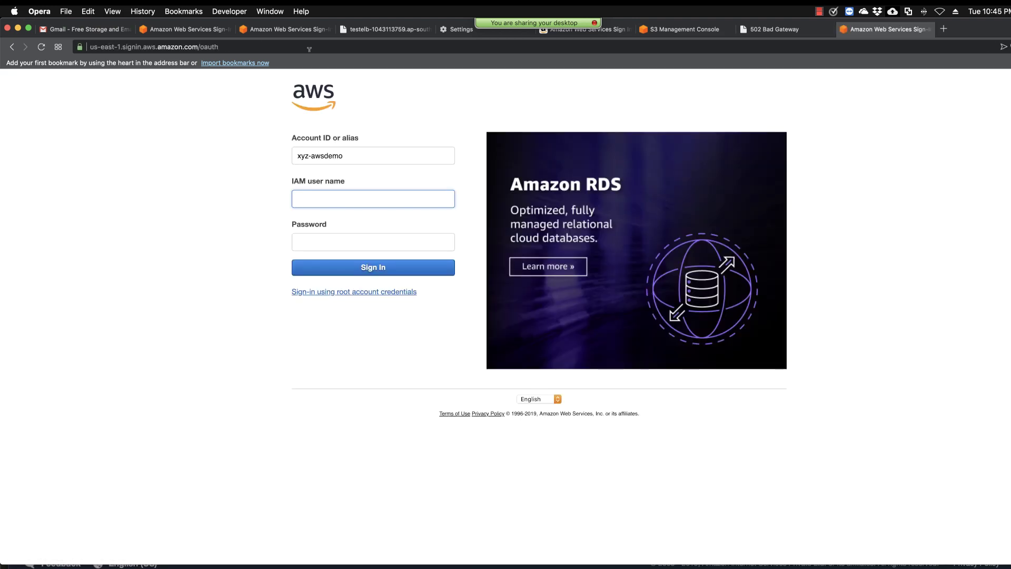
pyautogui.write('kuna')
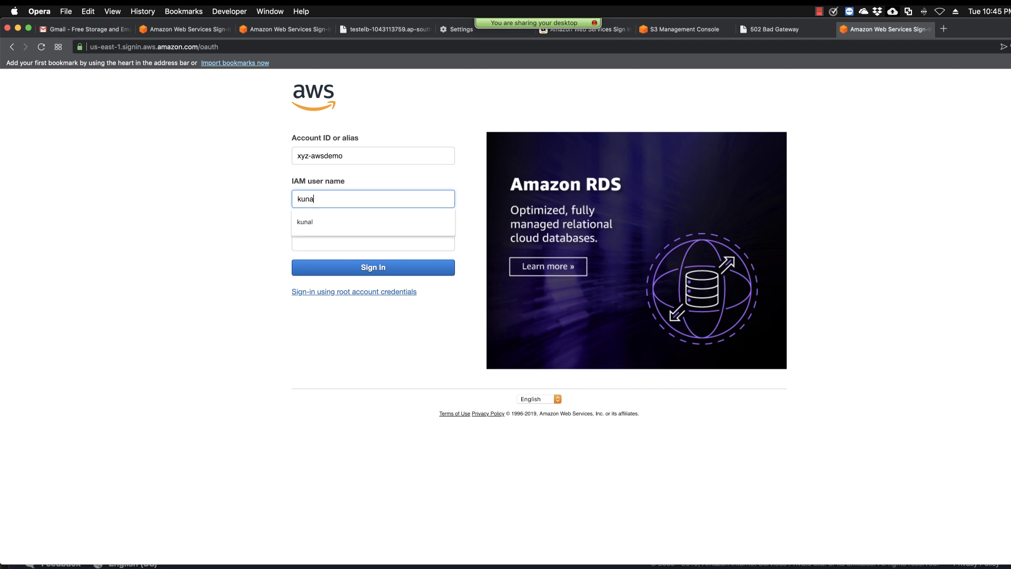
pyautogui.write('l')
pyautogui.press('Tab')
pyautogui.write('••')
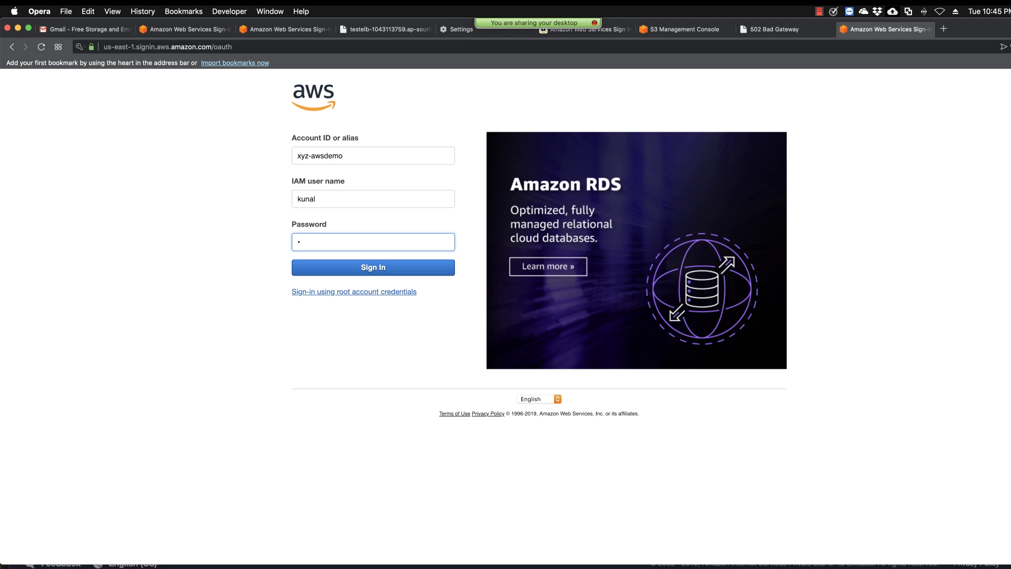
pyautogui.press('BackSpace')
pyautogui.write('•••••••')
pyautogui.press('Return')
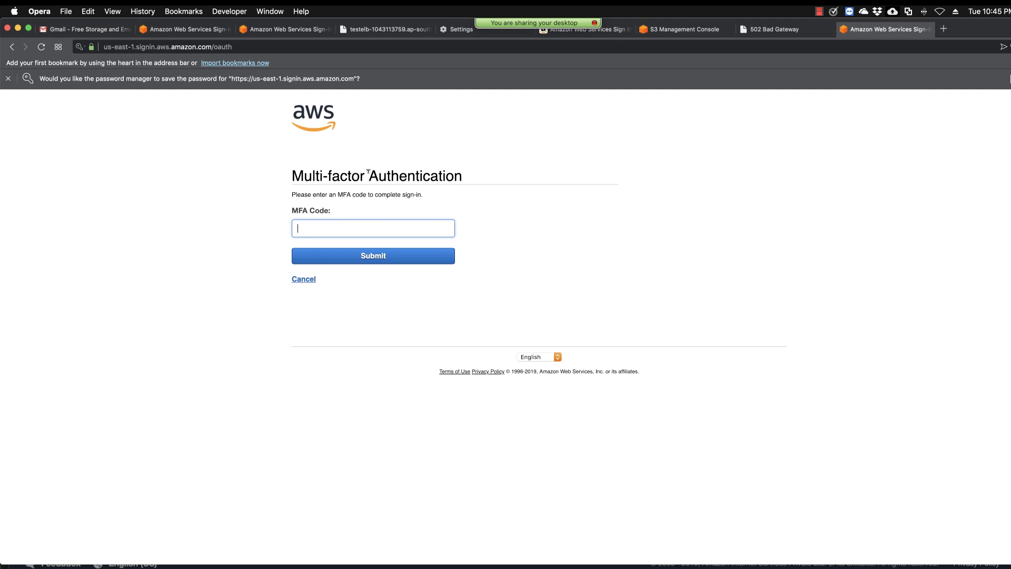
# Step: Enter the Authenticator's current code in the MFA Code field and submit to reach the console home
pyautogui.click(916, 568)
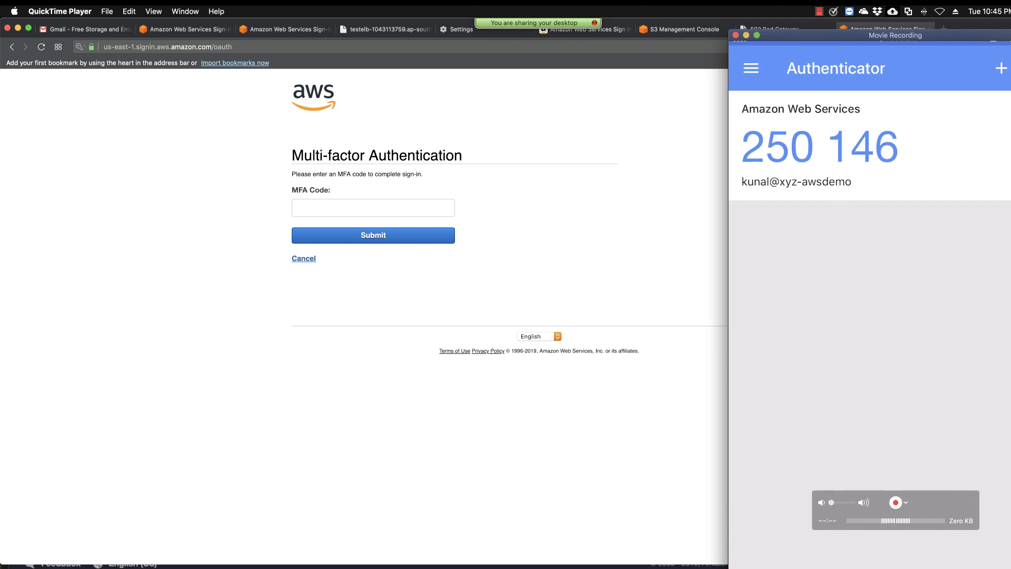
pyautogui.click(363, 207)
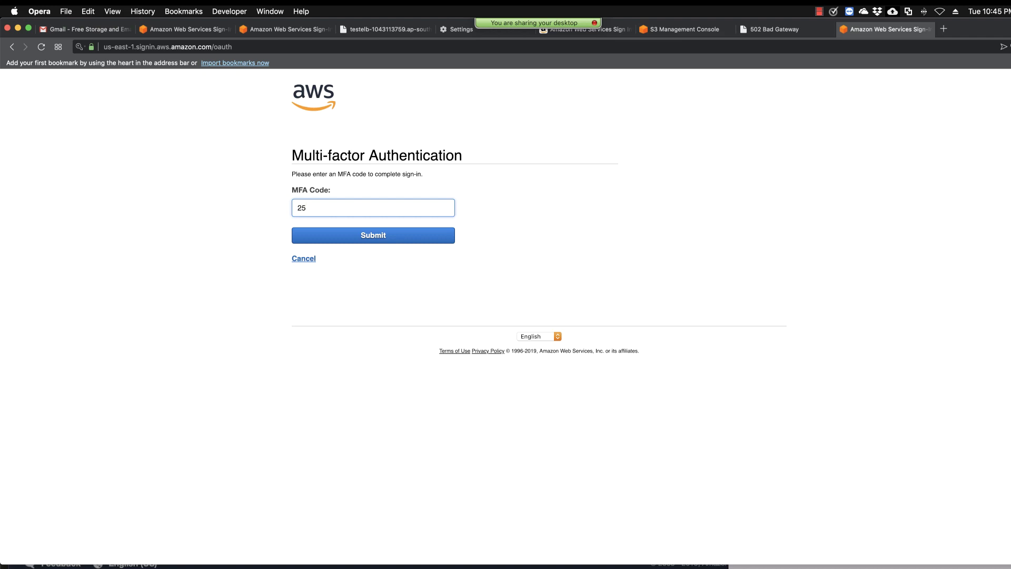
pyautogui.press('super+Tab')
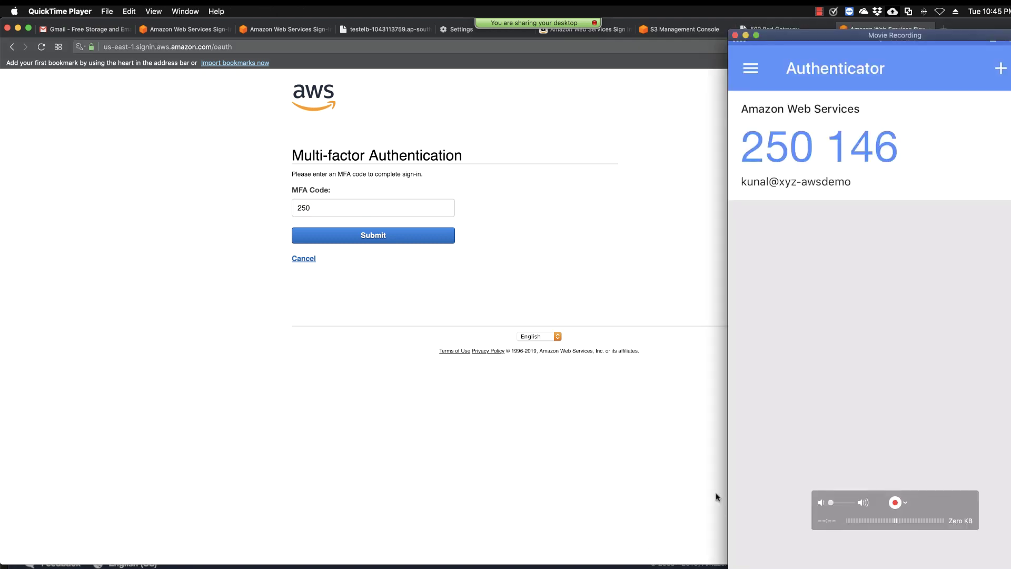
pyautogui.click(361, 205)
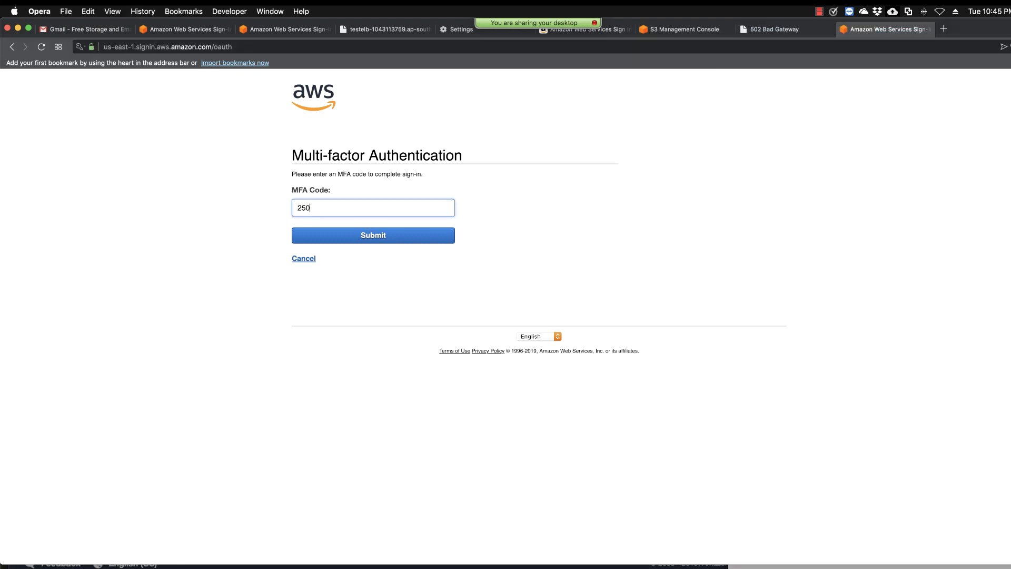
pyautogui.click(375, 240)
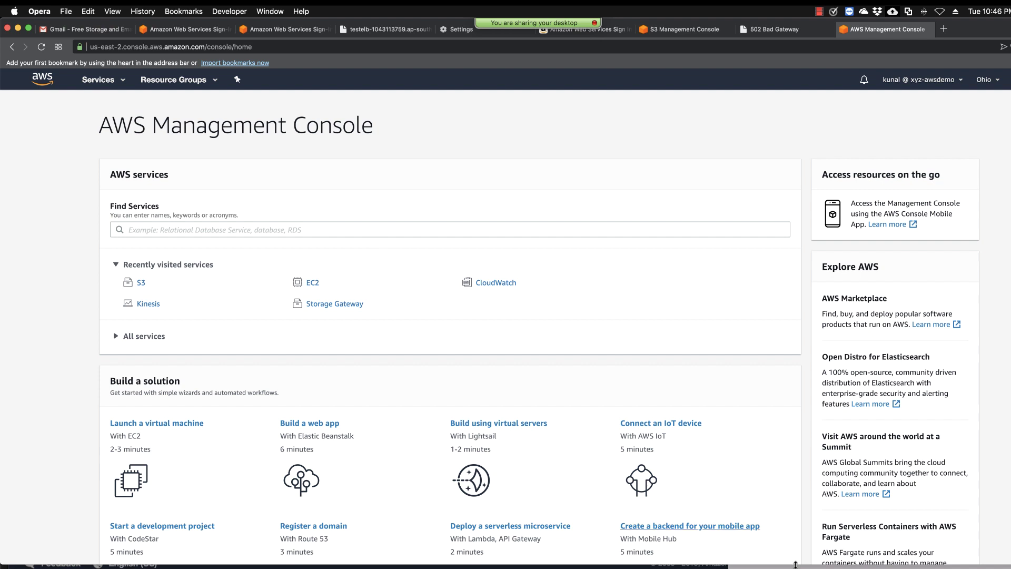
pyautogui.press('super+Tab')
# Step: Switch to the administrator's IAM dashboard, expand the root-account MFA recommendation, and open the list of all 7 users
pyautogui.click(593, 361)
pyautogui.press('super+Tab')
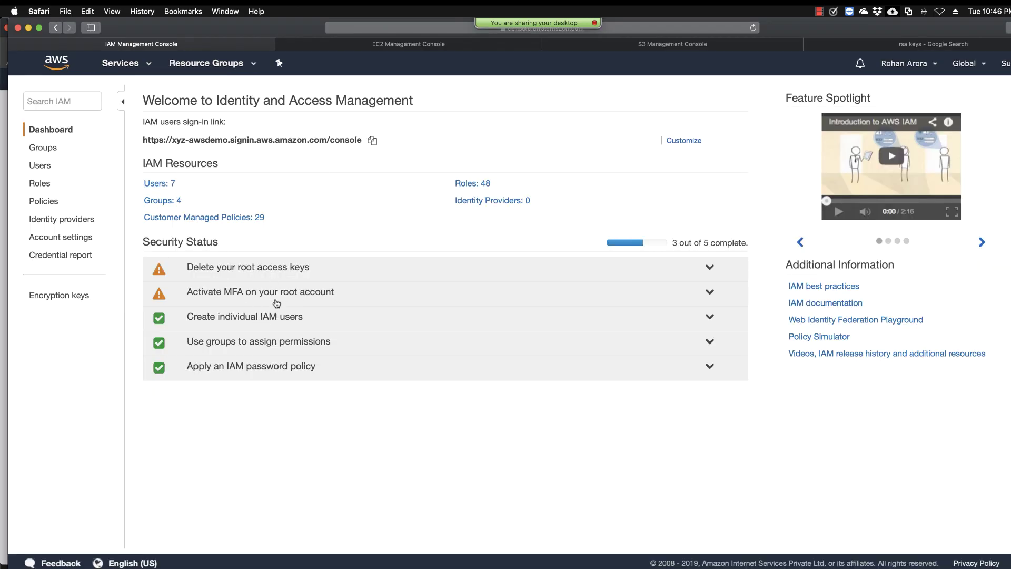
pyautogui.moveTo(187, 291); pyautogui.dragTo(336, 293)
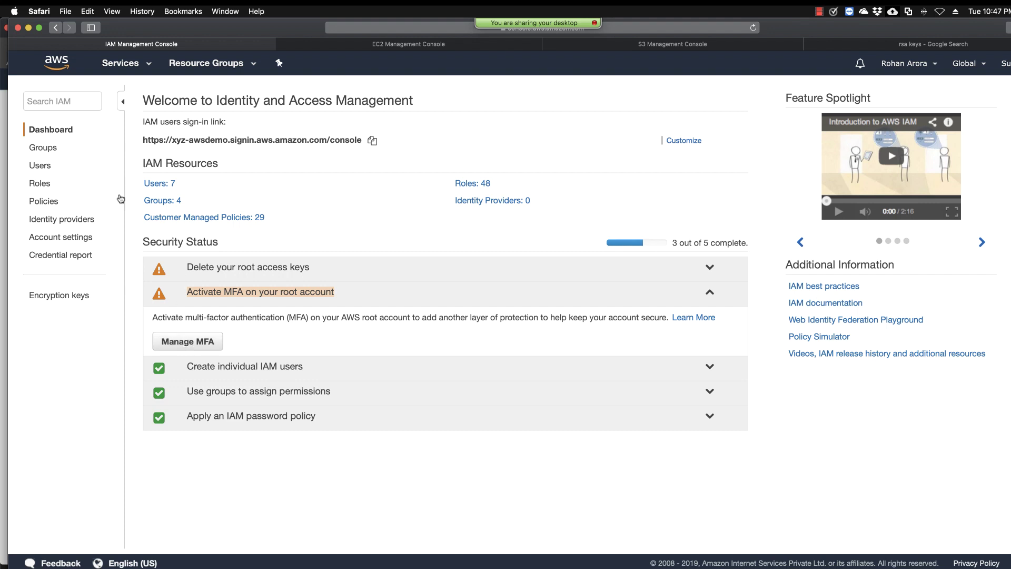
pyautogui.click(158, 184)
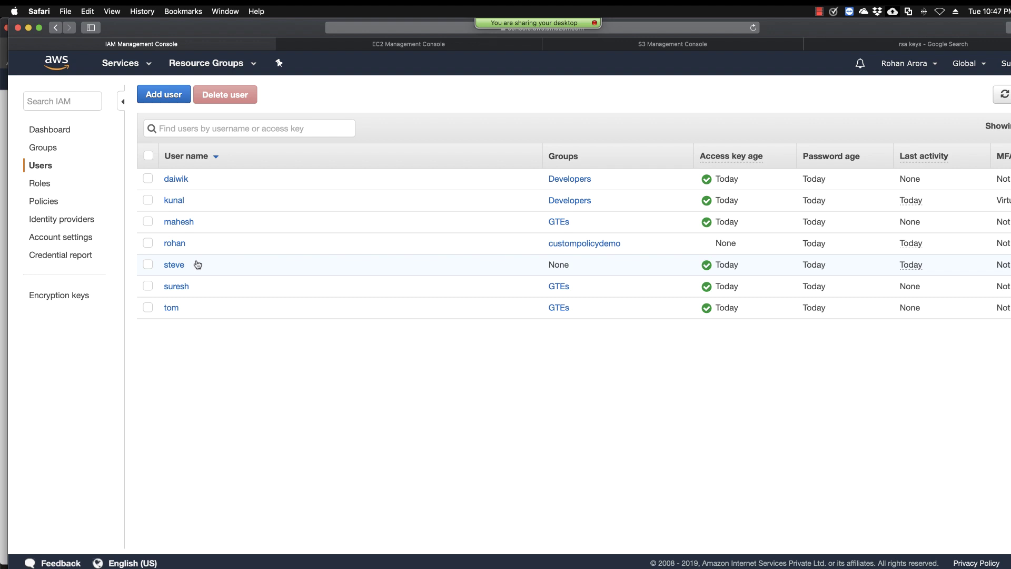
# Step: Open the sixth user's Security credentials tab, where Assigned MFA device shows not assigned
pyautogui.click(184, 288)
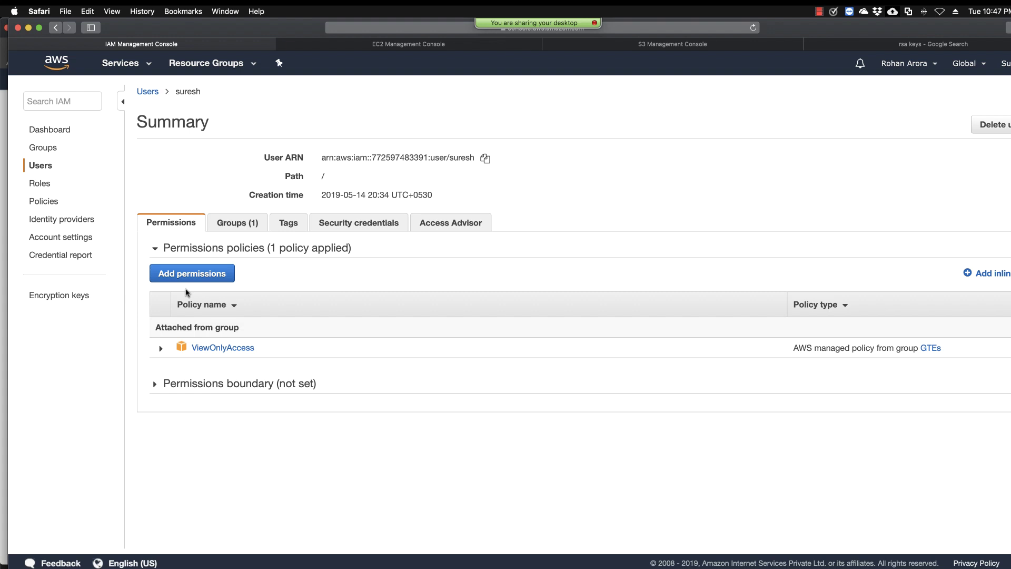
pyautogui.click(397, 230)
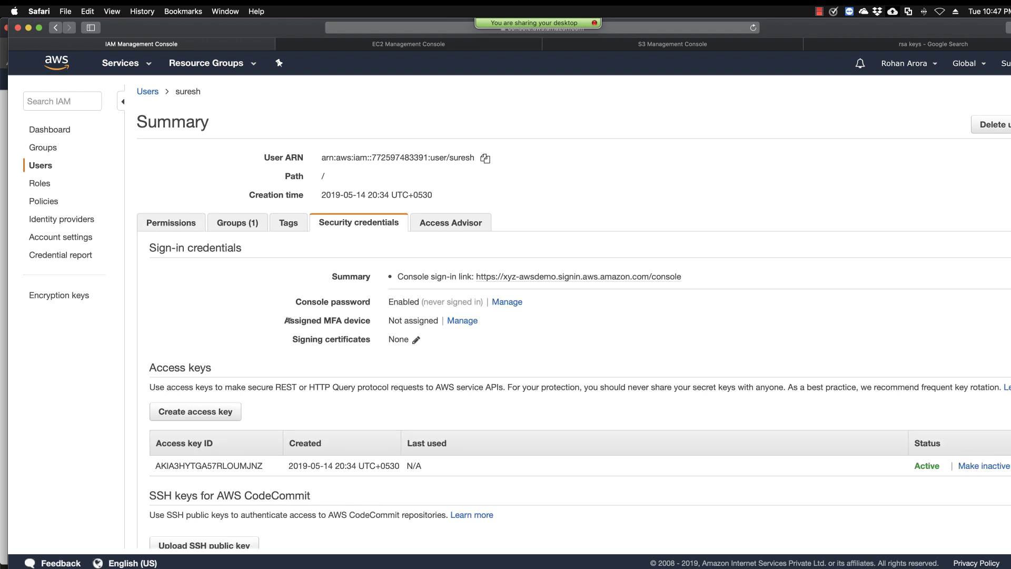
pyautogui.moveTo(288, 320); pyautogui.dragTo(369, 321)
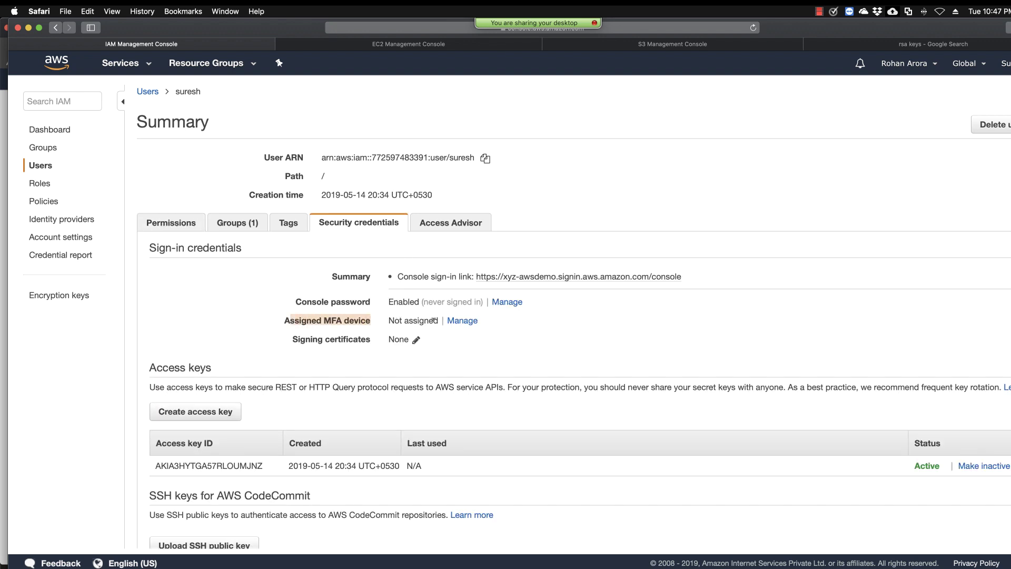
# Step: Manage the sixth user's MFA, choose Virtual MFA device, and continue to the QR code setup step
pyautogui.click(468, 322)
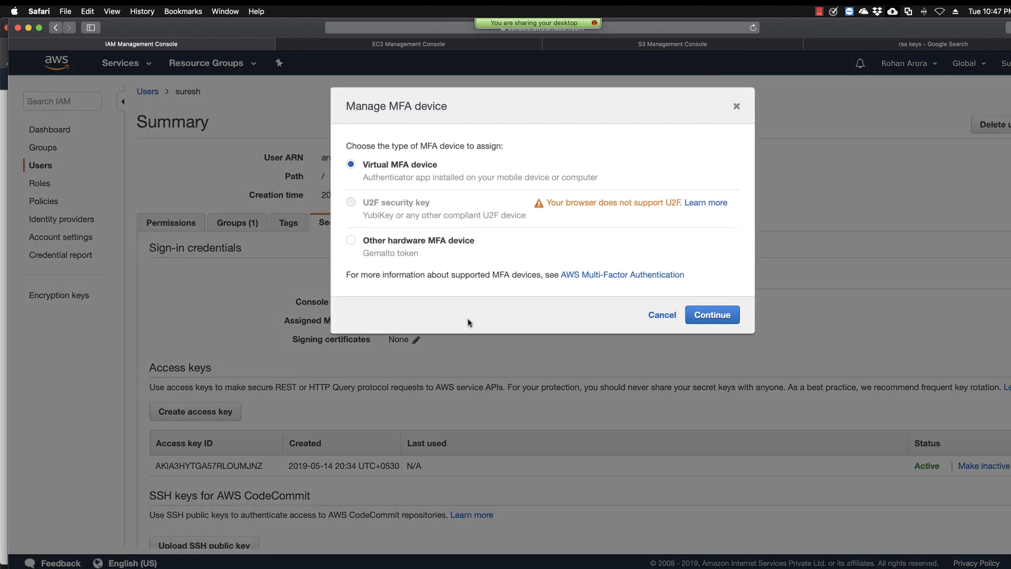
pyautogui.moveTo(373, 165); pyautogui.dragTo(439, 166)
pyautogui.click(716, 312)
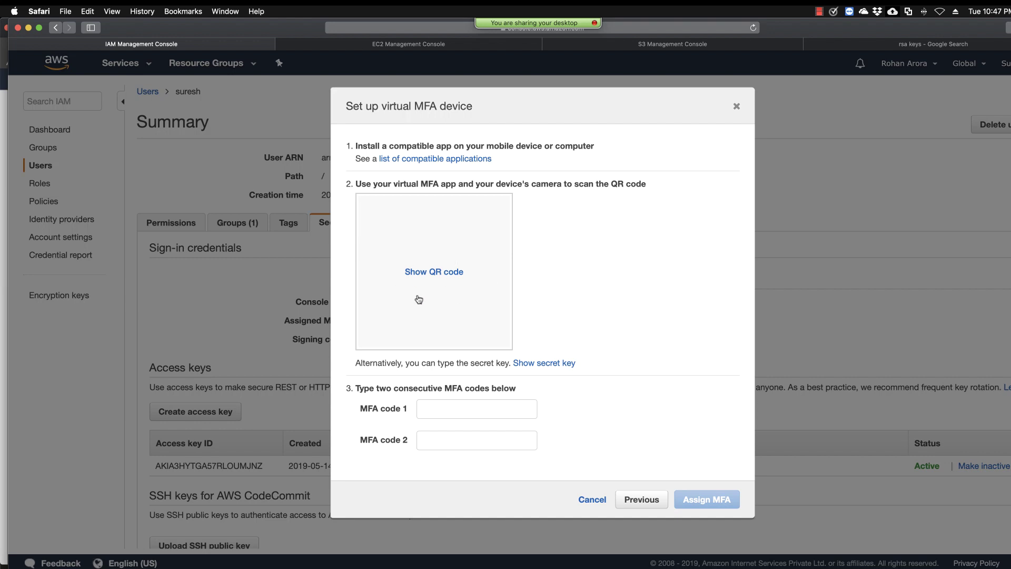
pyautogui.moveTo(356, 362); pyautogui.dragTo(507, 366)
pyautogui.click(558, 363)
# Step: Select the revealed secret key and bring the phone mirror with the authenticator app into view
pyautogui.doubleClick(704, 382)
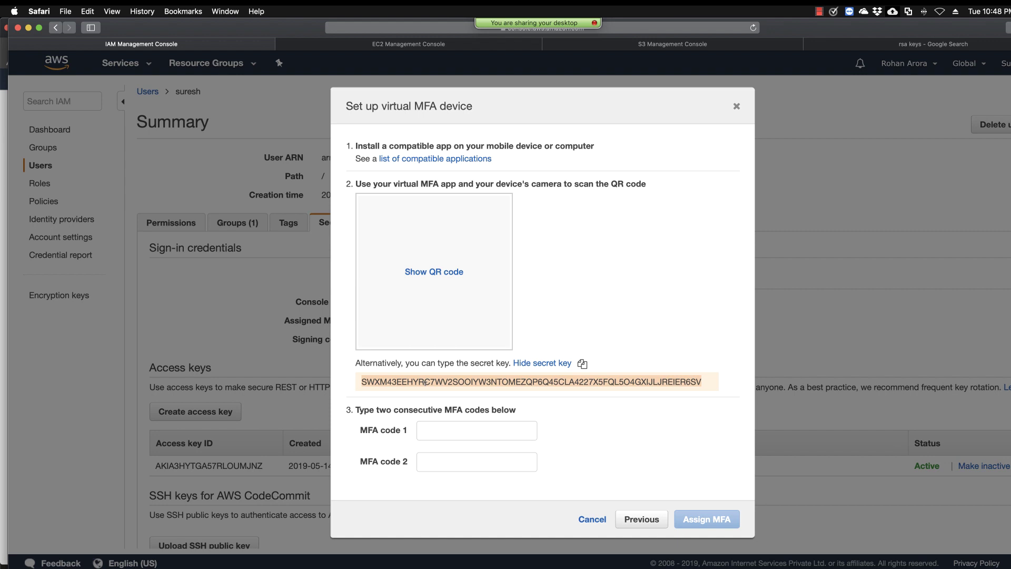
pyautogui.press('super+Tab')
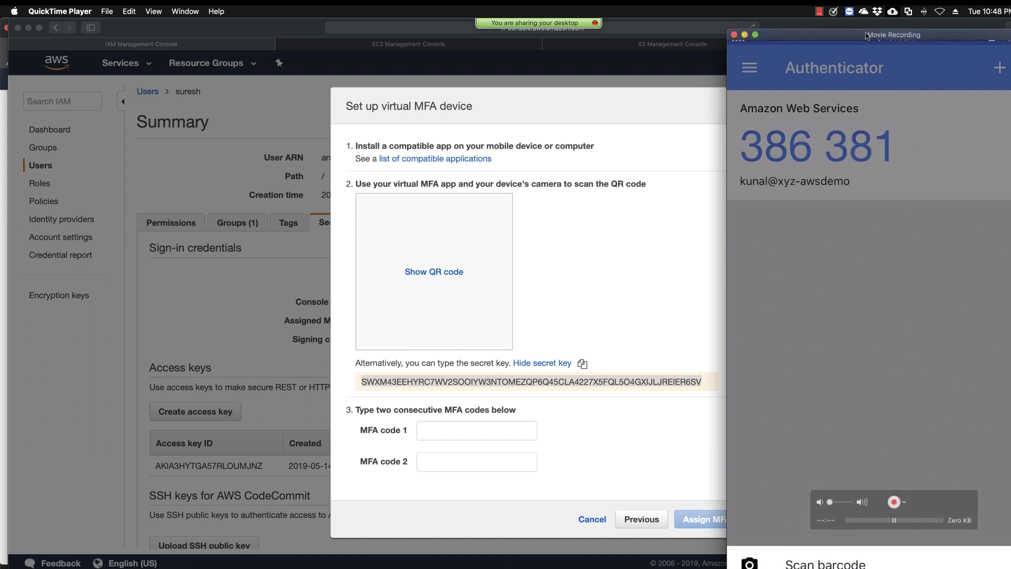
pyautogui.moveTo(866, 35); pyautogui.dragTo(695, 9)
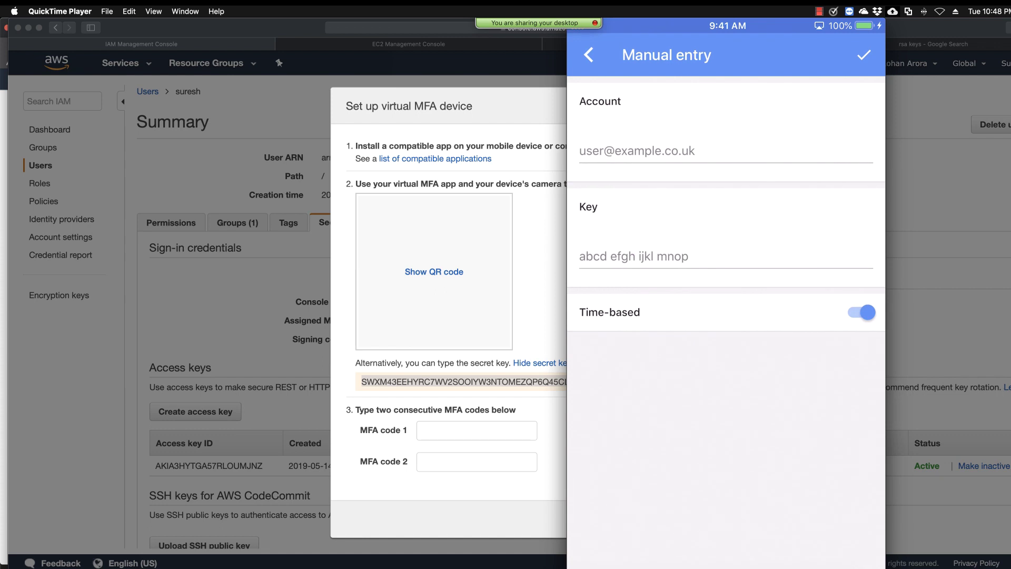
pyautogui.moveTo(642, 155)
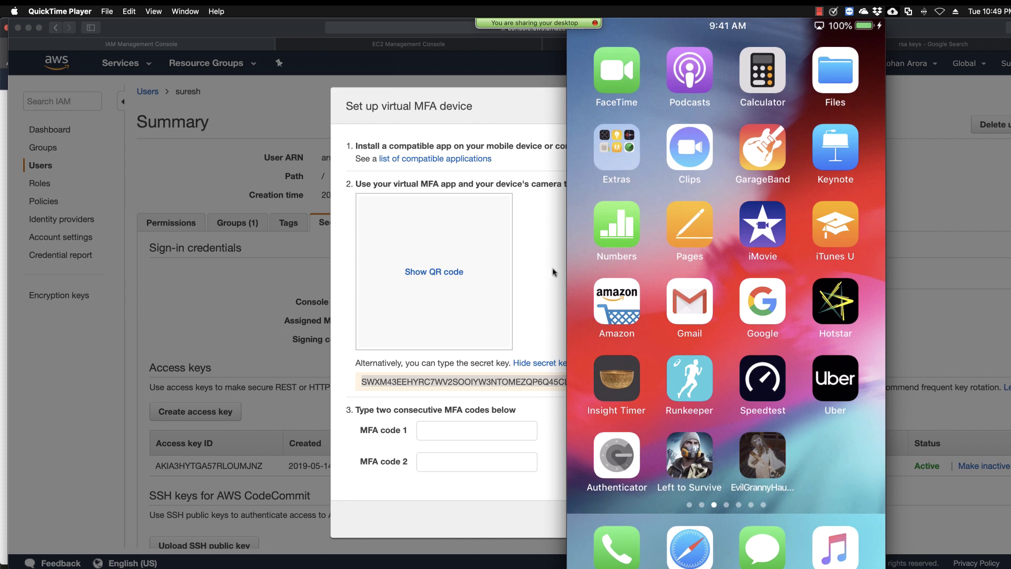
# Step: Hide the phone mirror and close the virtual MFA setup without assigning a device
pyautogui.moveTo(653, 468); pyautogui.dragTo(988, 519)
pyautogui.press('super+q')
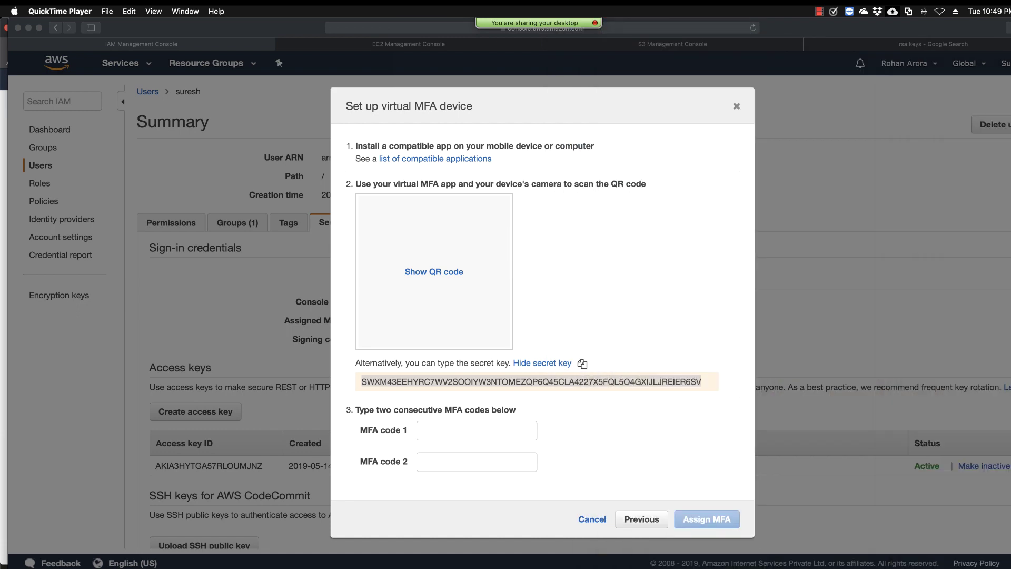
pyautogui.click(734, 109)
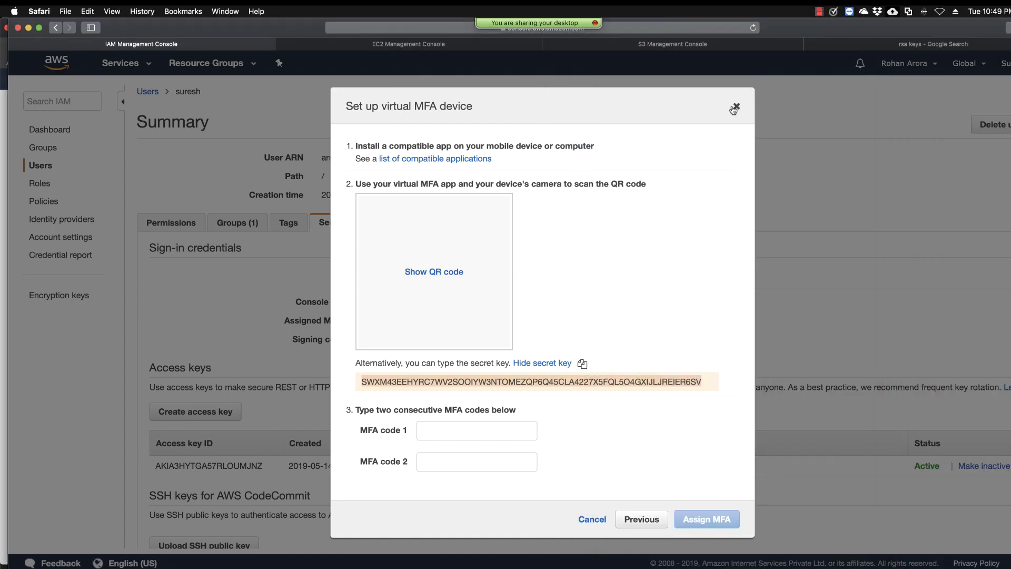
pyautogui.click(734, 109)
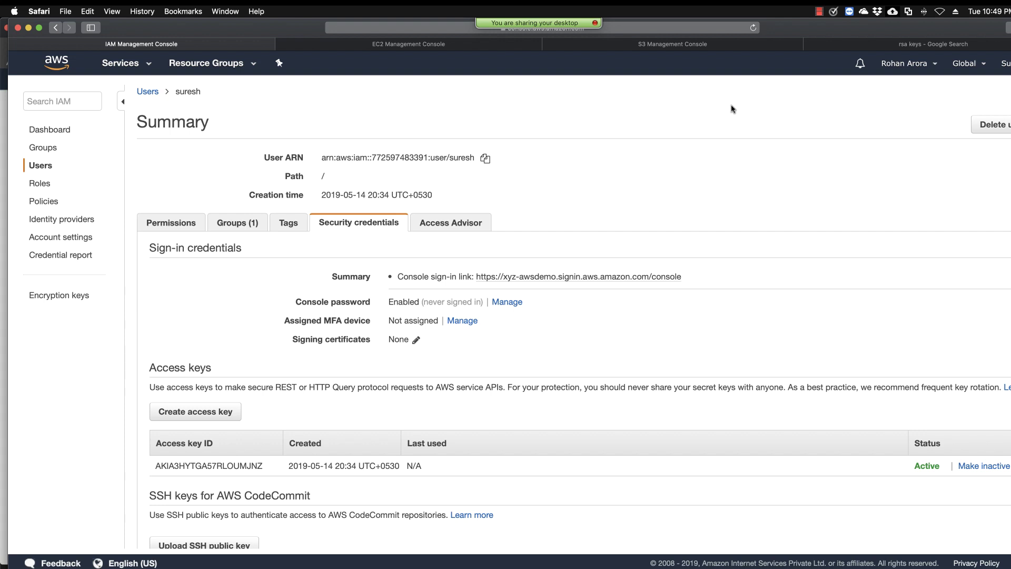